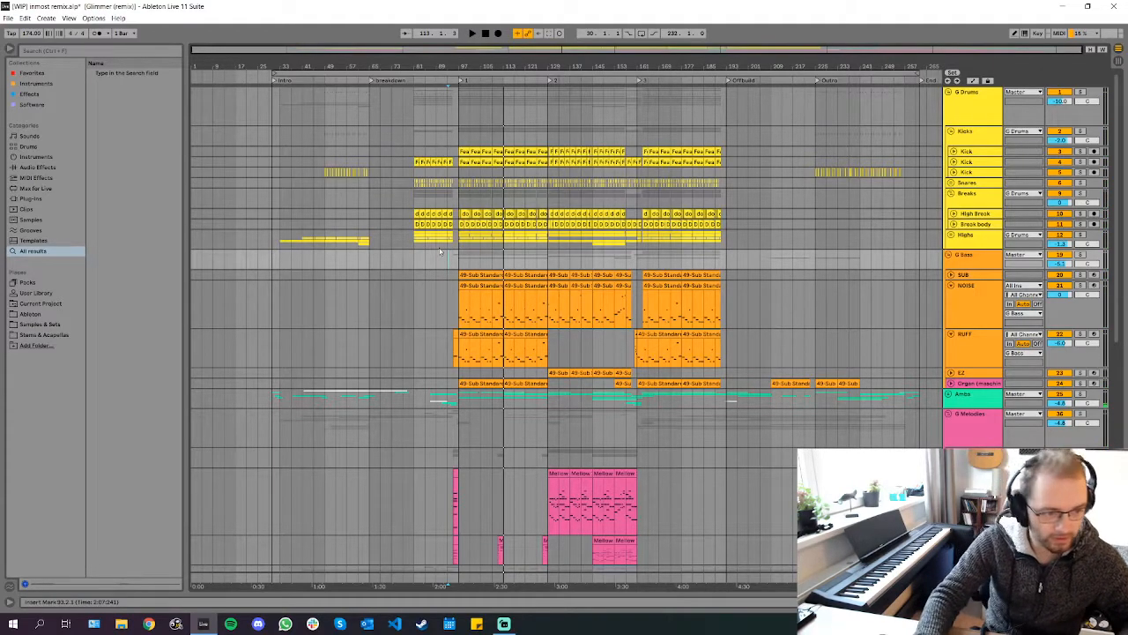
Examine the drum, bass and melody tracks of the arrangement around the end of the intro
left_click(377, 258)
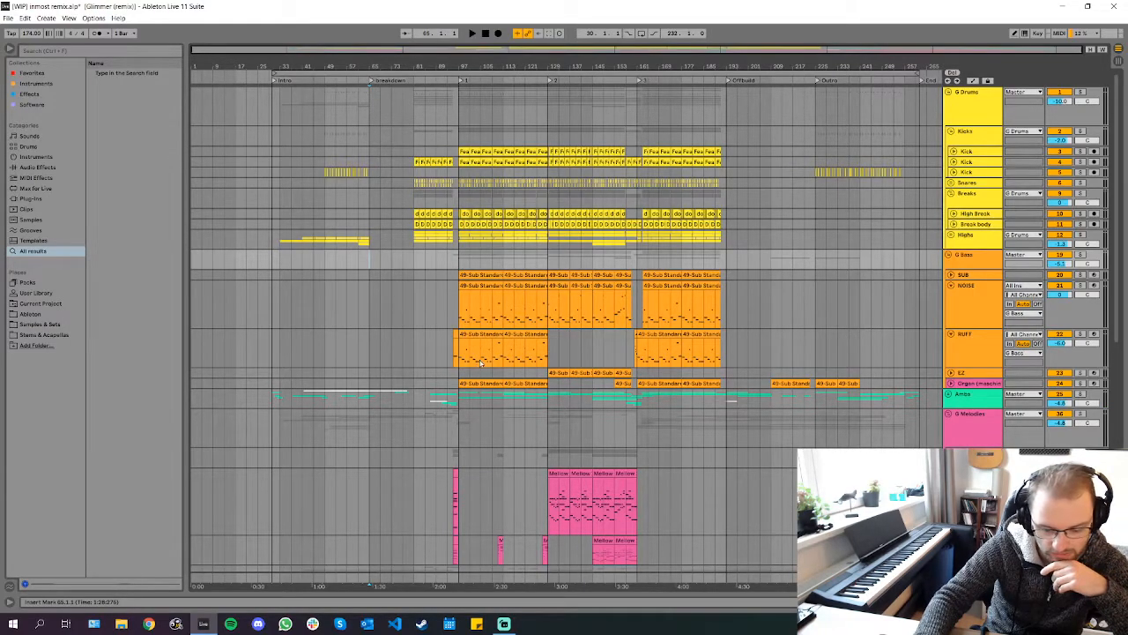
scroll(515, 311, "down", 5)
scroll(515, 311, "up", 5)
left_click(360, 318)
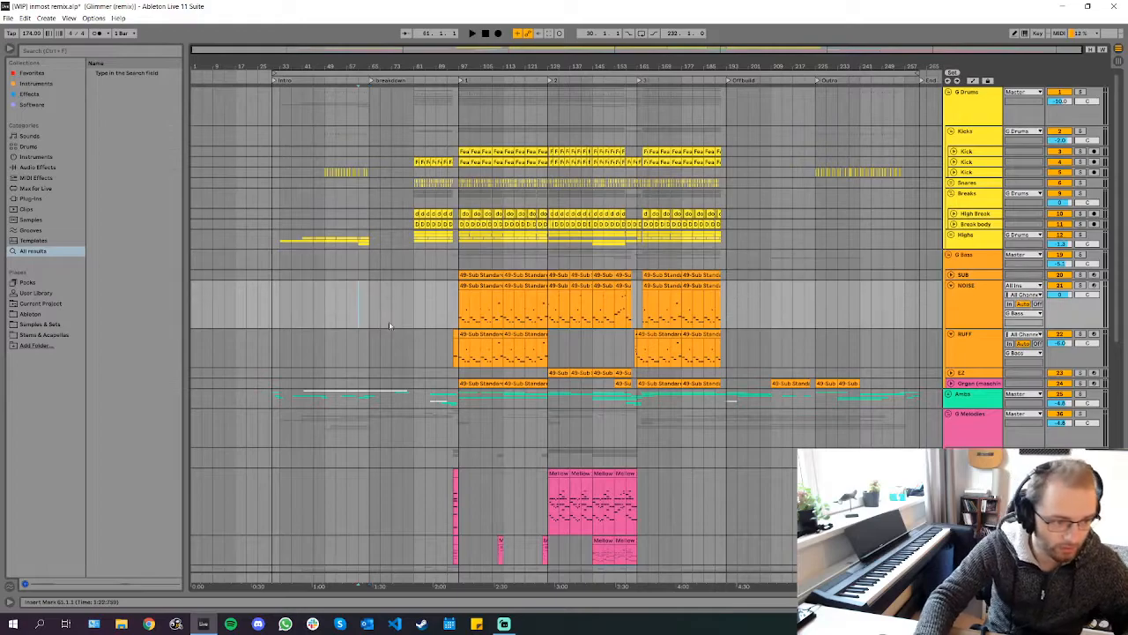
scroll(387, 327, "down", 3)
left_click(374, 343)
scroll(374, 344, "down", 4)
scroll(373, 349, "up", 2)
scroll(432, 279, "up", 3)
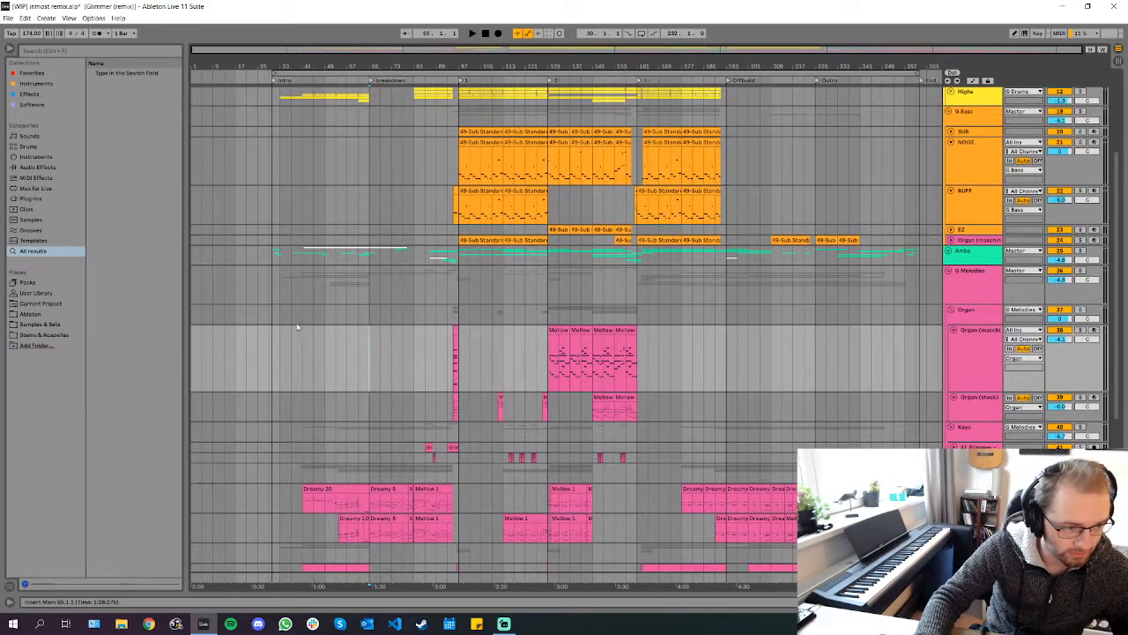
Play the intro from bar 49 and look through the melody tracks during playback
left_click(336, 335)
left_click(325, 333)
scroll(438, 355, "up", 2)
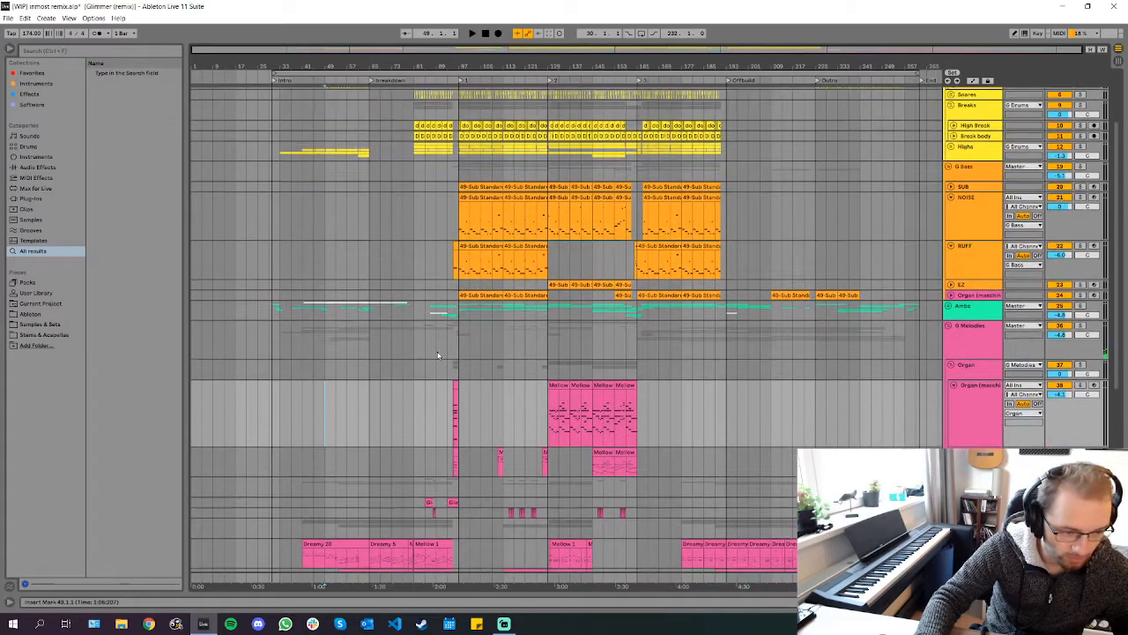
scroll(438, 355, "down", 3)
scroll(356, 301, "up", 3)
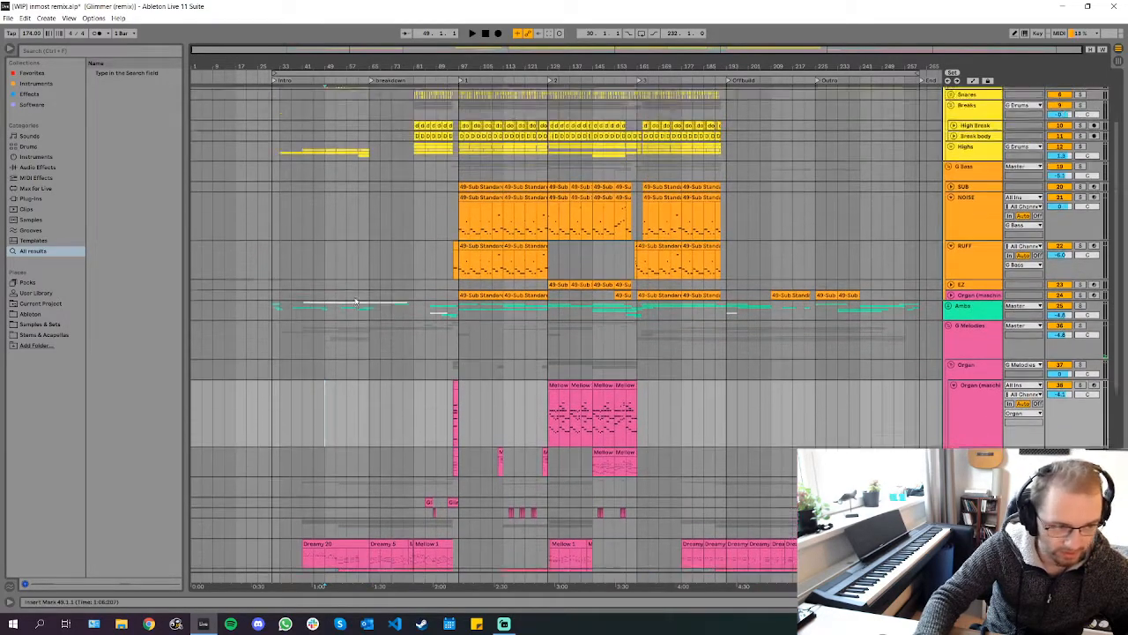
scroll(356, 302, "up", 3)
scroll(329, 351, "down", 4)
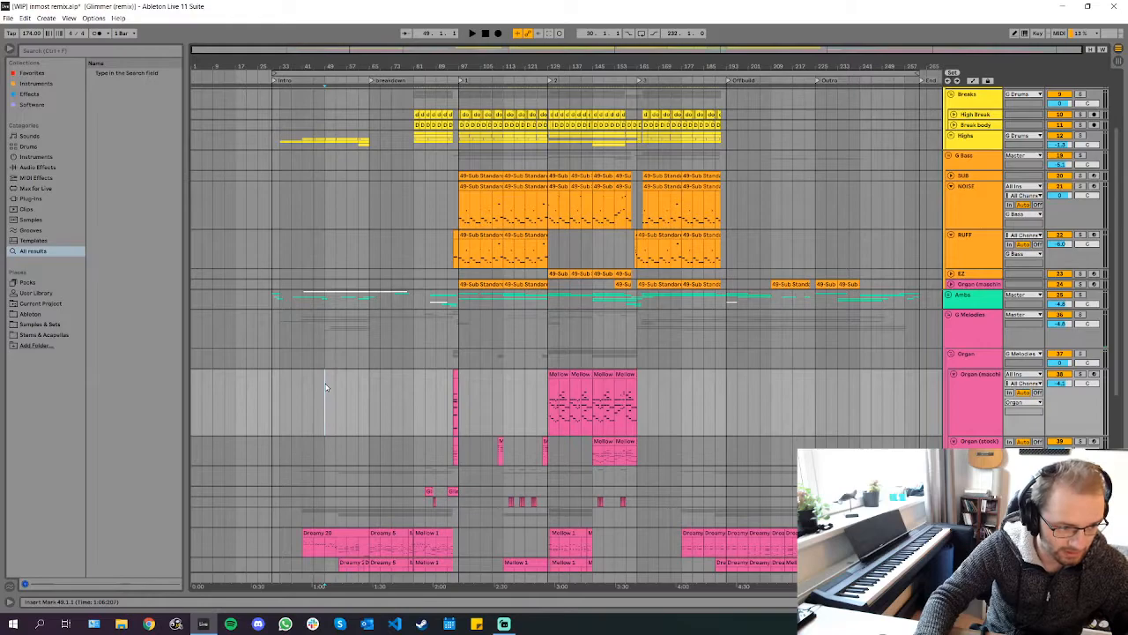
scroll(326, 388, "up", 4)
key("space")
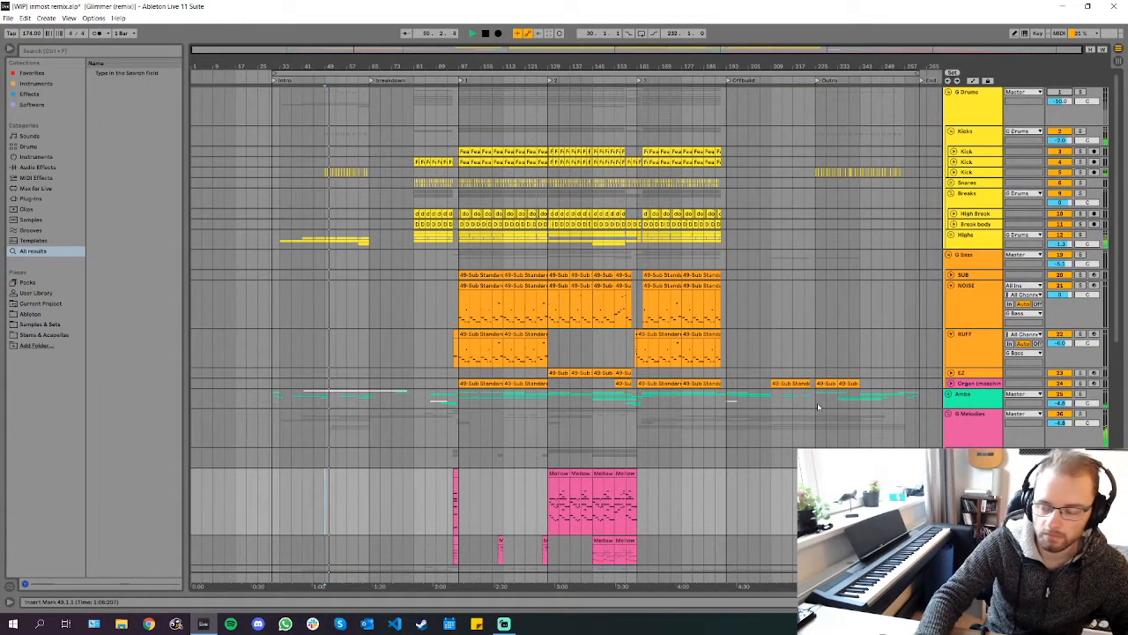
scroll(817, 402, "down", 10)
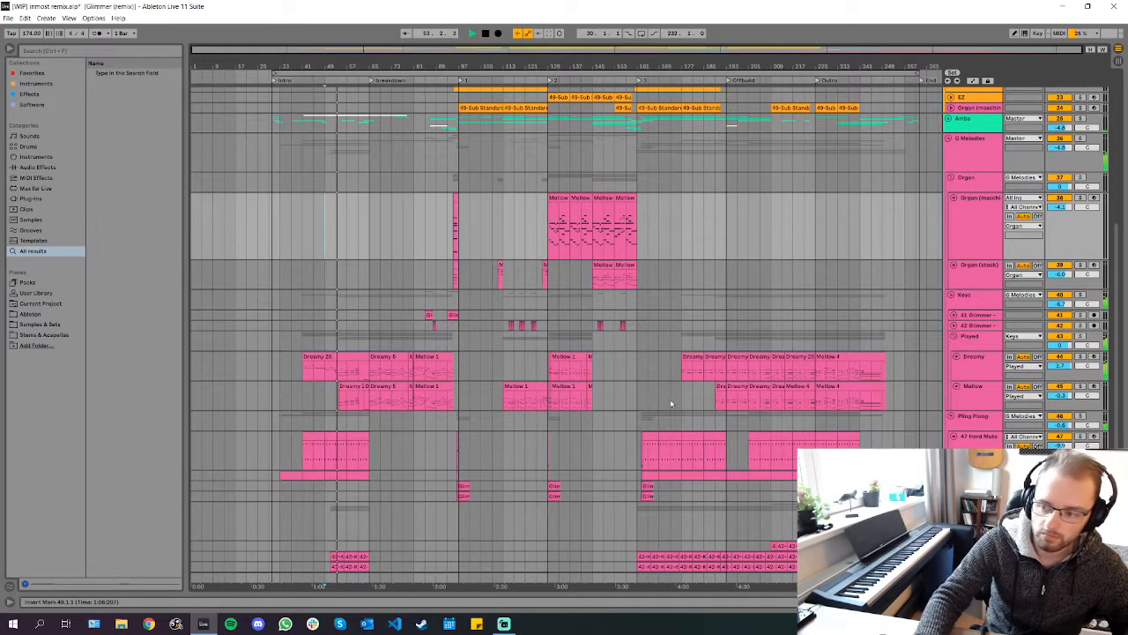
scroll(315, 404, "down", 1)
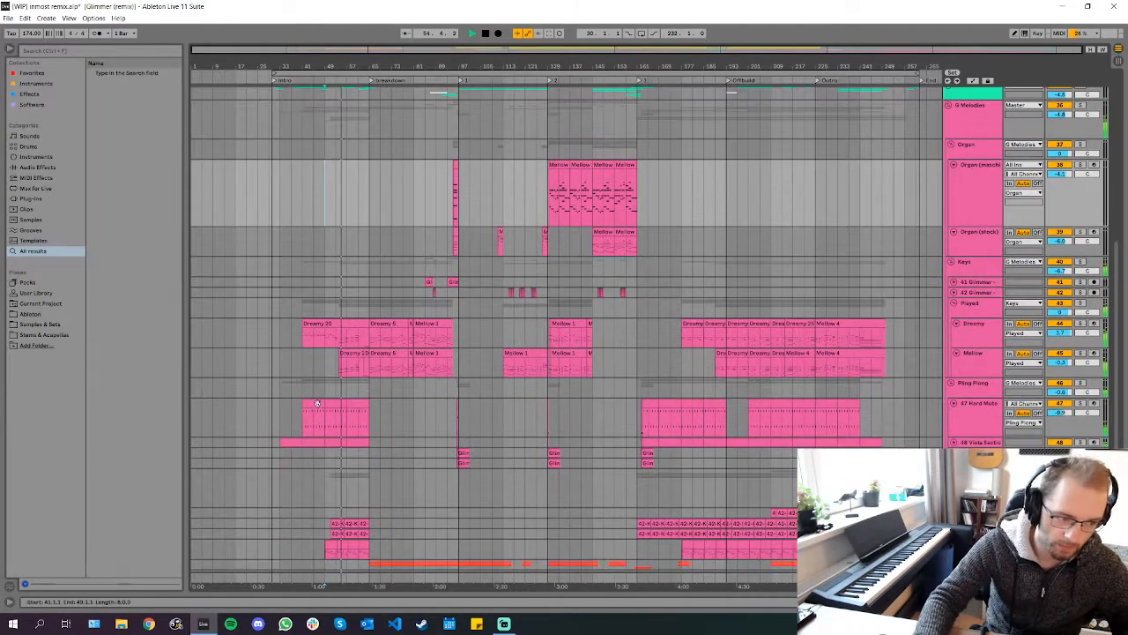
key("space")
Play a short part of the Offbuild section from bar 193
left_click(726, 292)
key("space")
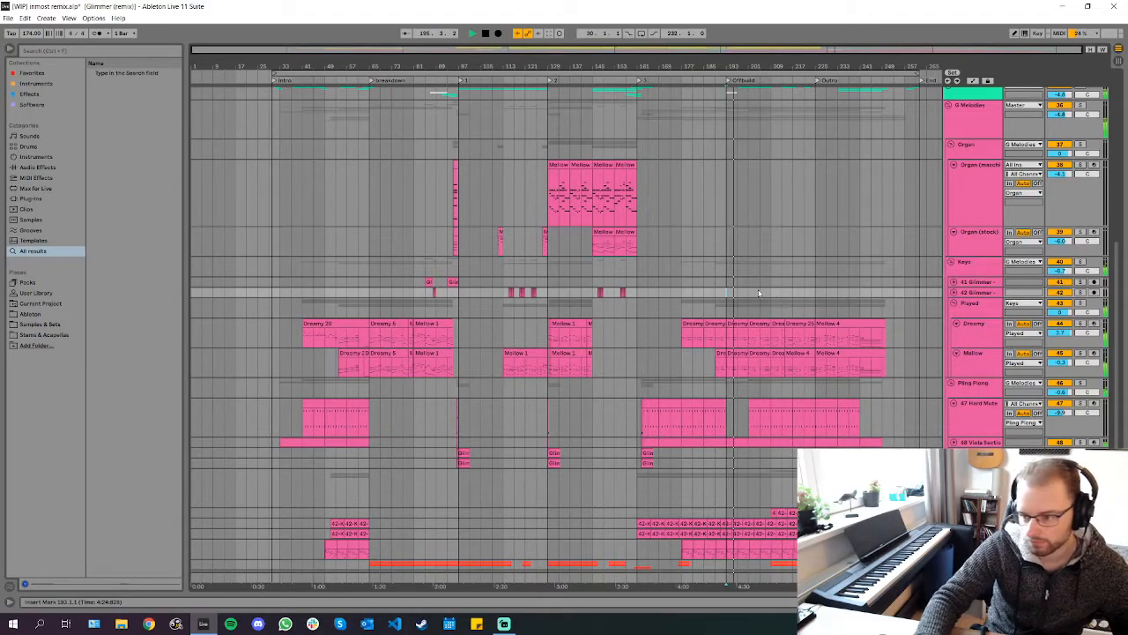
key("space")
Examine which drum, bass and melody clips are used in the section starting at bar 97
scroll(830, 251, "up", 5)
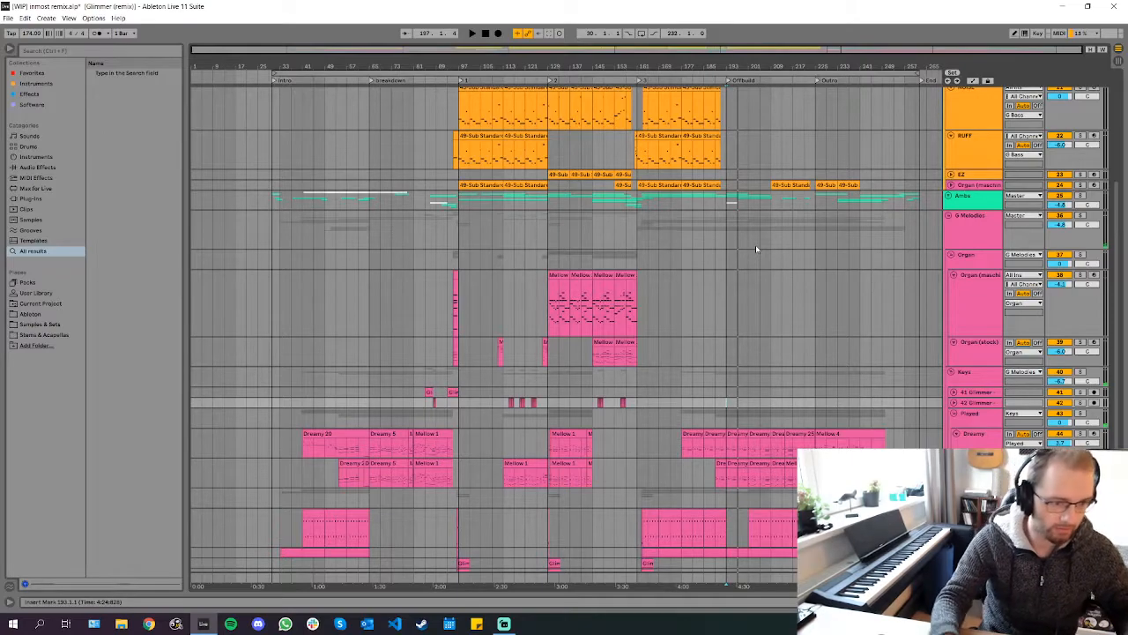
scroll(756, 246, "up", 4)
scroll(523, 238, "up", 3)
left_click(461, 118)
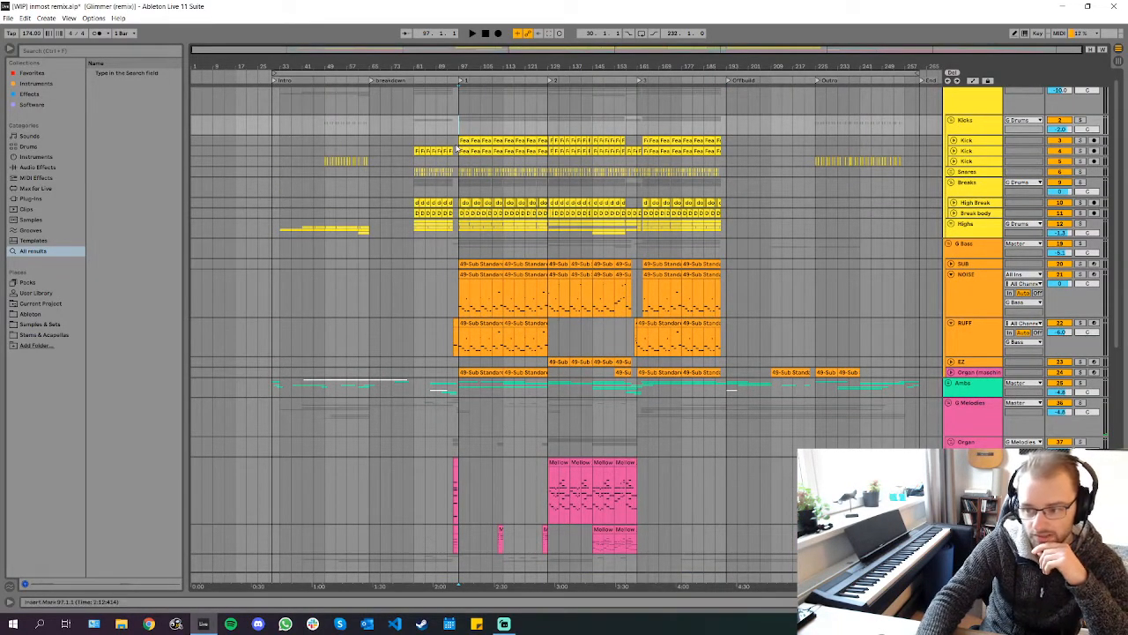
scroll(468, 163, "up", 1)
scroll(474, 179, "up", 5)
scroll(473, 179, "down", 5)
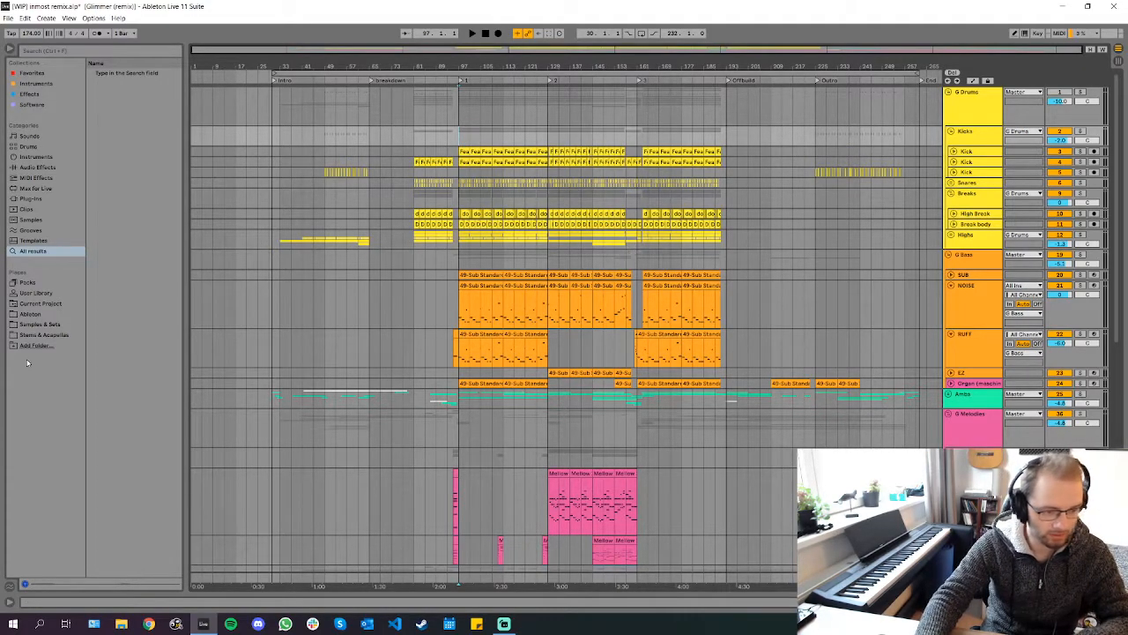
scroll(381, 286, "down", 5)
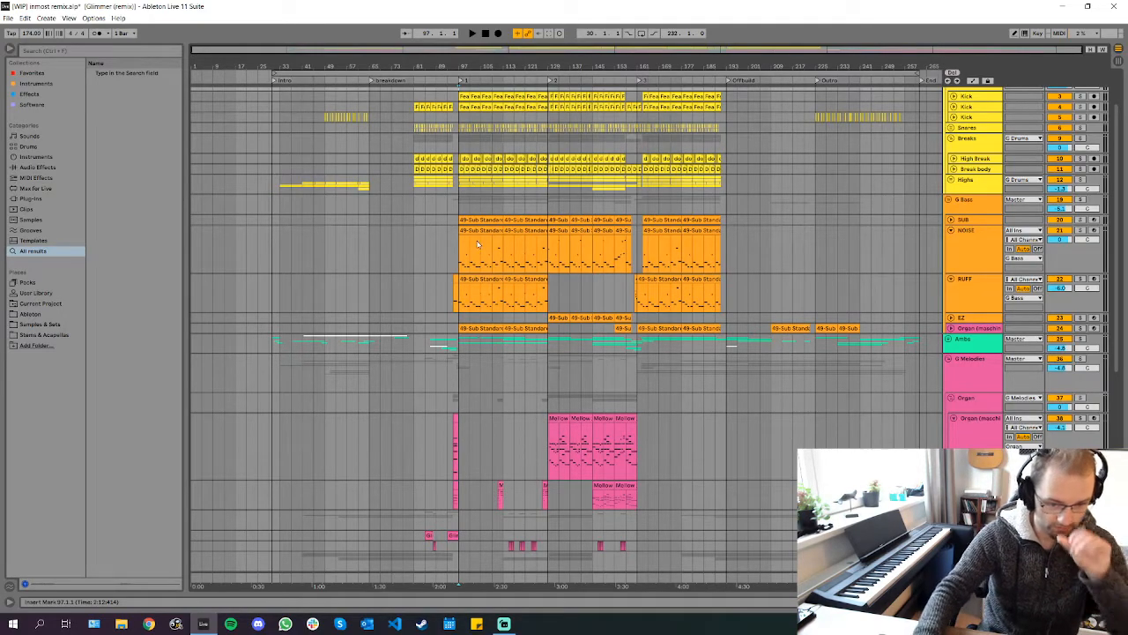
scroll(379, 340, "down", 2)
scroll(656, 415, "up", 2)
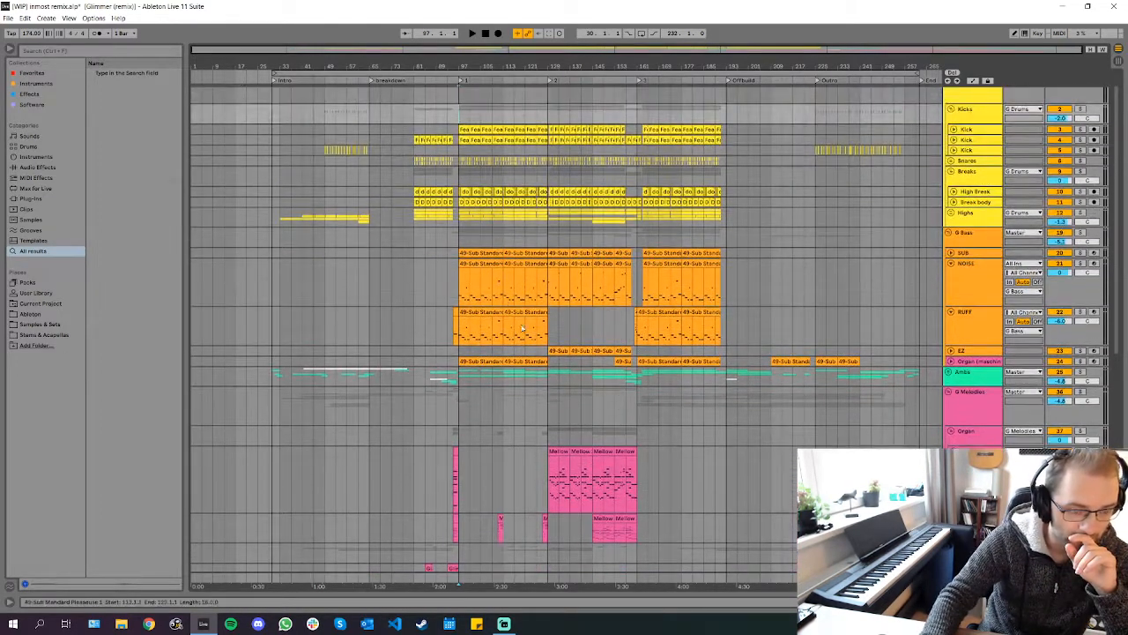
scroll(511, 340, "down", 7)
scroll(494, 351, "down", 2)
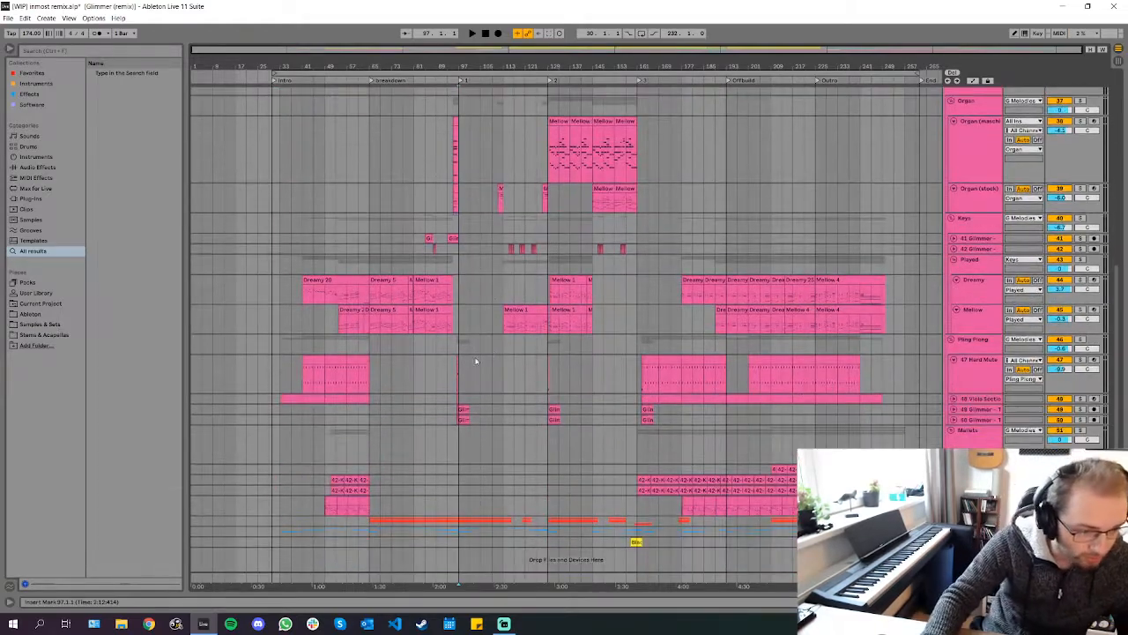
Play the breakdown section from bar 65
left_click(371, 445)
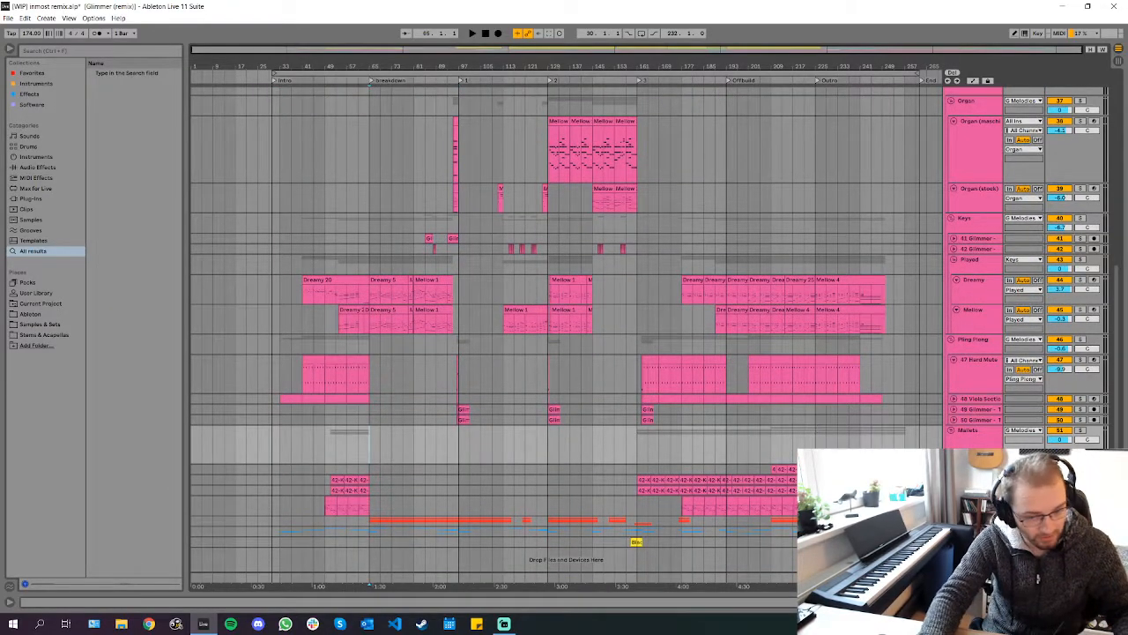
left_click(403, 453)
left_click(425, 447)
left_click(414, 445)
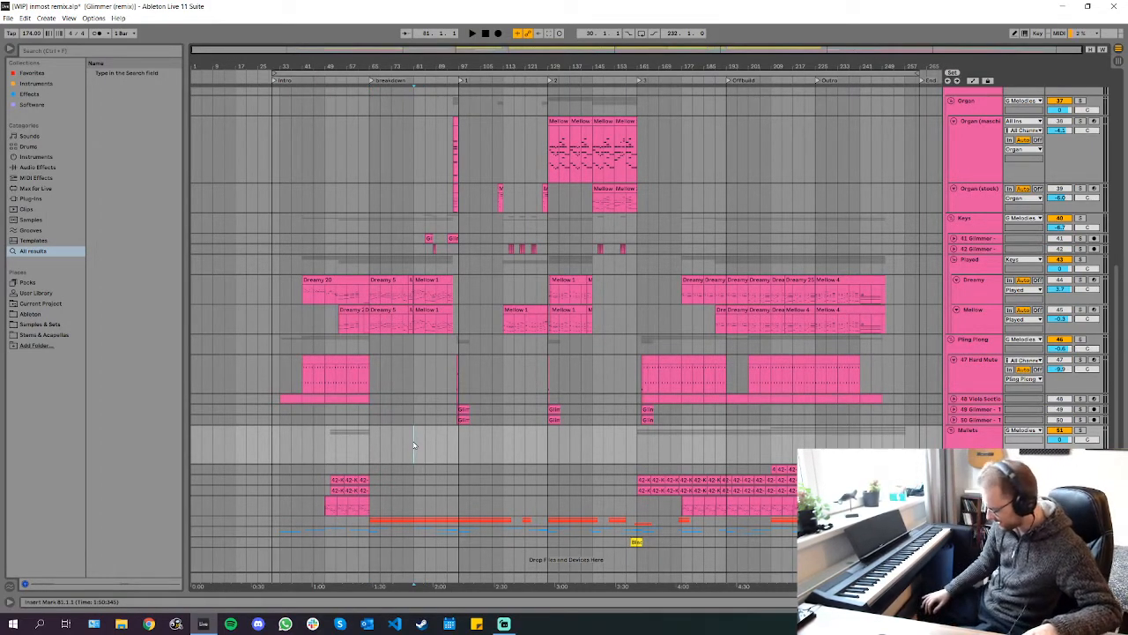
left_click(372, 448)
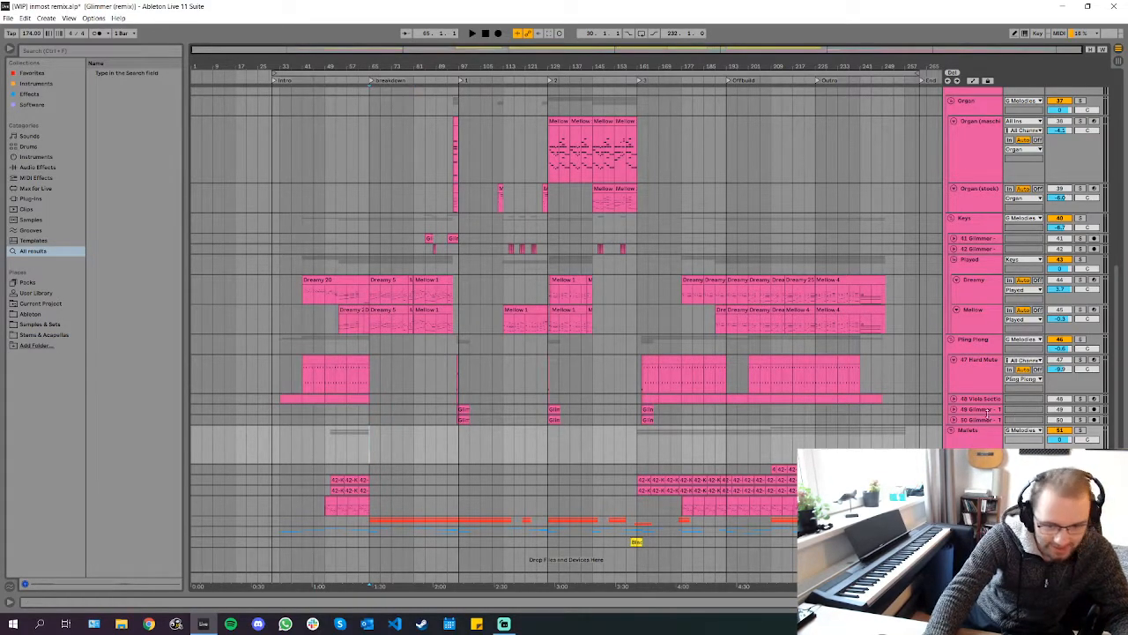
key("space")
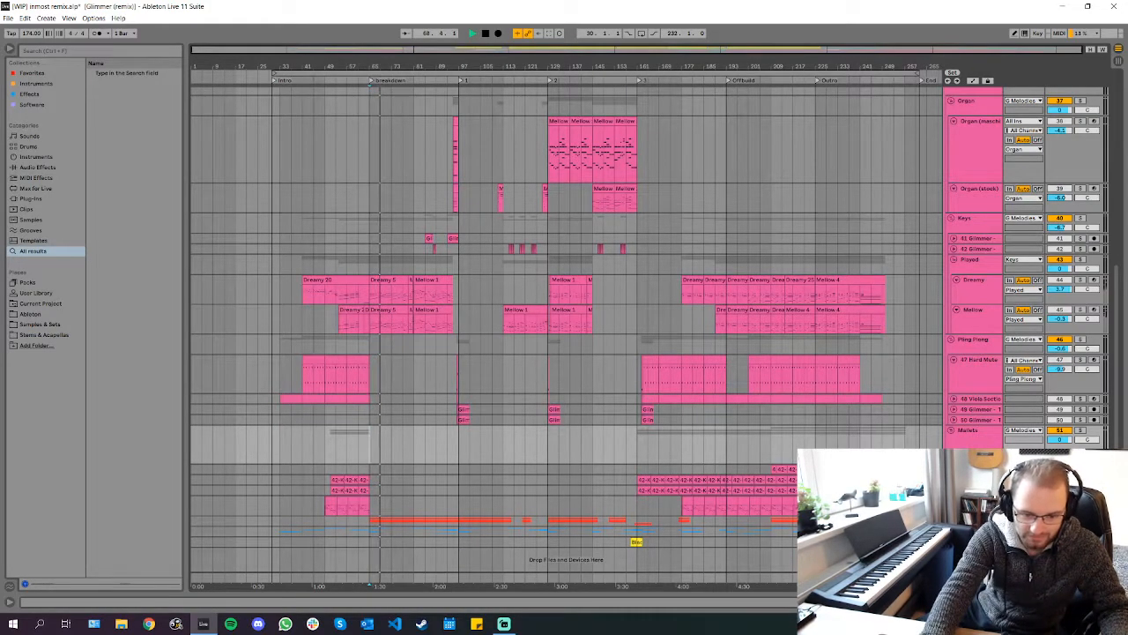
Unfold the G Vox group, solo it and show its effect devices
left_click(953, 521)
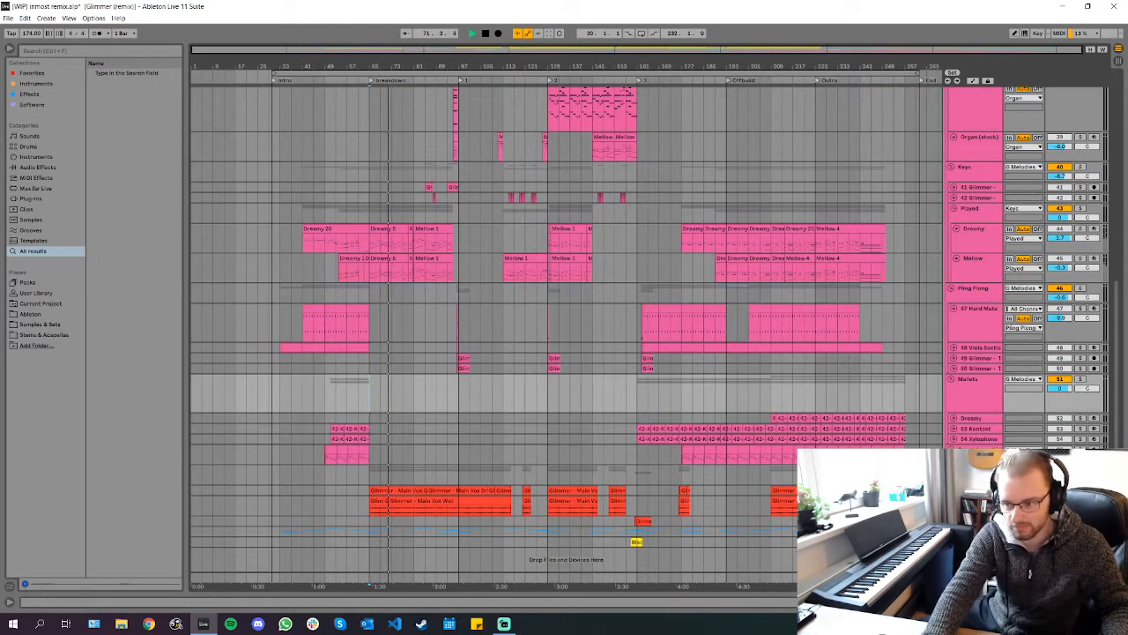
left_click(652, 474)
key("shift+Tab")
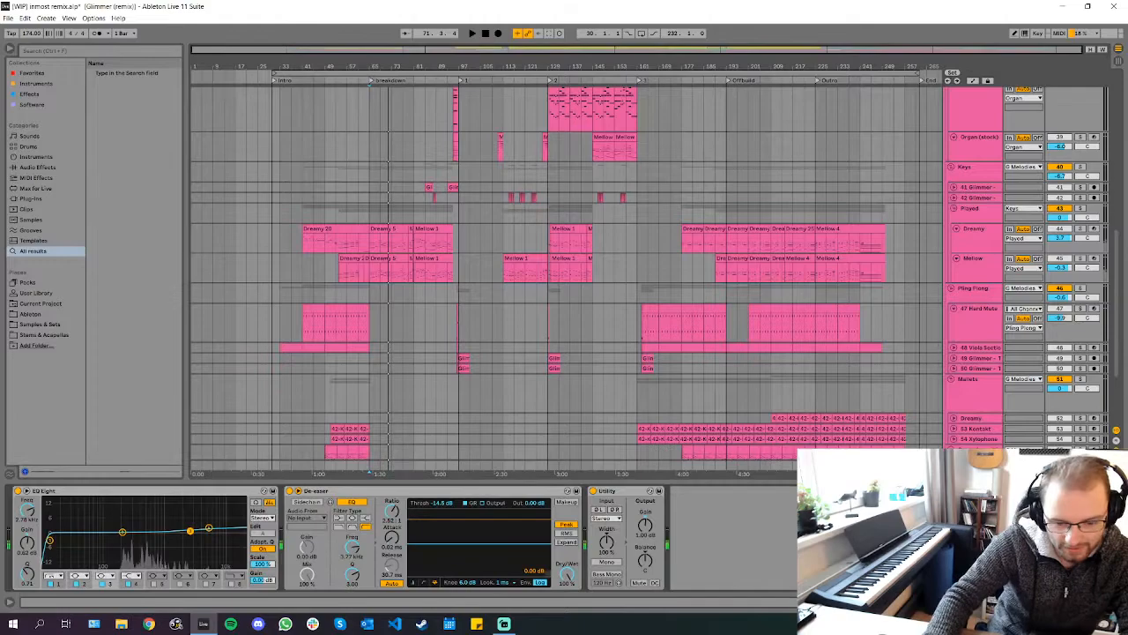
scroll(651, 420, "down", 2)
Check the effect devices on the vocal tracks and open the ValhallaRoom reverb on the Main Vox Dry track
left_click(995, 379)
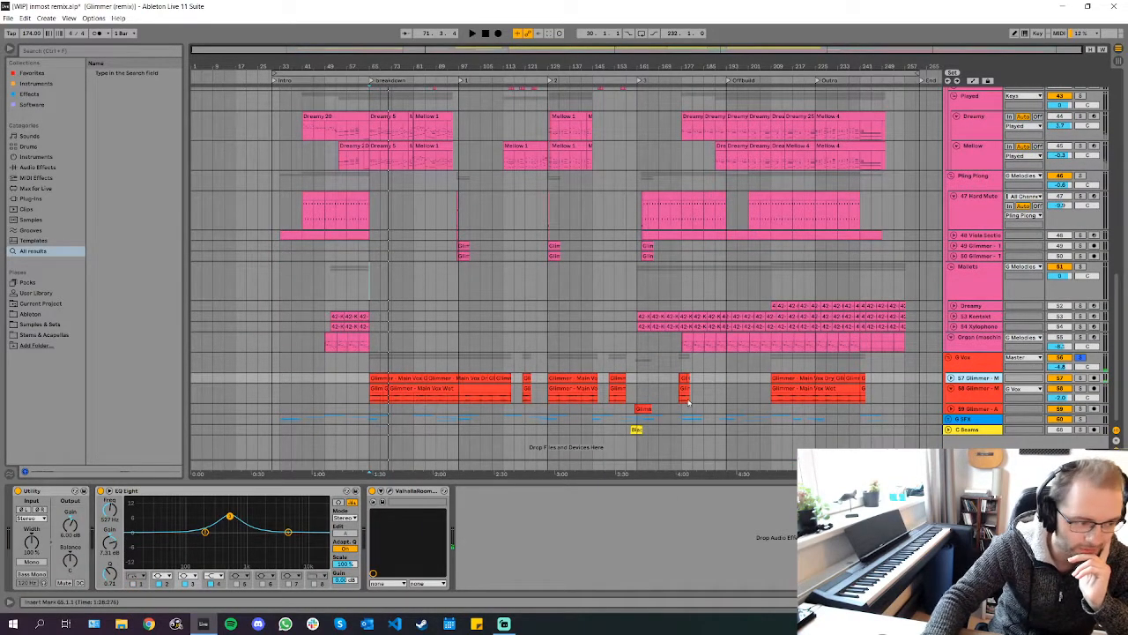
left_click(985, 410)
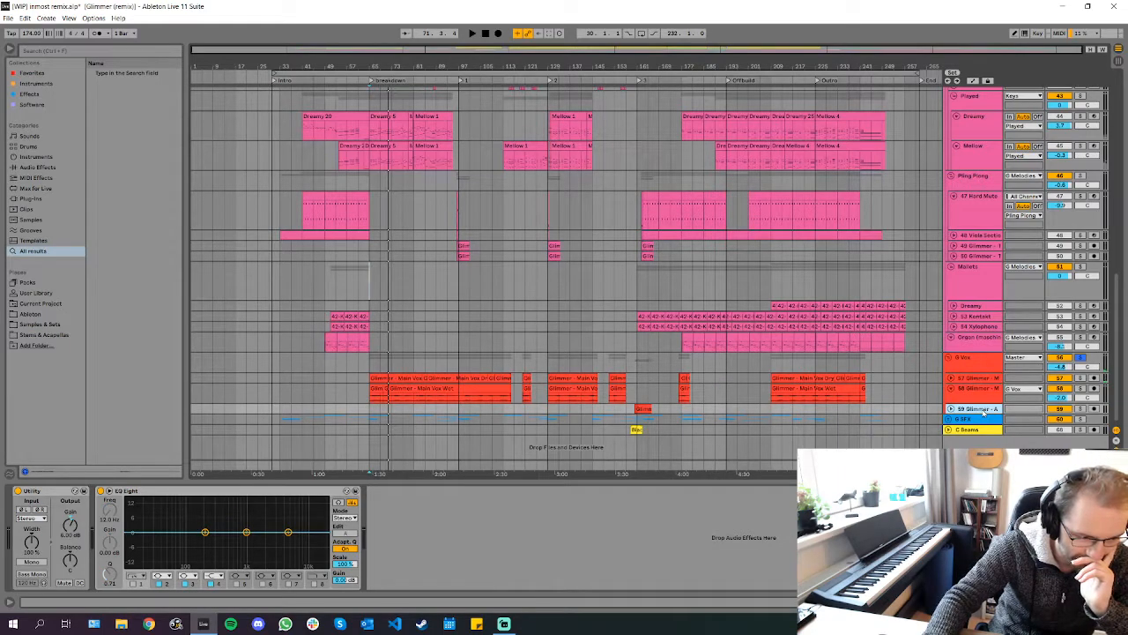
left_click(986, 379)
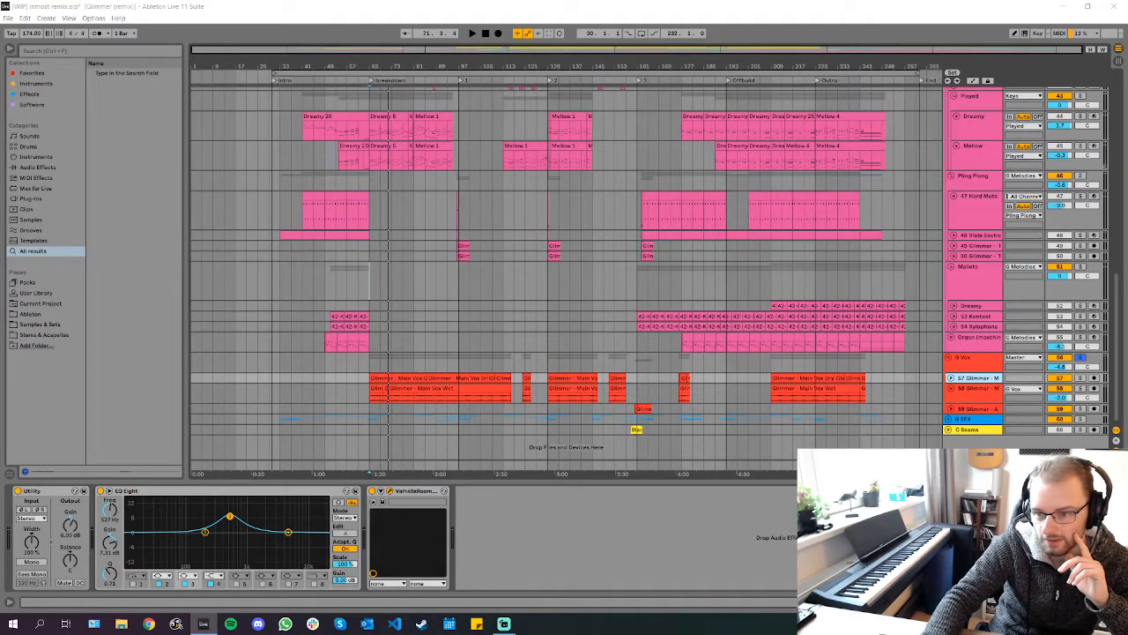
left_click(373, 501)
left_click_drag(744, 189, 529, 180)
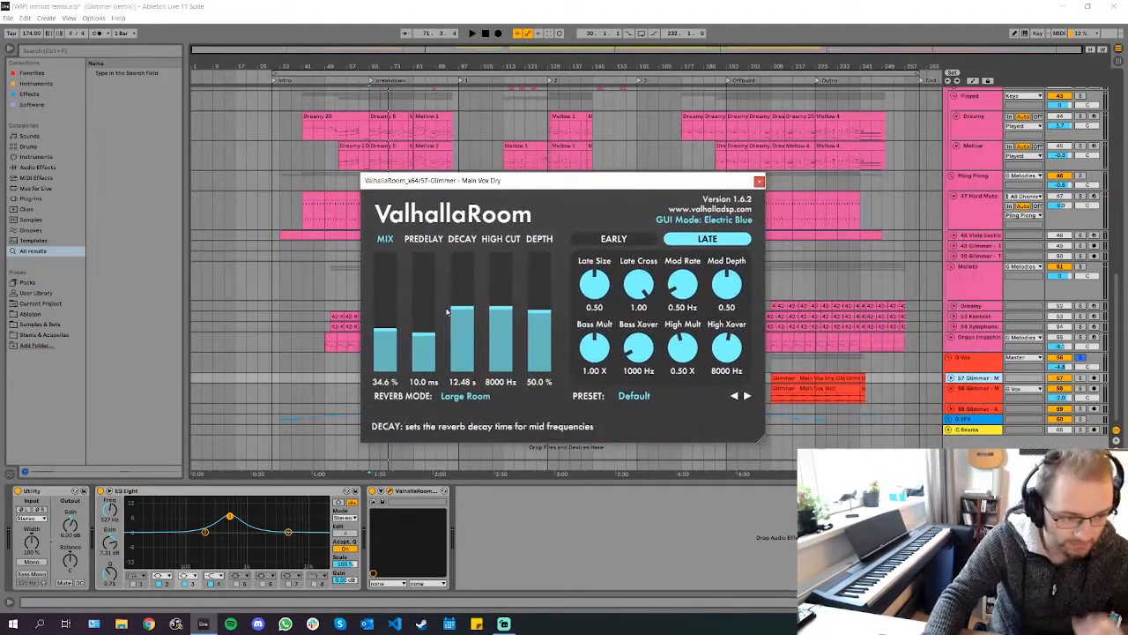
Audition the soloed vocals from bar 65 while checking their effect chains, and close the ValhallaRoom window
key("space")
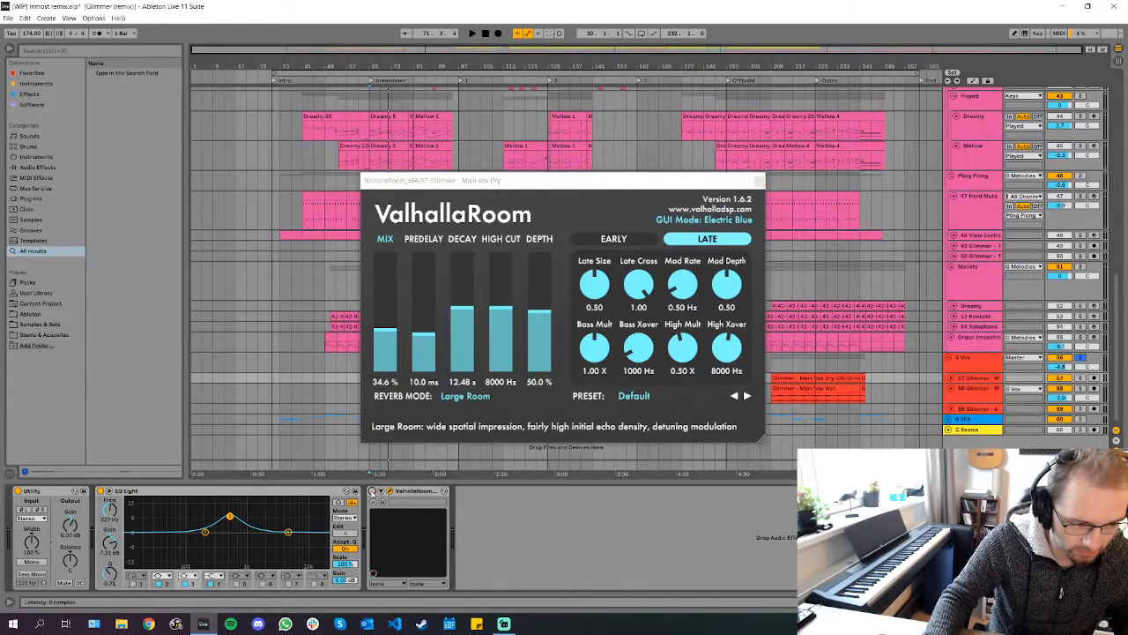
left_click(970, 388)
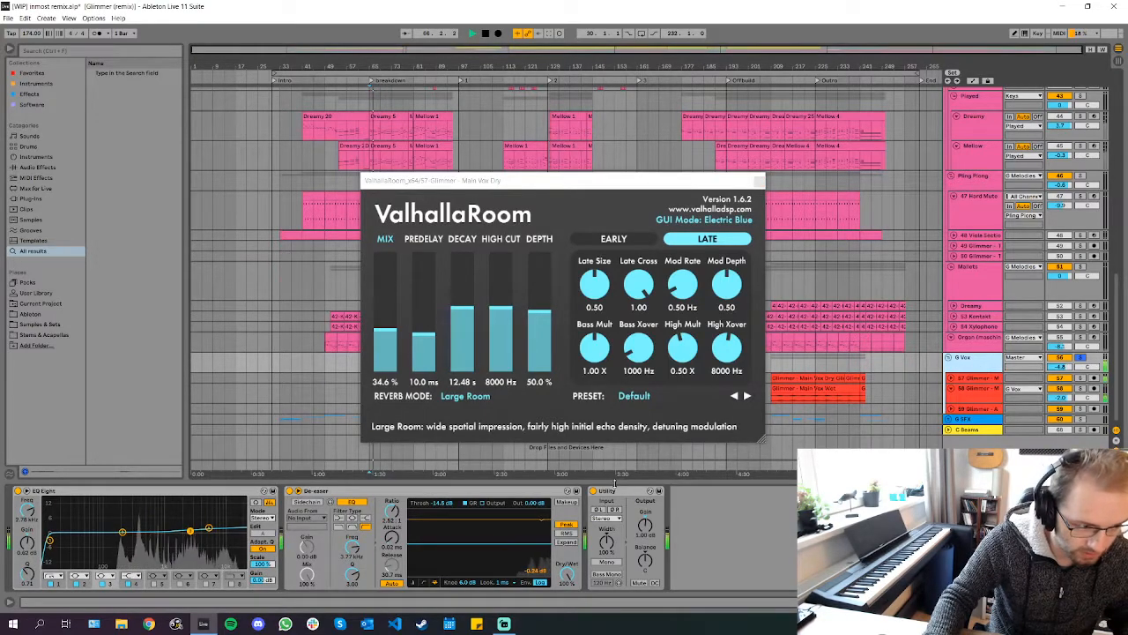
left_click(975, 377)
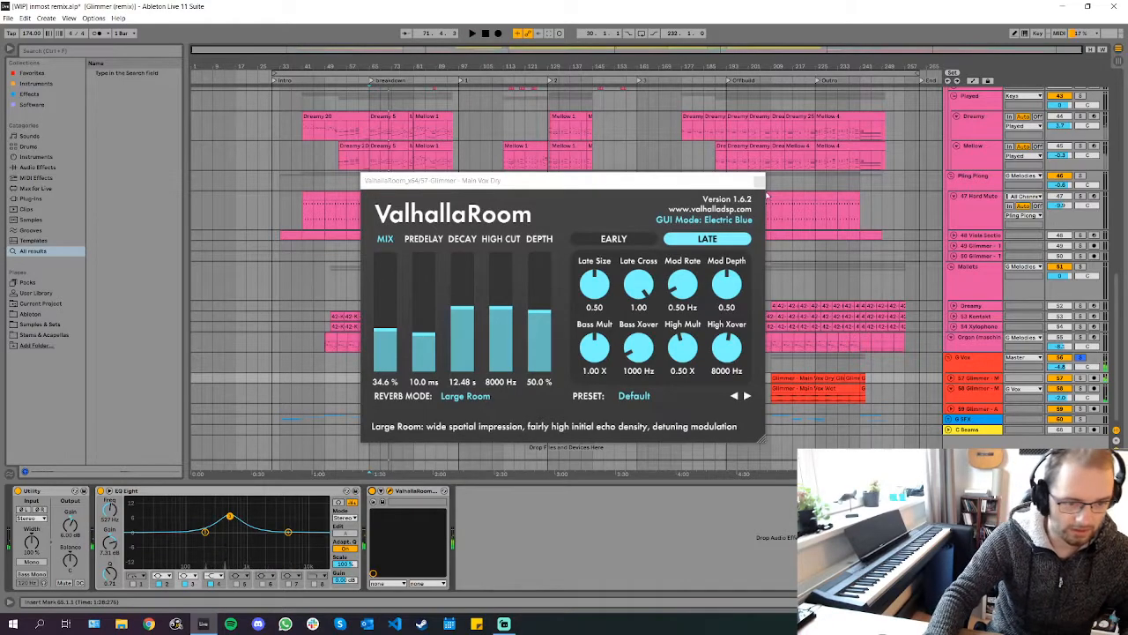
left_click(758, 181)
Place the start position at bar 65 on the G Vox track and play the soloed vocals to about bar 73
left_click(426, 344)
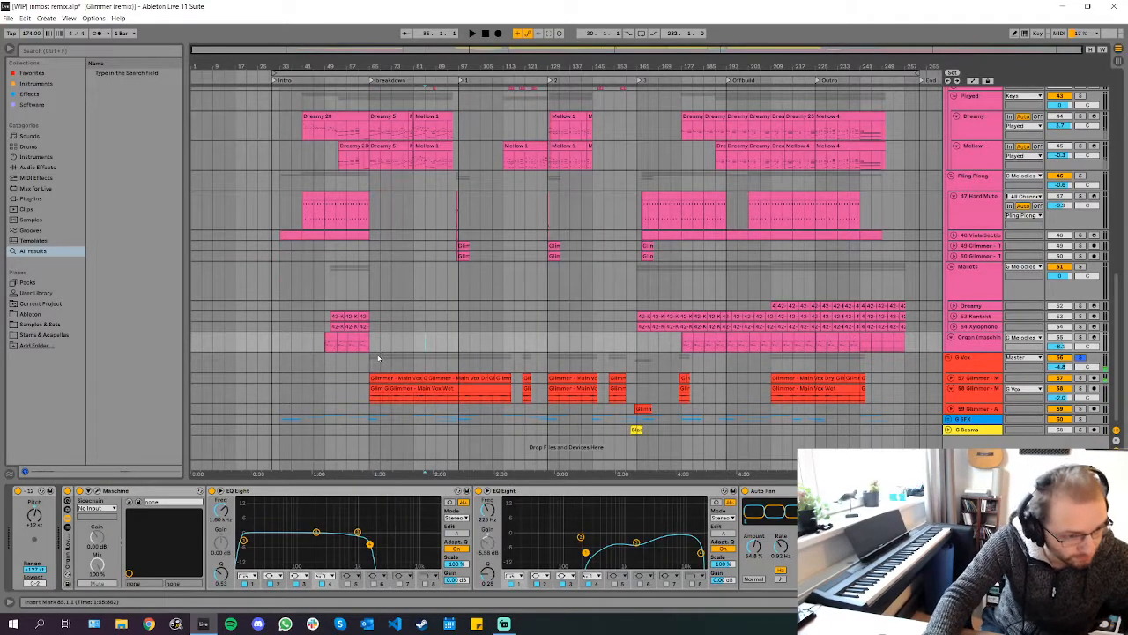
left_click(391, 363)
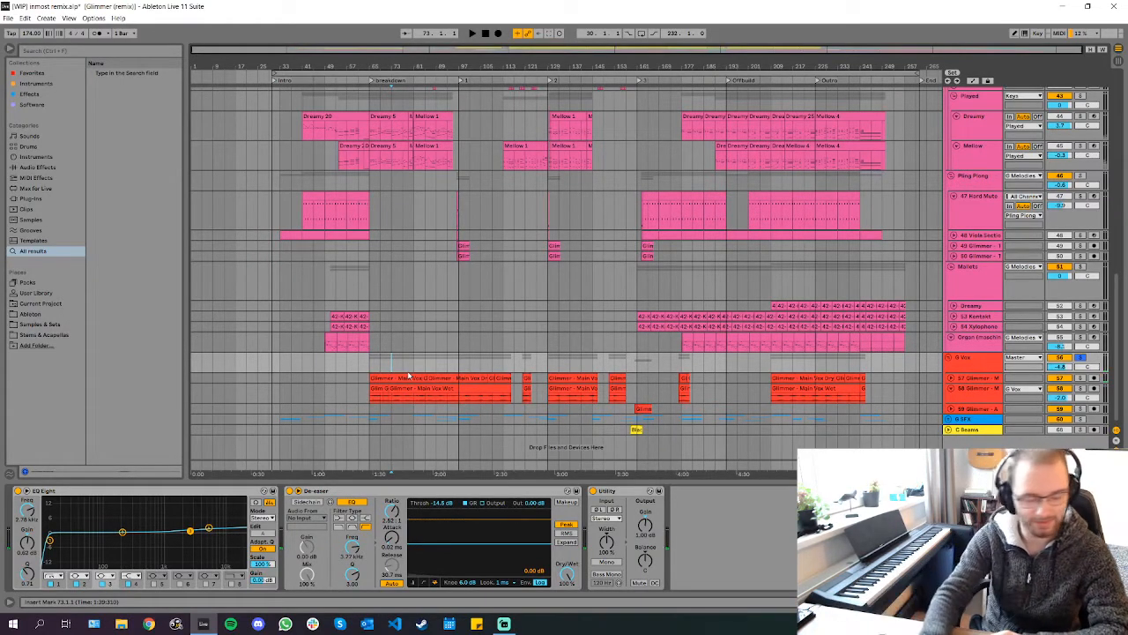
left_click(372, 366)
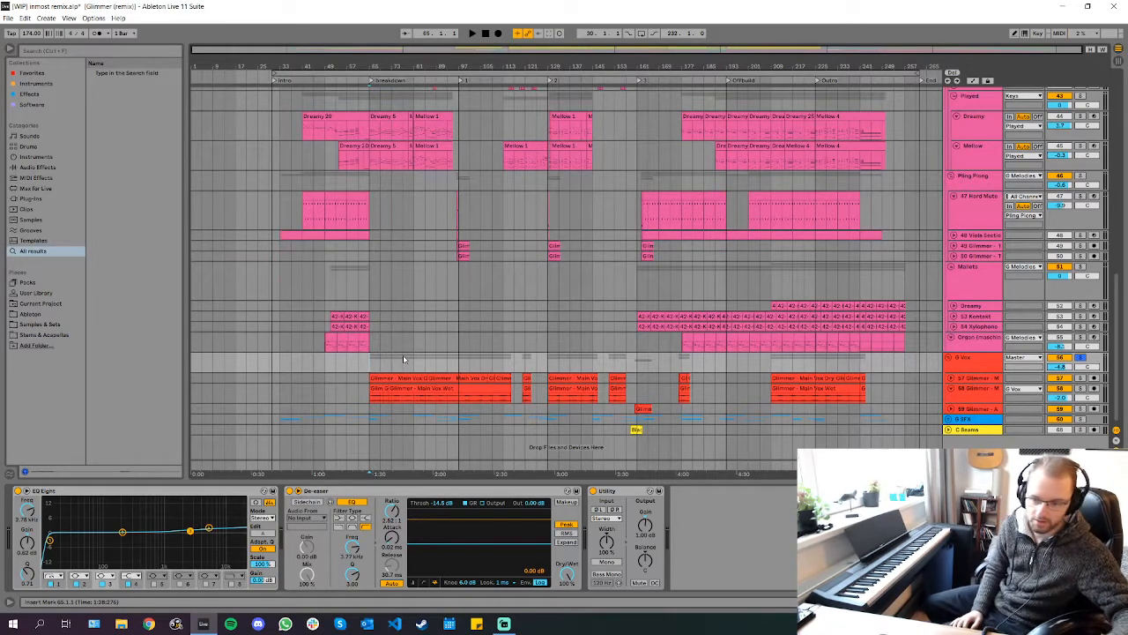
key("space")
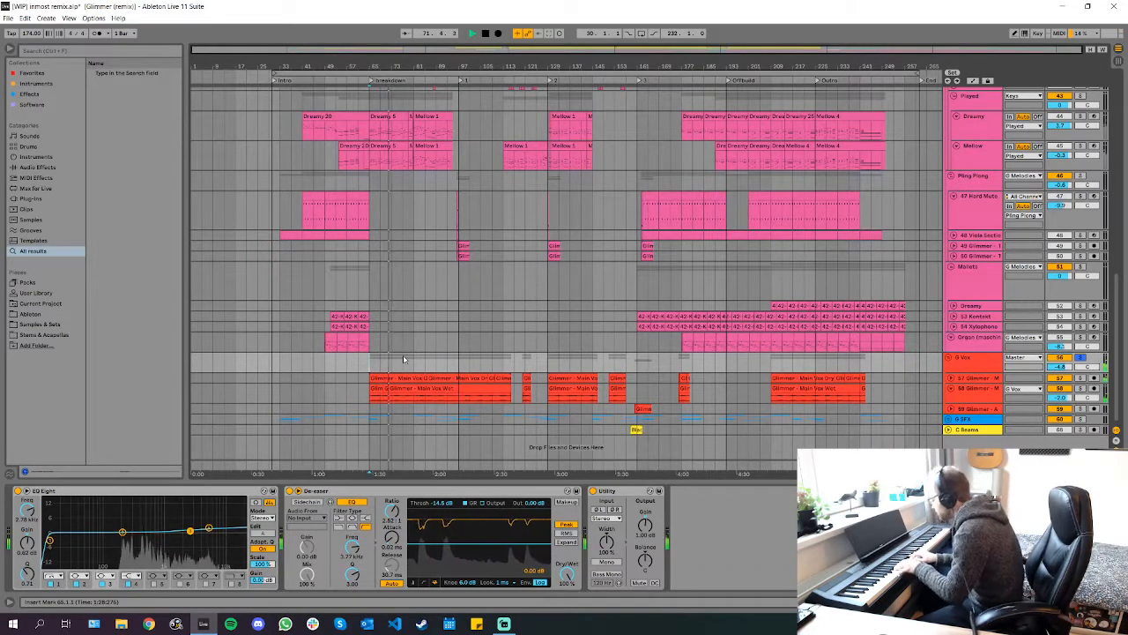
key("space")
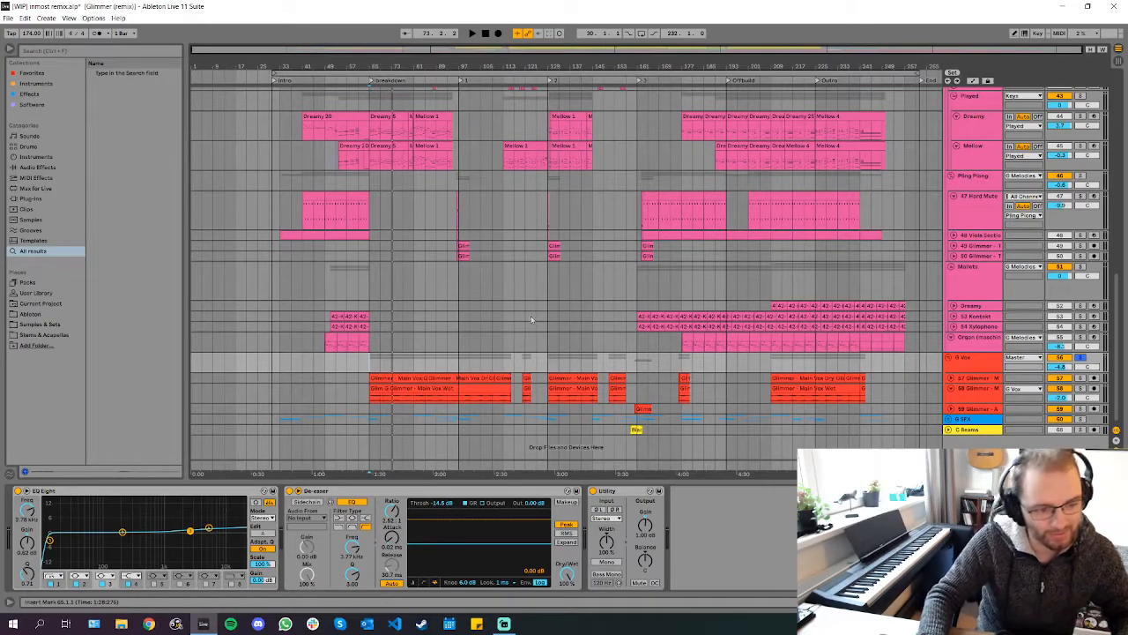
scroll(528, 332, "up", 5)
scroll(573, 300, "up", 7)
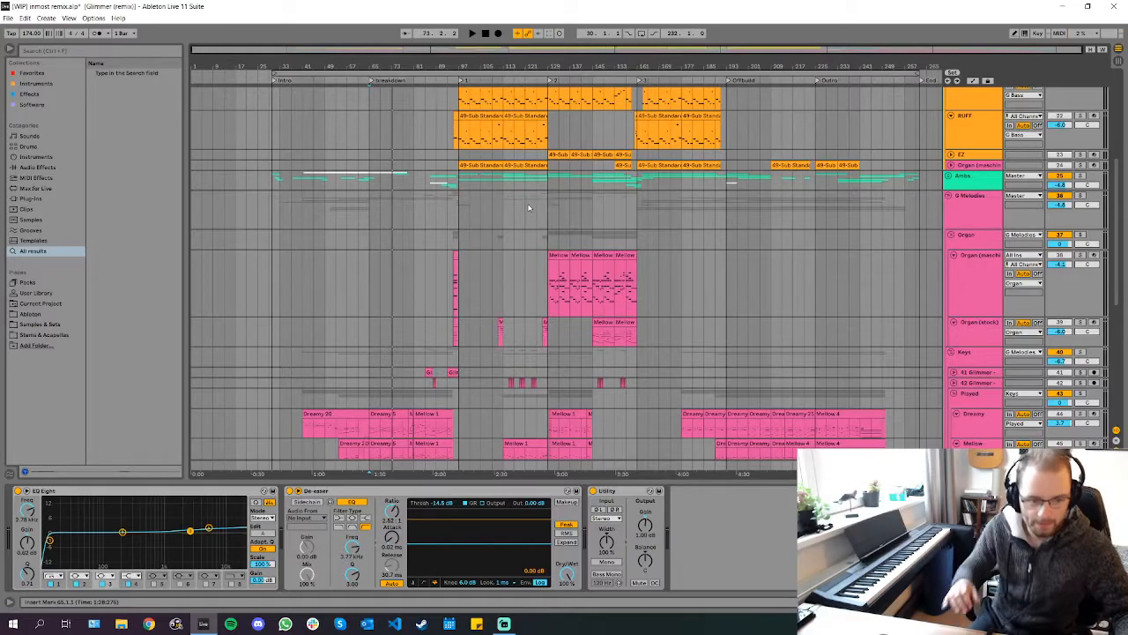
Set the start position at bar 129, unsolo the G Vox group and play the full arrangement
left_click(472, 233)
scroll(550, 151, "down", 2)
left_click(550, 150)
key("space")
scroll(1026, 168, "up", 8)
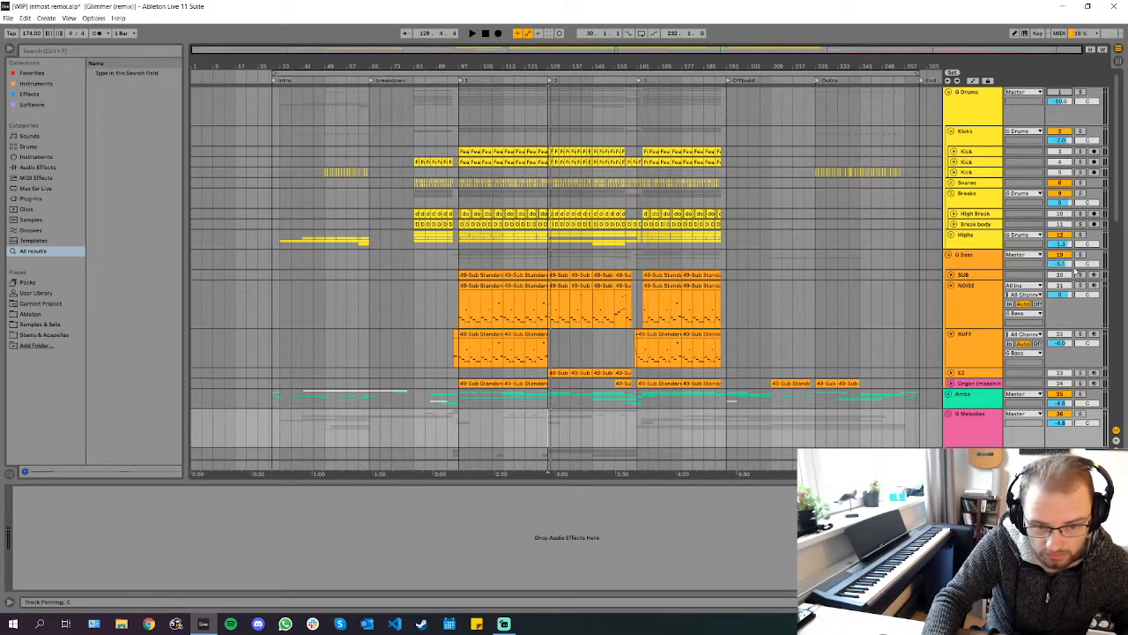
scroll(1058, 255, "down", 15)
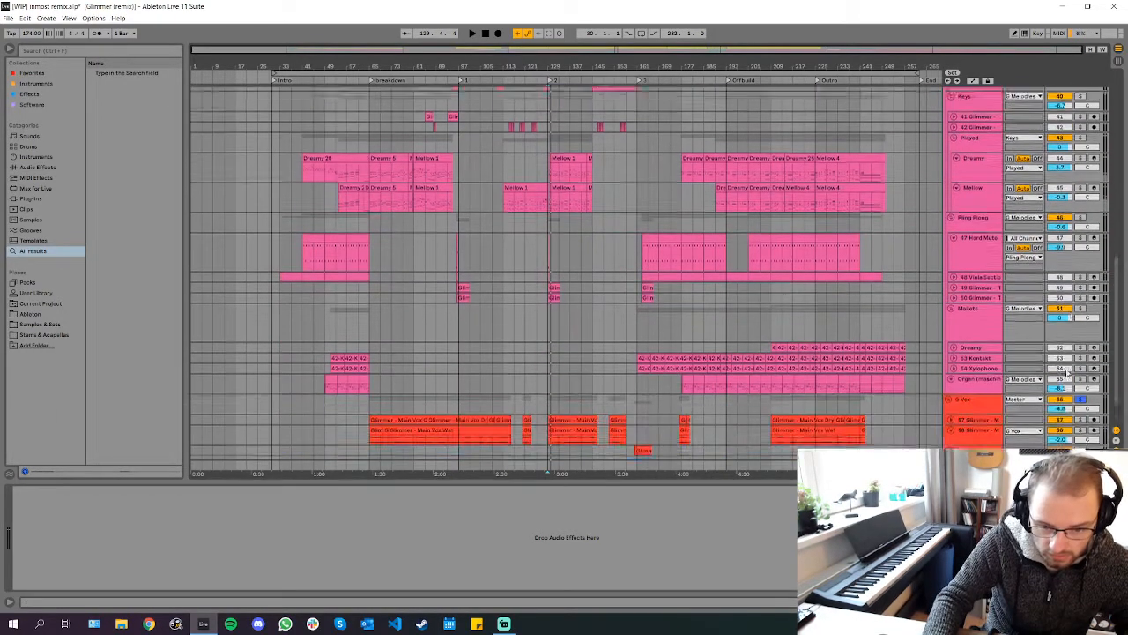
key("space")
Listen to the full mix from bar 129 to about bar 139 while looking over the melody tracks, and stop playback
scroll(617, 248, "up", 4)
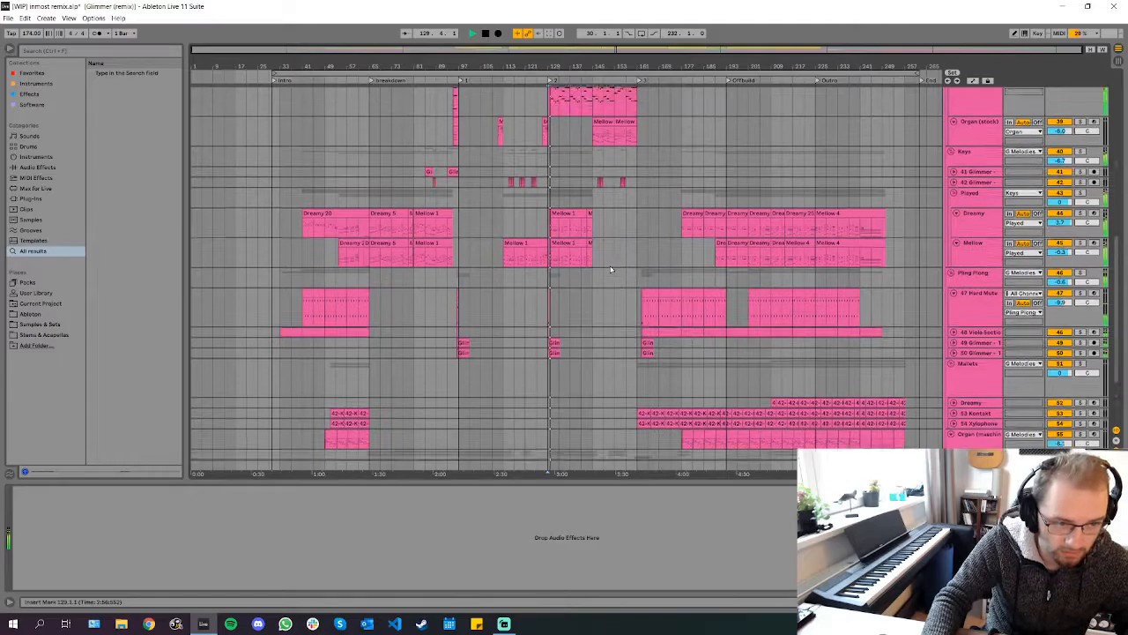
scroll(618, 248, "up", 2)
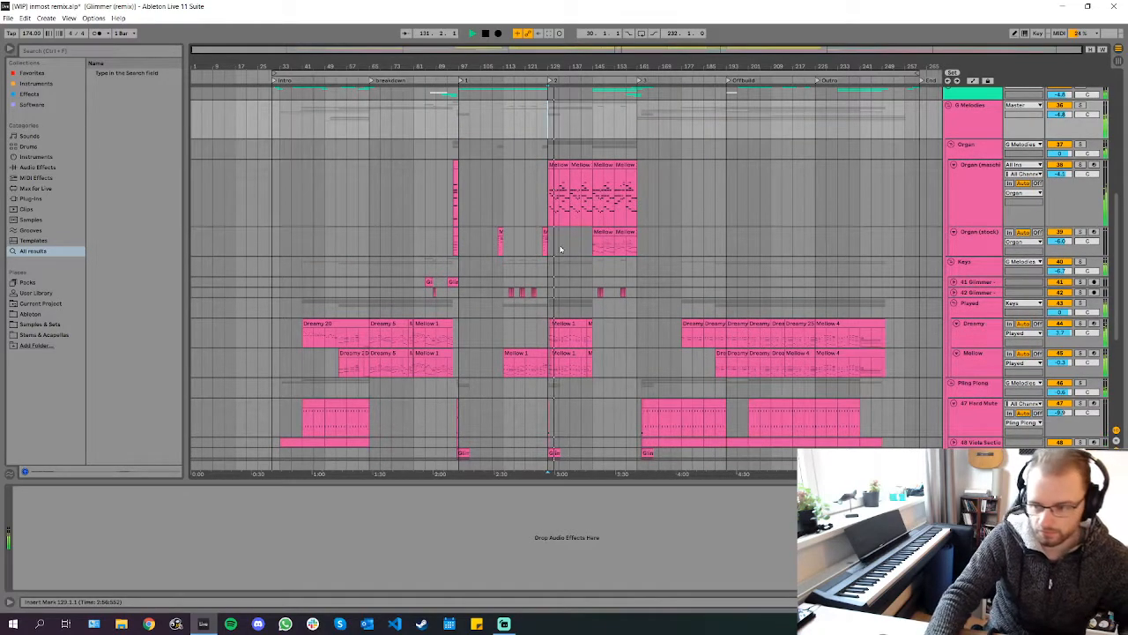
scroll(556, 260, "up", 3)
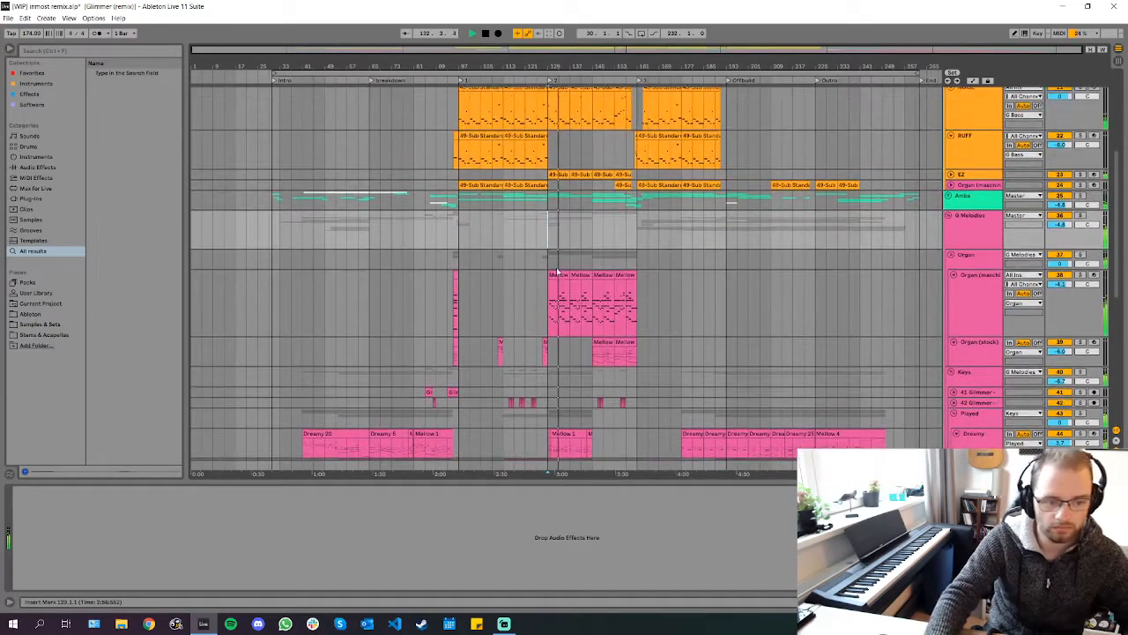
scroll(558, 267, "down", 2)
scroll(384, 222, "up", 3)
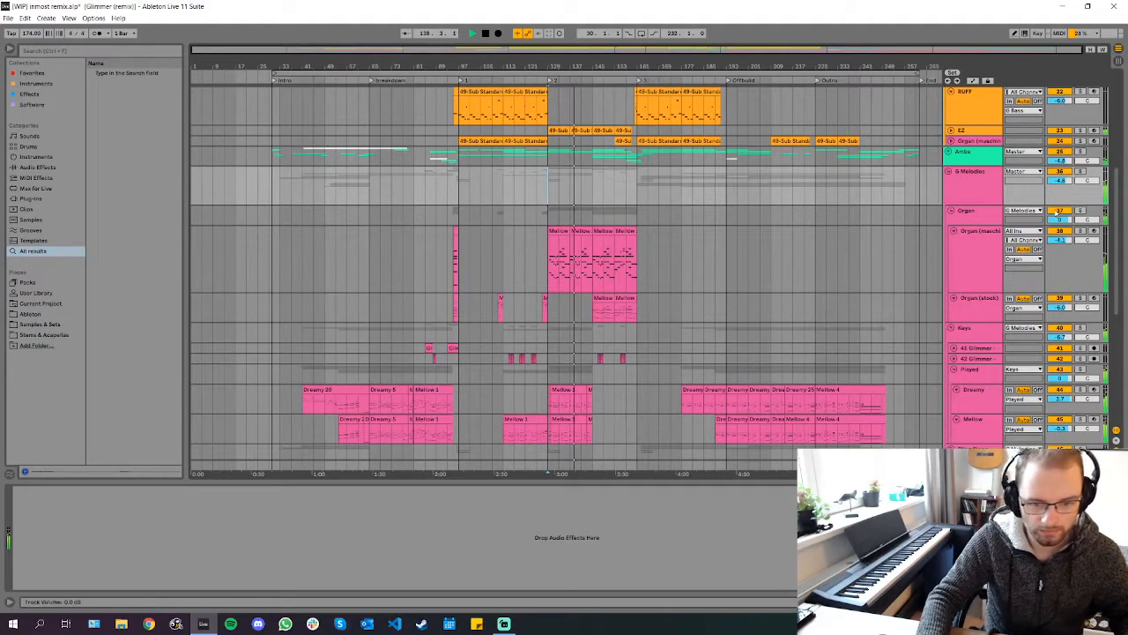
scroll(948, 274, "down", 10)
key("space")
Look through the drum, bass and melody tracks to review which parts play in each section
scroll(1034, 346, "up", 12)
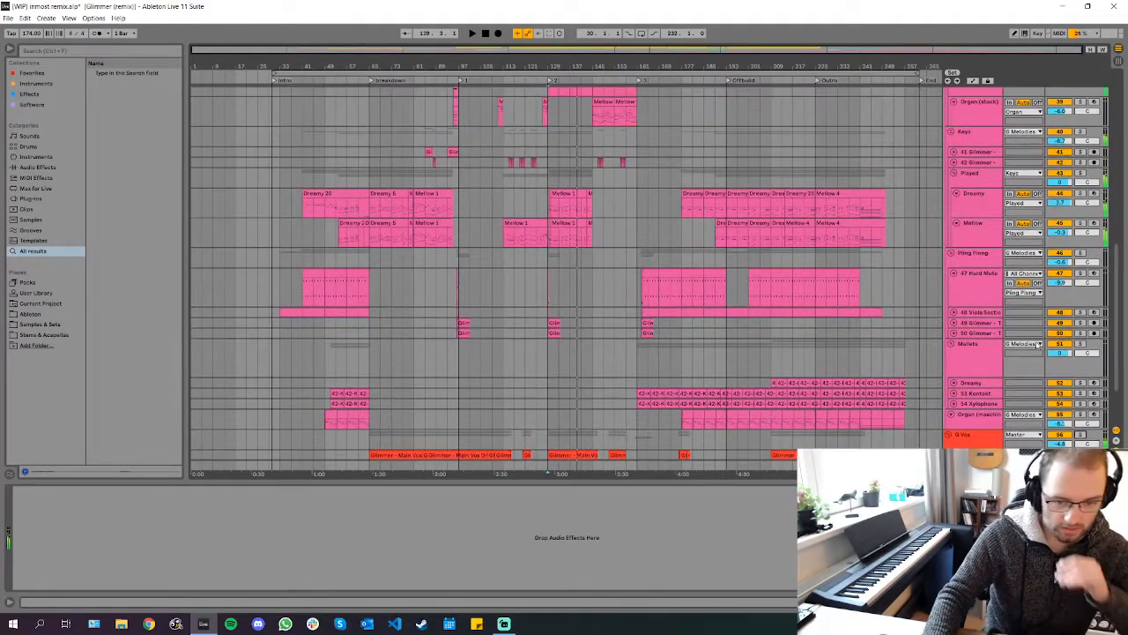
scroll(1055, 255, "up", 2)
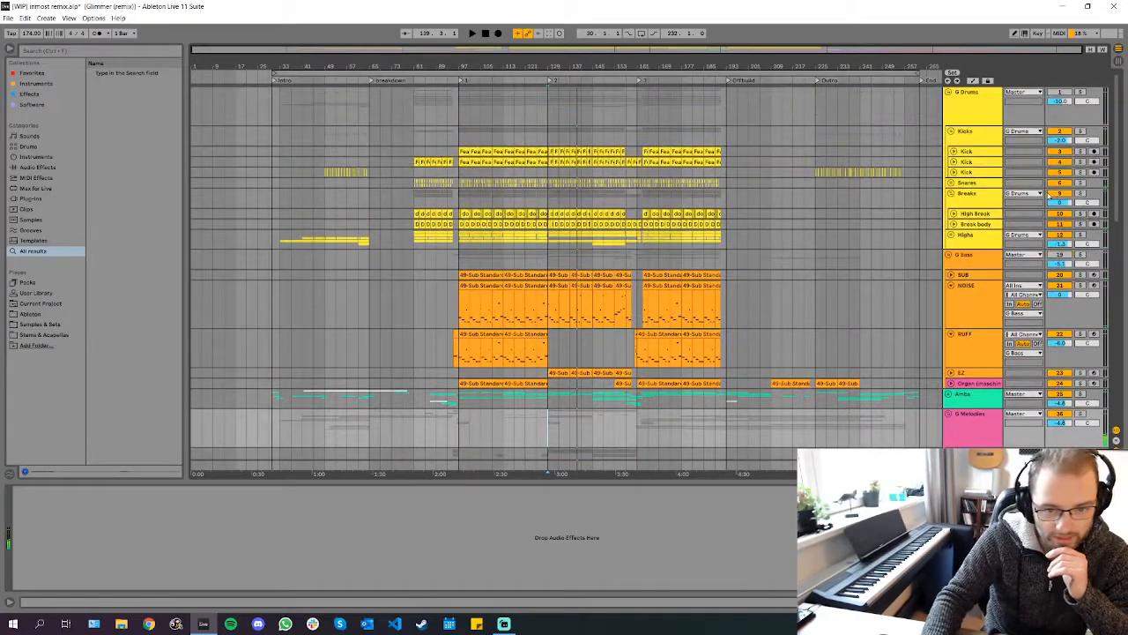
scroll(1053, 176, "down", 2)
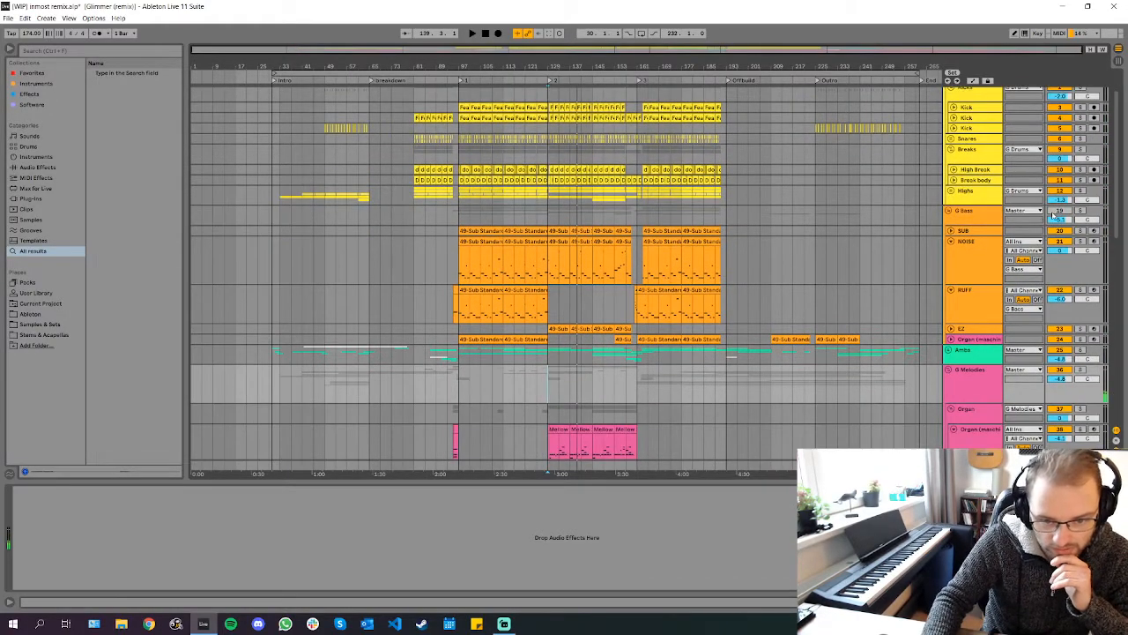
scroll(1039, 225, "down", 15)
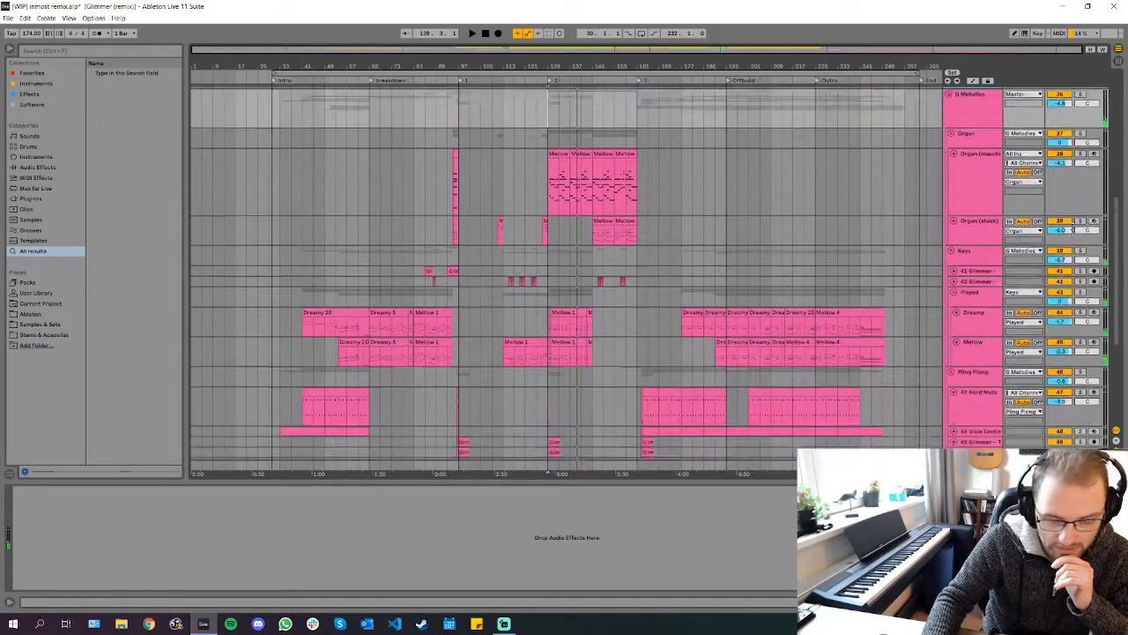
scroll(426, 281, "down", 3)
scroll(426, 281, "up", 10)
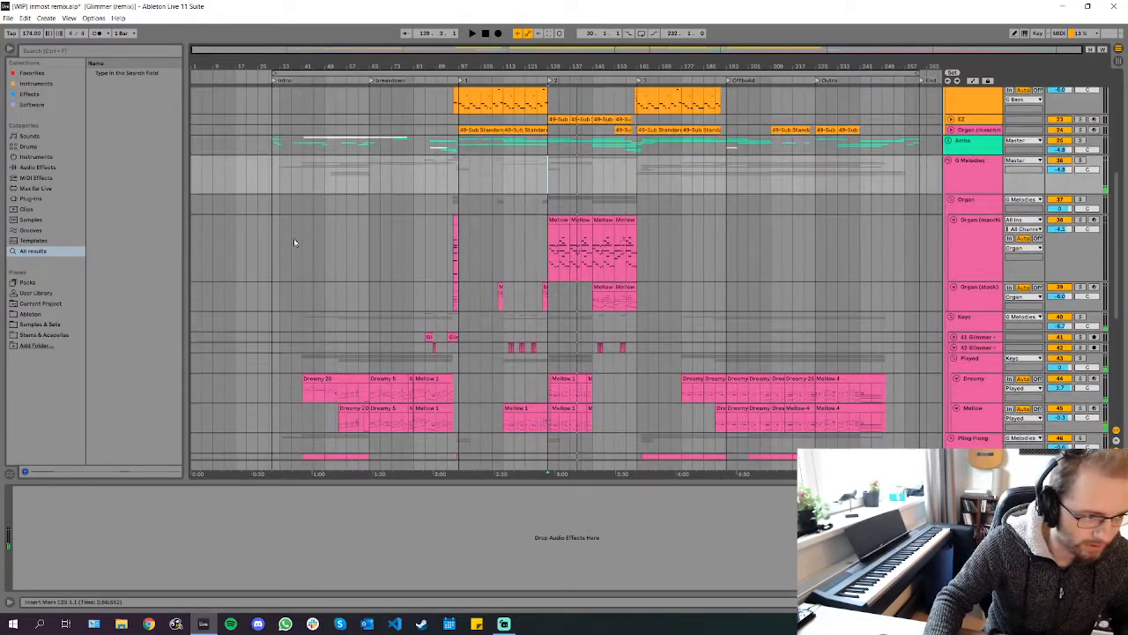
scroll(338, 263, "up", 3)
Play the breakdown from bar 65 and examine which keys and vocal clips run in it
left_click(405, 255)
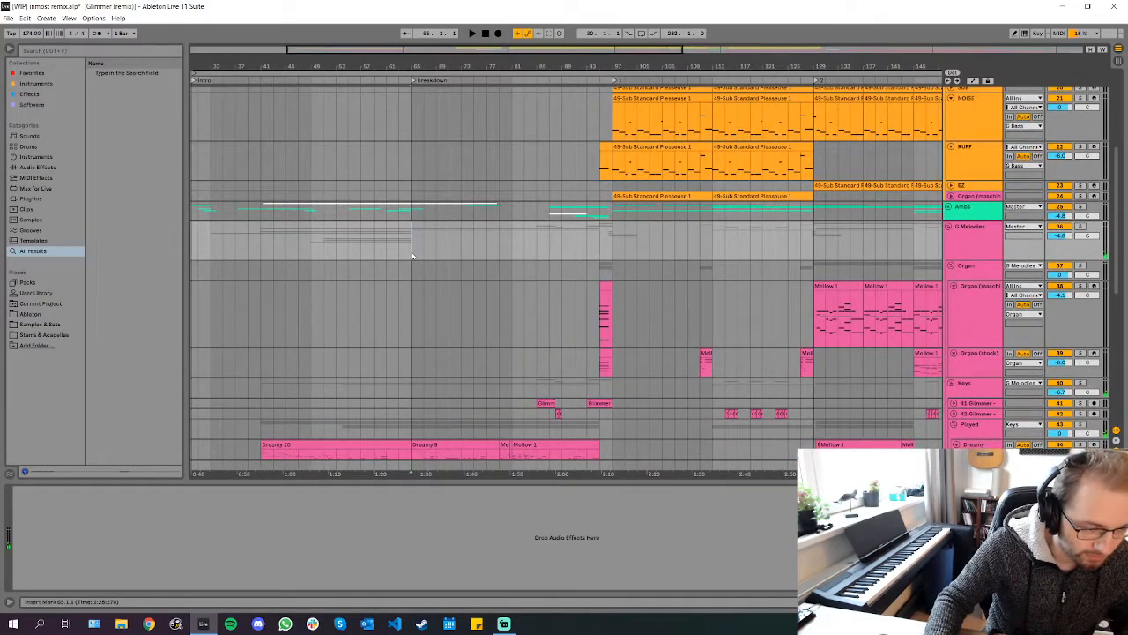
scroll(412, 256, "down", 5)
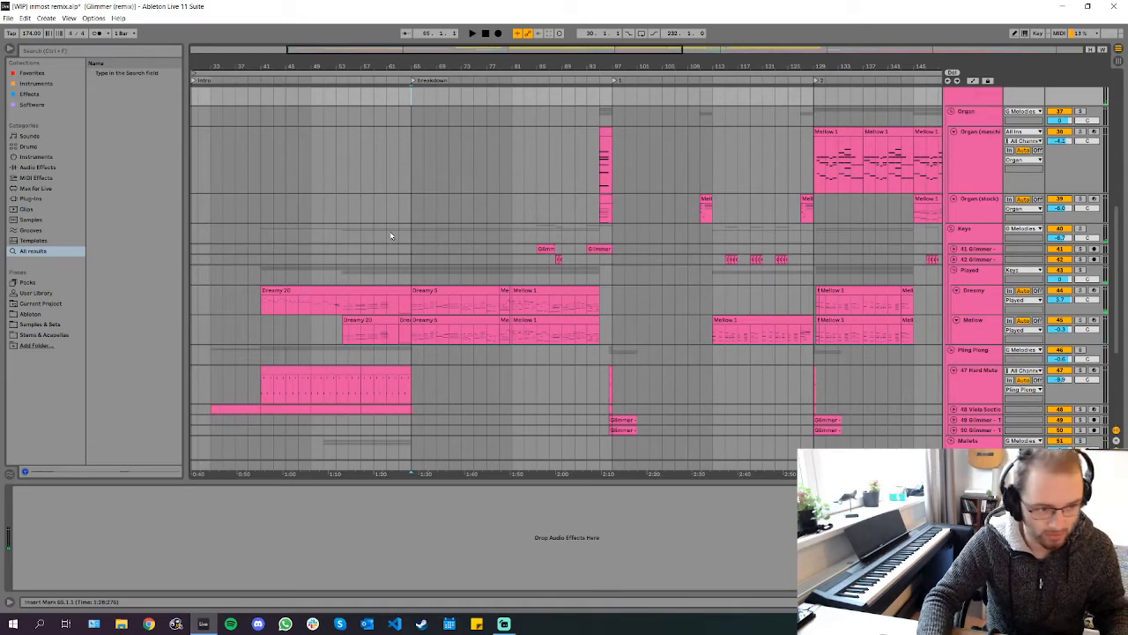
scroll(399, 235, "down", 5)
key("space")
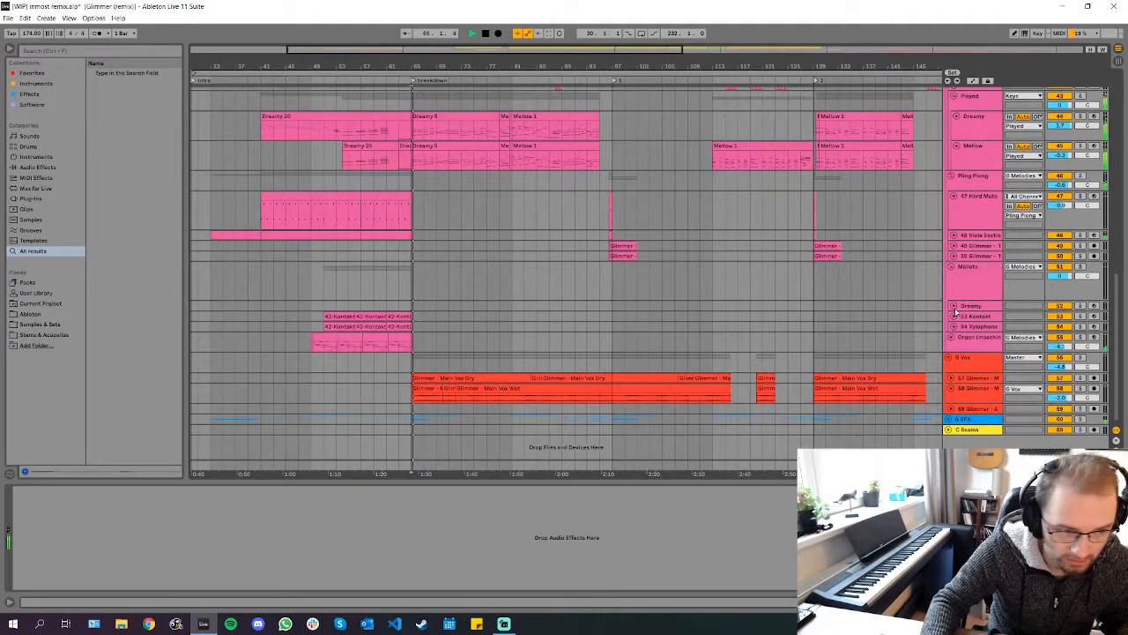
scroll(545, 260, "up", 2)
scroll(545, 260, "up", 1)
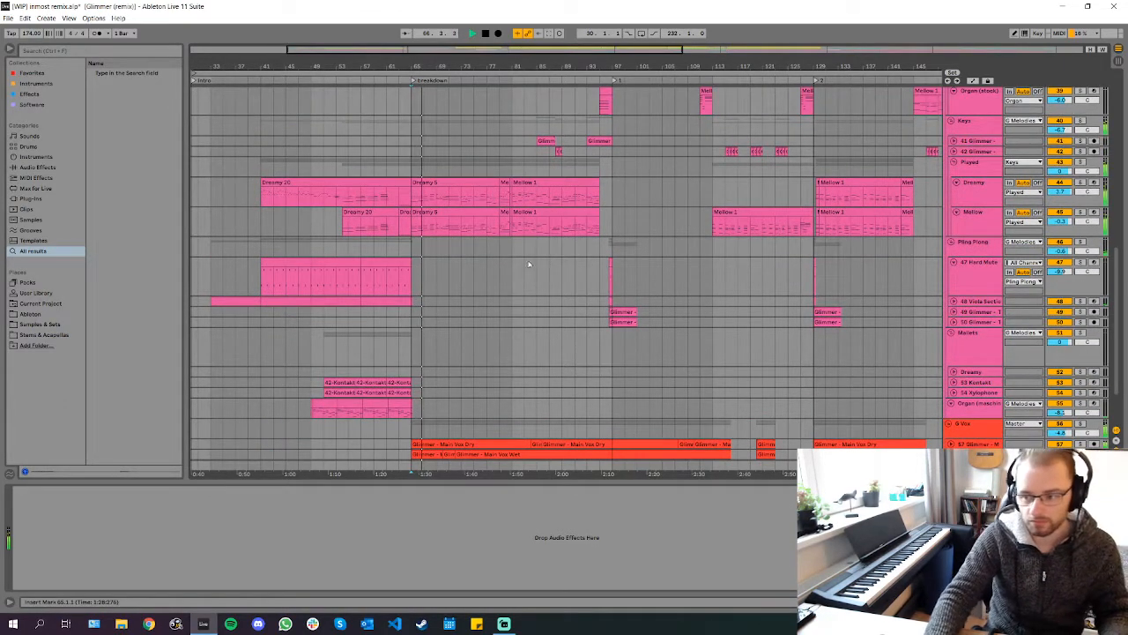
scroll(564, 238, "down", 1)
scroll(555, 247, "up", 2)
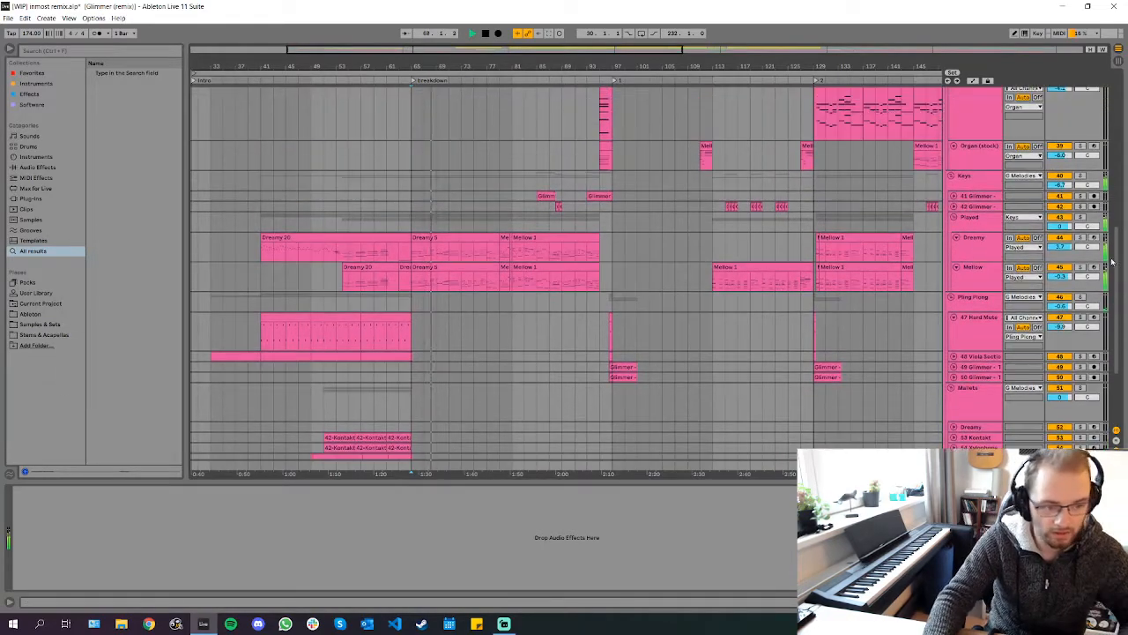
Show the Dreamy track's devices and solo the Played group inside Keys
left_click(1077, 238)
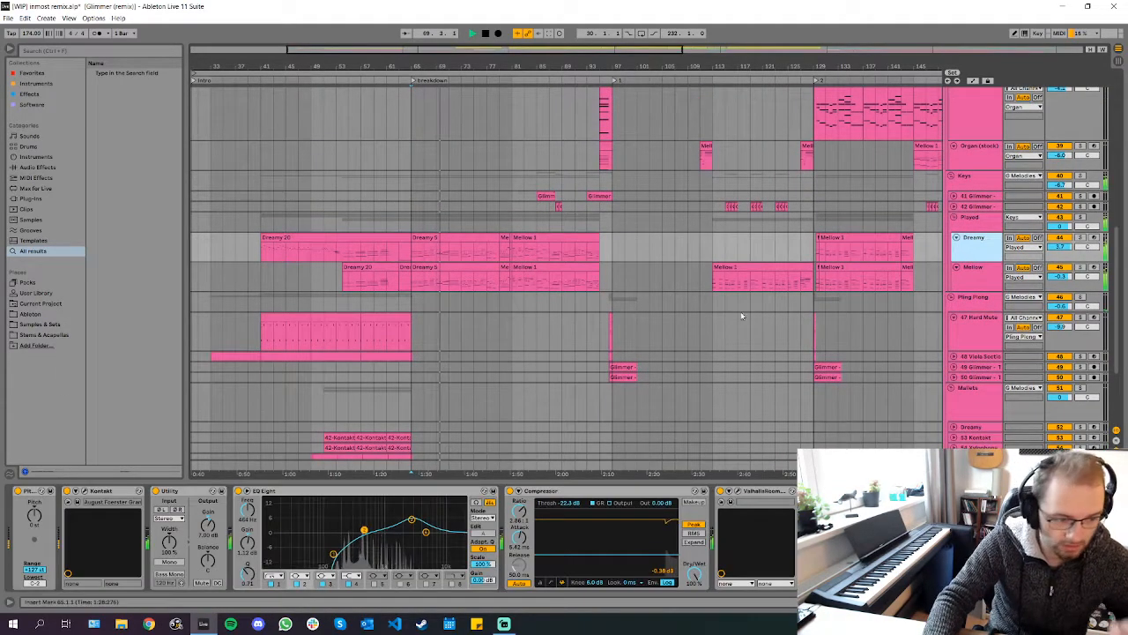
scroll(584, 385, "down", 1)
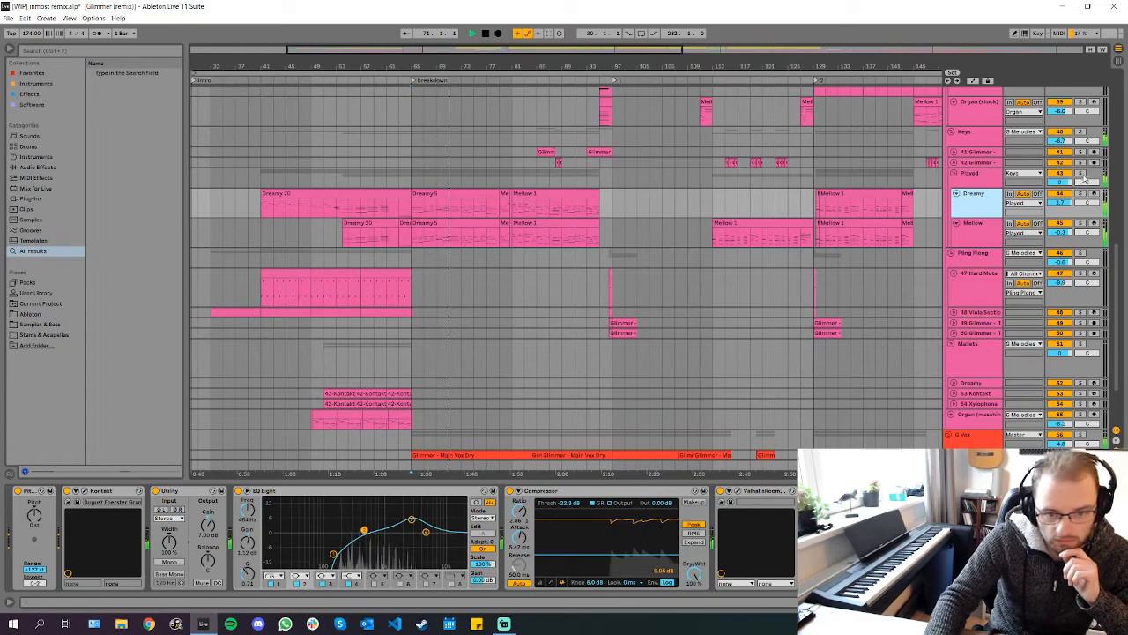
left_click(1079, 173)
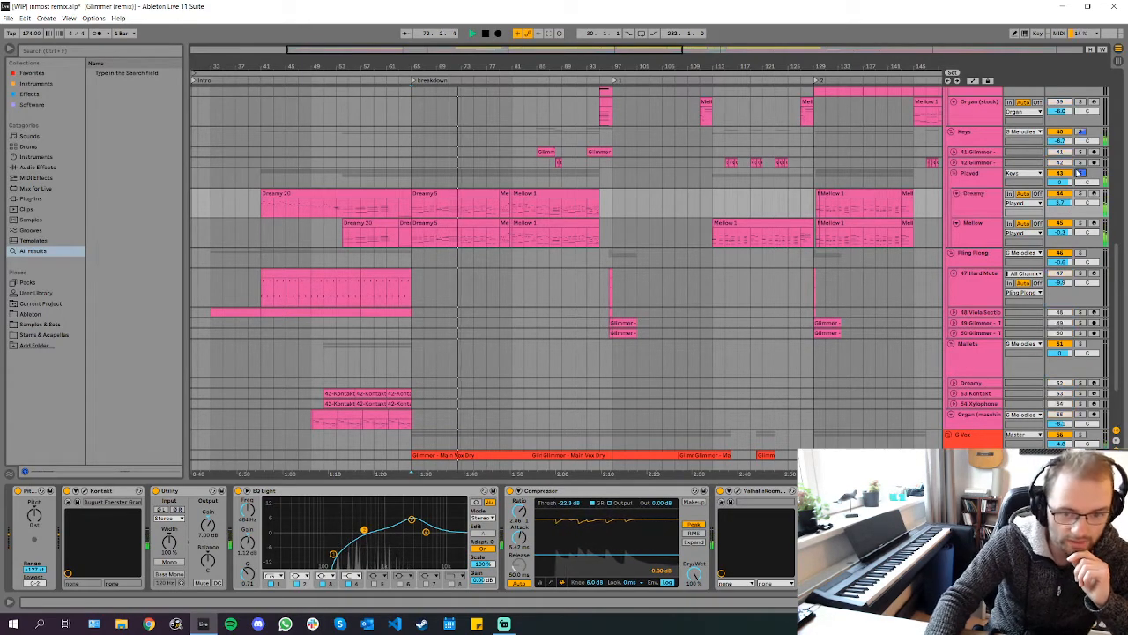
Inspect the Mellow track's Kontakt instrument during playback, set the start position at bar 79, and close the Kontakt window
left_click(973, 225)
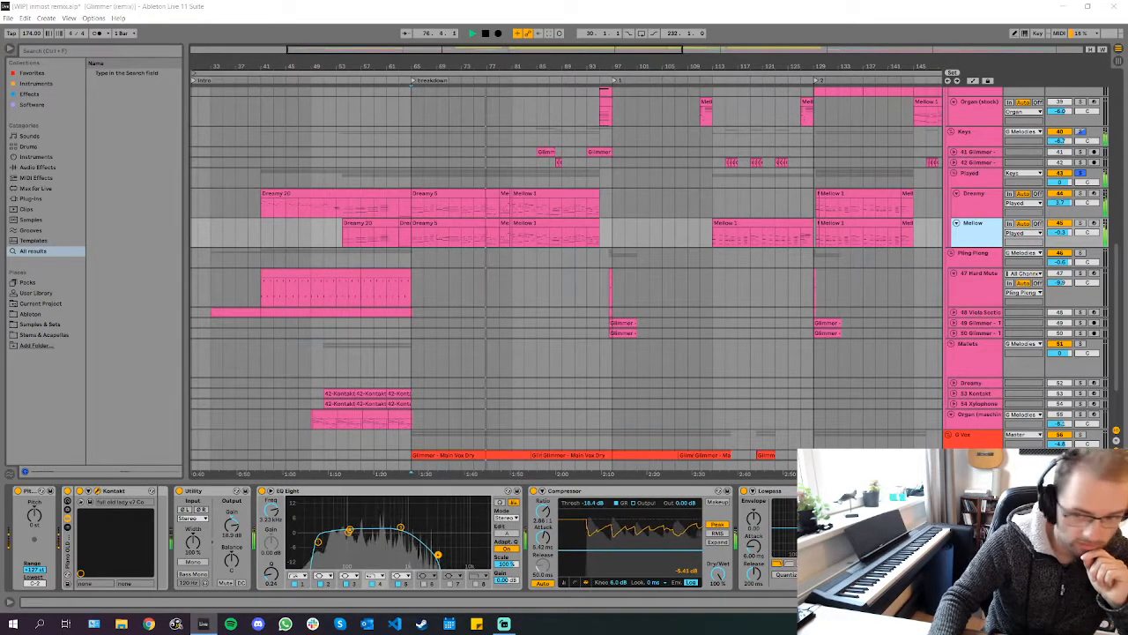
left_click(80, 500)
left_click_drag(745, 196, 794, 275)
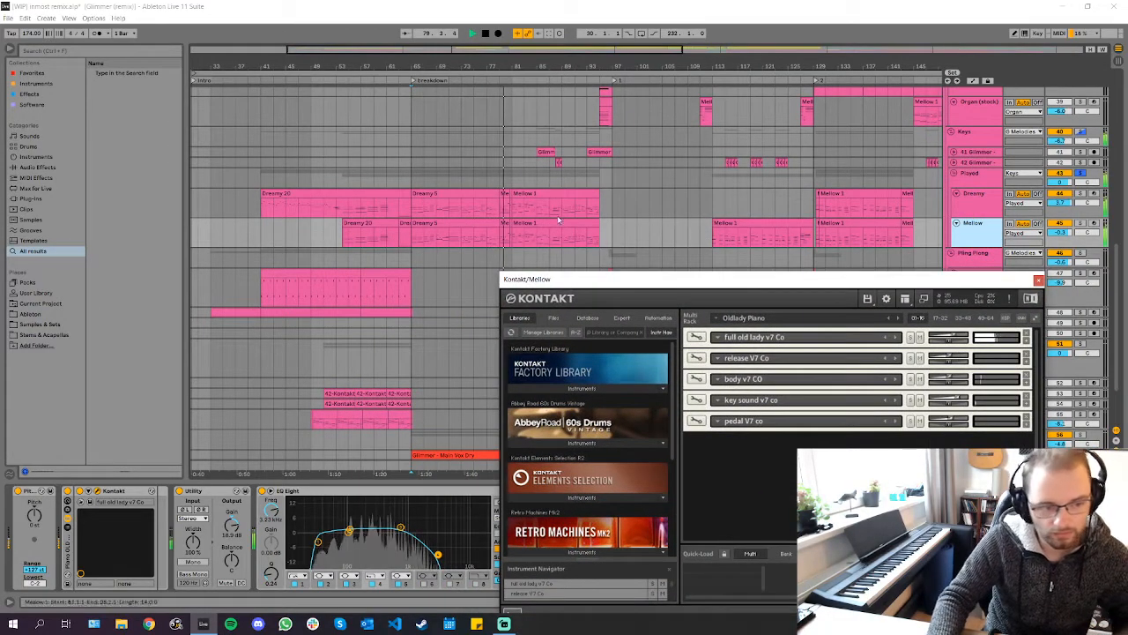
left_click(501, 172)
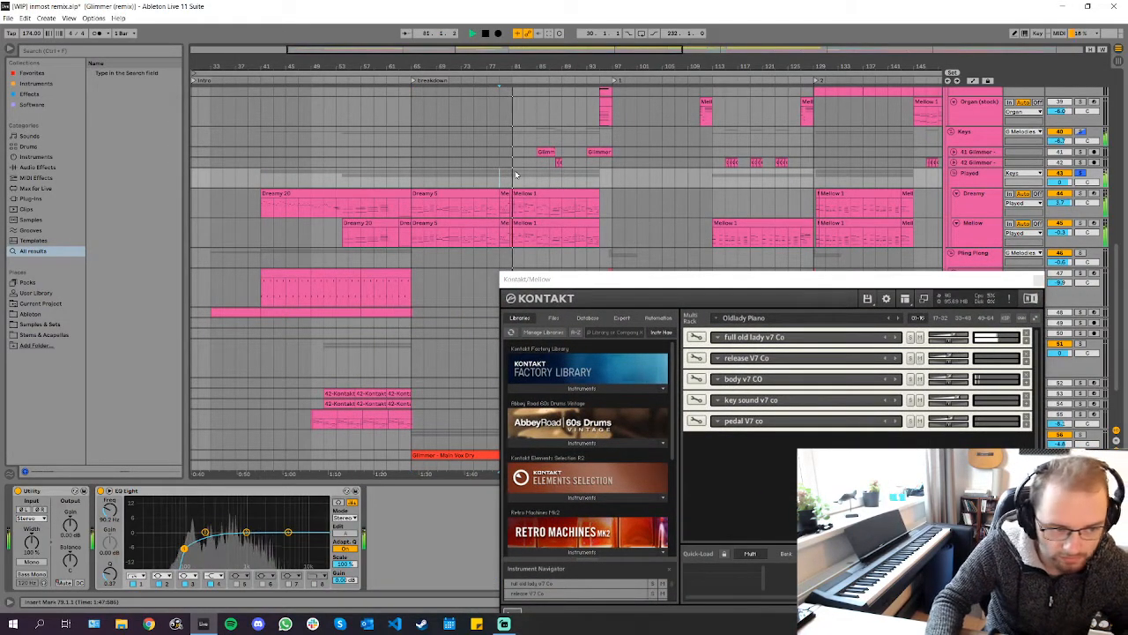
left_click_drag(721, 280, 613, 233)
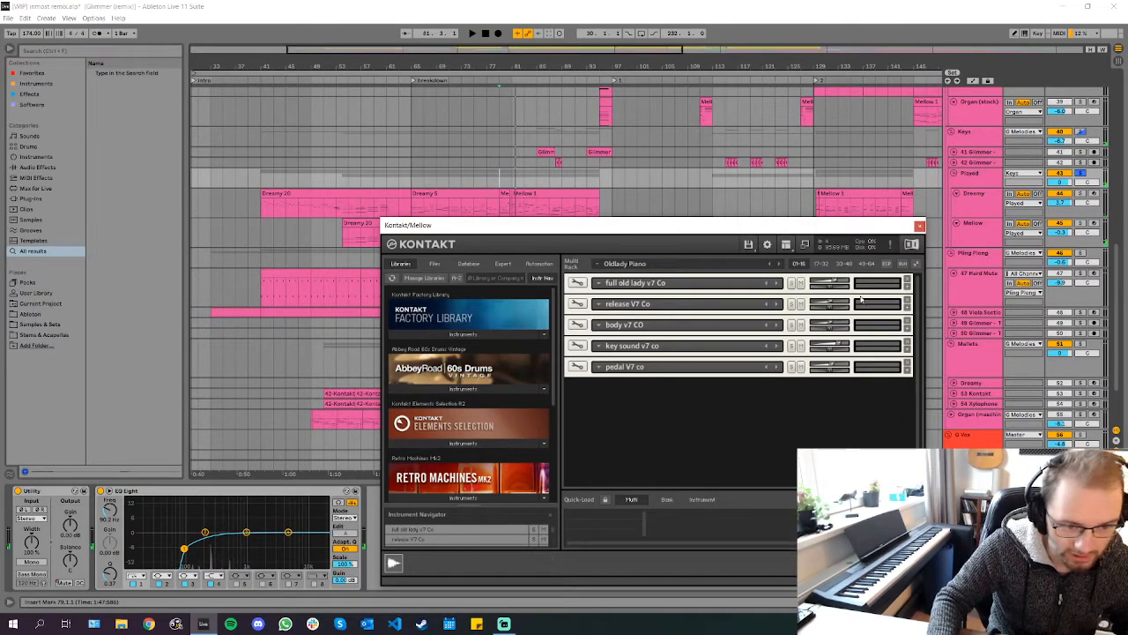
left_click(920, 226)
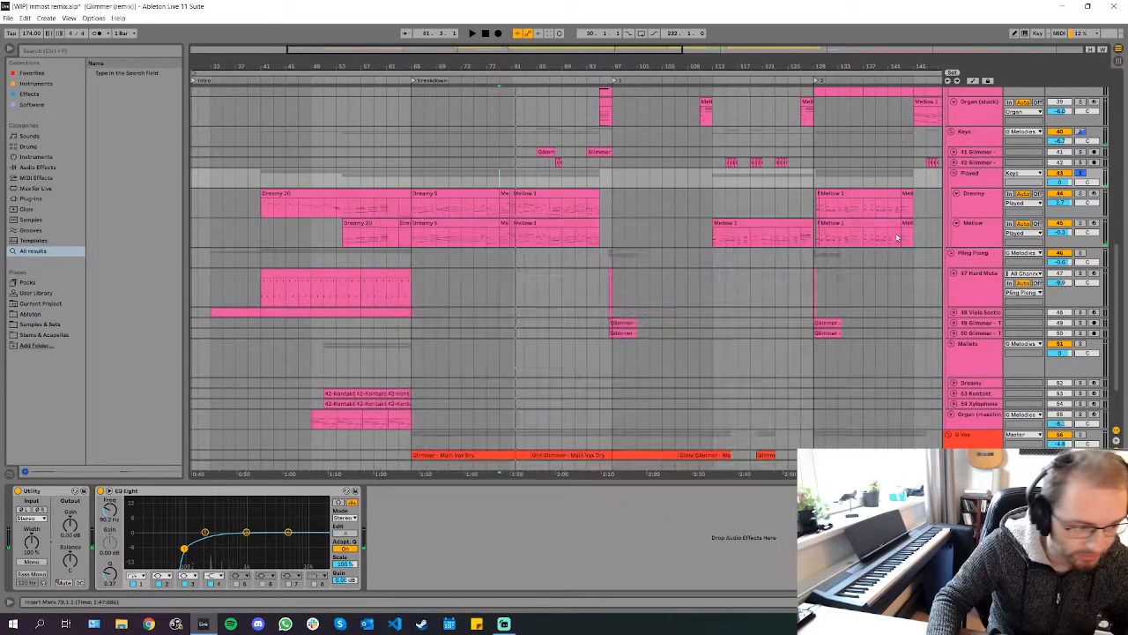
Solo the Dreamy track, play it from bar 79 and check its clips
left_click(997, 197)
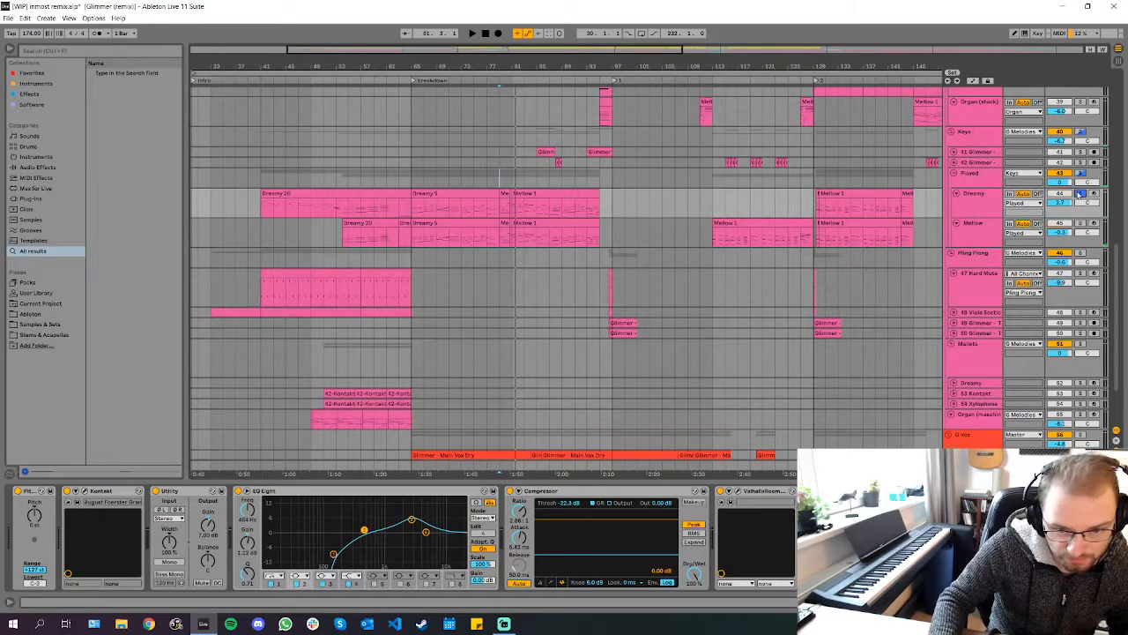
key("space")
scroll(441, 265, "up", 4)
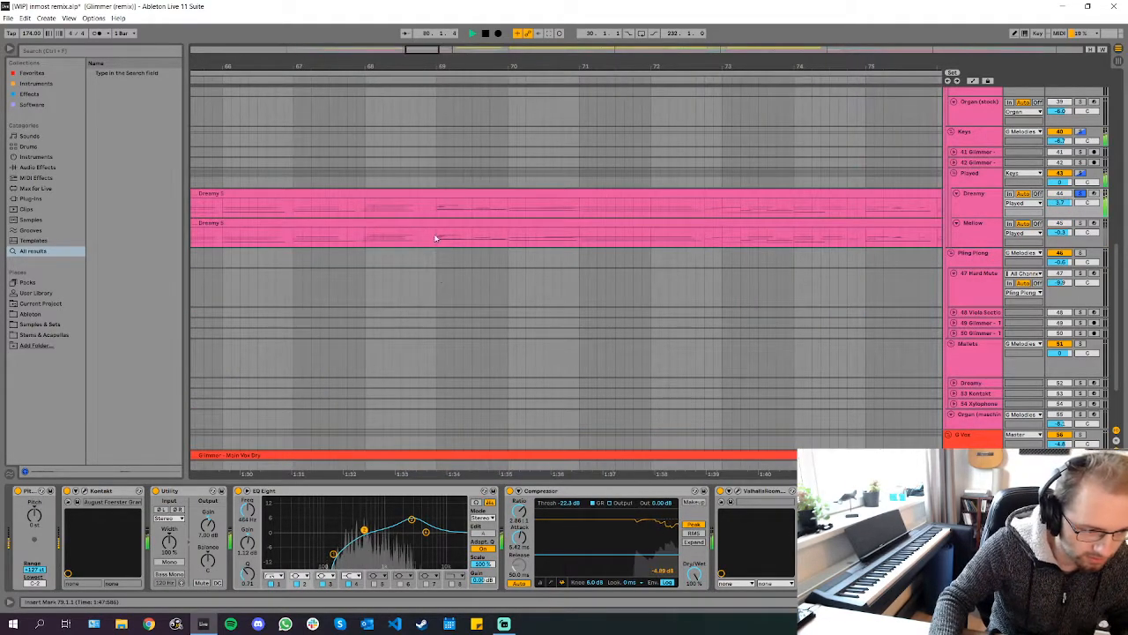
scroll(415, 260, "down", 4)
Compare the Dreamy sound with EQ Eight and ValhallaRoom bypassed in turn, re-enable both devices and stop playback
left_click(239, 491)
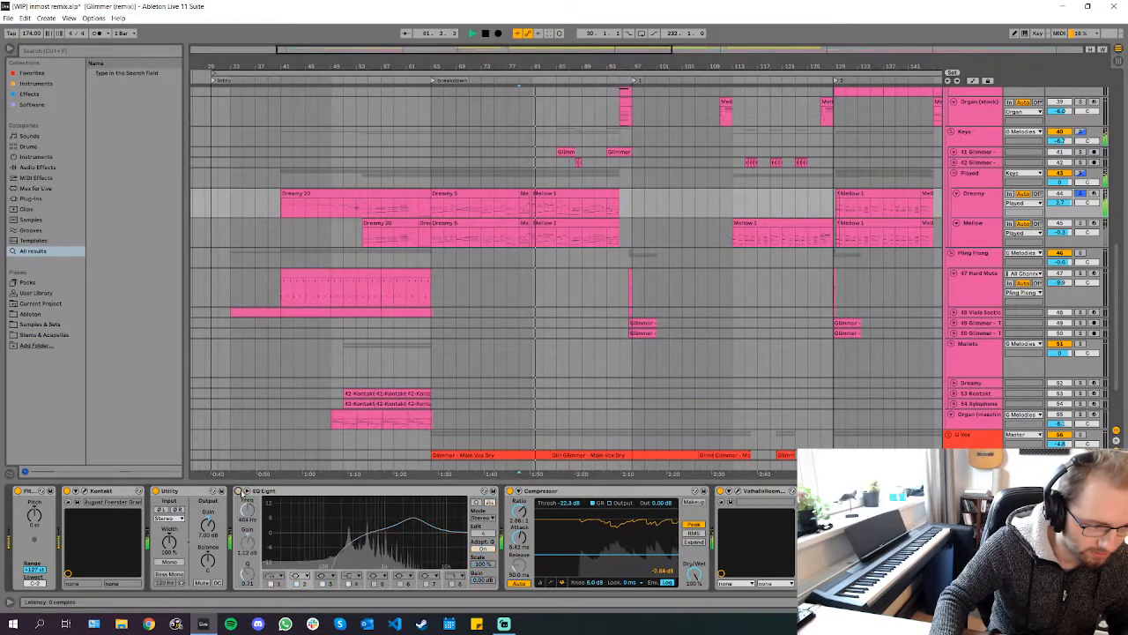
left_click(239, 491)
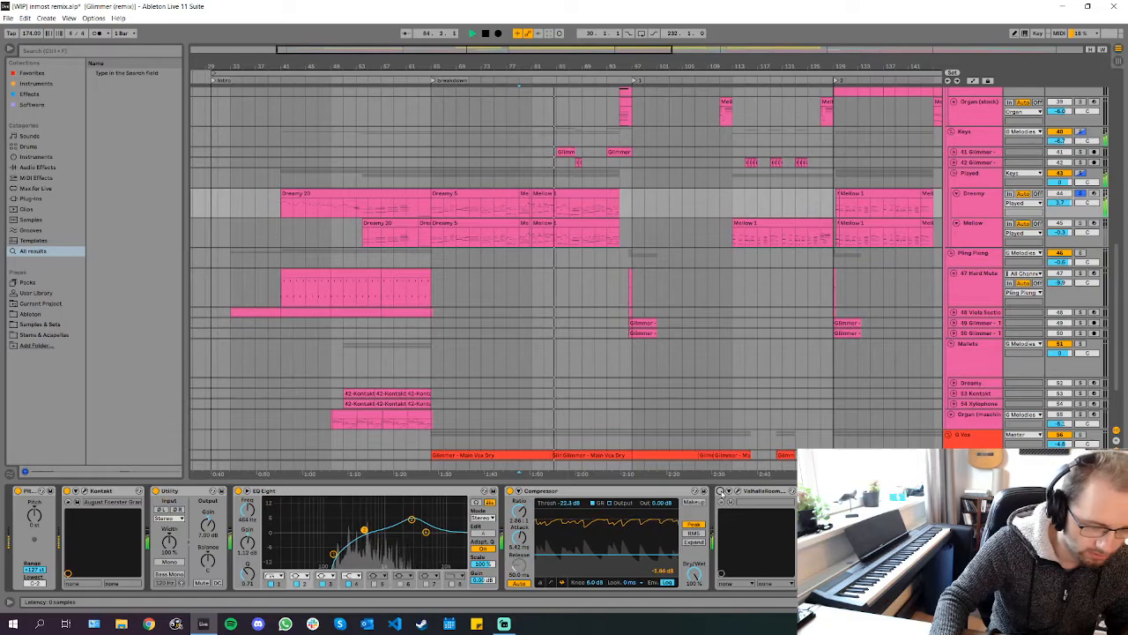
left_click(719, 491)
key("space")
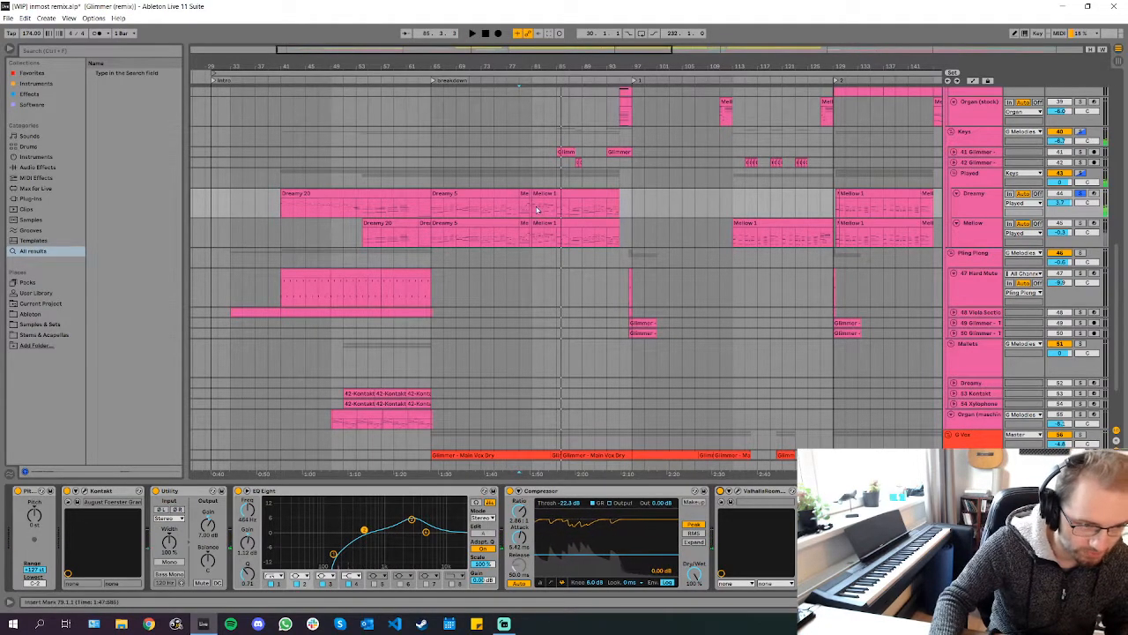
Set the start position at bar 75, solo the Mellow track instead of Dreamy and play it to about bar 78
left_click(494, 176)
left_click(983, 215)
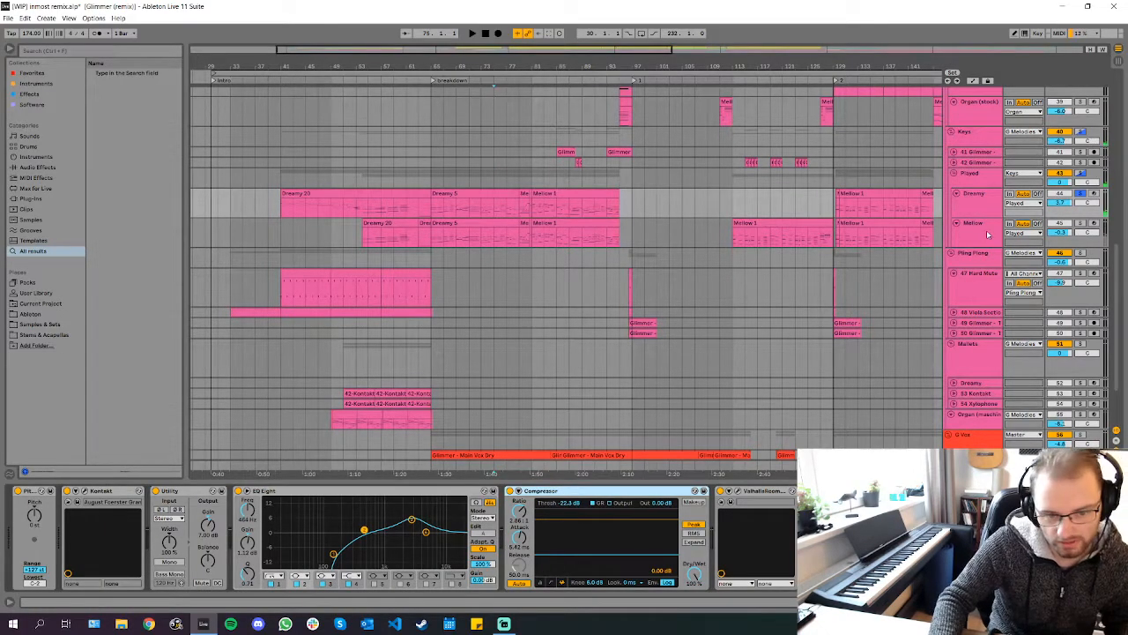
left_click(987, 231)
left_click(1082, 223)
key("space")
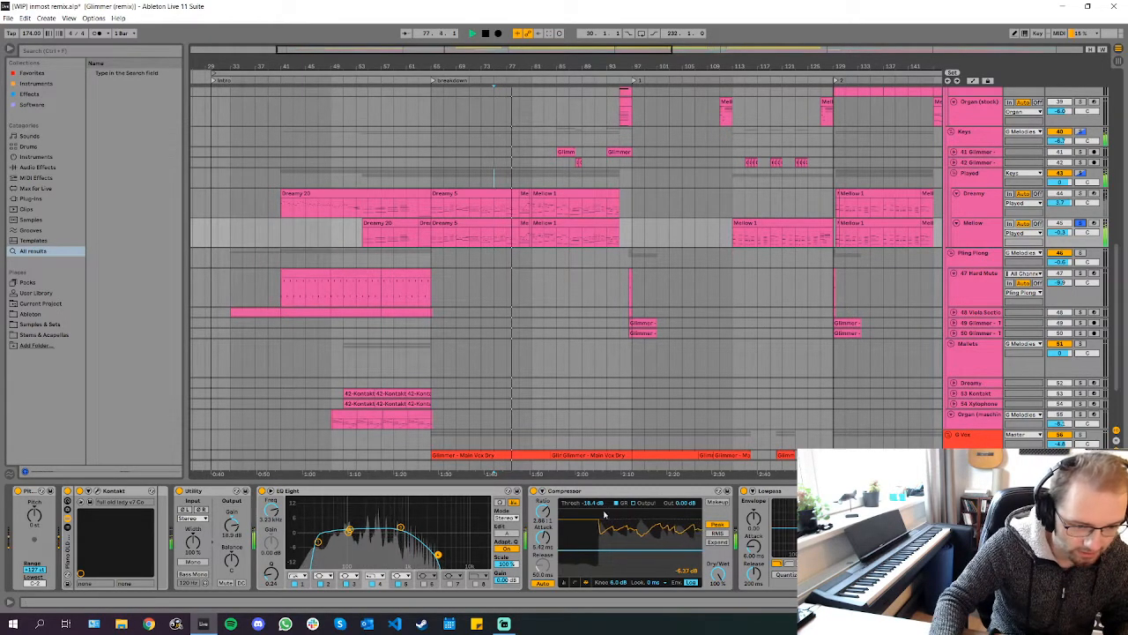
key("space")
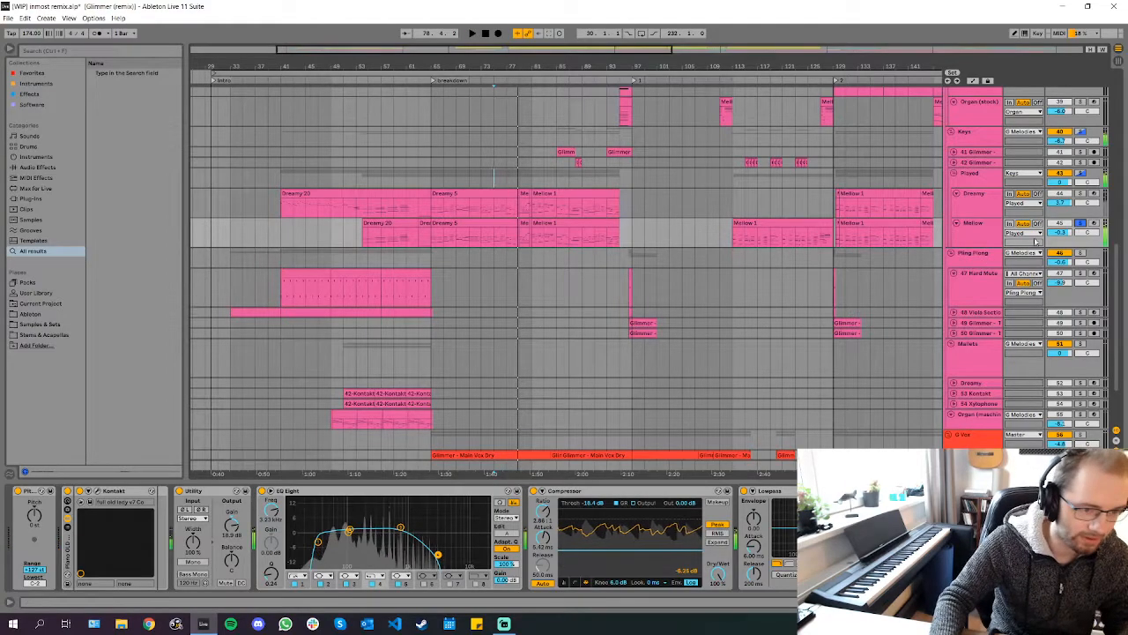
Compare the device chains of the Mellow and Dreamy tracks, and place the start position at bar 67
left_click(976, 231)
left_click(979, 207)
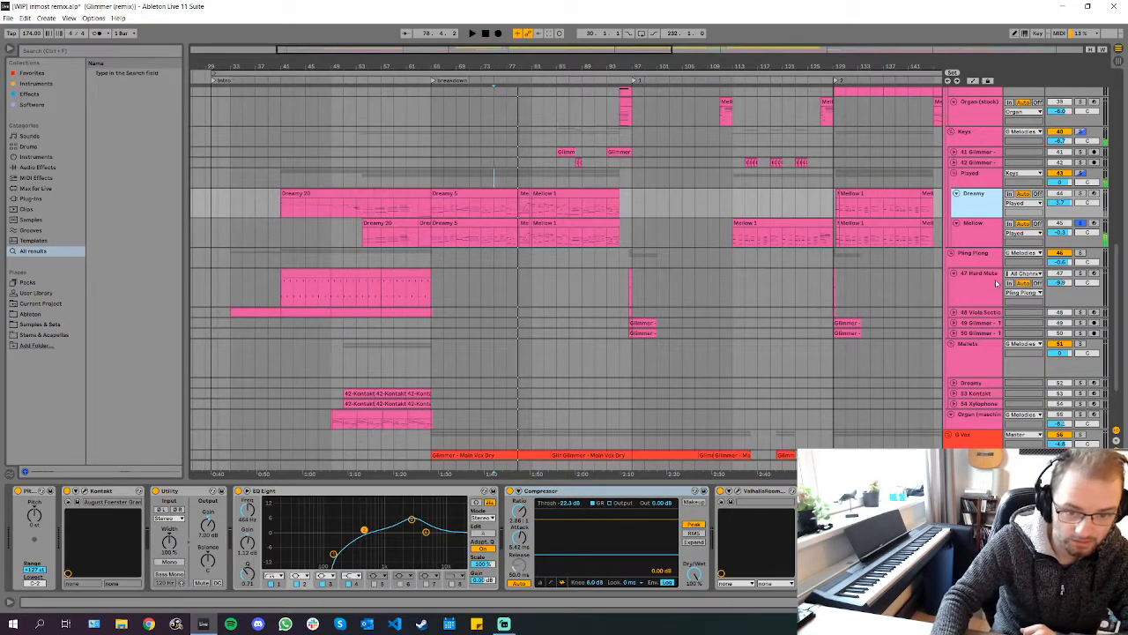
left_click(999, 233)
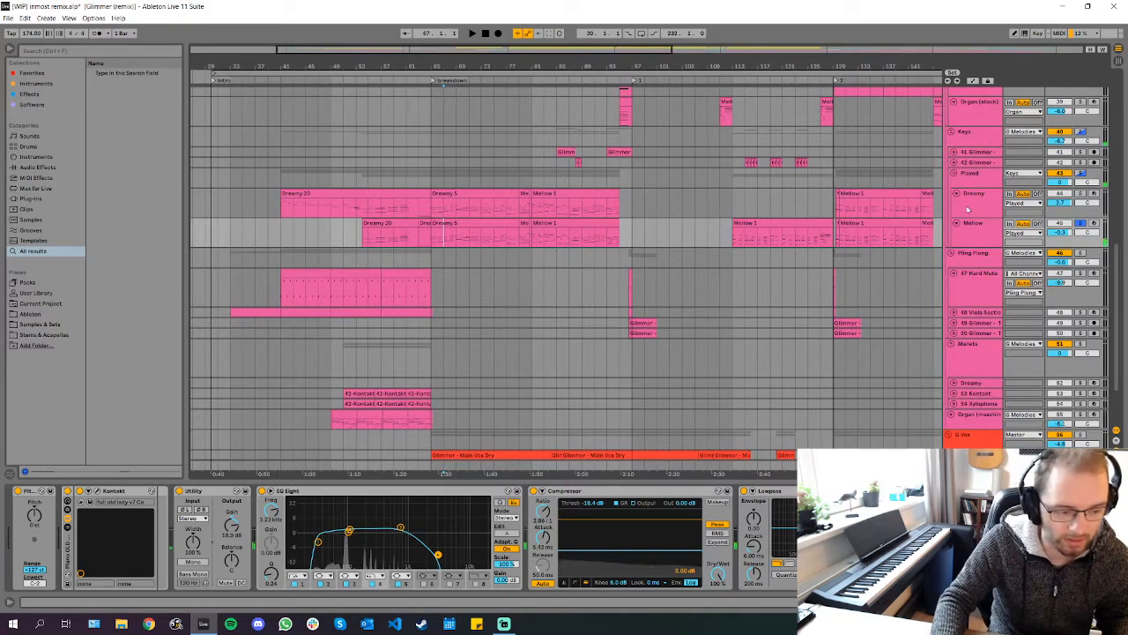
left_click(1075, 200)
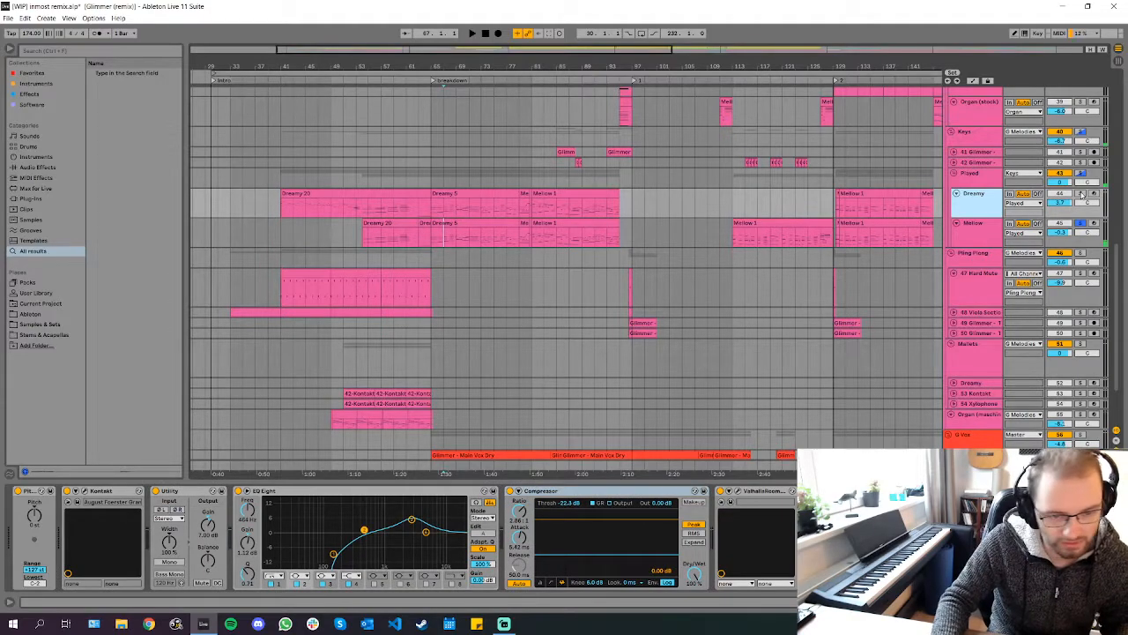
Play the Dreamy and Mellow layers from bar 67 to about bar 79 and check the Played group's effects
key("space")
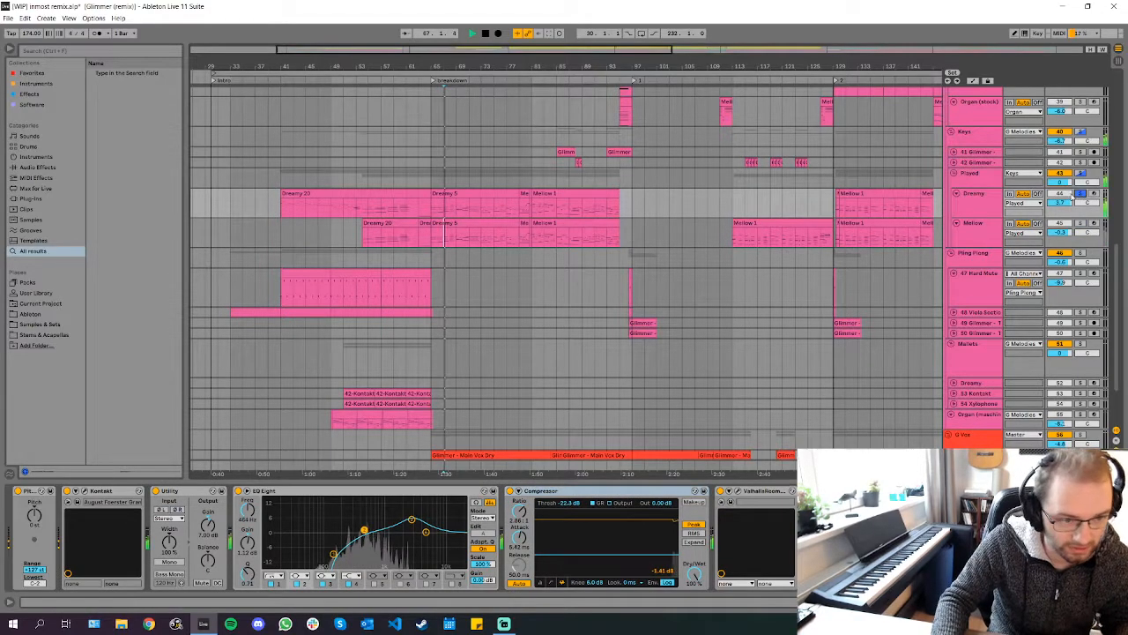
left_click(960, 211)
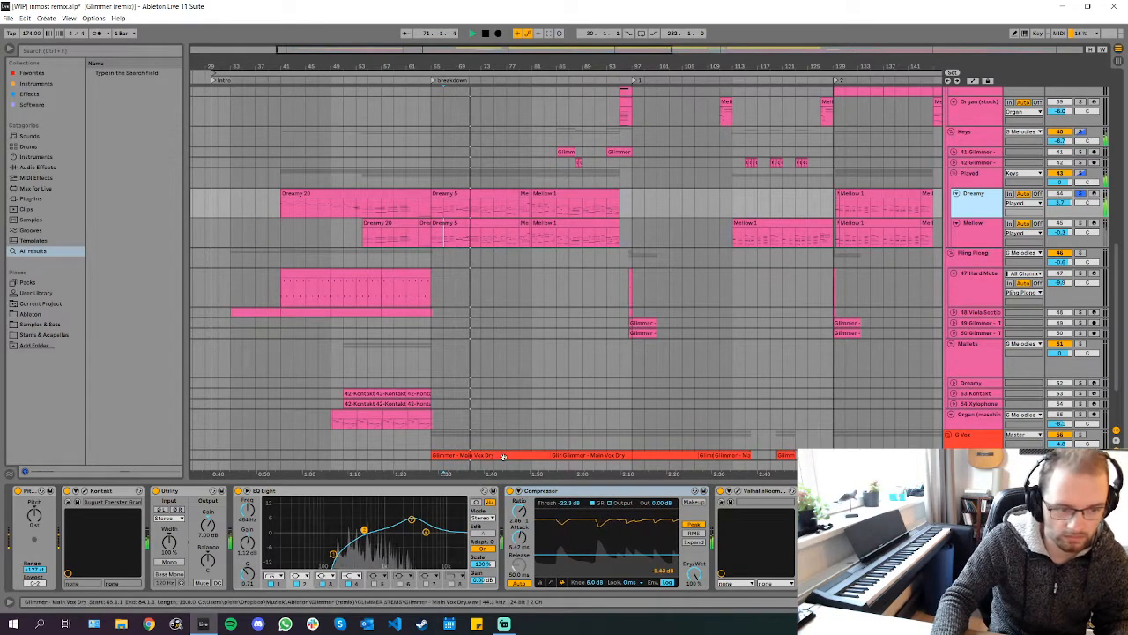
left_click(1109, 172)
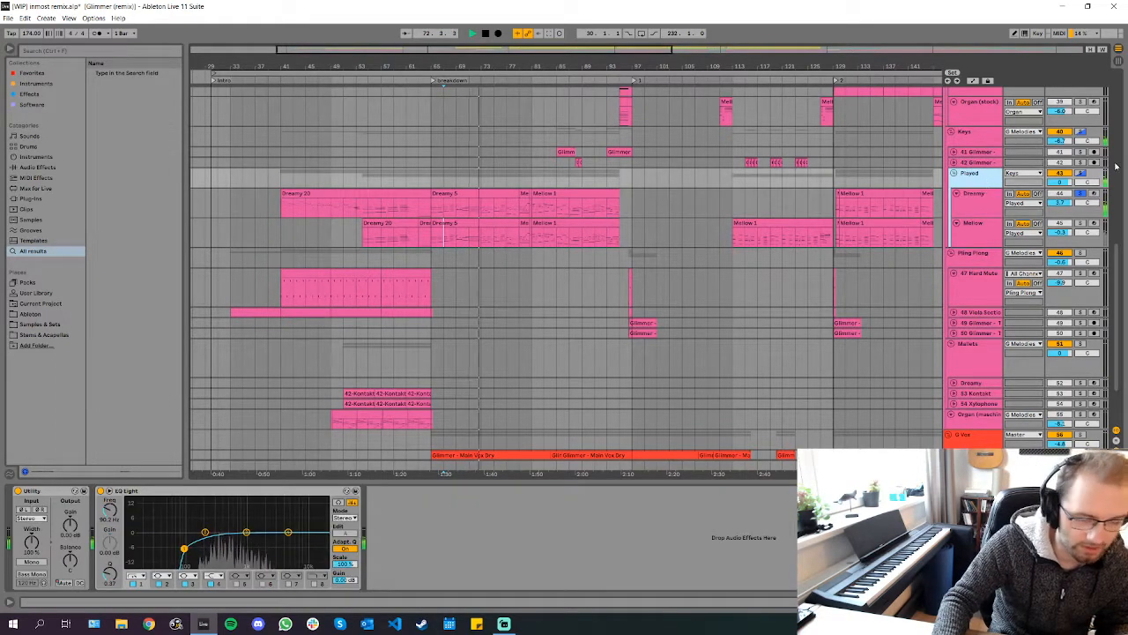
left_click(1081, 223)
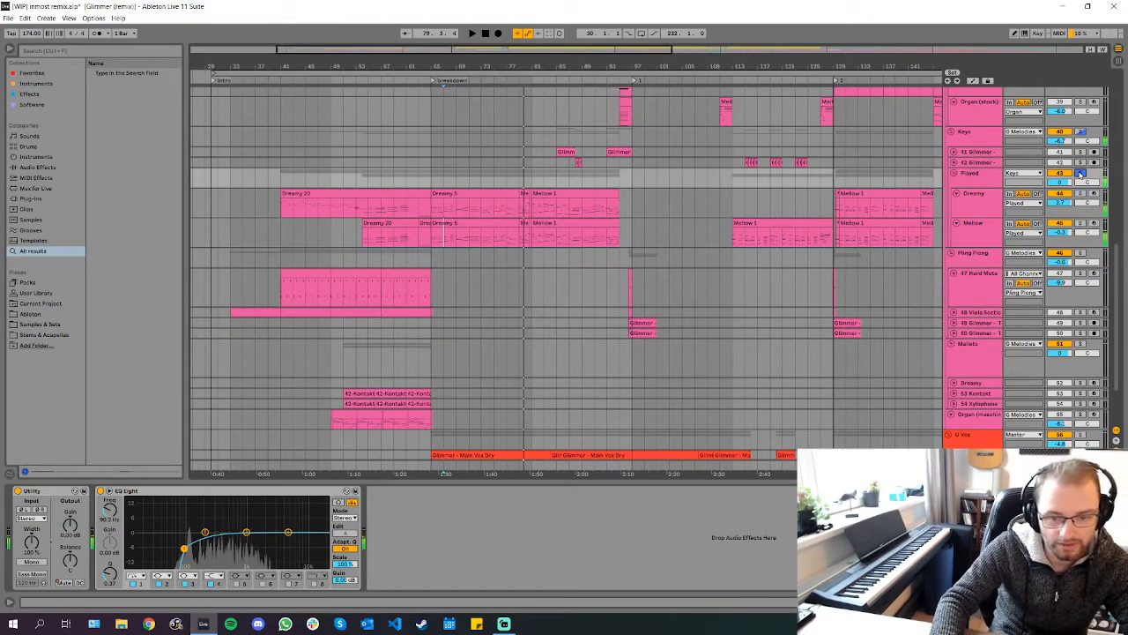
Look over the Played group's clips and the surrounding keys and organ parts across the arrangement
scroll(468, 180, "down", 5)
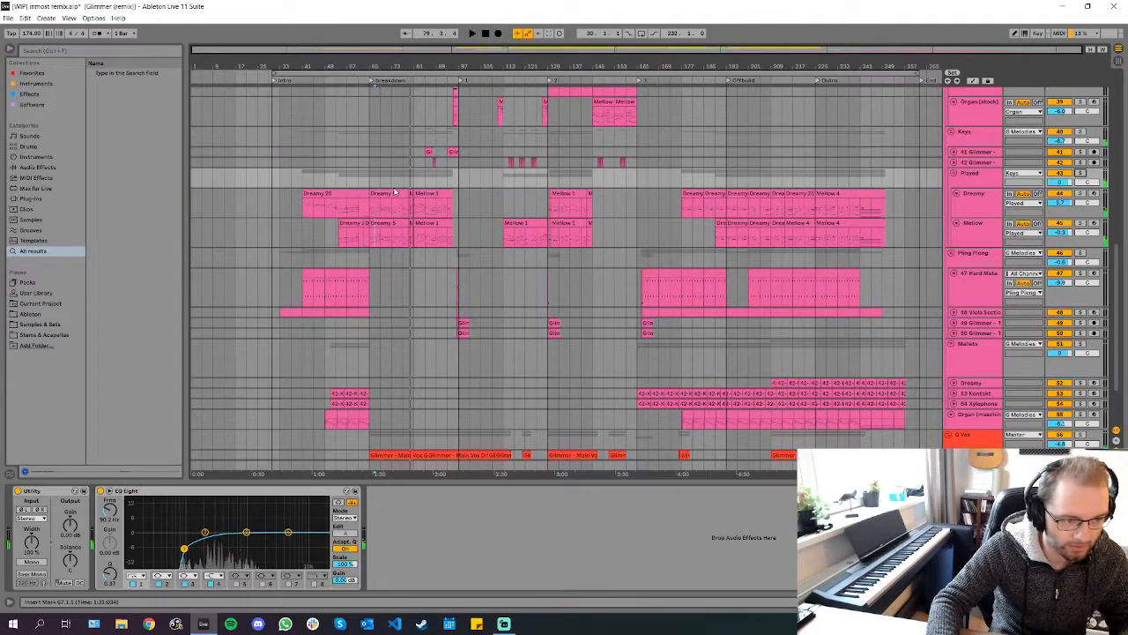
scroll(395, 192, "up", 5)
left_click(966, 191)
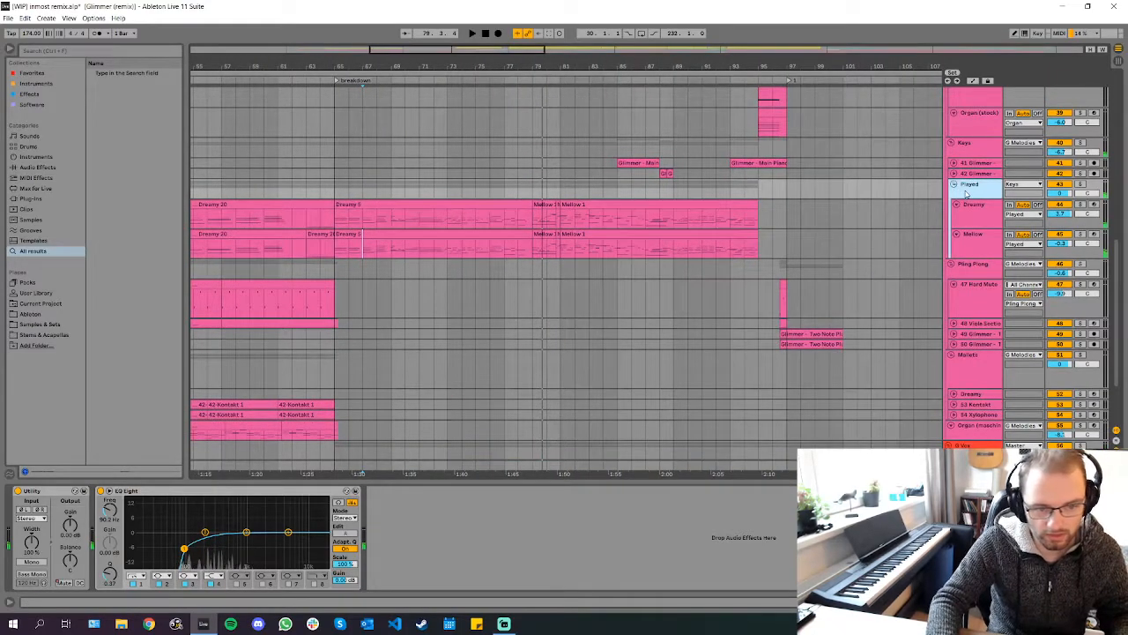
scroll(360, 172, "down", 3)
scroll(359, 172, "up", 5)
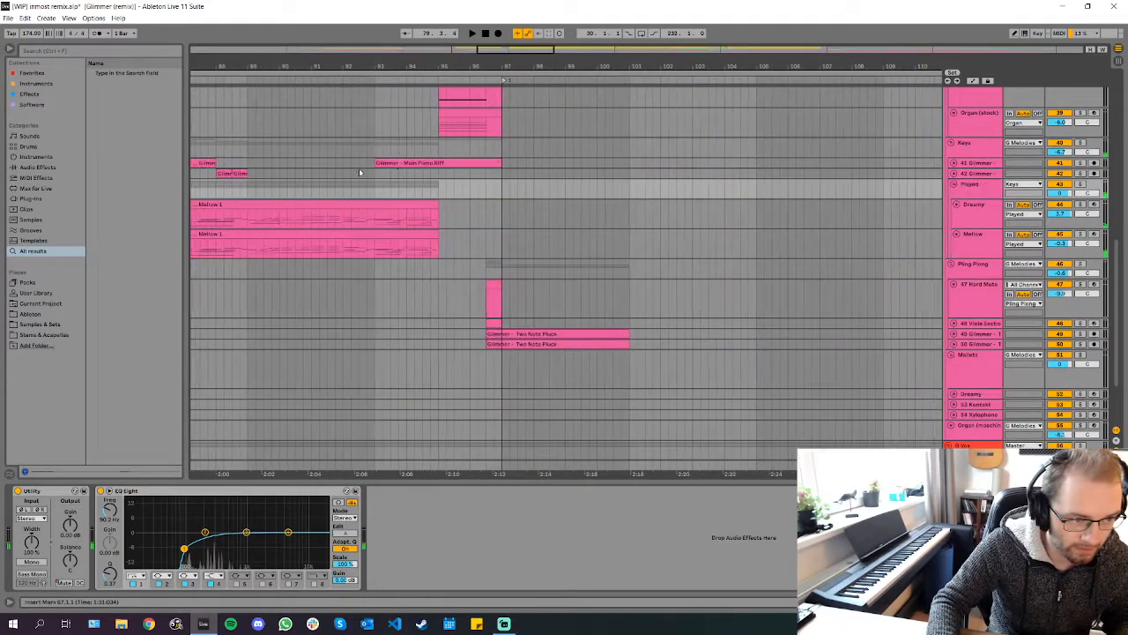
scroll(360, 172, "down", 4)
scroll(376, 182, "up", 3)
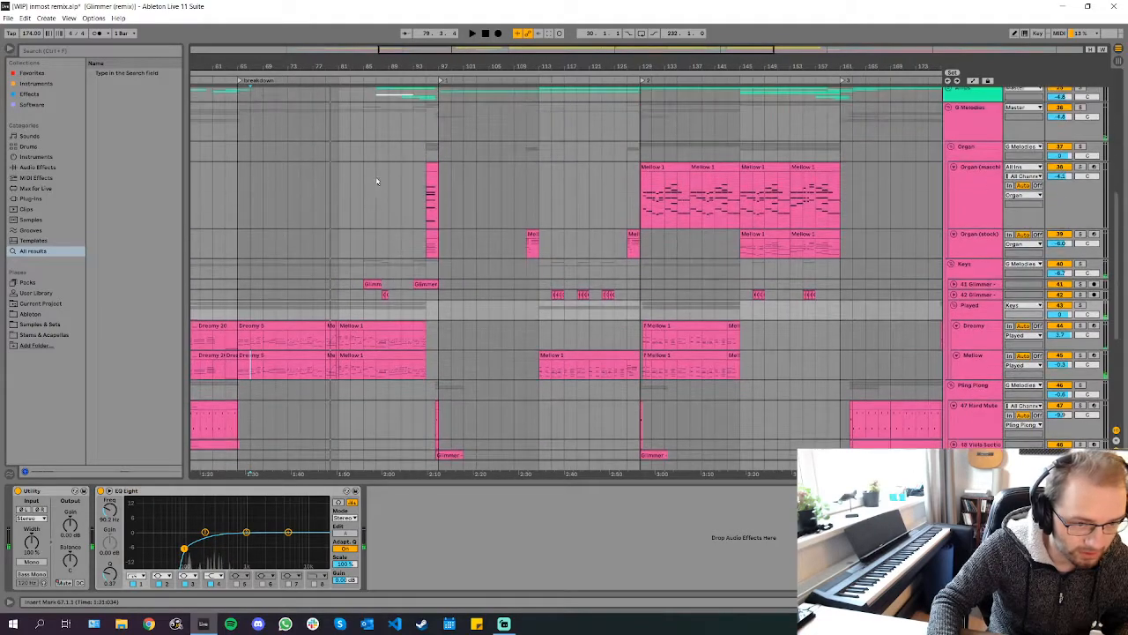
scroll(377, 180, "down", 5)
scroll(378, 178, "up", 2)
Fold the two Organ tracks and the Dreamy and Mellow tracks to minimum height
left_click(744, 234)
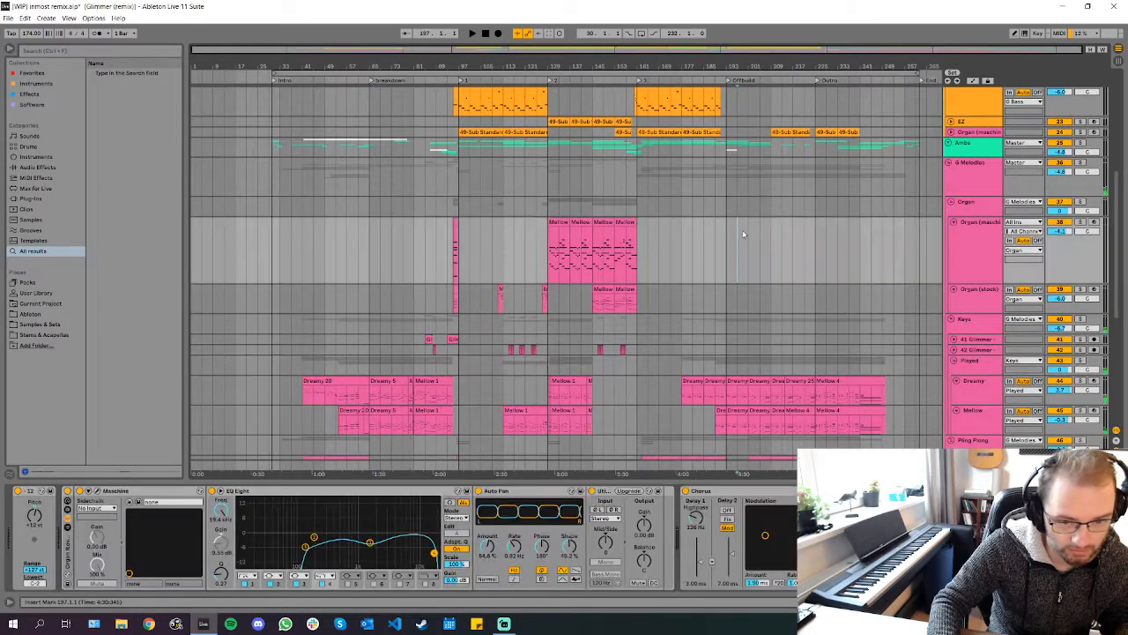
left_click(728, 246)
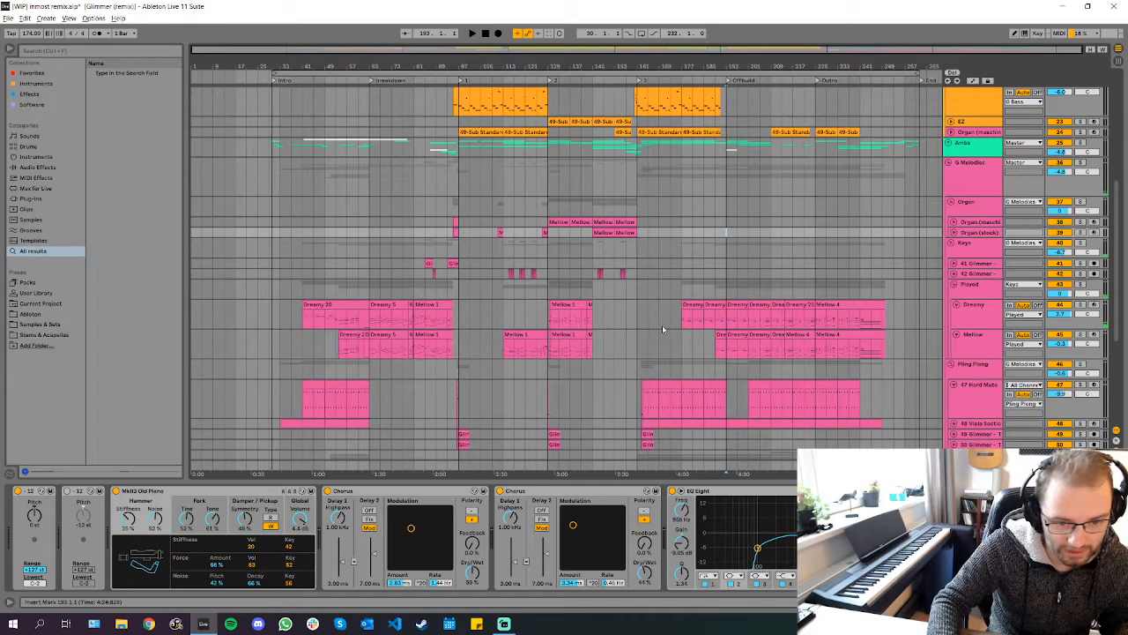
left_click(655, 321)
left_click(655, 319)
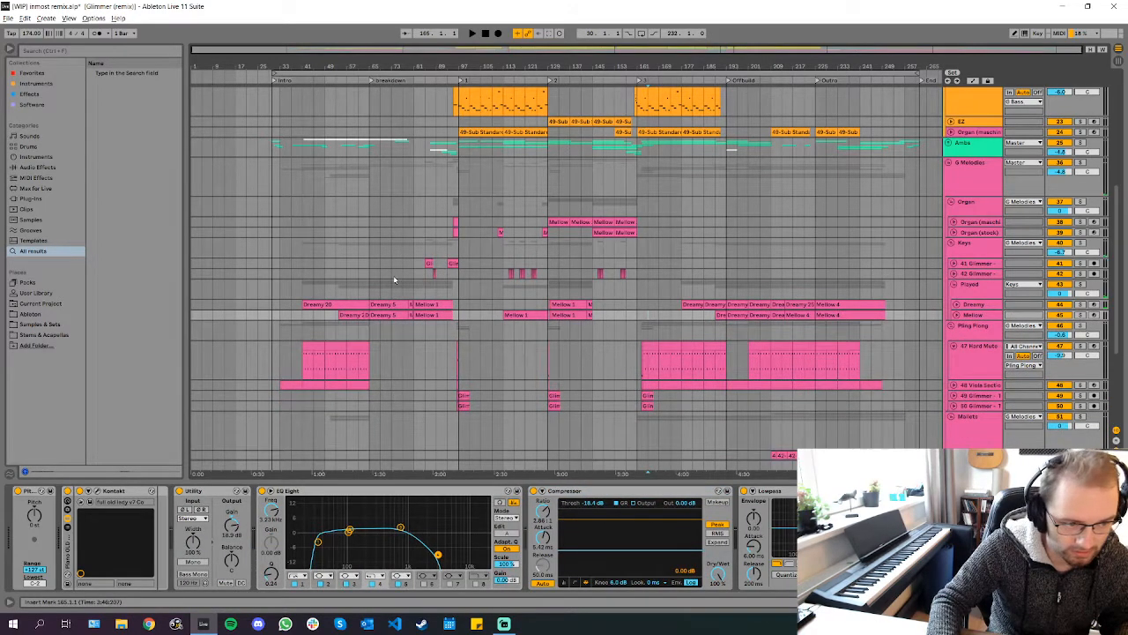
Fold the Hard Mute track and reduce the height of the Mallets group
left_click(537, 365)
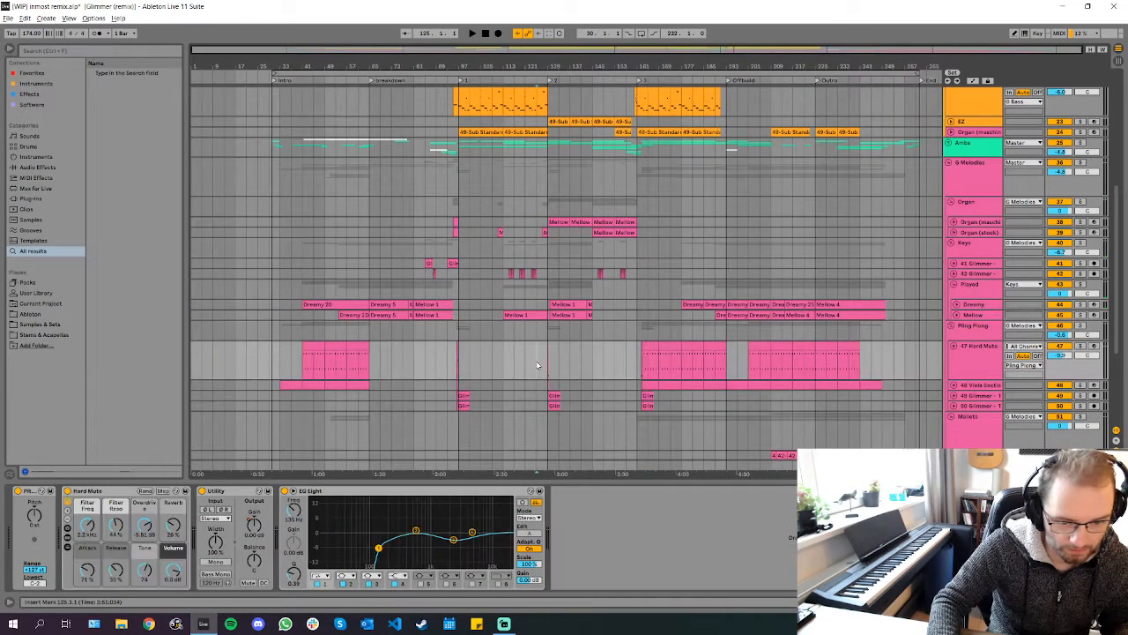
key("Left")
left_click(529, 405)
left_click(528, 331)
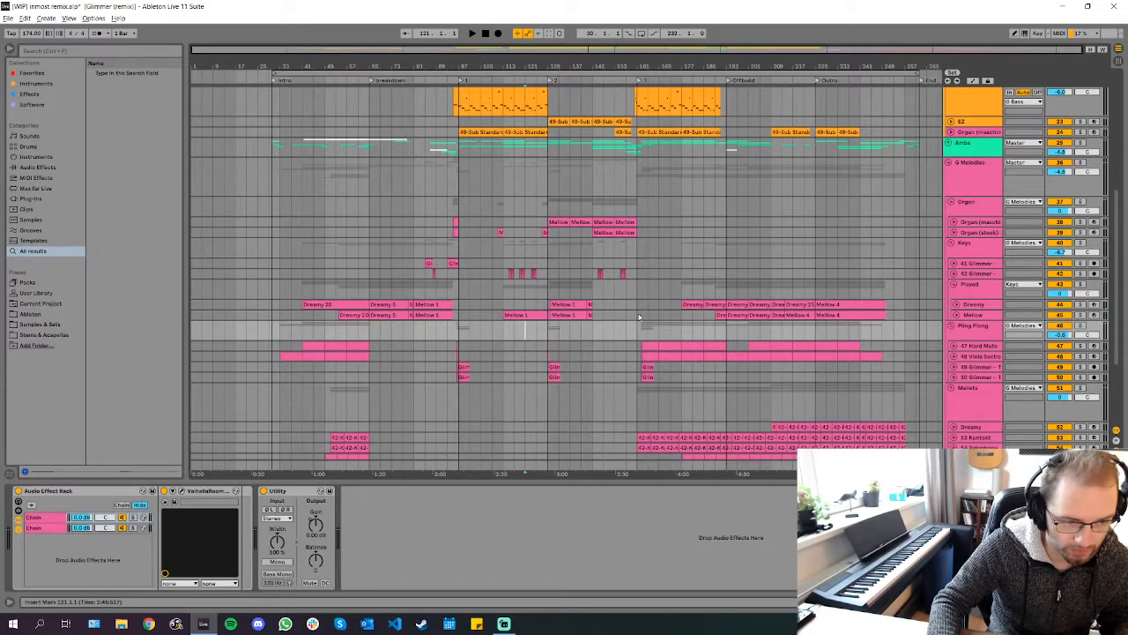
scroll(600, 322, "up", 5)
scroll(650, 316, "down", 3)
scroll(650, 315, "down", 4)
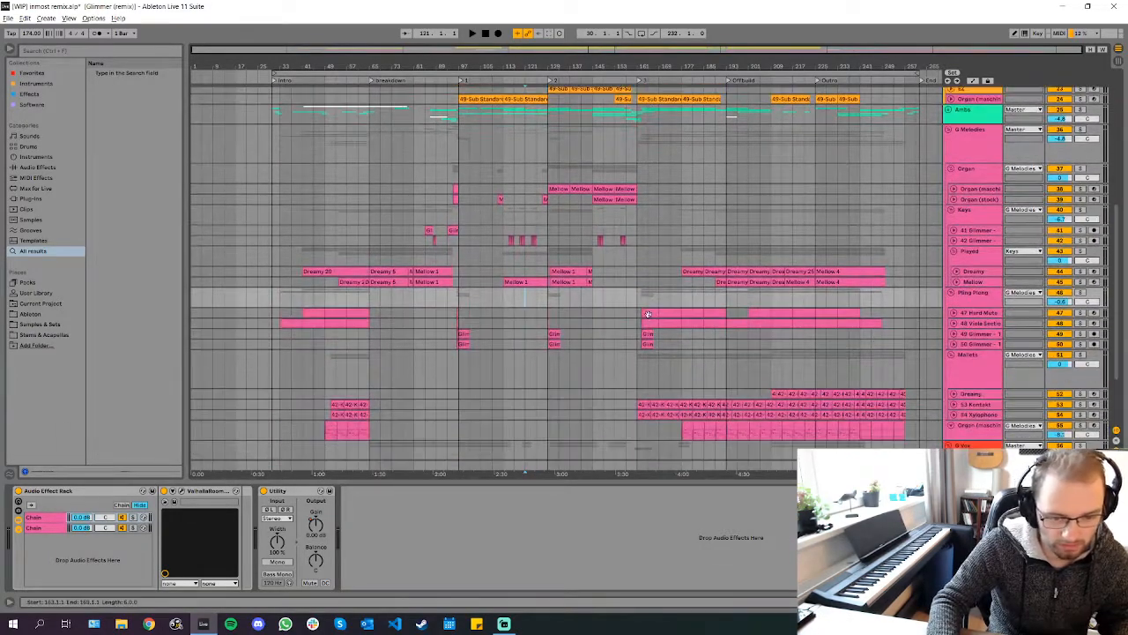
left_click(570, 370)
key("Left")
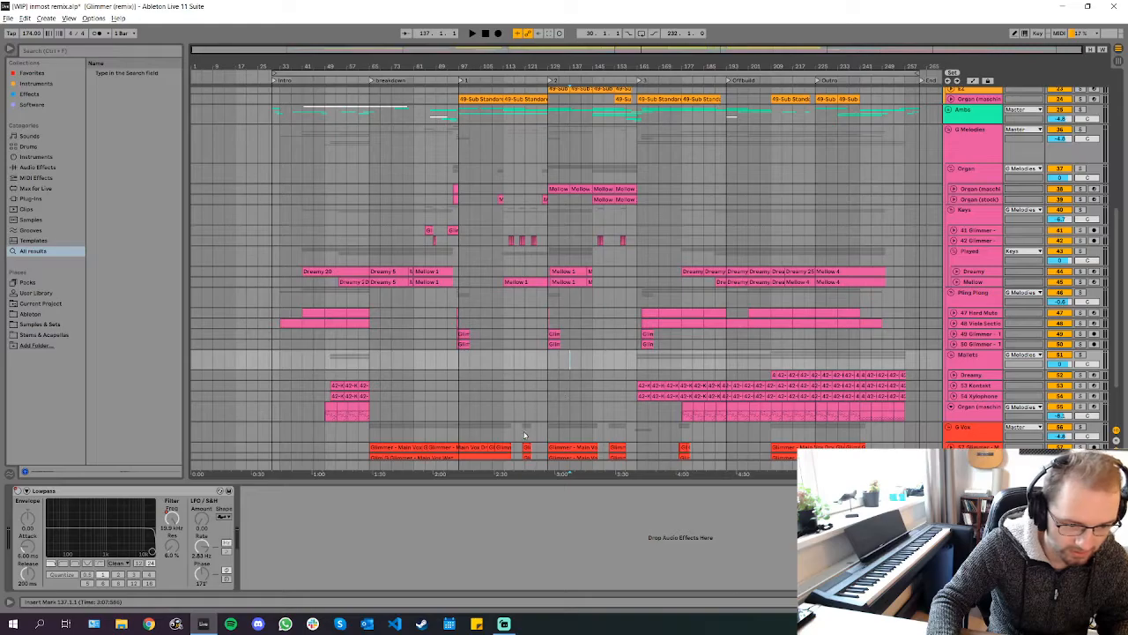
Place the start position at bar 85, solo the Keys group and play it
scroll(548, 380, "up", 4)
scroll(547, 352, "up", 5)
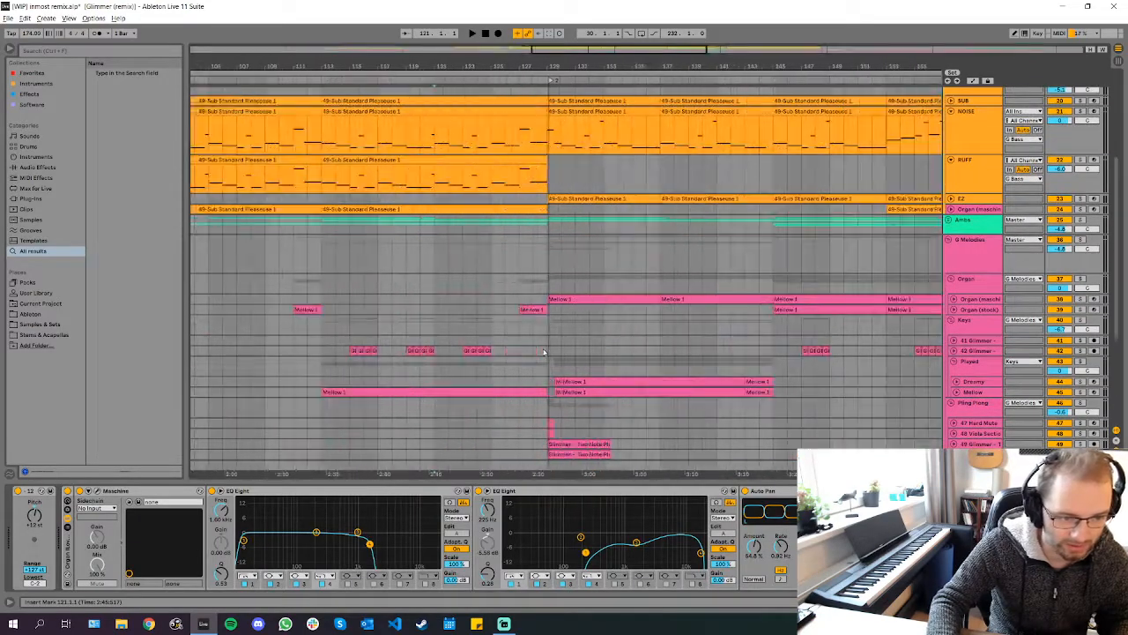
scroll(544, 353, "down", 5)
scroll(426, 324, "up", 5)
scroll(426, 324, "left", 1)
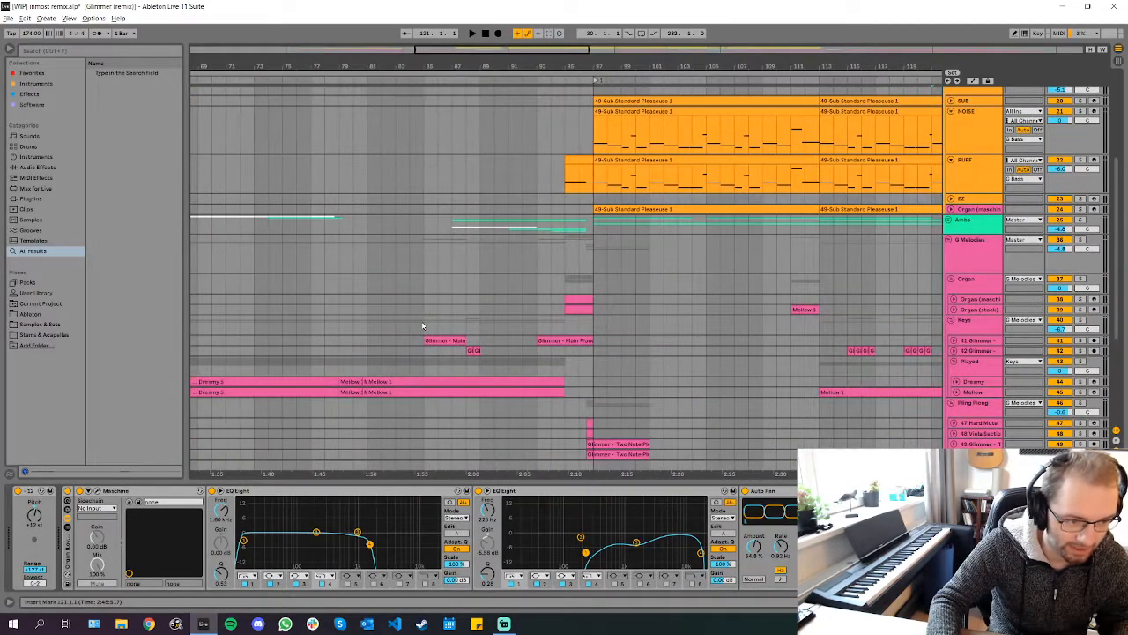
left_click(426, 325)
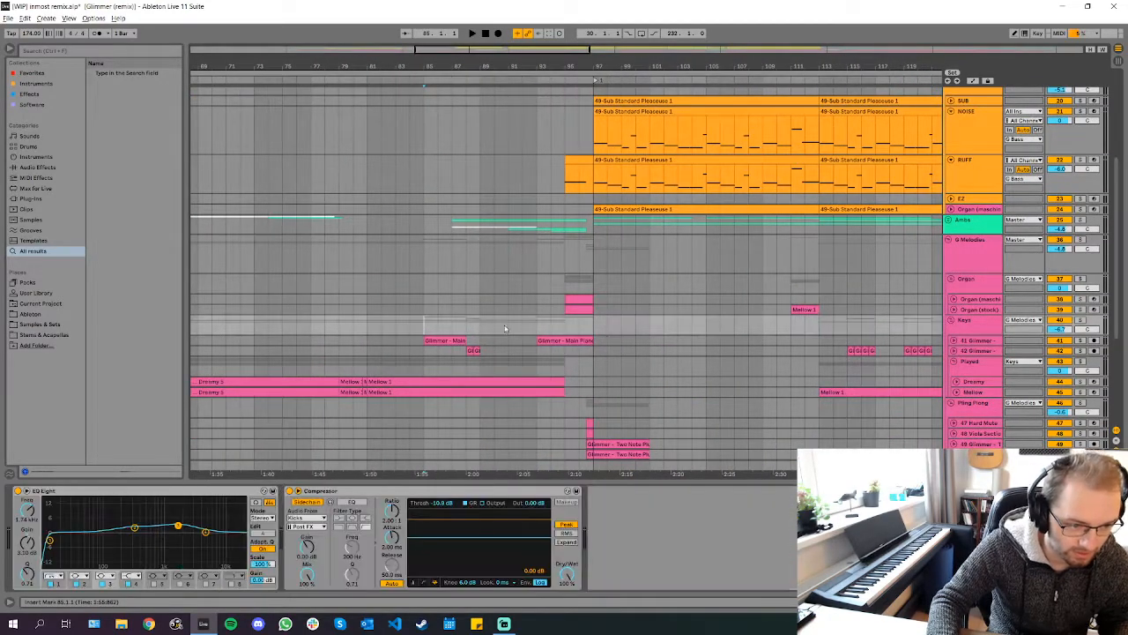
left_click(1081, 320)
key("space")
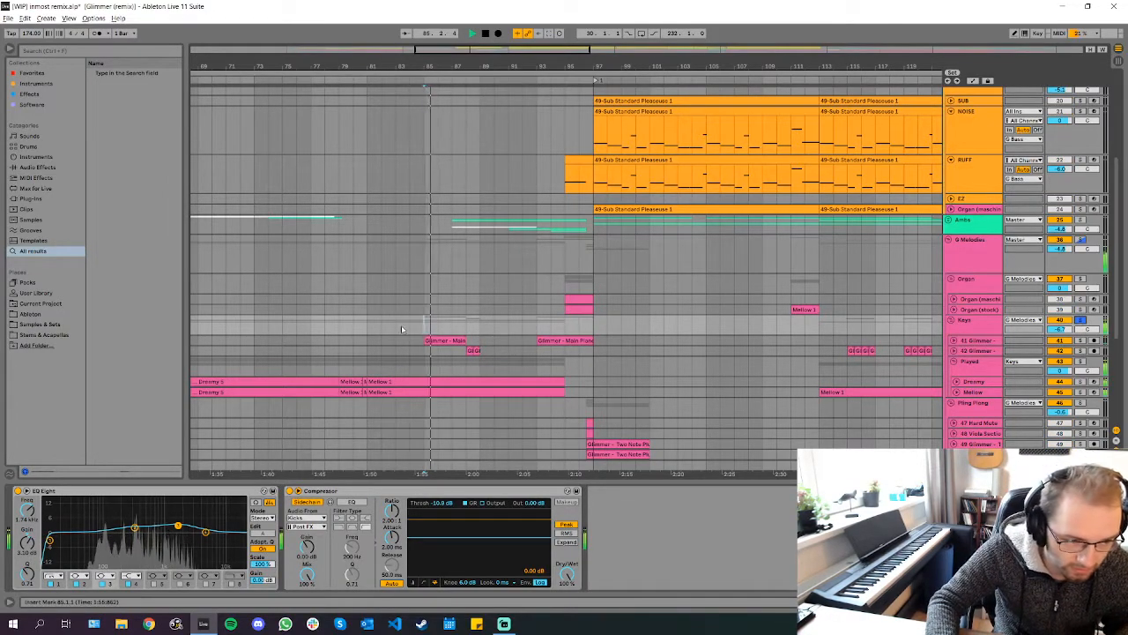
Audition the two Glimmer piano sample tracks, 41 and 42, in solo and unfold both tracks
left_click(1081, 350)
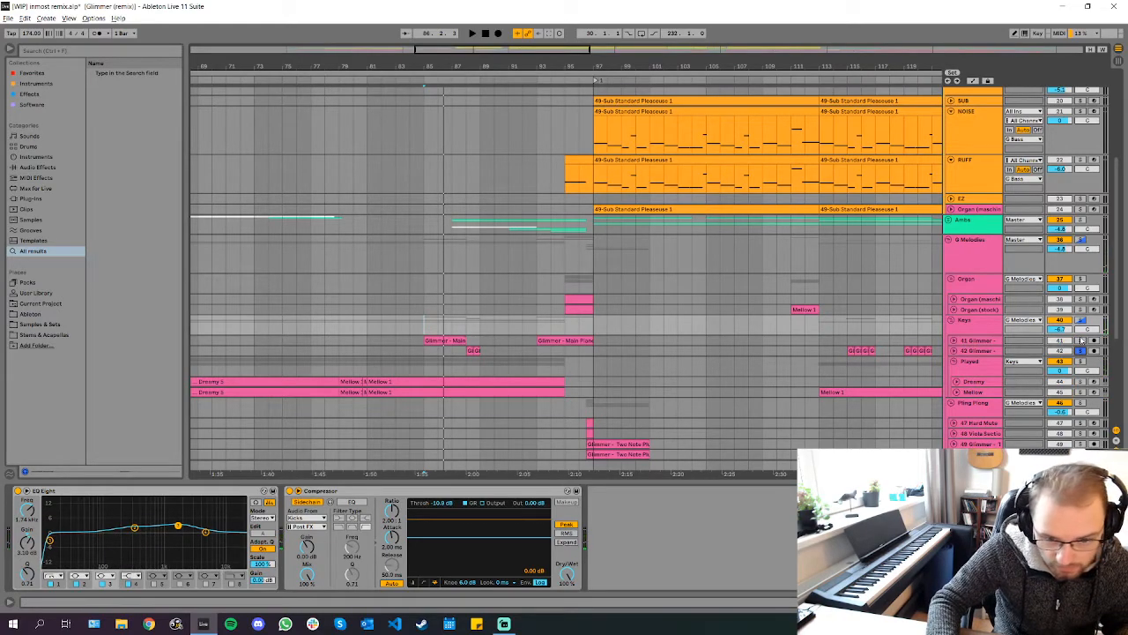
left_click(953, 340)
left_click(953, 369)
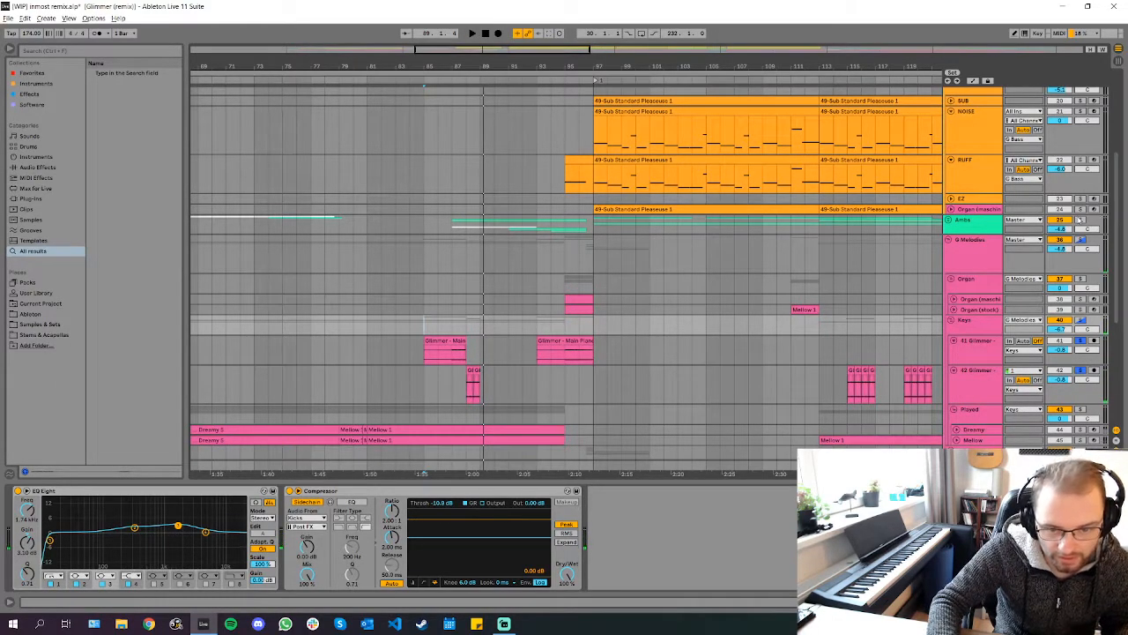
Play the soloed Ambs group from bar 89, unfolding it and enlarging the Grainy Pluck track to inspect its waveforms
left_click(482, 208)
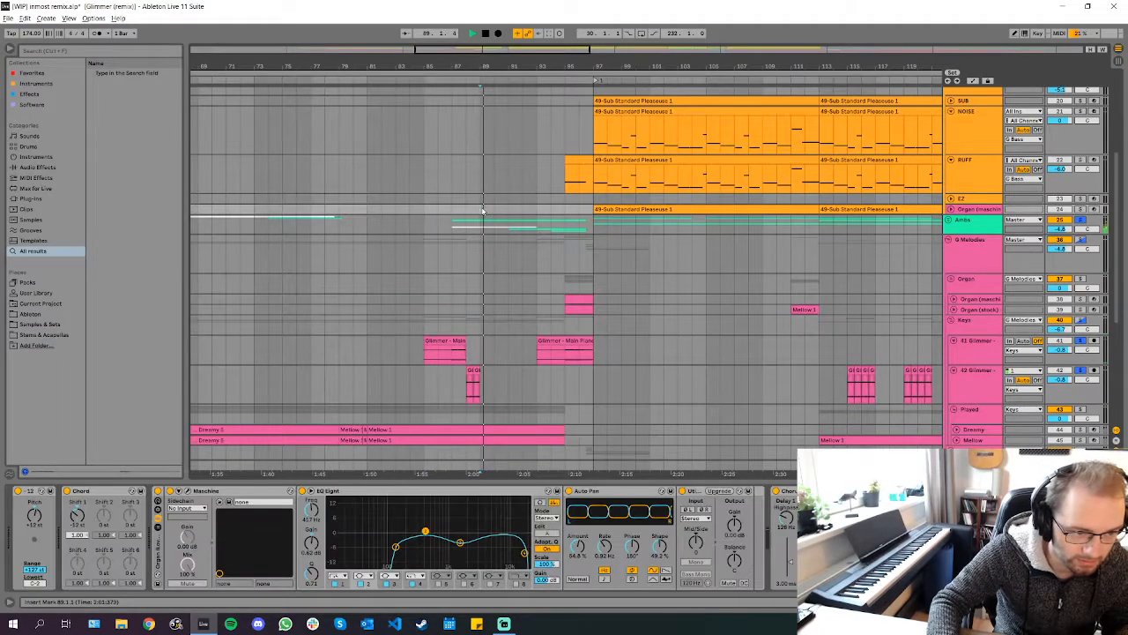
left_click(952, 220)
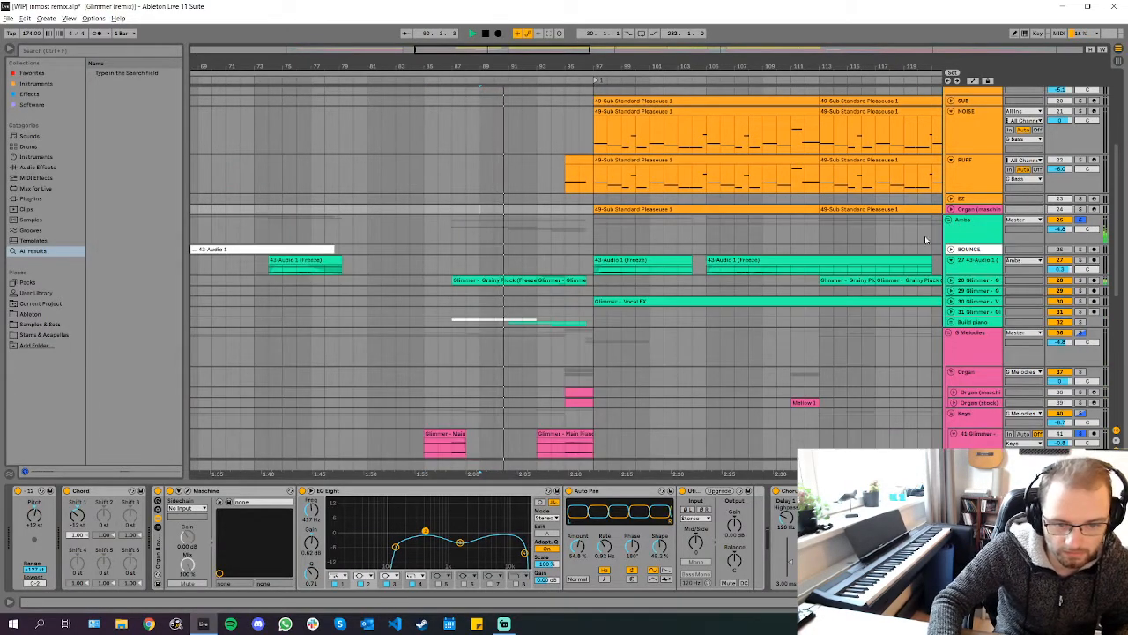
scroll(560, 294, "down", 2)
scroll(529, 255, "up", 5, "ctrl")
scroll(431, 214, "up", 5, "alt")
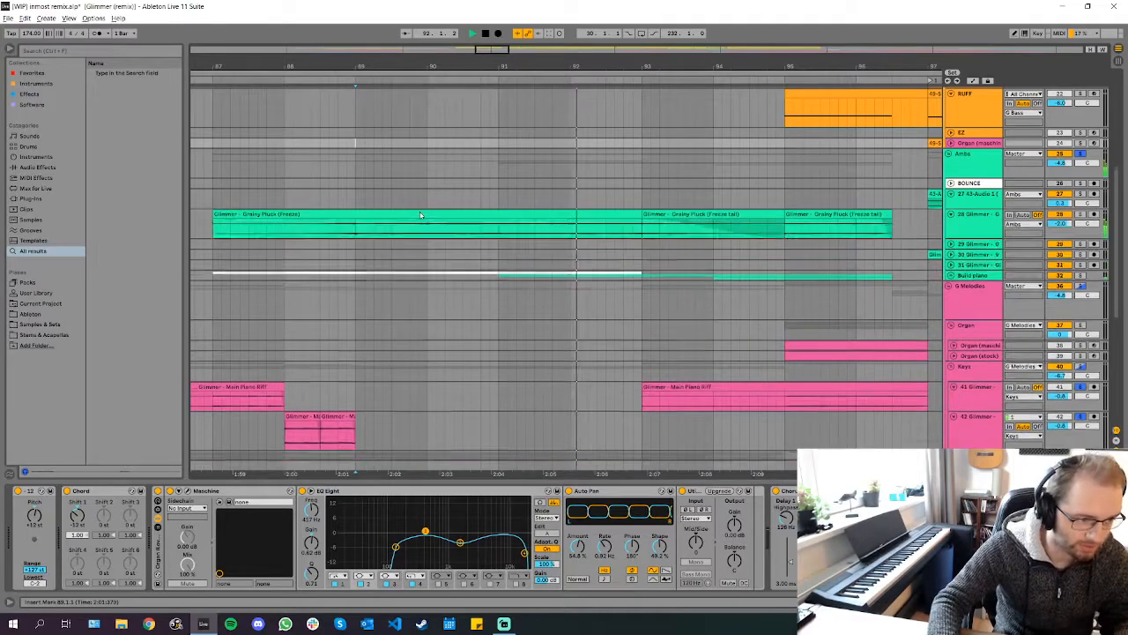
scroll(686, 290, "down", 4)
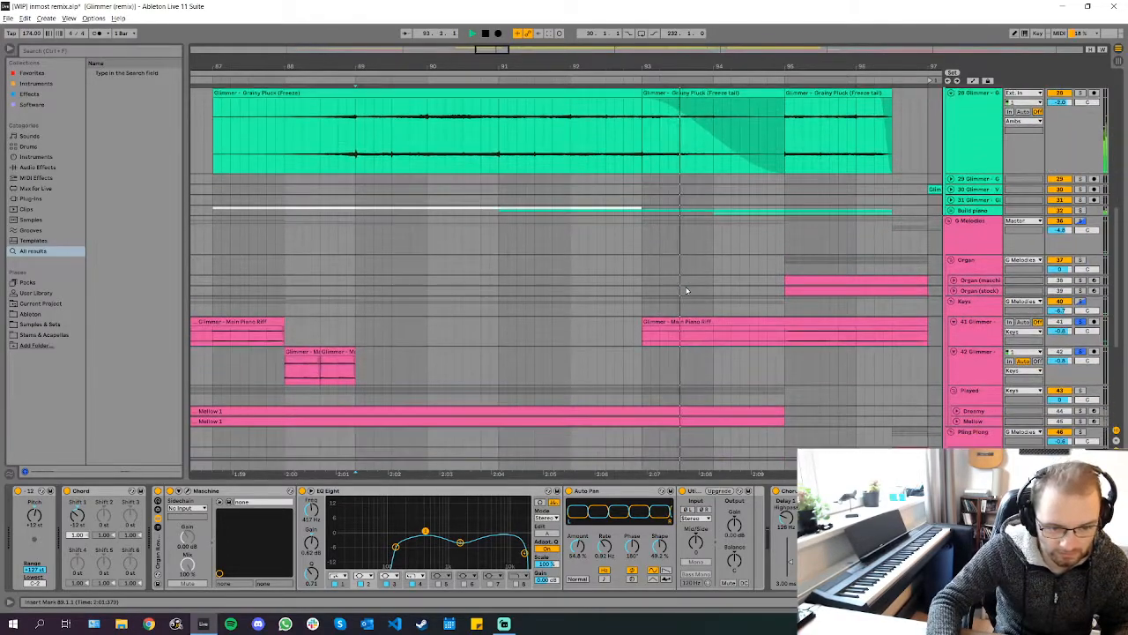
scroll(769, 181, "down", 5, "ctrl")
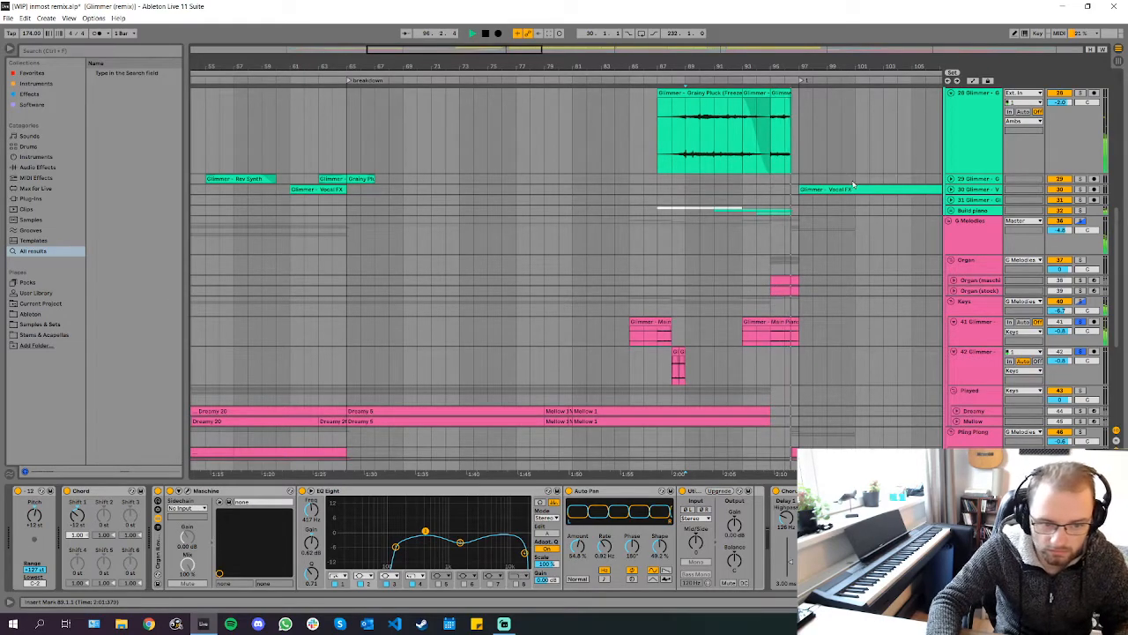
Play the ambient layers from bar 61, where the Vocal FX clip leads into the breakdown
scroll(715, 268, "up", 1)
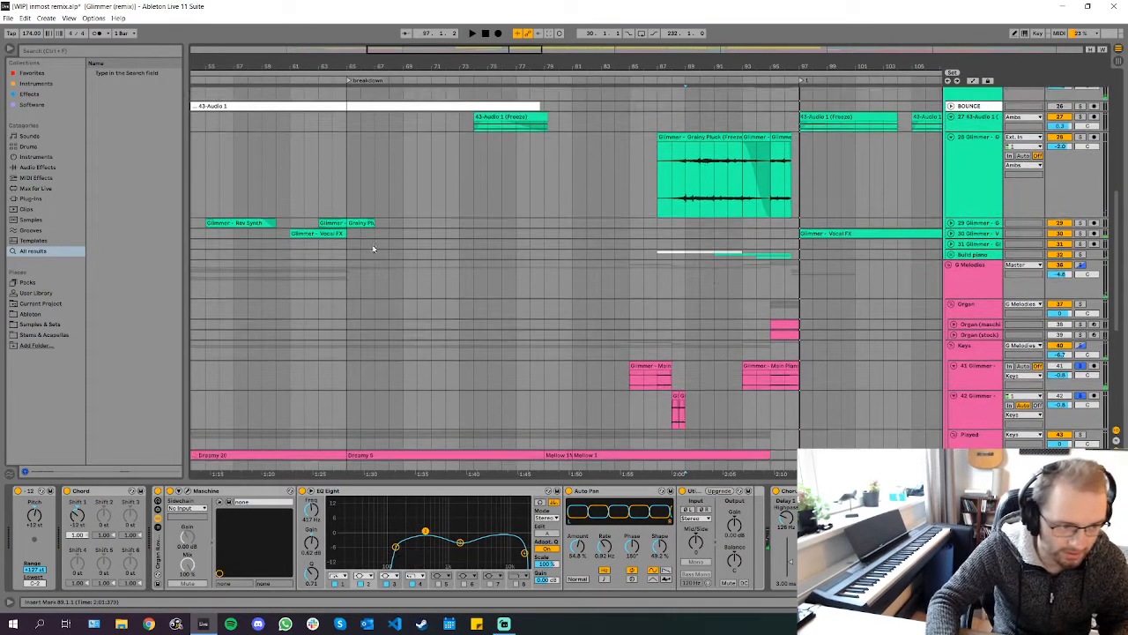
left_click(292, 209)
key("space")
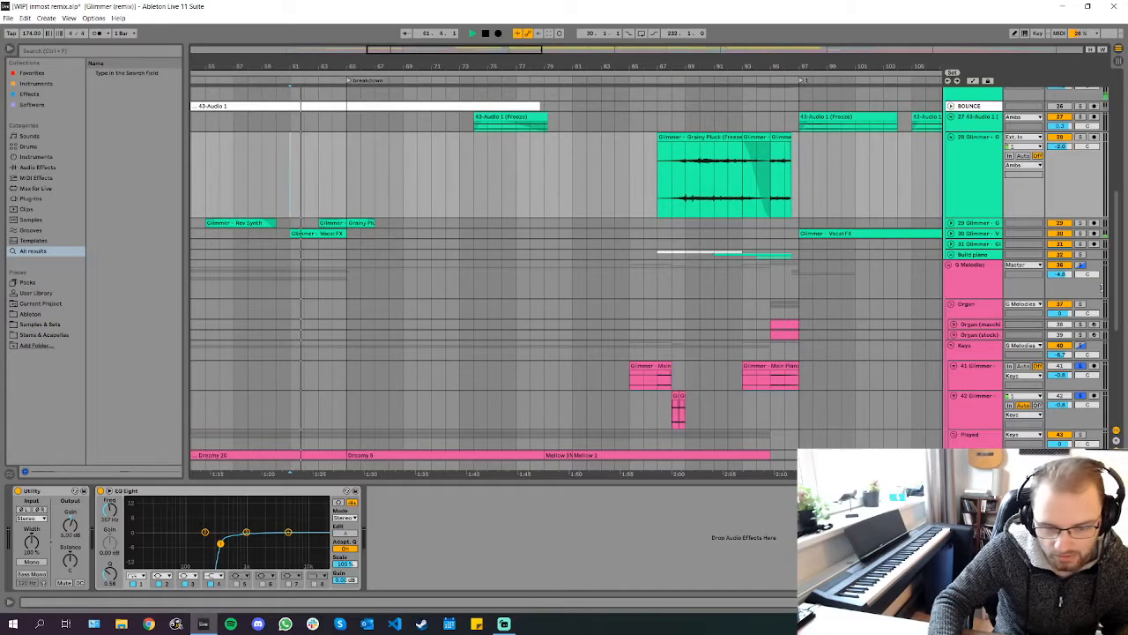
Clear the solos and play the full mix from bar 84 while looking through all track groups from drums to effects
scroll(843, 355, "up", 1)
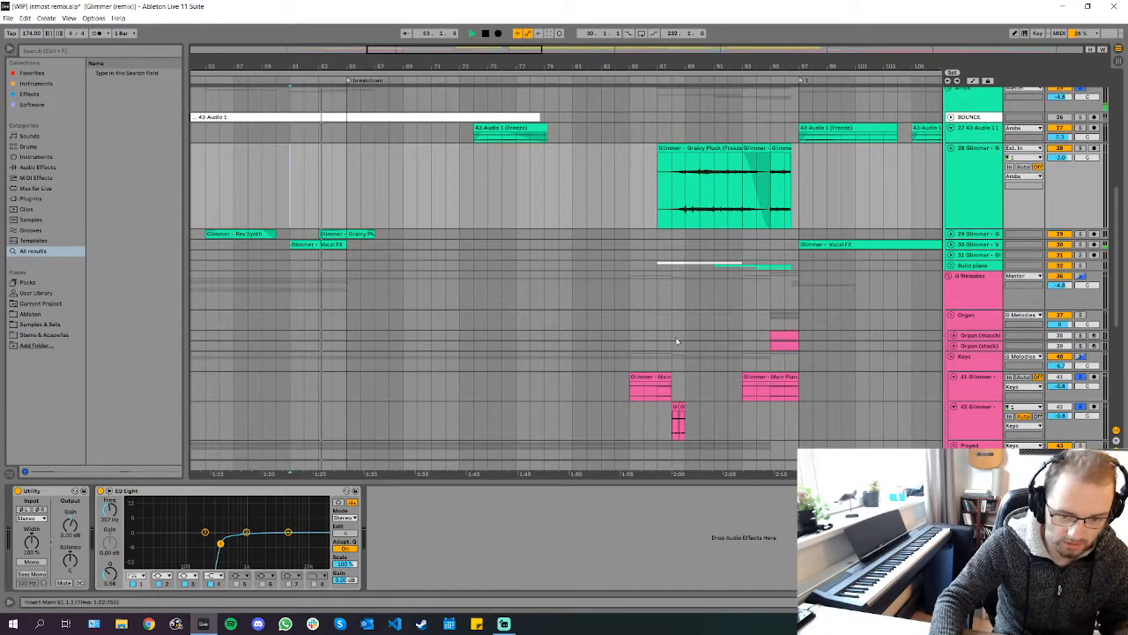
scroll(661, 299, "down", 2)
left_click(618, 221)
key("space")
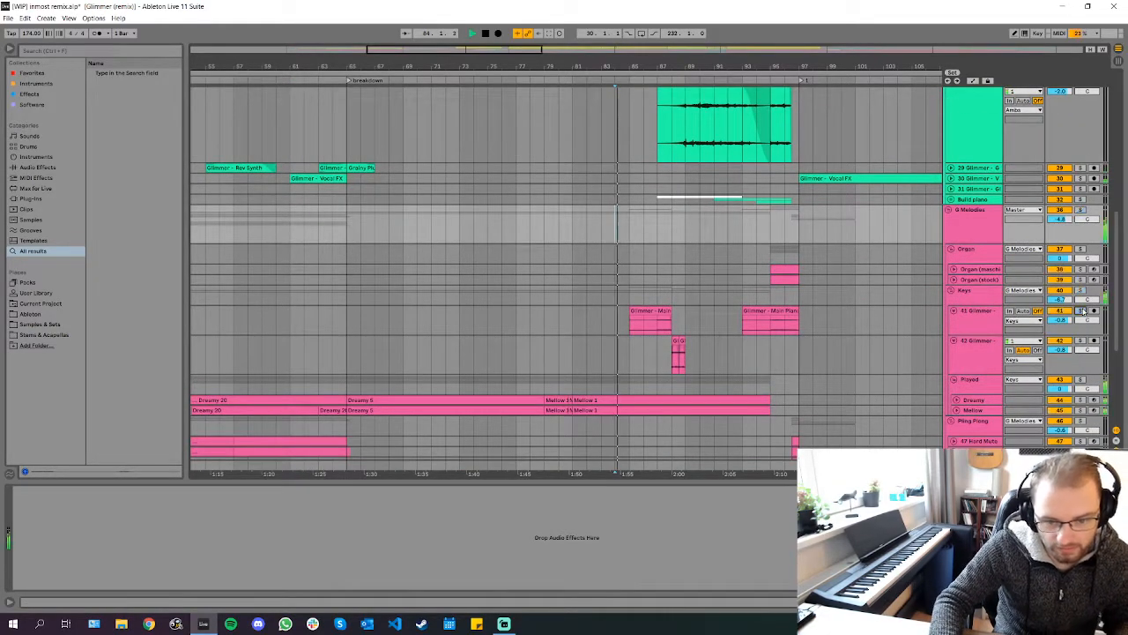
key("minus")
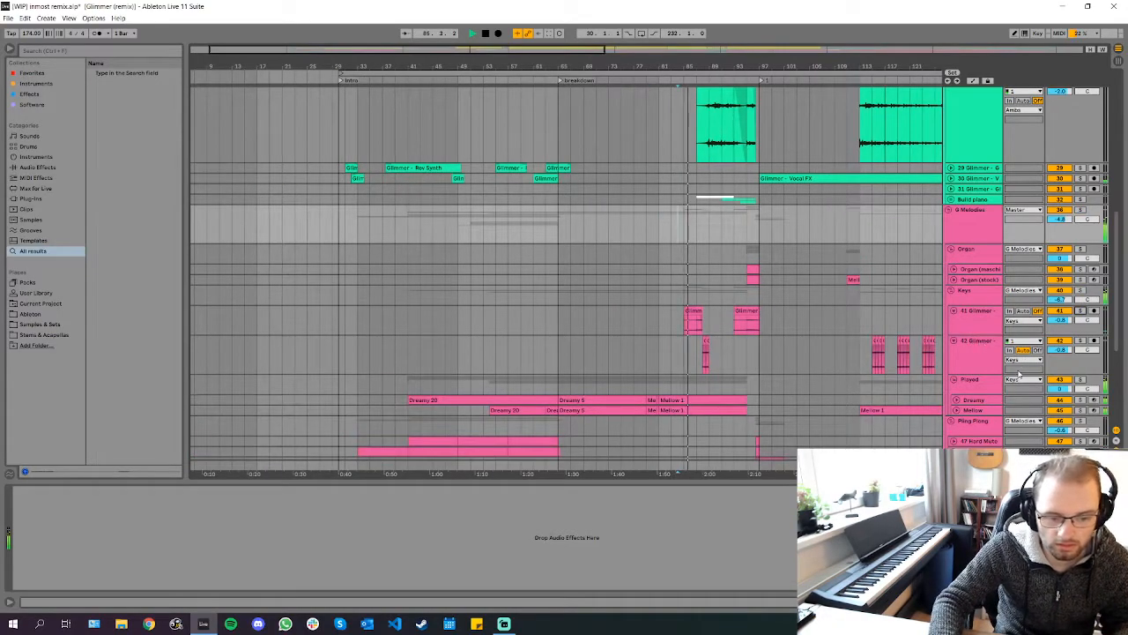
scroll(1020, 374, "up", 10)
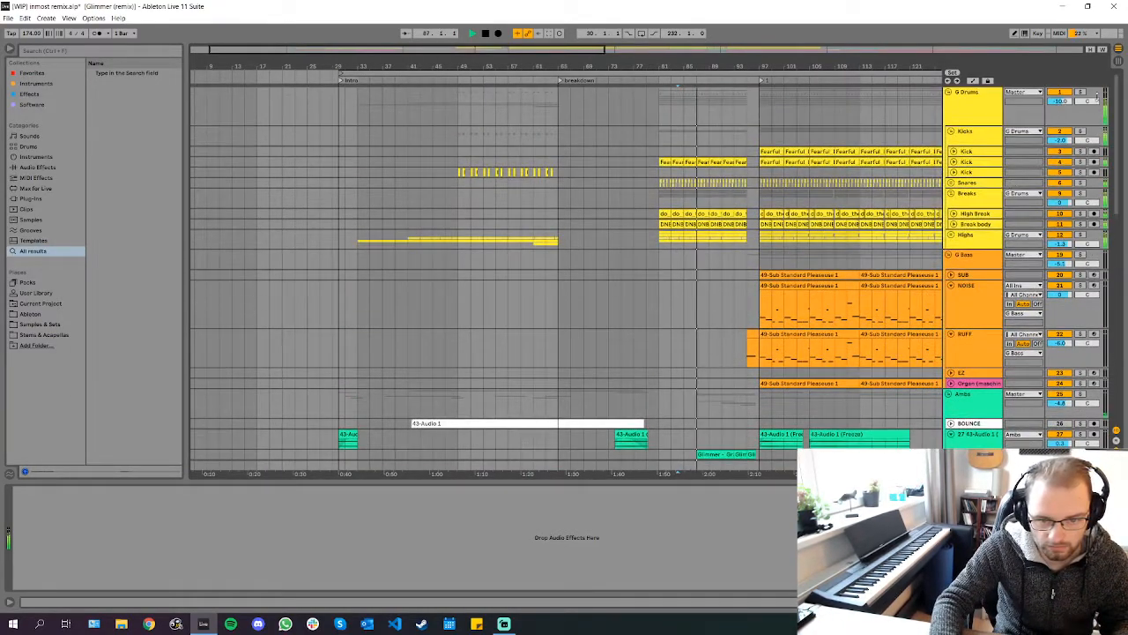
scroll(1023, 420, "down", 10)
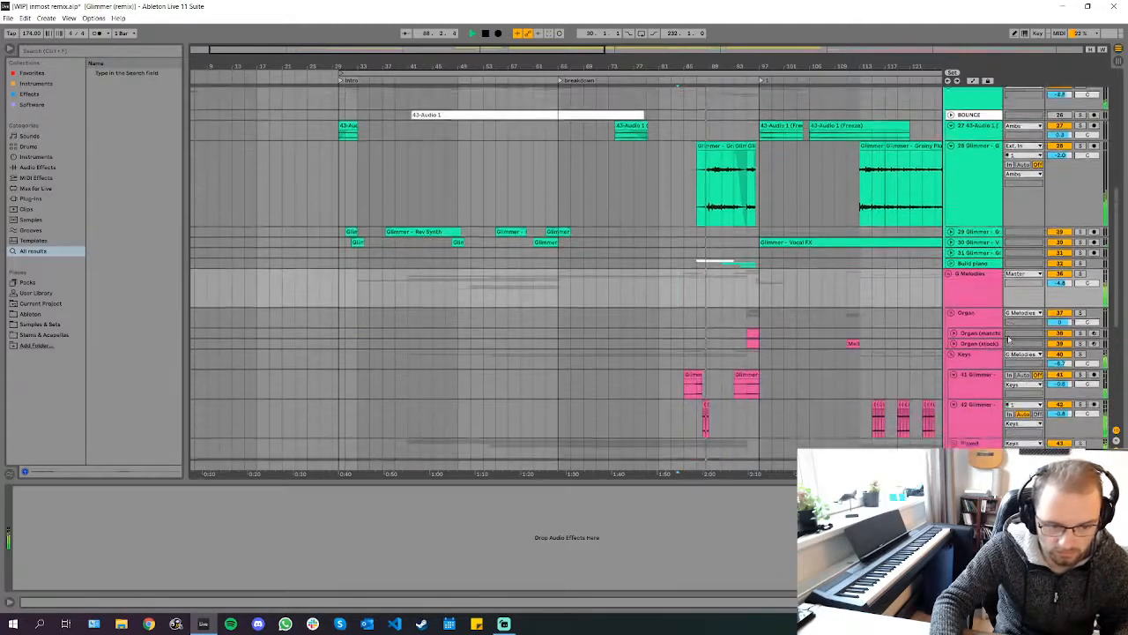
scroll(1023, 419, "down", 3)
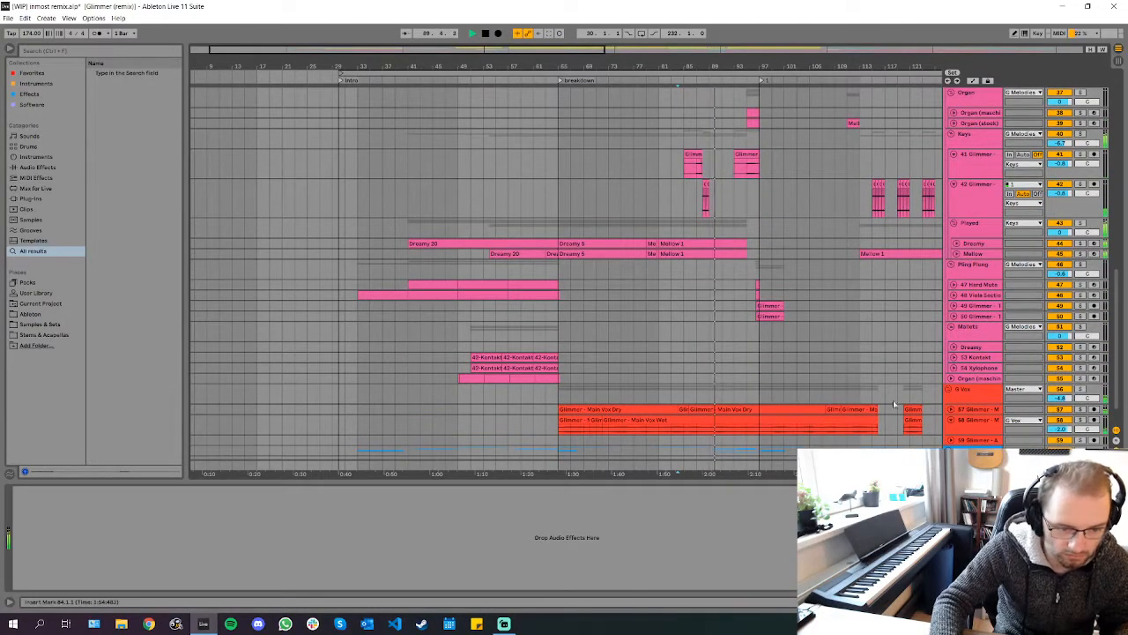
scroll(868, 370, "down", 1)
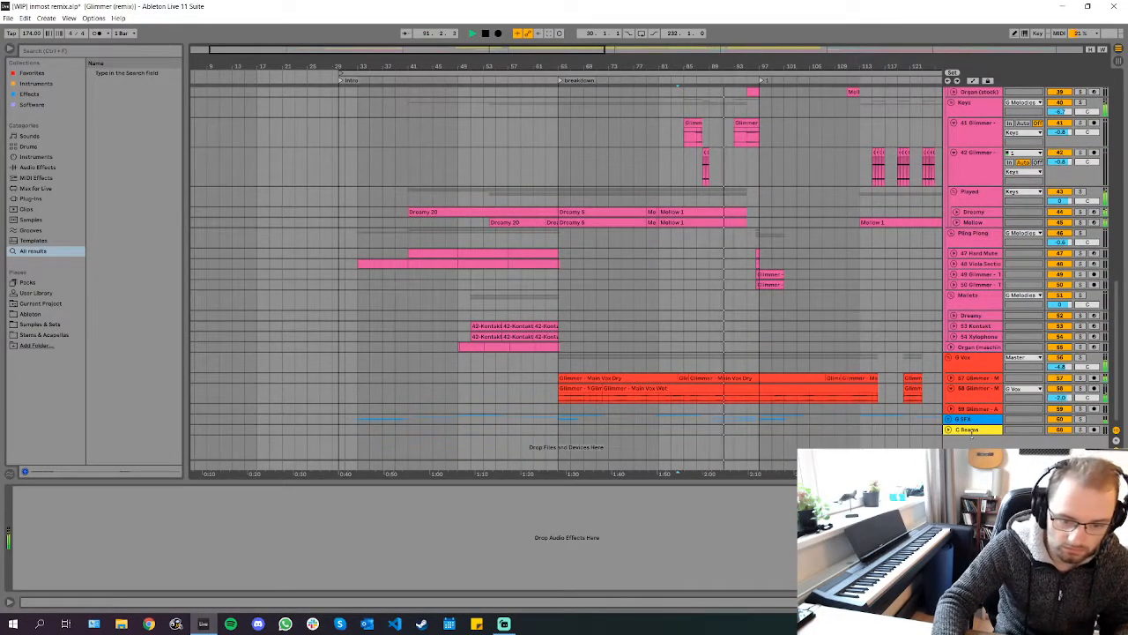
Unfold the SFX group and look through its Mood, Main and Big clips around bar 97 during playback
left_click(947, 421)
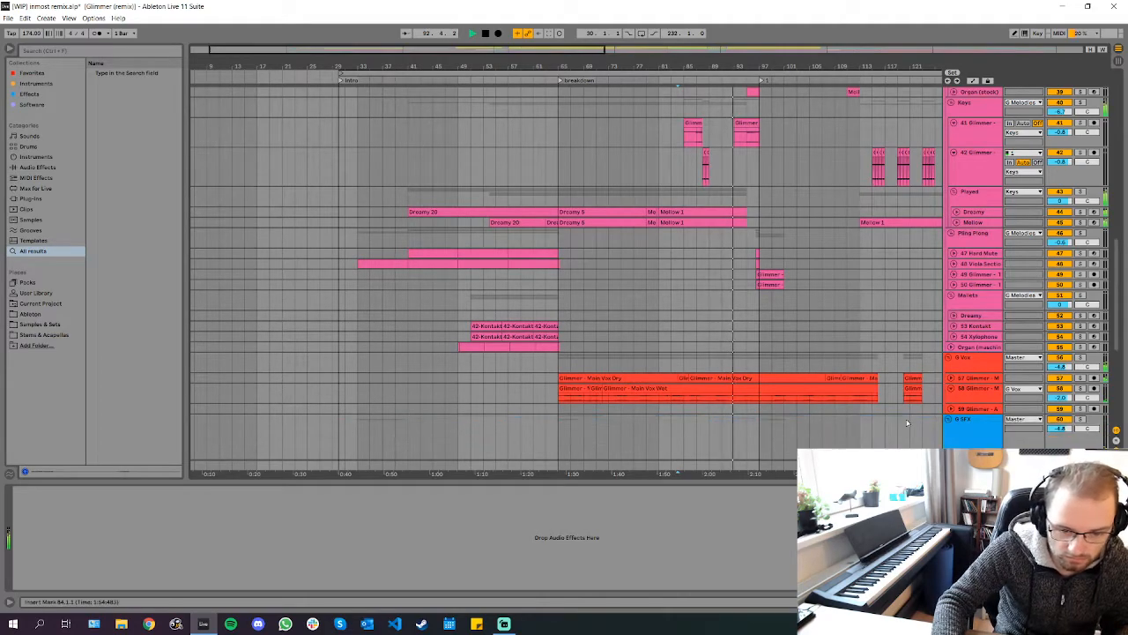
scroll(802, 412, "down", 7)
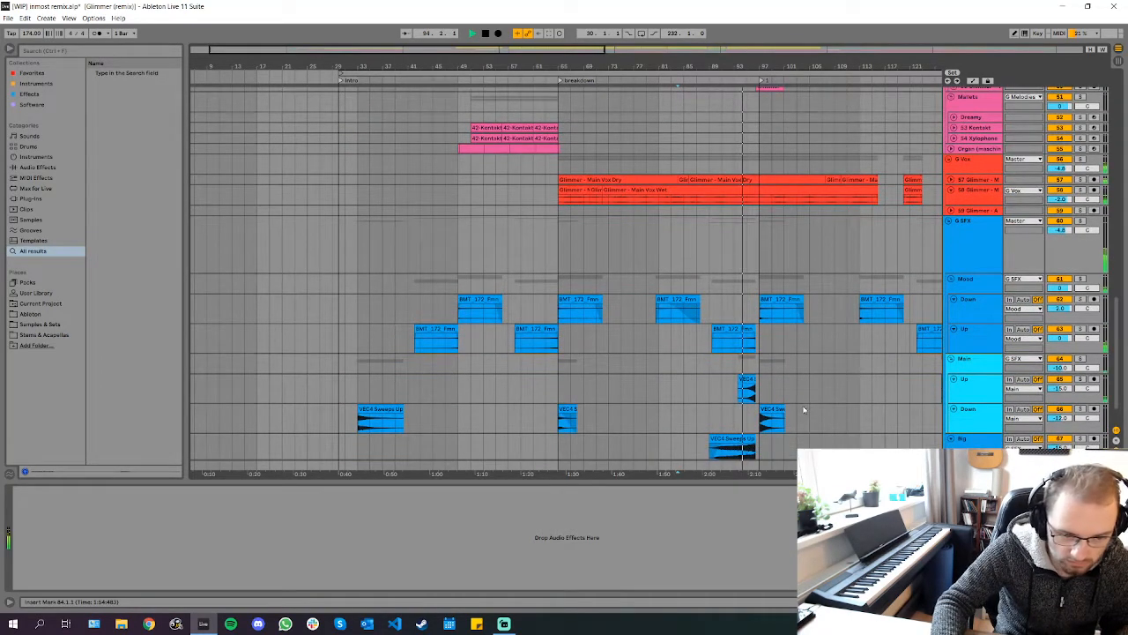
scroll(803, 409, "up", 6)
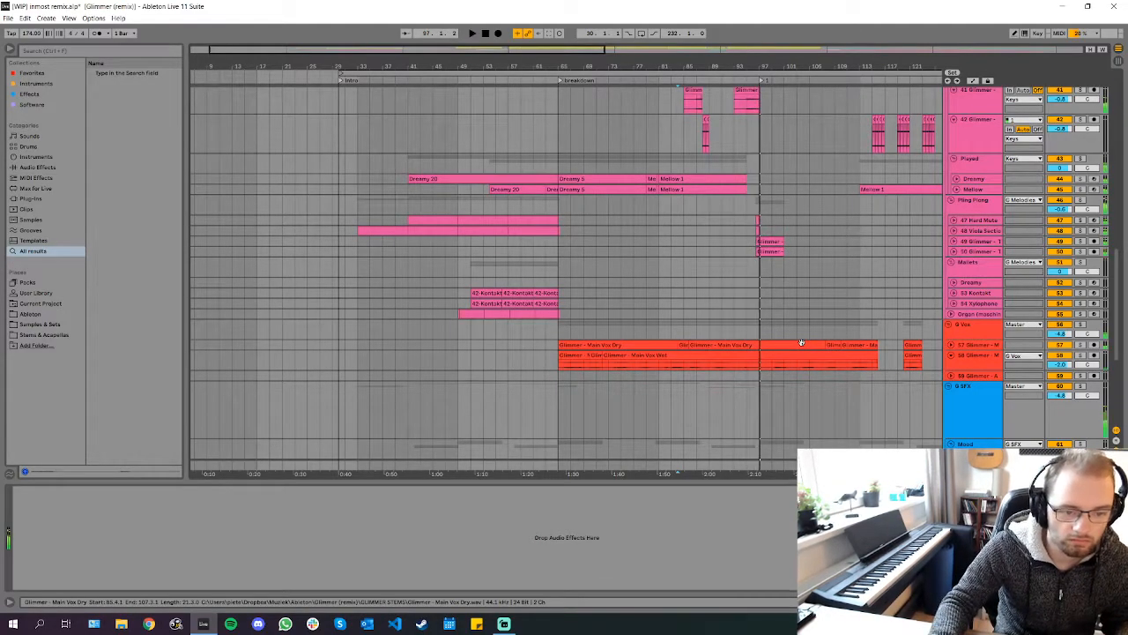
Inspect the Grainy Pluck clips in the Ambs group around bar 89
scroll(706, 353, "up", 8)
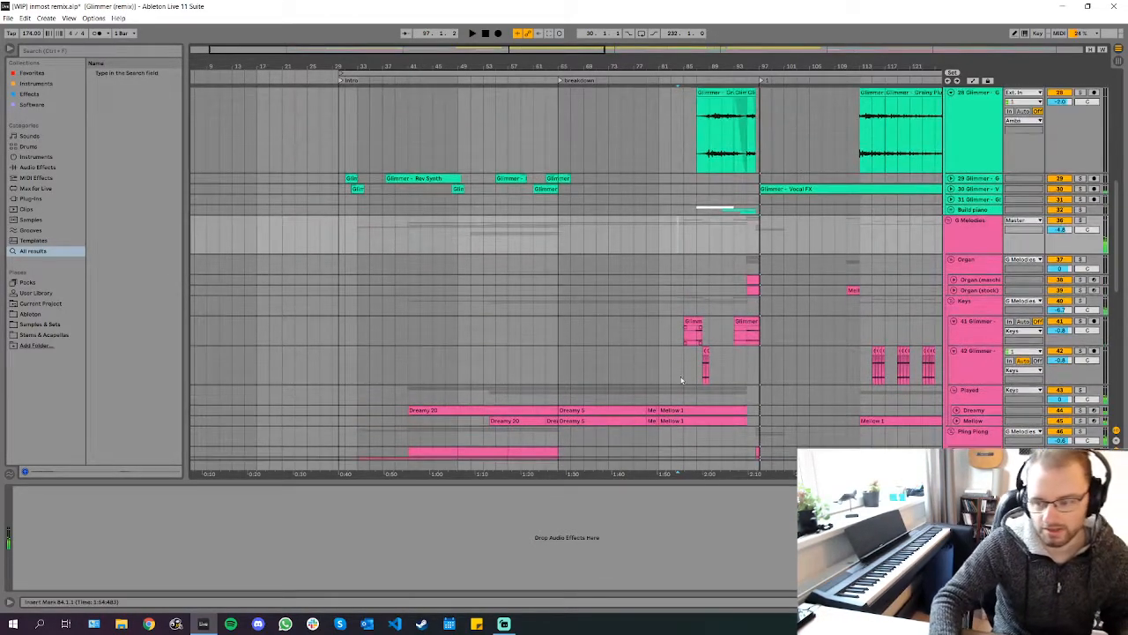
scroll(767, 327, "up", 5)
scroll(711, 273, "up", 6)
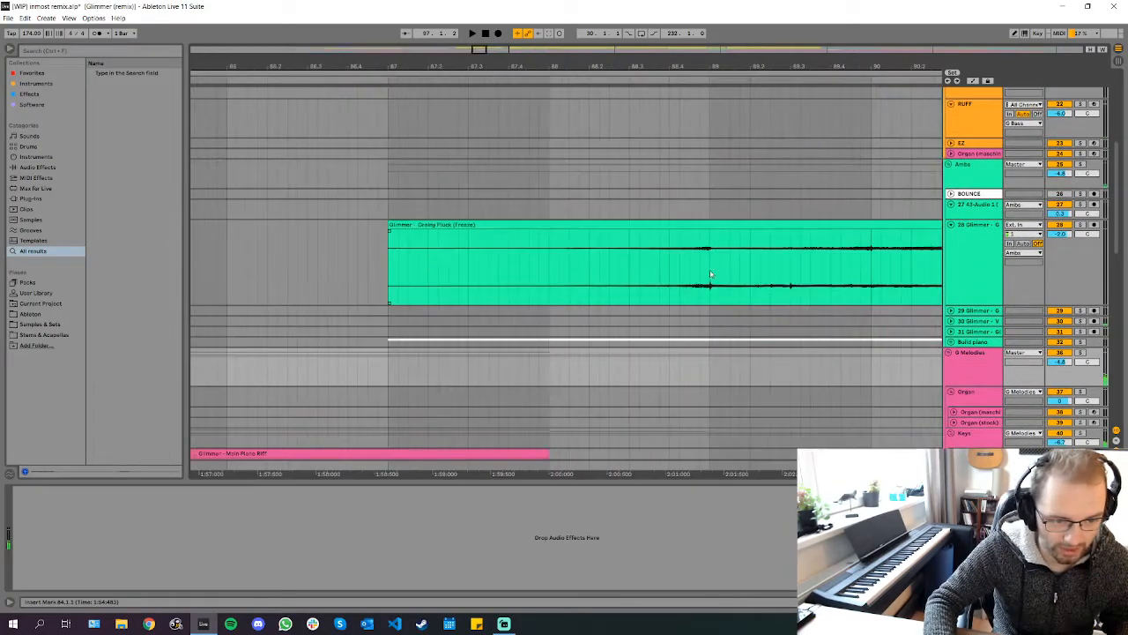
scroll(711, 273, "down", 6)
left_click(651, 270)
scroll(686, 266, "up", 2)
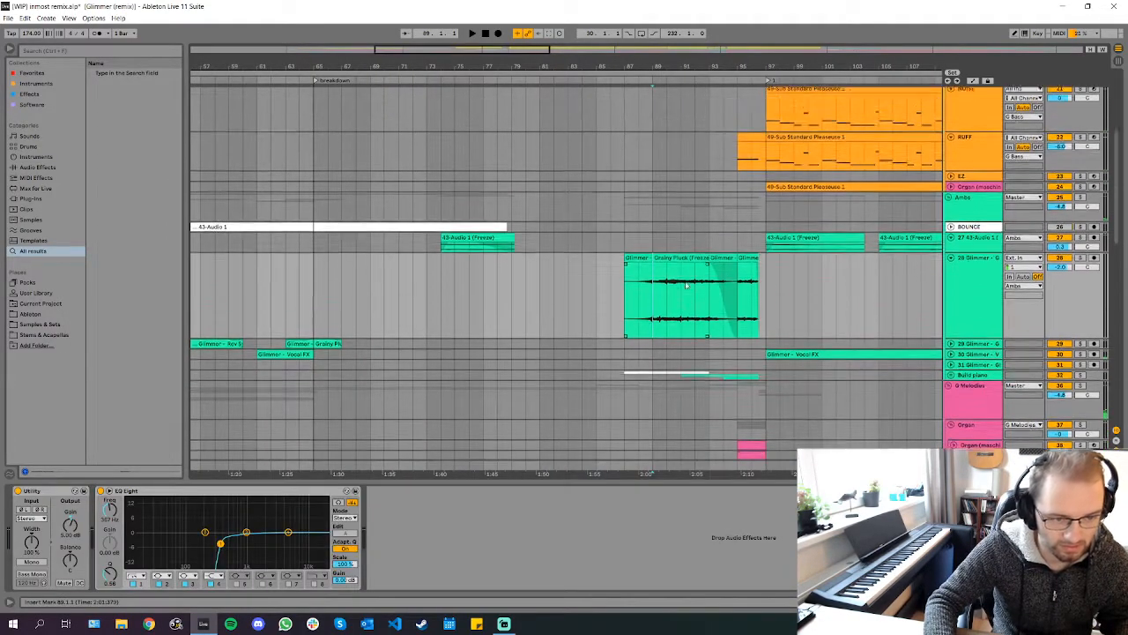
Solo the Big track in the SFX group and play its sweep from bar 91
scroll(684, 366, "down", 6)
scroll(702, 367, "down", 15)
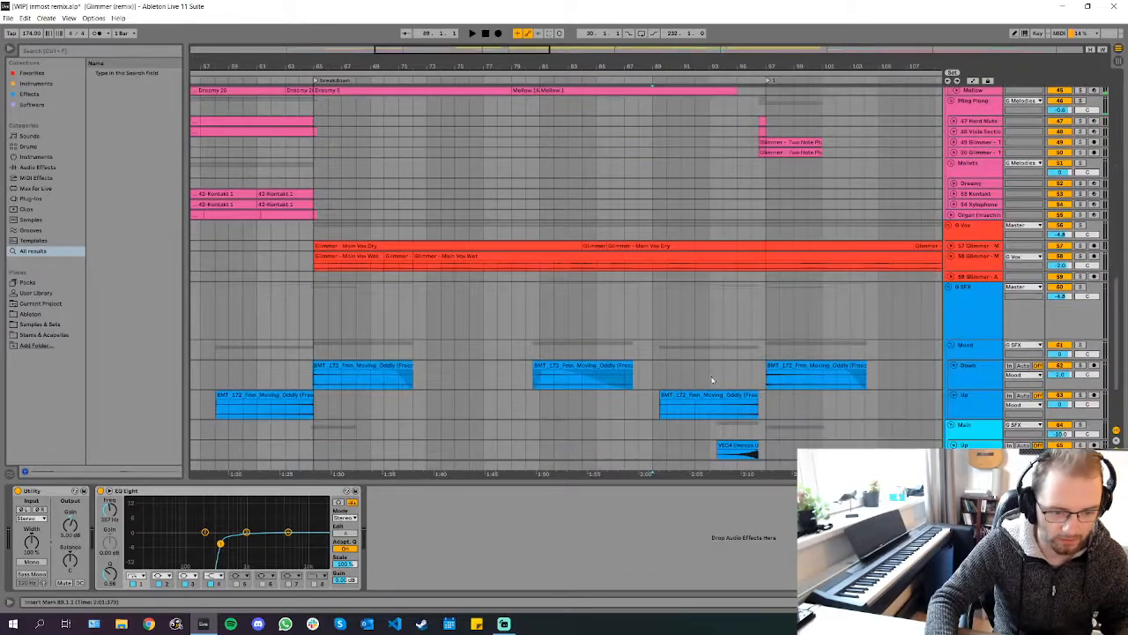
left_click(676, 396)
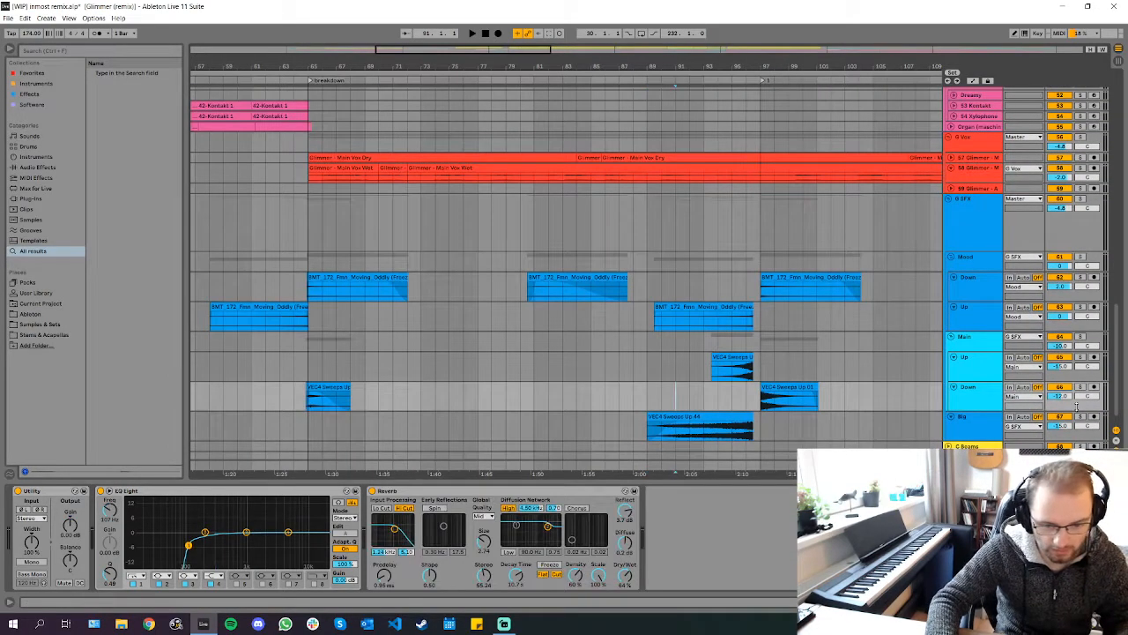
left_click(1079, 415)
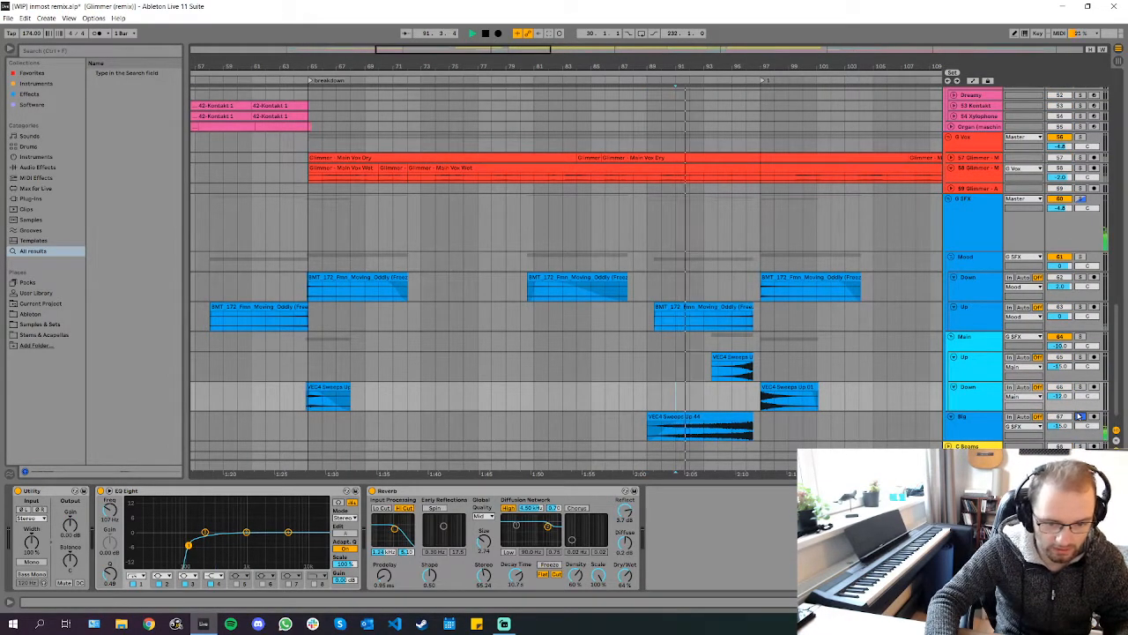
scroll(738, 370, "up", 4)
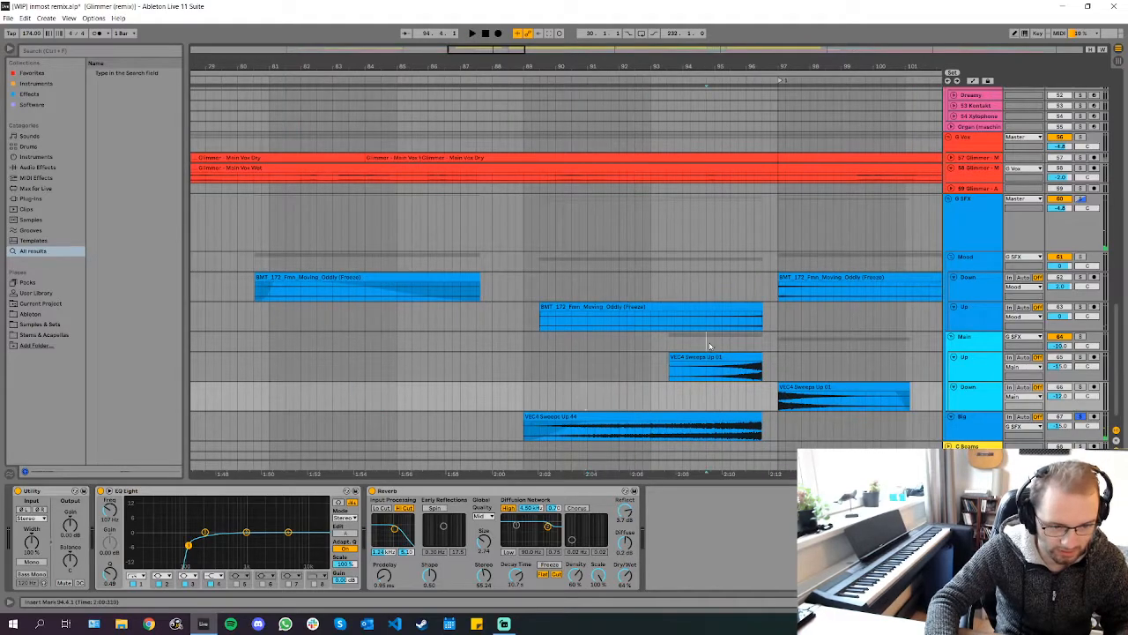
Audition the Main group's Up sweep in solo from bar 94 and clear the solo
left_click(707, 345)
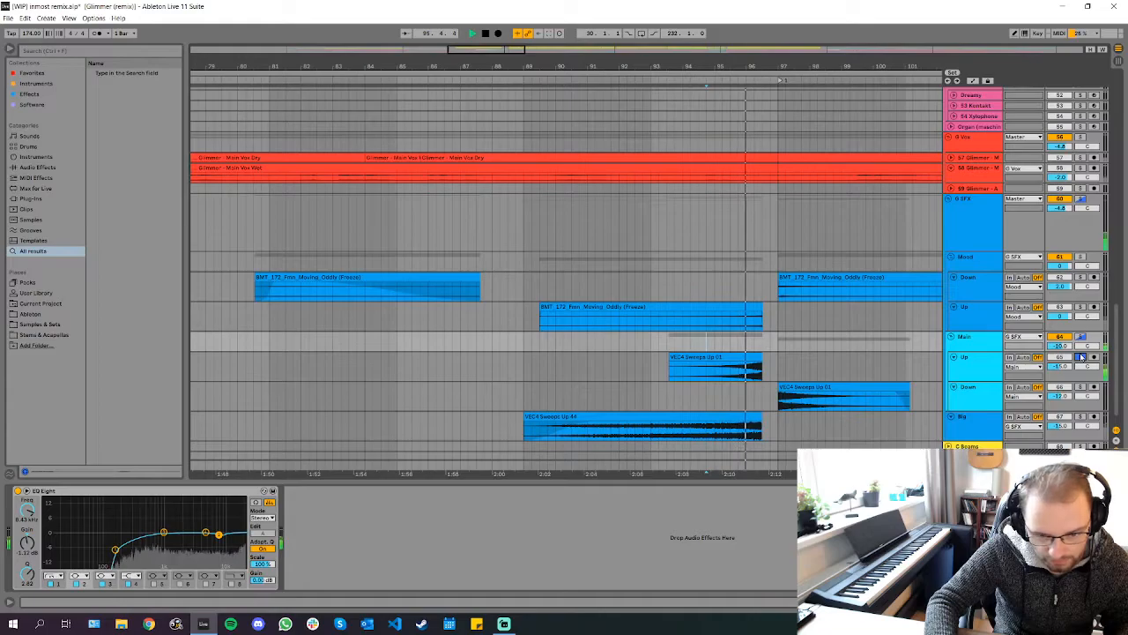
scroll(1082, 356, "up", 2)
key("space")
left_click(631, 332)
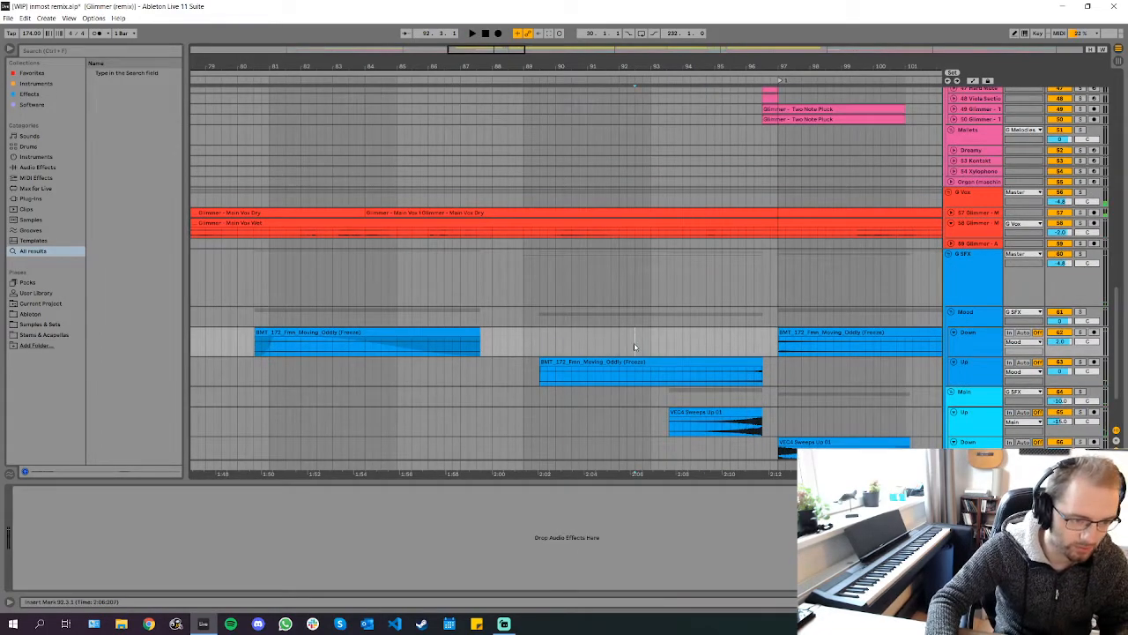
Examine the ambient and organ layers between bars 87 and 97, setting the playback start at bar 88
scroll(634, 347, "up", 15)
left_click(668, 294)
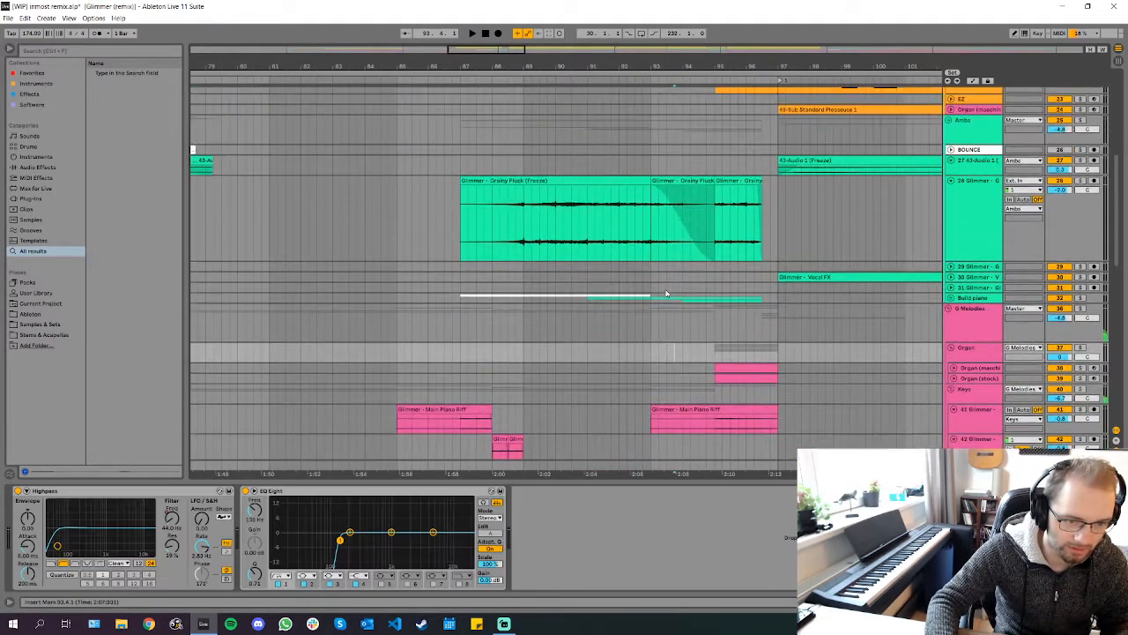
scroll(496, 266, "up", 3)
left_click(498, 234)
scroll(522, 237, "down", 5)
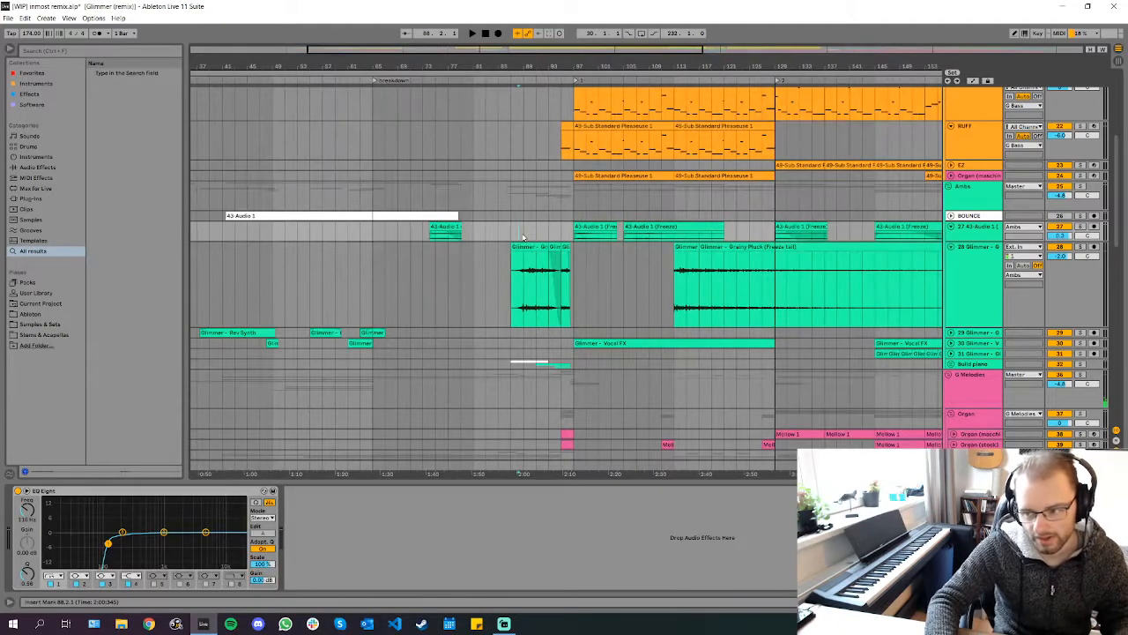
scroll(536, 234, "up", 5)
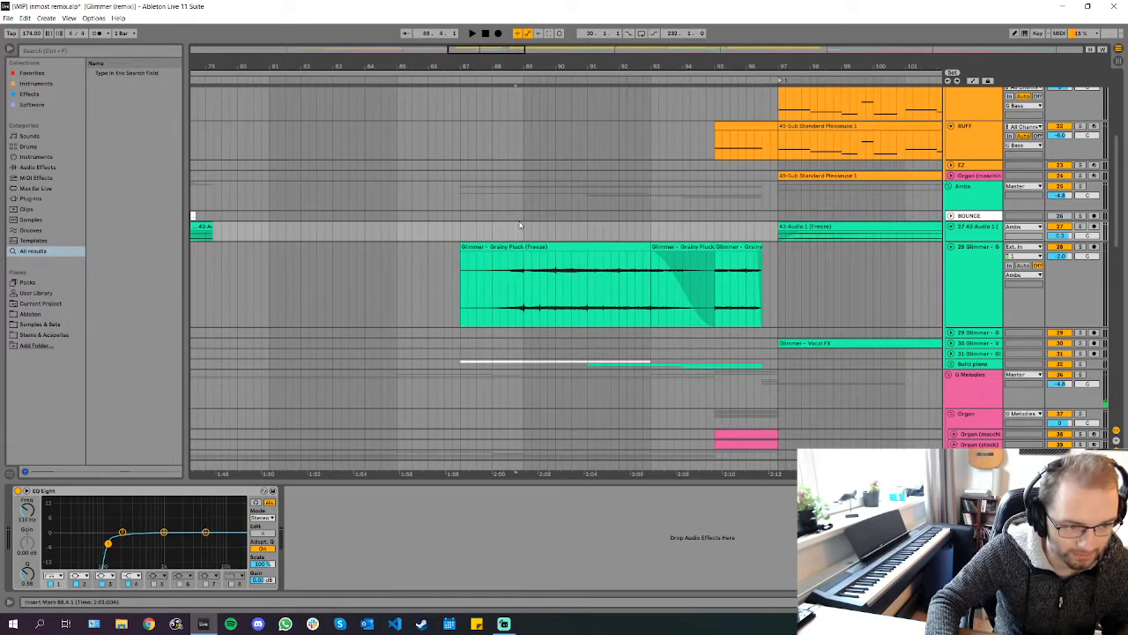
Solo the Build piano group, play it from bar 88 and unfold it to show its tracks
left_click(1081, 365)
key("space")
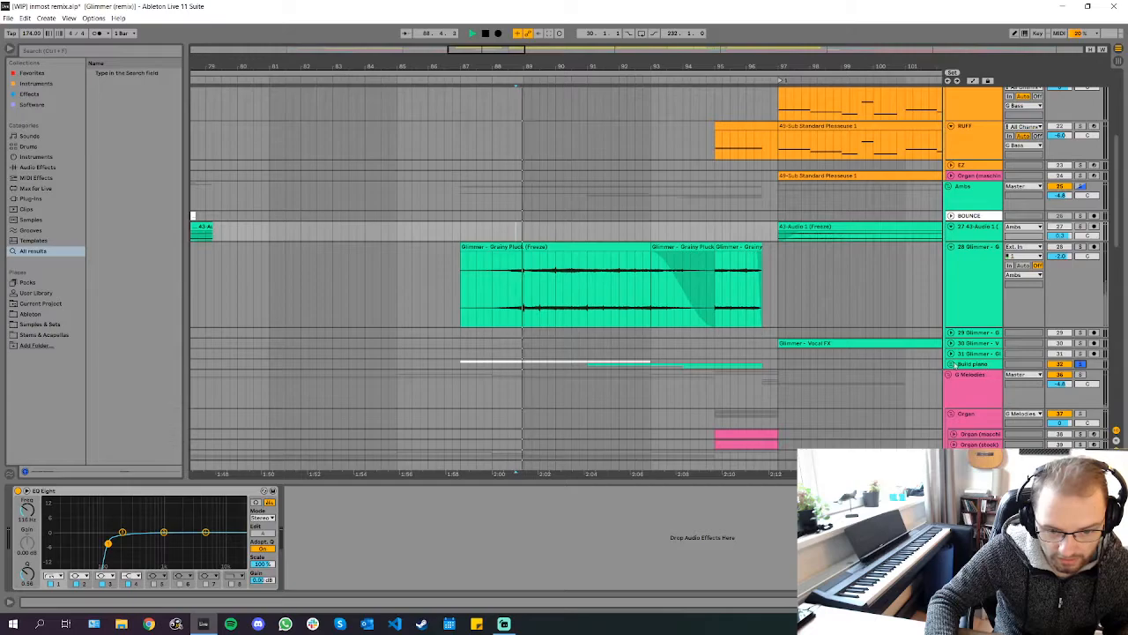
left_click(949, 364)
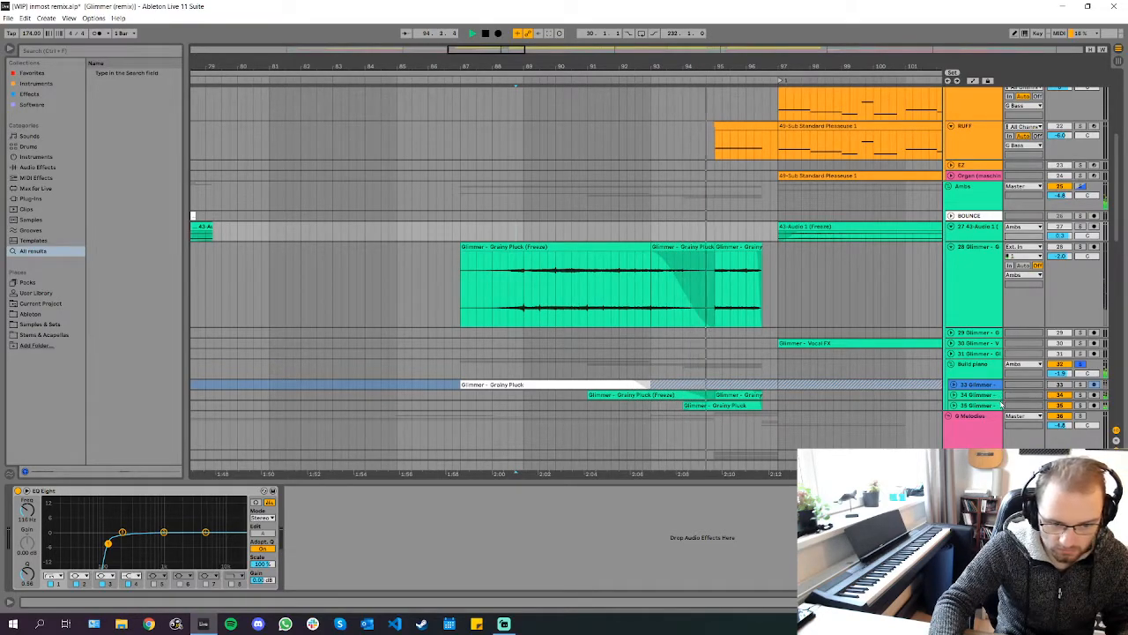
key("space")
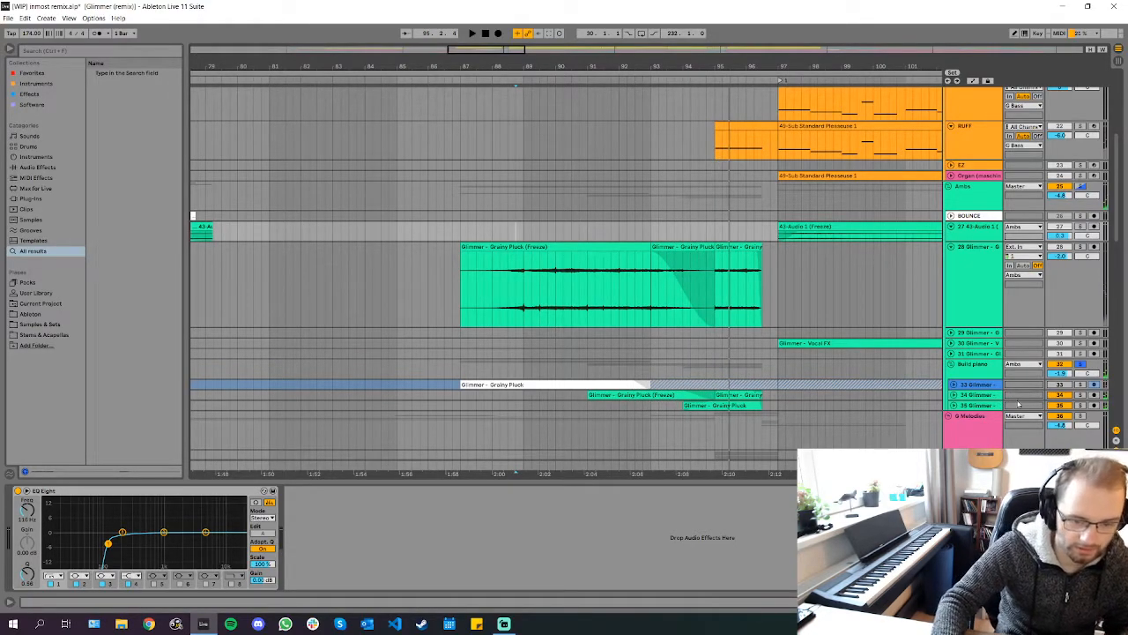
Unfold Build piano tracks 34 and 35 and examine the fades of their Grainy Pluck clips around bar 94
left_click(952, 395)
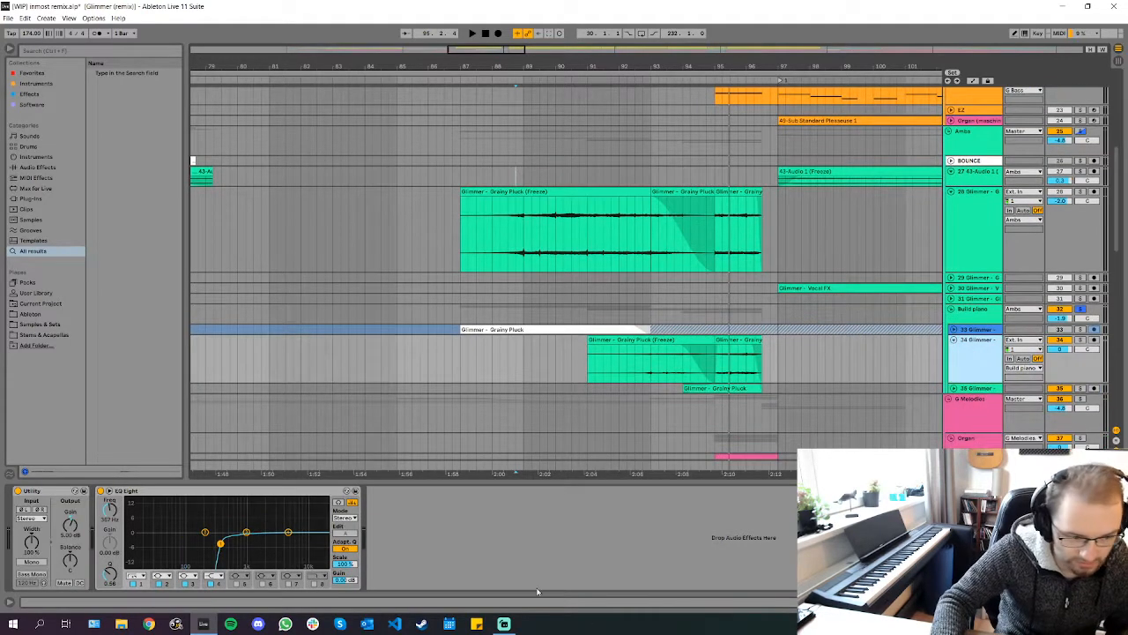
left_click(953, 389)
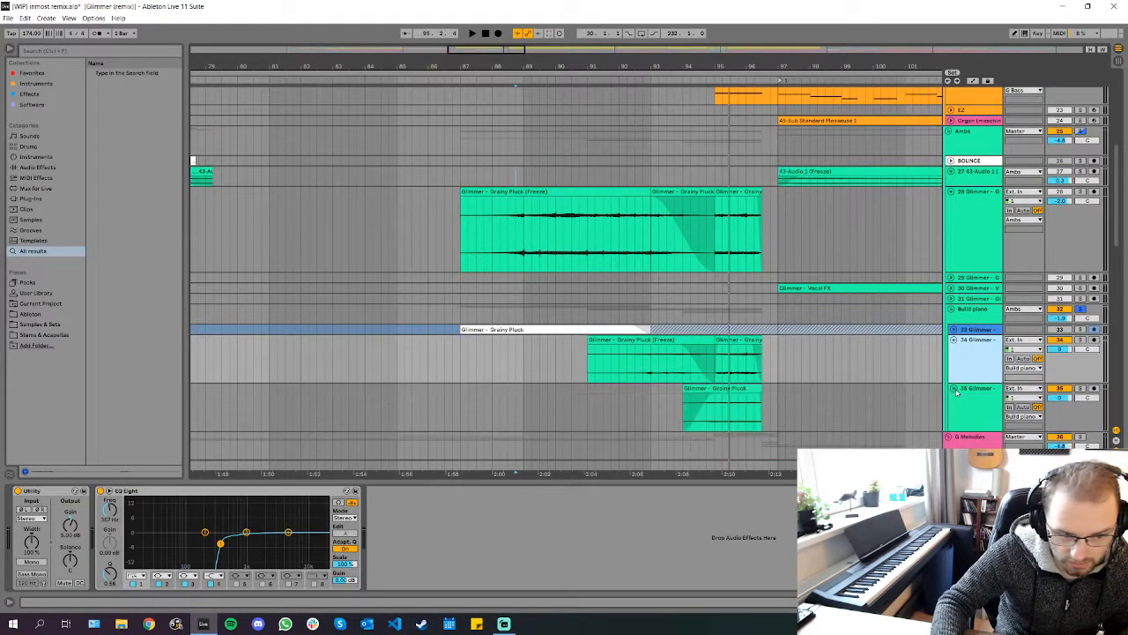
scroll(661, 360, "down", 2)
scroll(661, 360, "up", 1)
scroll(621, 321, "up", 5)
scroll(621, 321, "right", 5)
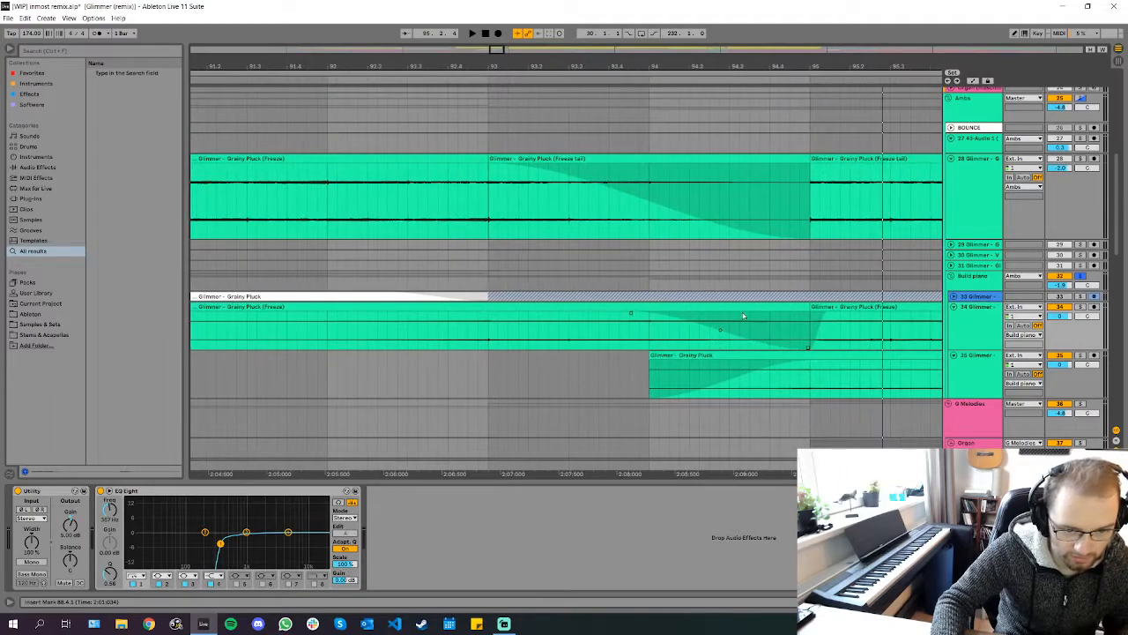
left_click(740, 352)
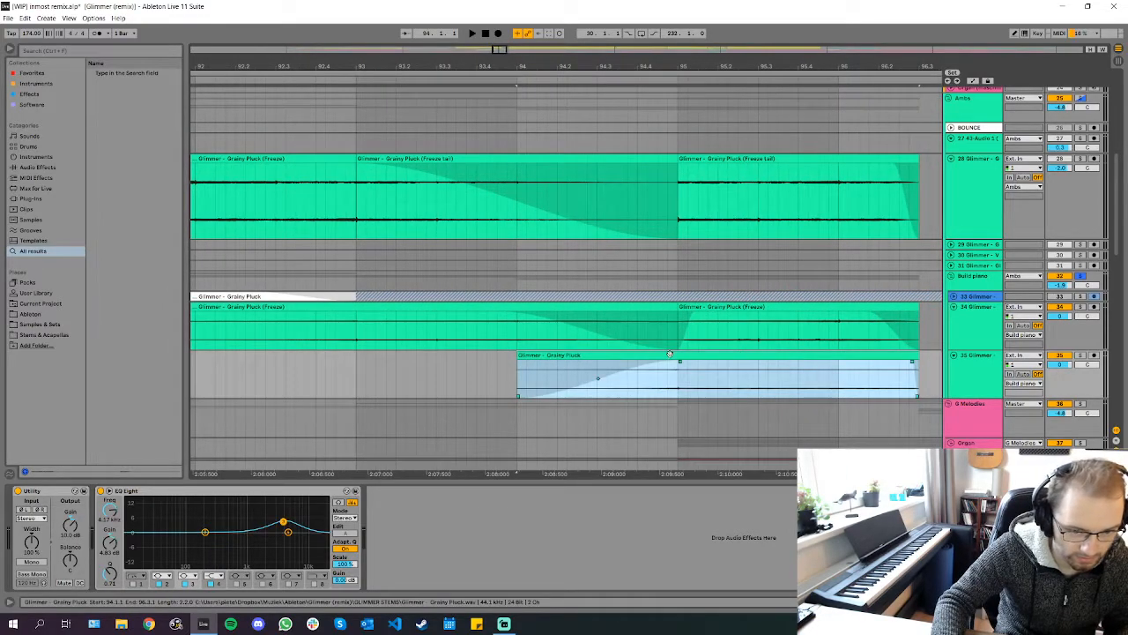
Fold Build piano tracks 34 and 35 and collapse the Melodies group
key("w")
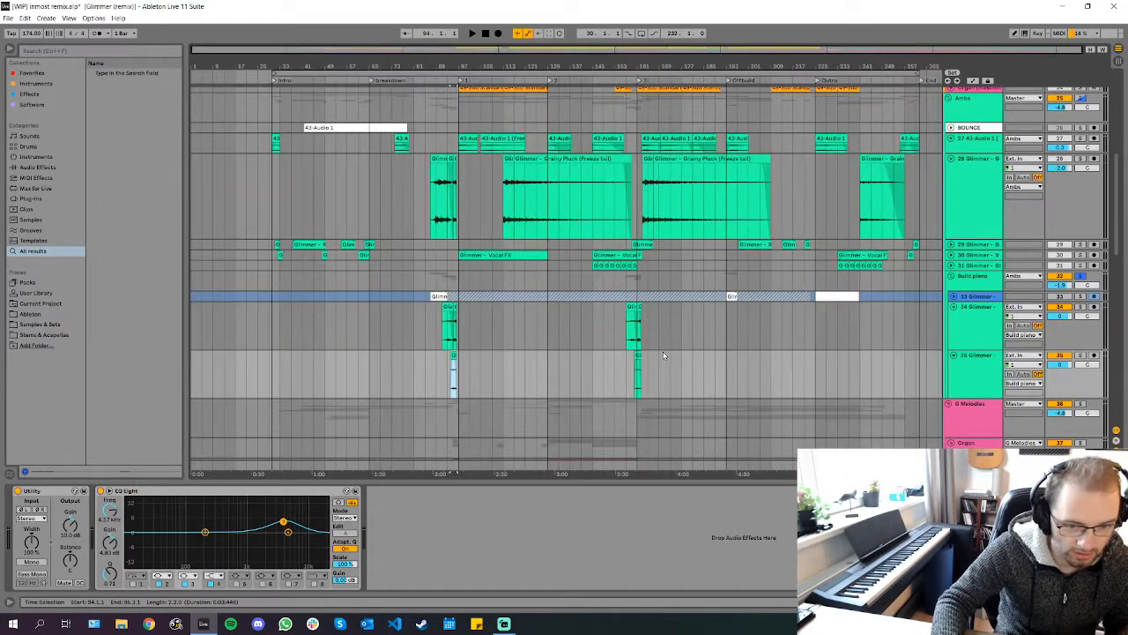
left_click(411, 321)
key("u")
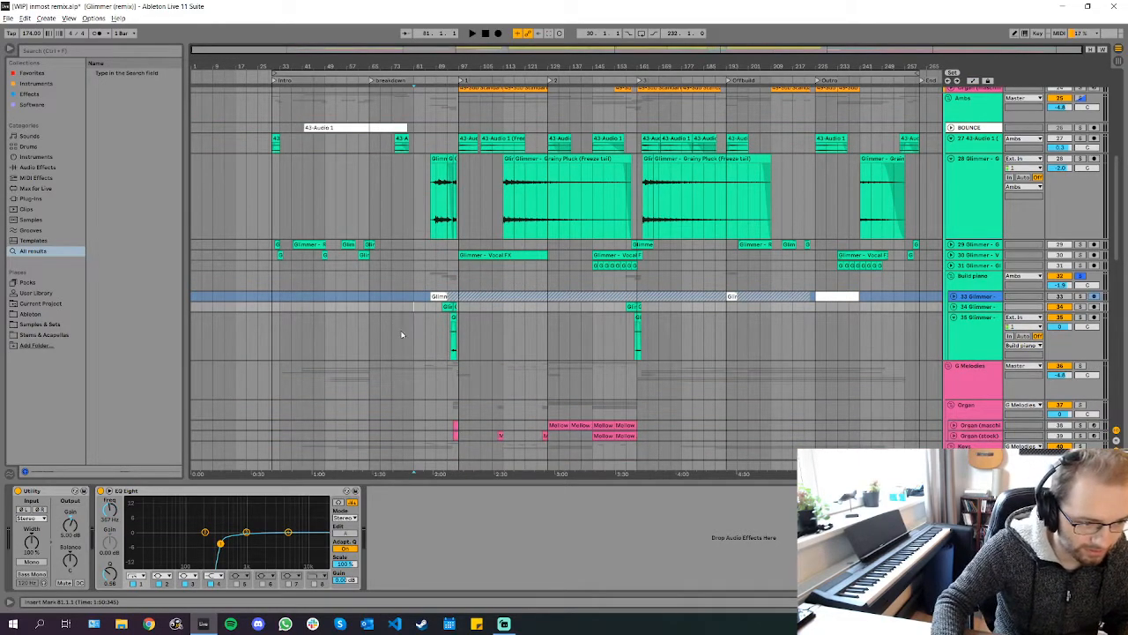
key("u")
key("w")
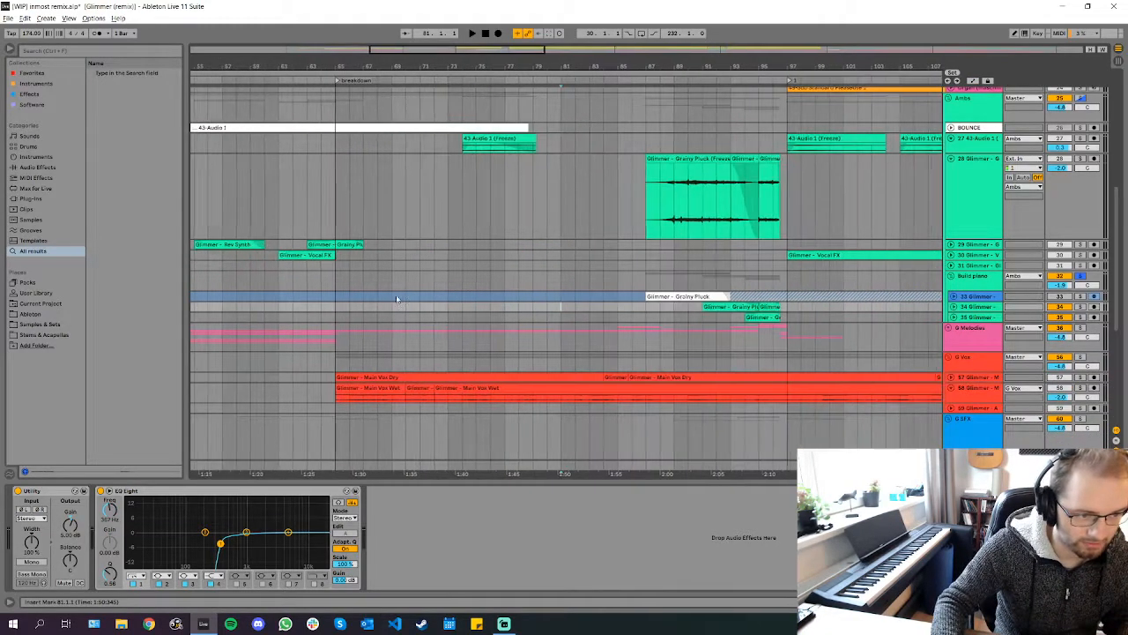
Fold Grainy Pluck track 28 and show the start of the intro at bar 30
left_click(571, 223)
key("w")
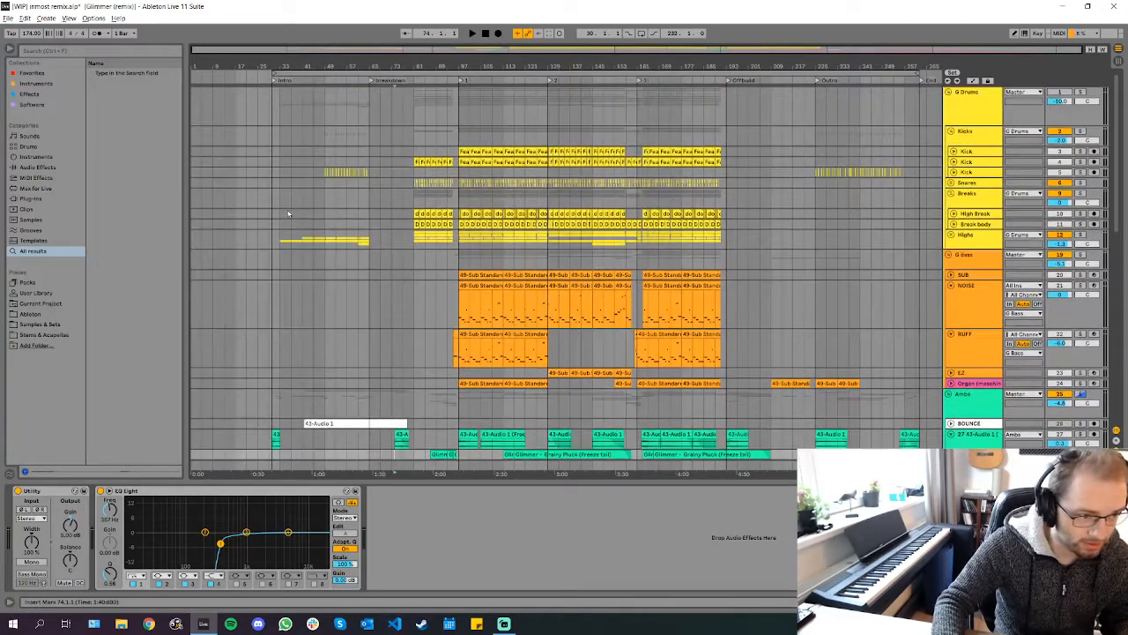
left_click(271, 221)
key("w")
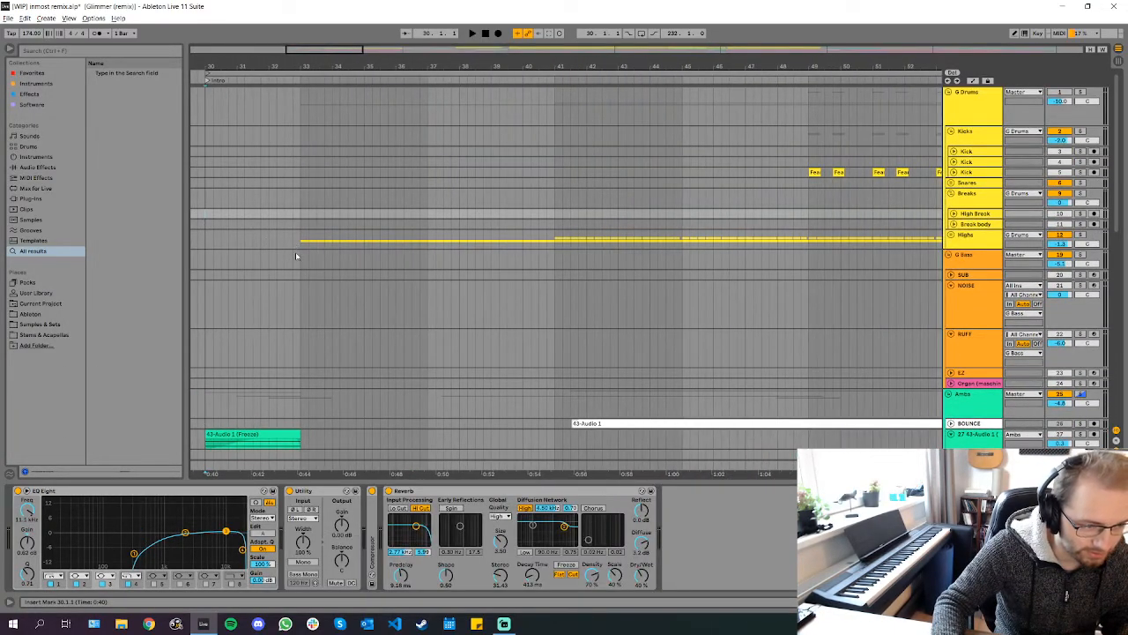
Fold the NOISE and RUFF bass tracks and hide the device view to enlarge the arrangement
scroll(353, 253, "down", 2)
left_click(509, 279)
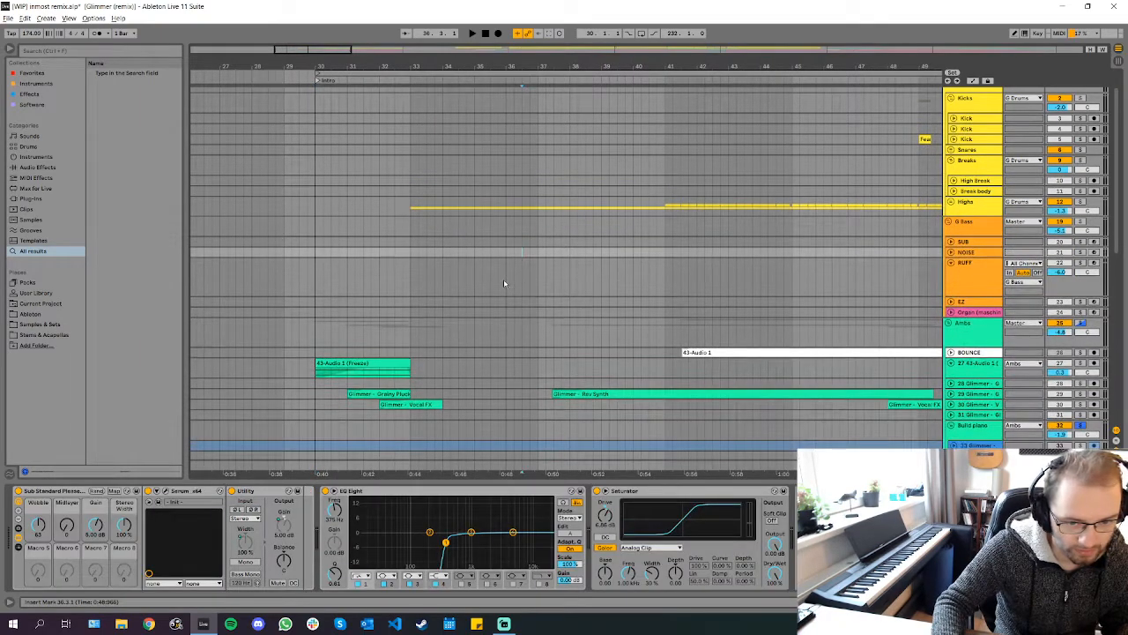
scroll(528, 282, "right", 1)
scroll(582, 255, "down", 2)
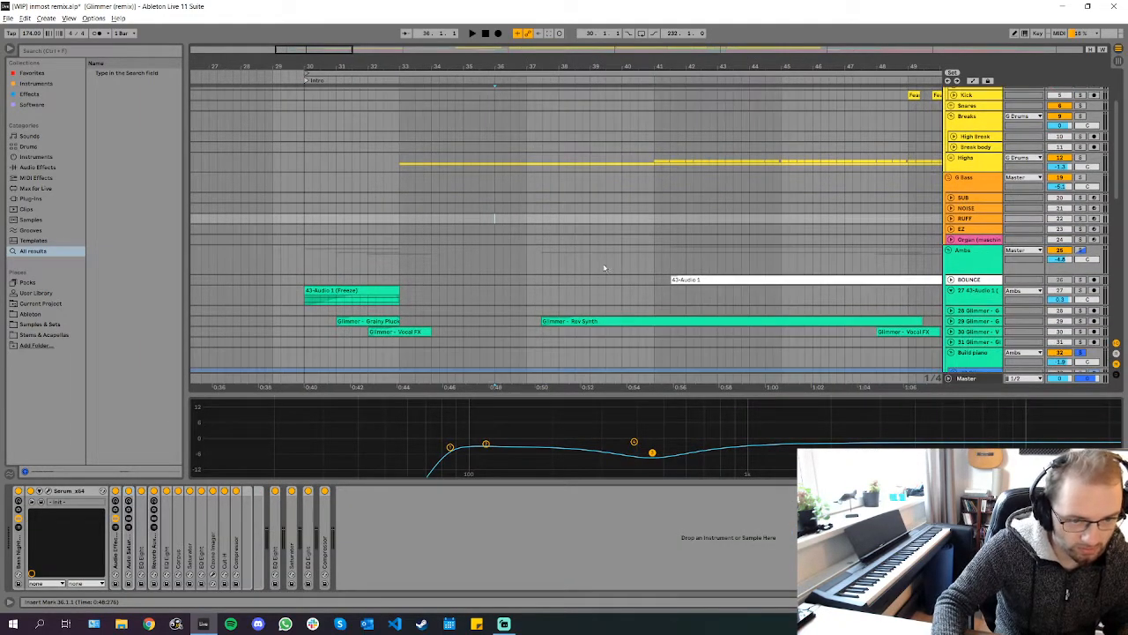
scroll(609, 274, "up", 3)
key("ctrl+alt+l")
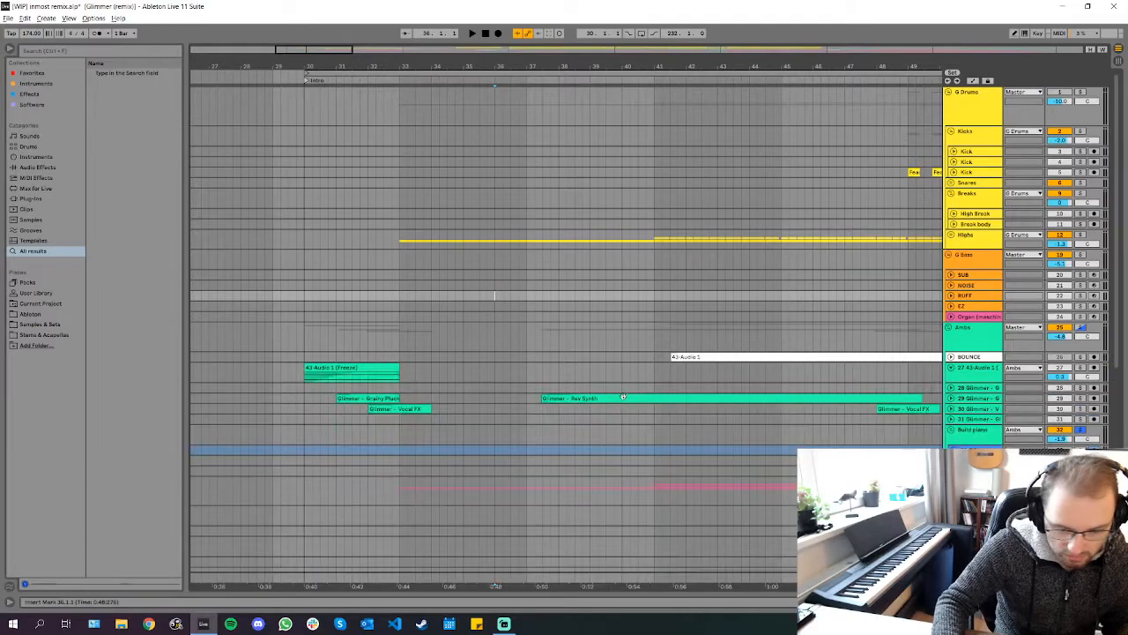
Clear the Ambs and Build piano solos and place the playback start at bar 35 in the intro
scroll(529, 335, "right", 4)
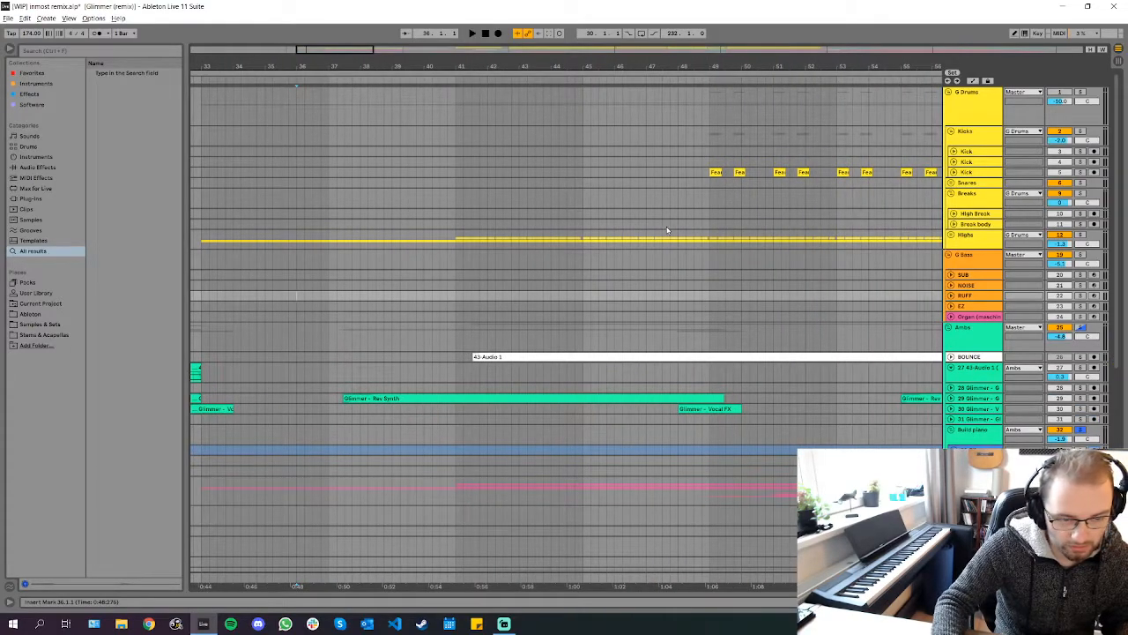
scroll(667, 230, "down", 5)
scroll(414, 236, "up", 3)
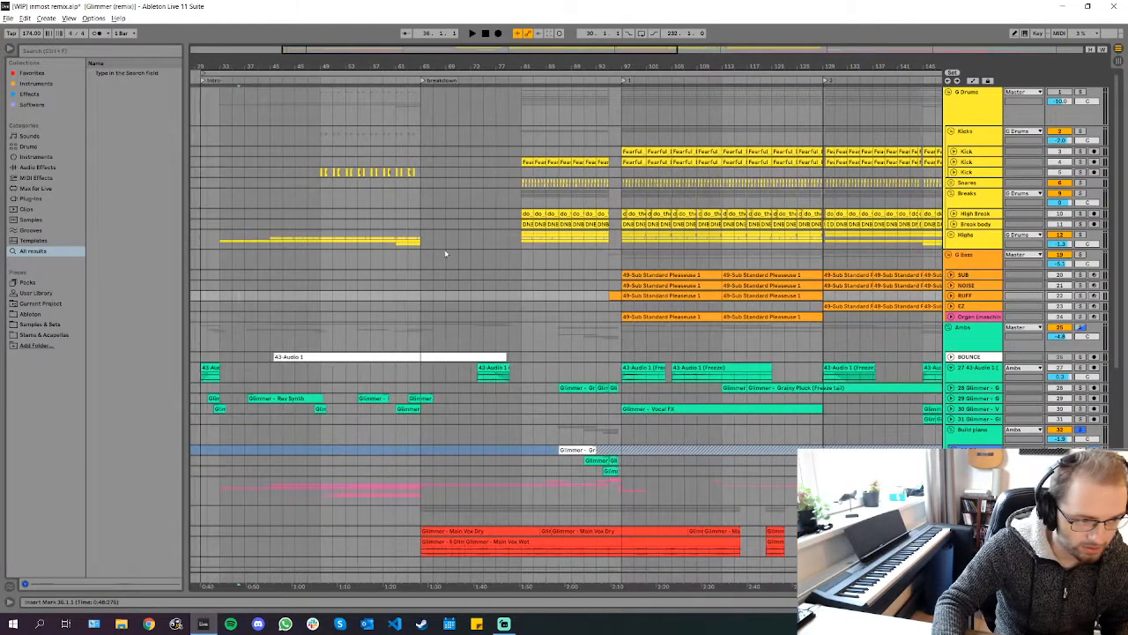
scroll(414, 231, "left", 3)
left_click(382, 207)
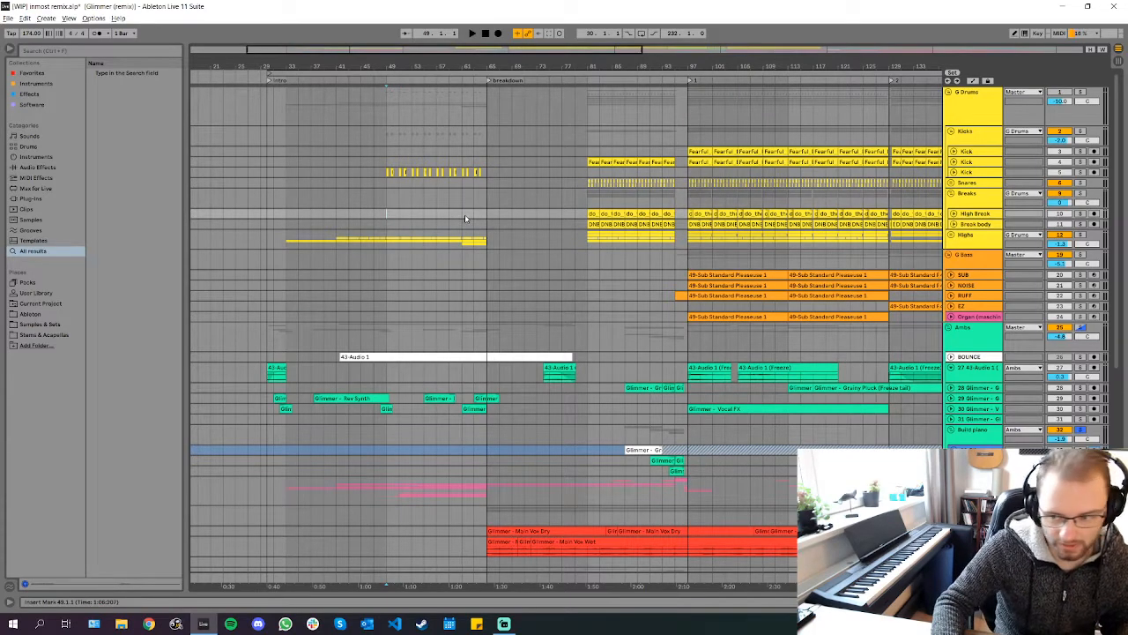
left_click(479, 295)
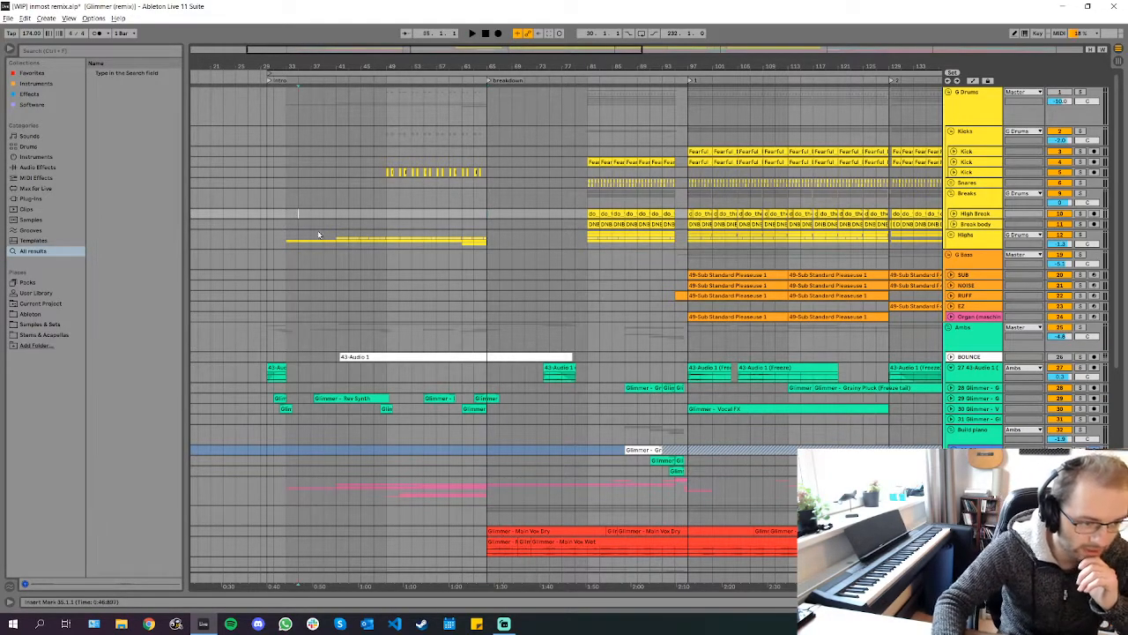
scroll(343, 256, "down", 3)
scroll(383, 291, "up", 3)
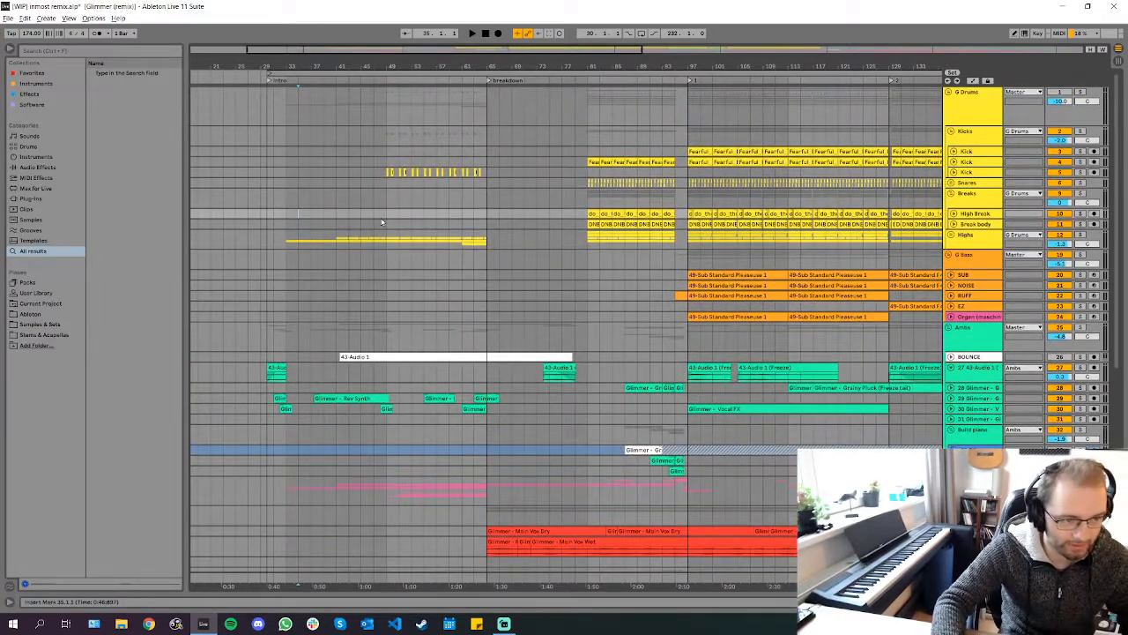
Play the intro from bar 33 while surveying the drums, bass and ambient tracks in the arrangement
scroll(272, 227, "up", 5)
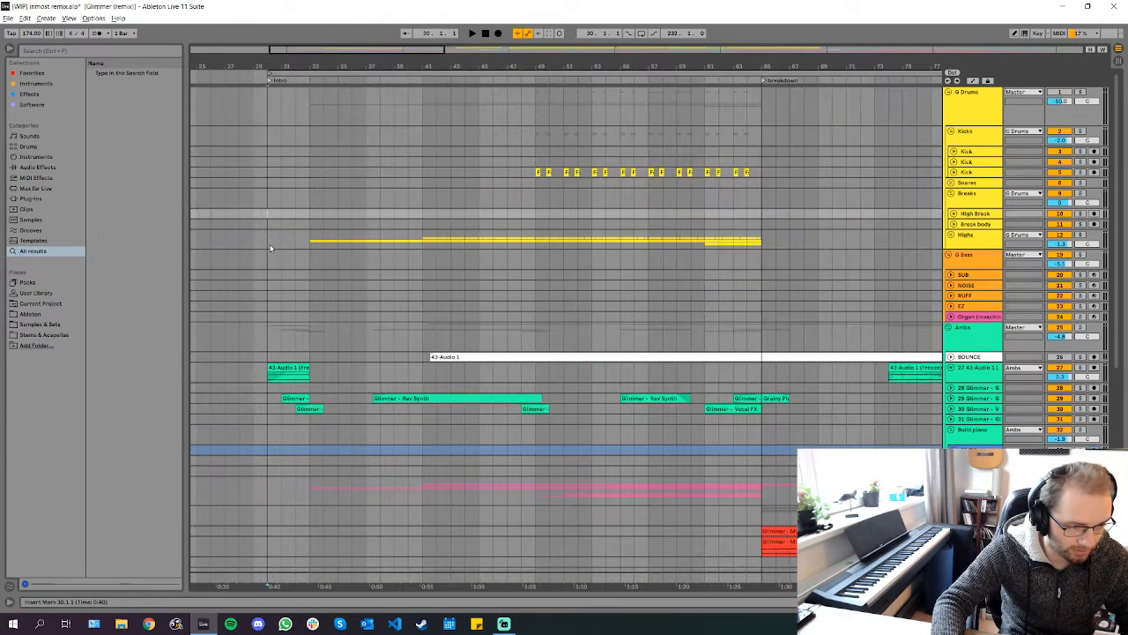
scroll(277, 238, "up", 3)
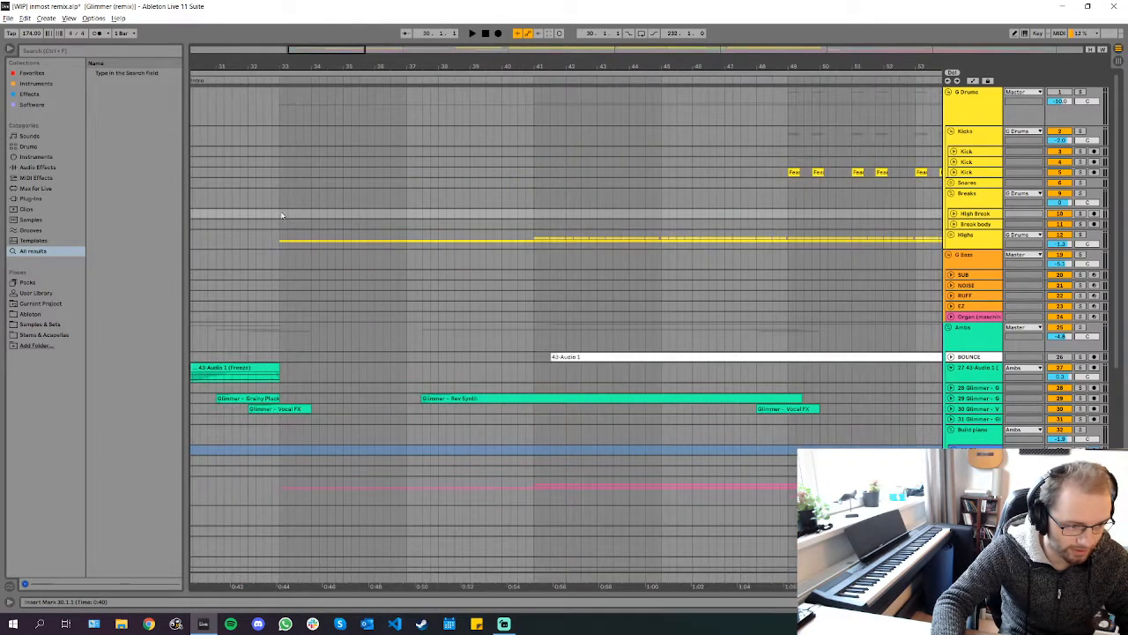
scroll(411, 257, "down", 4)
scroll(420, 262, "down", 5)
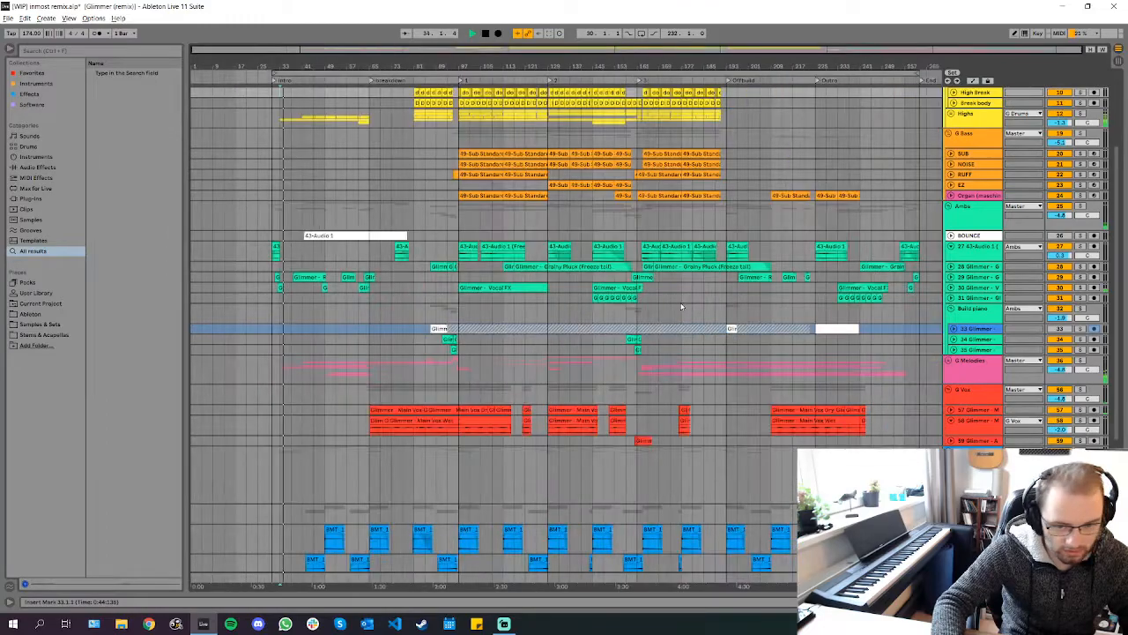
scroll(996, 172, "up", 3)
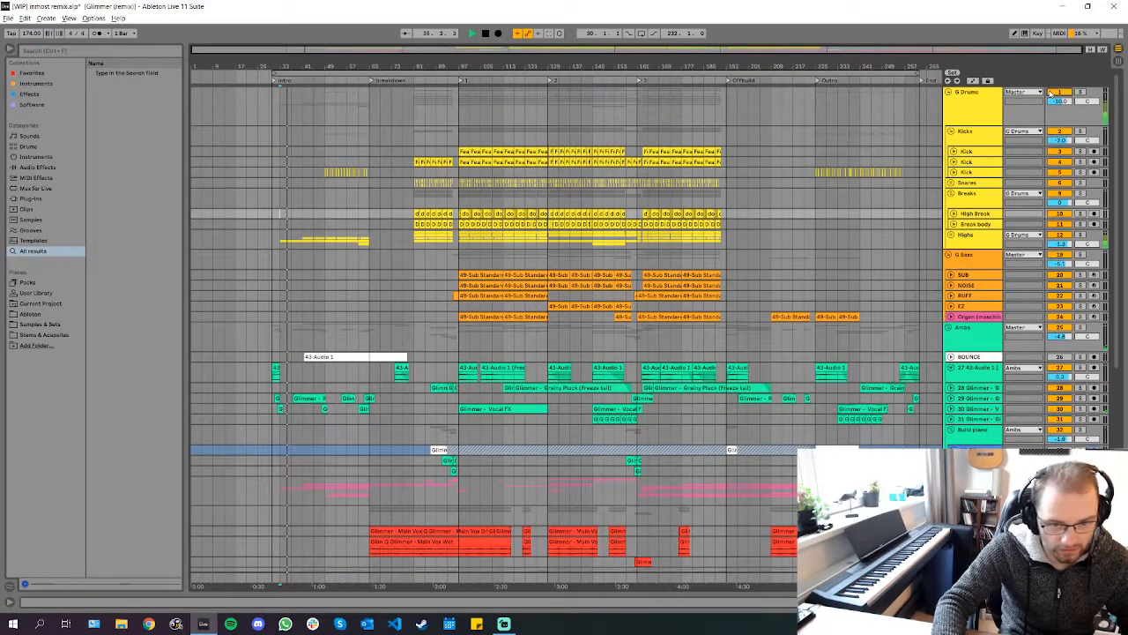
scroll(582, 240, "up", 3)
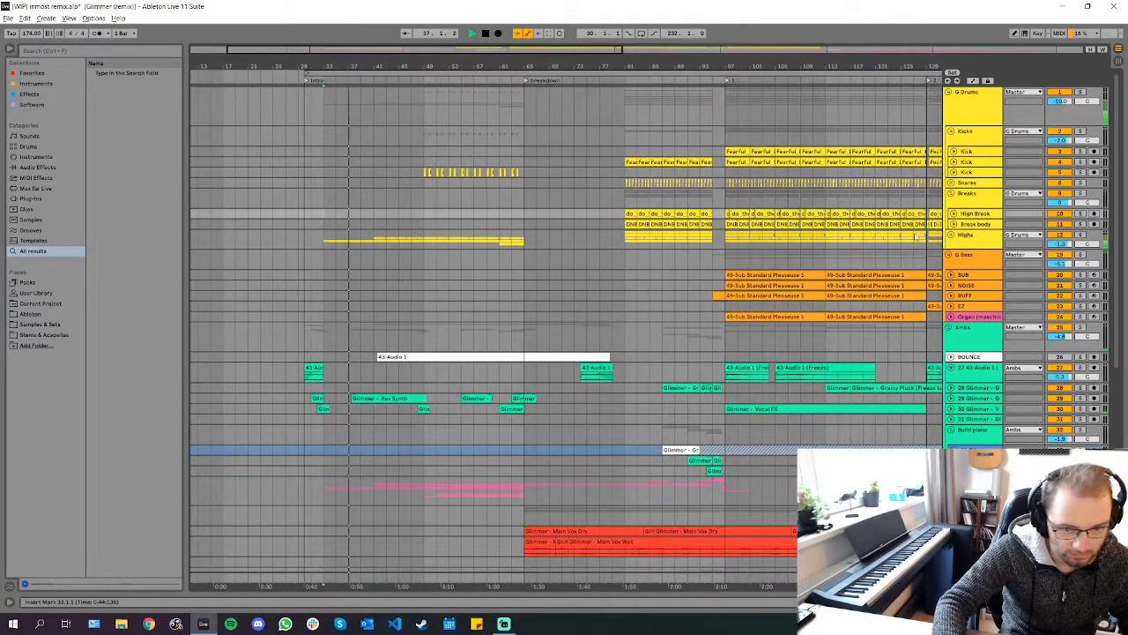
scroll(852, 445, "down", 2)
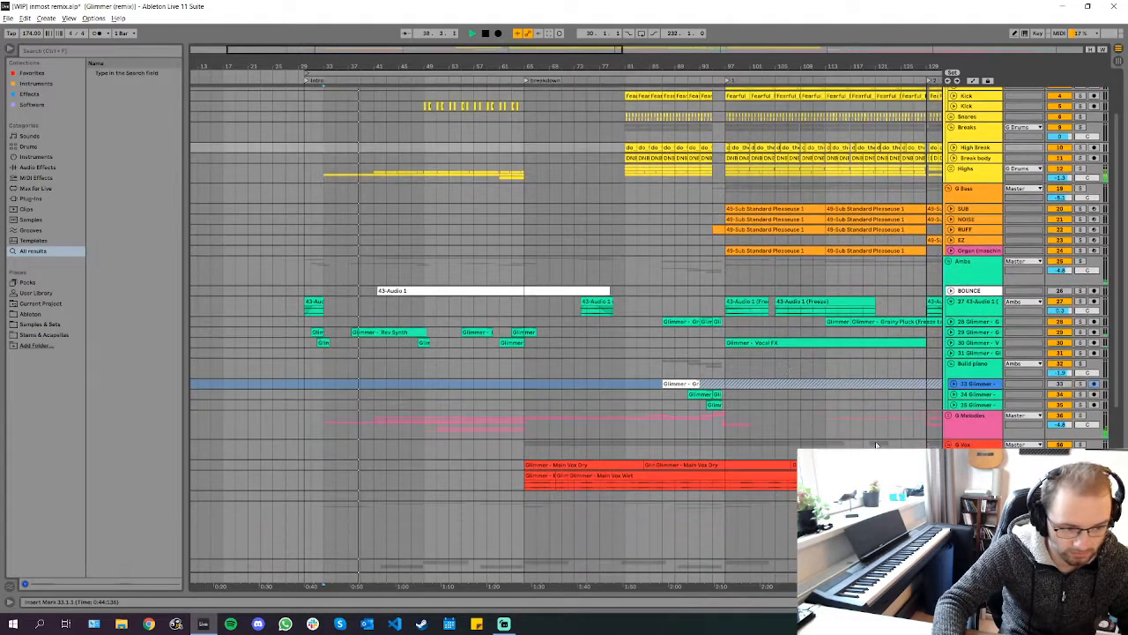
Expand the G Melodies group to show its intro clips and place the playback start at bar 54
scroll(441, 432, "down", 6)
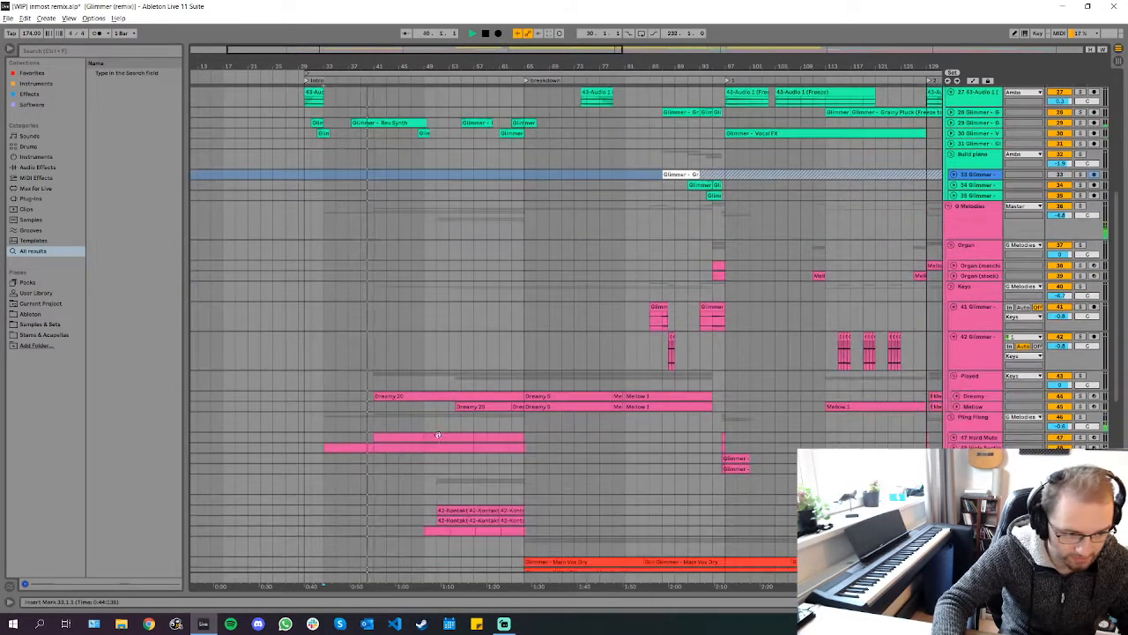
scroll(423, 441, "down", 1)
scroll(333, 443, "up", 3)
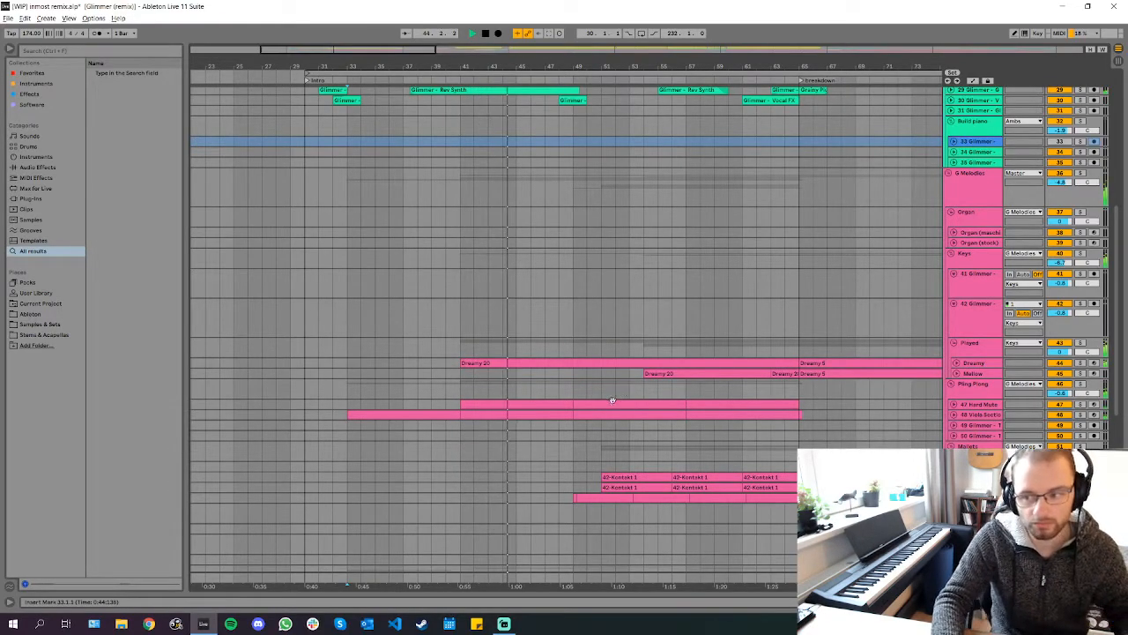
left_click(640, 336)
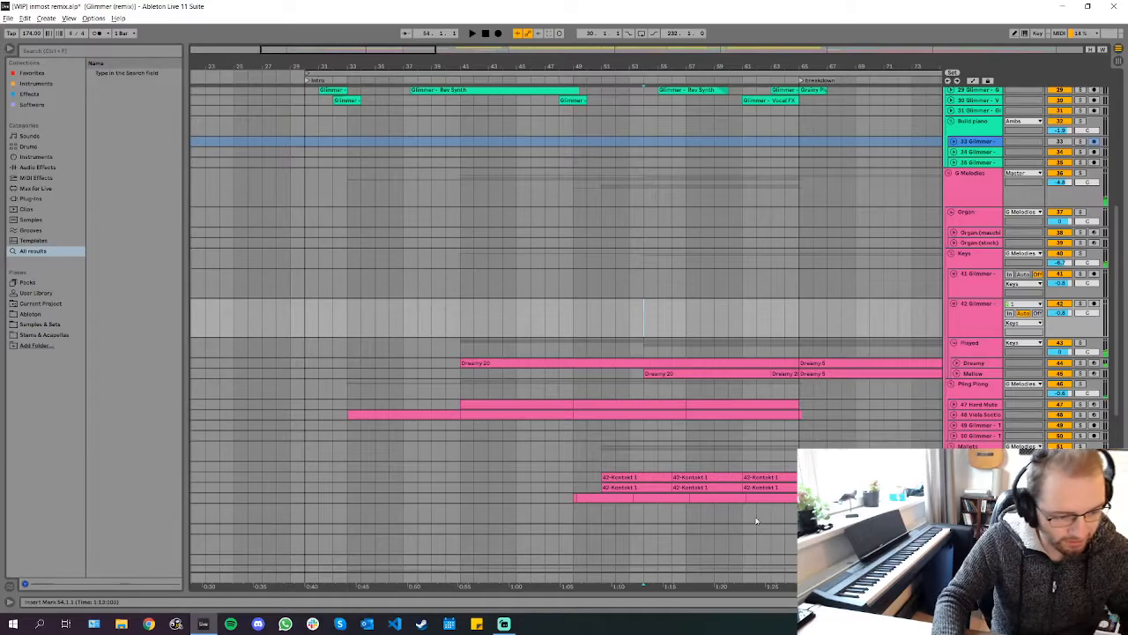
Play the melodic layers from bar 61 into the breakdown and place the playback start at bar 58
scroll(694, 392, "down", 5)
scroll(315, 182, "up", 5)
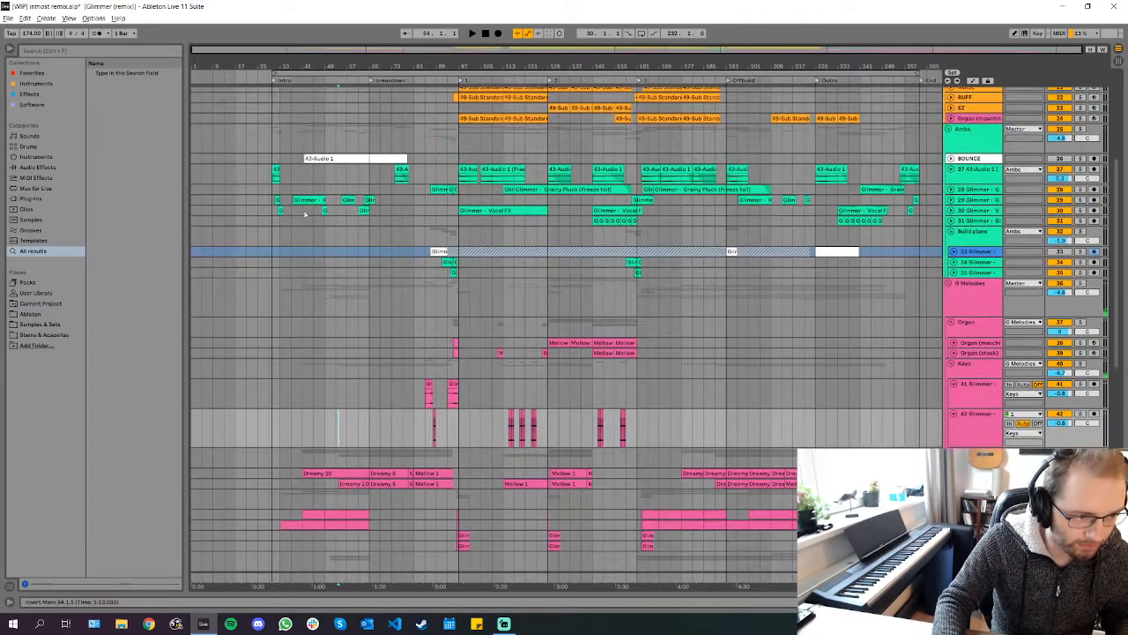
scroll(315, 182, "up", 5)
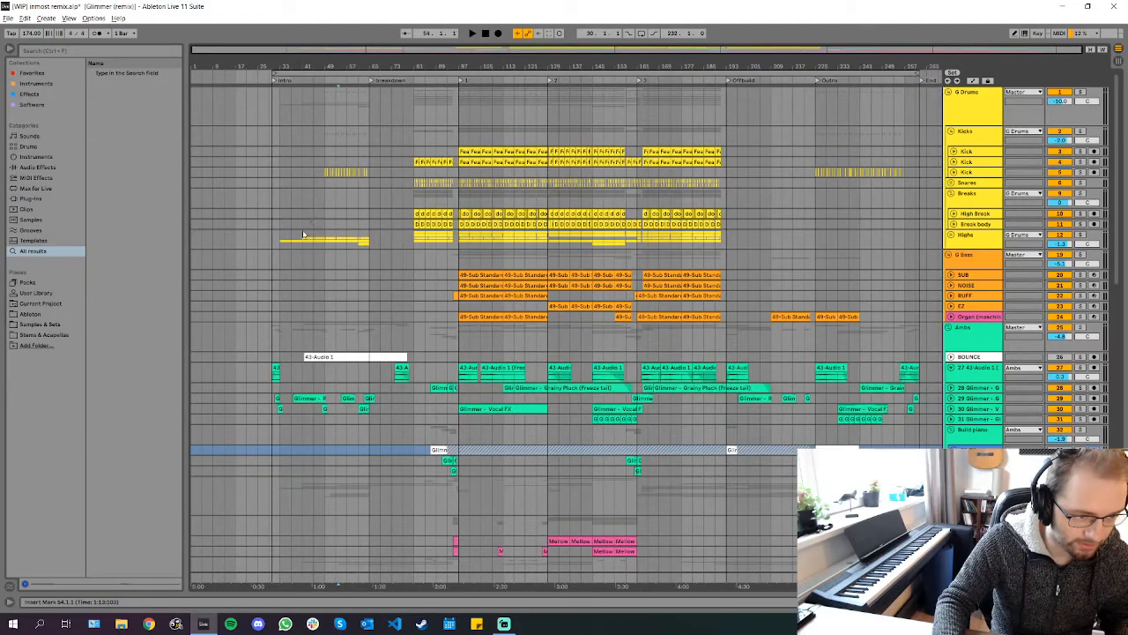
scroll(302, 234, "up", 6)
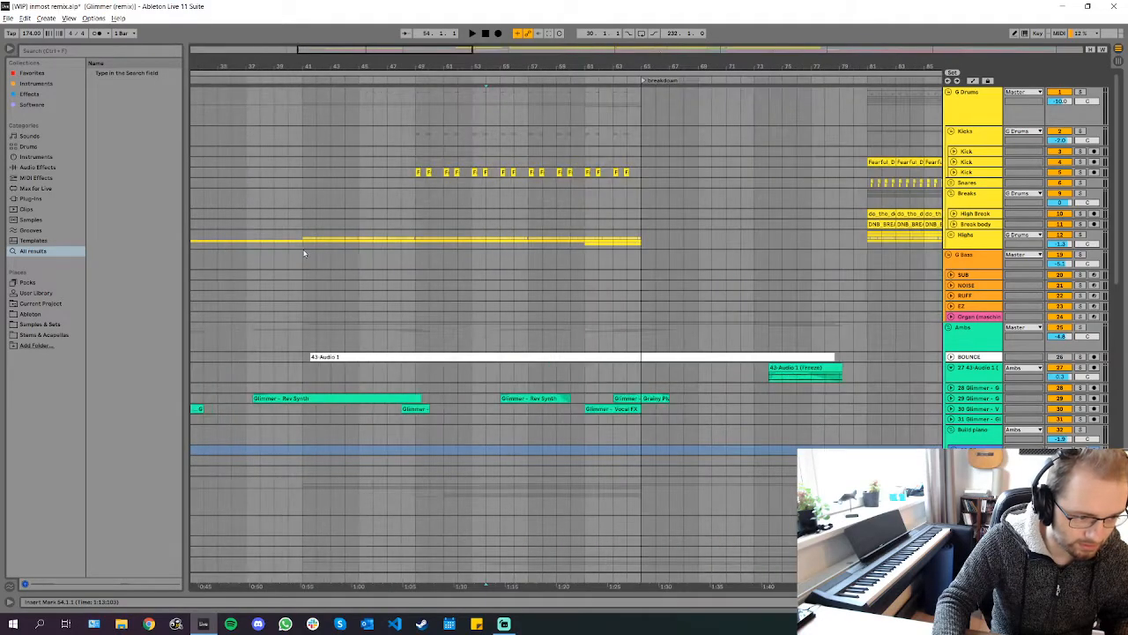
scroll(311, 252, "down", 10)
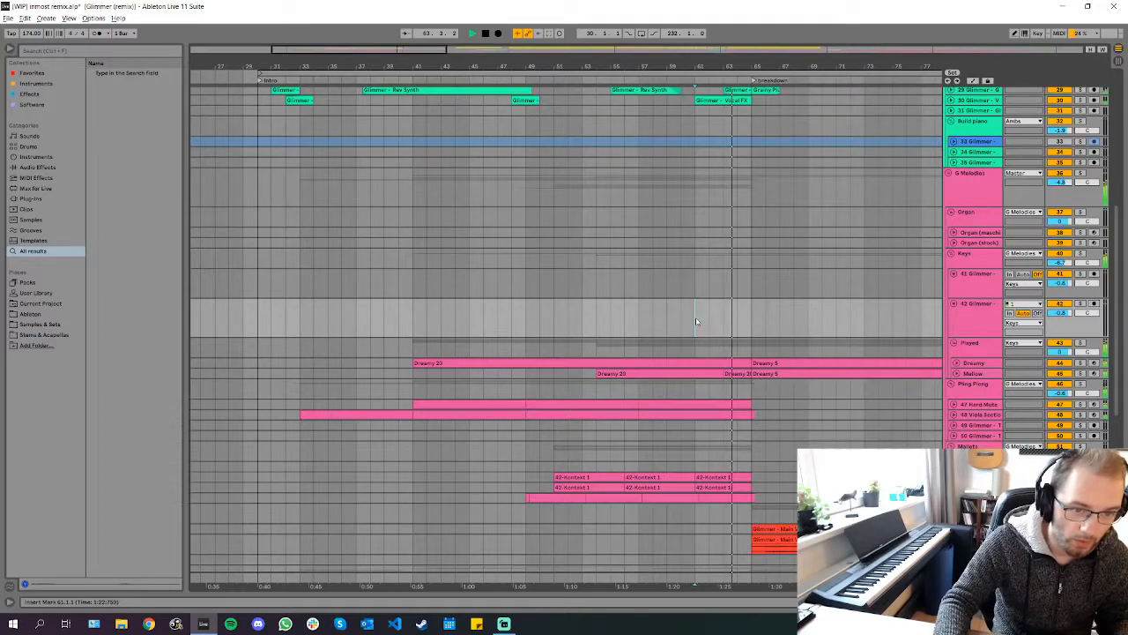
scroll(695, 321, "up", 1)
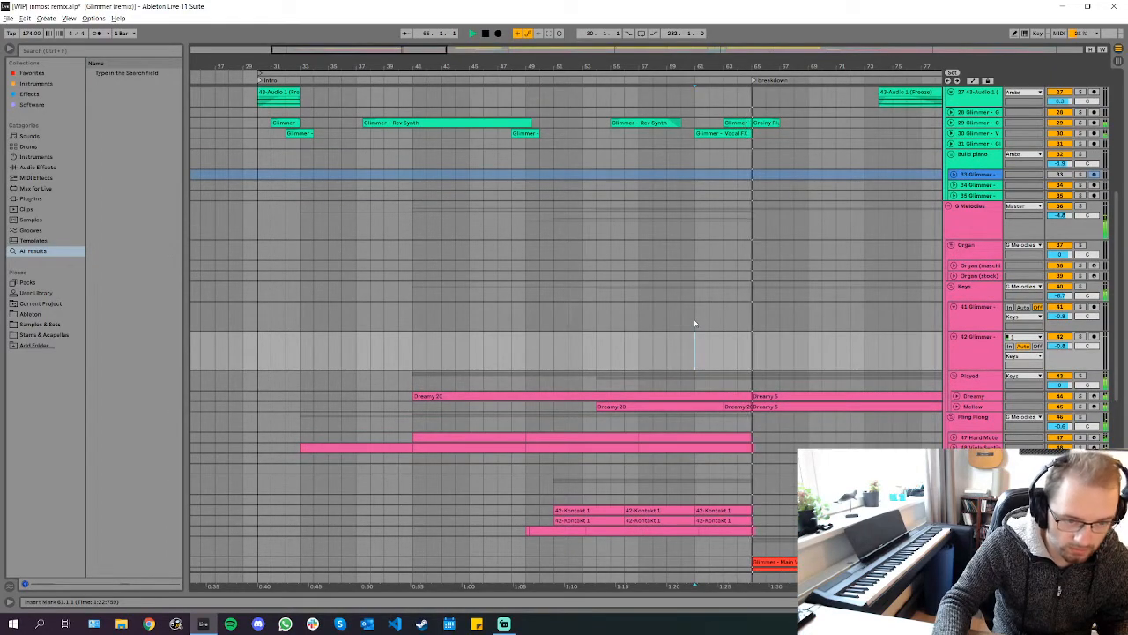
left_click(648, 334)
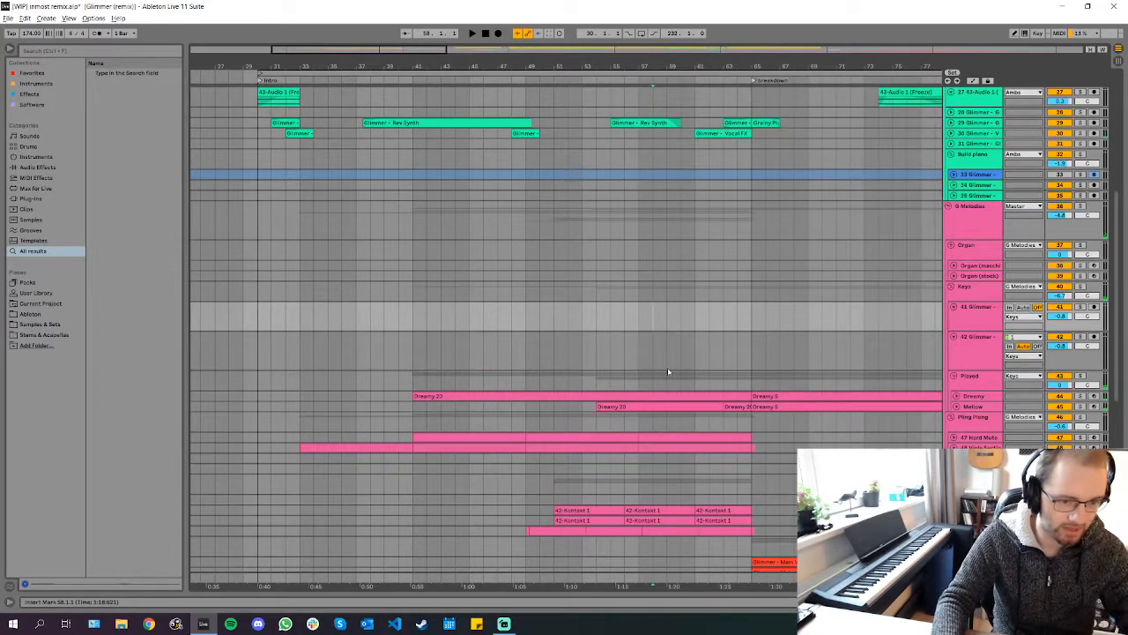
Play the intro from bar 56 and solo the G Drums group
scroll(613, 262, "down", 3)
scroll(353, 388, "up", 5)
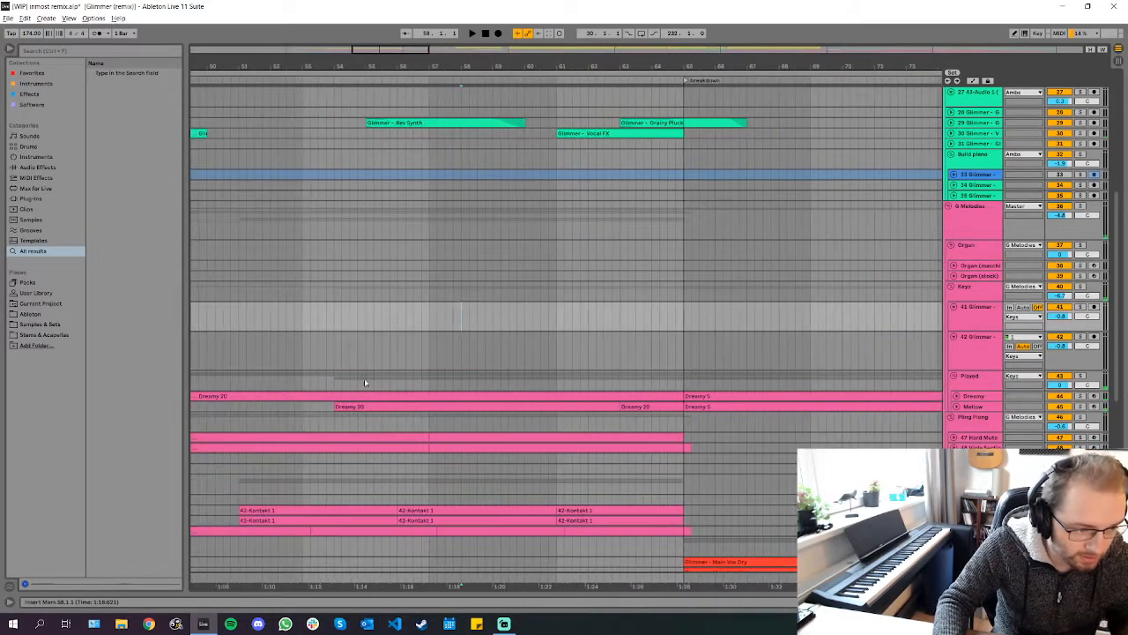
scroll(363, 384, "up", 5)
scroll(531, 276, "down", 1)
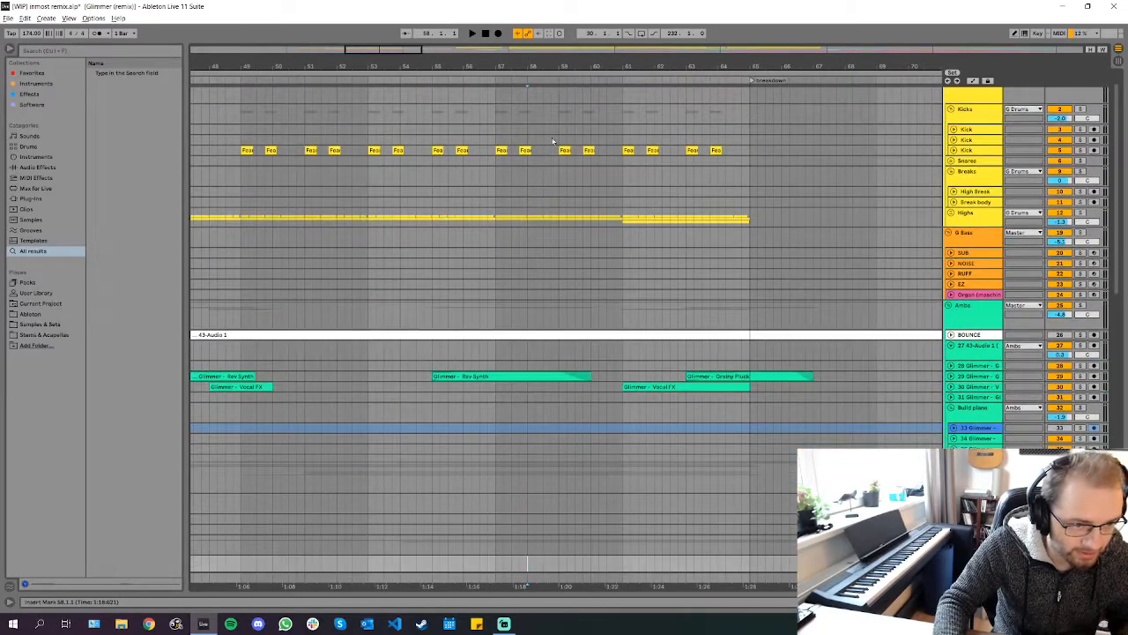
left_click(480, 161)
key("space")
scroll(1096, 106, "up", 1)
left_click(1081, 91)
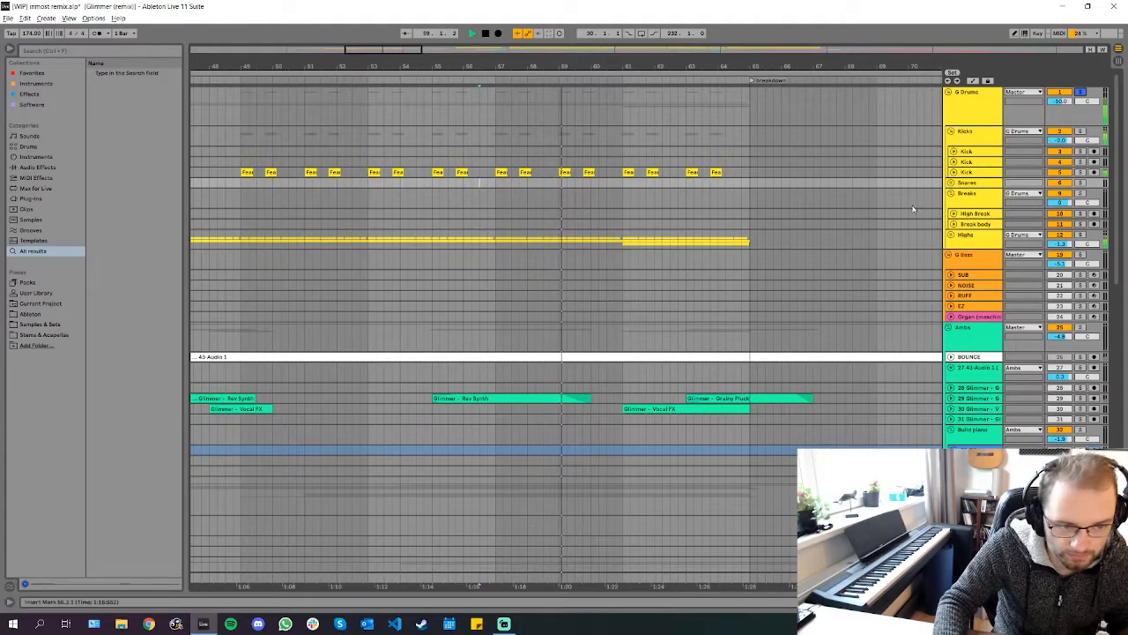
Unfold the third Kick track, play its intro clips from bar 49 and show the track's devices
scroll(441, 168, "down", 5)
scroll(427, 160, "left", 2)
scroll(426, 159, "up", 3)
left_click(369, 162)
scroll(370, 162, "up", 5)
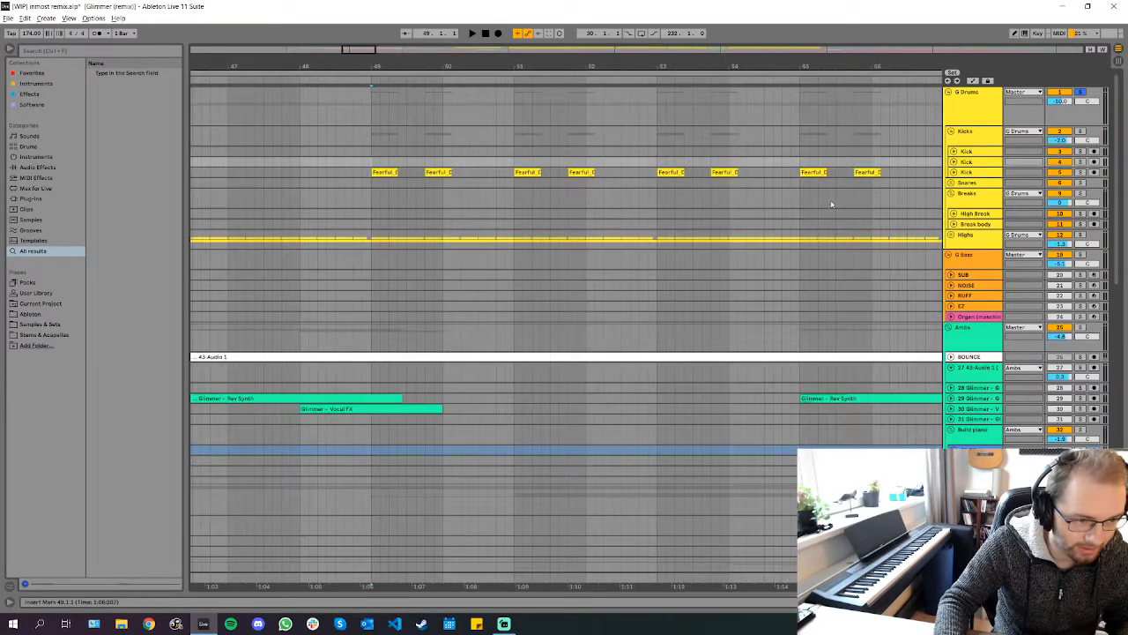
left_click(953, 173)
key("space")
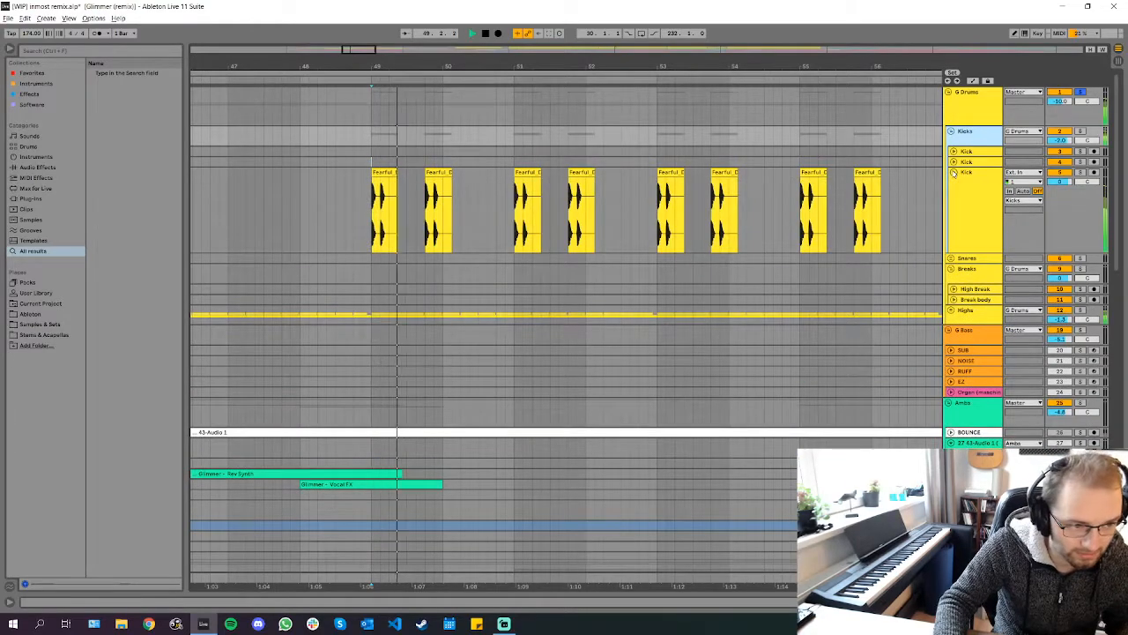
left_click(979, 176)
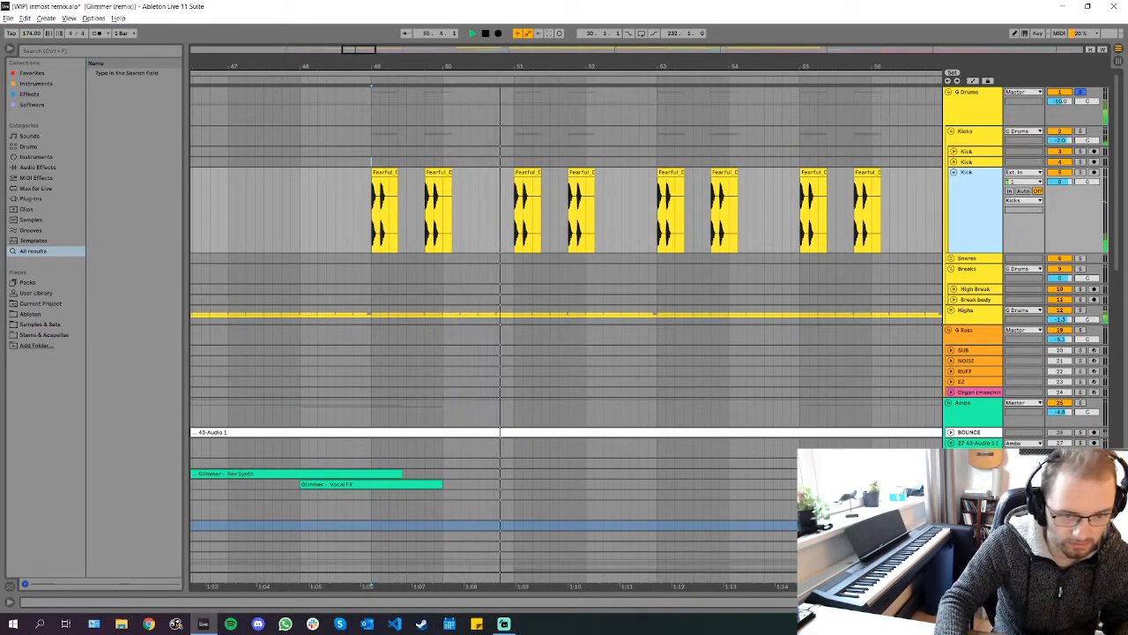
key("shift+Tab")
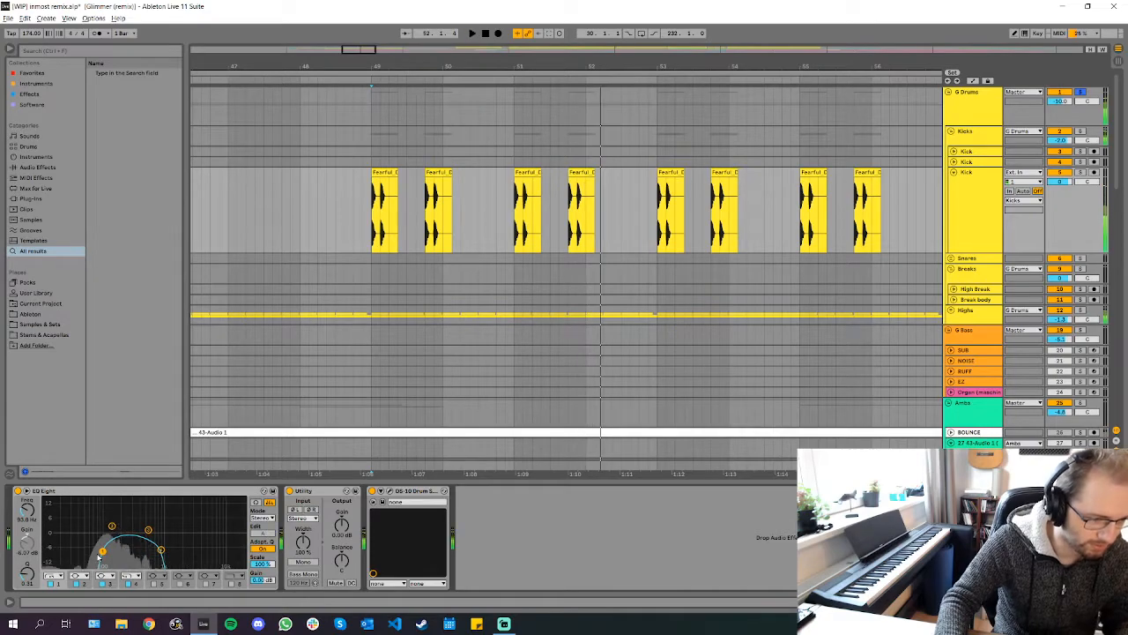
Place the playback start at bar 33 and expand the Highs group to show the hat and ride tracks
scroll(421, 205, "down", 5)
scroll(959, 313, "down", 5)
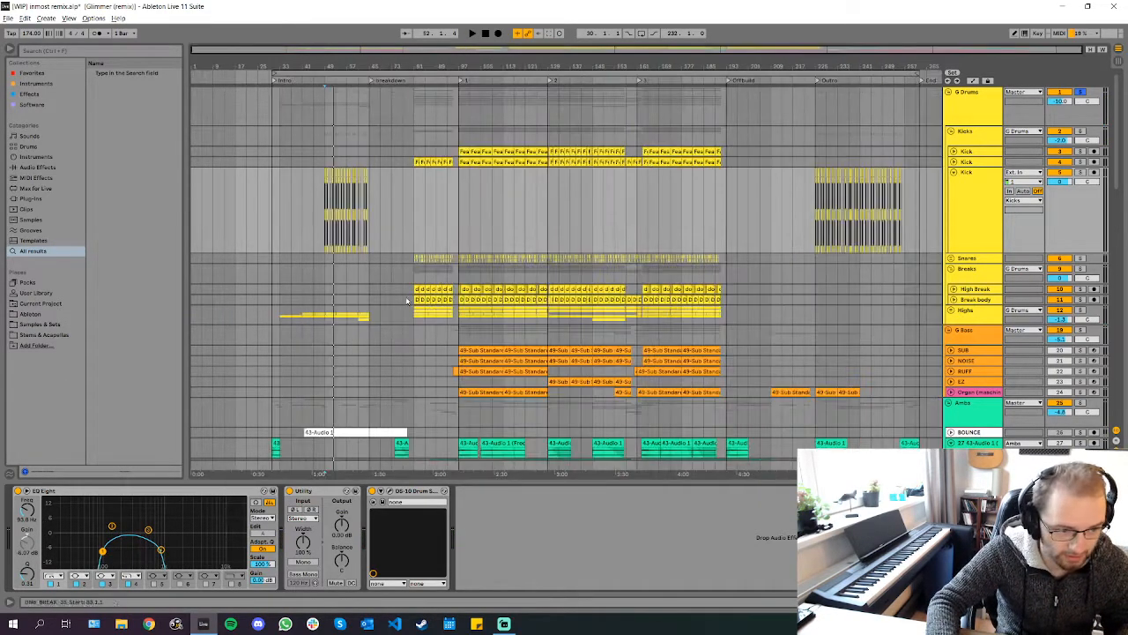
scroll(279, 300, "up", 3)
left_click(280, 300)
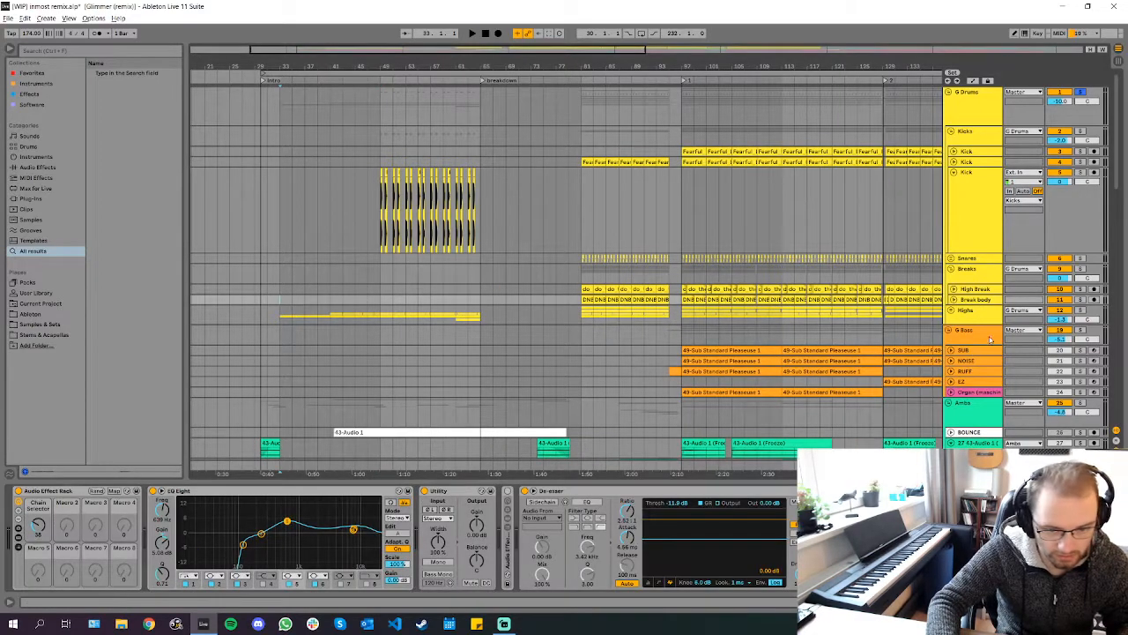
left_click(953, 310)
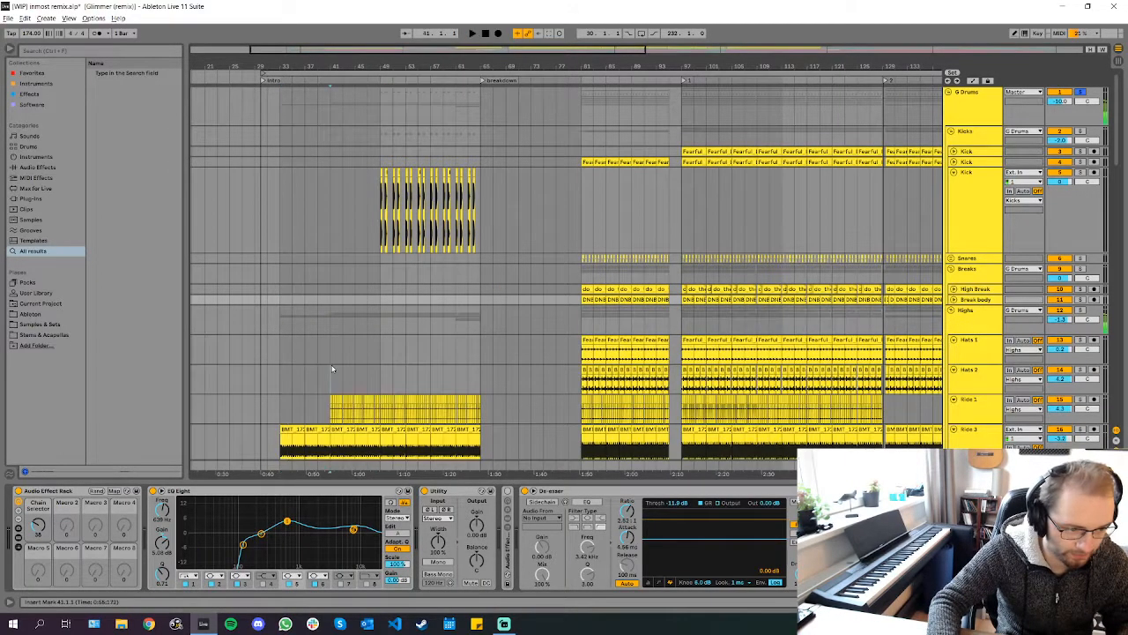
Audition the intro's ride layers in the soloed drums from bar 41 and from bar 49
left_click(333, 369)
scroll(348, 362, "down", 2)
key("space")
key("space")
left_click(381, 323)
key("space")
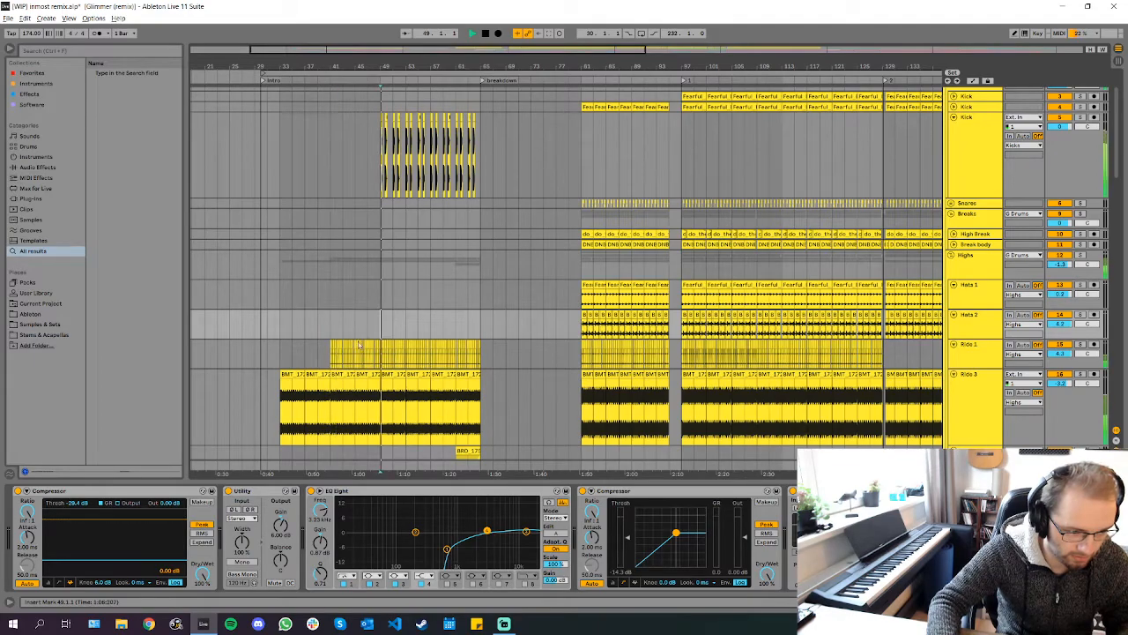
scroll(345, 348, "up", 5)
key("space")
Open the Ride 3 clip at bar 45 and compare its warp settings with the clips at bars 41 and 33
double_click(547, 373)
scroll(476, 246, "down", 6)
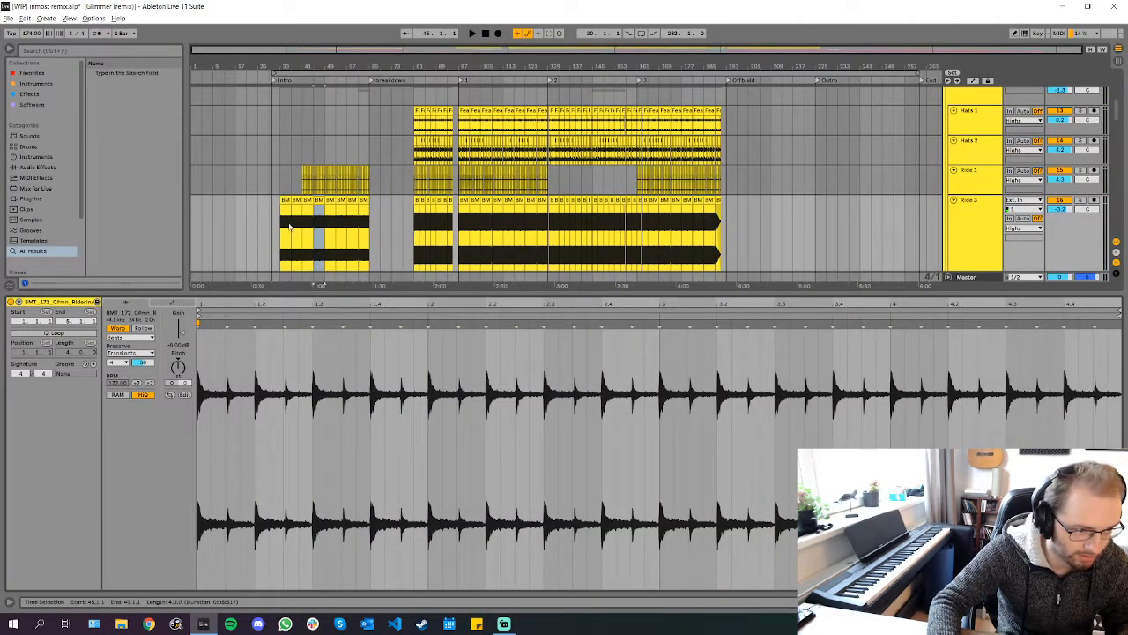
left_click(304, 210)
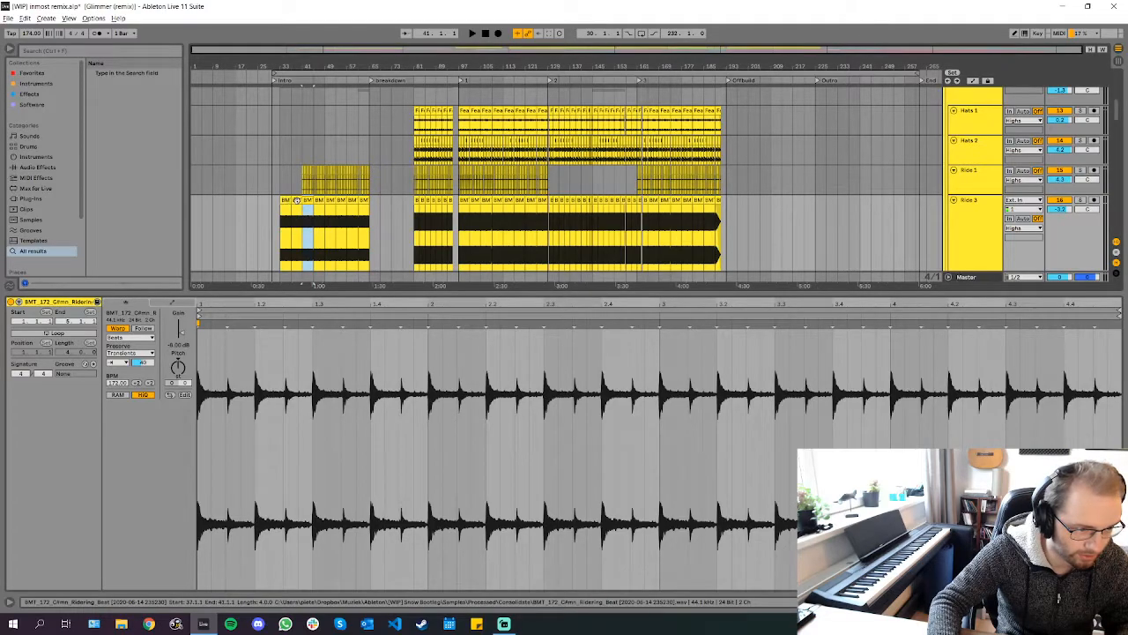
left_click(285, 201)
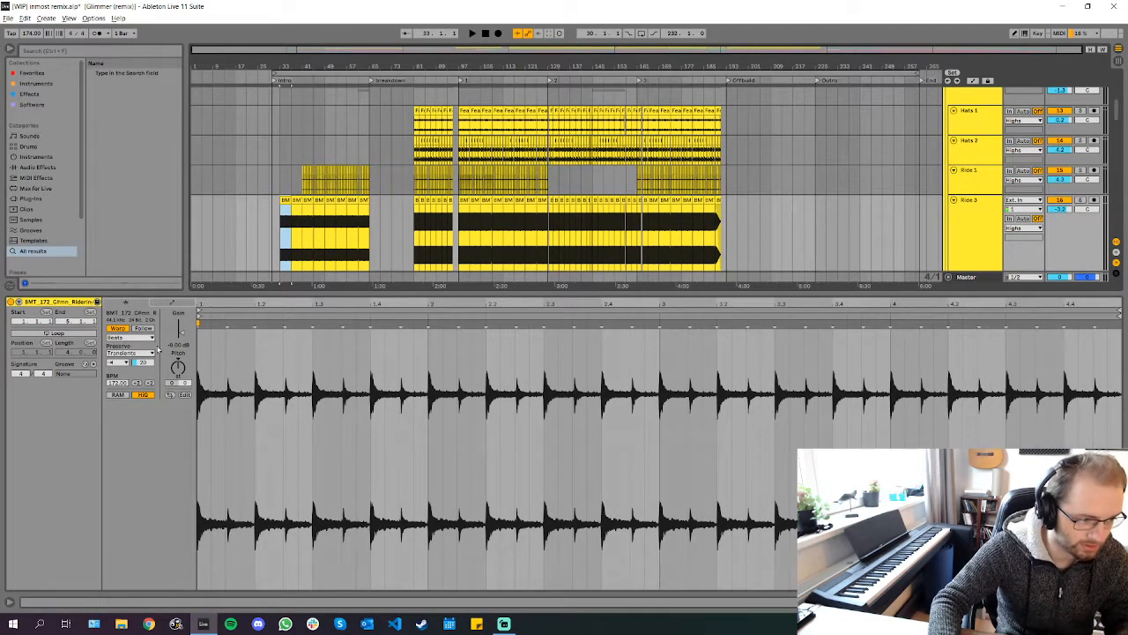
scroll(278, 247, "up", 4)
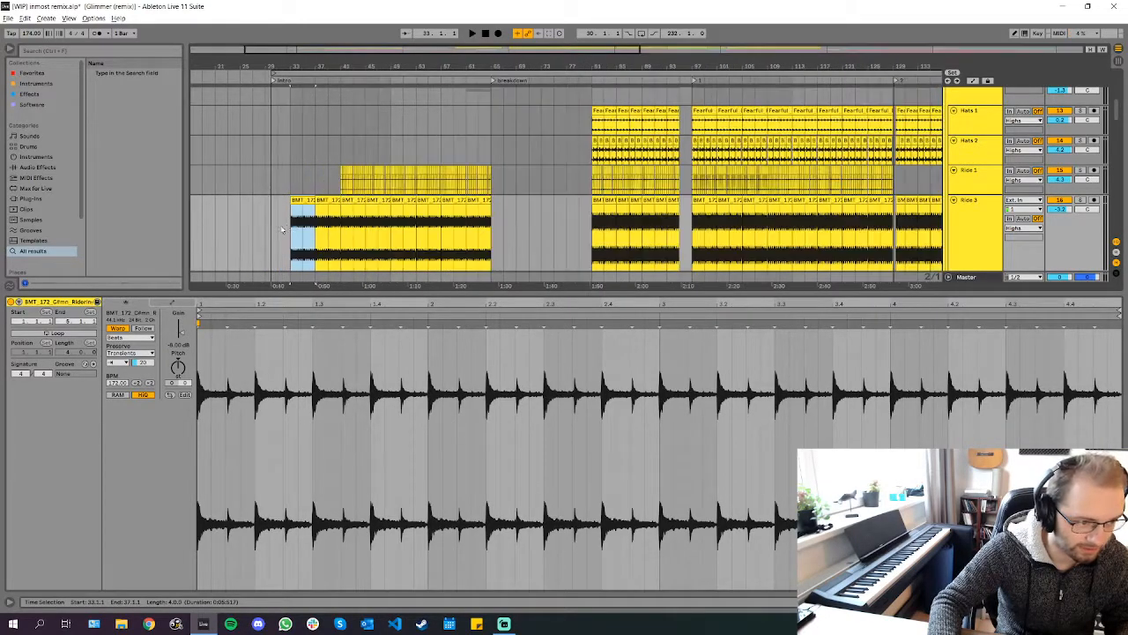
Play the Ride 3 clips from bar 33 and from bar 49 to compare their transient decay
left_click(297, 225)
key("space")
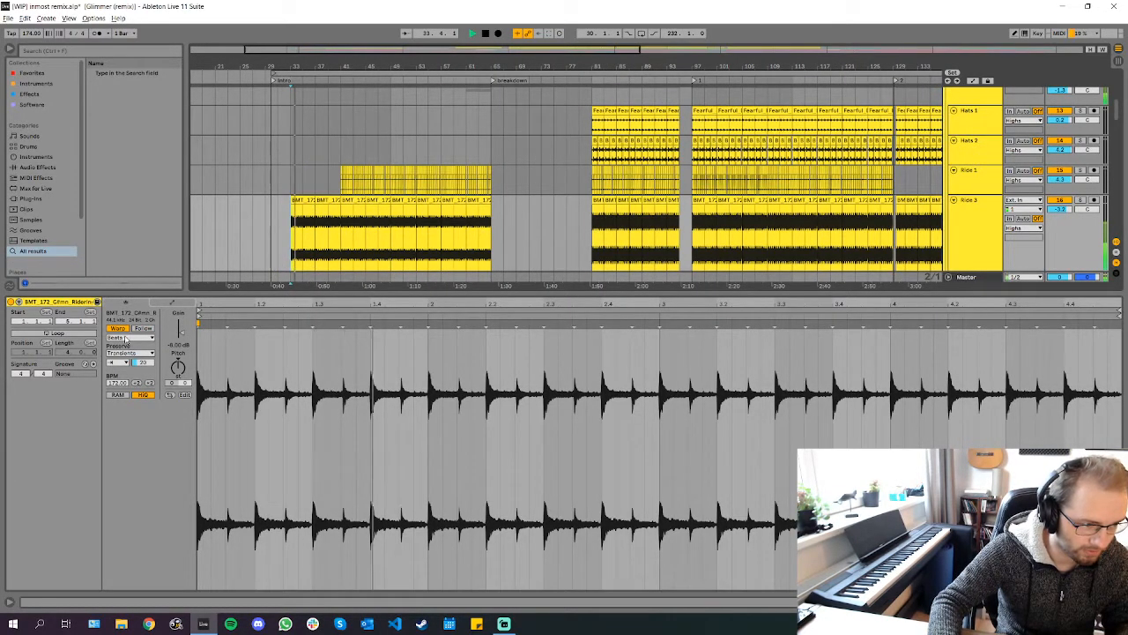
left_click(328, 200)
key("space")
key("space")
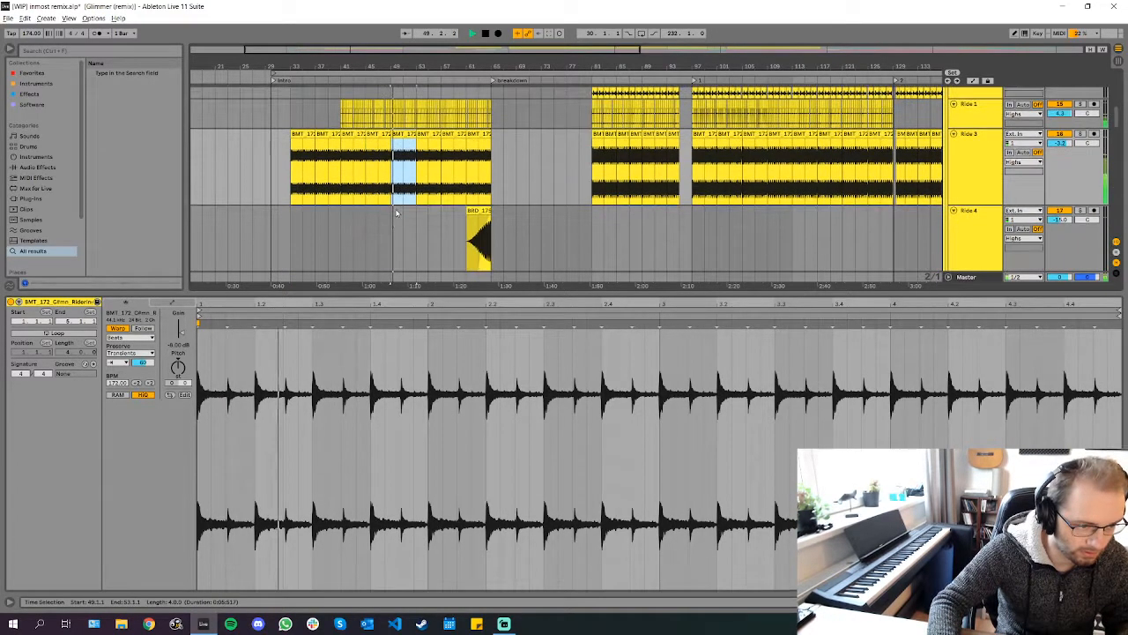
key("space")
Show the automation lanes and display the ValhallaRoom mix automation on the Ride 3 track
scroll(852, 223, "up", 2)
key("a")
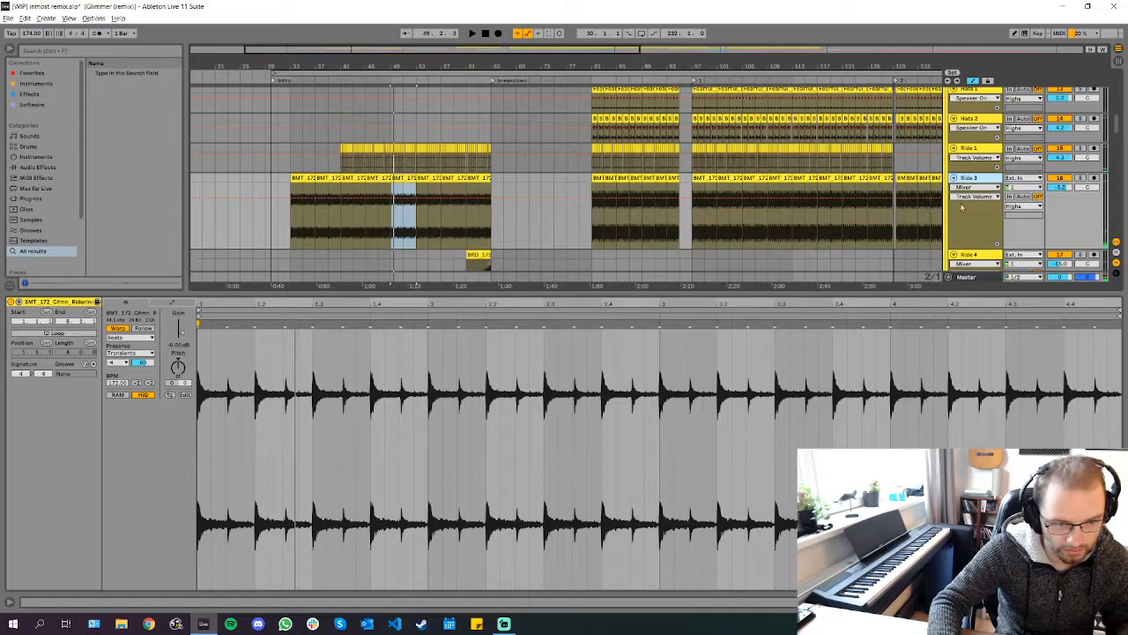
scroll(862, 217, "down", 2)
left_click(971, 155)
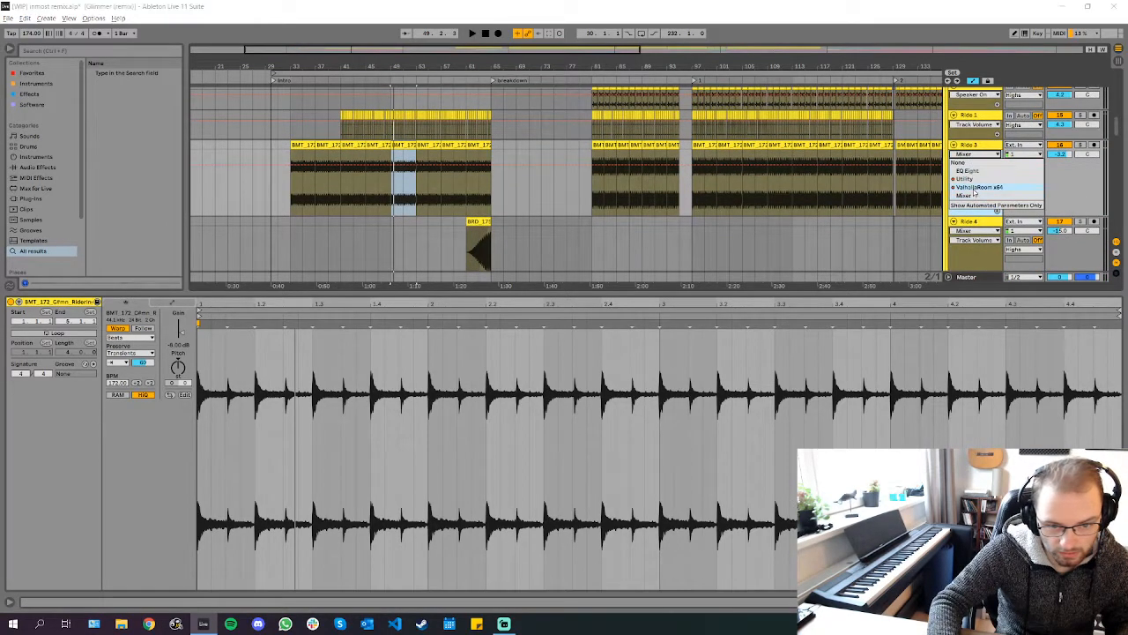
left_click(975, 190)
left_click(970, 164)
left_click(972, 184)
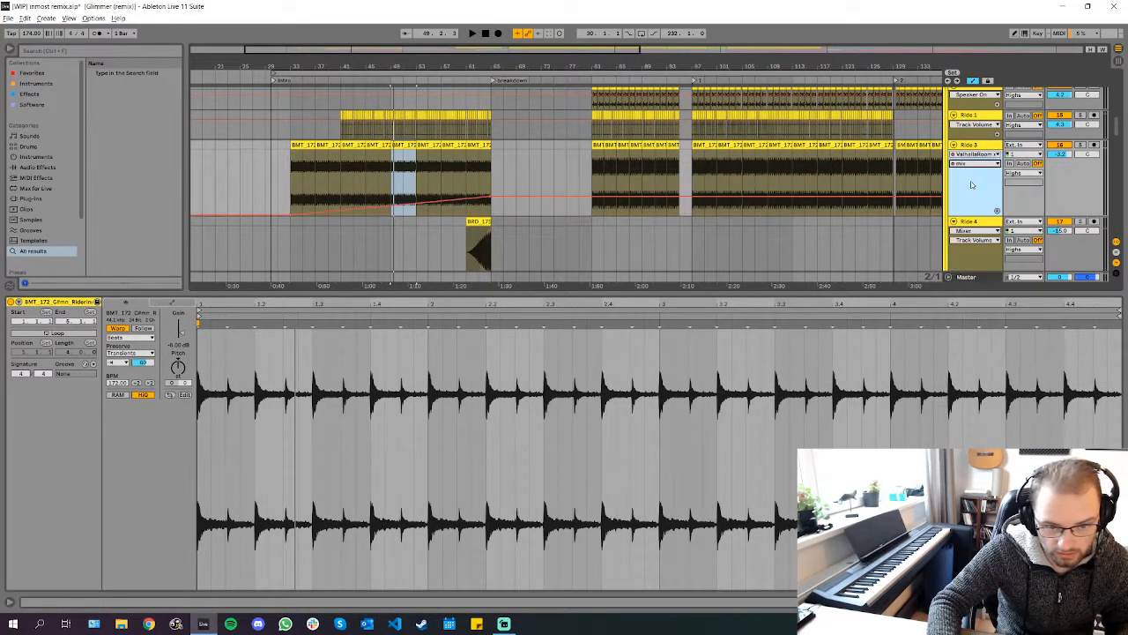
Play the rides from bar 37 and display the Utility Gain automation on the Ride 1 track
left_click(316, 185)
key("space")
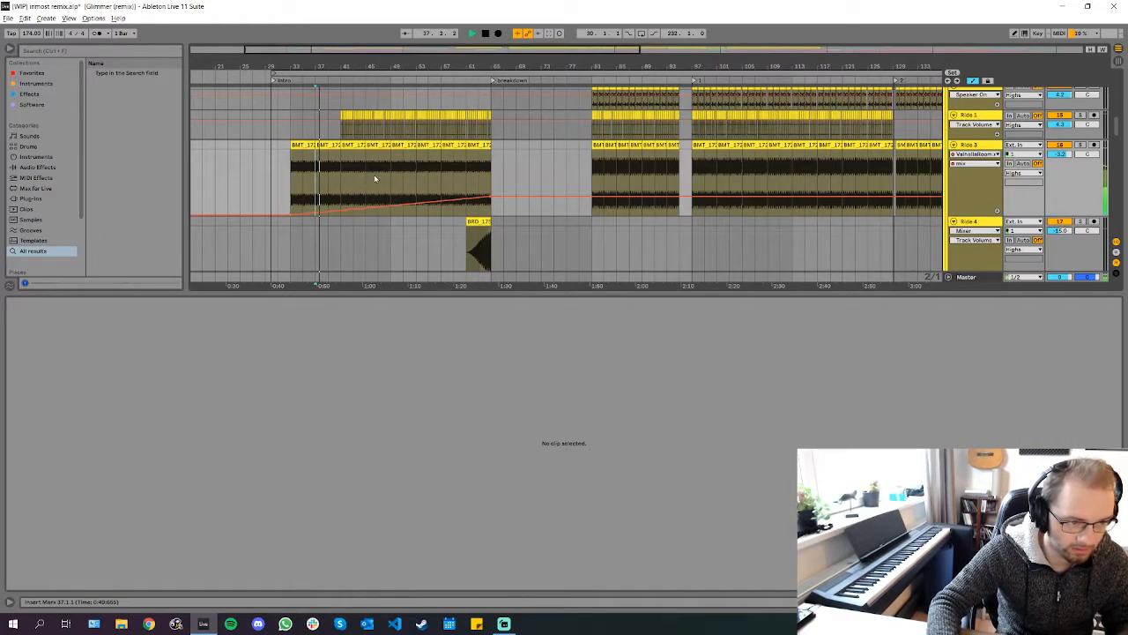
left_click_drag(973, 136, 972, 165)
left_click(982, 126)
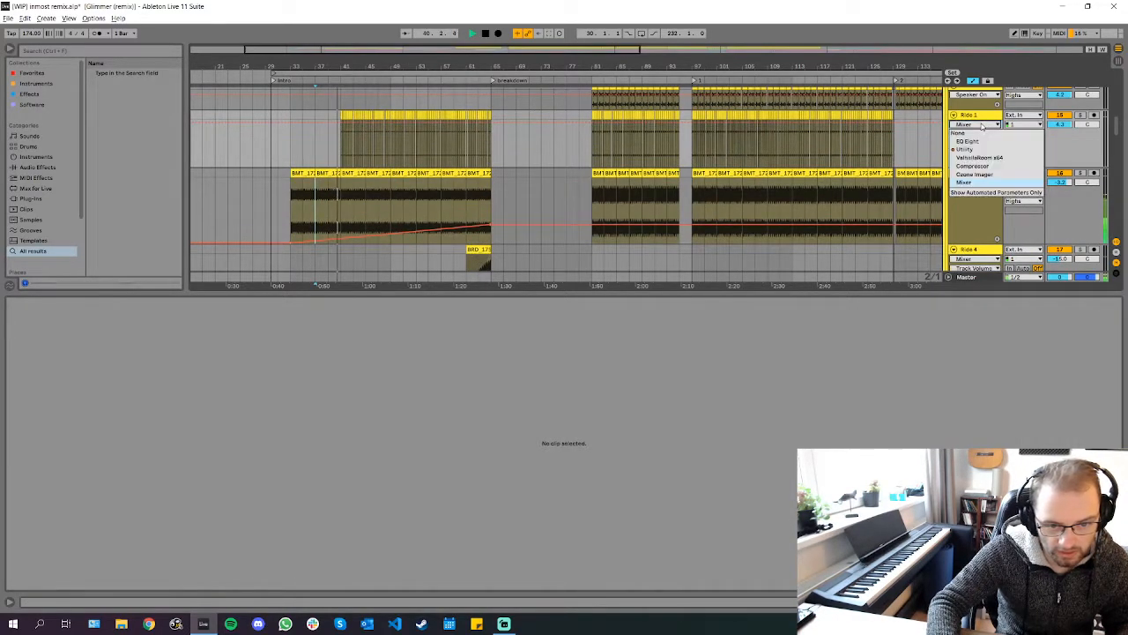
left_click(963, 157)
left_click(977, 126)
left_click(970, 152)
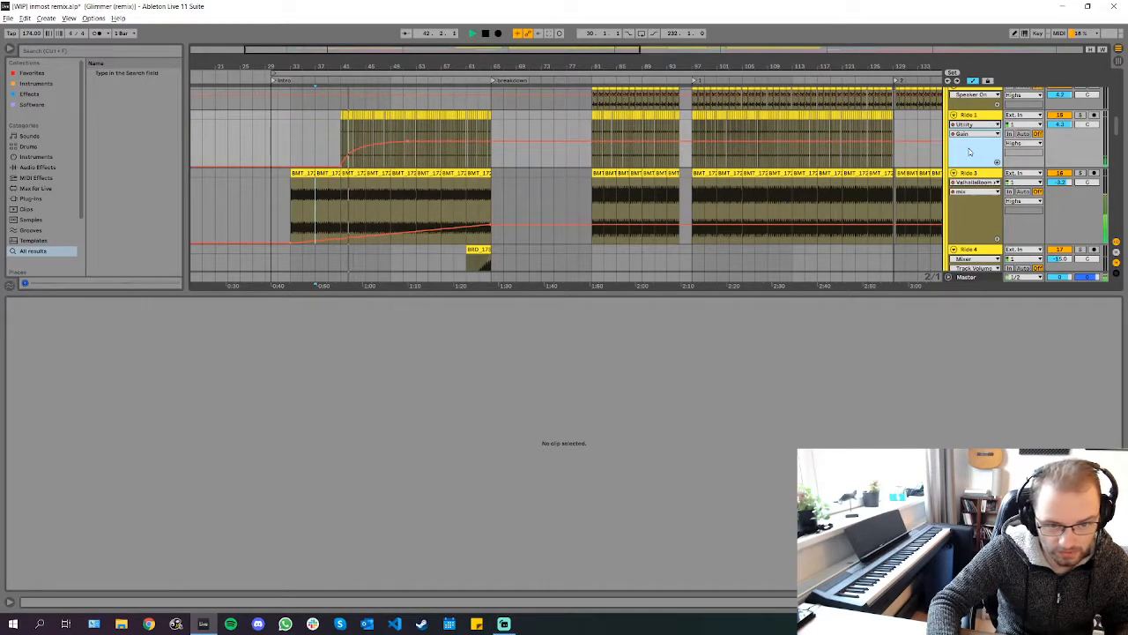
Solo the Ride 1 track and play it from bar 55
left_click(1082, 116)
left_click(429, 126)
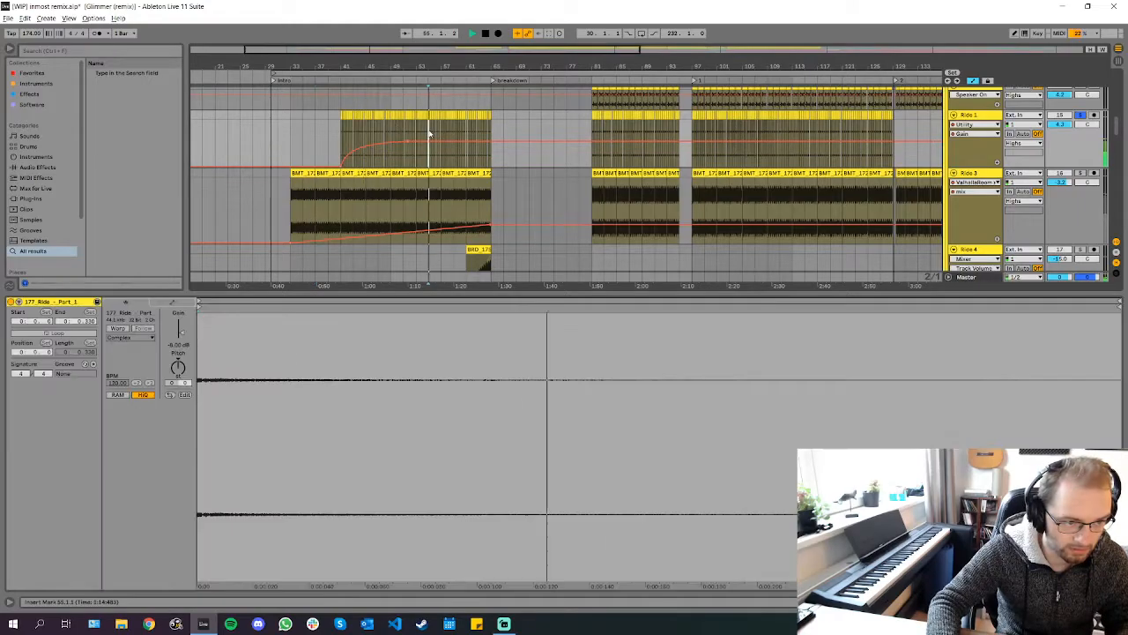
scroll(569, 205, "down", 2)
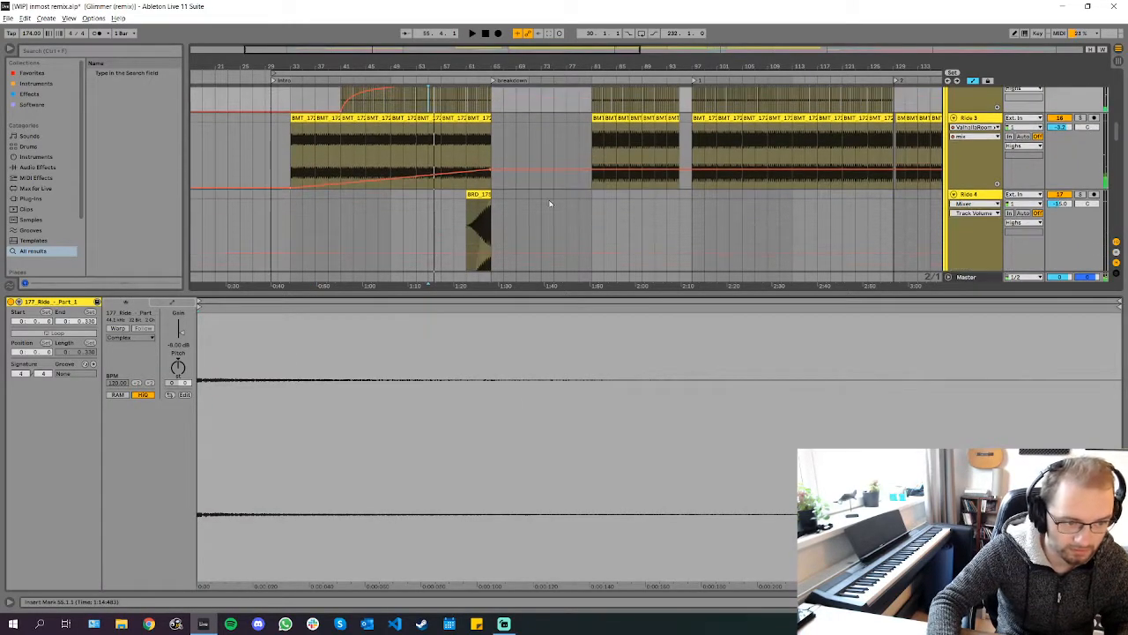
Hide the automation lanes and audition the soloed Ride 4 reversed shaker clip at bar 61
left_click(474, 192)
scroll(516, 209, "down", 5)
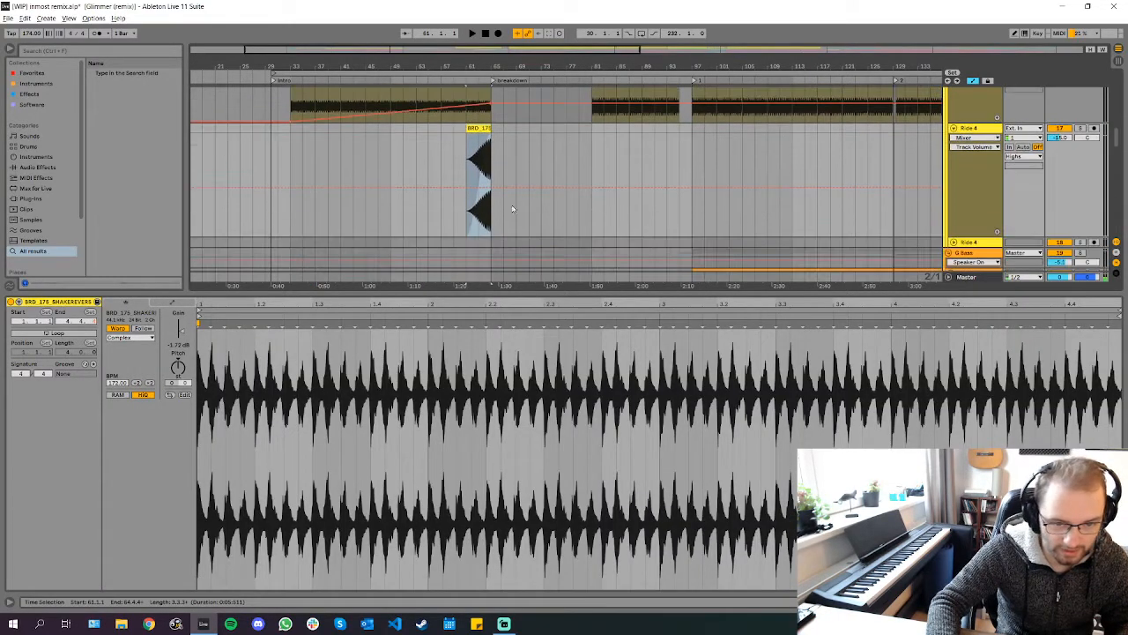
key("a")
scroll(500, 207, "up", 4)
scroll(398, 213, "down", 1)
scroll(398, 211, "down", 2)
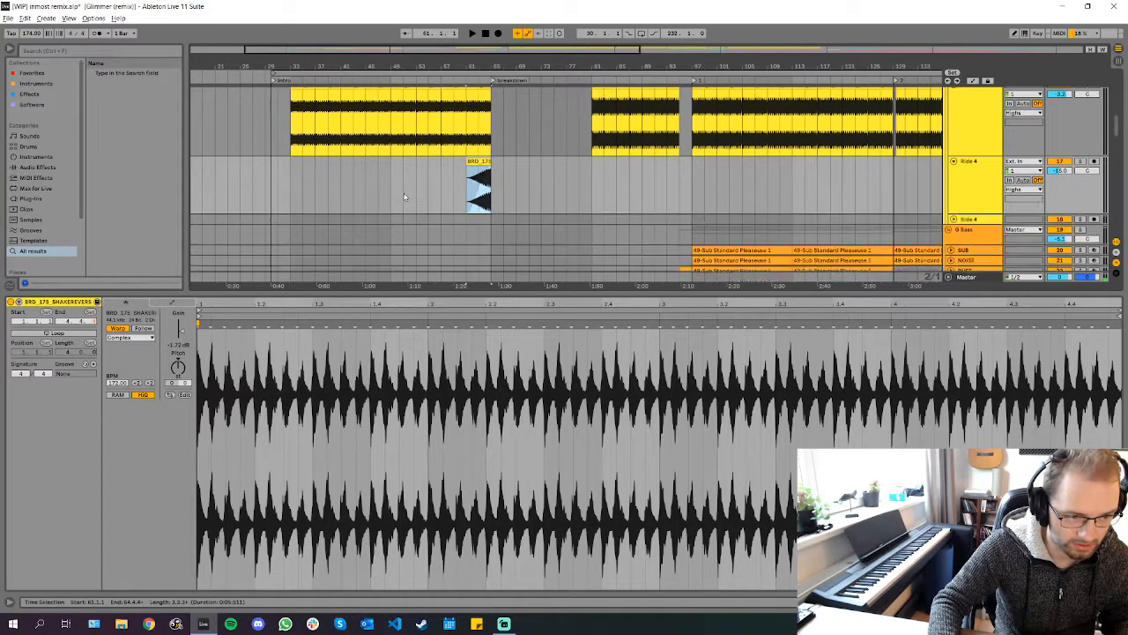
left_click(1081, 163)
key("space")
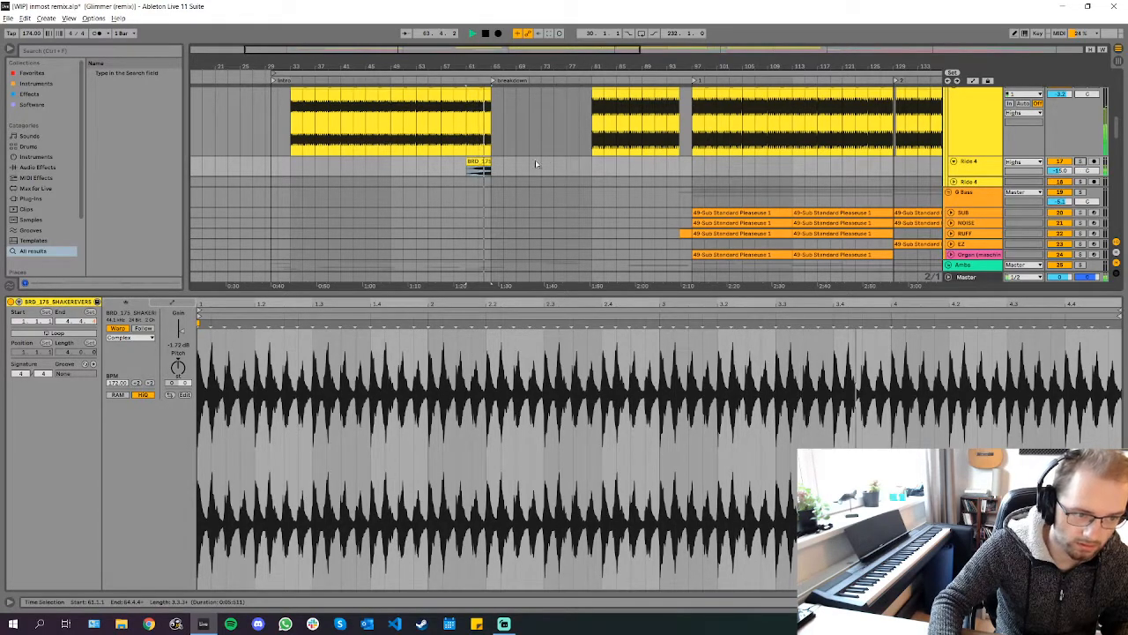
left_click(453, 166)
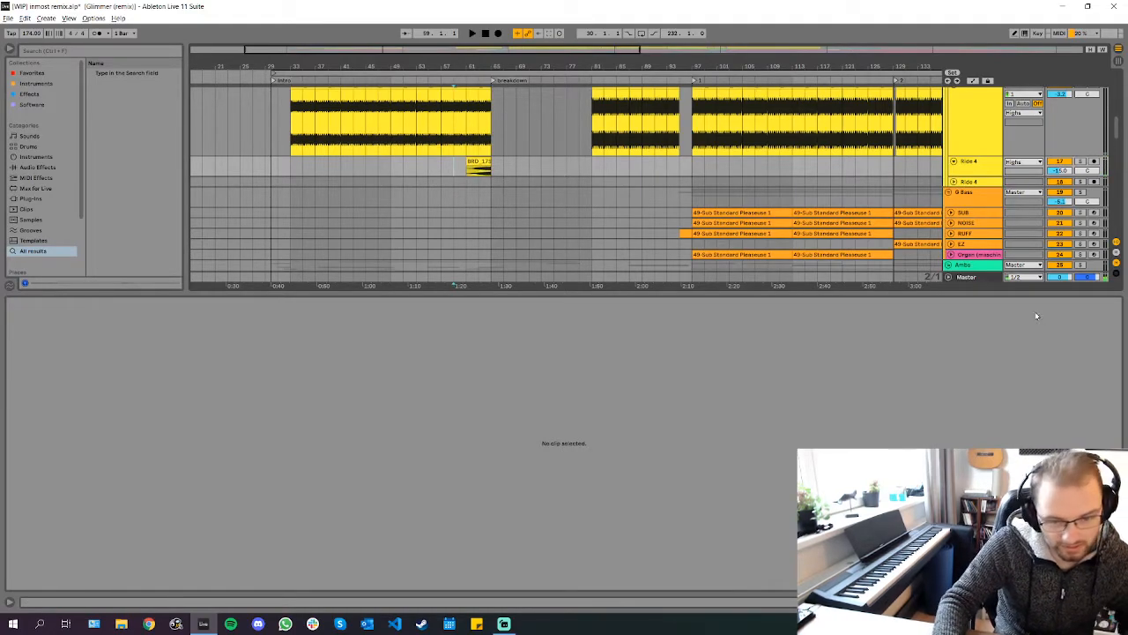
Enlarge the arrangement area and play the frozen 43-Audio 1 ambience clip at the start of the intro
left_click_drag(1007, 294, 1008, 483)
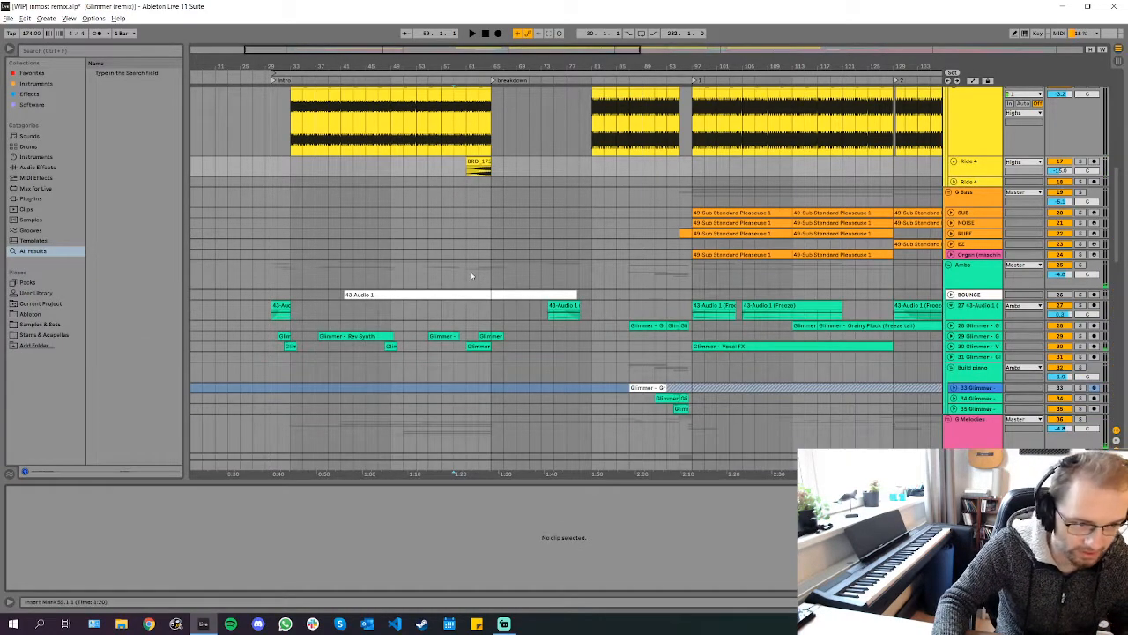
scroll(459, 269, "up", 4)
scroll(427, 280, "down", 1)
scroll(396, 291, "down", 8)
scroll(396, 285, "up", 4)
scroll(265, 173, "up", 5)
left_click(318, 165)
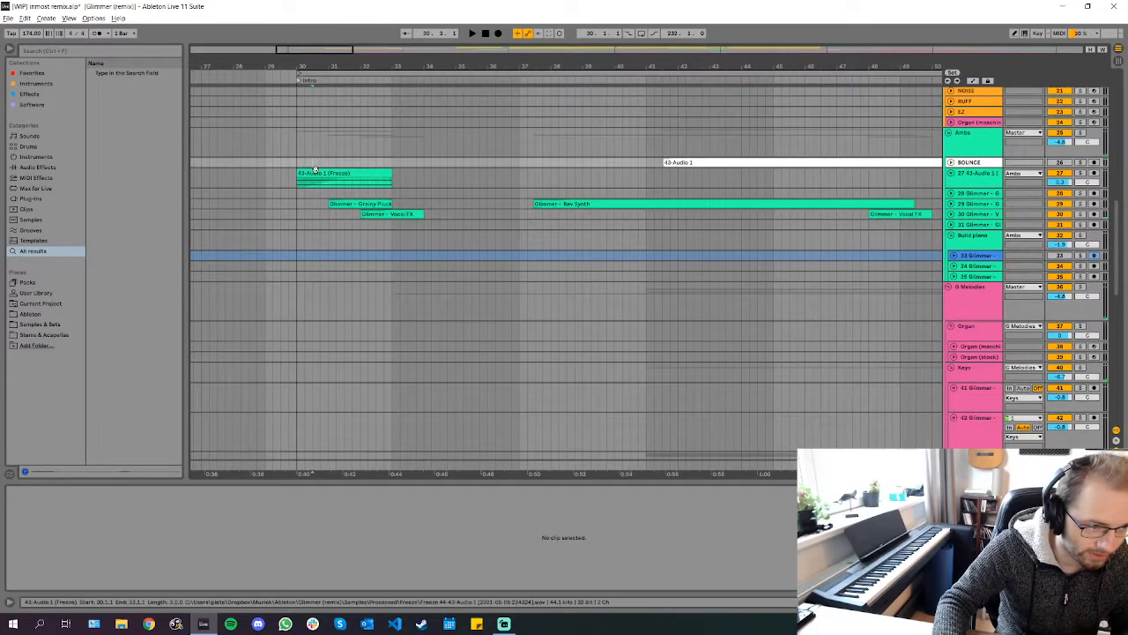
left_click(320, 172)
key("space")
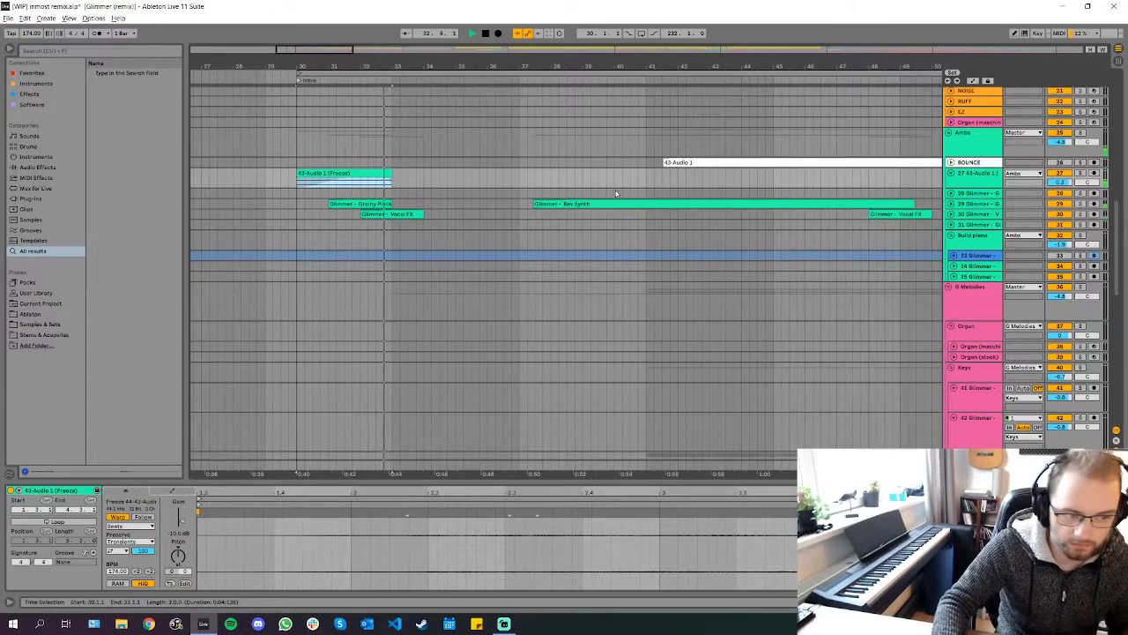
Expand and solo the Viola Section track, play its clip from bar 33, and display its Viola Section Pizzicato instrument
scroll(581, 200, "down", 6)
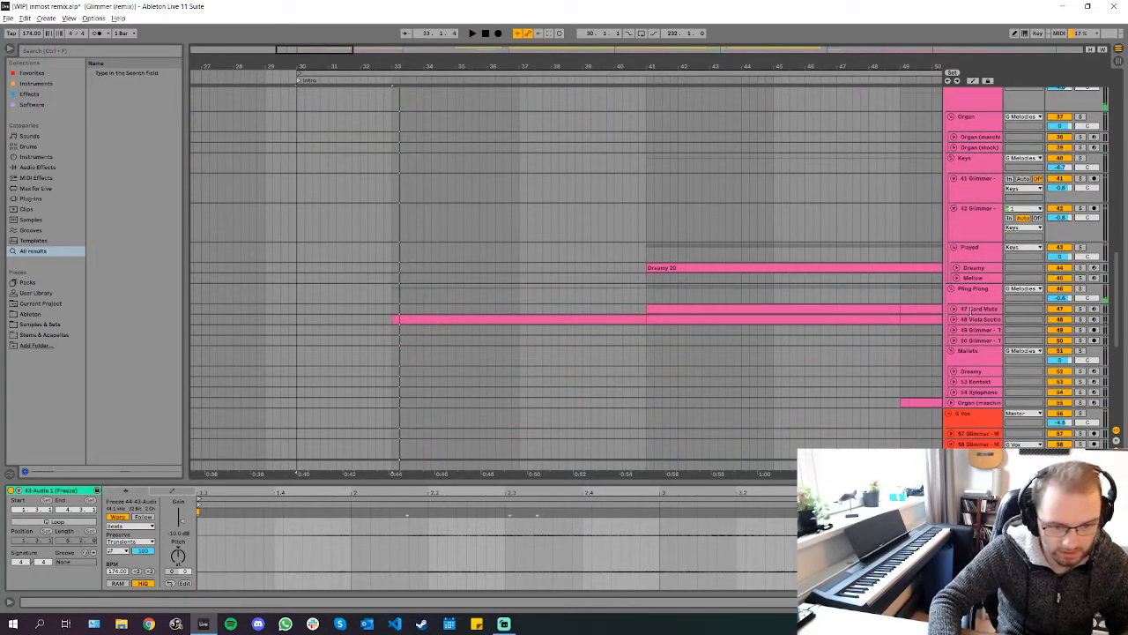
left_click(953, 319)
scroll(456, 371, "down", 3)
left_click(403, 245)
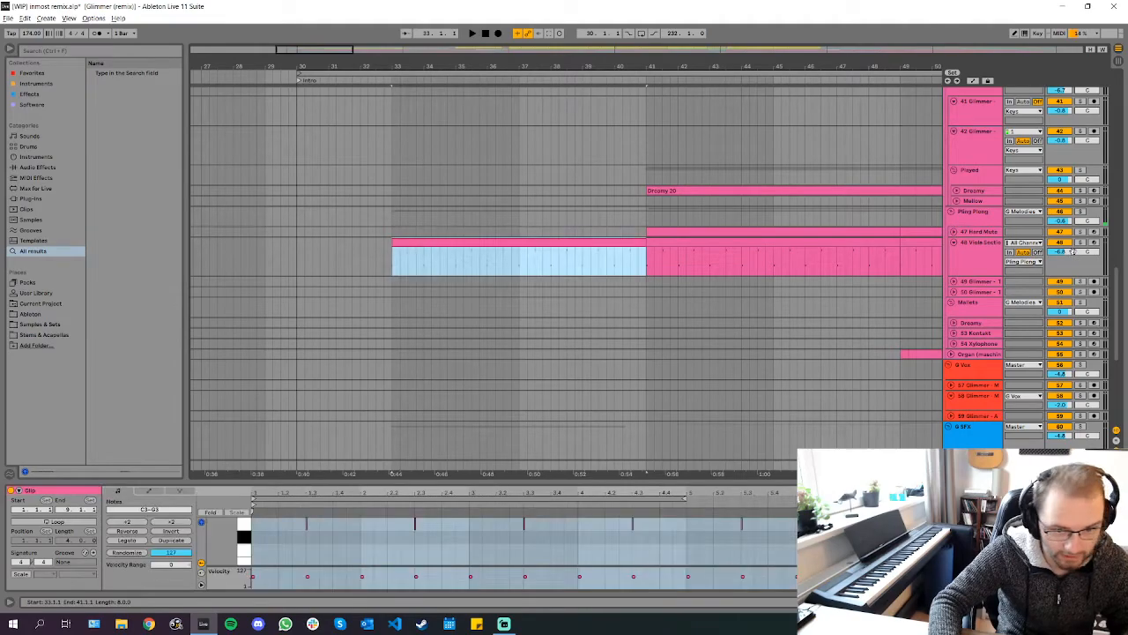
key("space")
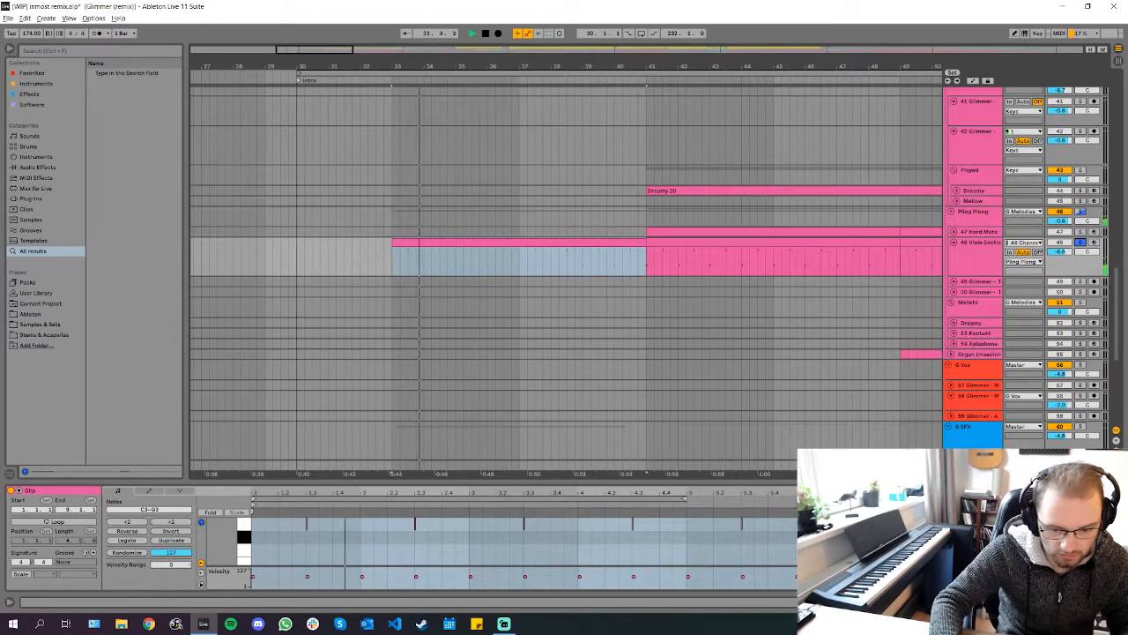
key("shift+Tab")
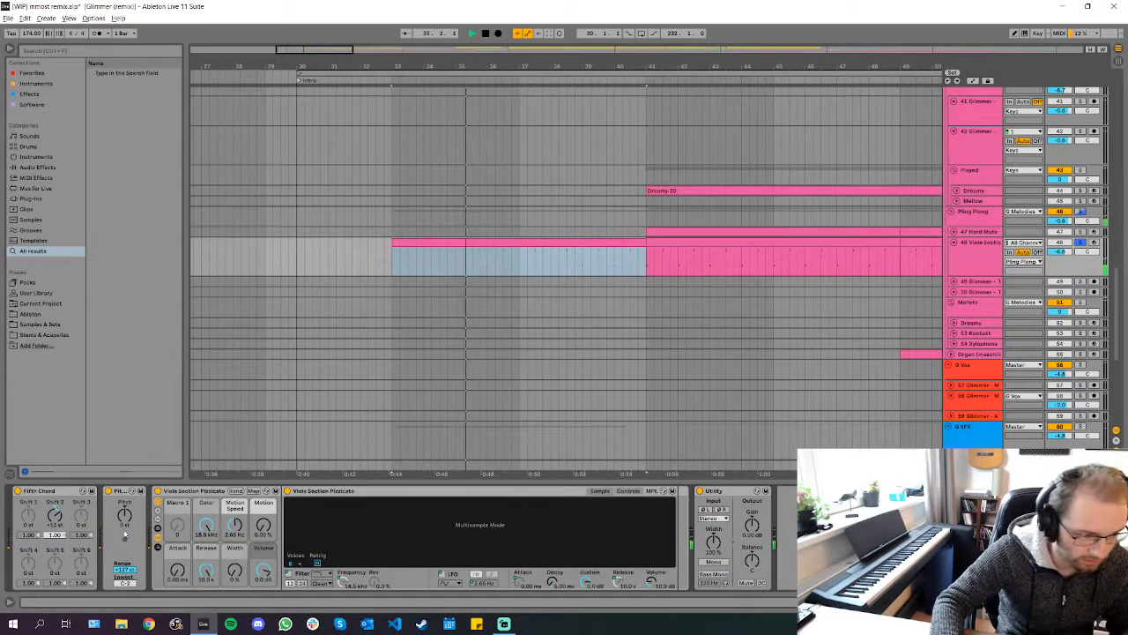
left_click(176, 493)
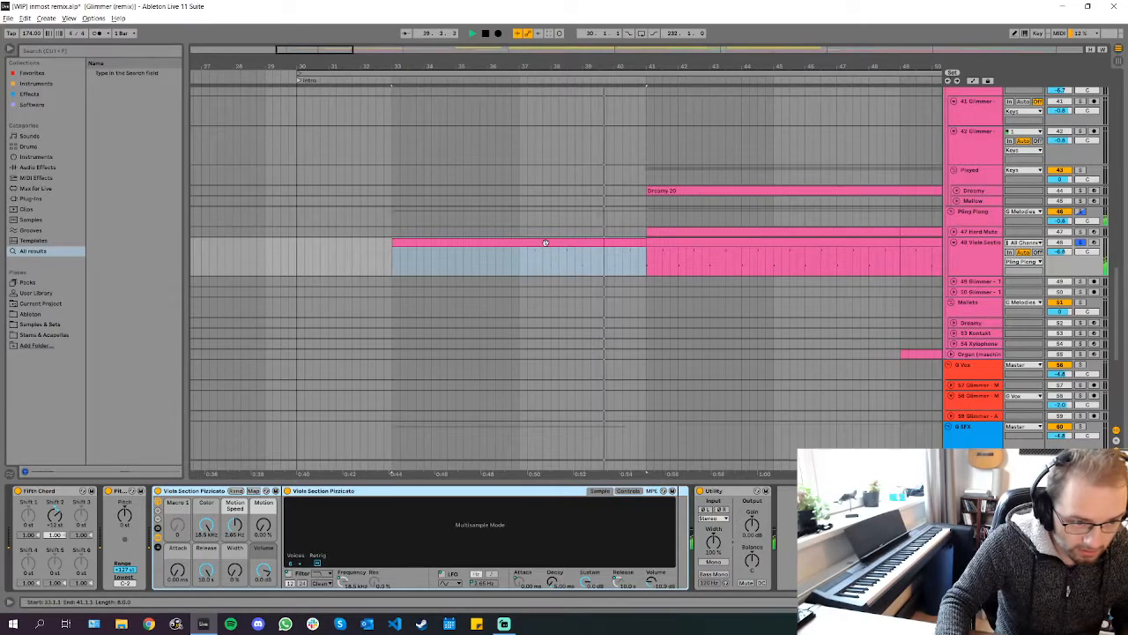
Open the Viola Section clip's notes in an enlarged editor to examine the repeating pattern
key("shift+Tab")
left_click_drag(557, 483, 564, 365)
scroll(645, 248, "down", 5)
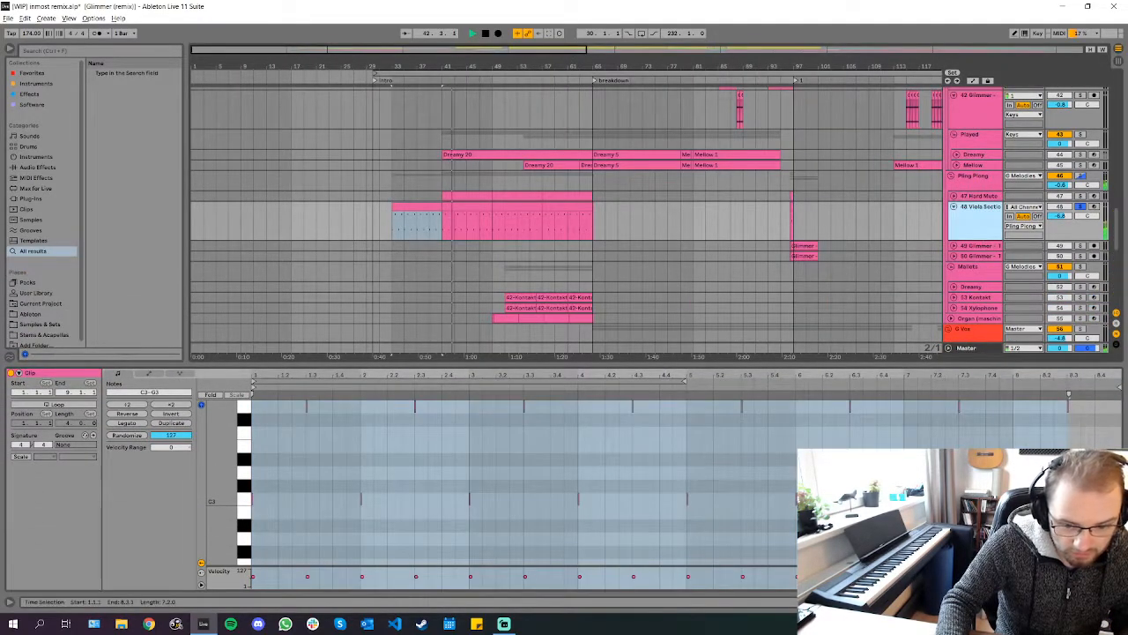
Return to the Viola Section track's devices, examine the Fifth Chord effect, and stop playback
key("shift+Tab")
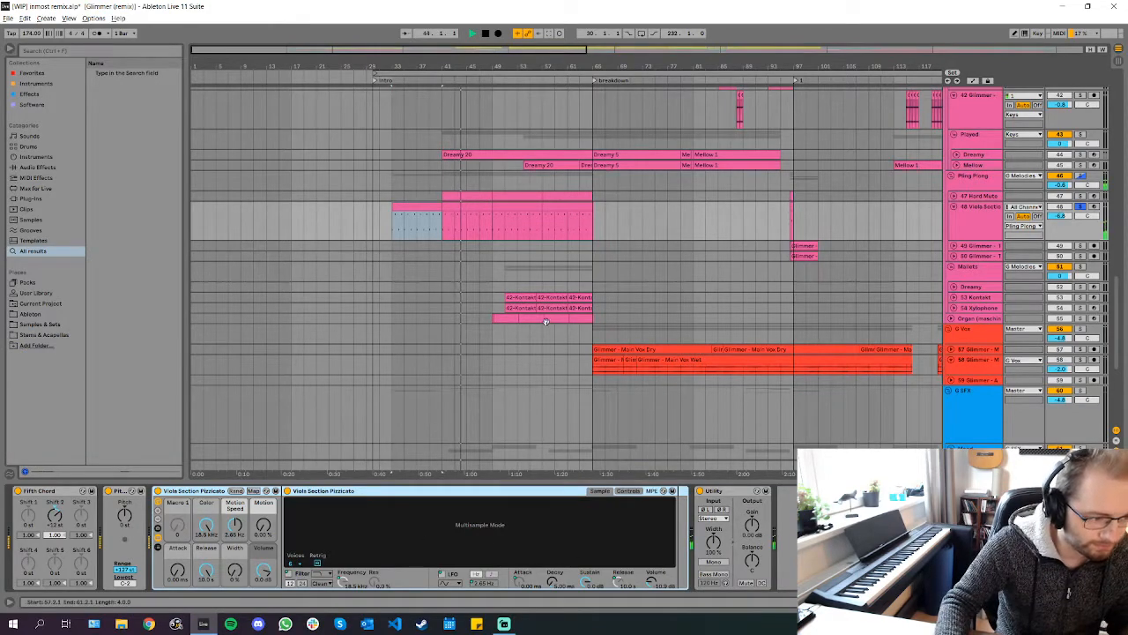
scroll(520, 340, "up", 2)
left_click(17, 491)
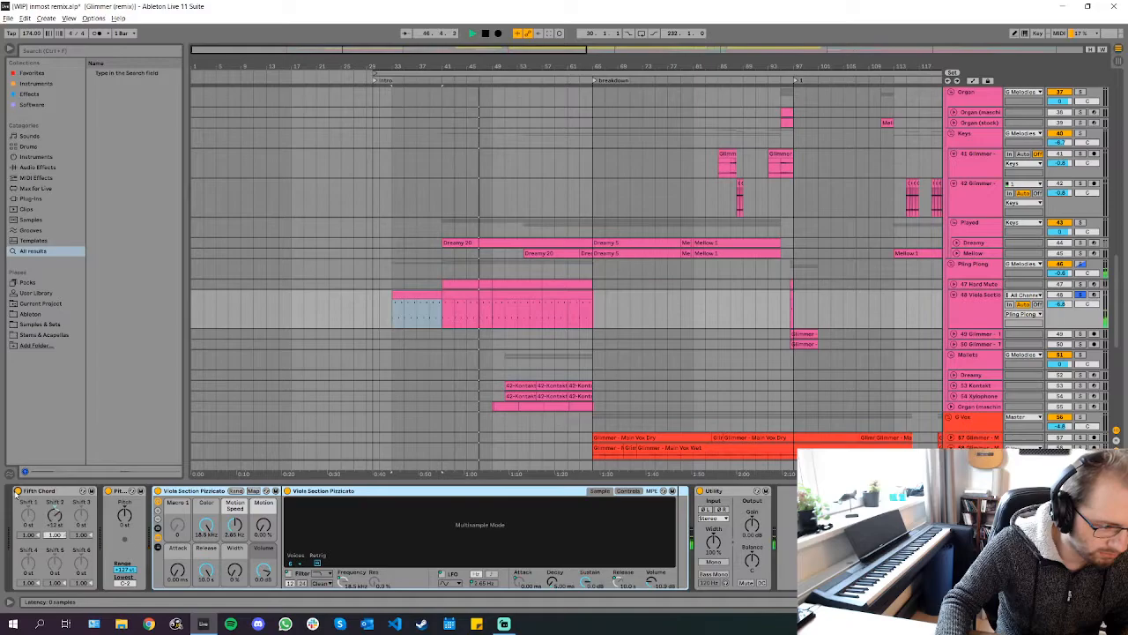
key("space")
left_click(35, 498)
scroll(452, 292, "up", 3)
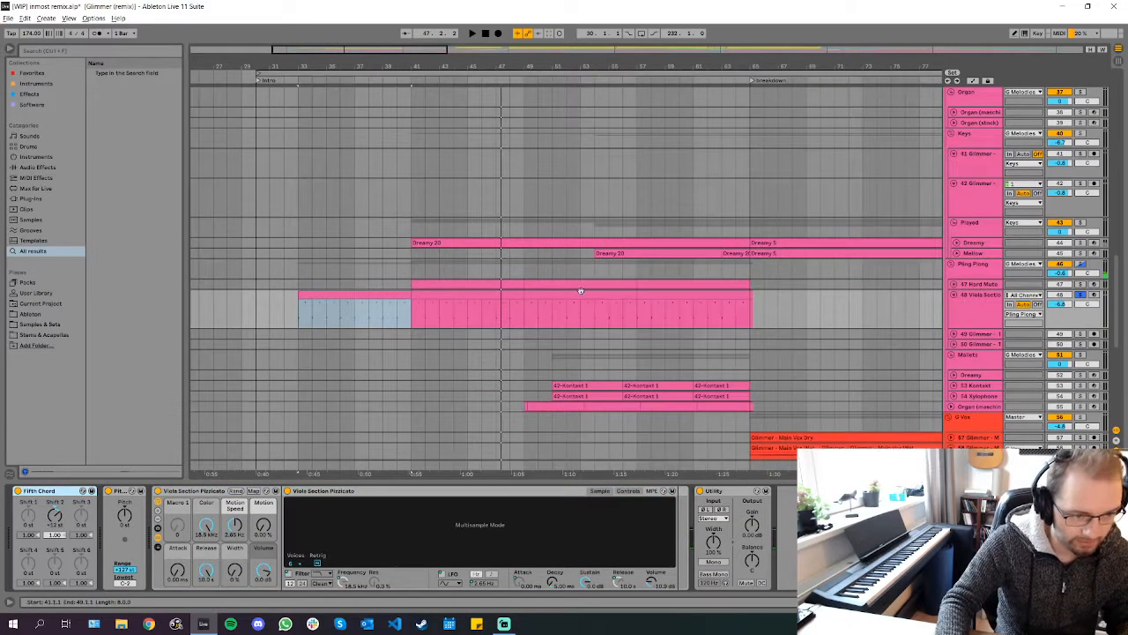
Expand and solo the Hard Mute track, play it from bar 41 and from bar 57, and briefly check its automation
left_click(956, 283)
left_click(952, 284)
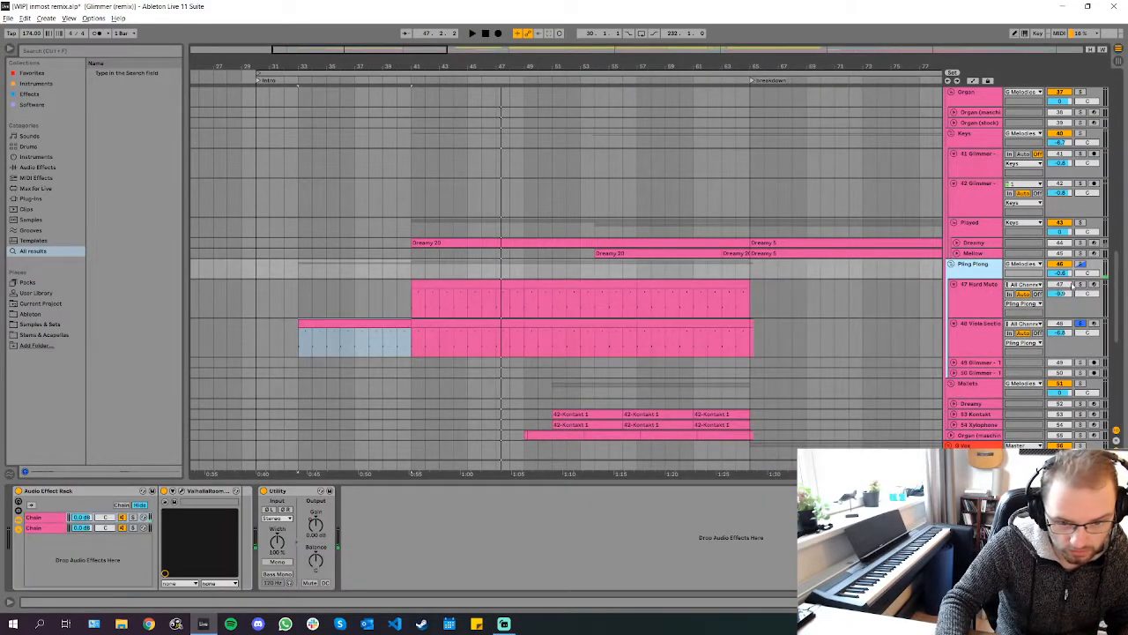
key("Up")
key("space")
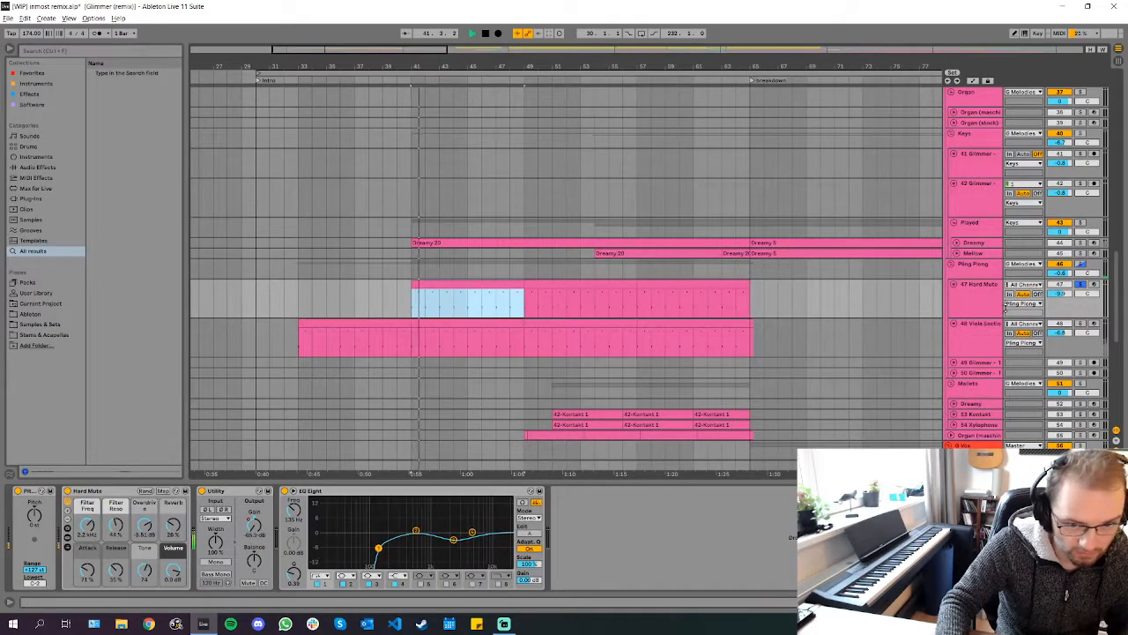
left_click(550, 306)
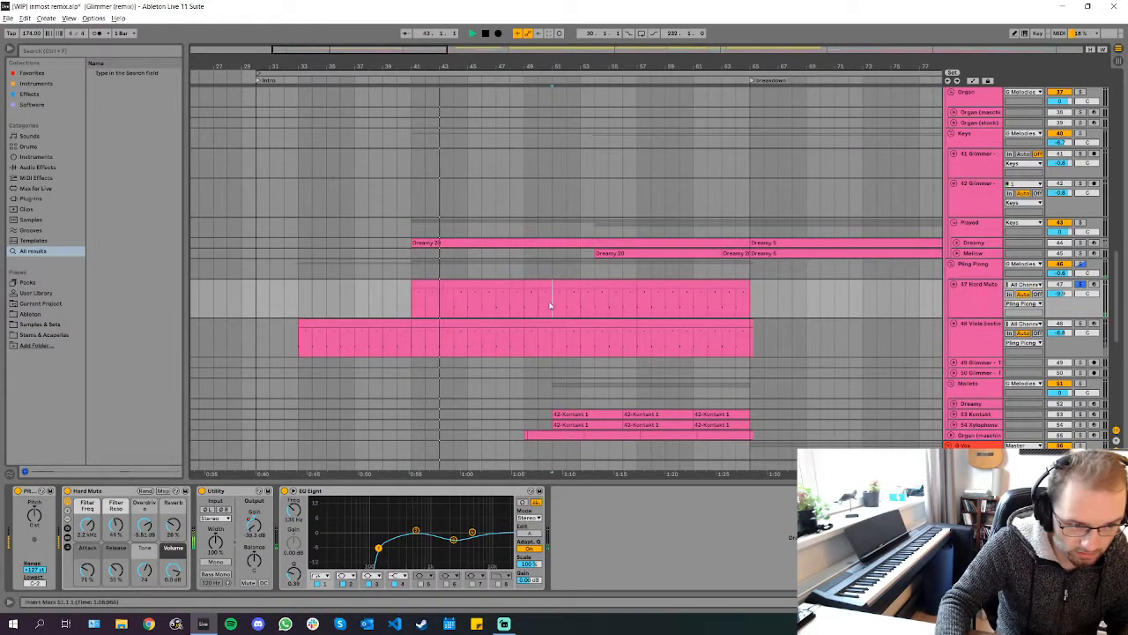
key("a")
key("a")
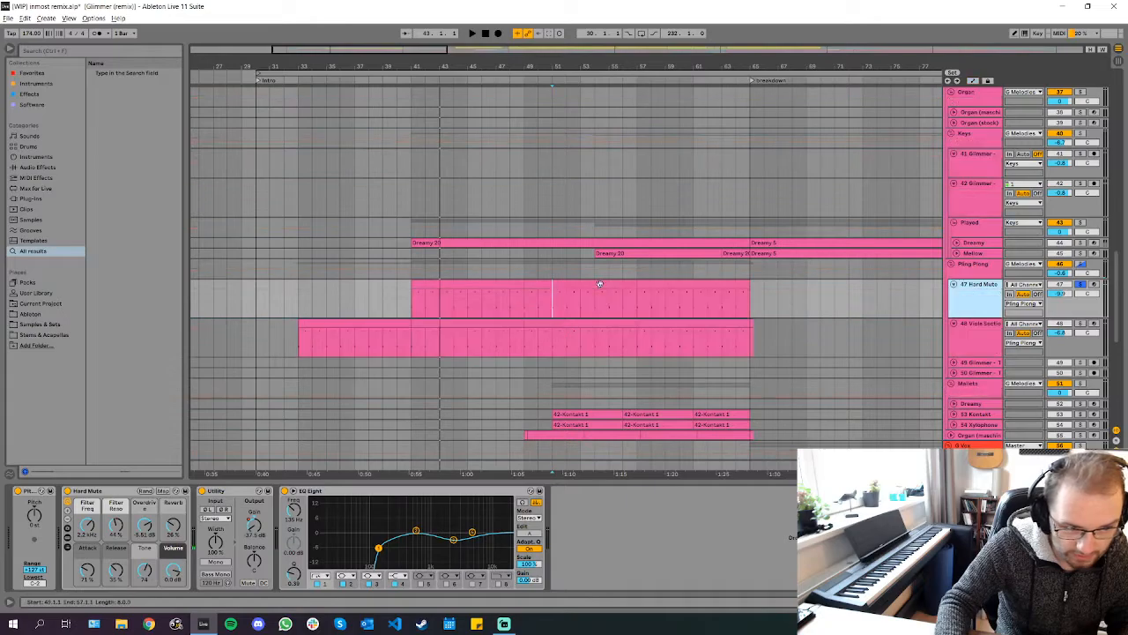
key("space")
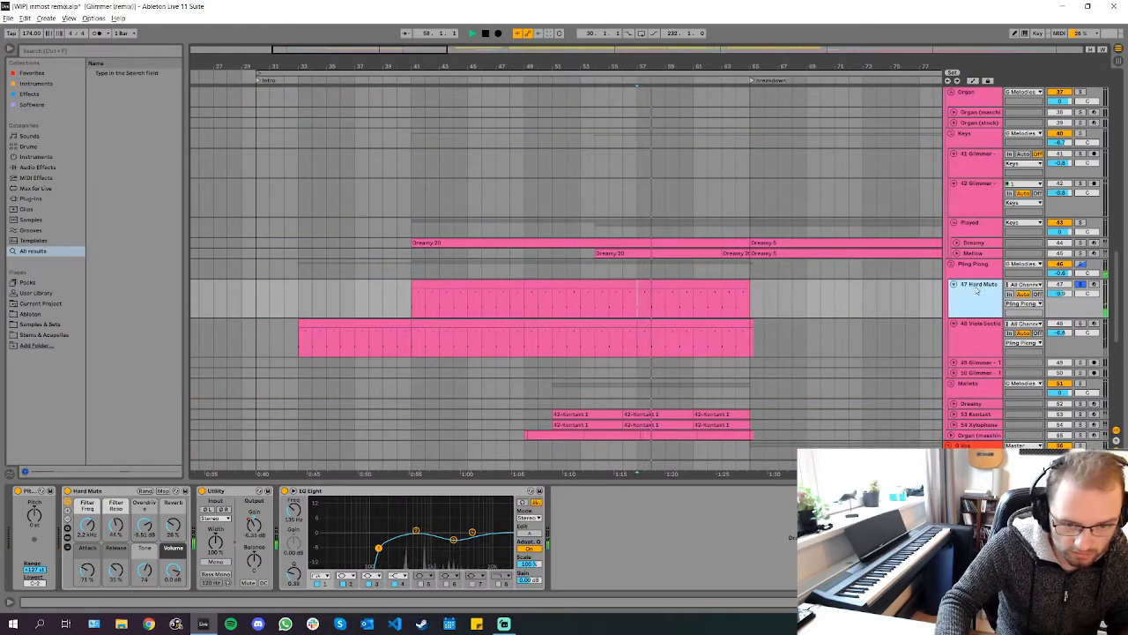
Expand the Hard Mute rack to examine its Tension instrument and effects, and select the track's clip at bar 49
left_click(90, 509)
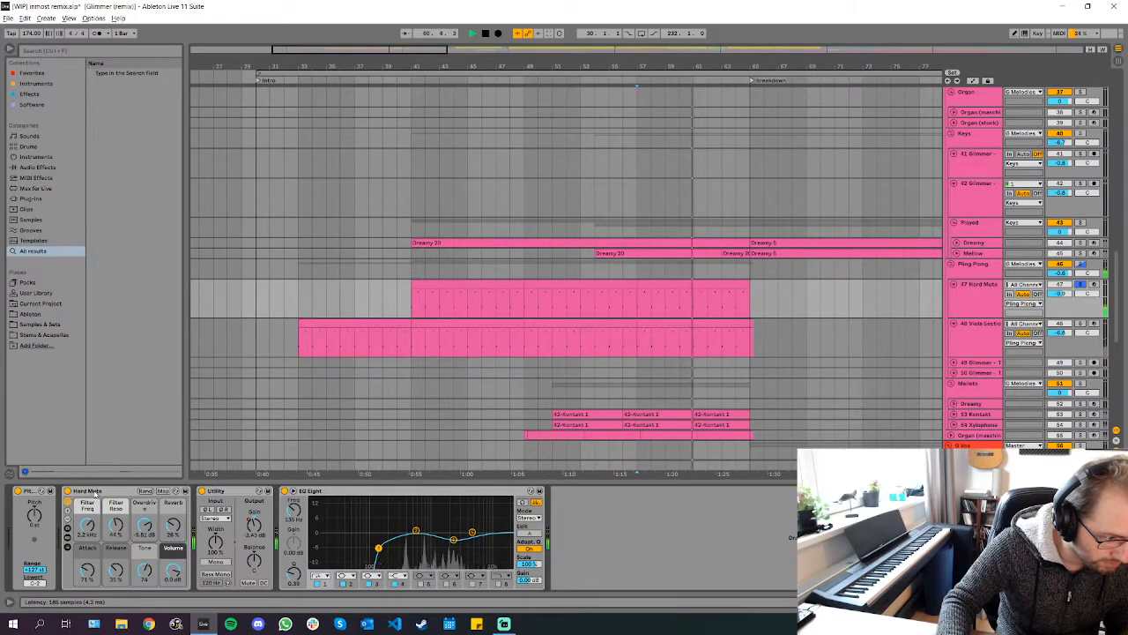
double_click(86, 491)
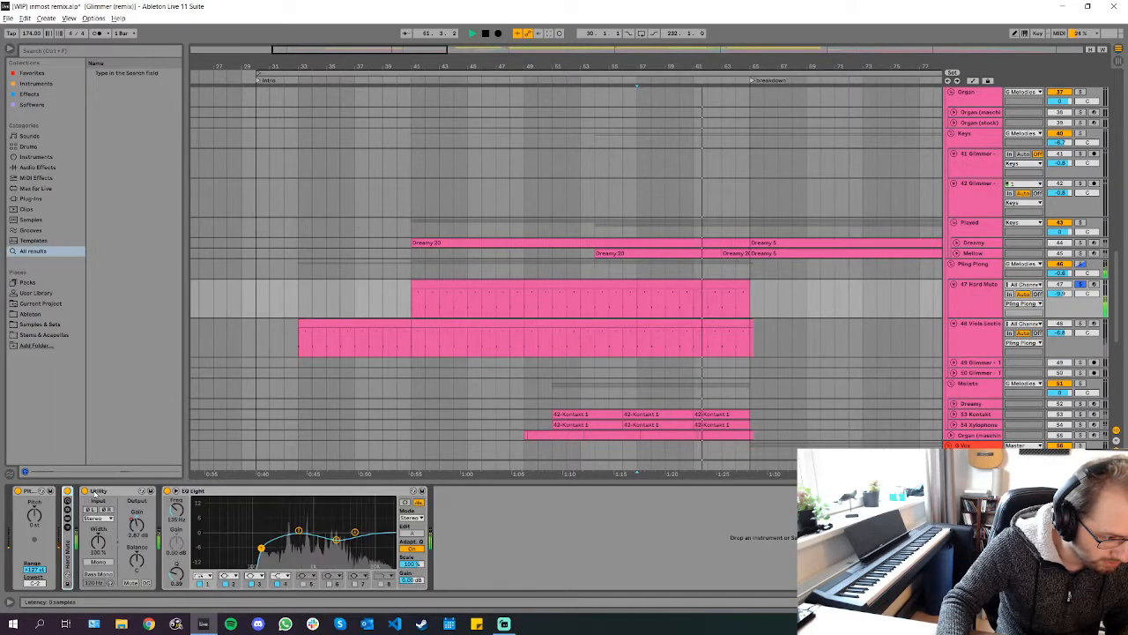
double_click(67, 545)
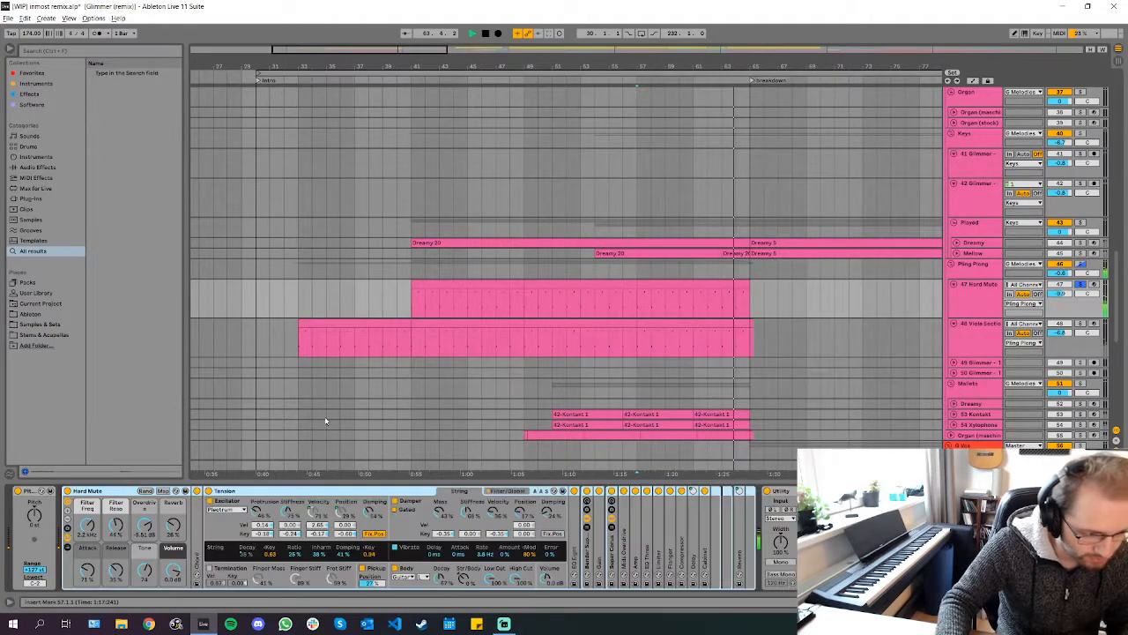
left_click_drag(547, 299, 637, 300)
key("space")
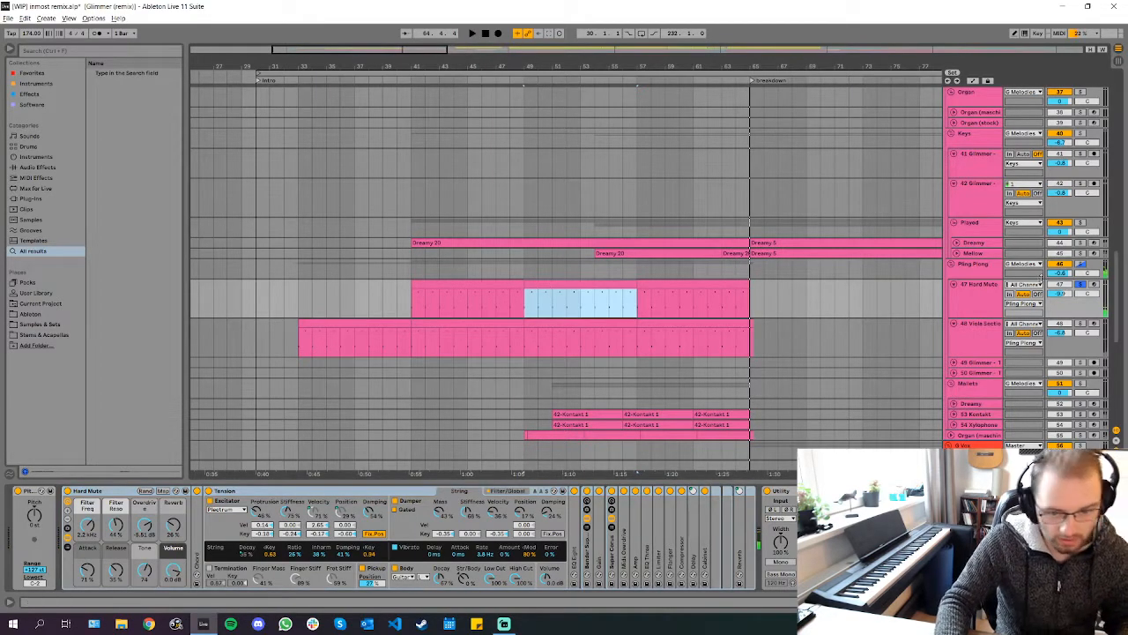
Solo the Viola Section track alongside Hard Mute and play both from bar 43 and from bar 58
left_click(1081, 325)
left_click(437, 342)
key("space")
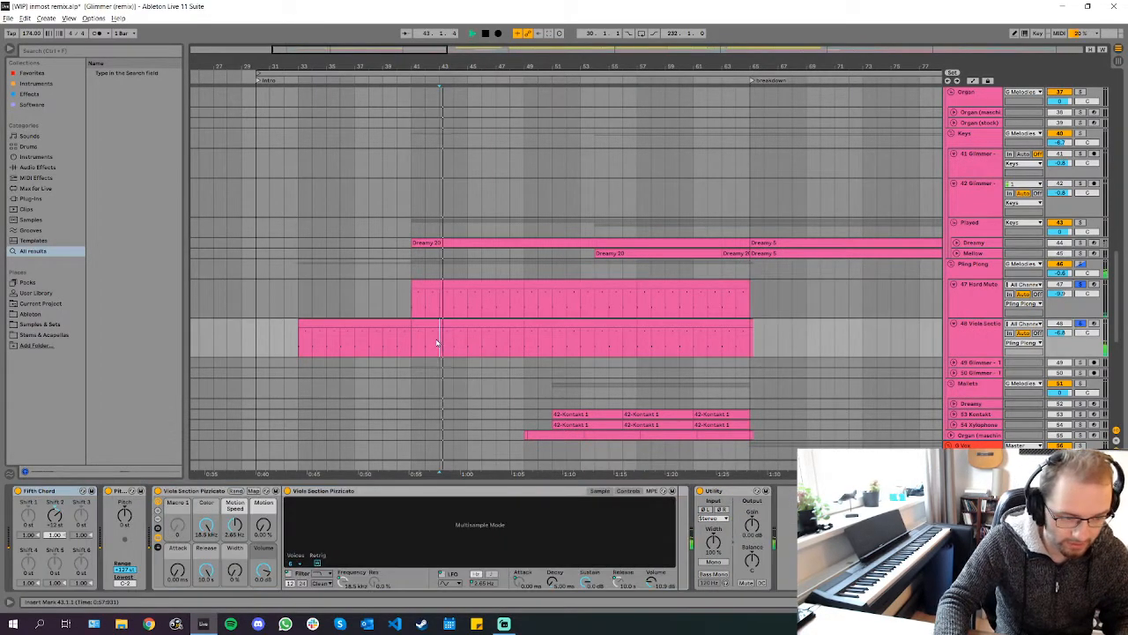
left_click_drag(525, 342, 637, 342)
left_click(652, 340)
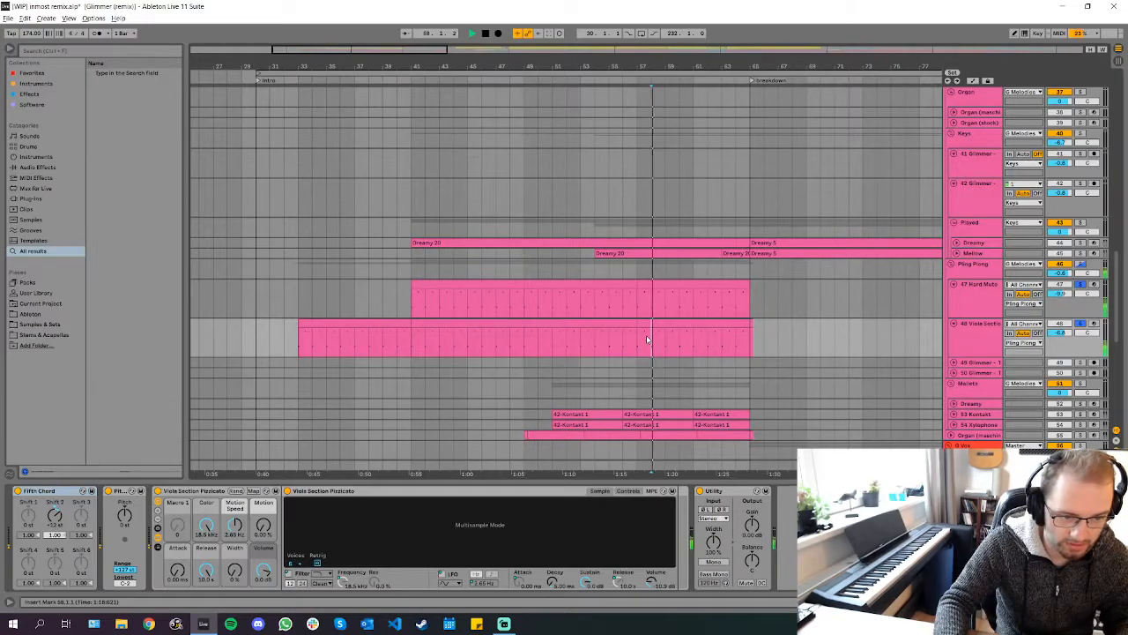
Solo the Mallets group alongside the plucks, play from bar 49, and expand the Xylophone track
scroll(1018, 324, "down", 2)
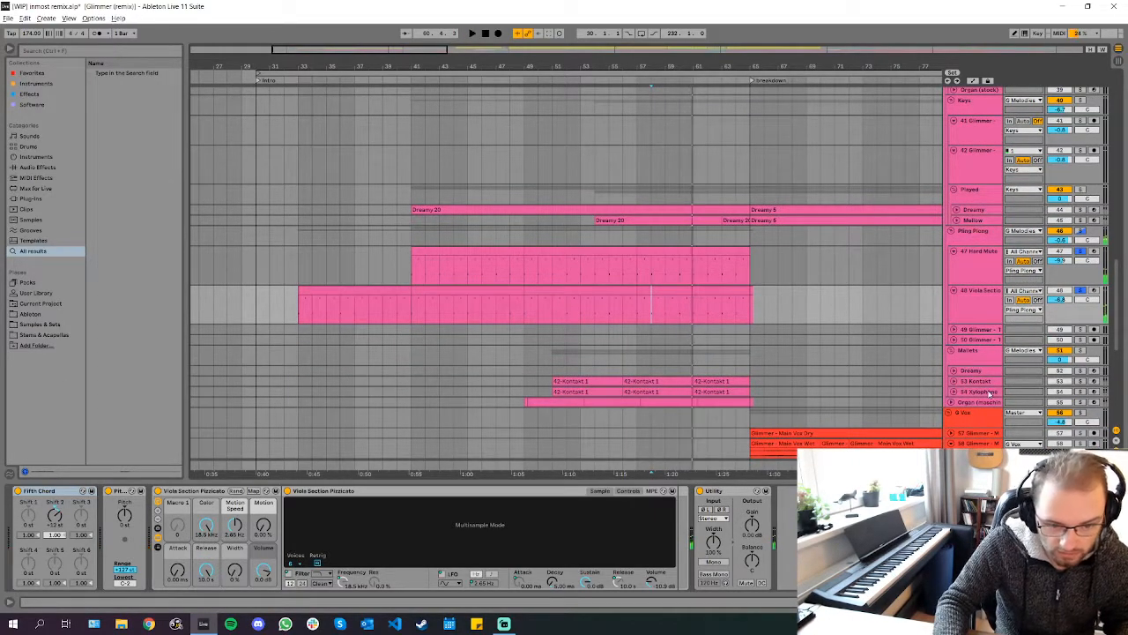
left_click(522, 365)
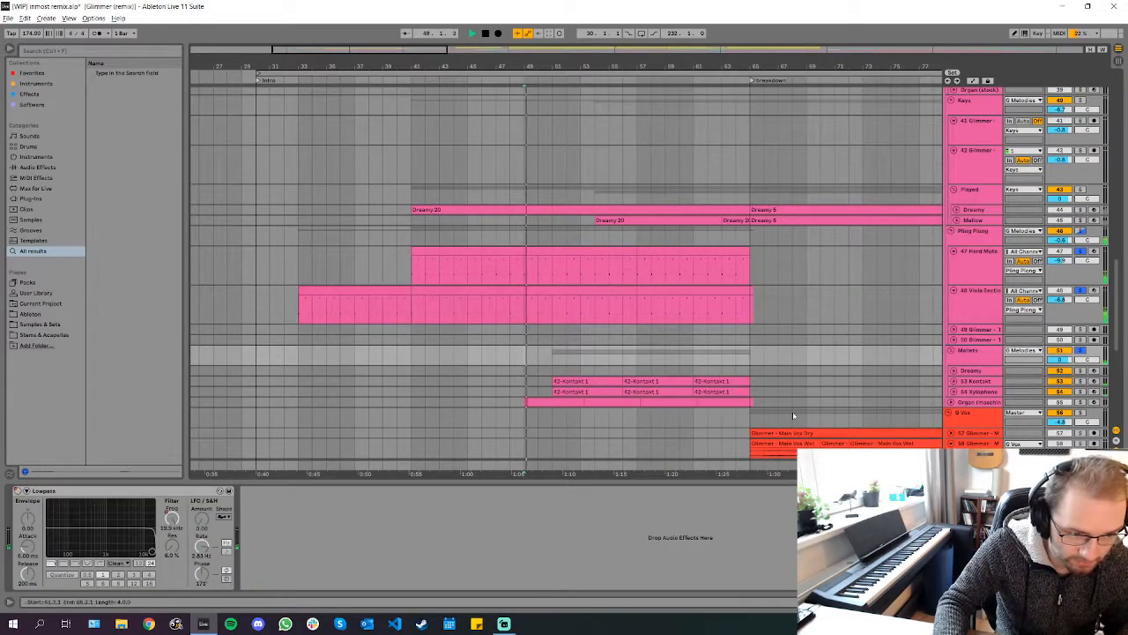
left_click(953, 392)
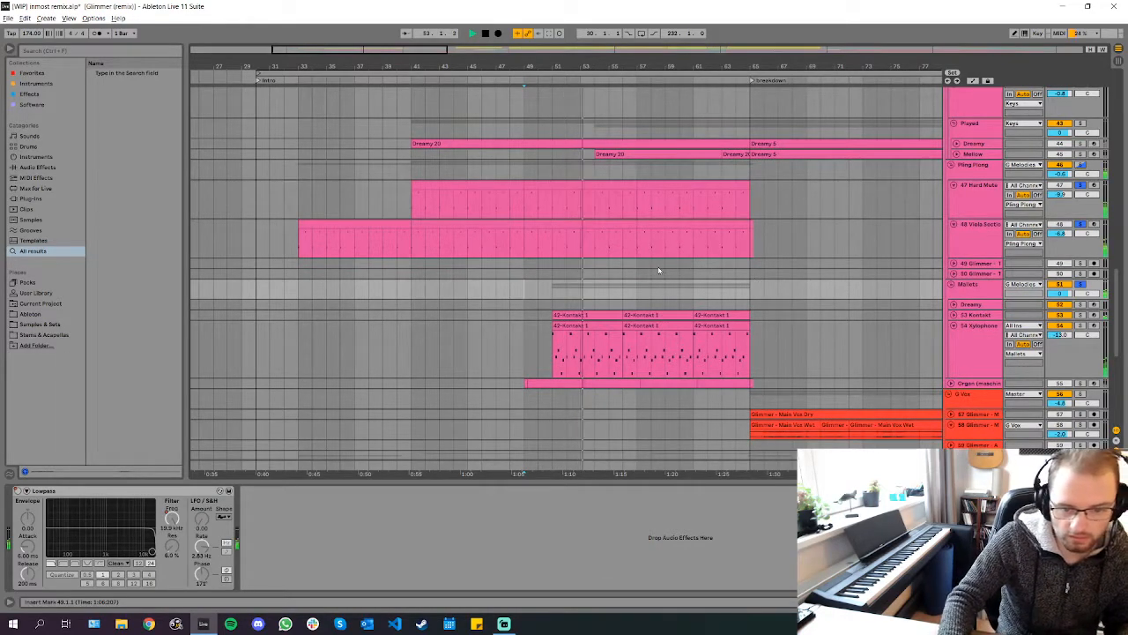
Open the Xylophone track's clip at bar 51 and examine its notes
scroll(658, 270, "down", 5)
scroll(540, 301, "up", 5)
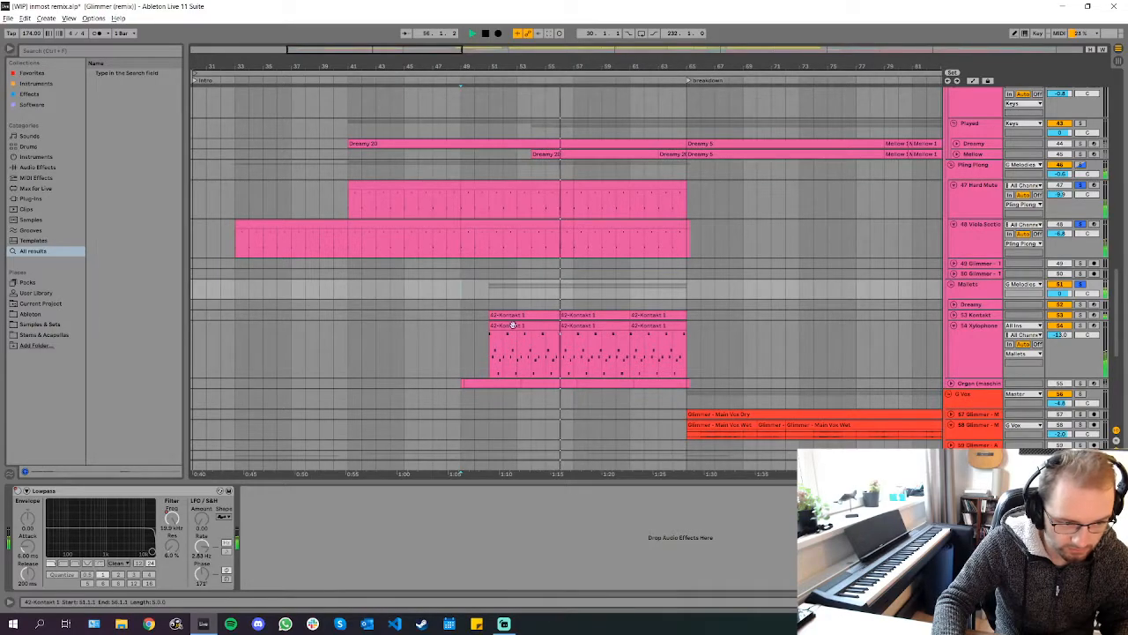
scroll(512, 325, "up", 5)
double_click(445, 326)
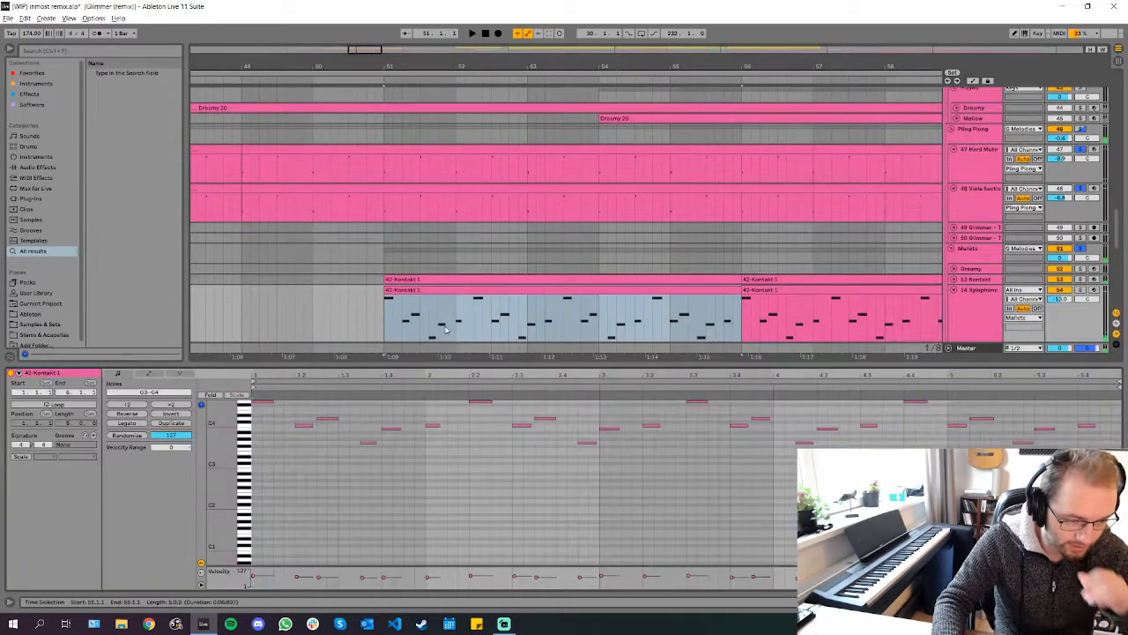
scroll(478, 454, "up", 2)
scroll(438, 279, "down", 2)
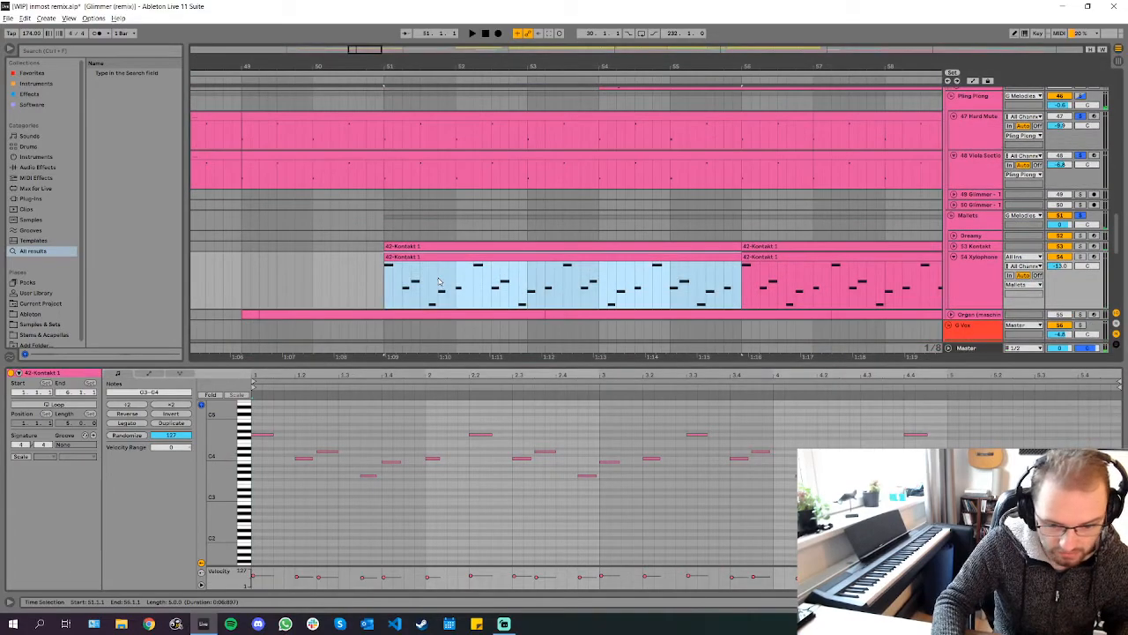
Solo and play the Xylophone track from bar 51, expand the Kontakt track, and view the devices of both tracks
key("space")
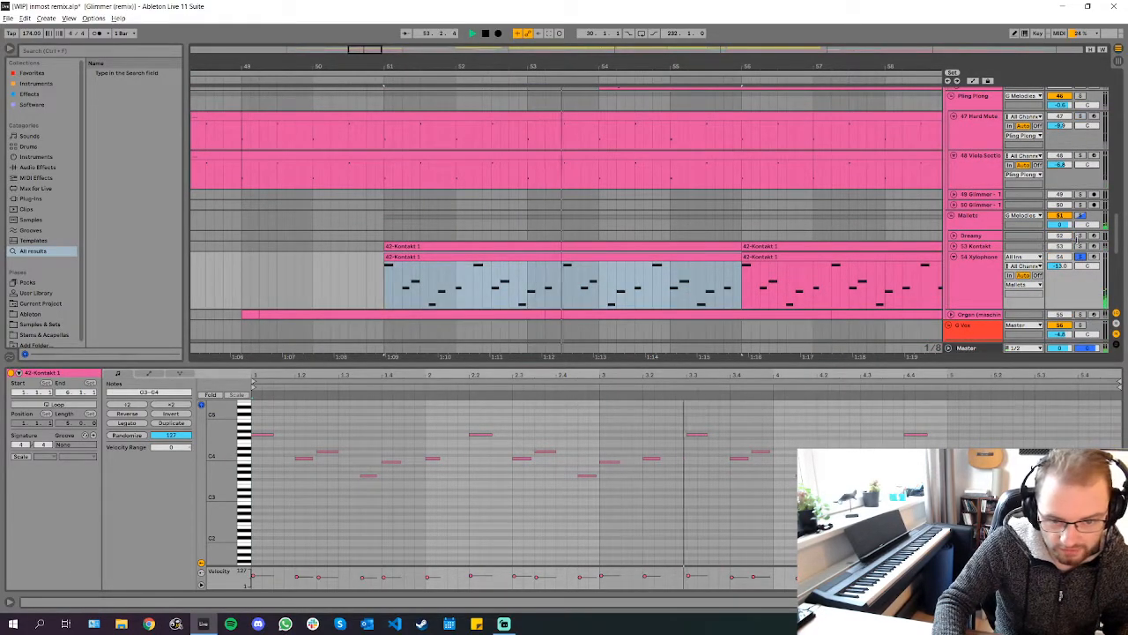
left_click(953, 246)
left_click(975, 304)
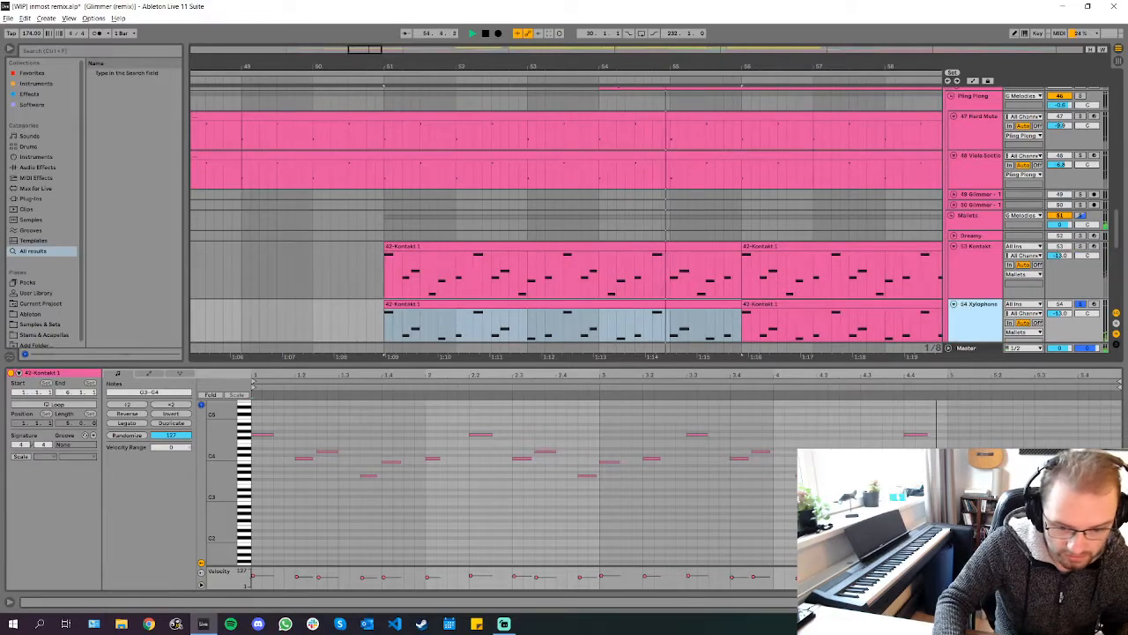
scroll(533, 353, "down", 3)
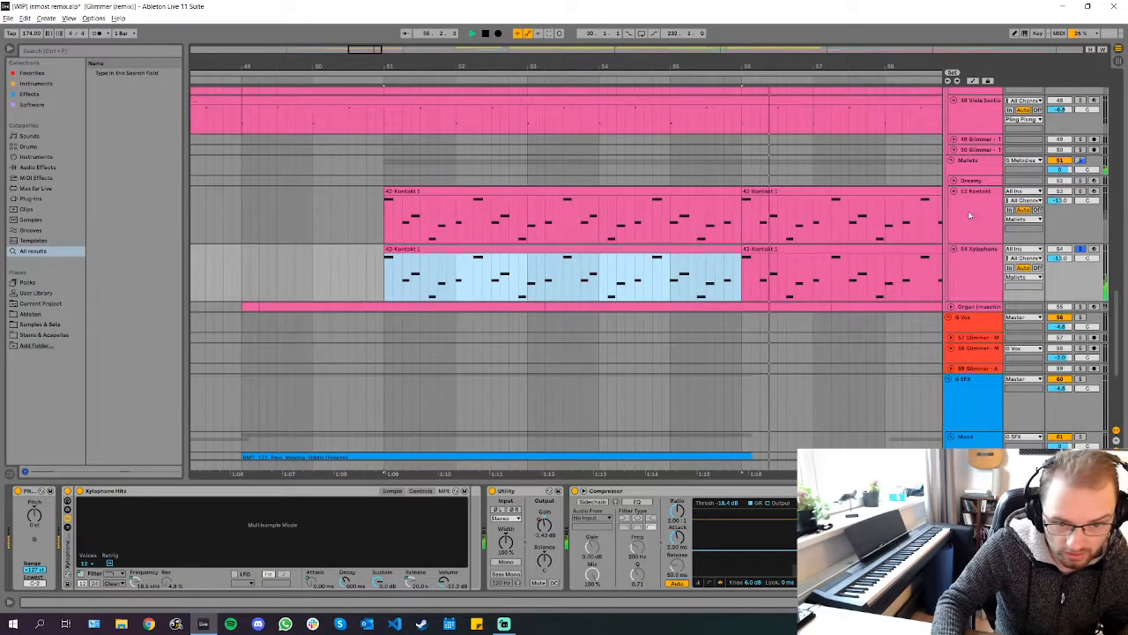
key("Up")
key("space")
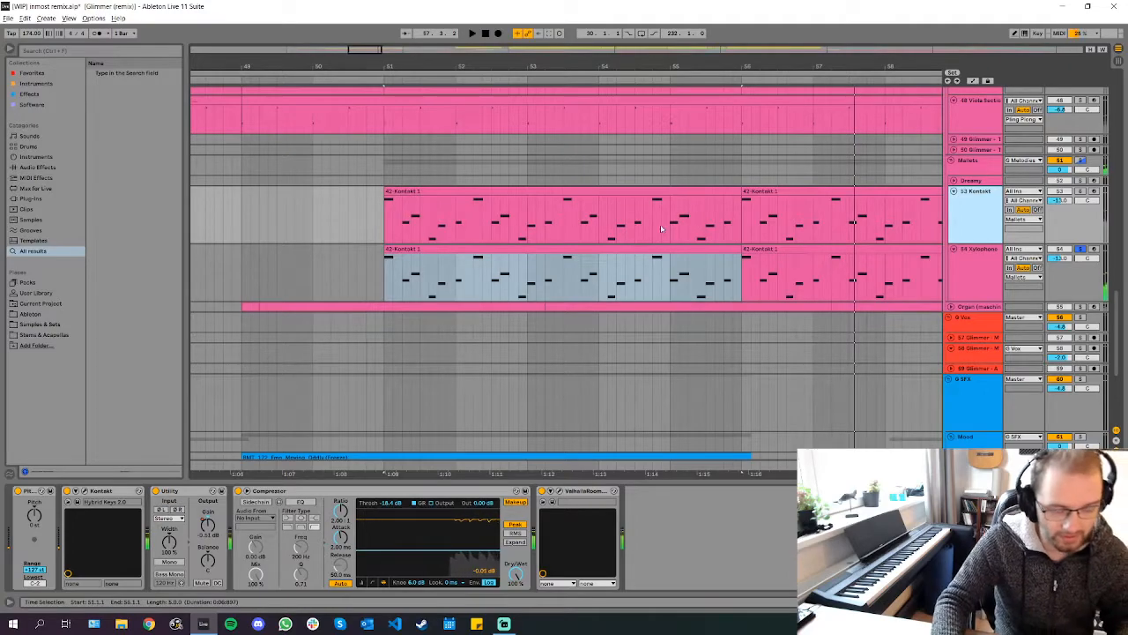
Solo the Kontakt track in the Mallets group instead of the Xylophone and play it from bar 51
left_click(381, 275)
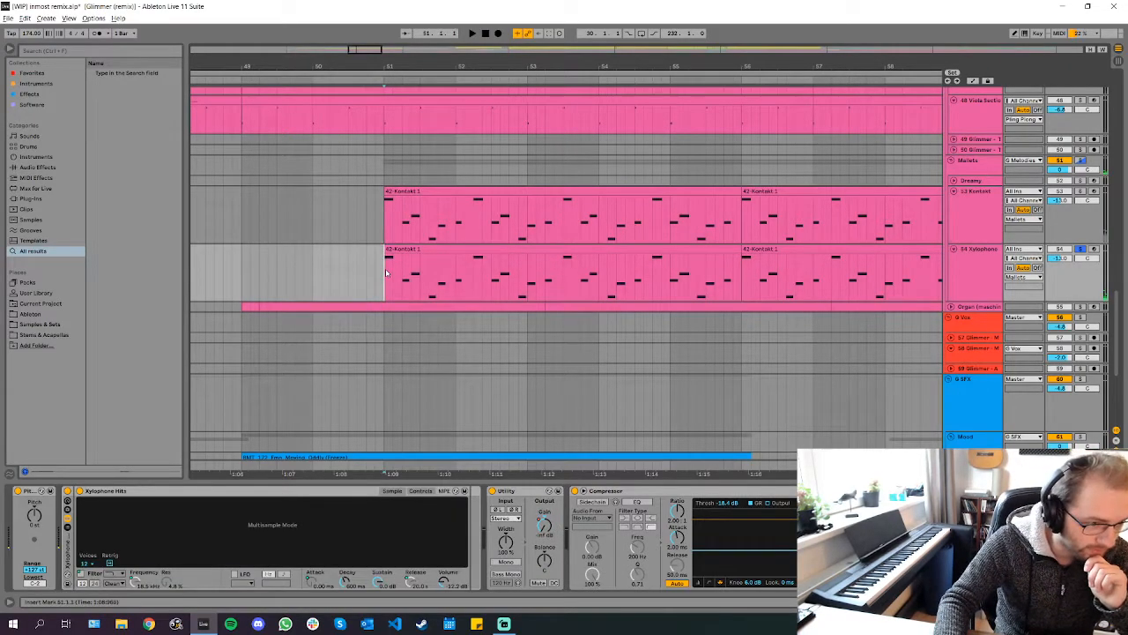
key("Up")
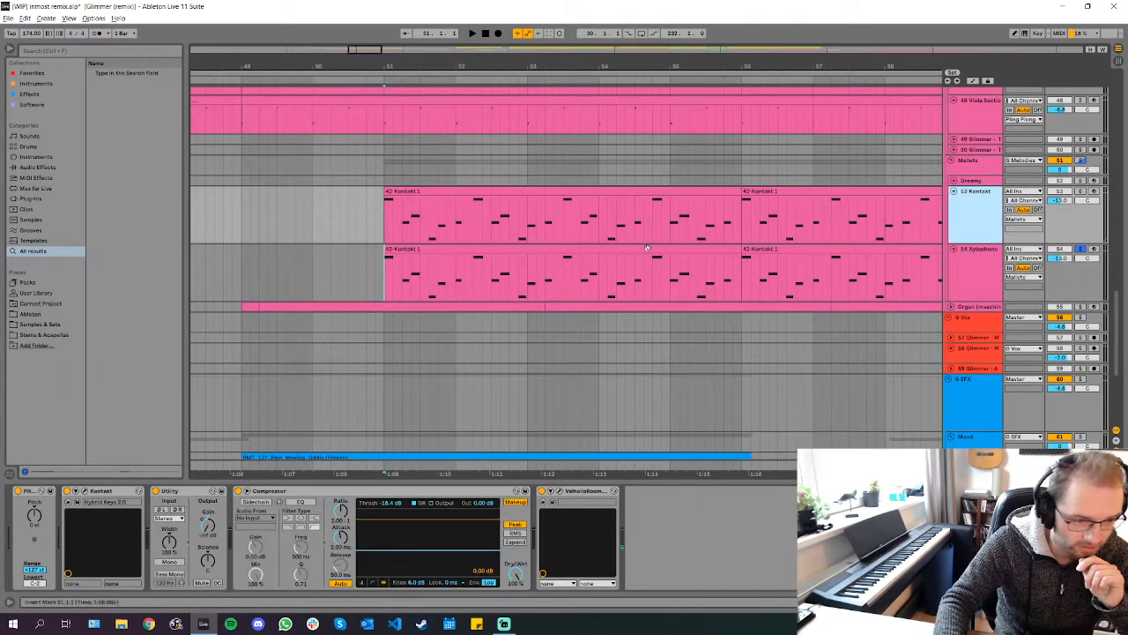
scroll(478, 227, "down", 5)
scroll(439, 194, "up", 5)
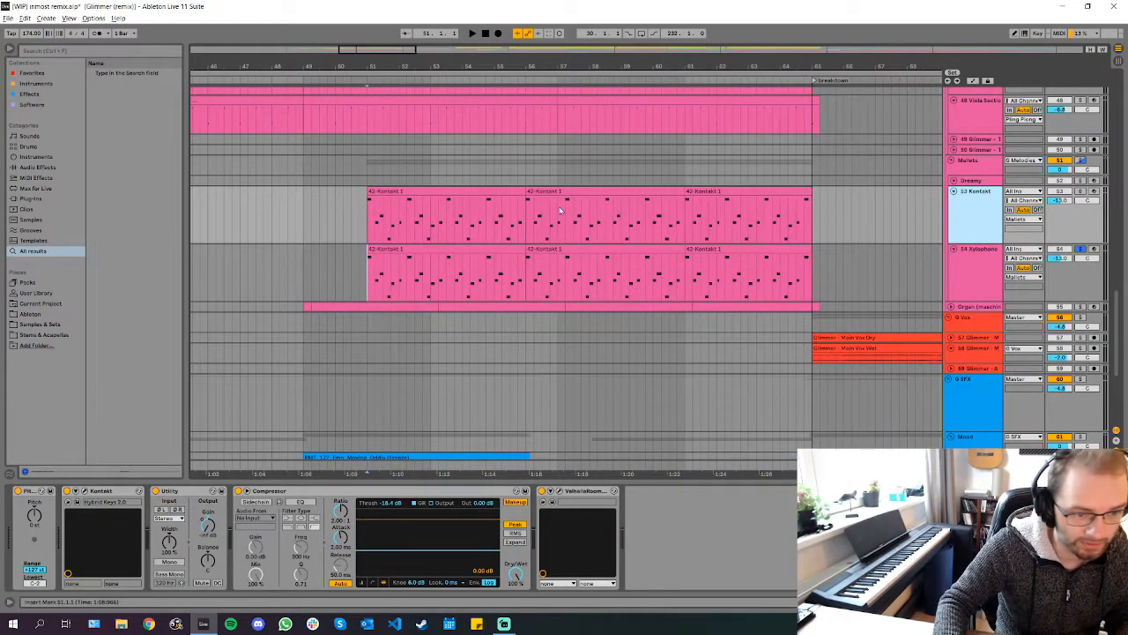
scroll(478, 227, "left", 2)
left_click(412, 226)
left_click(1081, 191)
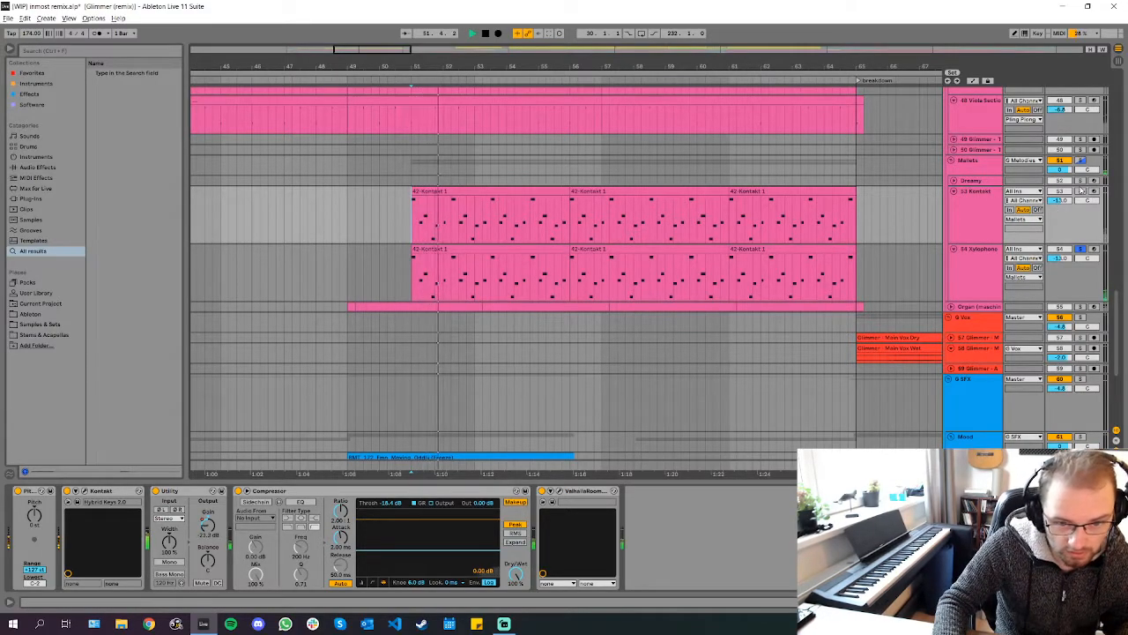
Open the Kontakt track's Hybrid Keys instrument, look through its macro and sound pages, and close its window
left_click(974, 216)
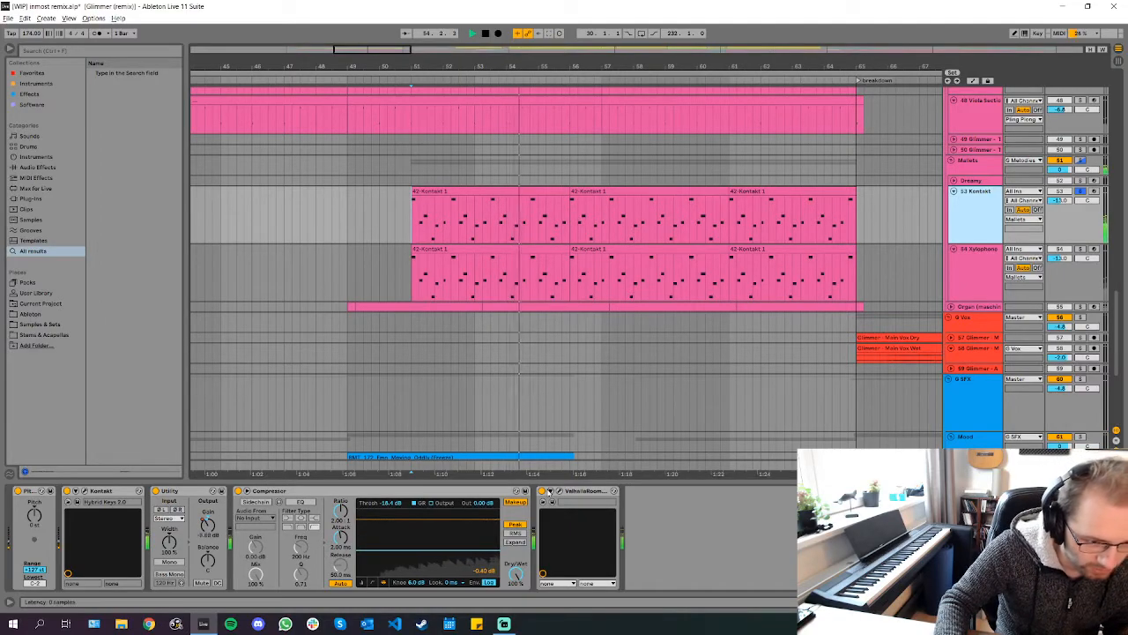
left_click(263, 496)
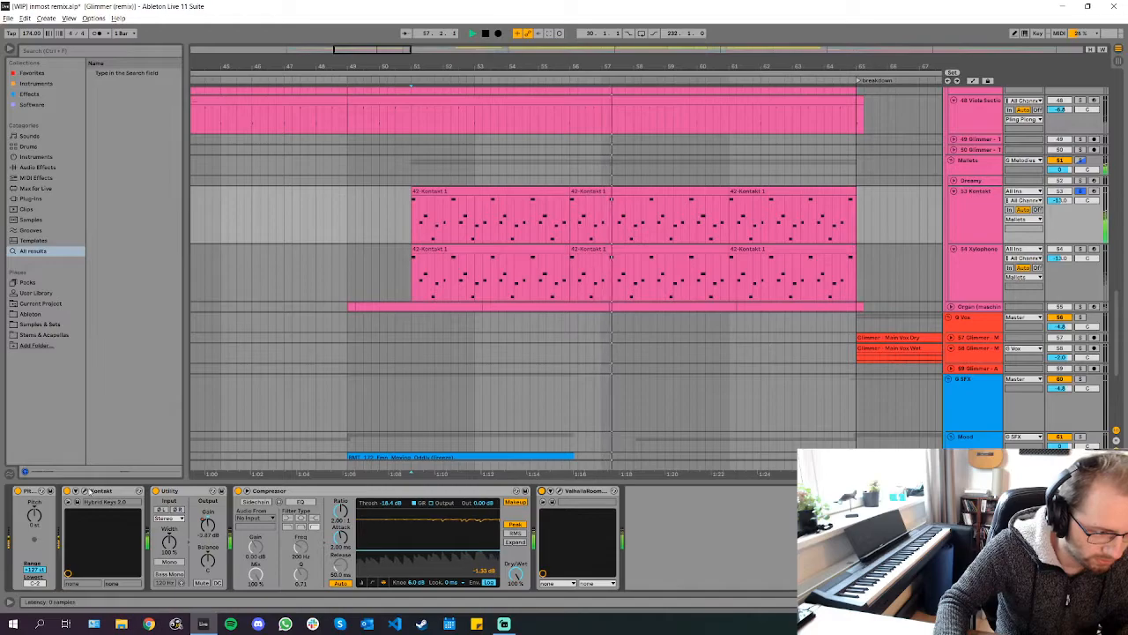
left_click(133, 490)
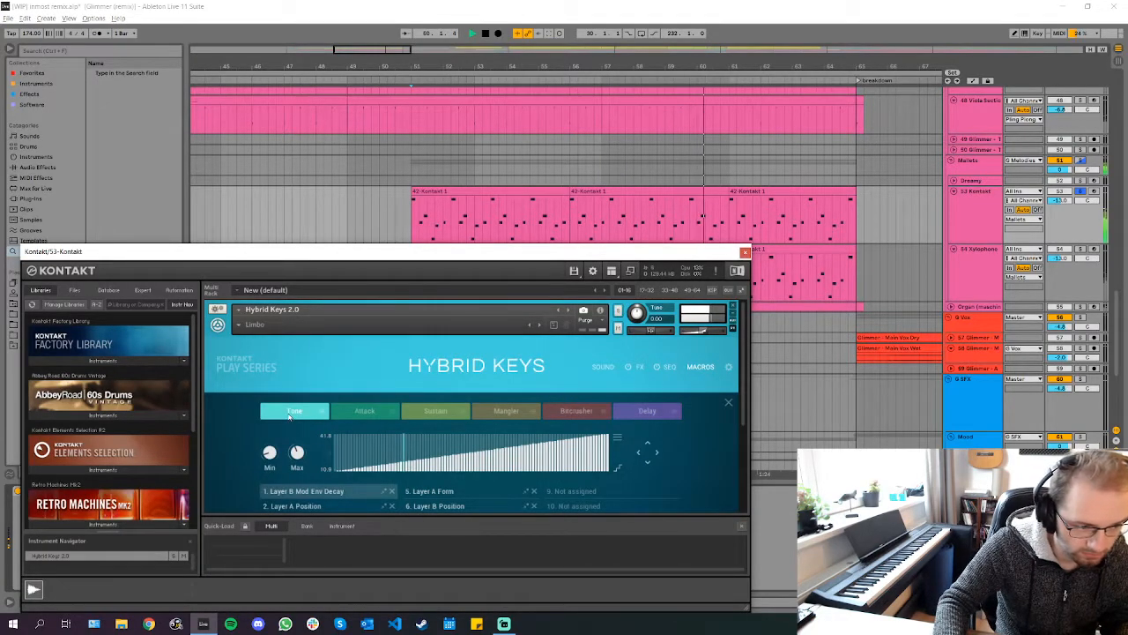
left_click(602, 367)
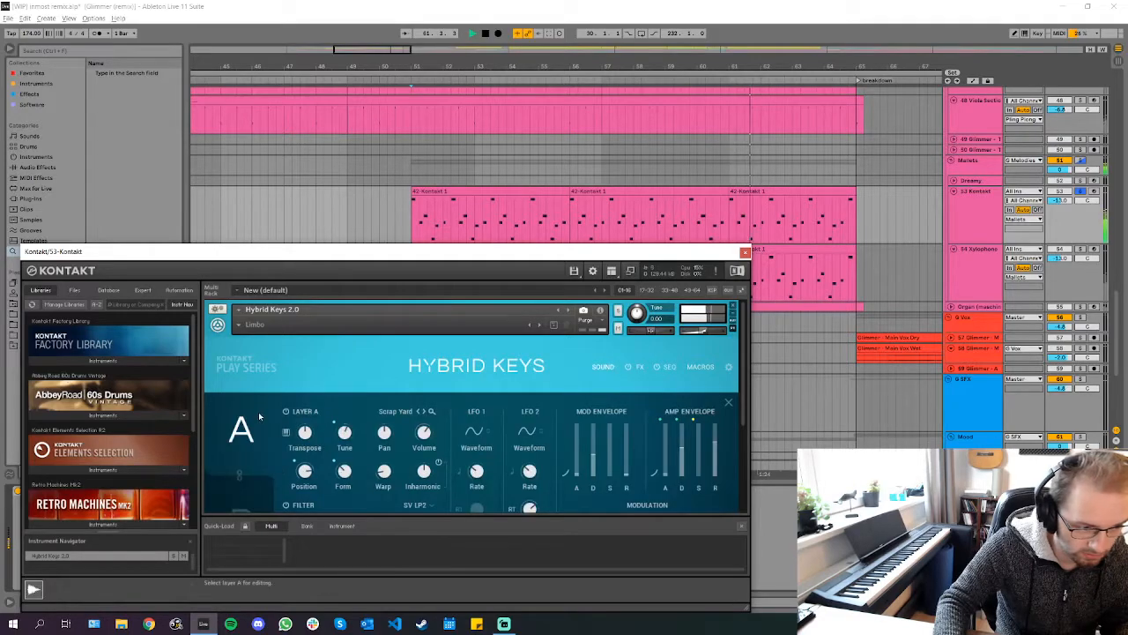
left_click(523, 370)
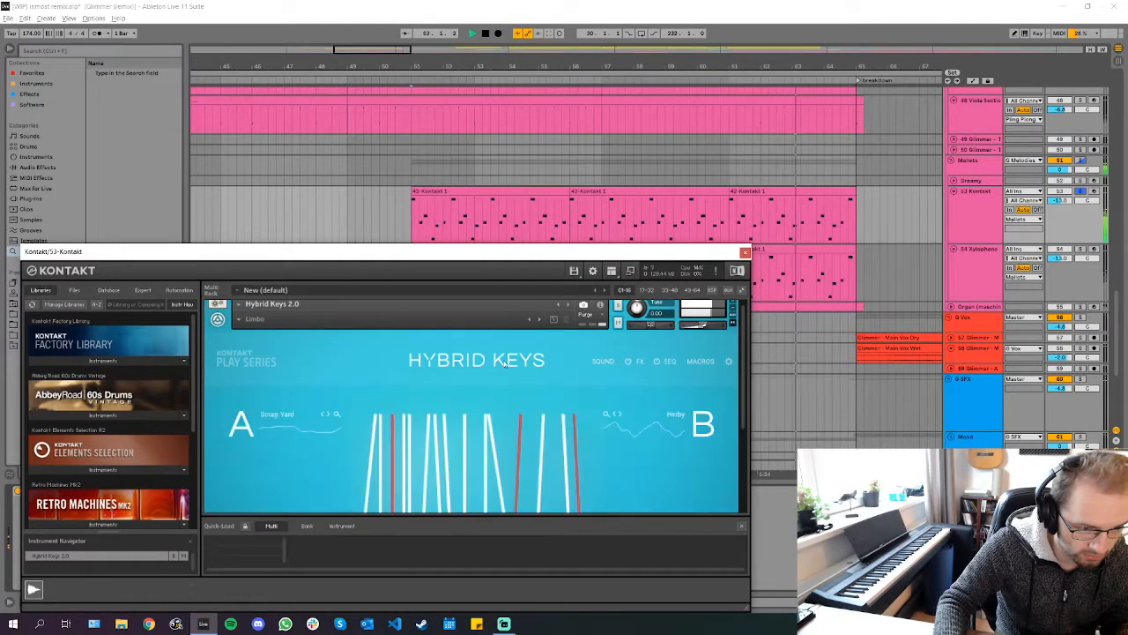
left_click(433, 240)
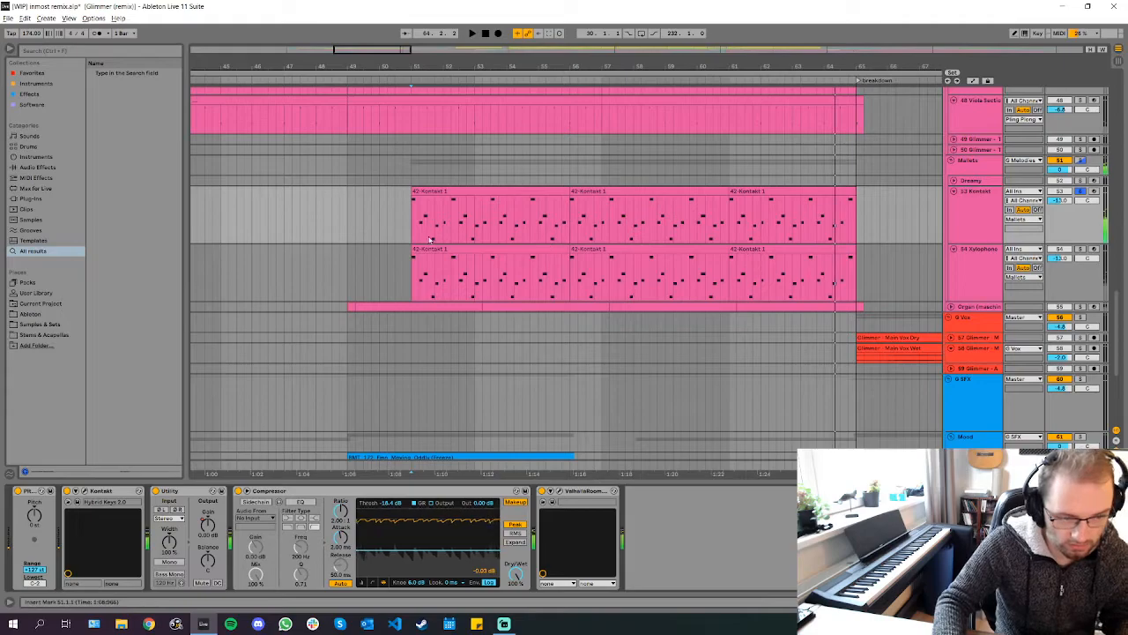
Play the whole Mallets group from bar 51, view the group's and the Xylophone's devices, and clear the solos
key("space")
left_click(967, 162)
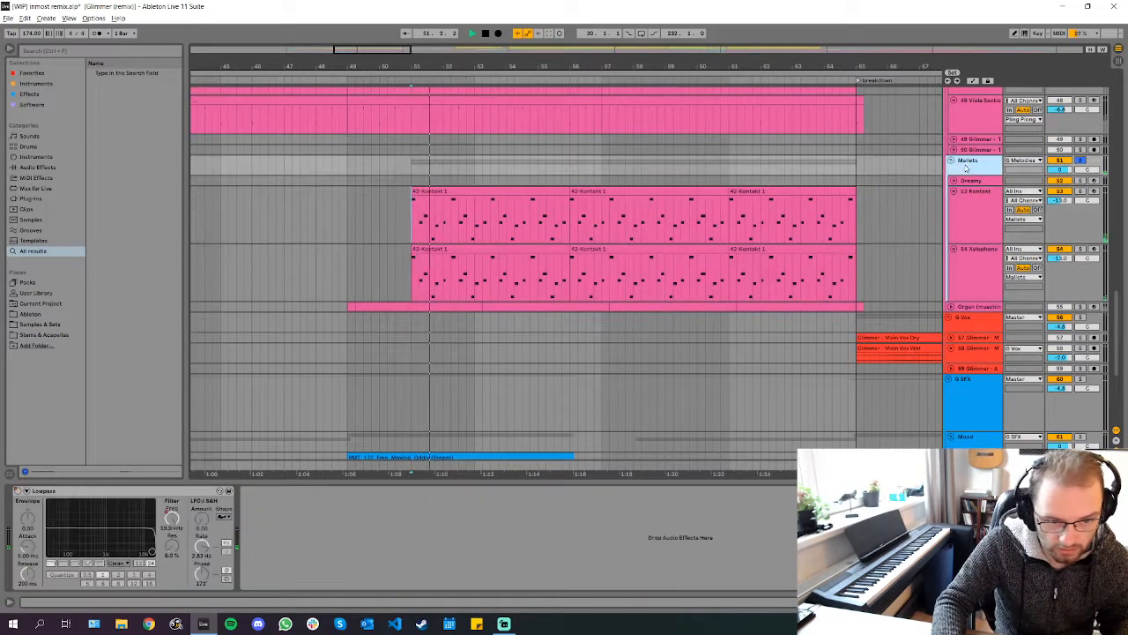
left_click(978, 268)
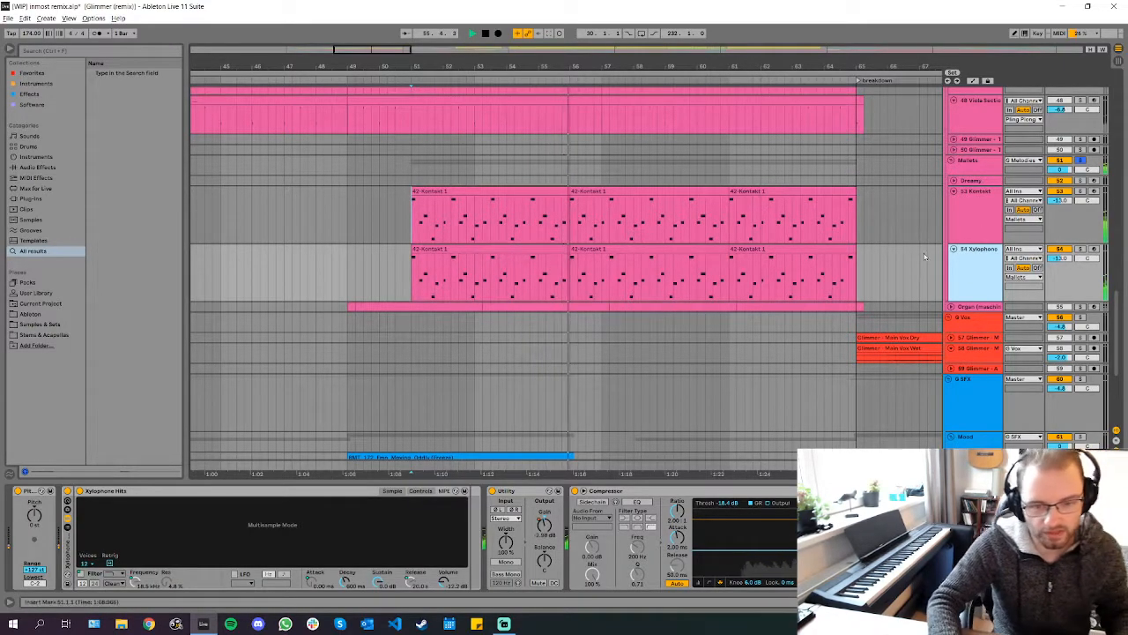
left_click(1080, 191)
left_click(1080, 191)
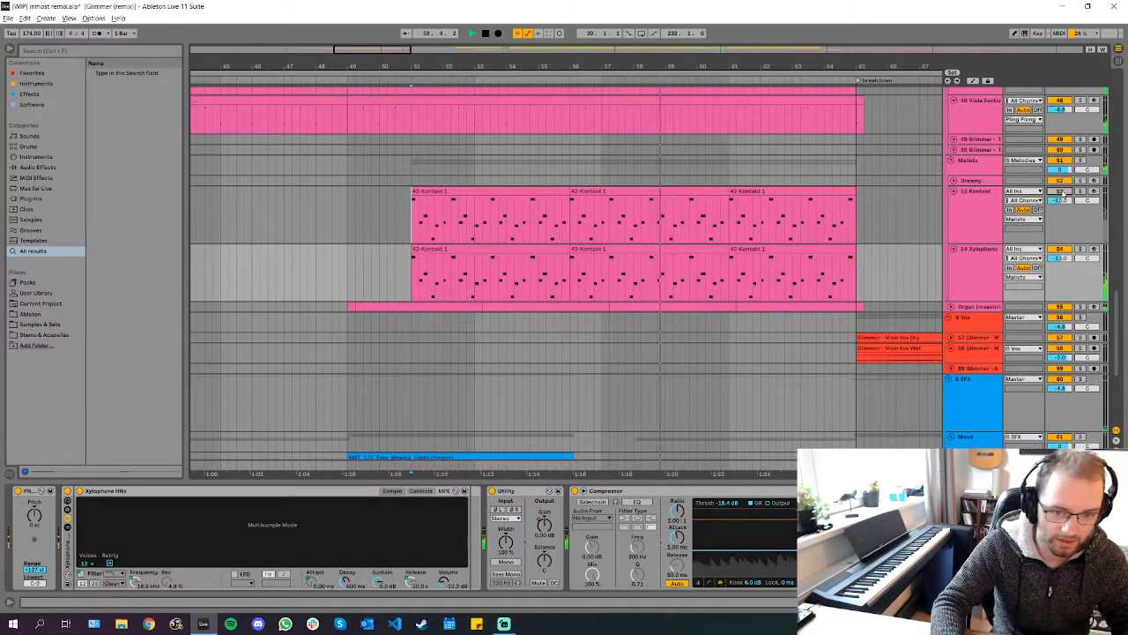
key("space")
Survey the mallet clips across the arrangement, solo the Mallets group, and play it from bar 54
key("w")
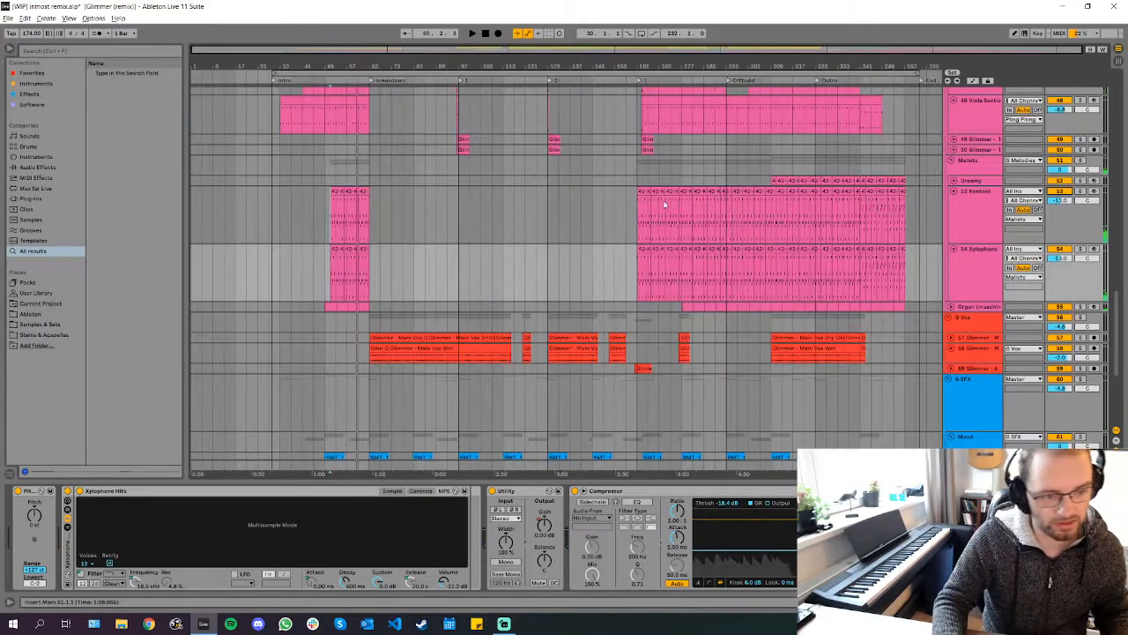
scroll(447, 232, "up", 2)
scroll(468, 219, "up", 1)
scroll(603, 226, "up", 2)
scroll(606, 227, "down", 2)
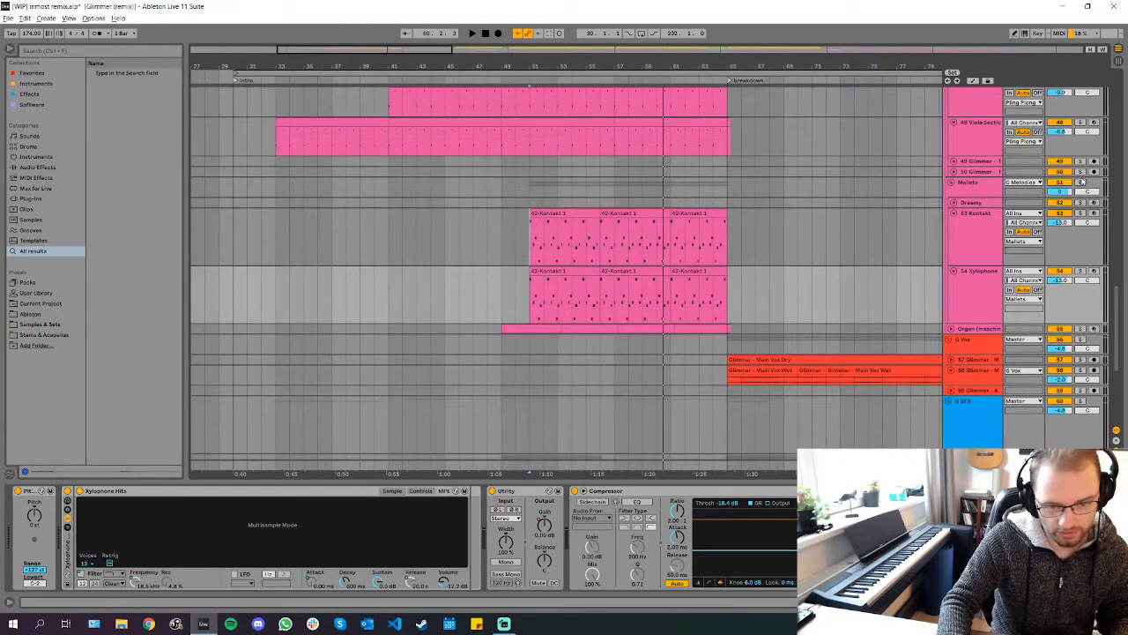
left_click(569, 188)
key("space")
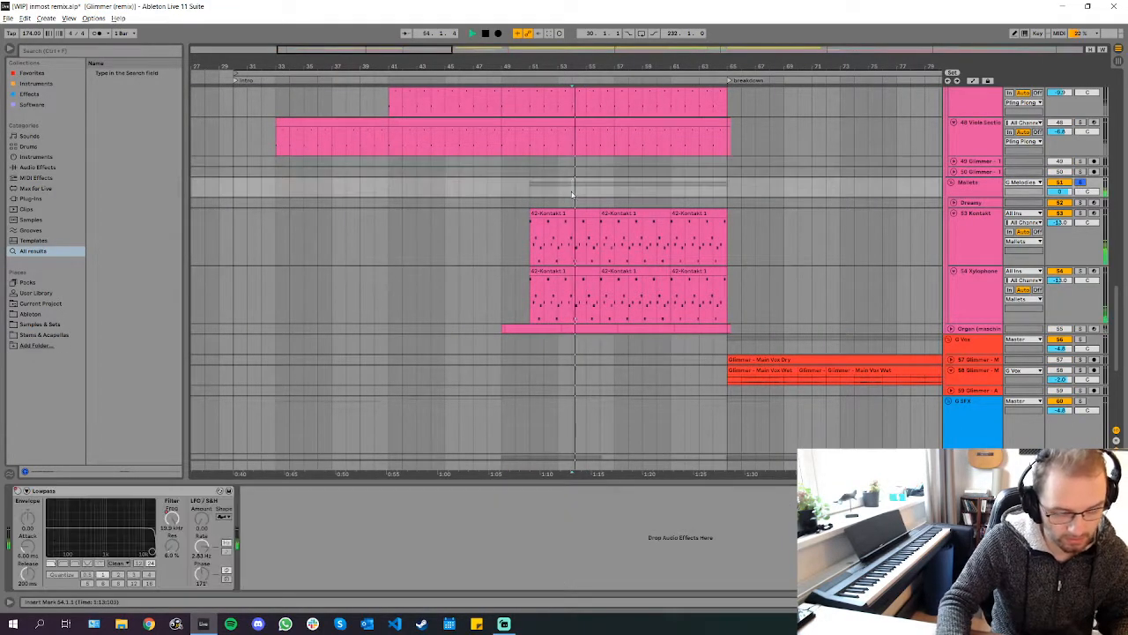
Solo and expand the Organ track, and select its first four-bar clip section from bar 49 to show its devices
scroll(730, 249, "up", 2)
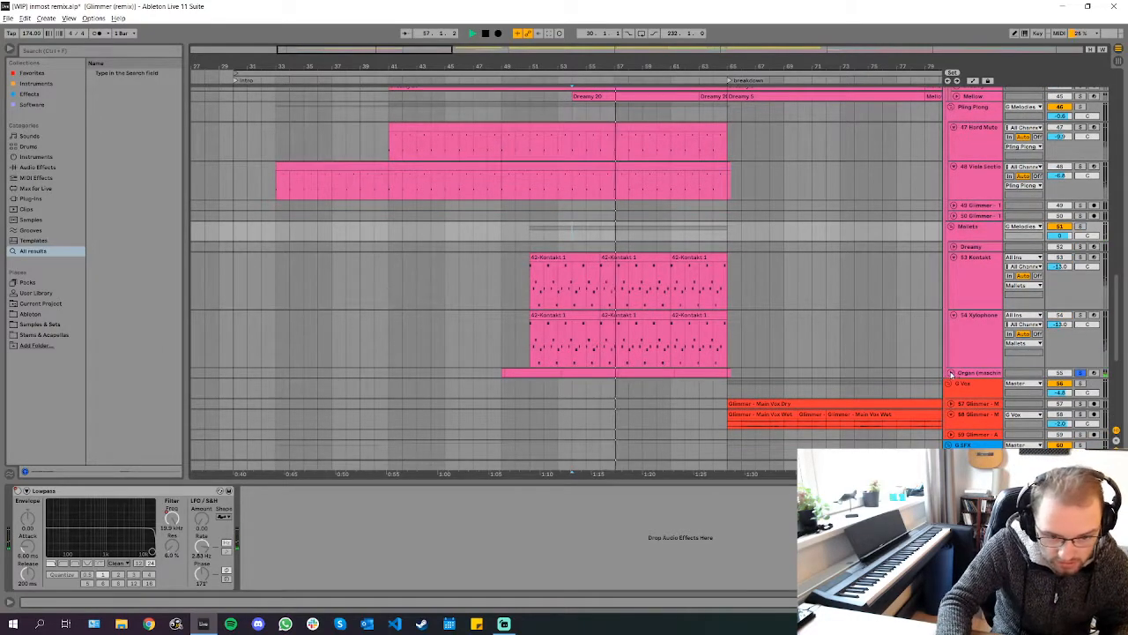
scroll(592, 351, "down", 3)
scroll(592, 351, "up", 2)
scroll(725, 307, "up", 5)
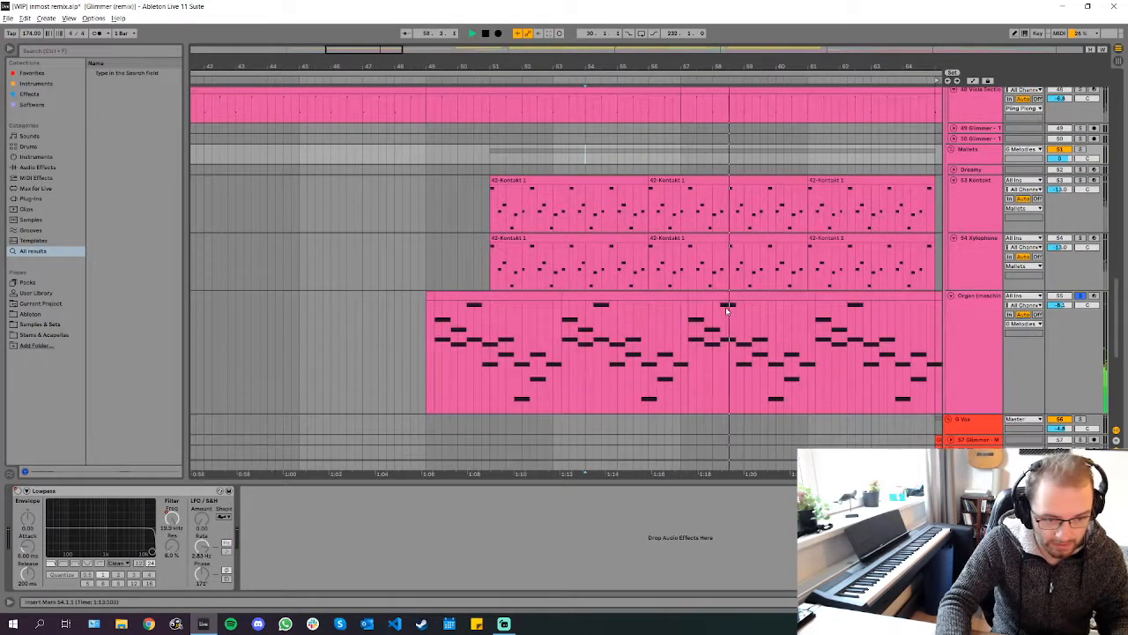
scroll(559, 321, "down", 4)
scroll(650, 296, "up", 5)
left_click(746, 294)
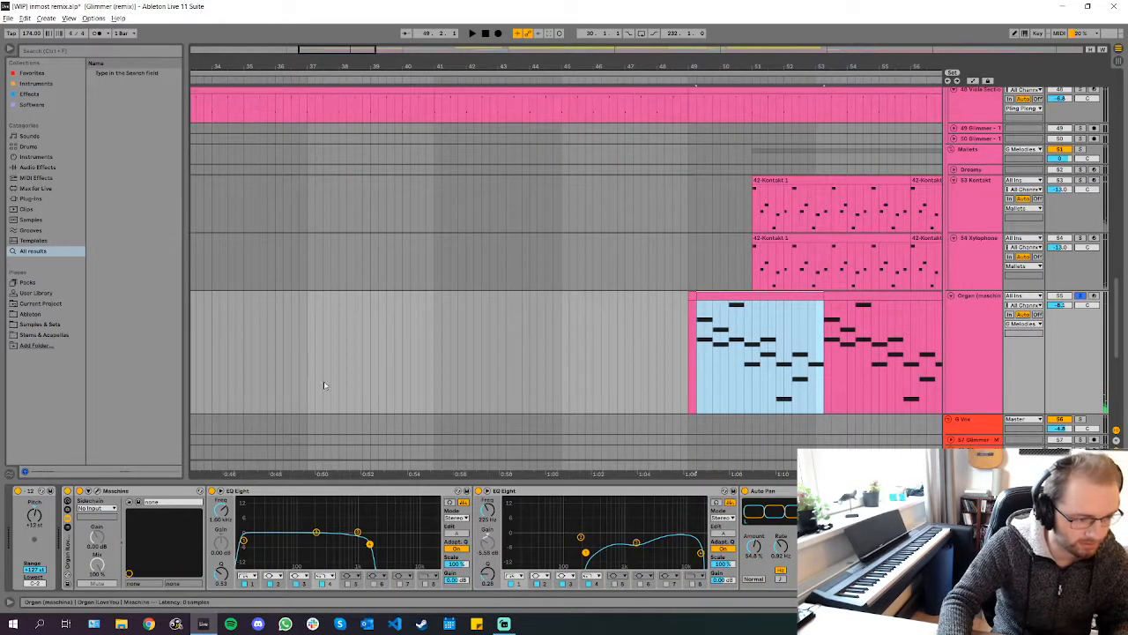
Open the Organ track's Maschine instrument to view its Jazz Organ sound, and close its window
left_click(98, 491)
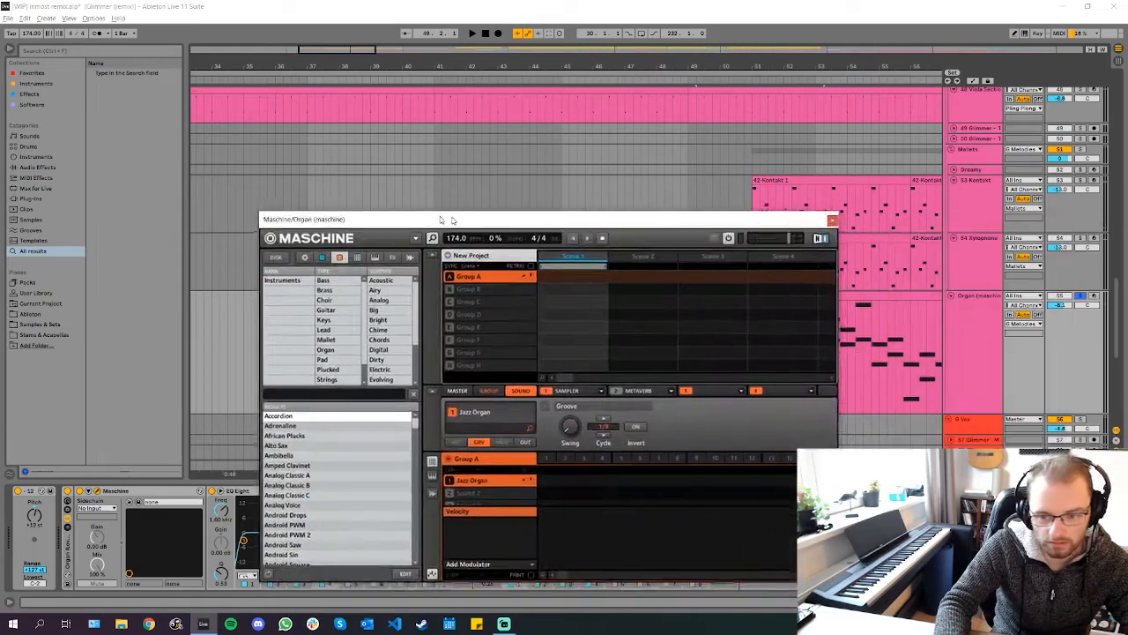
left_click_drag(468, 221, 151, 126)
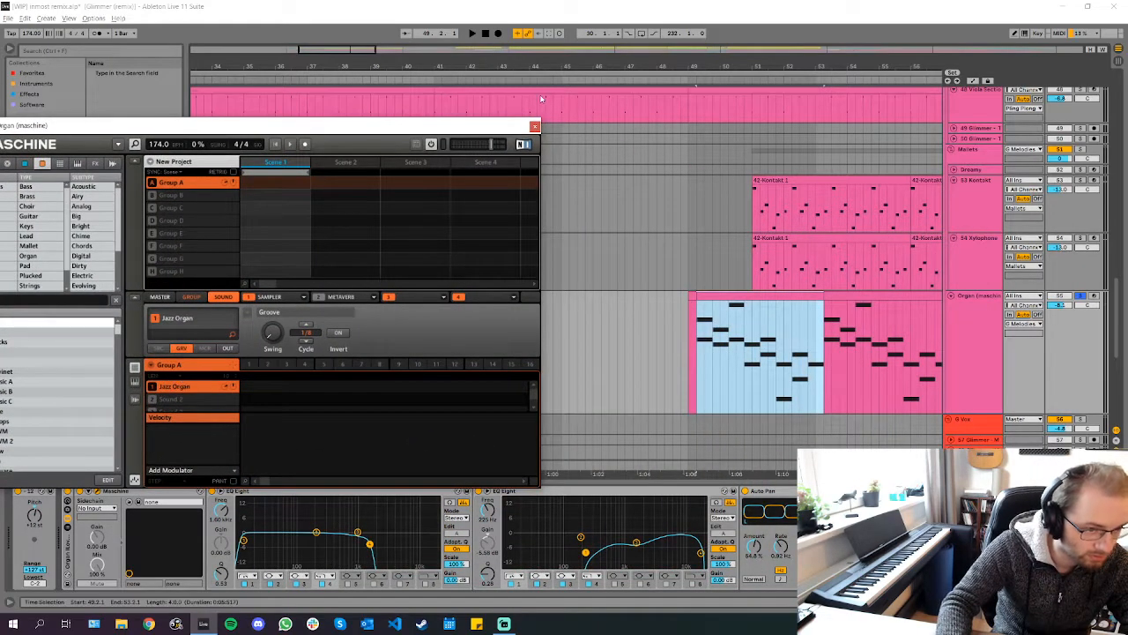
left_click_drag(18, 124, 139, 143)
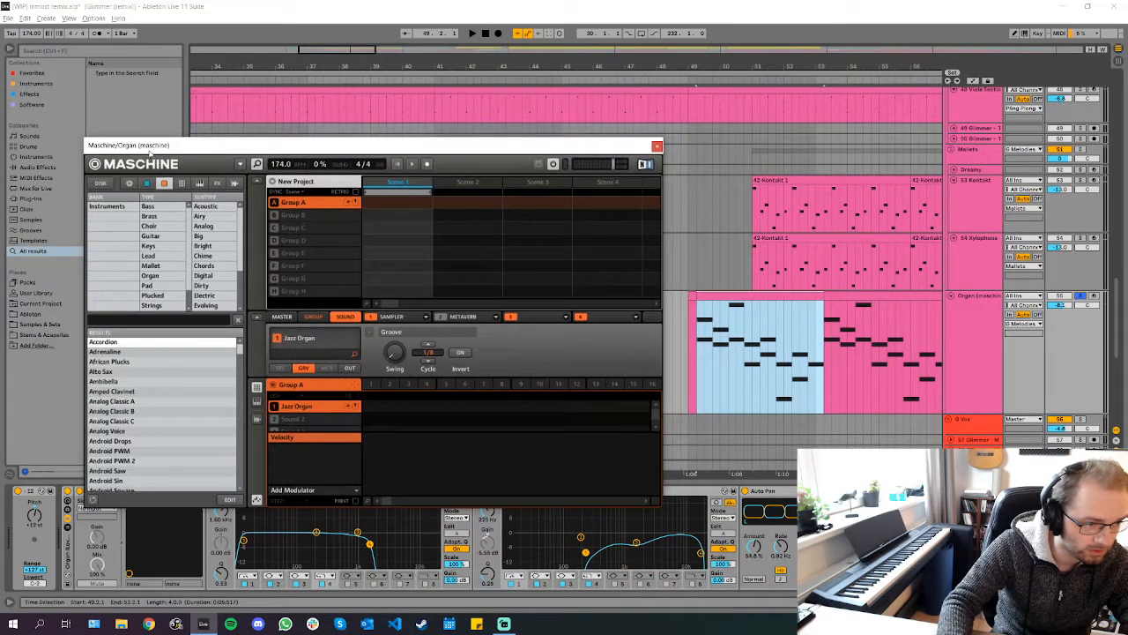
left_click(657, 147)
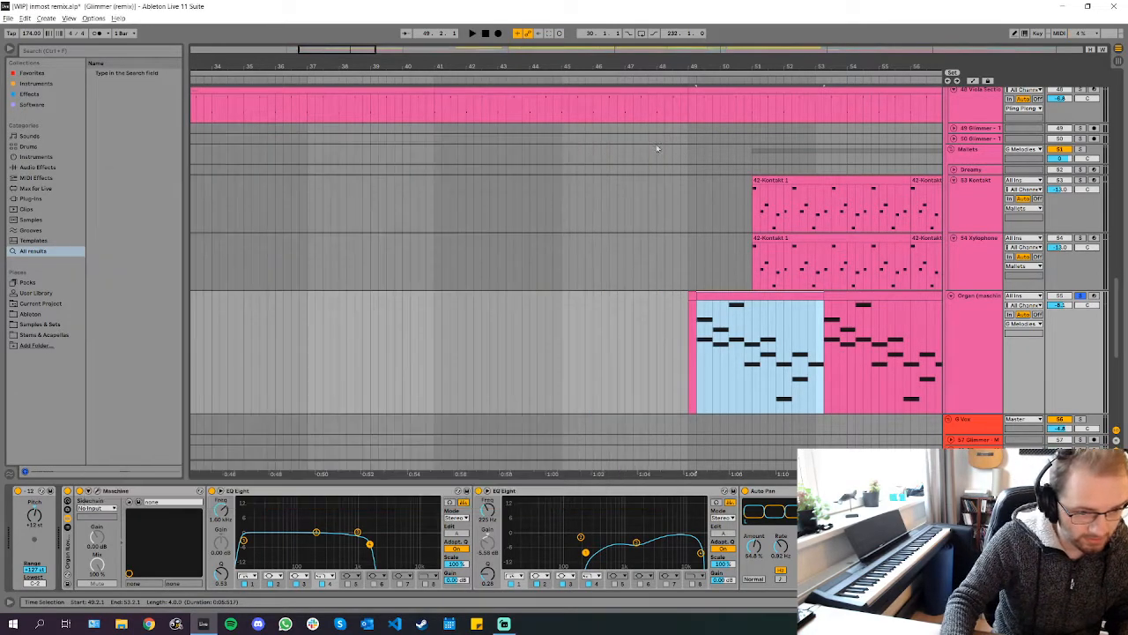
Solo the Mallets group alongside the Organ track and play both from bar 53
scroll(761, 325, "down", 5)
scroll(705, 328, "up", 5)
scroll(344, 331, "left", 5)
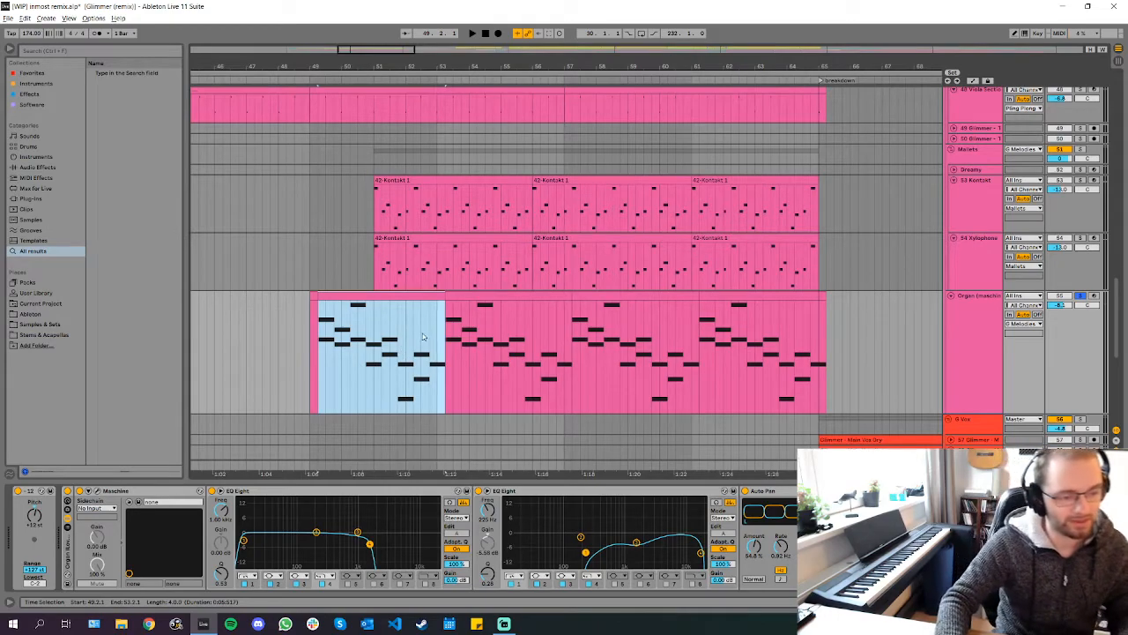
left_click(452, 357)
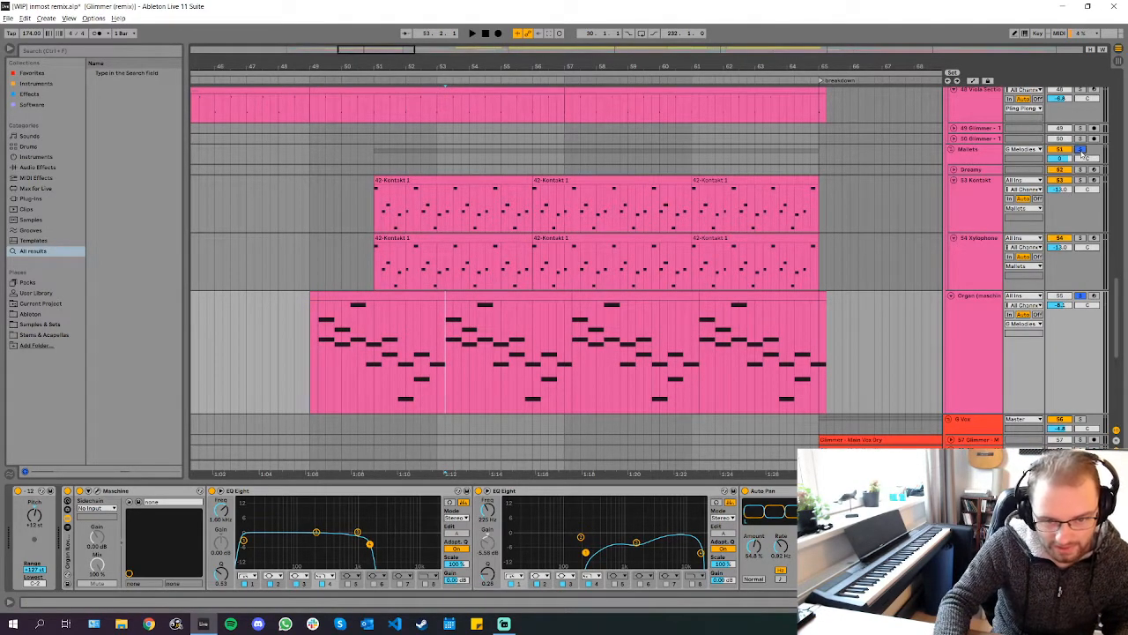
key("space")
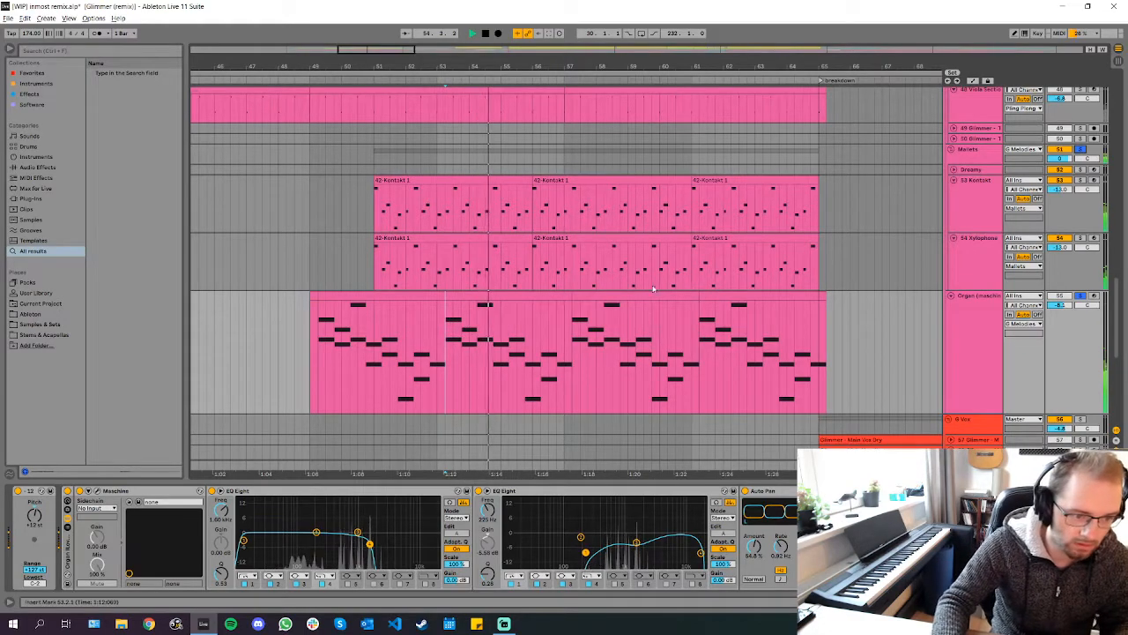
Open the Kontakt track's clip at bar 51 and examine its notes
scroll(457, 231, "up", 4)
scroll(474, 227, "down", 2)
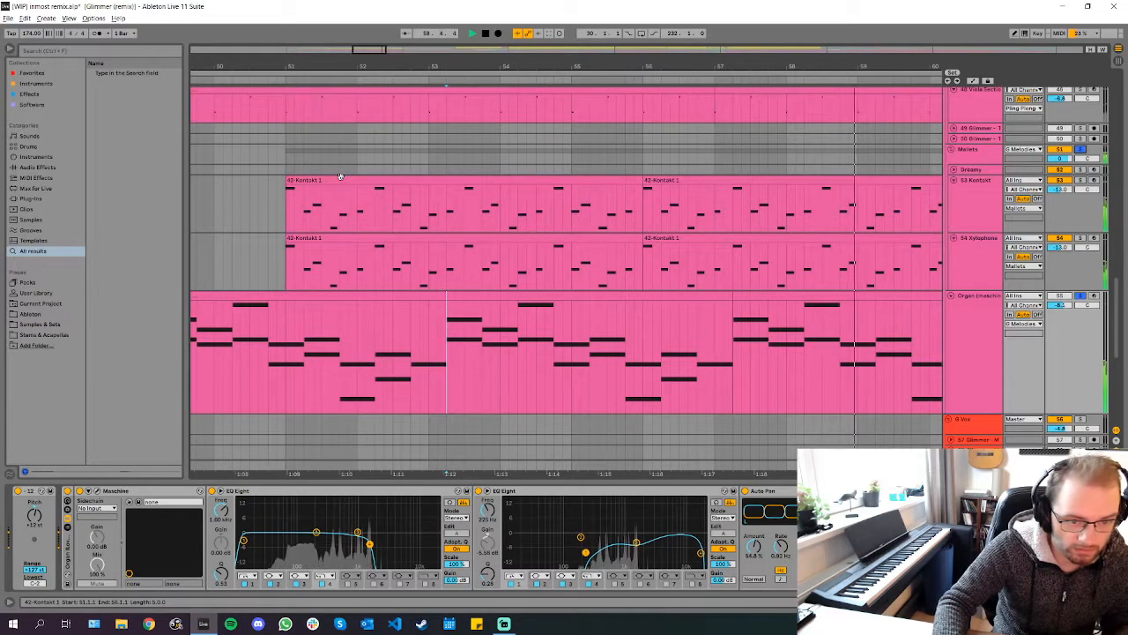
scroll(340, 176, "down", 3)
double_click(398, 195)
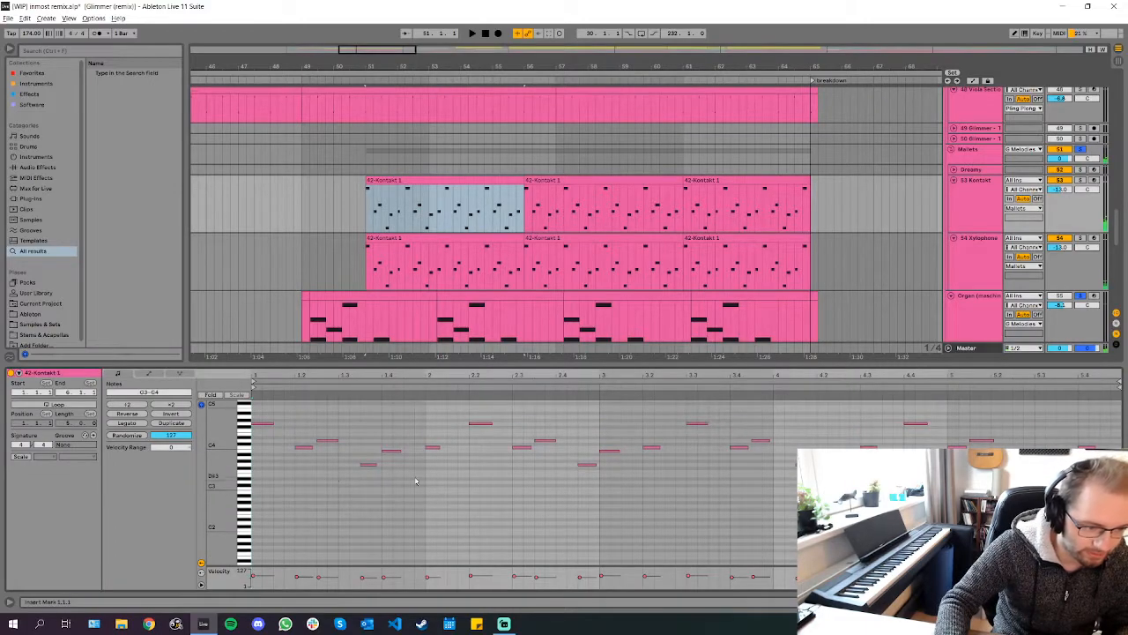
Examine the note pattern of the Kontakt clip at bar 51, both in its note editor and in the arrangement
scroll(411, 480, "up", 2)
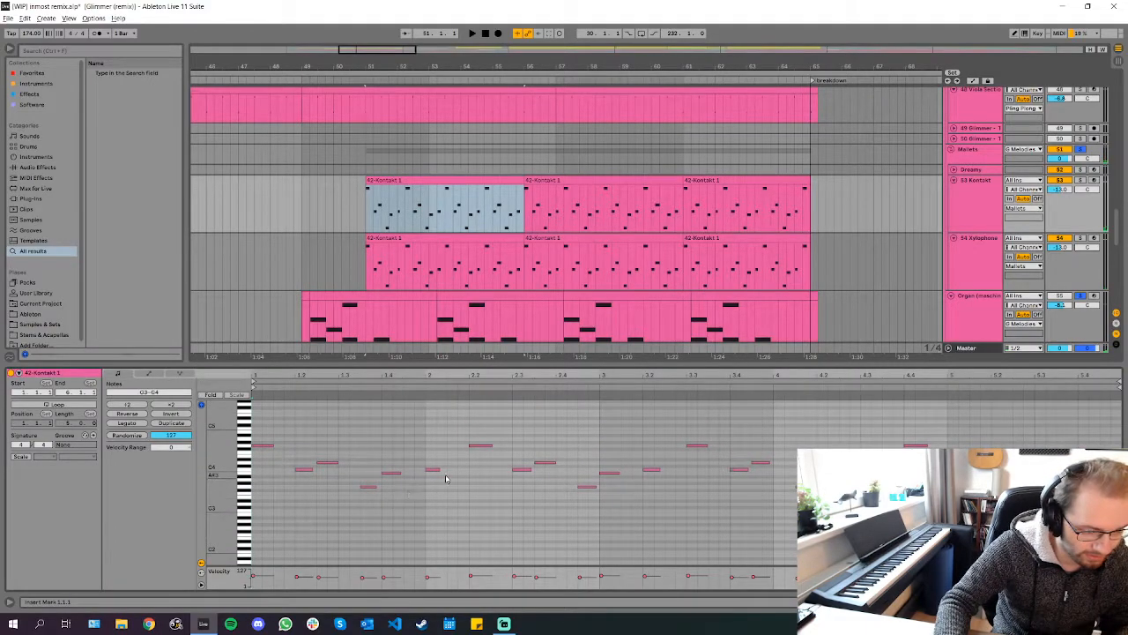
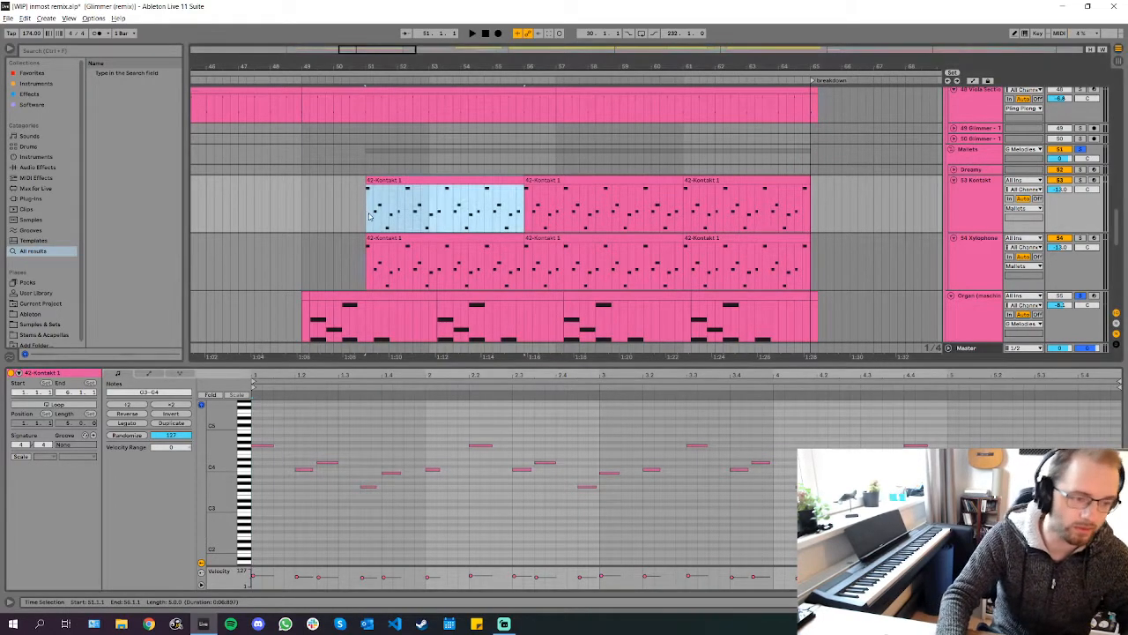
scroll(371, 204, "up", 3)
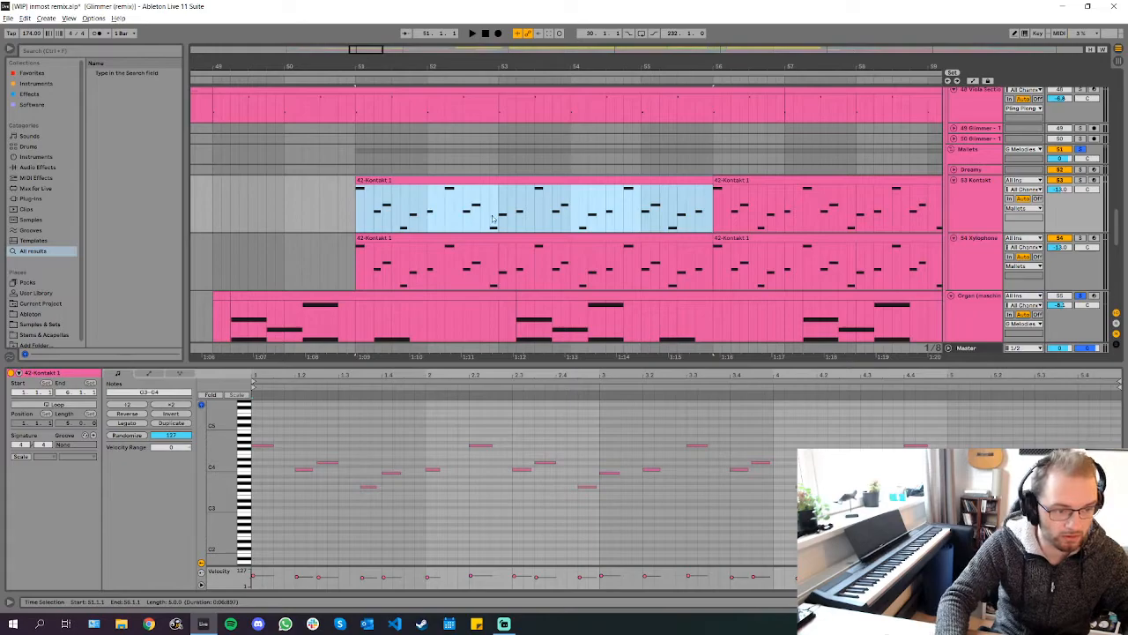
scroll(443, 226, "down", 5)
scroll(477, 185, "up", 3)
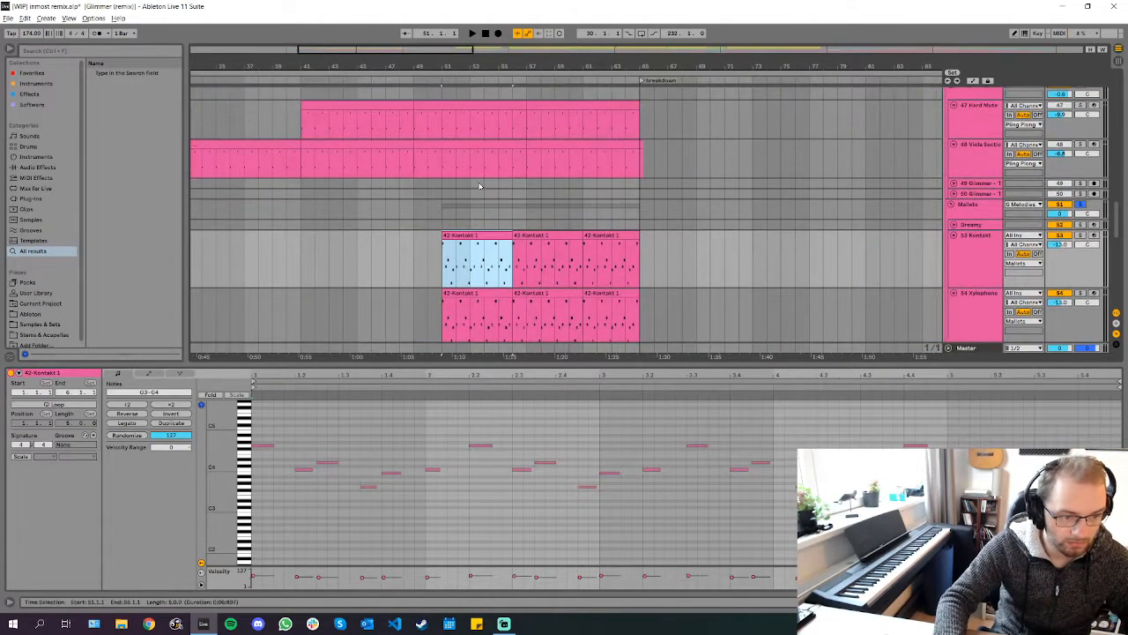
Play the Organ and Mallets parts together from the Organ's first section at bar 49, stop playback and clear their solos
scroll(580, 274, "down", 4)
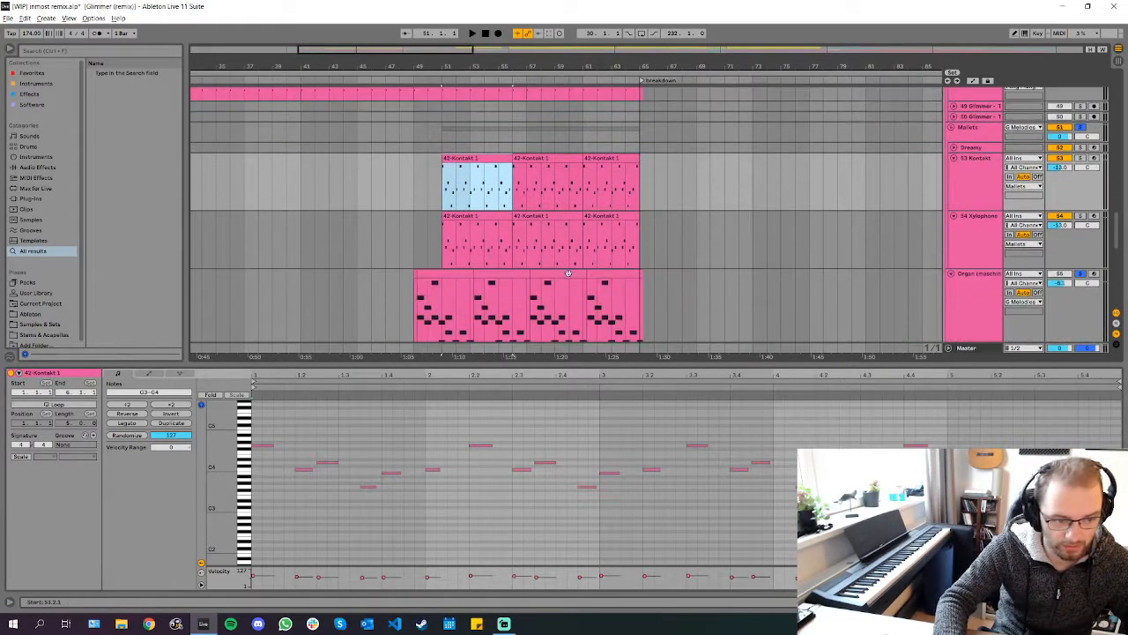
left_click(433, 282)
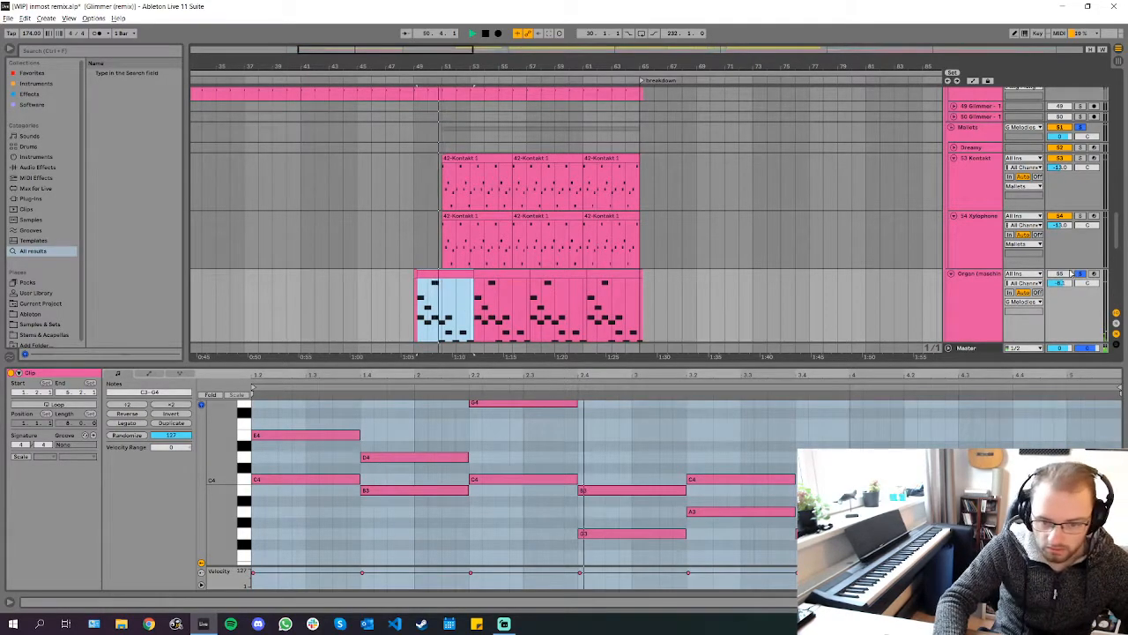
scroll(1071, 274, "up", 1)
key("space")
left_click(1079, 296)
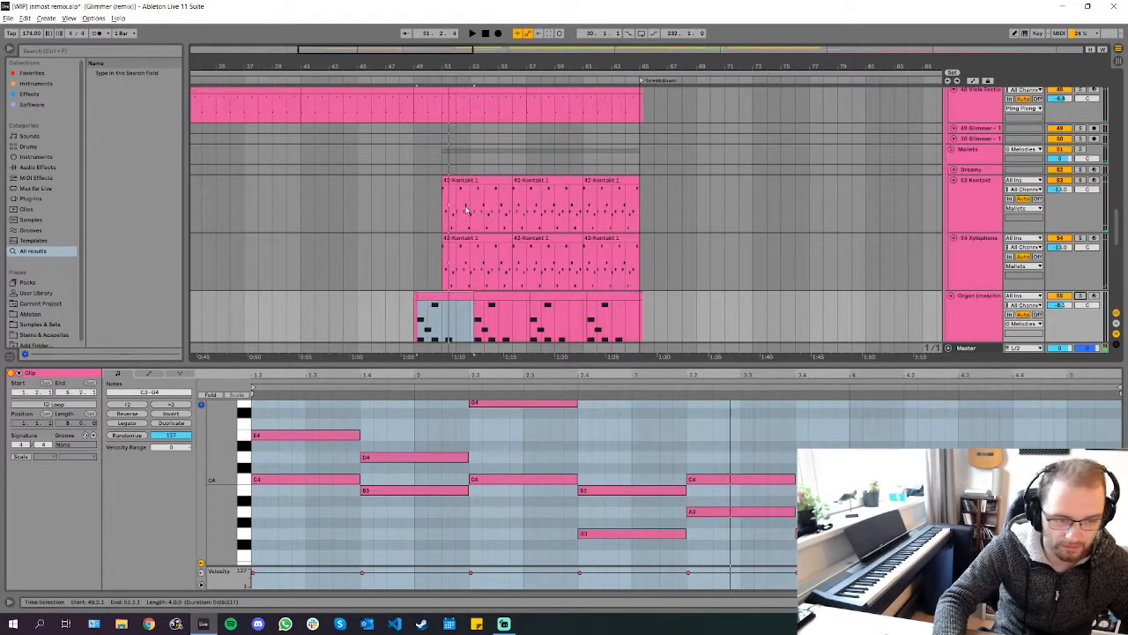
Collapse the Hard Mute, Viola Section, Kontakt and Xylophone tracks in the arrangement
scroll(468, 210, "up", 5)
scroll(307, 208, "down", 4)
scroll(306, 208, "up", 2)
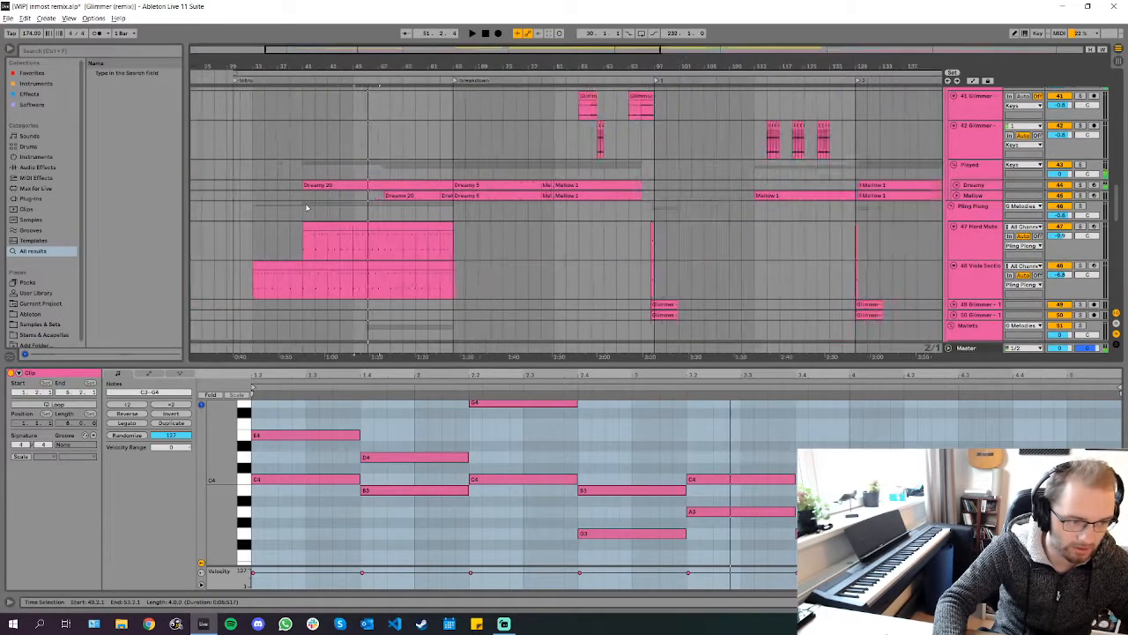
scroll(307, 208, "up", 3)
left_click(271, 237)
key("u")
left_click(276, 255)
key("u")
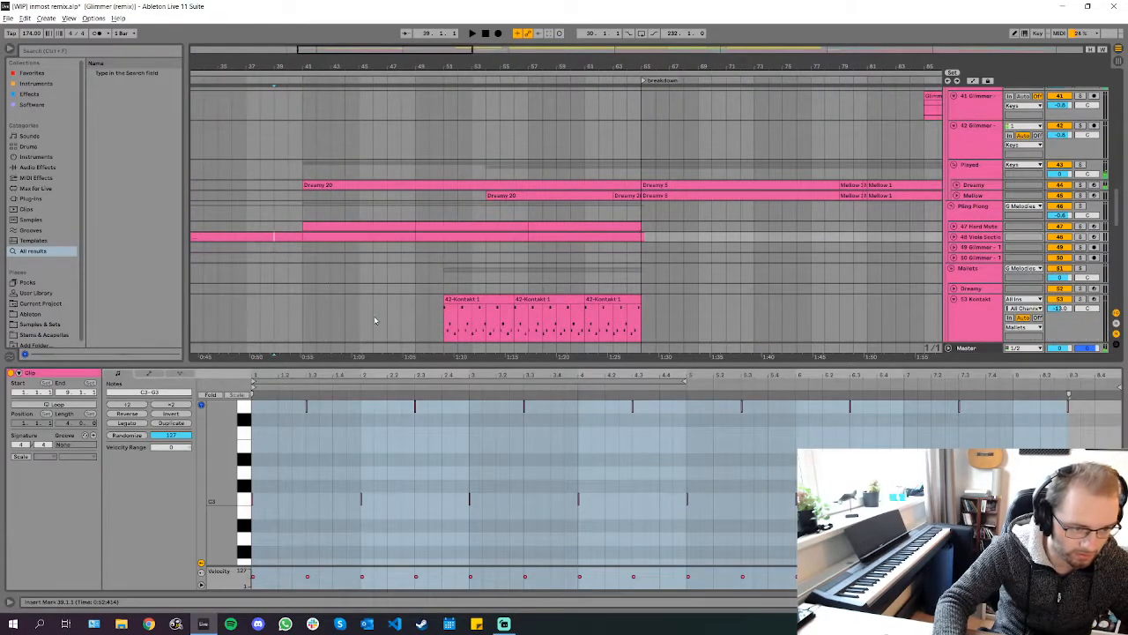
left_click(373, 321)
key("u")
left_click(399, 322)
key("u")
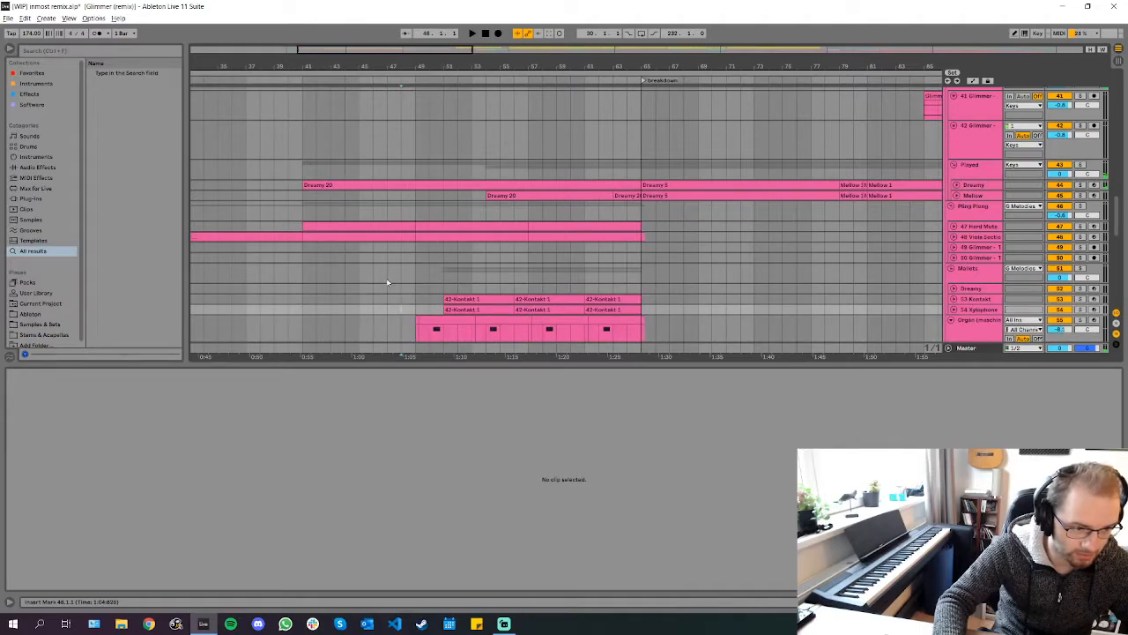
Play the Dreamy 20 clip from bar 41 with the Dreamy track soloed, and expand that track
left_click(318, 185)
key("space")
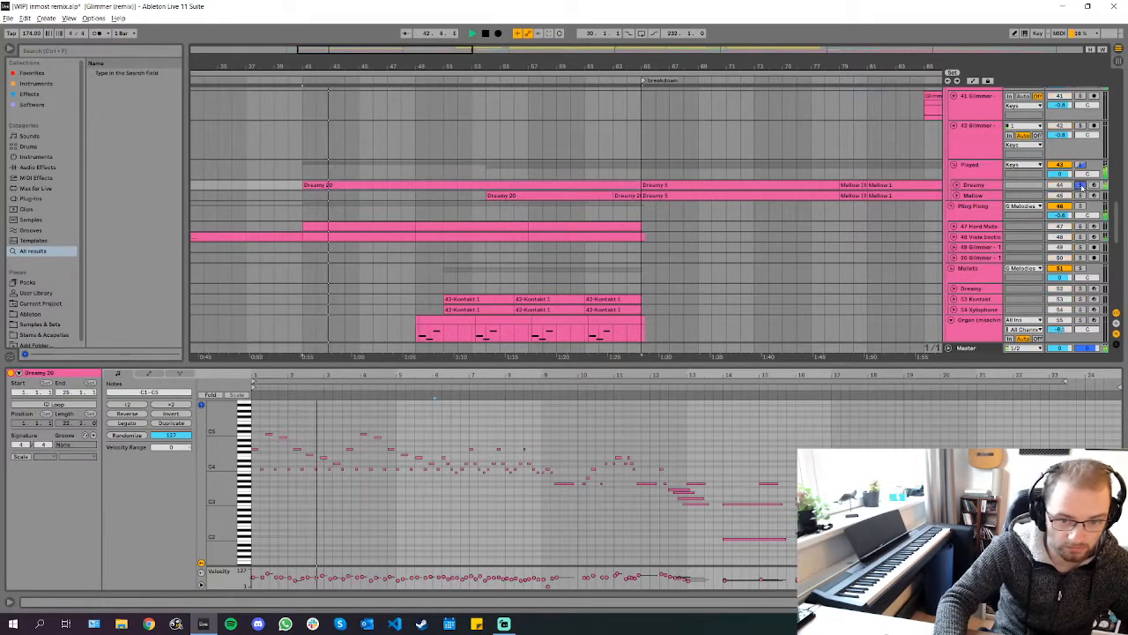
key("u")
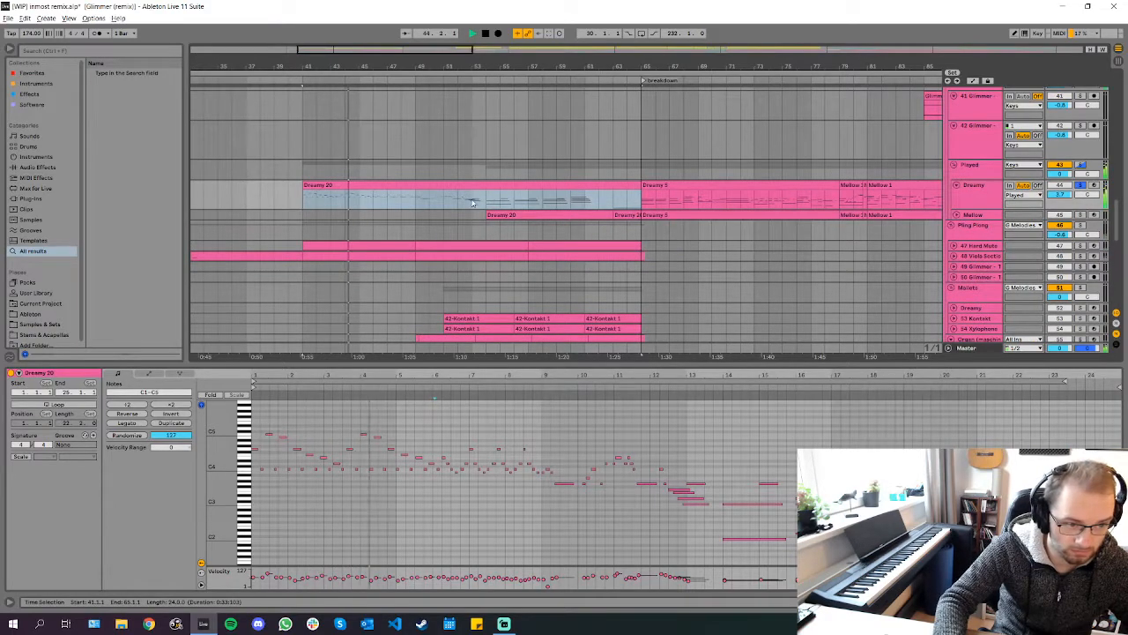
Examine the Dreamy 20 clip's notes up close, play it from about bar 52, and clear the Dreamy track's solo
scroll(480, 204, "up", 3)
scroll(584, 446, "up", 2)
scroll(584, 445, "up", 2)
scroll(573, 428, "up", 2)
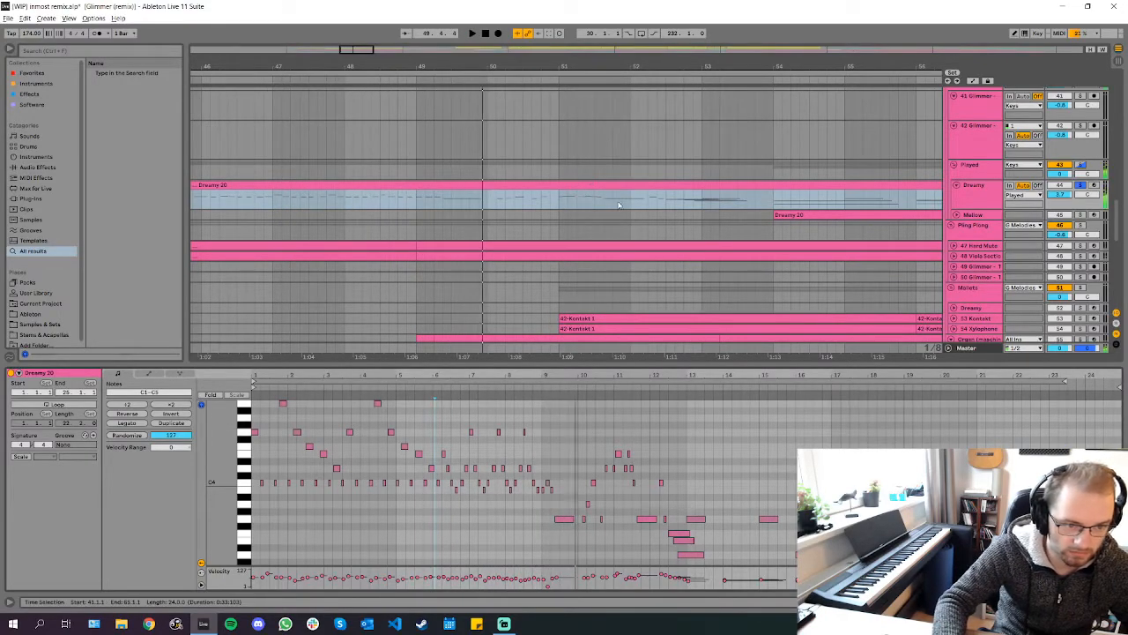
left_click(651, 200)
scroll(728, 214, "down", 1)
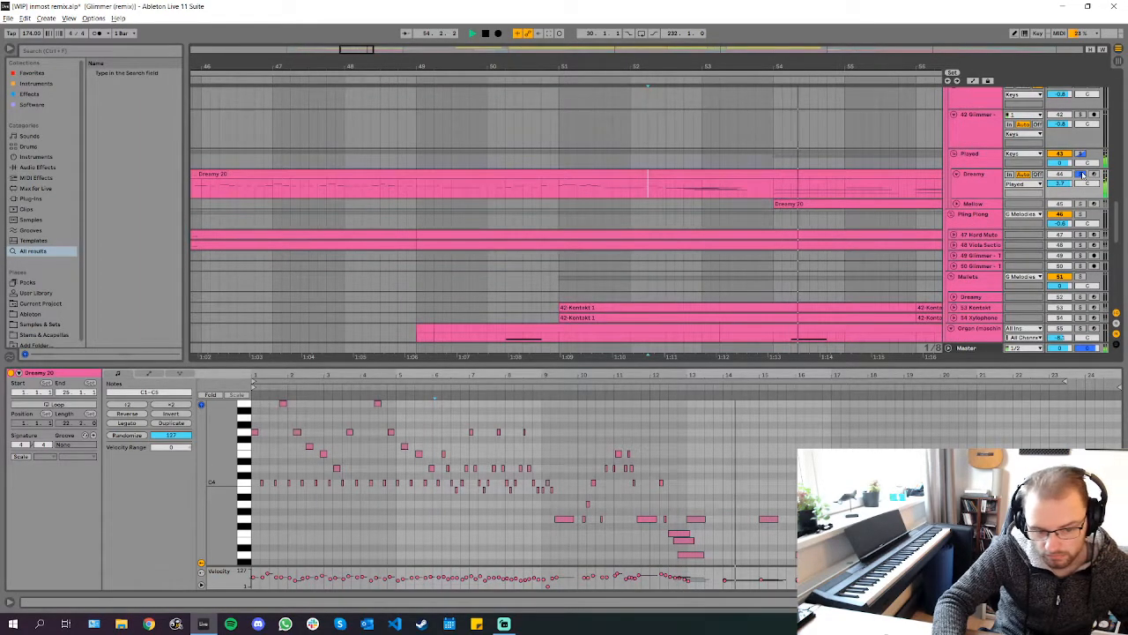
left_click(1082, 175)
Solo the Ambs group and play its ambience layers from bar 45
scroll(773, 188, "down", 5)
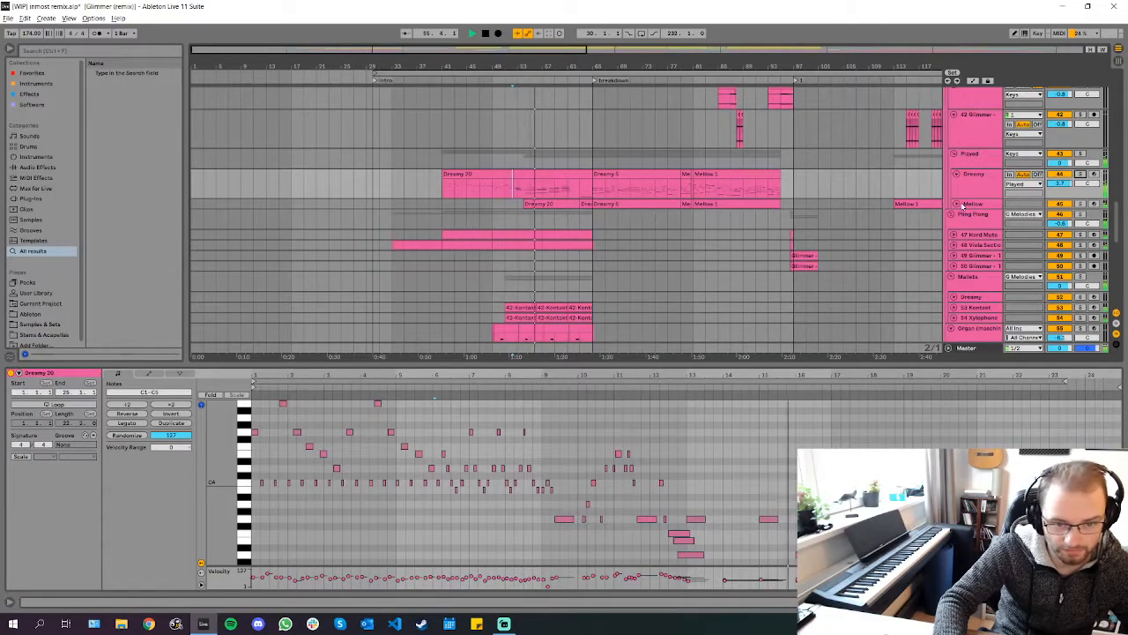
scroll(559, 210, "up", 5)
scroll(558, 210, "up", 5)
scroll(564, 212, "down", 8)
scroll(580, 227, "up", 10)
left_click(461, 227)
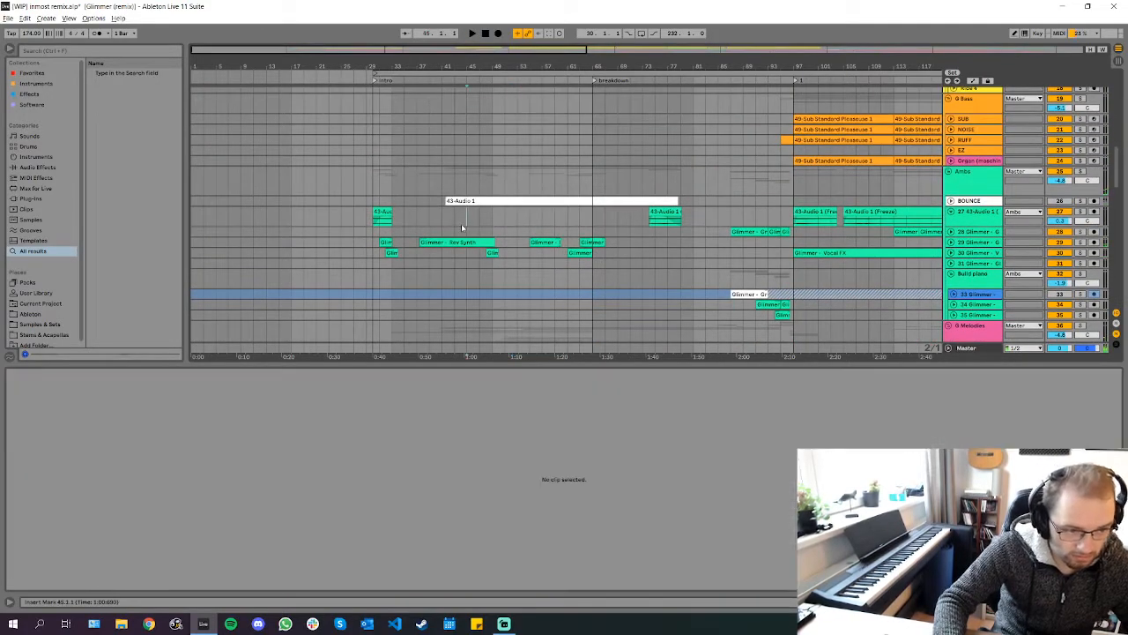
left_click(1080, 171)
key("space")
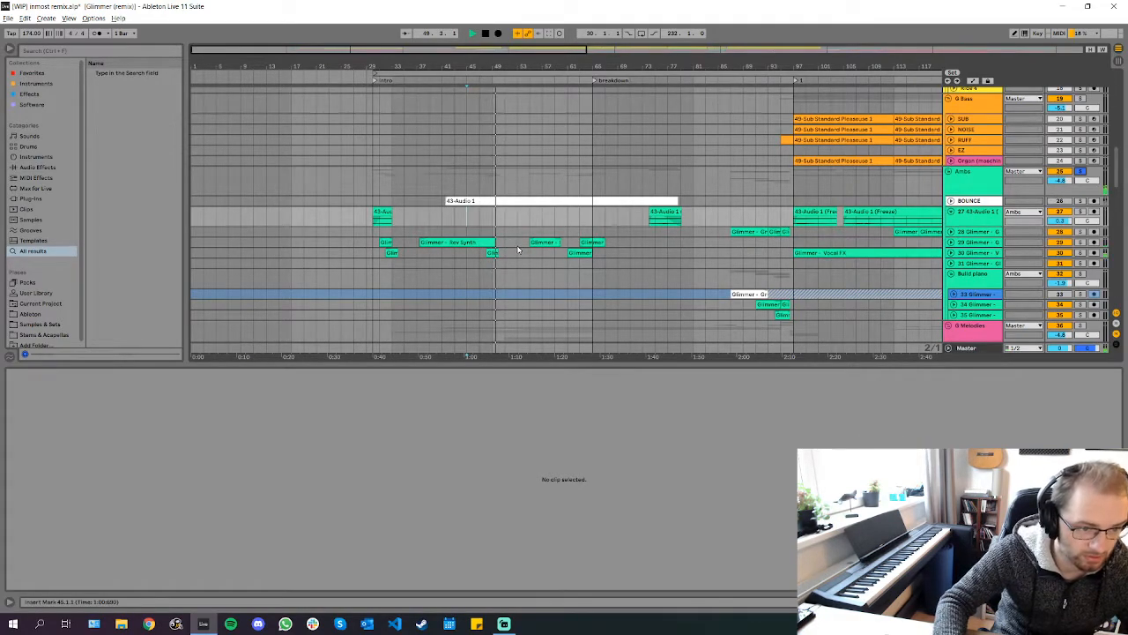
Examine the Rev Synth and Vocal FX clips up close, play the Rev Synth clip from bar 57, and stop playback
scroll(518, 247, "up", 3)
scroll(521, 282, "up", 3)
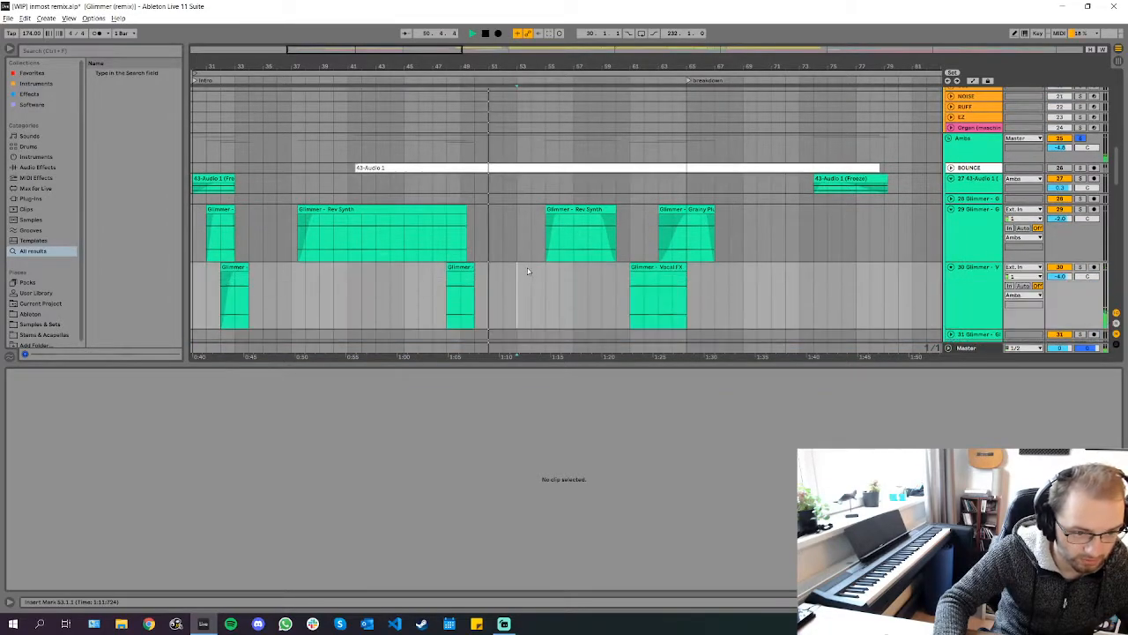
scroll(521, 270, "up", 5)
scroll(760, 240, "down", 5)
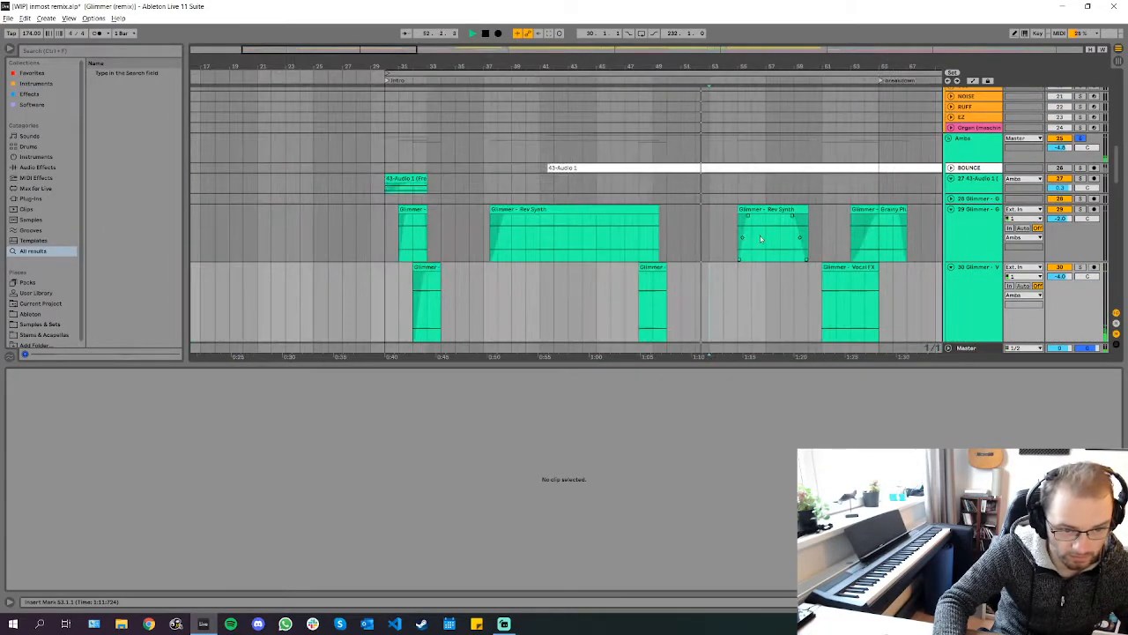
left_click(760, 240)
scroll(672, 228, "right", 3)
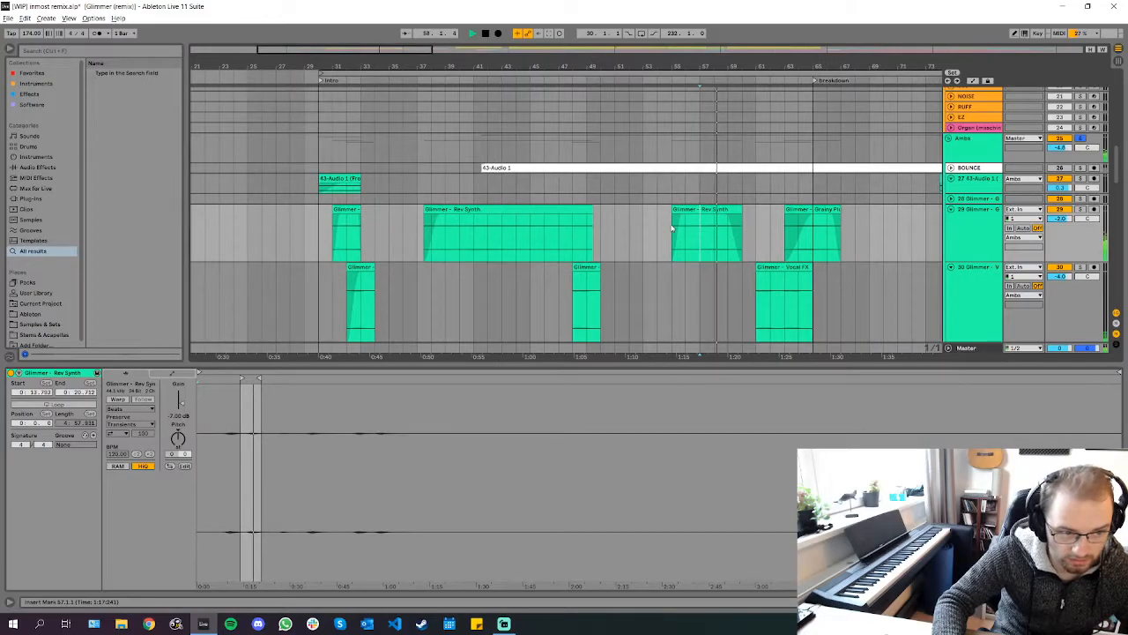
scroll(705, 221, "up", 8)
scroll(872, 194, "up", 2)
key("space")
Collapse the G Drums, G Bass and Ambs groups and show the whole arrangement
scroll(873, 194, "up", 6)
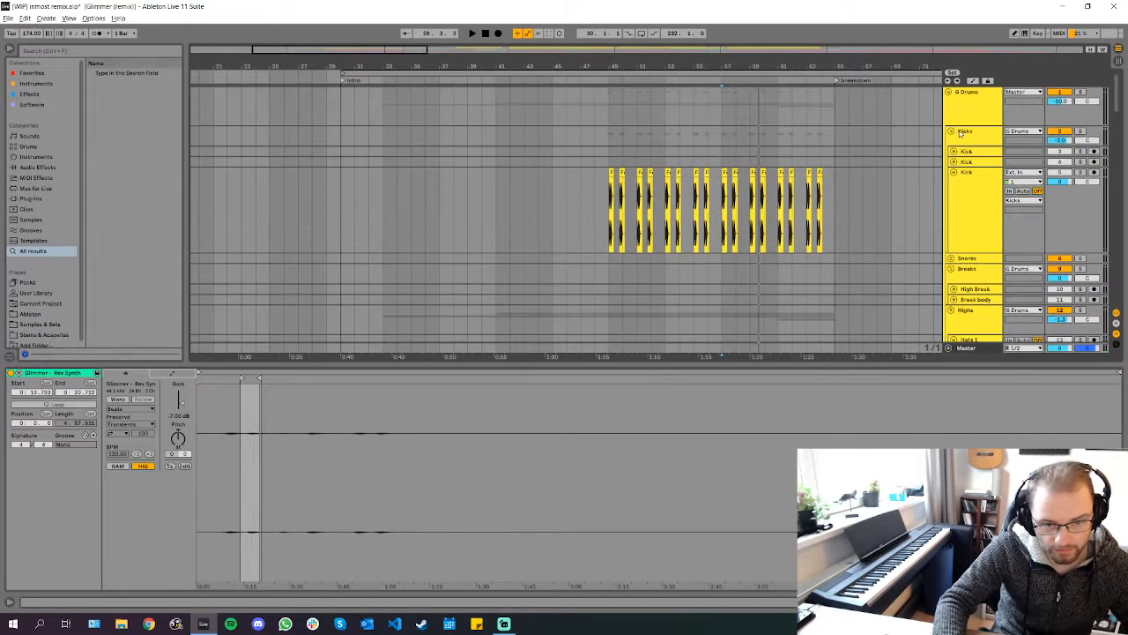
left_click(951, 92)
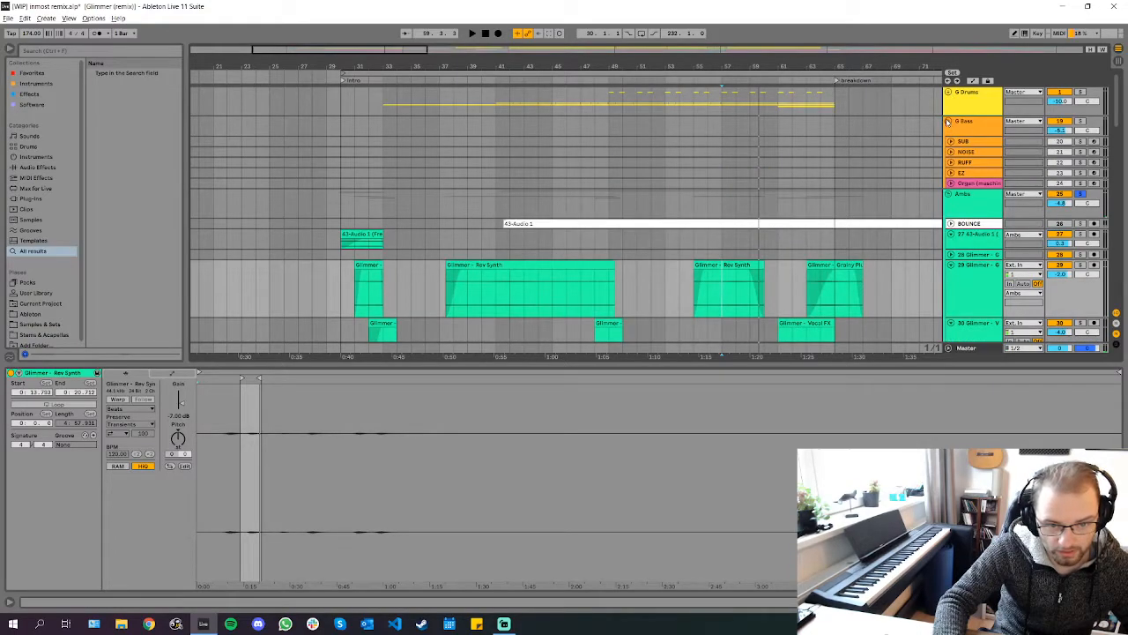
left_click(949, 120)
left_click(949, 133)
key("minus")
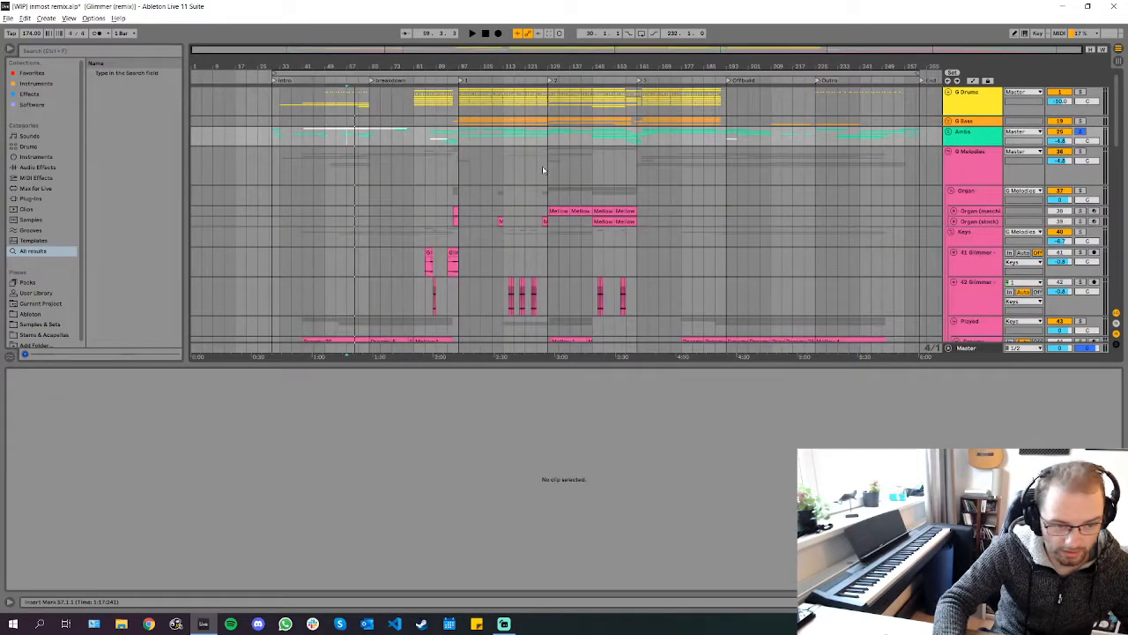
Open the Dreamy 5 clip at the start of the breakdown to show its notes
scroll(382, 183, "down", 3)
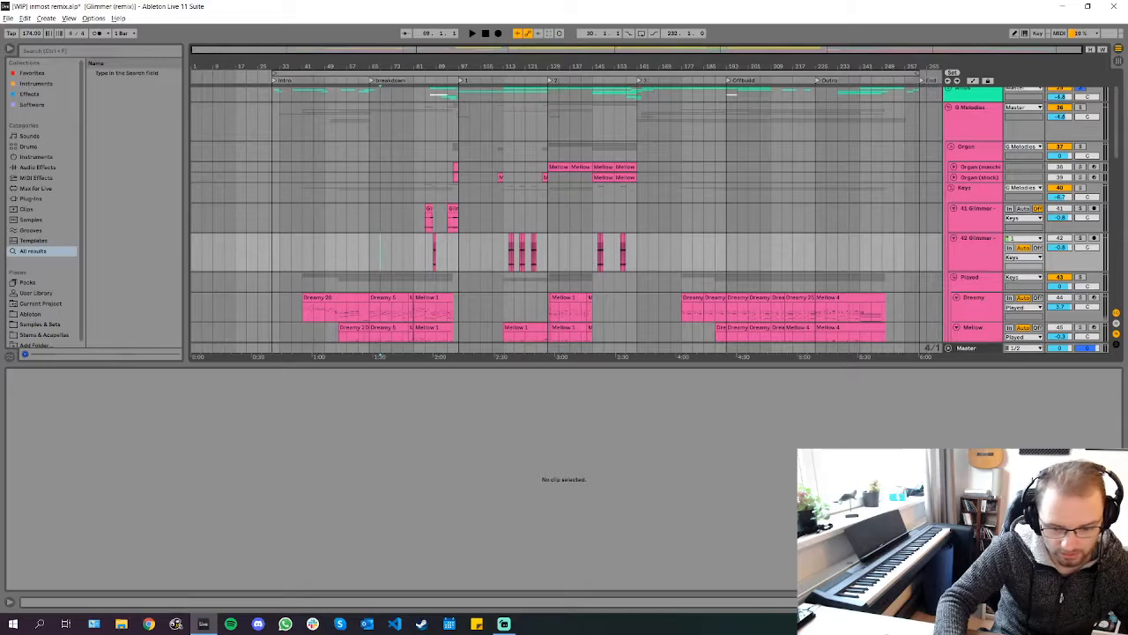
key("ctrl+alt+l")
key("plus")
key("plus")
scroll(370, 306, "up", 1)
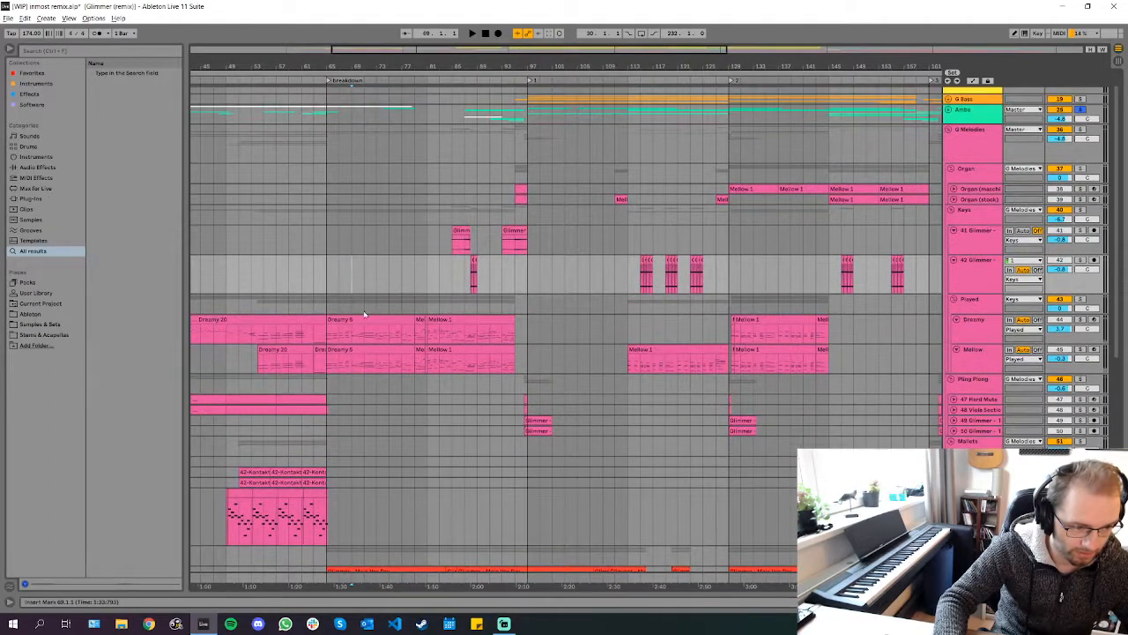
key("plus")
key("plus")
double_click(631, 314)
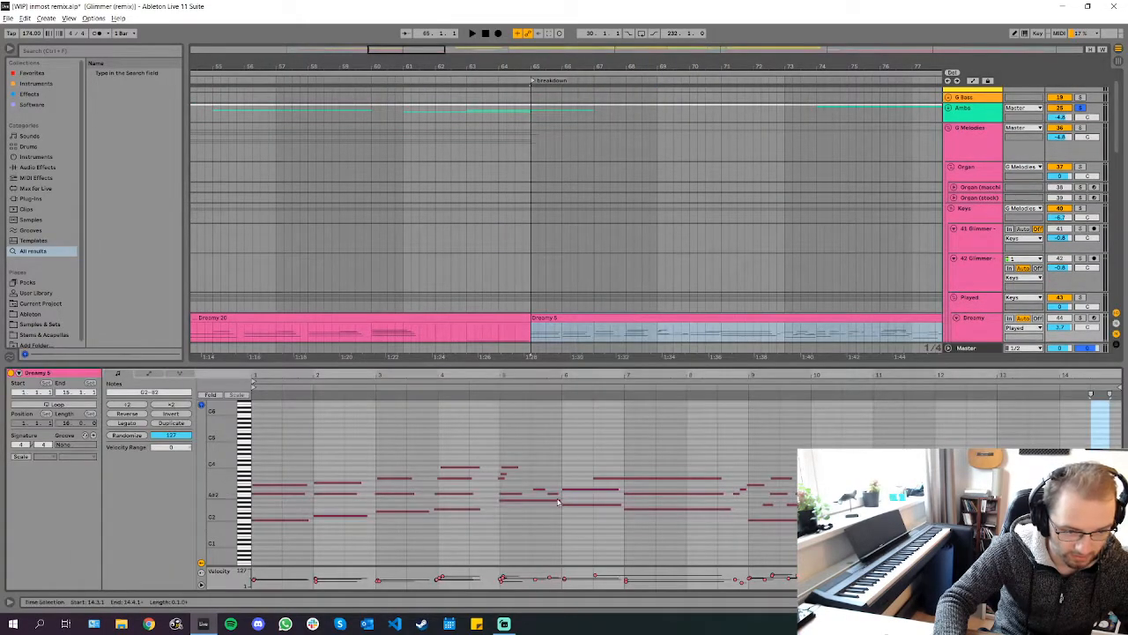
Examine the chords in the Dreamy 5 clip, especially the voicings and note starts around its bars 4 and 5
scroll(558, 502, "down", 2)
scroll(567, 292, "down", 5)
scroll(397, 512, "up", 2)
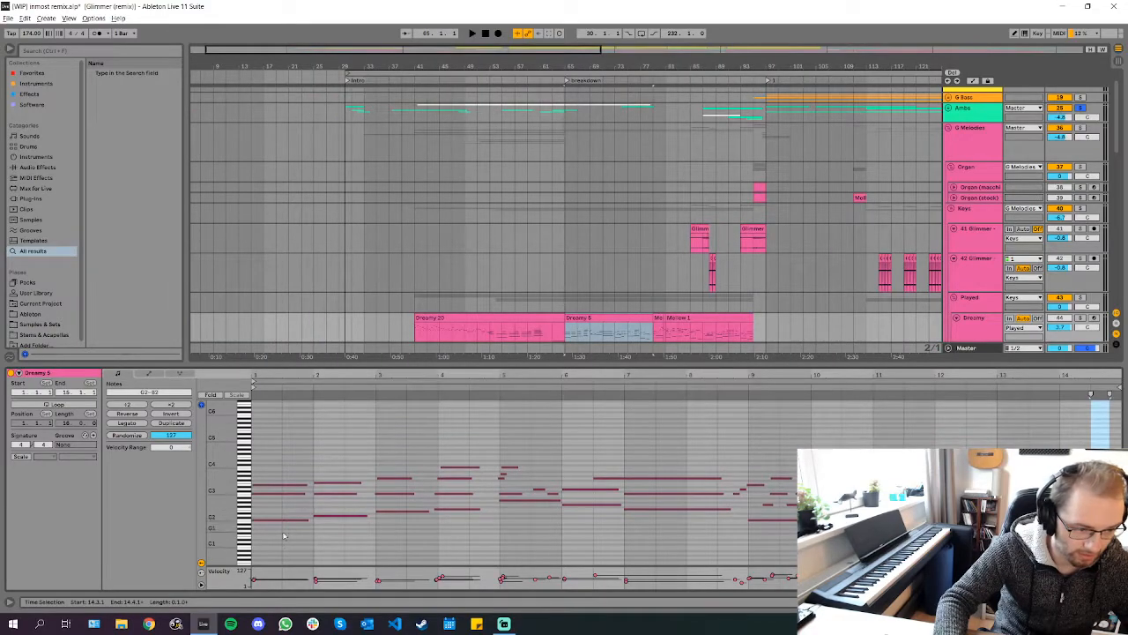
scroll(406, 520, "down", 2)
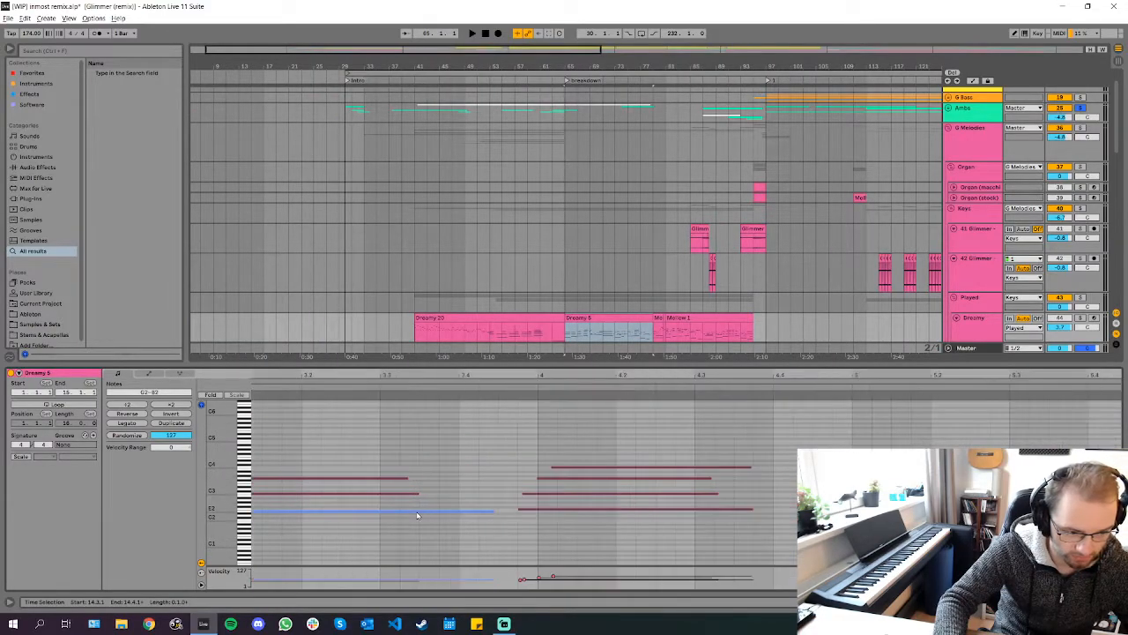
scroll(441, 496, "up", 3)
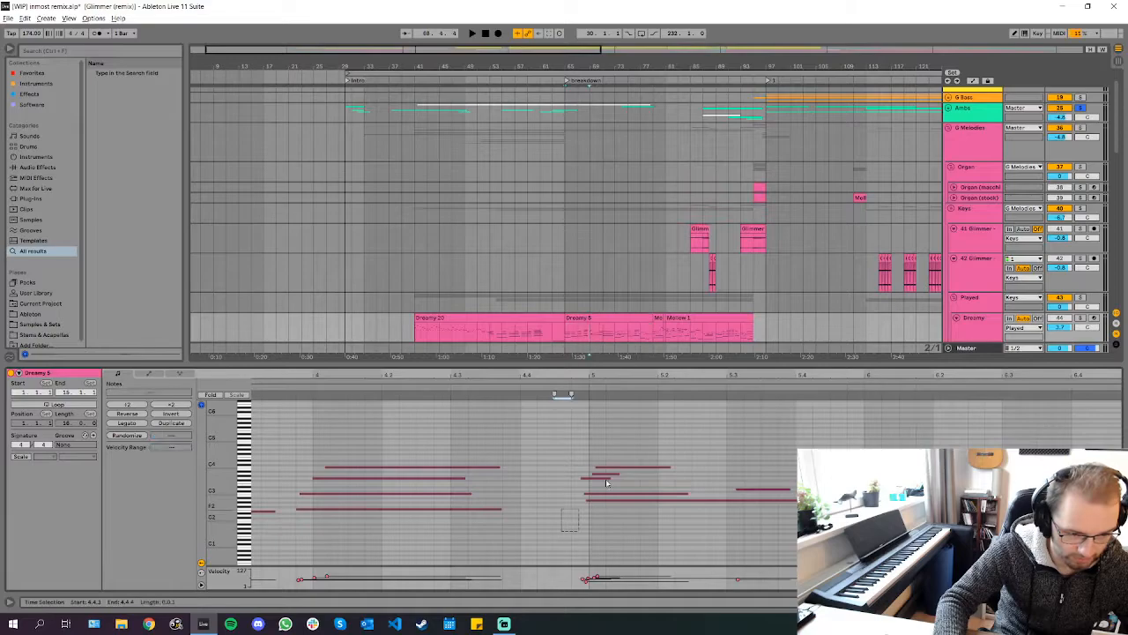
left_click(548, 473)
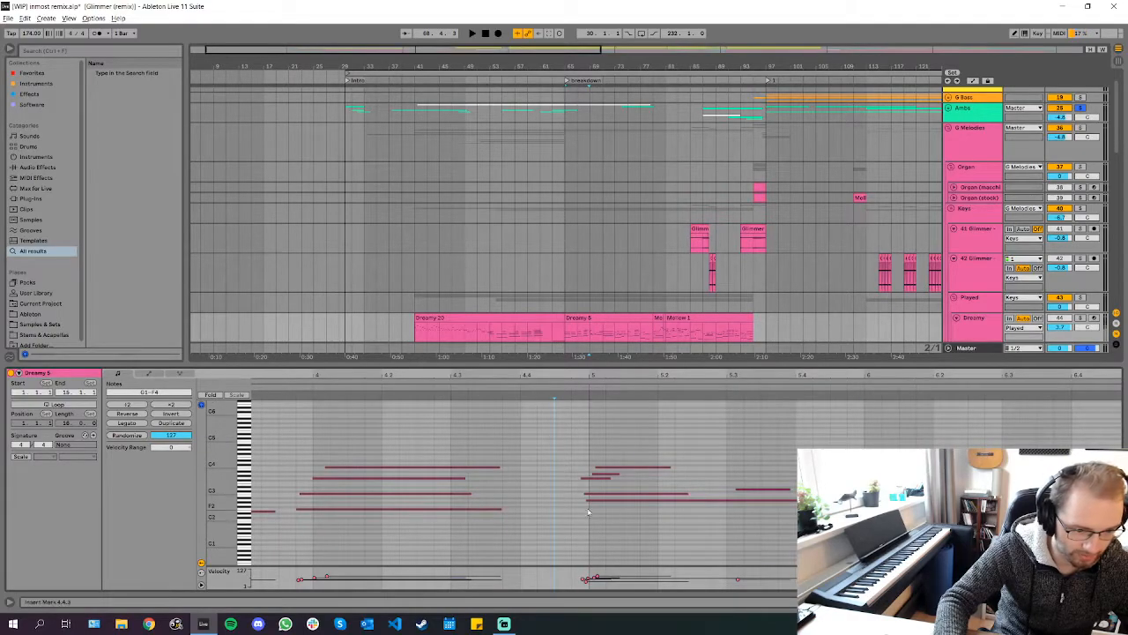
Solo the G Melodies group instead of Ambs, and select the short gap before bar 5 in the Dreamy 5 clip
scroll(940, 297, "up", 1)
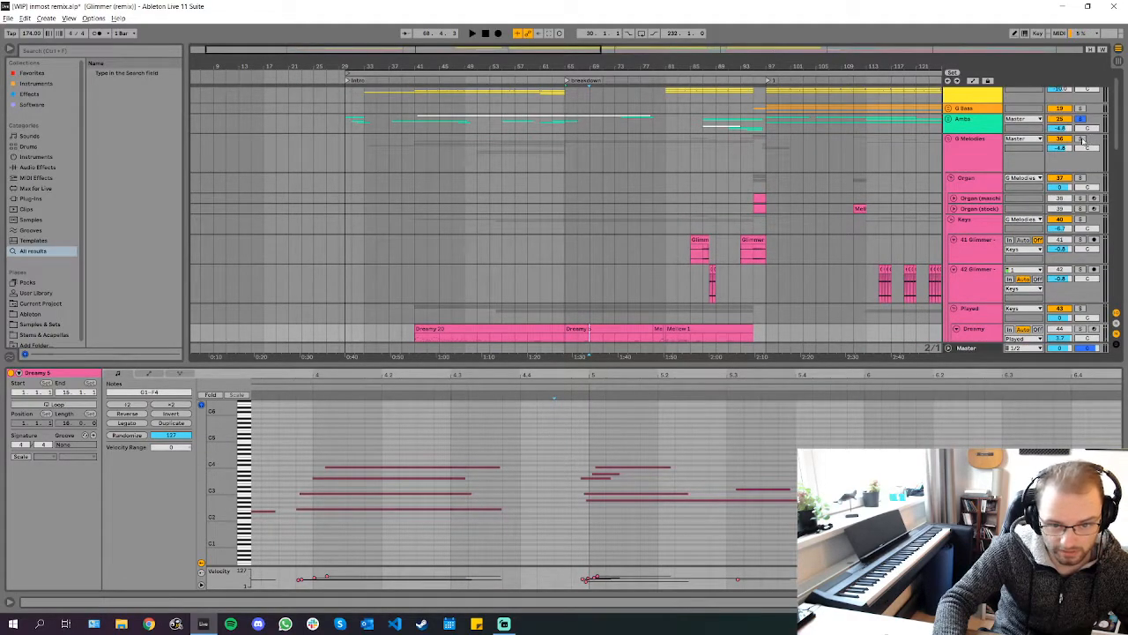
scroll(554, 468, "down", 2)
left_click_drag(543, 504, 547, 440)
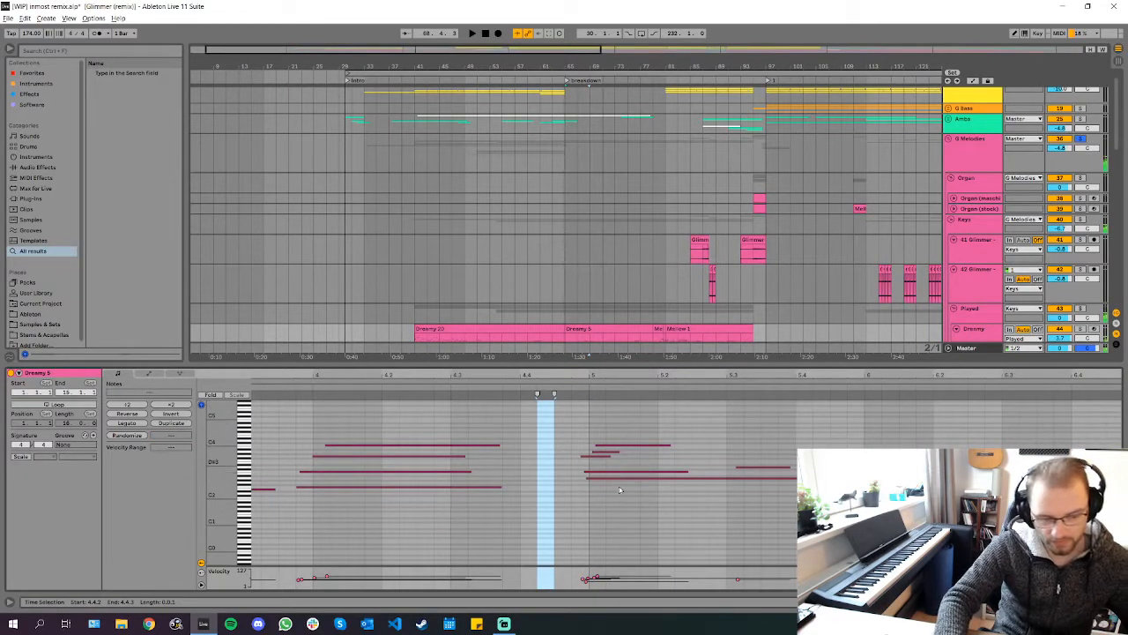
Examine the full Dreamy 5 chord progression and how the Dreamy and Mellow clips run through the breakdown
scroll(509, 428, "down", 3)
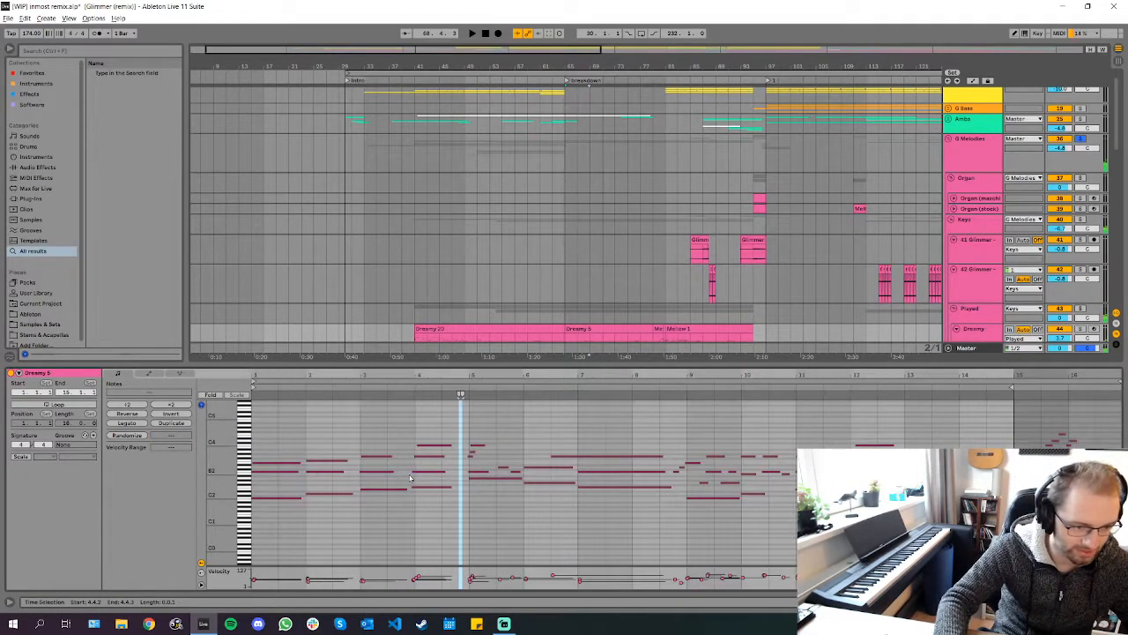
scroll(568, 306, "down", 3)
scroll(547, 265, "up", 1)
scroll(530, 242, "up", 3)
scroll(530, 242, "down", 3)
scroll(592, 242, "up", 3)
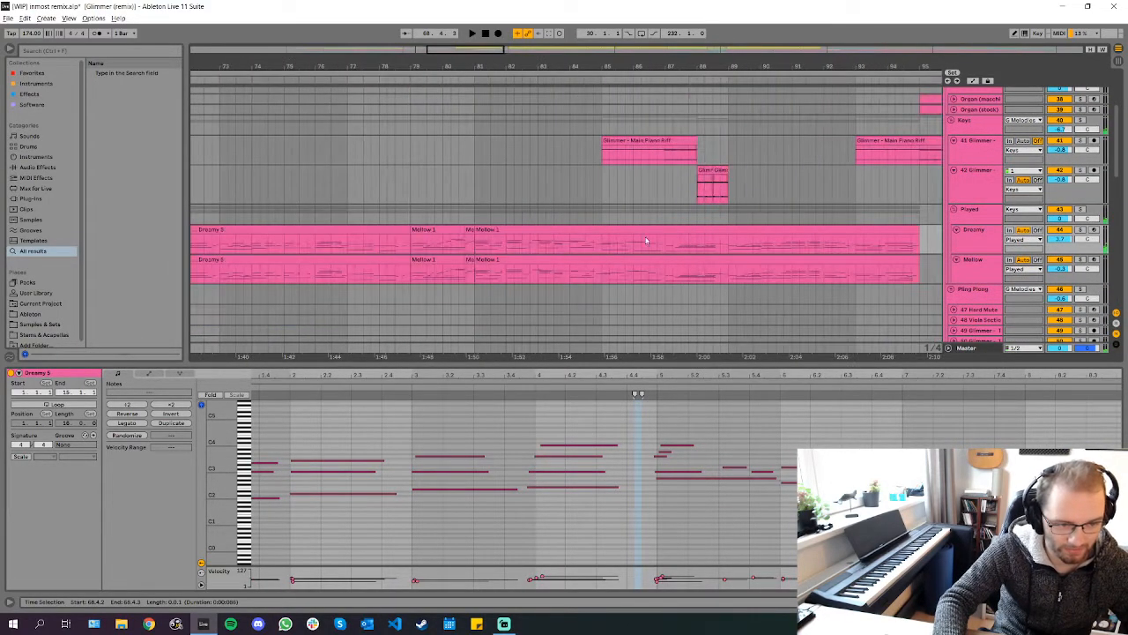
scroll(655, 240, "down", 3)
scroll(261, 255, "up", 3)
scroll(357, 249, "up", 5)
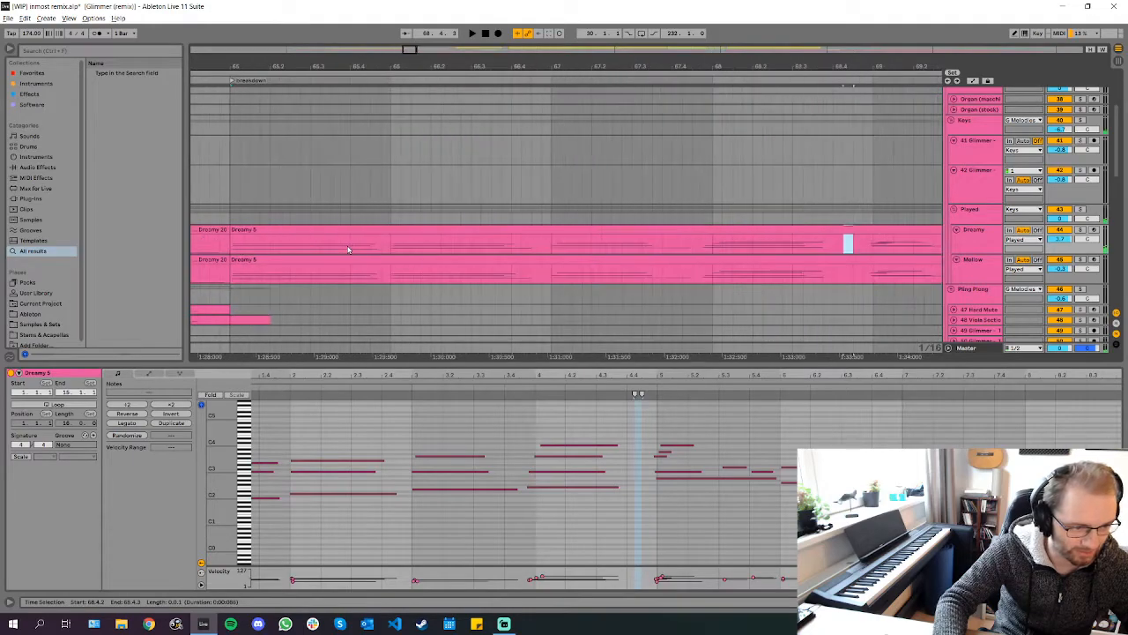
scroll(506, 458, "down", 4)
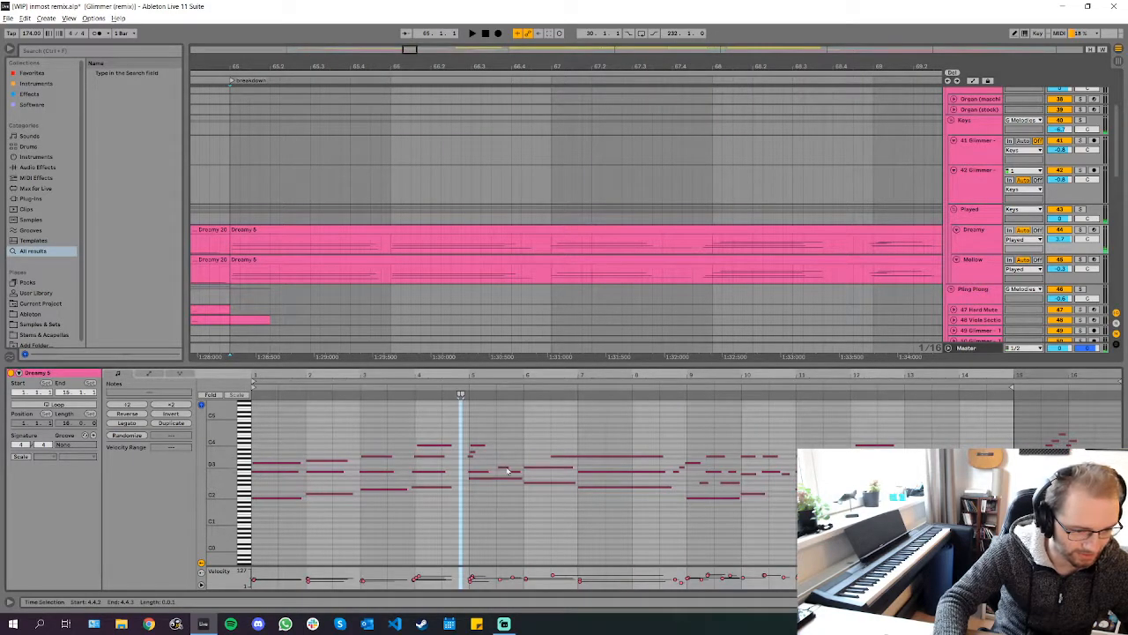
Play the Dreamy and Mellow clips from the start of the breakdown while looking over the keys tracks
left_click(686, 524)
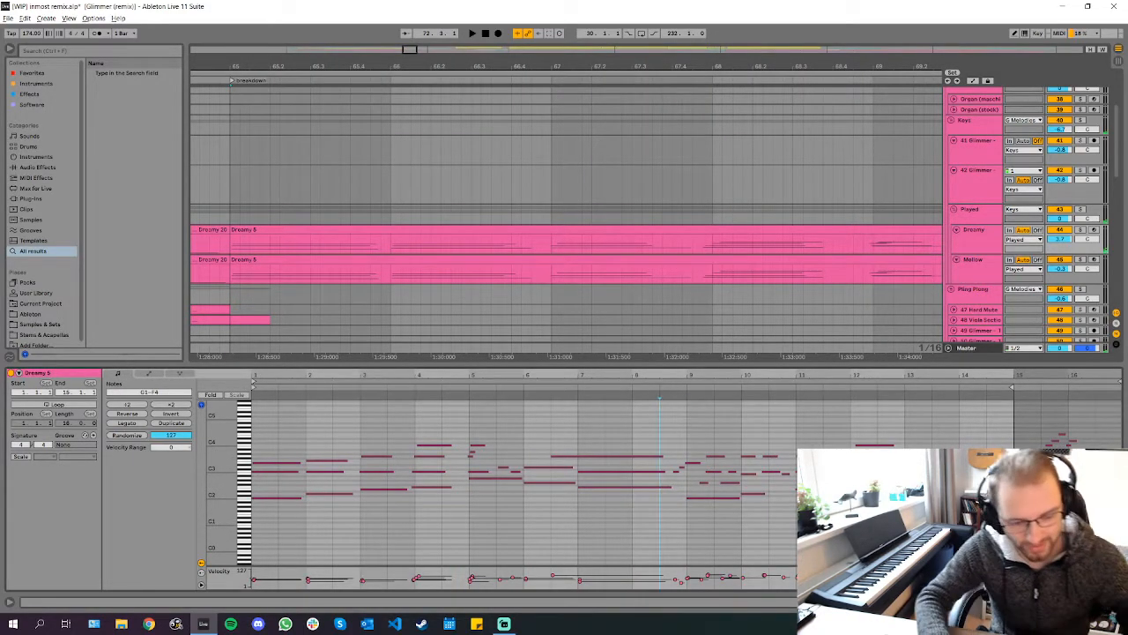
scroll(423, 247, "down", 5)
key("space")
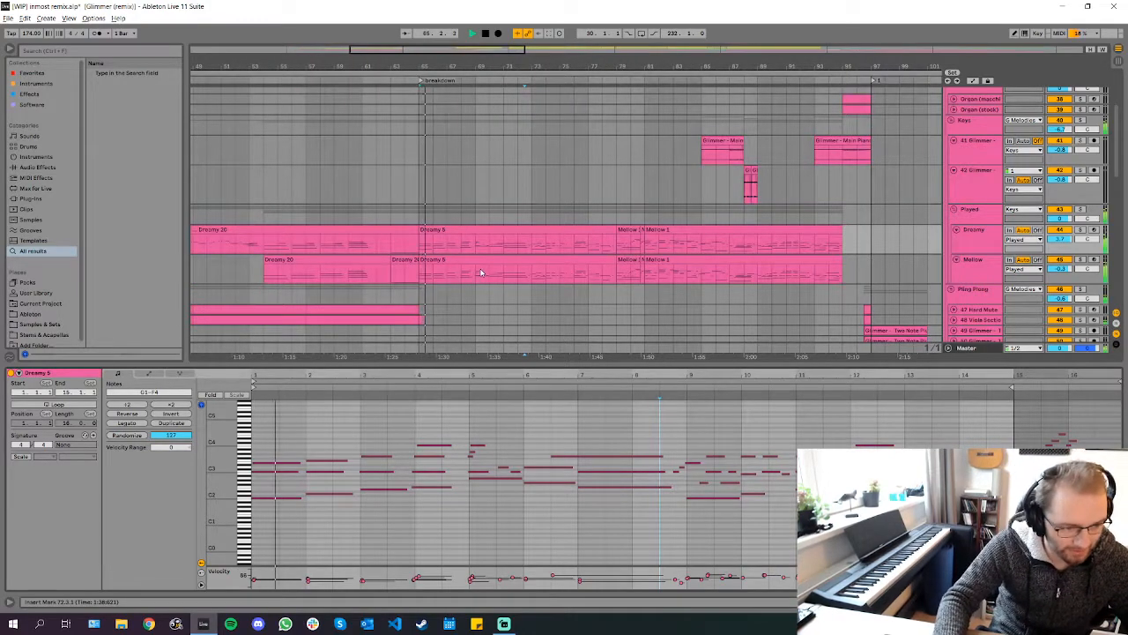
scroll(503, 254, "down", 3)
scroll(864, 257, "up", 2)
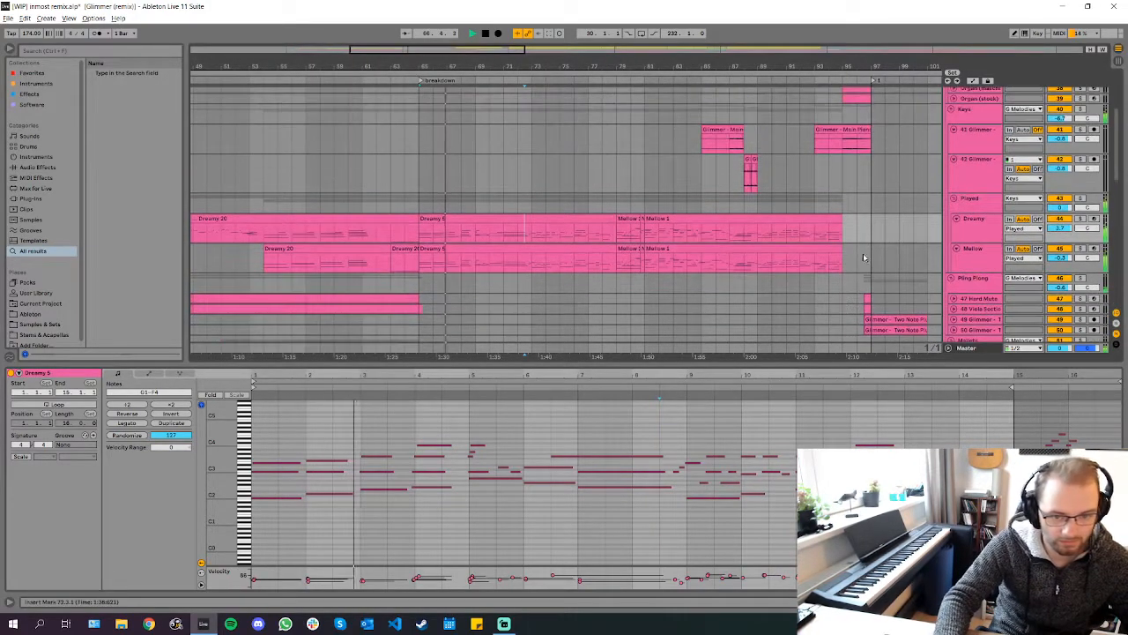
scroll(591, 244, "down", 2)
scroll(598, 231, "up", 3)
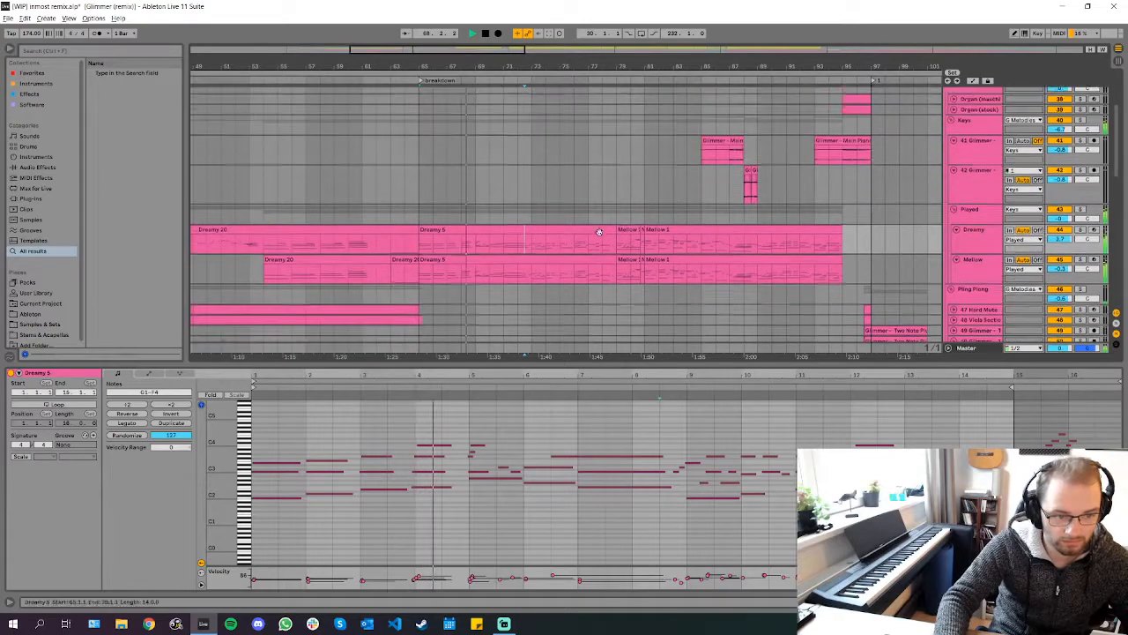
scroll(599, 231, "up", 4)
key("space")
Place the insert marker at bar 81 in the G Drums group and unfold the G Bass group
left_click(642, 114)
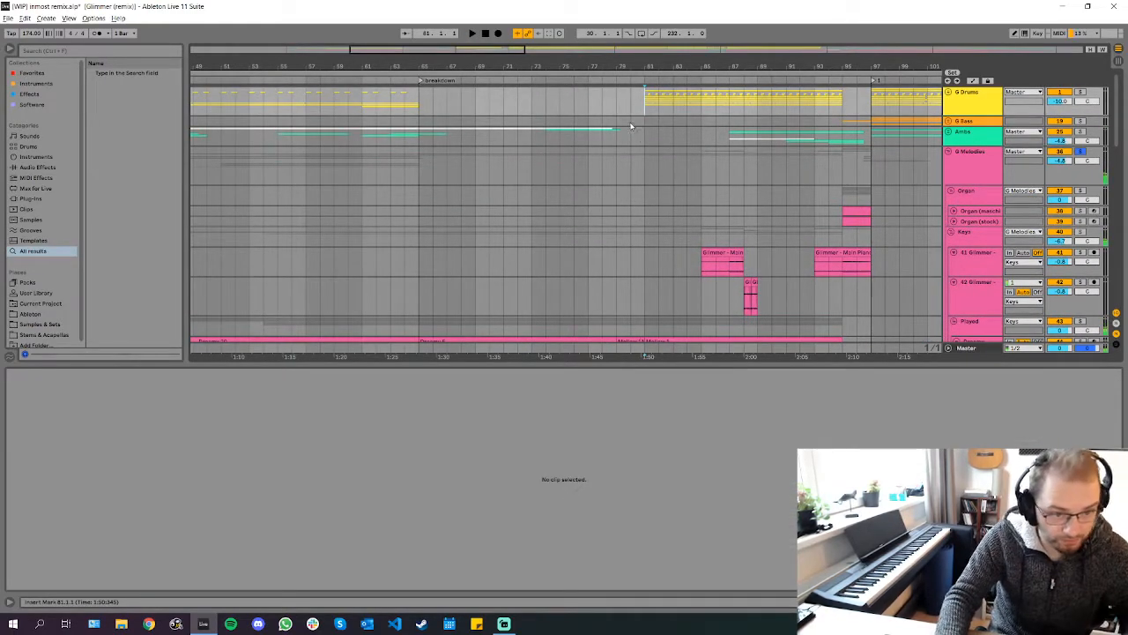
scroll(628, 110, "down", 5)
scroll(436, 106, "up", 3)
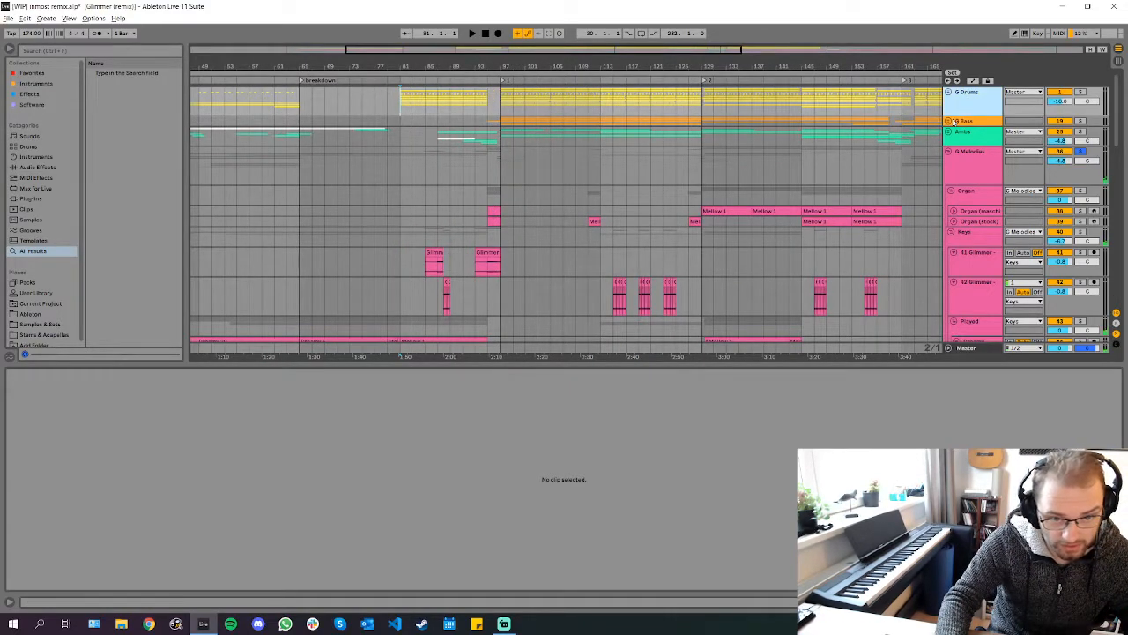
left_click(953, 121)
left_click(948, 120)
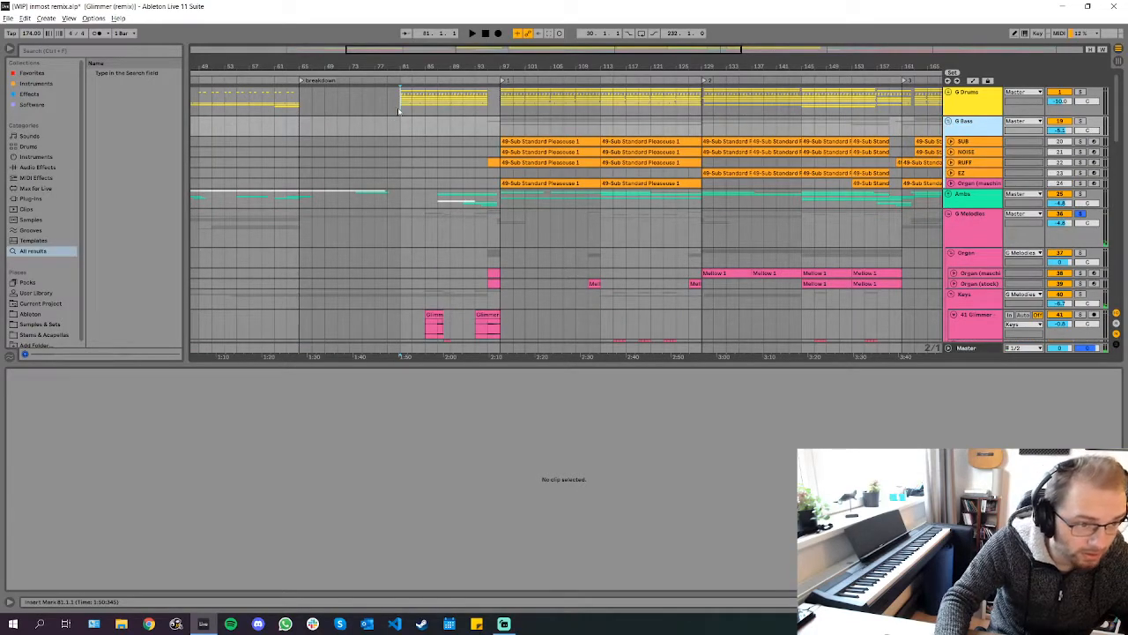
Unfold the G Drums group and place the insert marker at bar 97
left_click(498, 115)
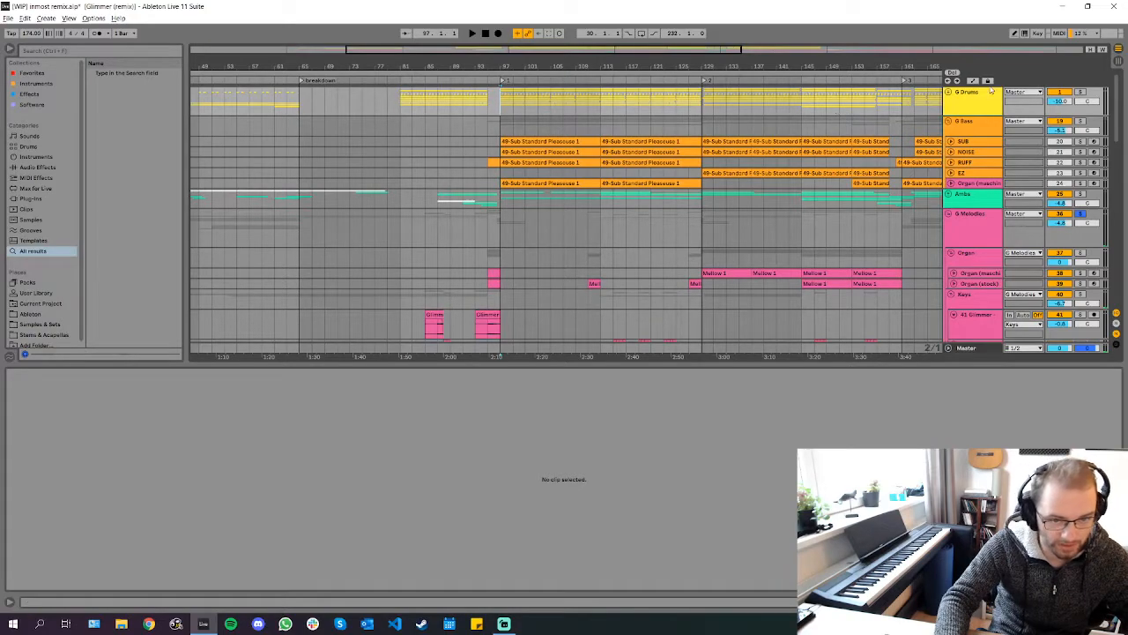
left_click(949, 91)
scroll(511, 128, "down", 5)
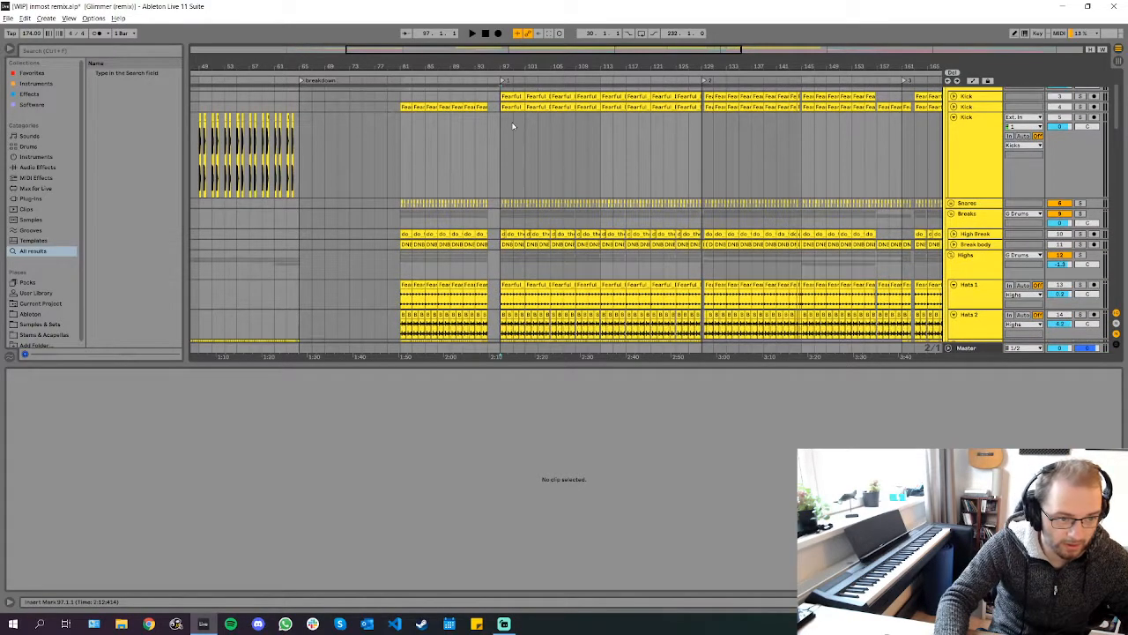
left_click(507, 172)
scroll(1080, 97, "up", 1)
Solo the G Drums group and play the drop's drums from bar 97
left_click(1081, 93)
key("space")
scroll(708, 231, "down", 1)
scroll(617, 225, "up", 1)
scroll(542, 210, "down", 2)
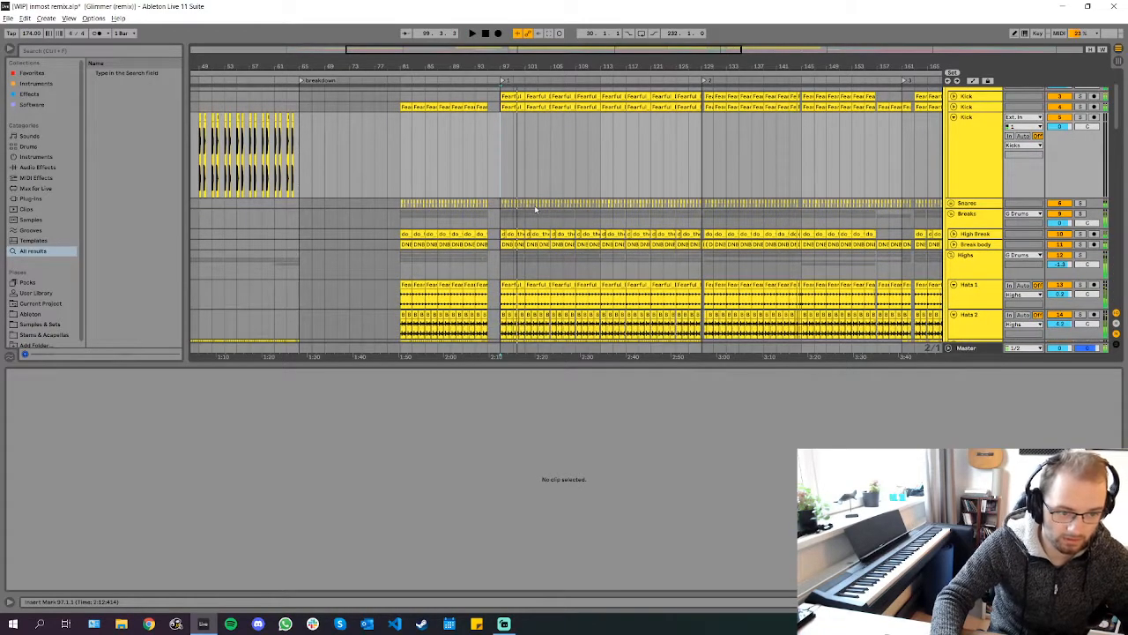
key("space")
Solo the first Kick track, play it from bar 97 and unfold its lane to show the waveform
scroll(533, 188, "down", 2)
scroll(539, 174, "up", 3)
scroll(576, 162, "down", 2)
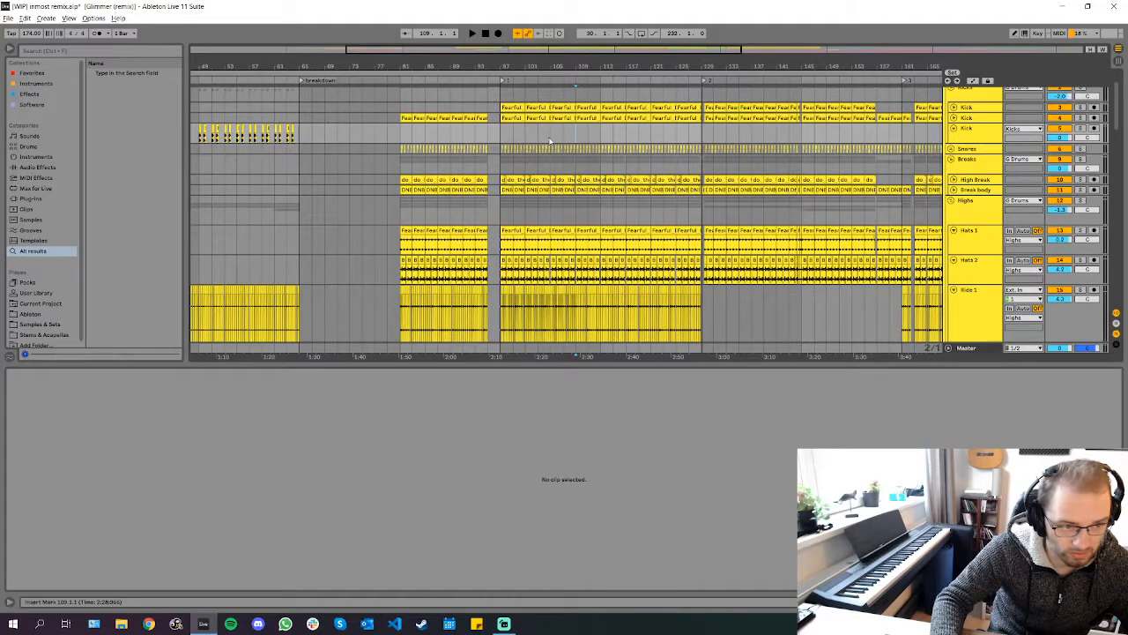
scroll(549, 146, "down", 1)
scroll(493, 132, "up", 3)
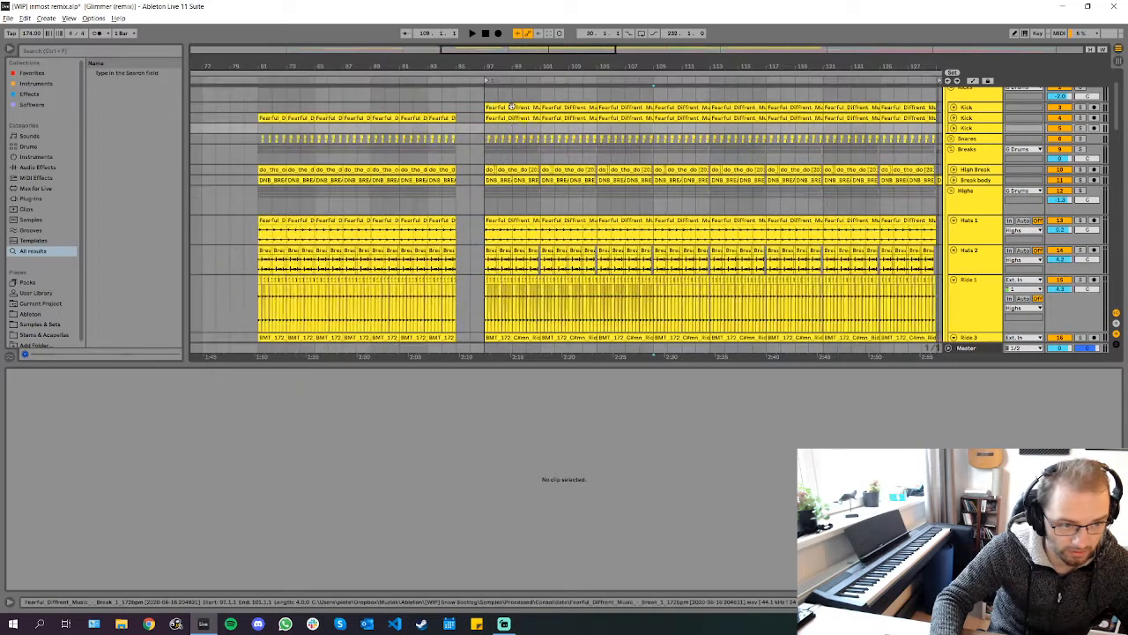
left_click(1080, 106)
key("space")
left_click(953, 107)
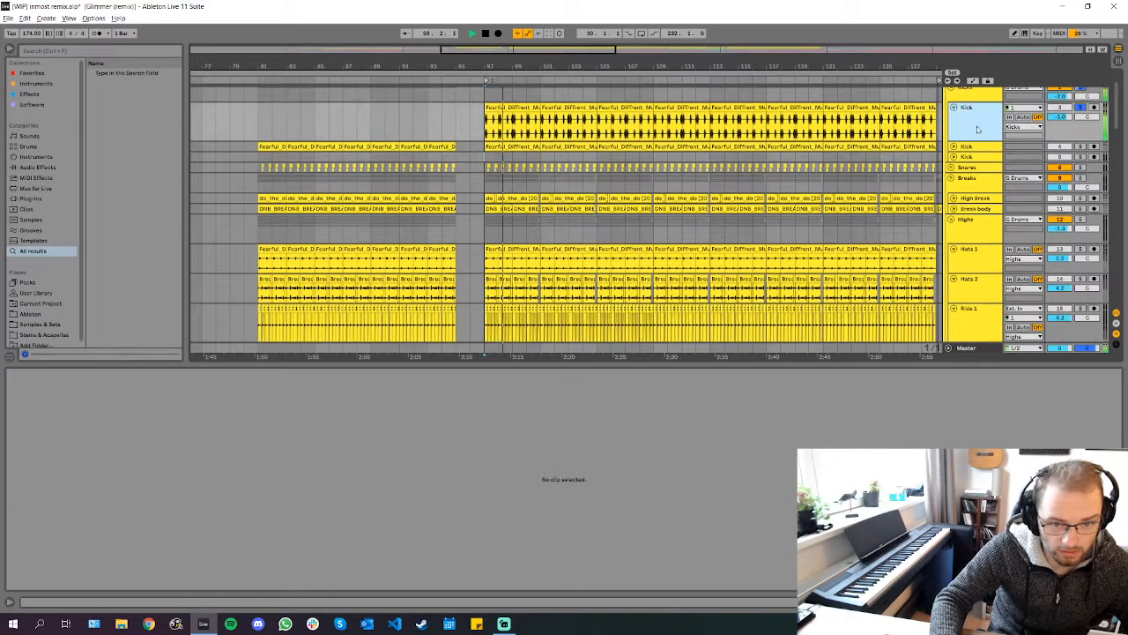
Examine the first Kick track's effect chain and the sample waveforms of the kick clips at bar 97 during playback
double_click(968, 108)
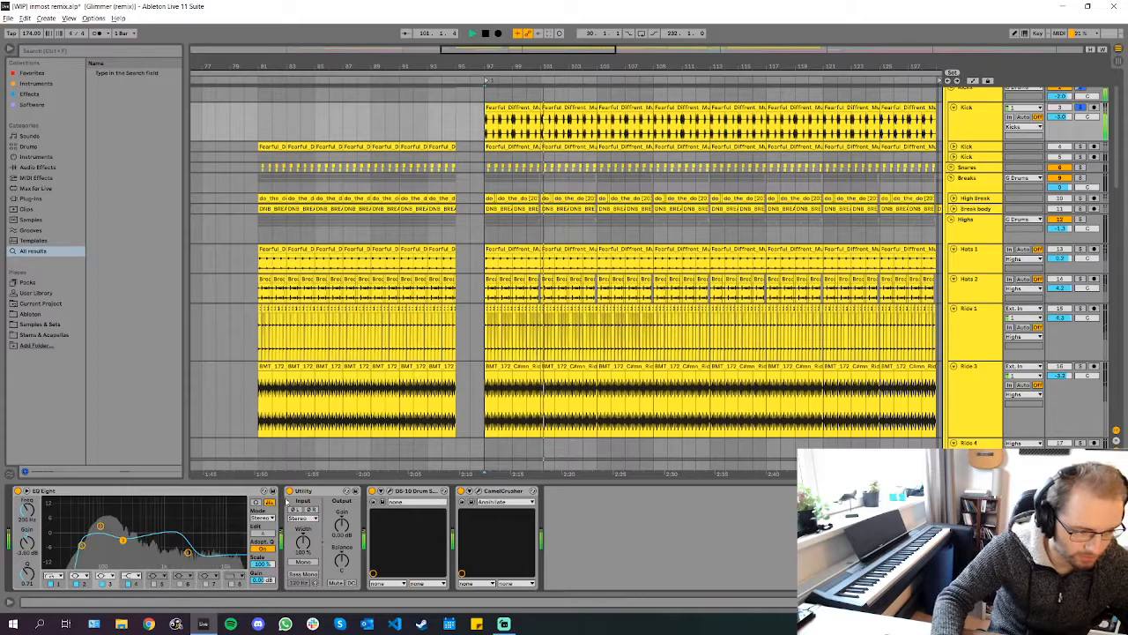
double_click(515, 108)
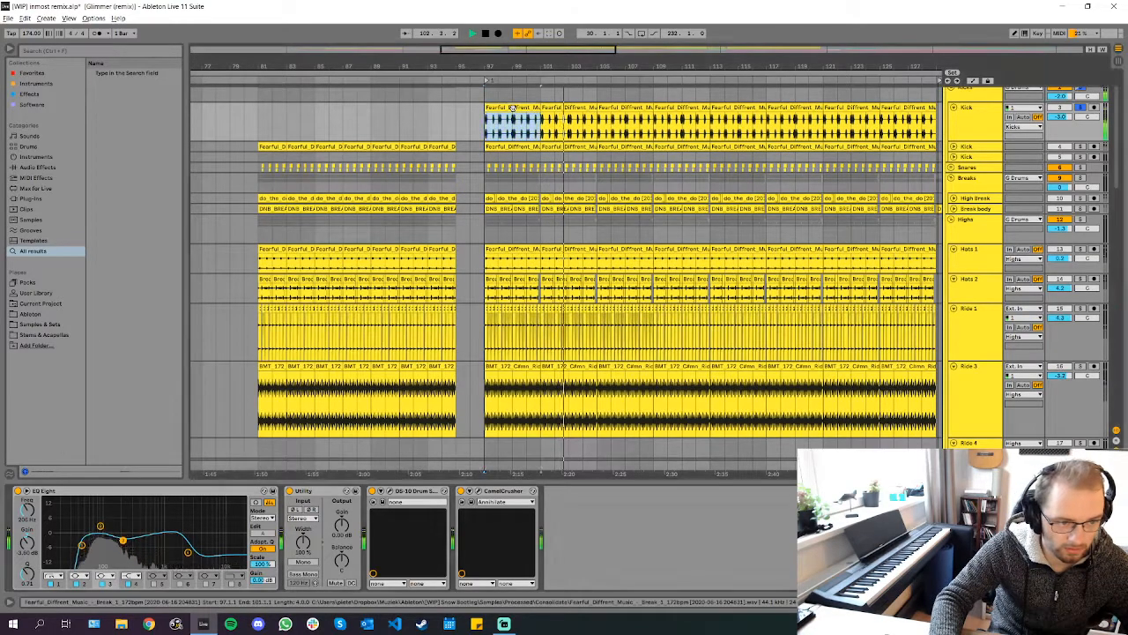
scroll(269, 439, "up", 3)
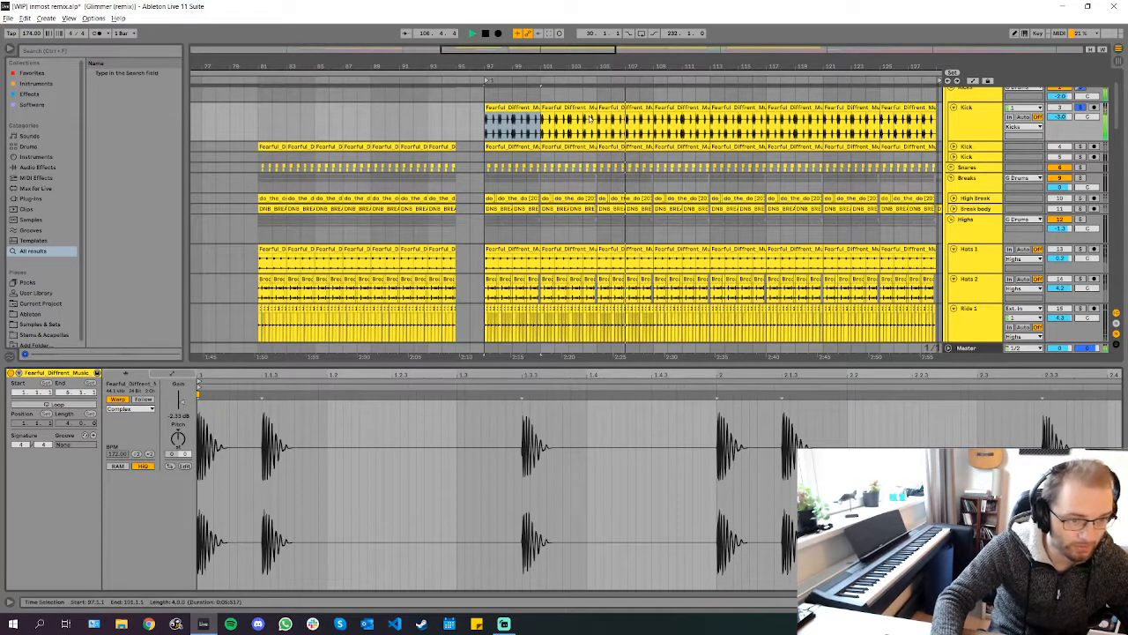
double_click(511, 108)
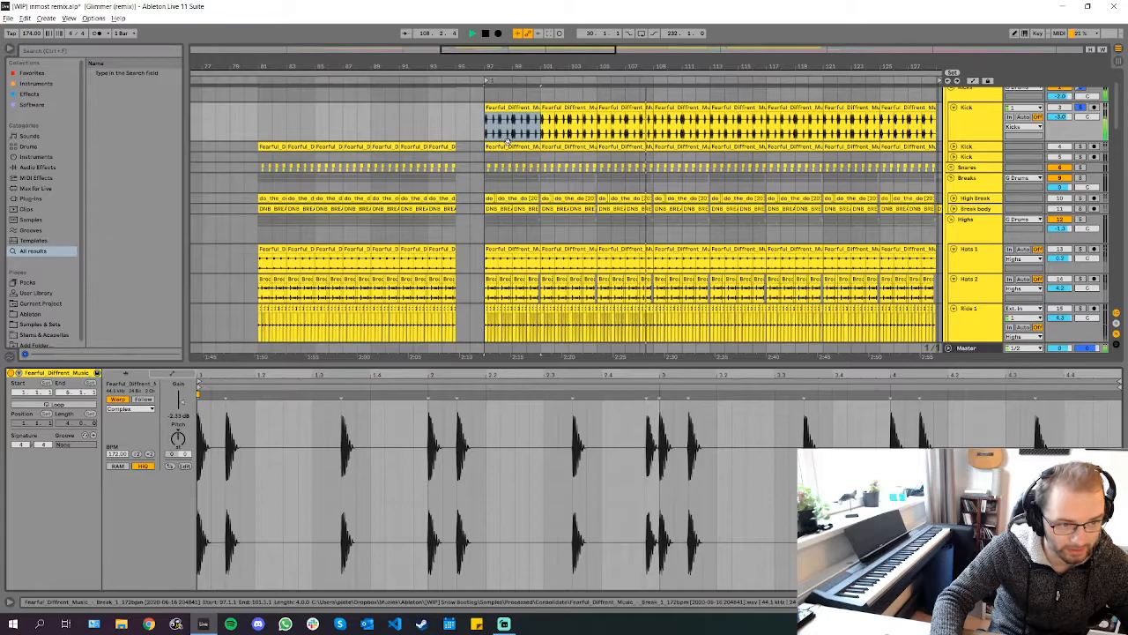
left_click(501, 147)
key("space")
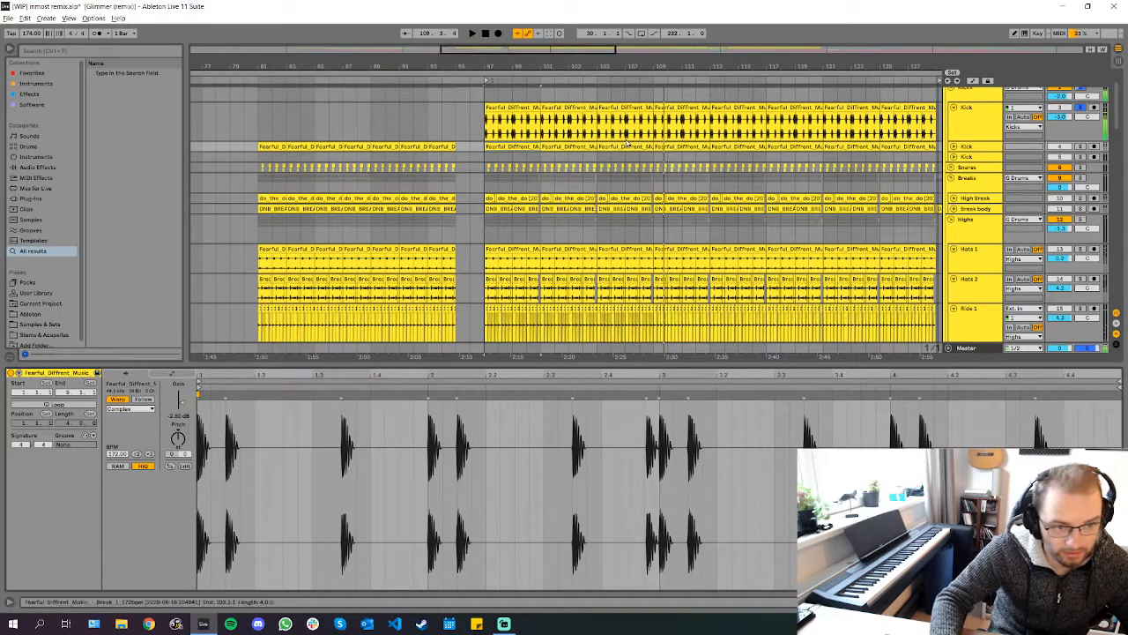
Solo the second Kick track instead of the first and play it from bar 97
scroll(517, 143, "up", 2)
scroll(518, 142, "down", 3)
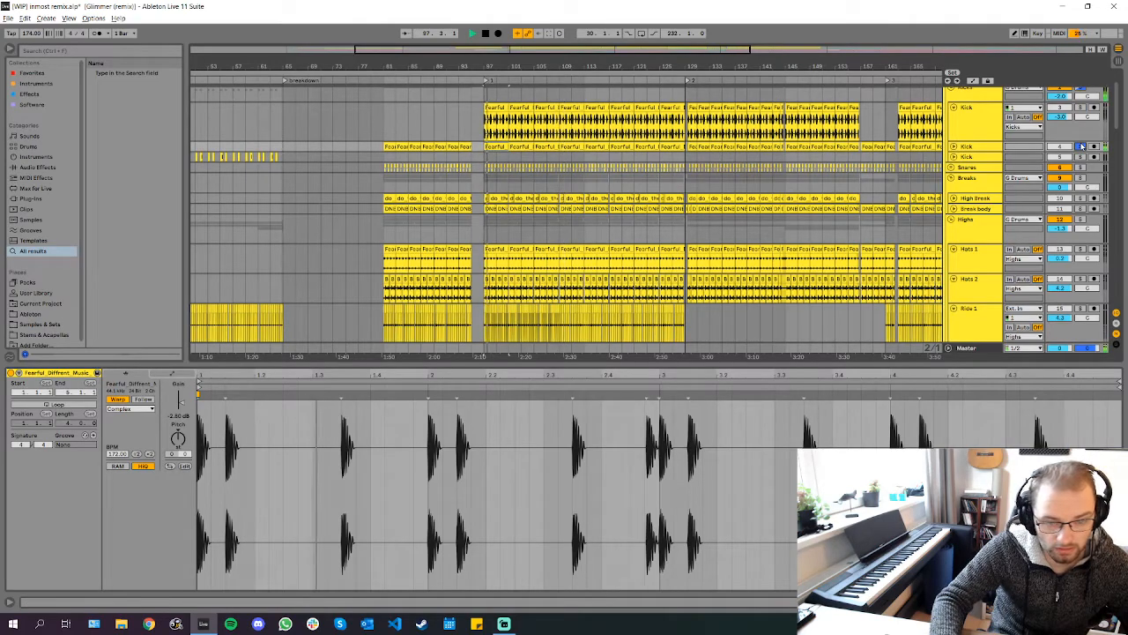
scroll(546, 120, "up", 4)
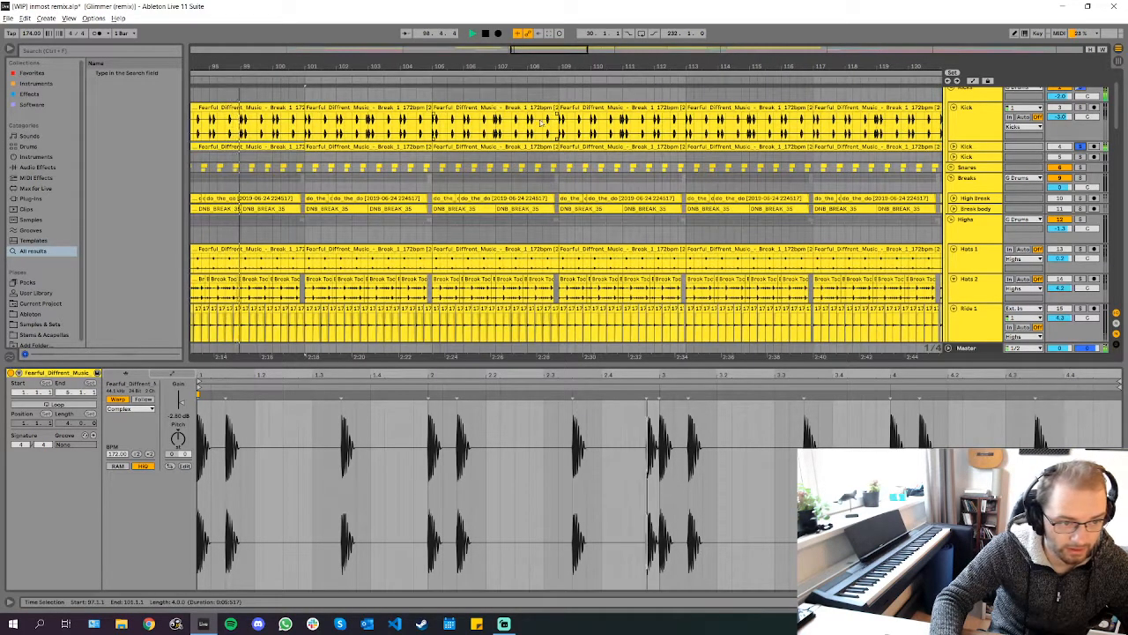
scroll(462, 130, "left", 5)
key("space")
scroll(740, 157, "up", 1)
Compare the effect chains of the first and second Kick tracks
double_click(977, 141)
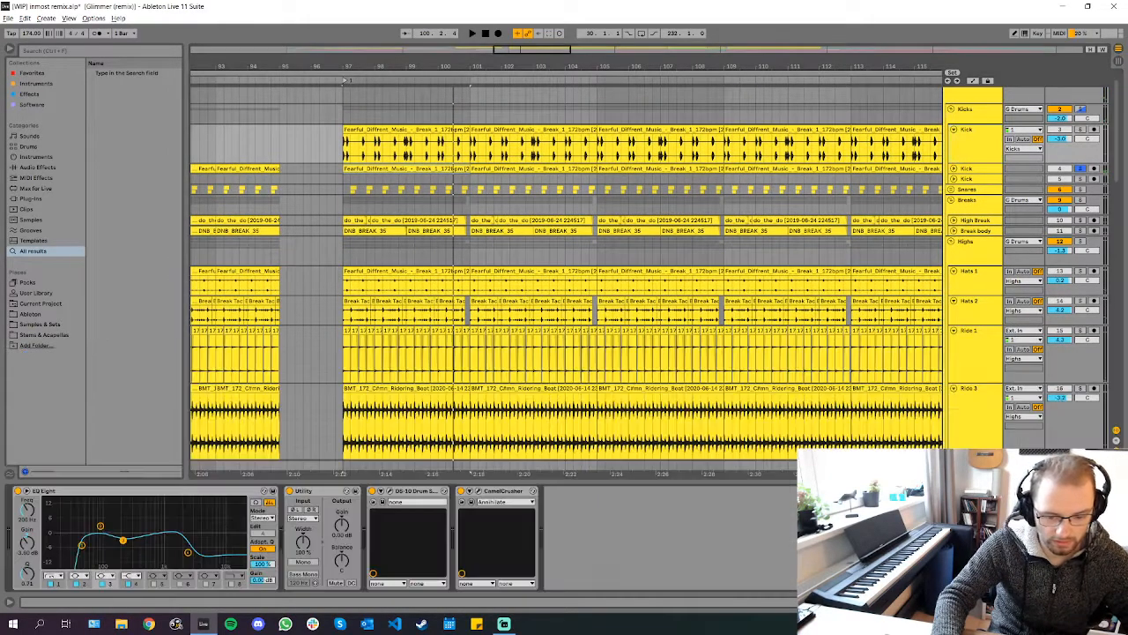
left_click(971, 170)
left_click(974, 157)
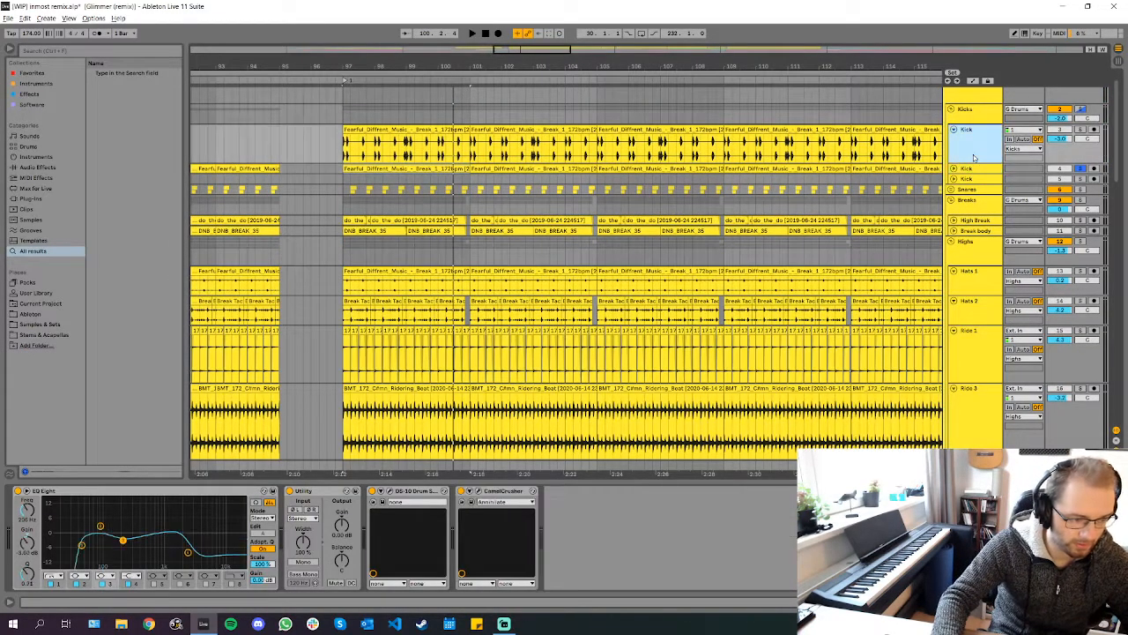
scroll(975, 155, "up", 1)
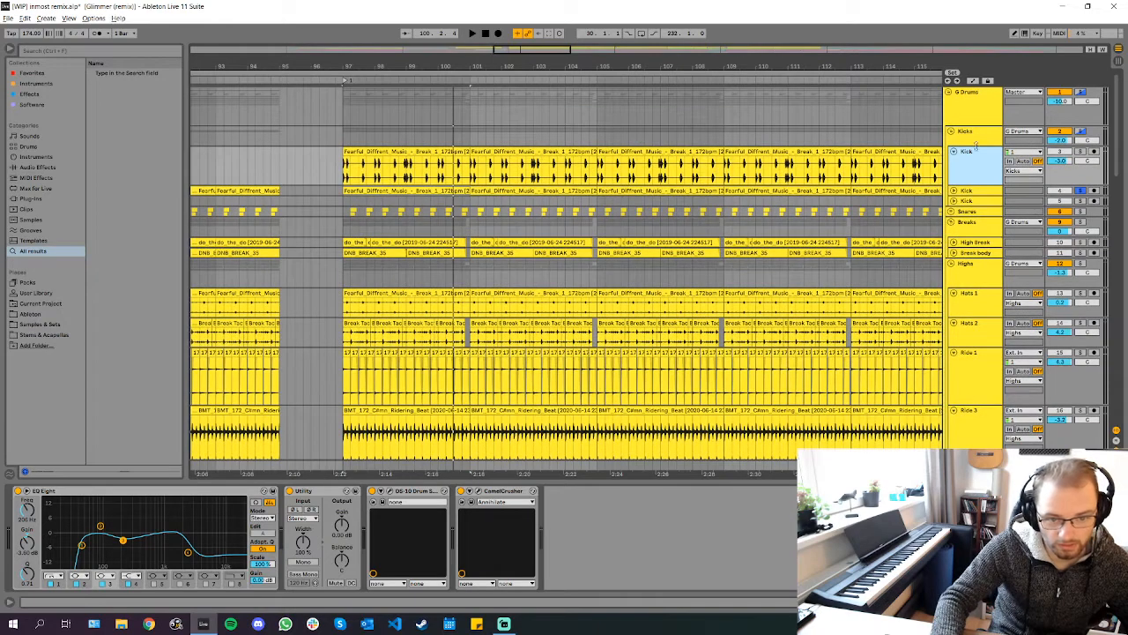
left_click(996, 135)
left_click(956, 171)
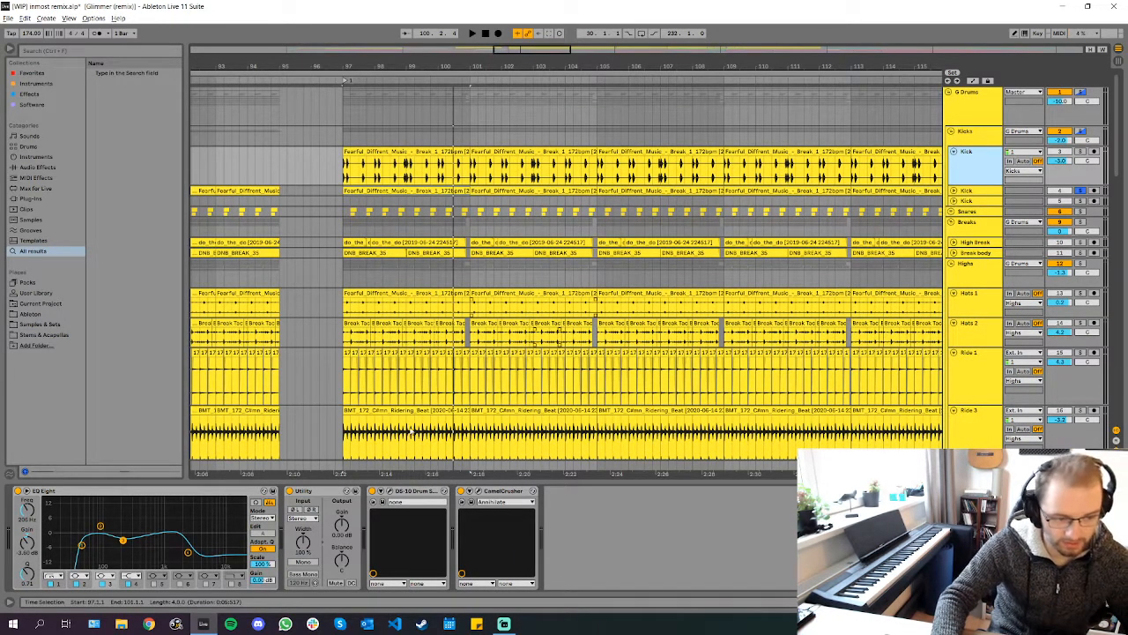
left_click(968, 192)
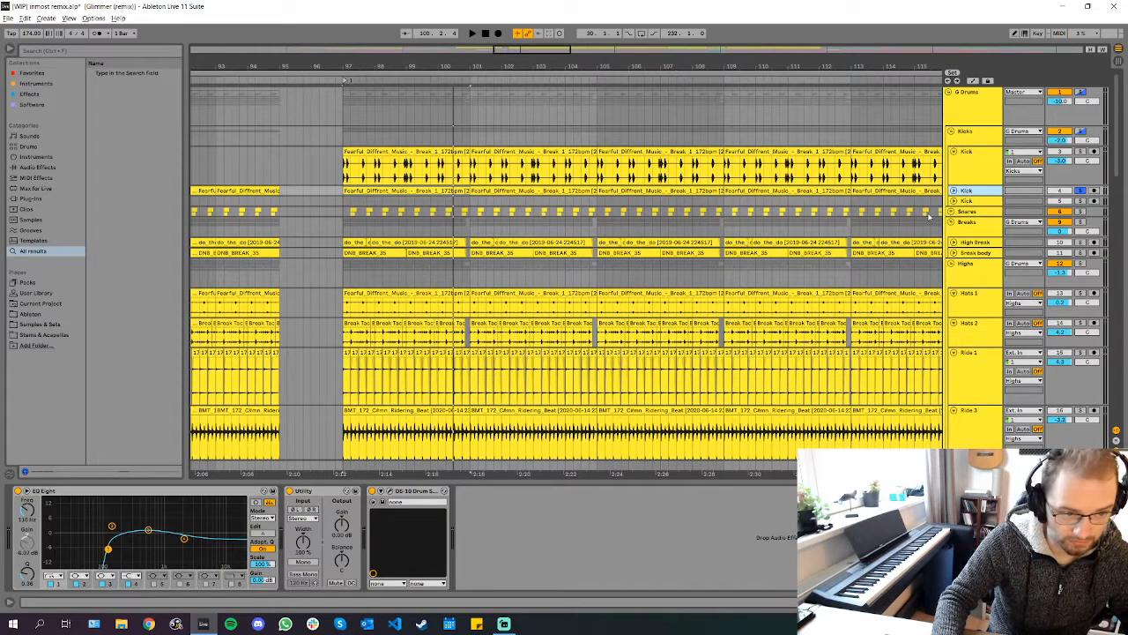
Solo the whole Kicks group and play the layered kicks from bar 97
key("w")
scroll(362, 184, "up", 3)
left_click(316, 186)
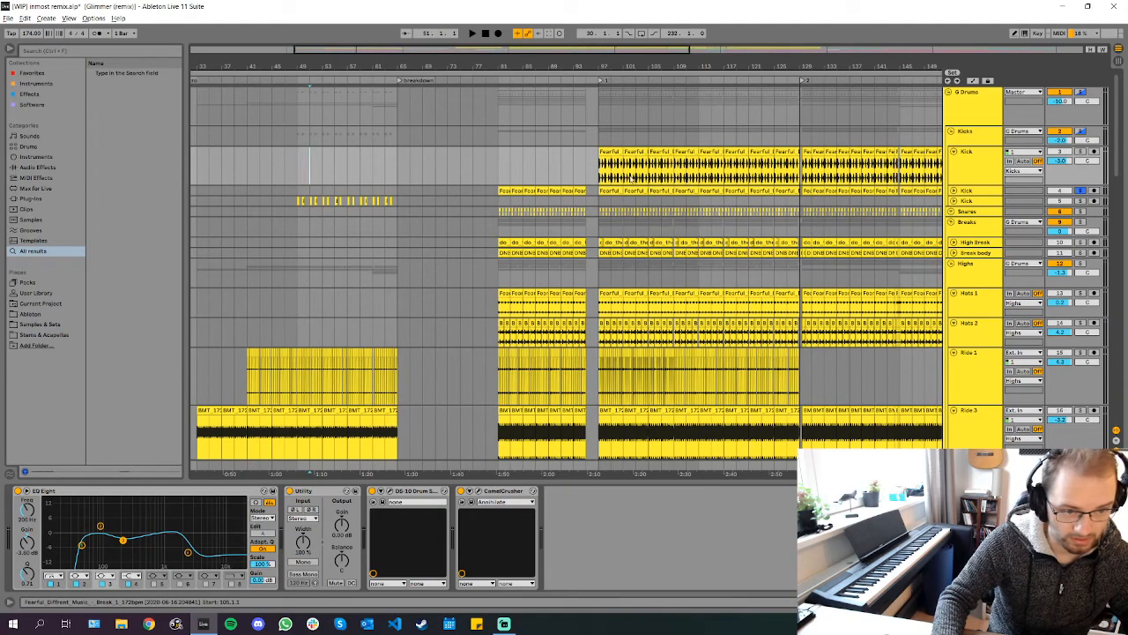
key("plus")
key("space")
left_click(1081, 131)
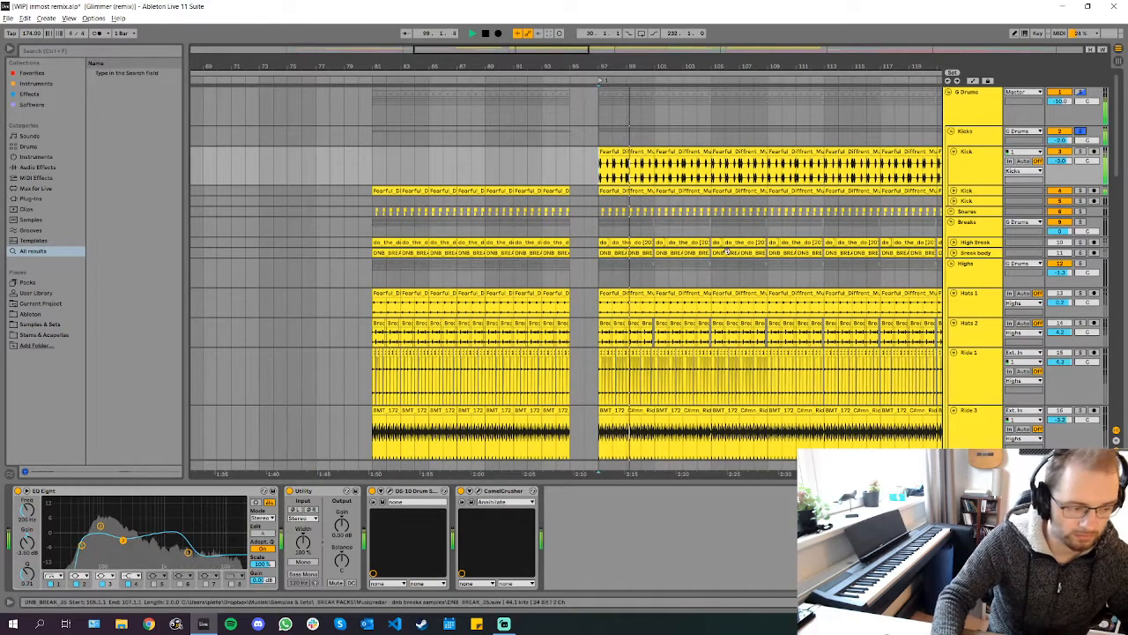
key("plus")
key("plus")
key("plus")
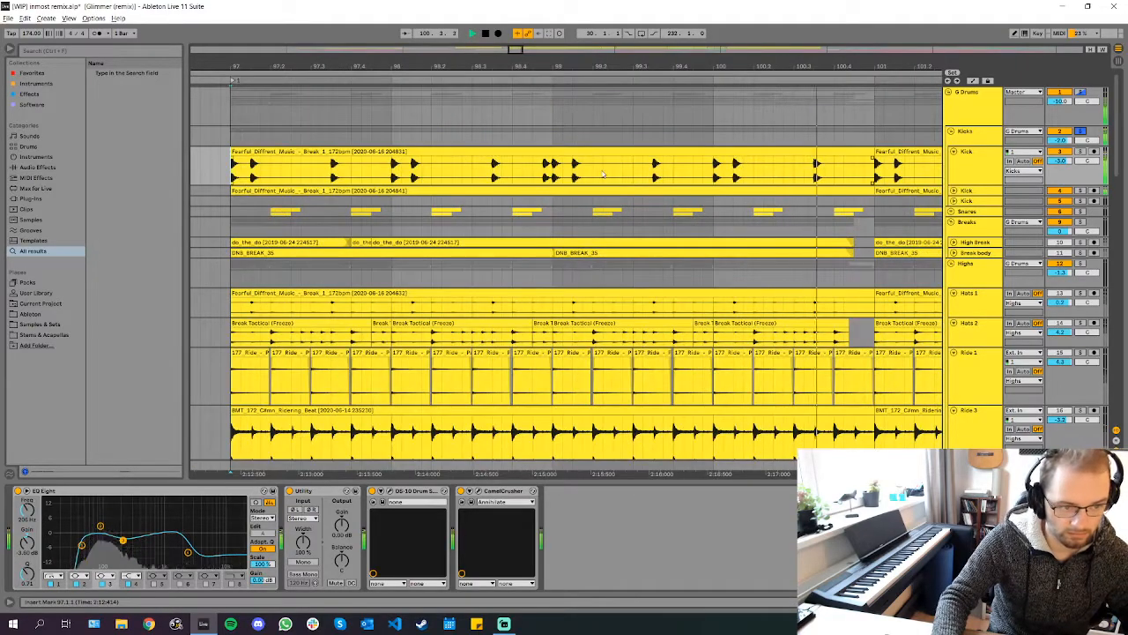
Replay the soloed kicks from position 98.3.4 on the first Kick track
key("space")
left_click(506, 168)
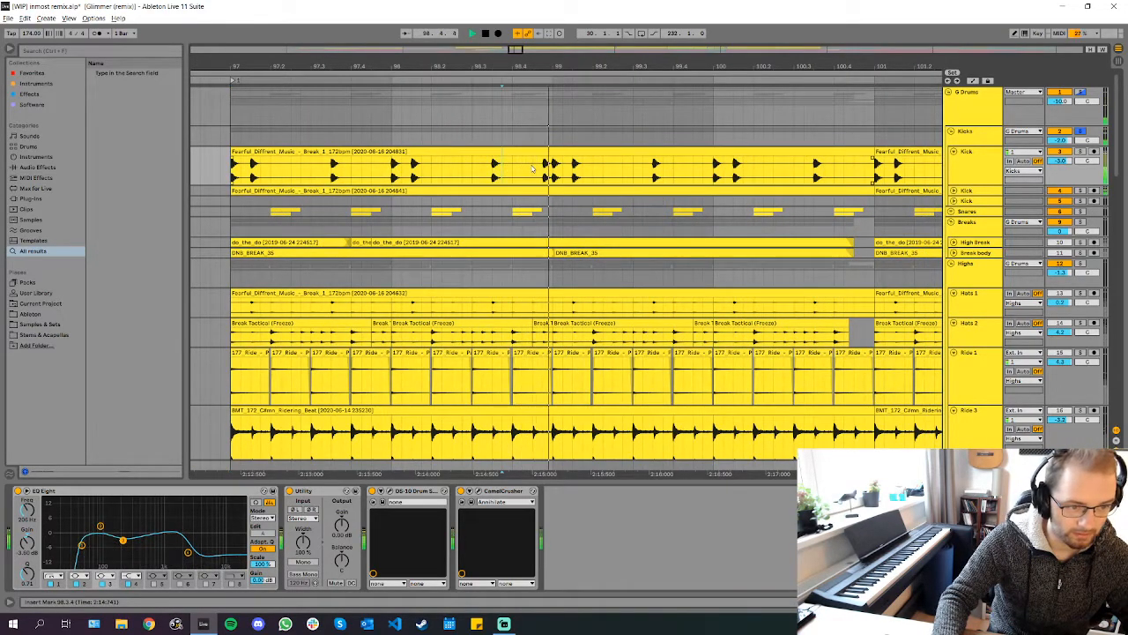
scroll(572, 166, "down", 2)
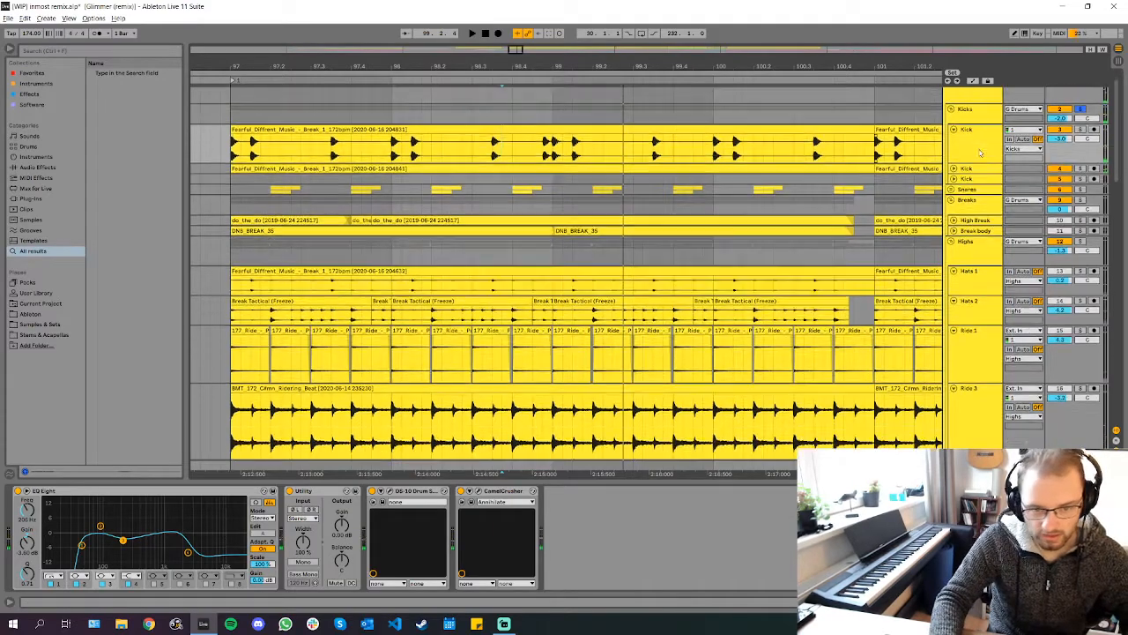
Solo the Snares group, play it from the start of bar 97, and unfold its snare layers
scroll(588, 150, "down", 4)
scroll(504, 164, "up", 4)
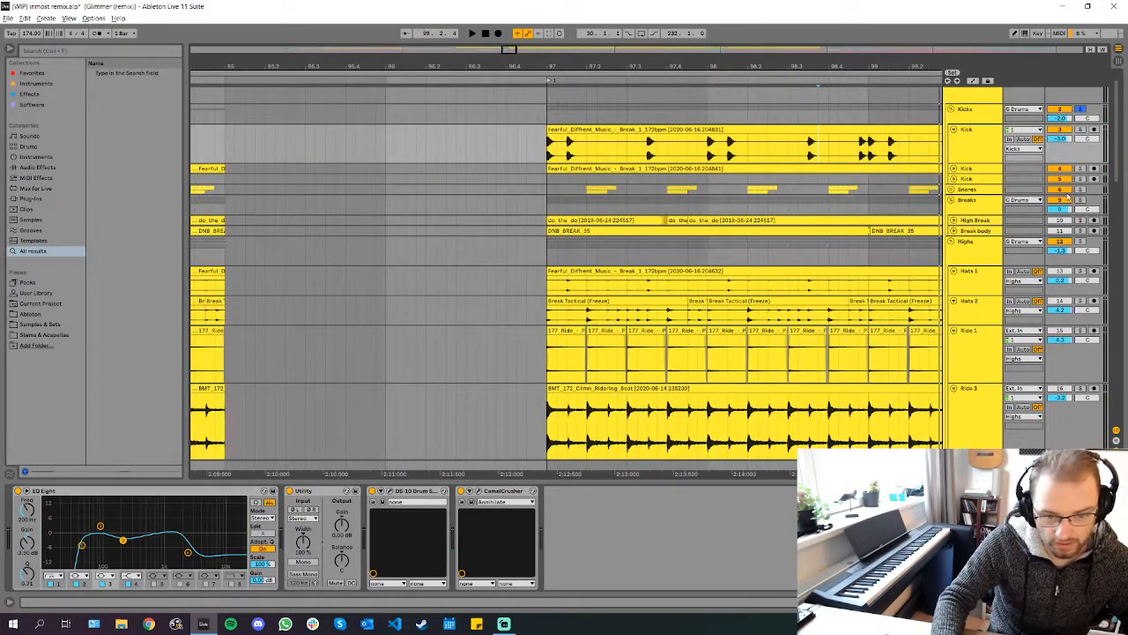
left_click(557, 190)
key("space")
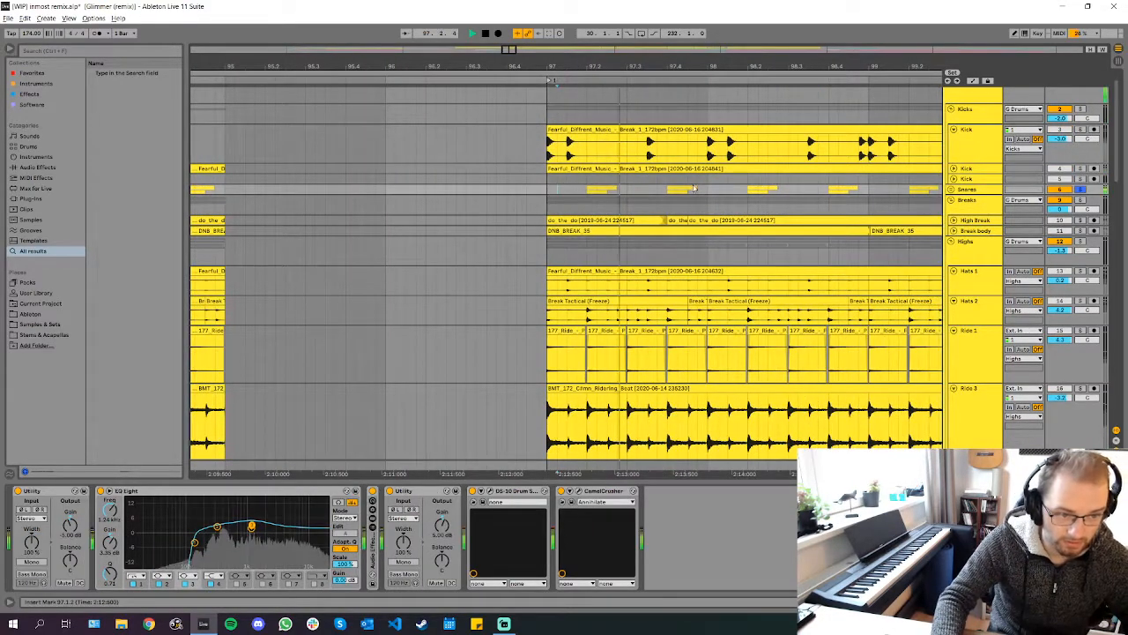
left_click(952, 190)
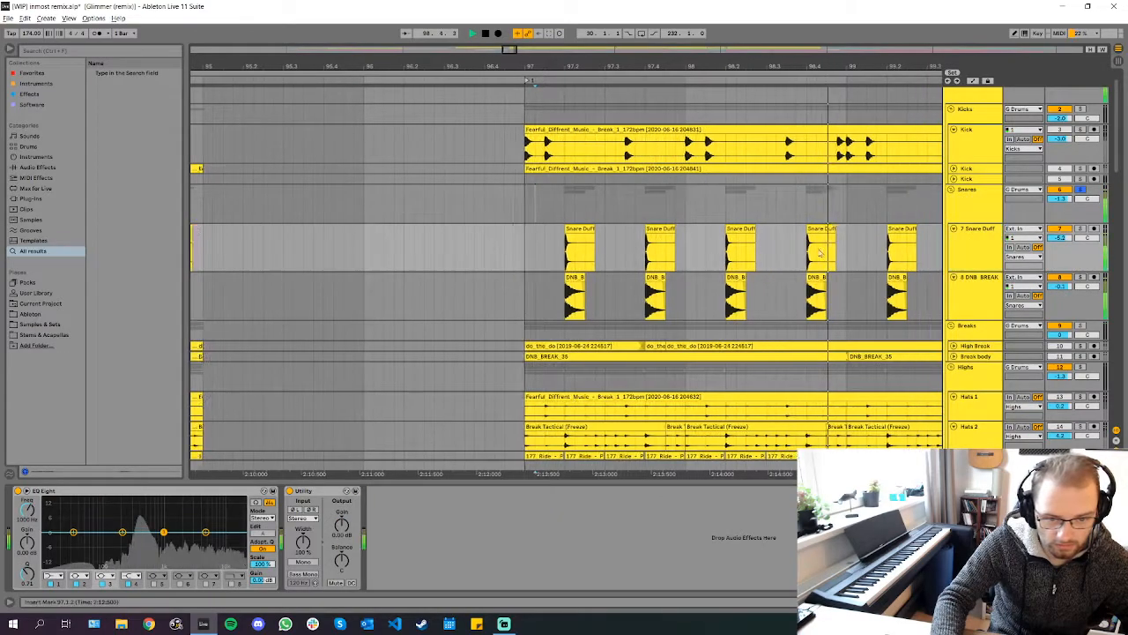
scroll(520, 254, "up", 3)
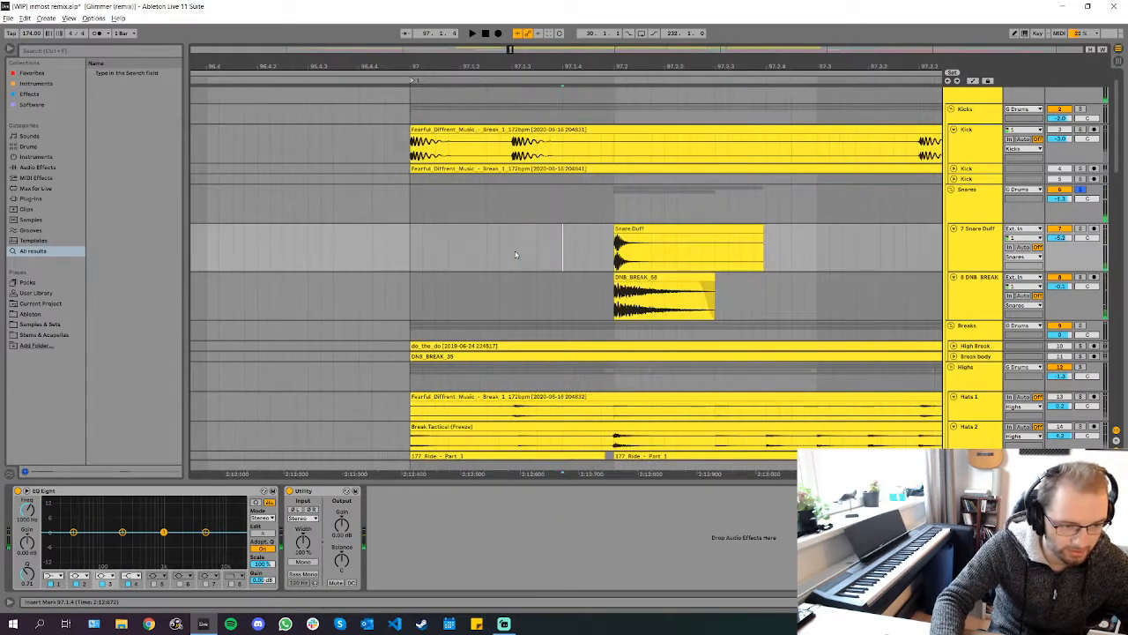
scroll(526, 253, "down", 2)
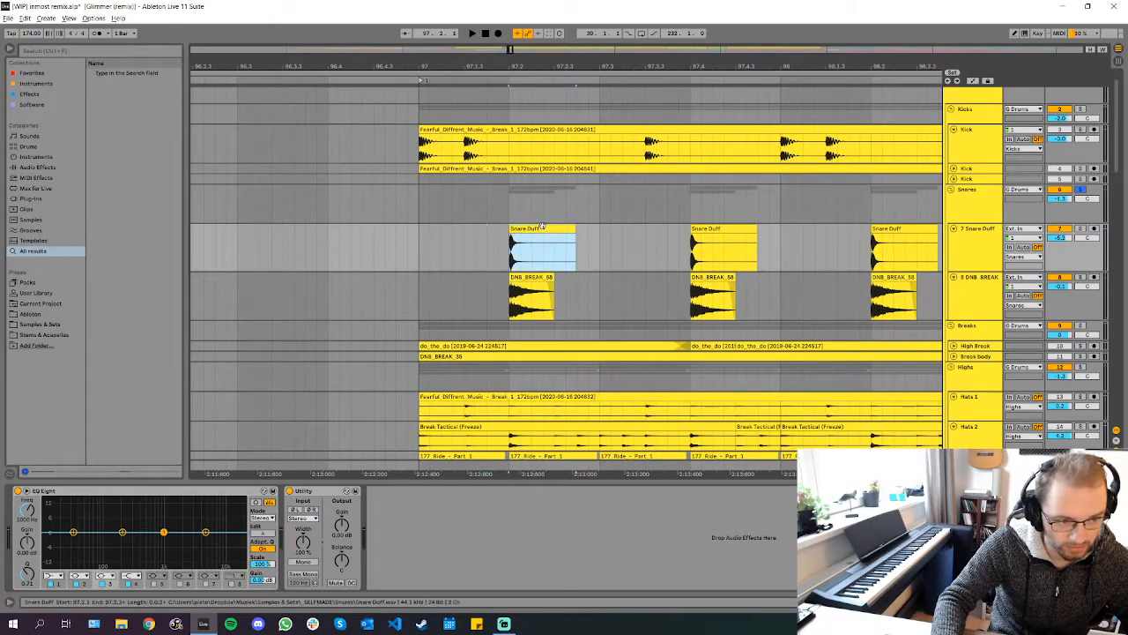
Solo the Snare Duff track and play it from its first clip in bar 97
left_click(1090, 229)
key("space")
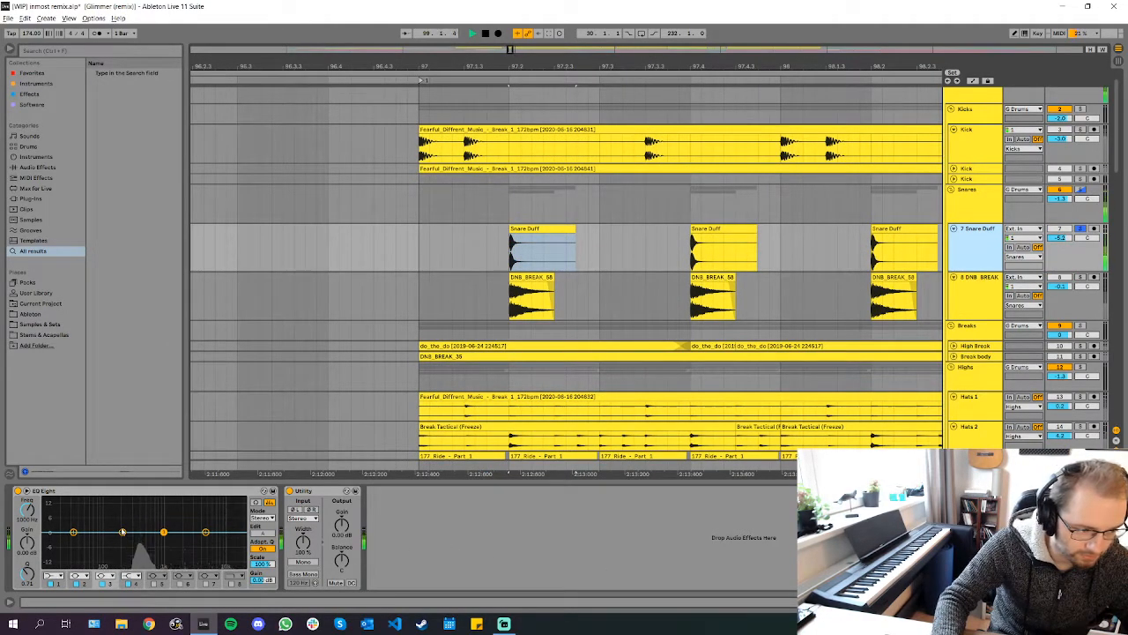
scroll(675, 308, "down", 5)
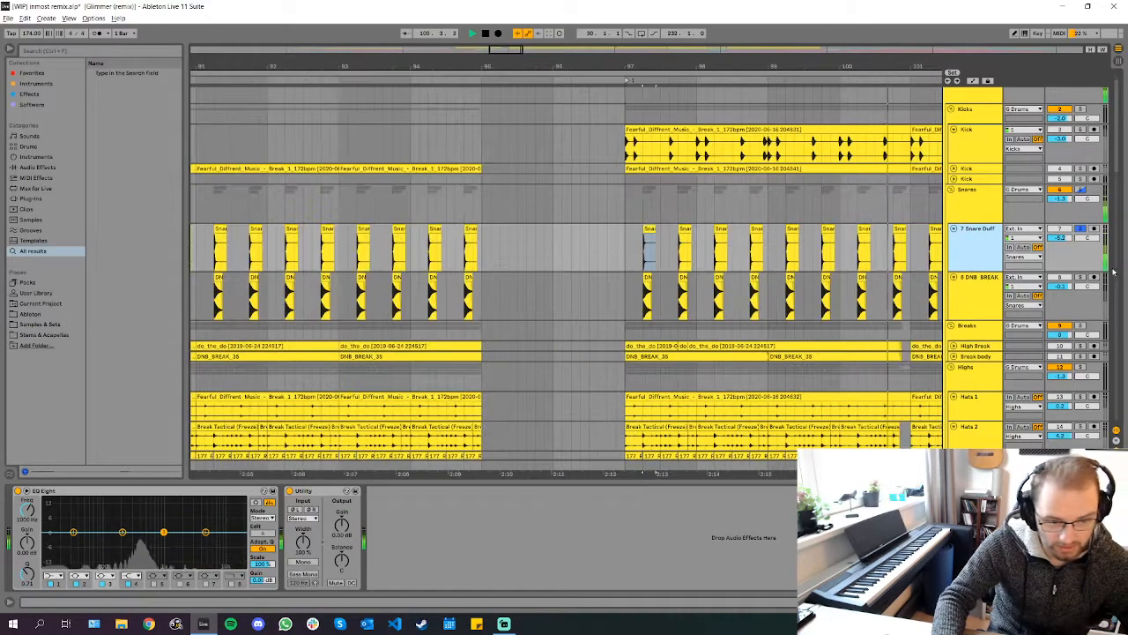
Solo the DNB BREAK snare track instead and select its first clip at 97.2 to show its effect chain
left_click(1081, 277)
scroll(657, 278, "up", 5)
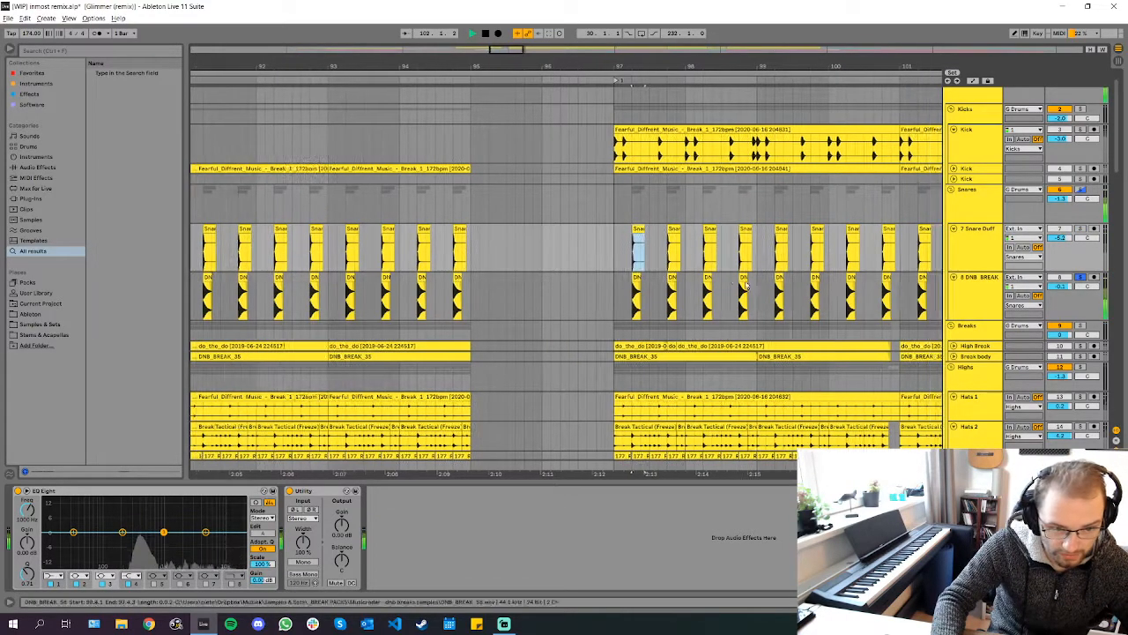
left_click(402, 284)
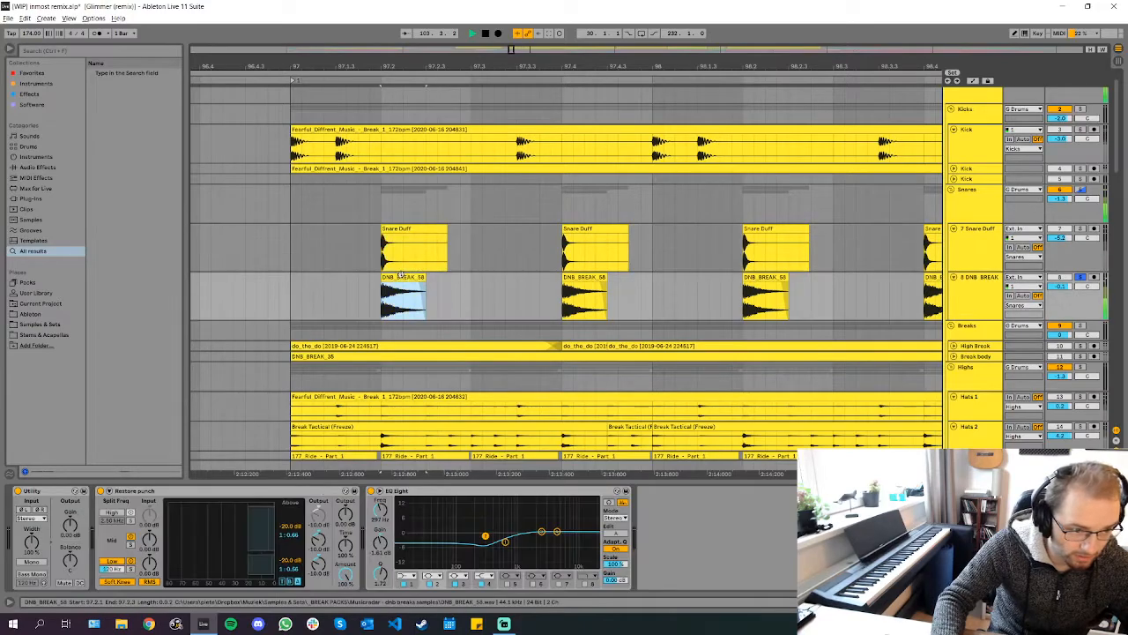
key("space")
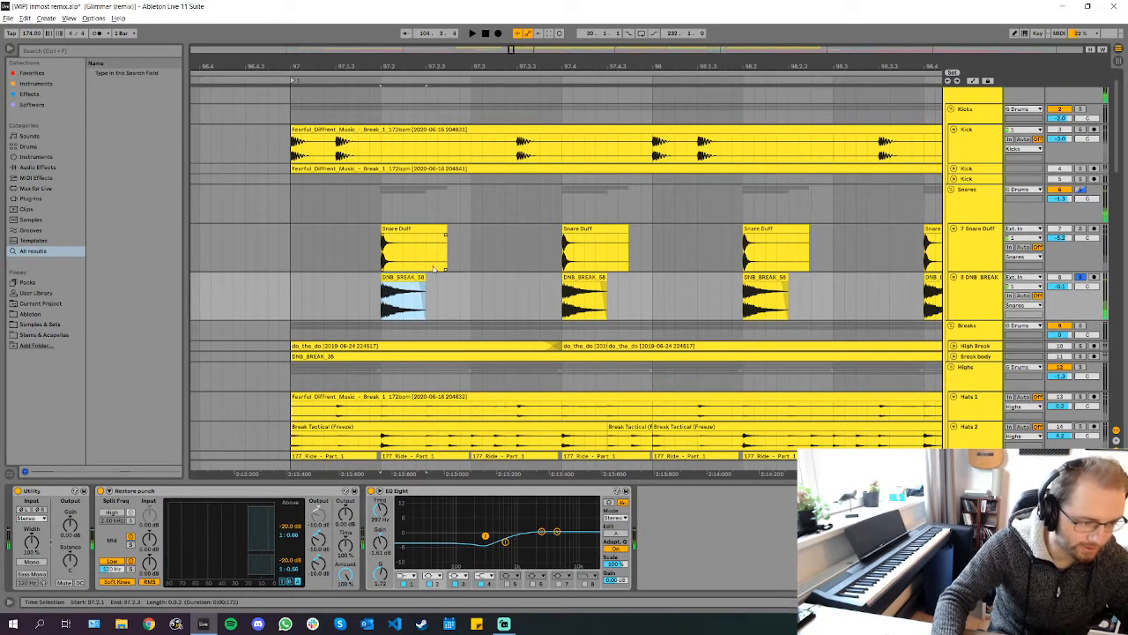
Fold the two snare tracks and the Snares group, and place the insert marker at bar 97
scroll(425, 282, "down", 5)
left_click(411, 209)
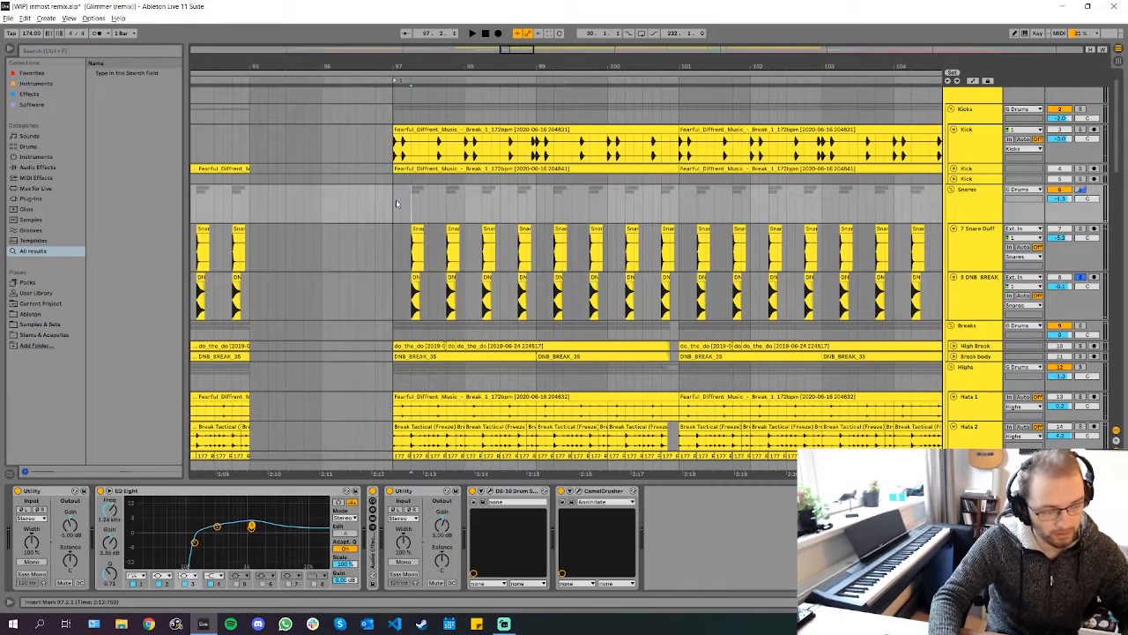
left_click(391, 247)
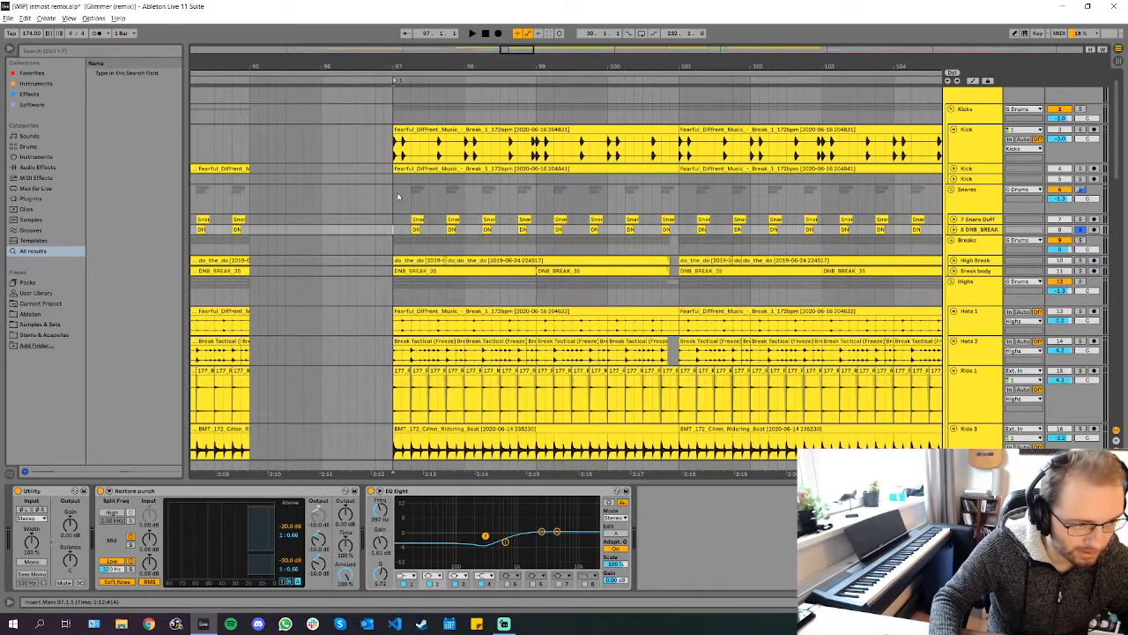
left_click(402, 195)
scroll(407, 191, "up", 5)
left_click(916, 191)
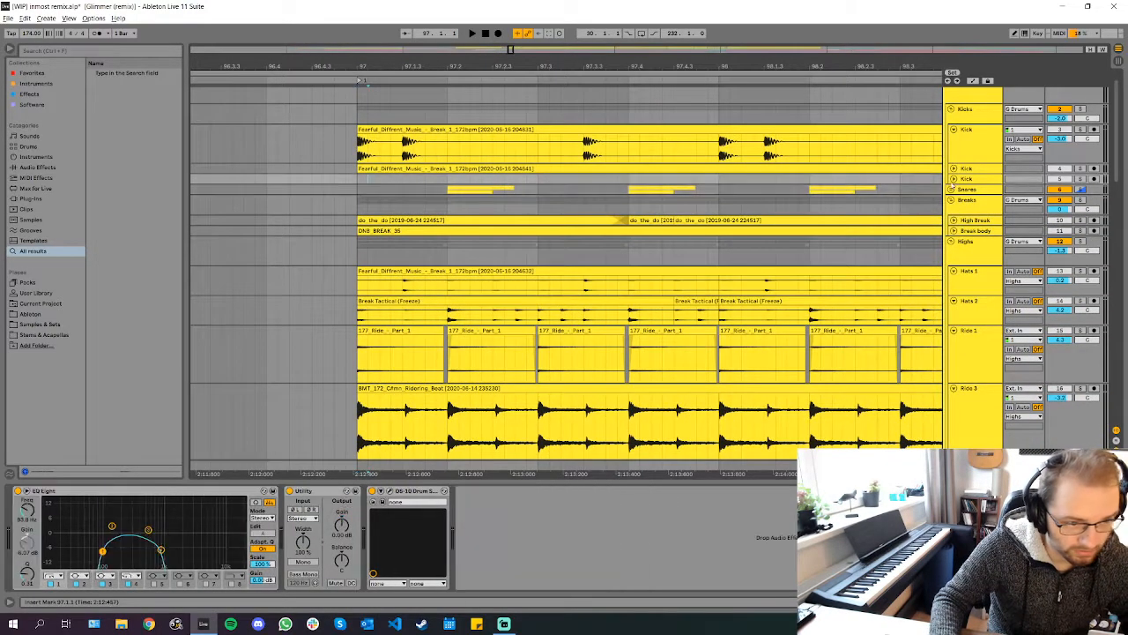
Solo the Kicks, Snares and Breaks groups together and play them from bar 97
scroll(1061, 180, "up", 1)
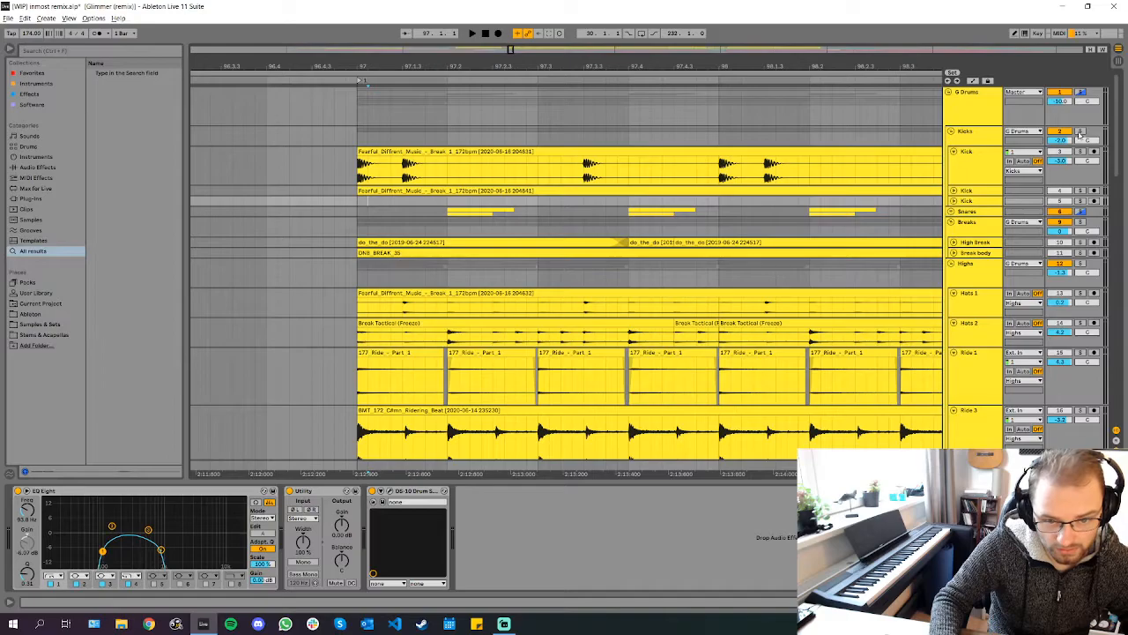
left_click(1080, 221, "ctrl")
key("space")
scroll(811, 214, "down", 6)
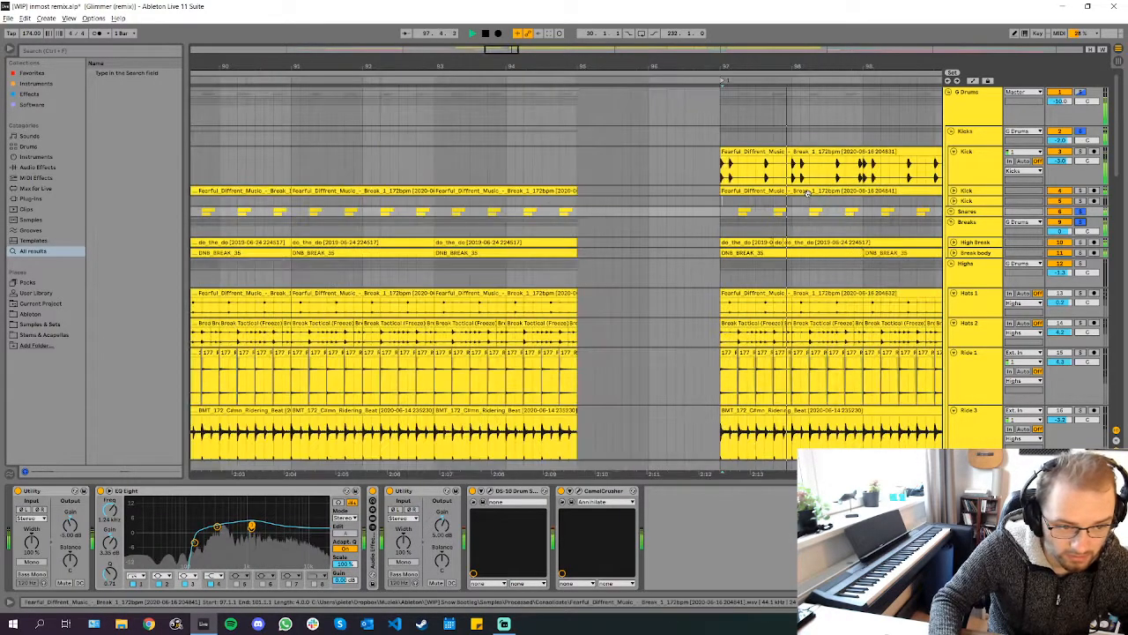
scroll(812, 215, "up", 5)
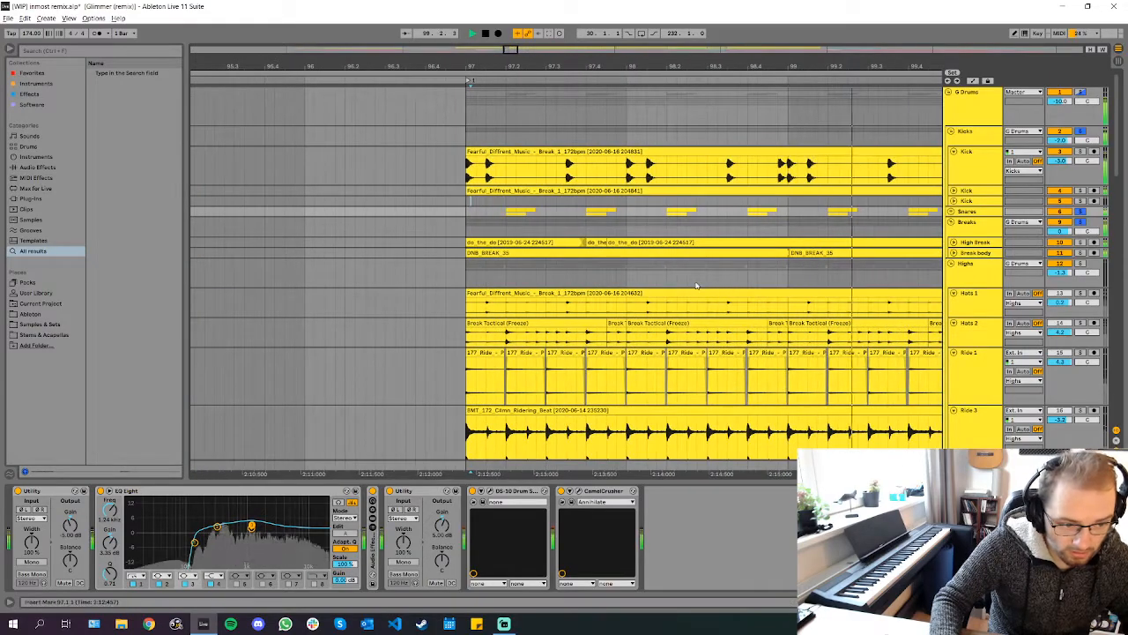
scroll(701, 312, "down", 2)
scroll(701, 313, "down", 1)
scroll(624, 306, "down", 4)
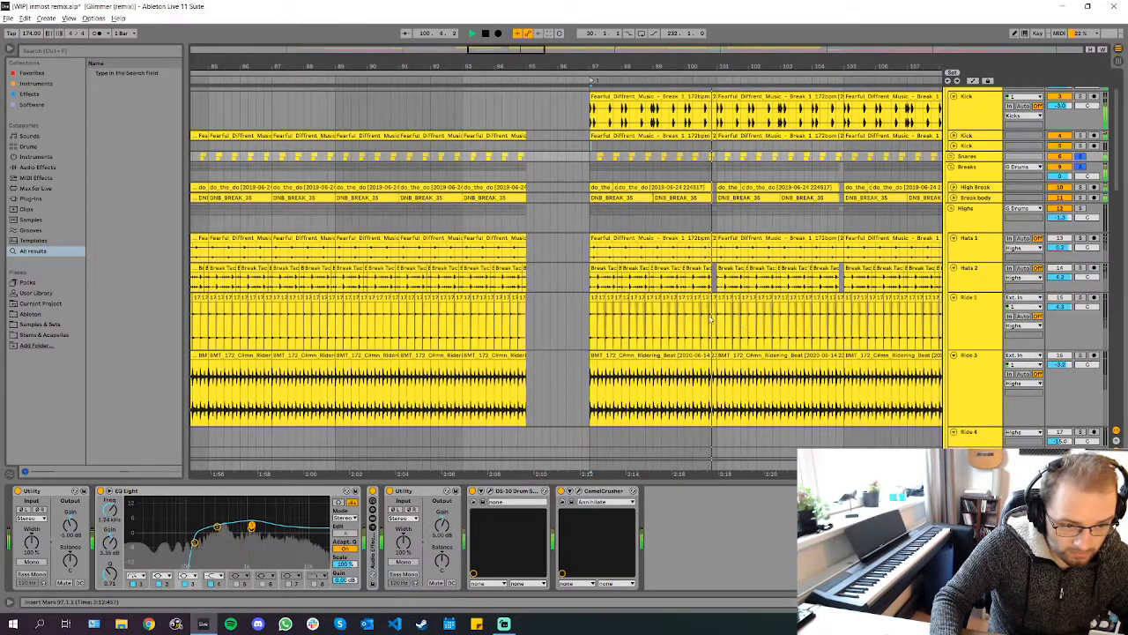
Solo the Ride 3 track during playback and show its effect chain
scroll(712, 310, "up", 2)
left_click(1082, 356)
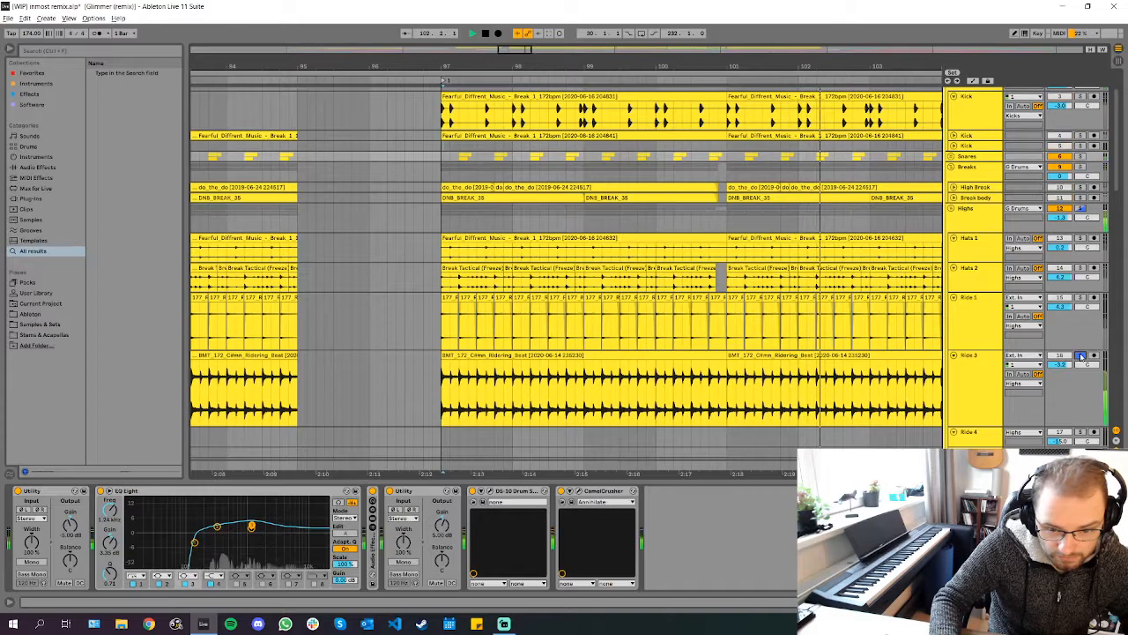
left_click(990, 372)
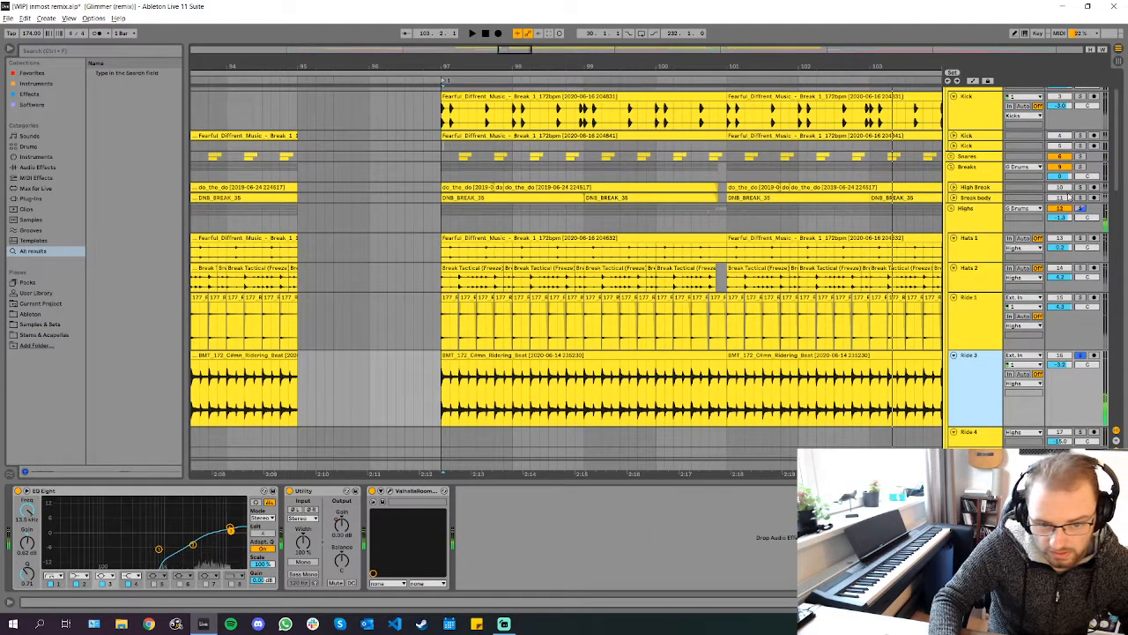
Solo the Break body track from bar 97, unfold it, and open its first DNB_BREAK_35 clip
left_click(1082, 188)
key("space")
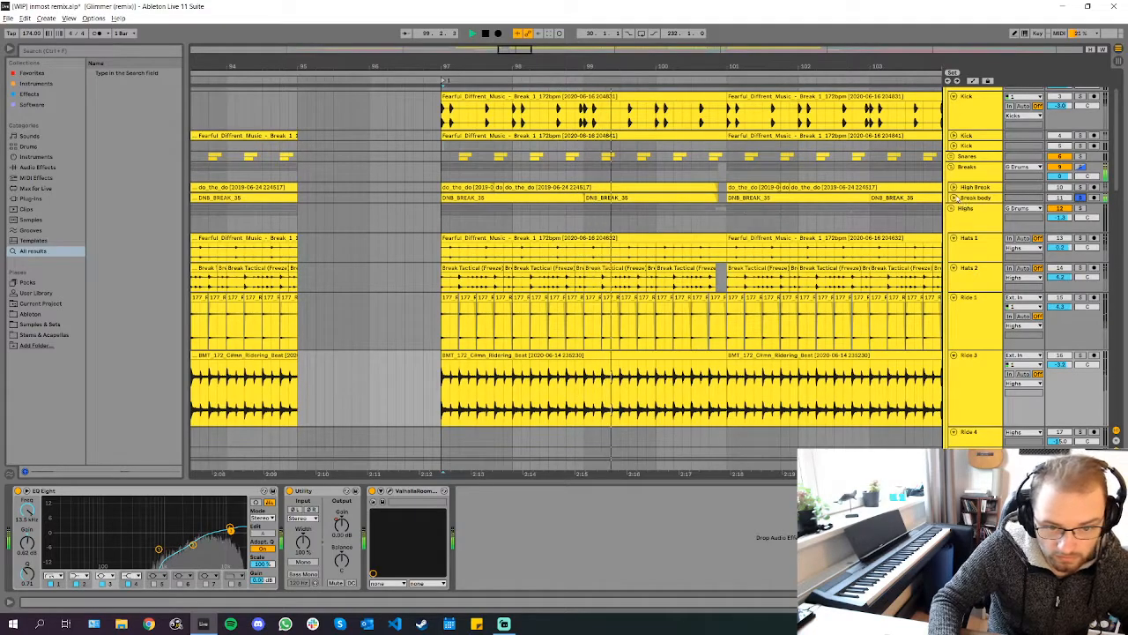
left_click(954, 198)
scroll(565, 220, "up", 1)
double_click(476, 230)
key("space")
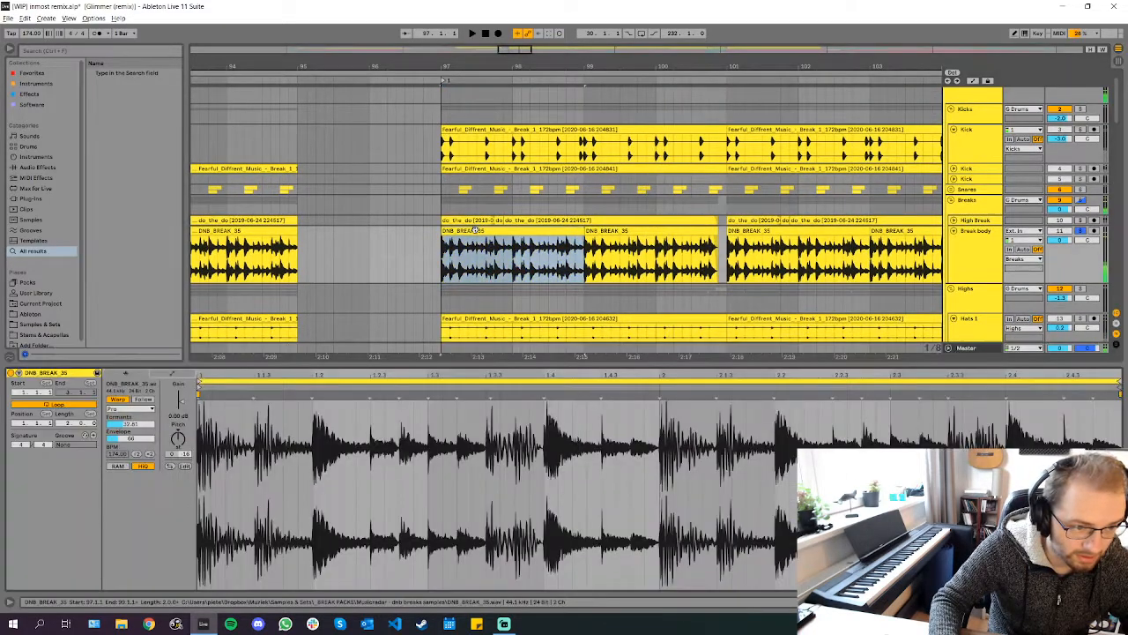
Examine the Break body clips from bar 97 to 101 and unfold the High Break track above them
scroll(426, 231, "up", 5)
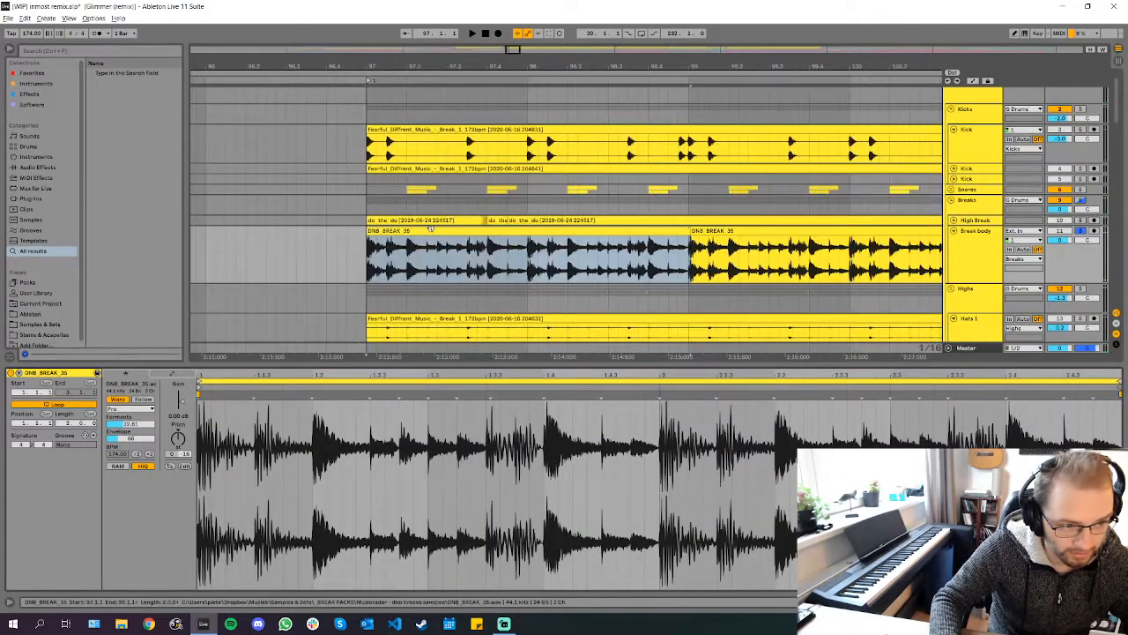
scroll(420, 230, "down", 5)
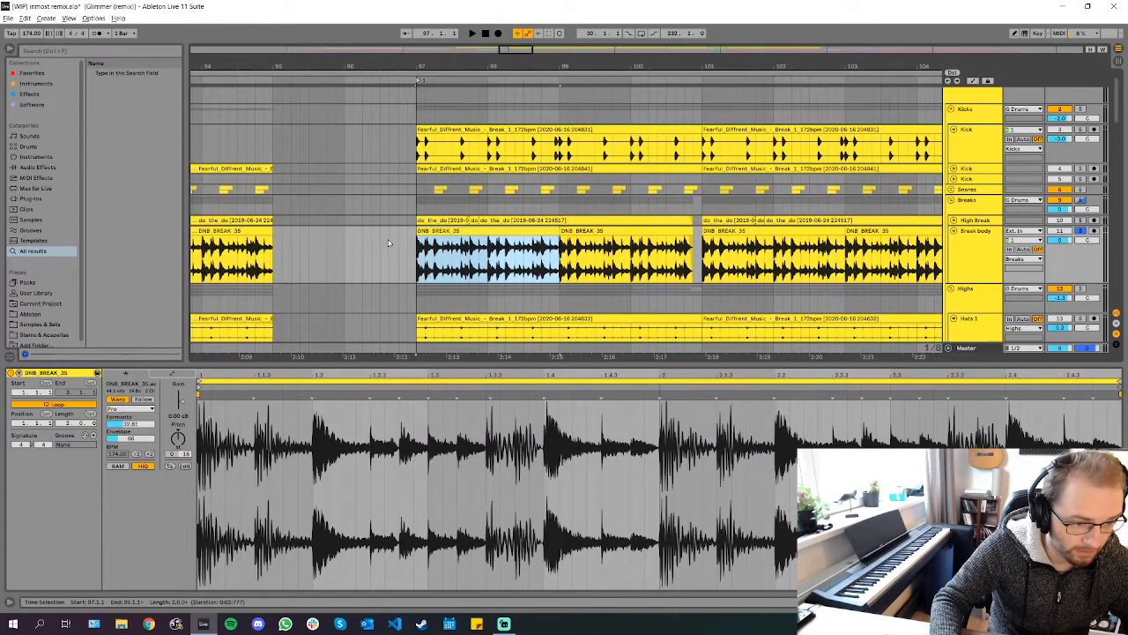
scroll(388, 242, "right", 1)
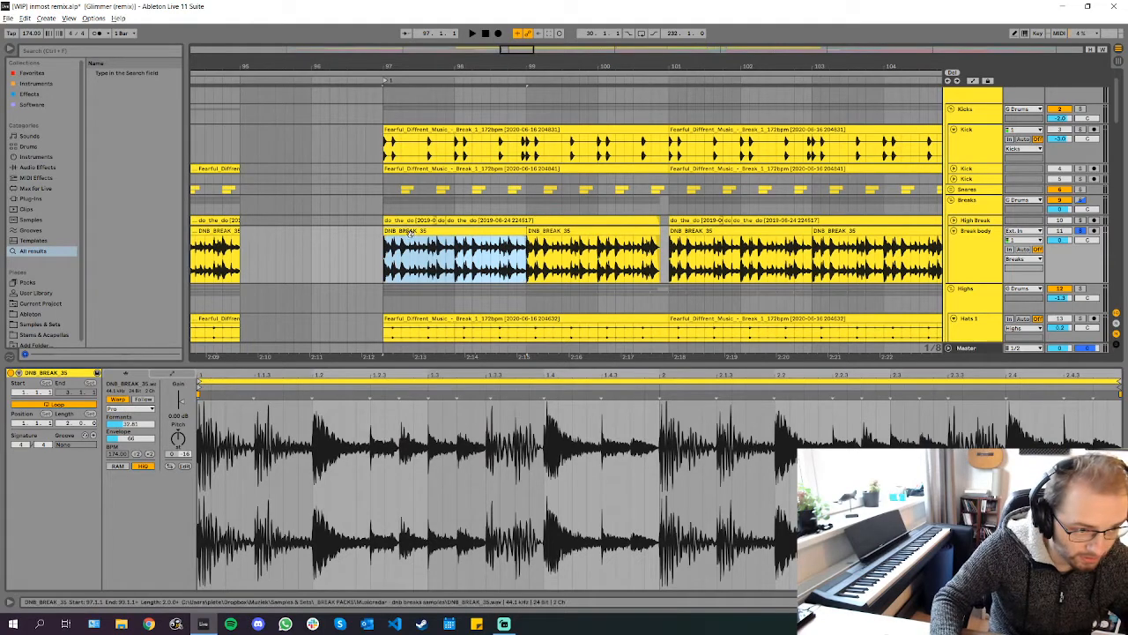
scroll(657, 247, "right", 5)
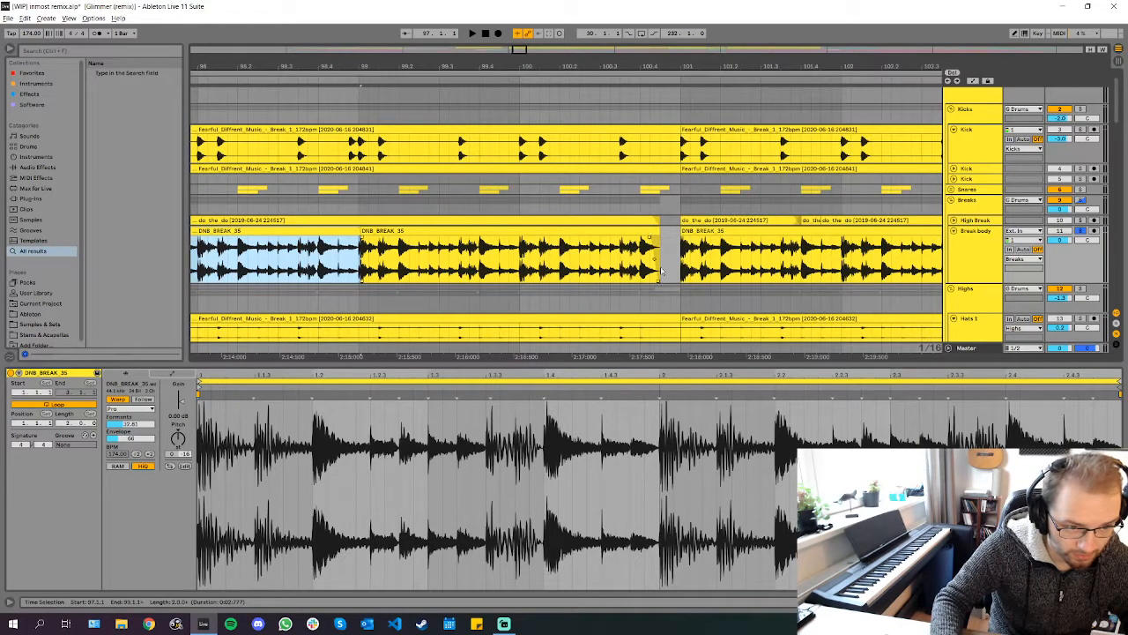
scroll(657, 247, "left", 4)
scroll(657, 247, "up", 1)
left_click(954, 232)
scroll(380, 211, "down", 3)
scroll(370, 210, "up", 3)
scroll(406, 215, "left", 2)
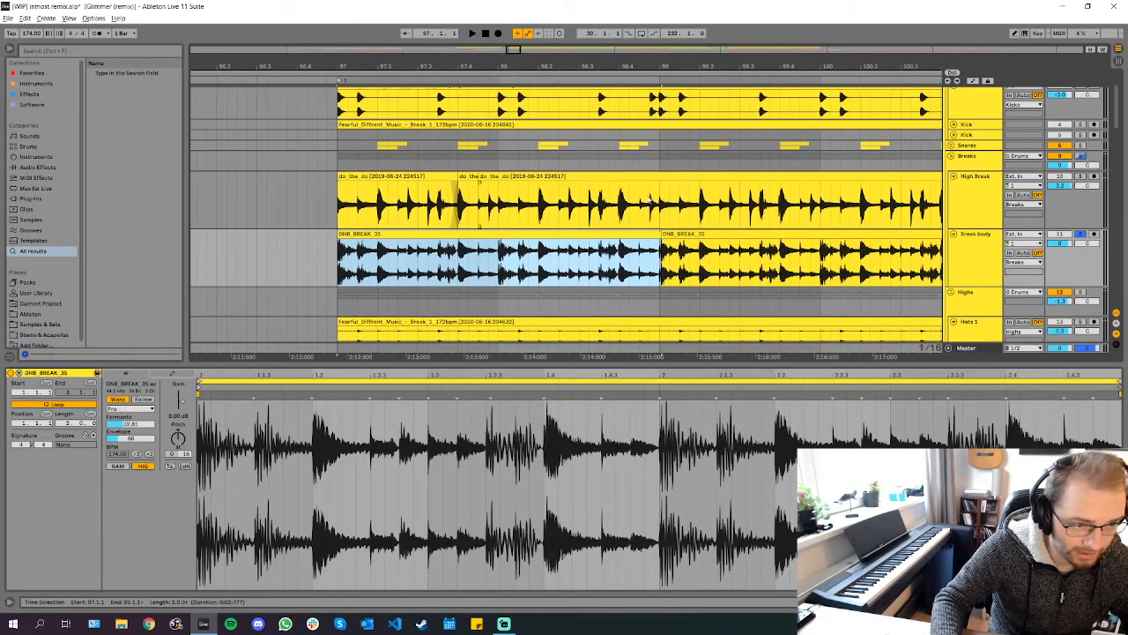
Open the first do_the_do clip on the High Break track and play that track soloed from bar 97
left_click(349, 175)
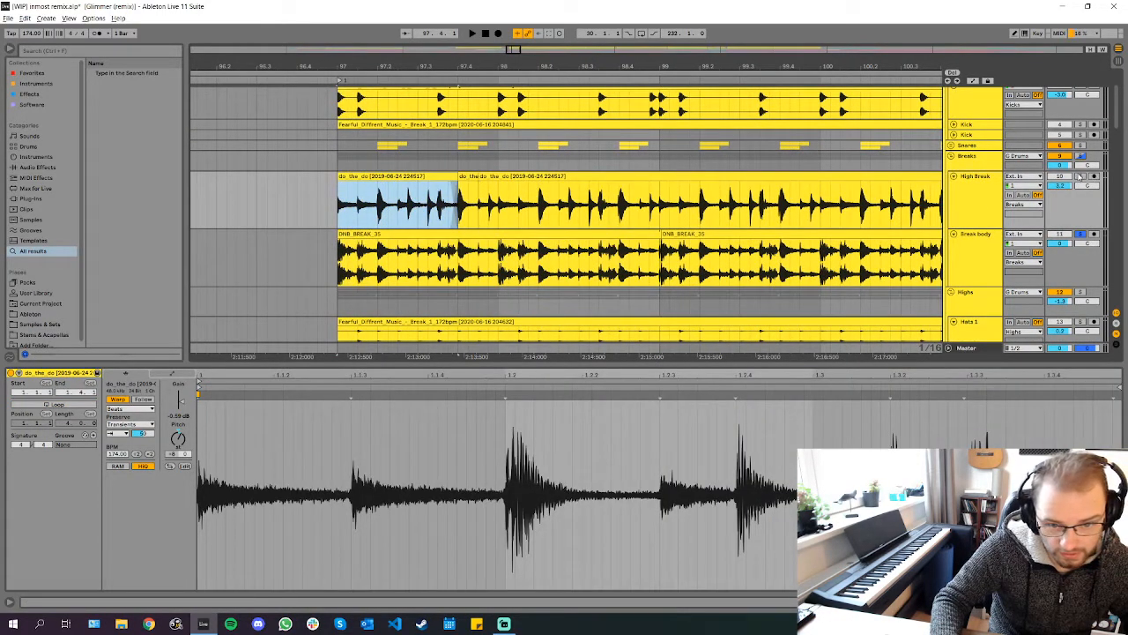
left_click(1081, 176)
key("space")
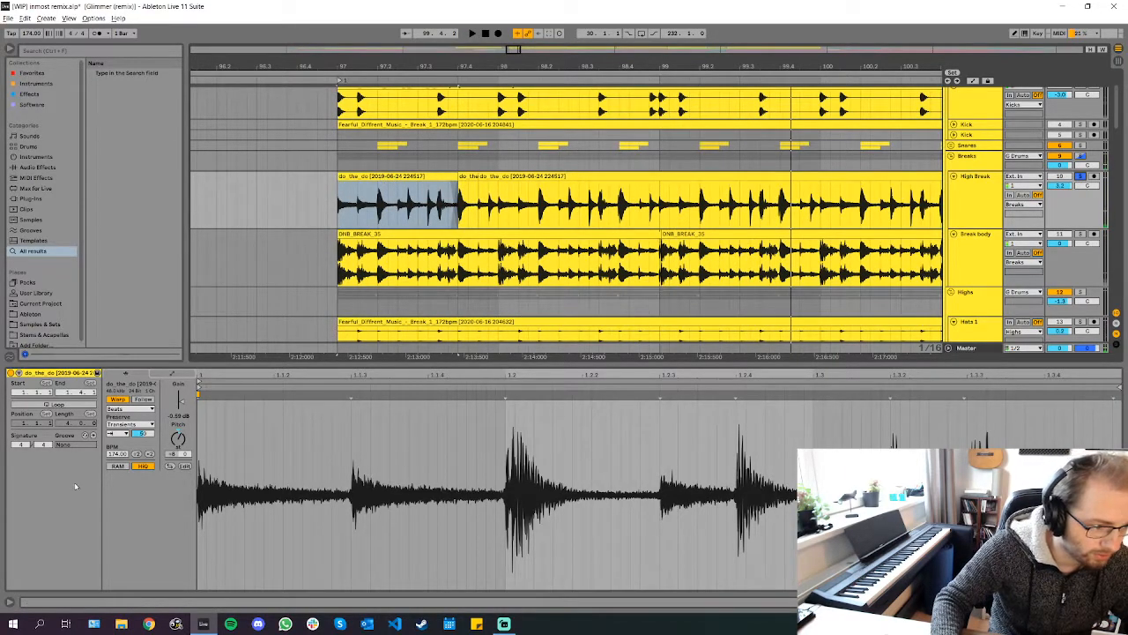
Play High Break and Break body soloed together from bar 97, and clear their solos to hear the whole G Drums group
left_click(425, 235)
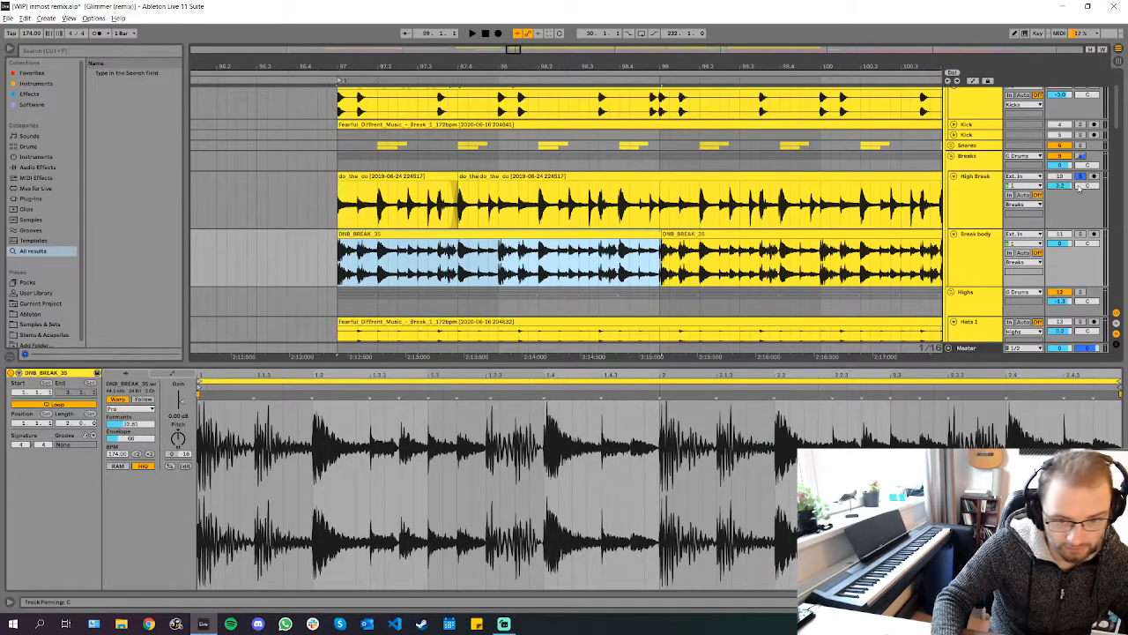
key("space")
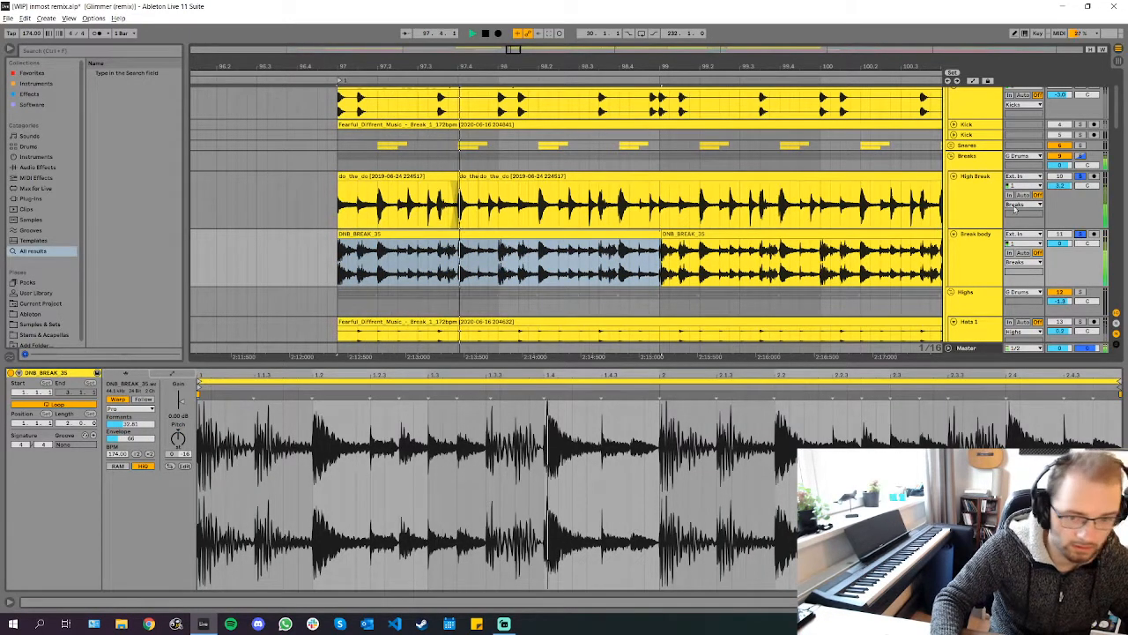
left_click(1079, 177)
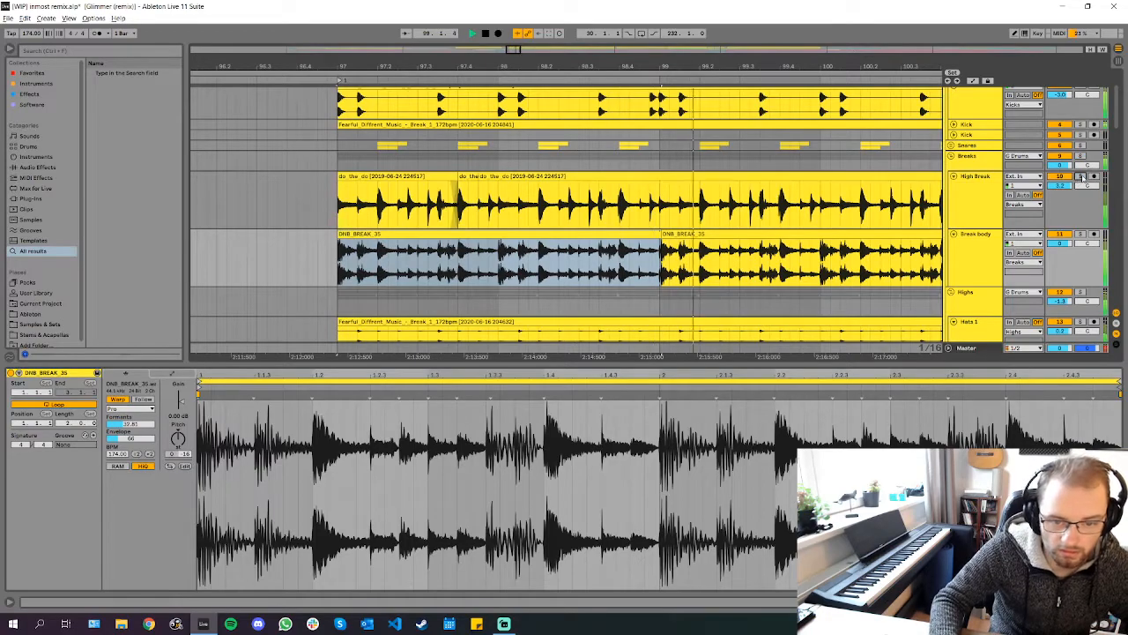
scroll(1058, 219, "up", 3)
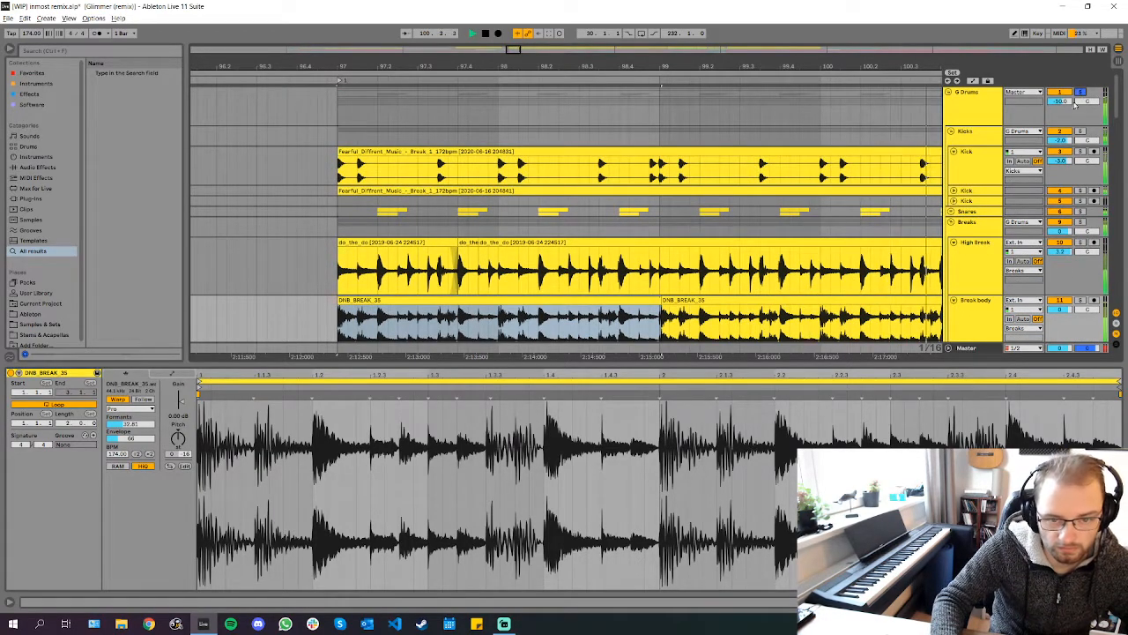
Examine the hat and ride tracks of the Highs group across the drop
scroll(1081, 101, "down", 3)
key("minus")
key("minus")
key("minus")
key("minus")
scroll(974, 210, "down", 5)
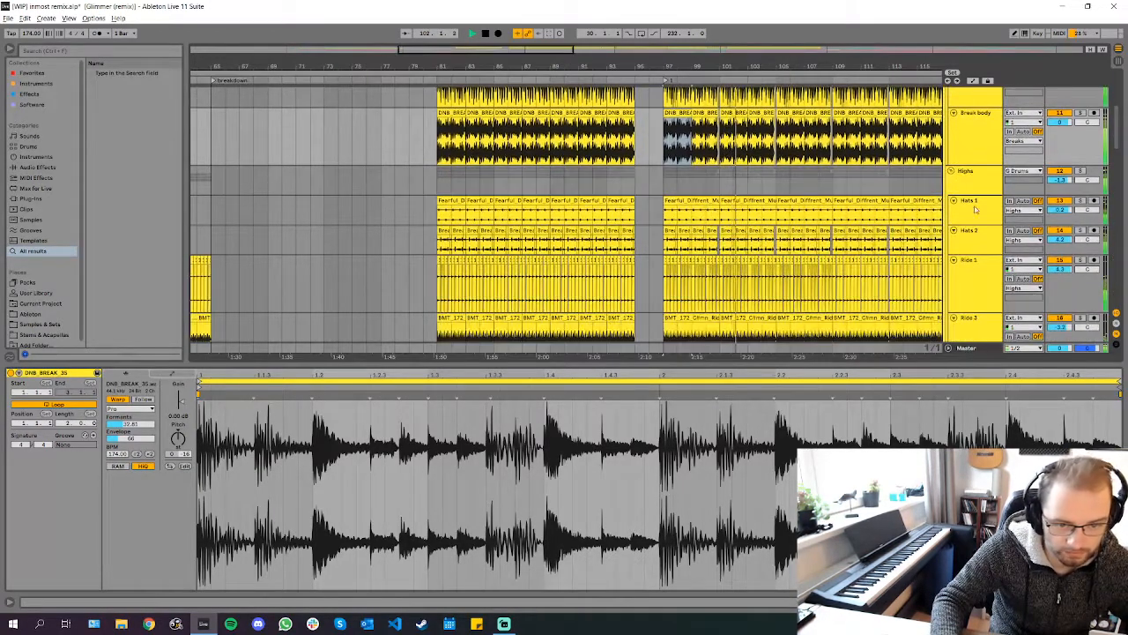
scroll(736, 211, "up", 4)
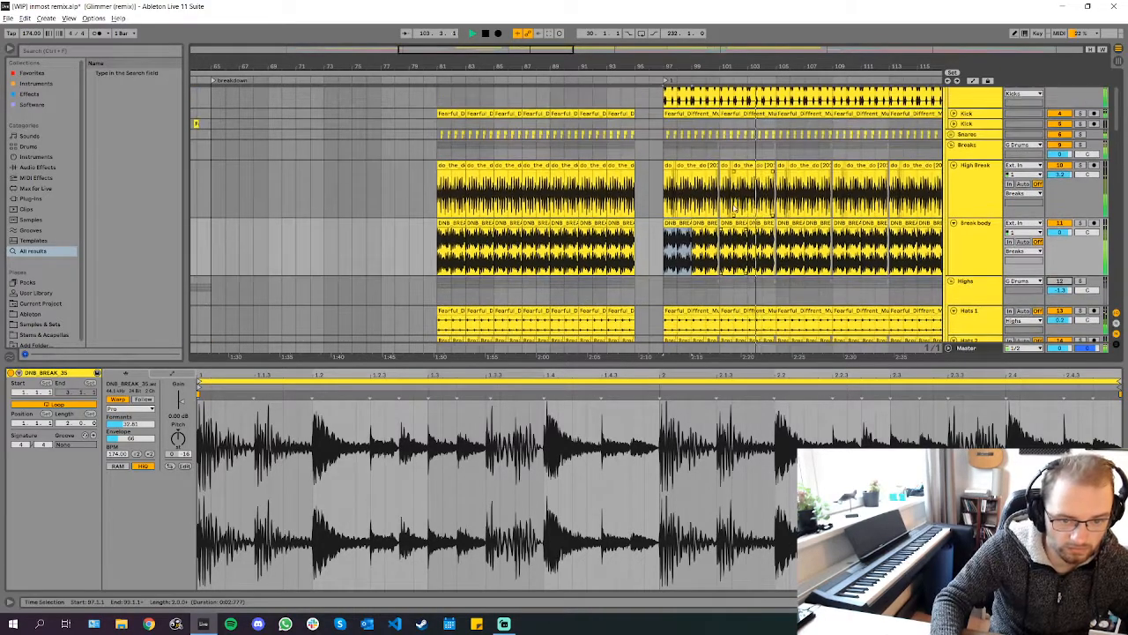
scroll(737, 210, "down", 5)
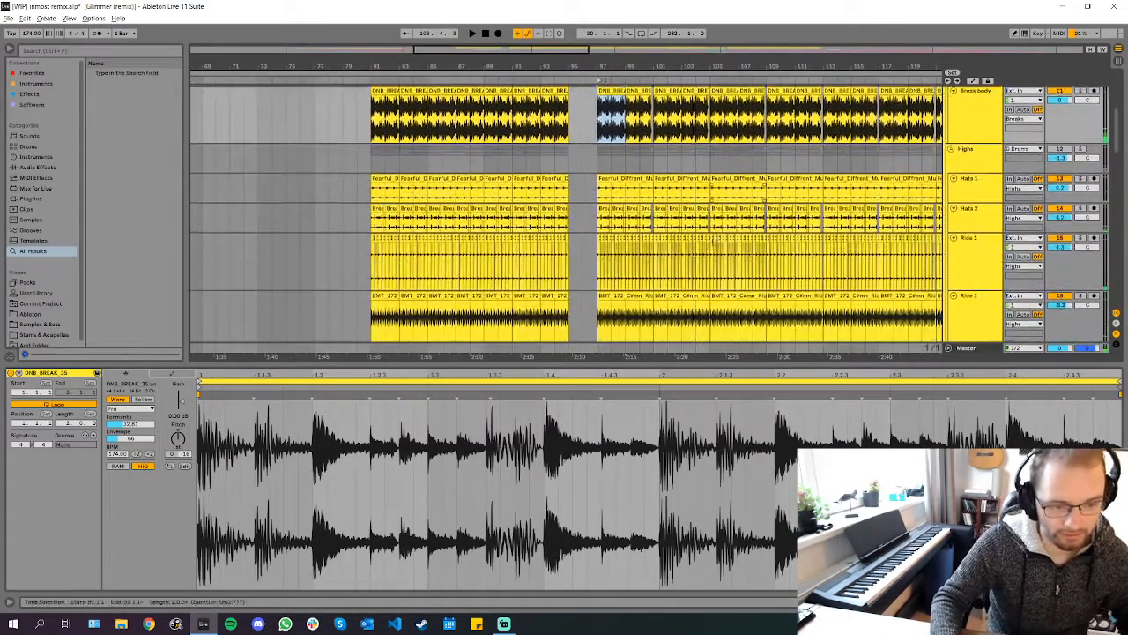
Open the first Hats 1 clip of the drop, play that track soloed from bar 97 and show its device chain
key("minus")
key("plus")
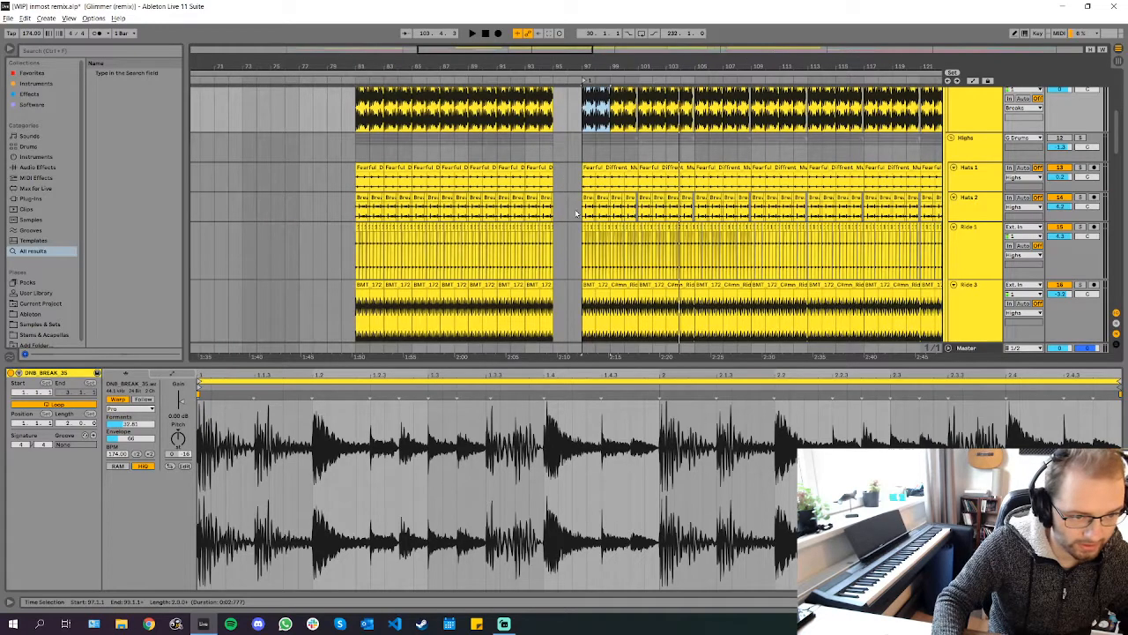
key("plus")
left_click(583, 178)
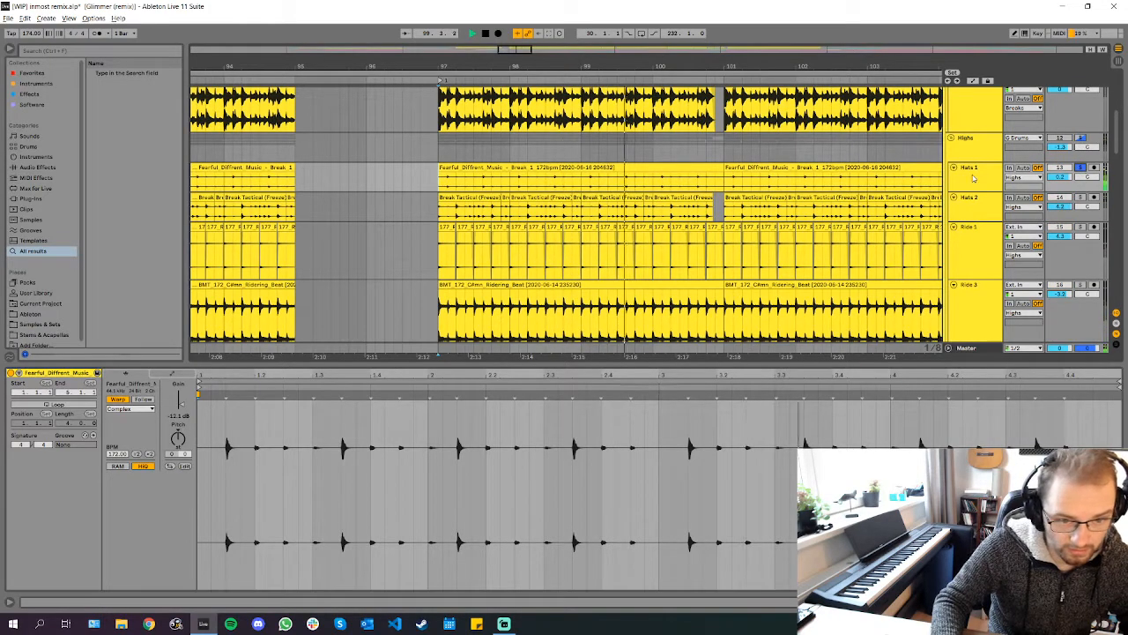
key("shift+Tab")
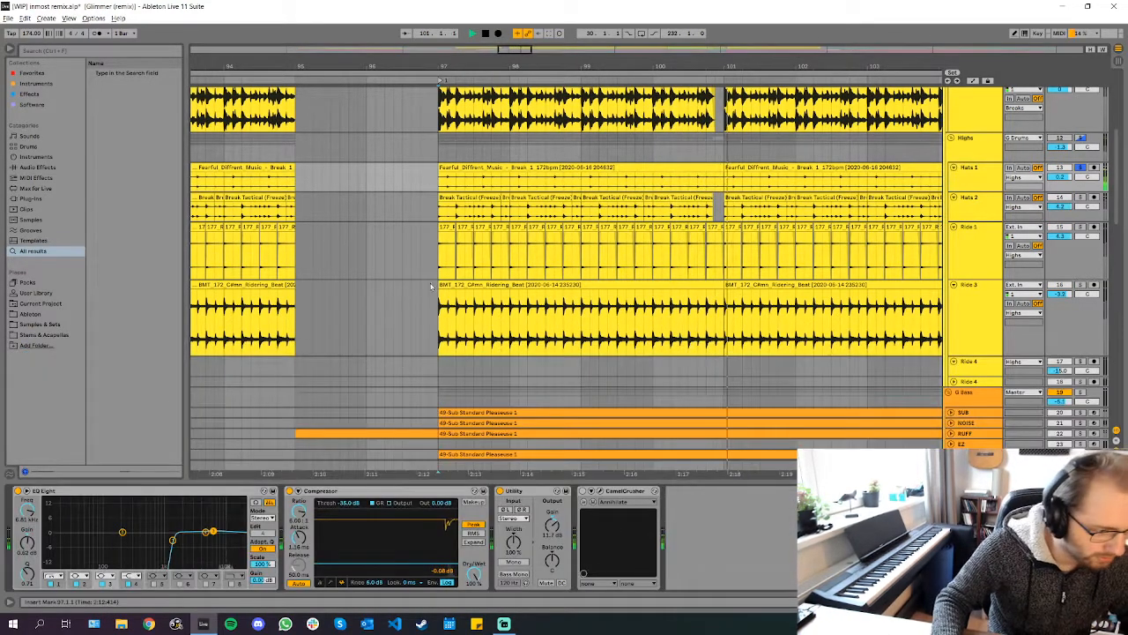
Play Hats 2 soloed from bar 97, and clear the solos to hear the whole G Drums group with the highs
scroll(543, 252, "up", 2)
key("space")
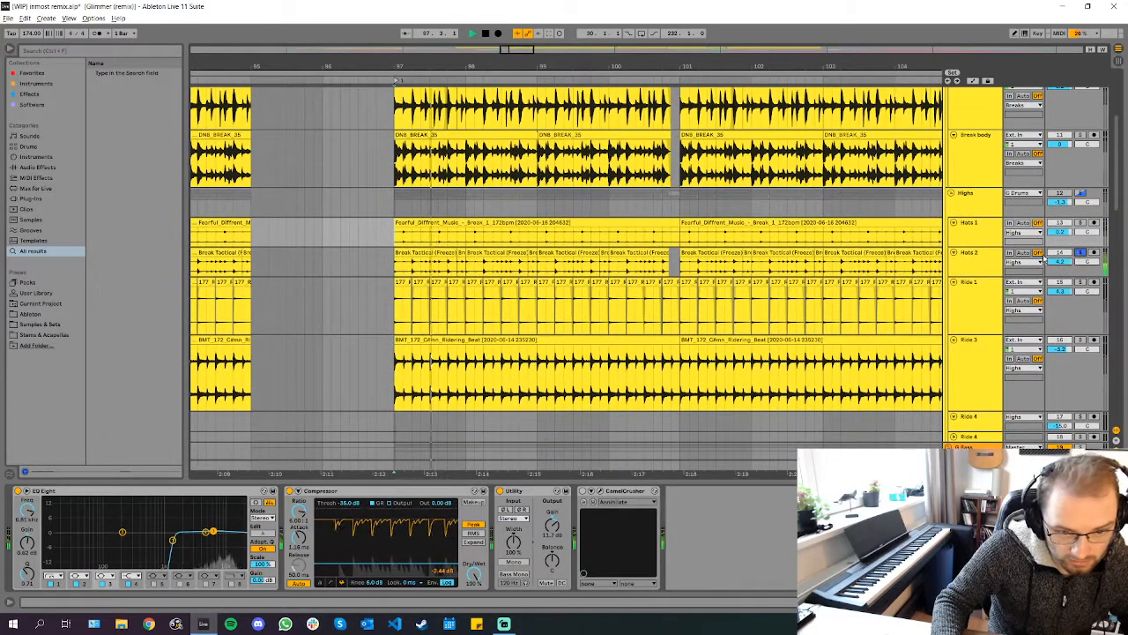
scroll(1080, 253, "up", 2)
left_click(1073, 247)
key("space")
scroll(1063, 176, "up", 5)
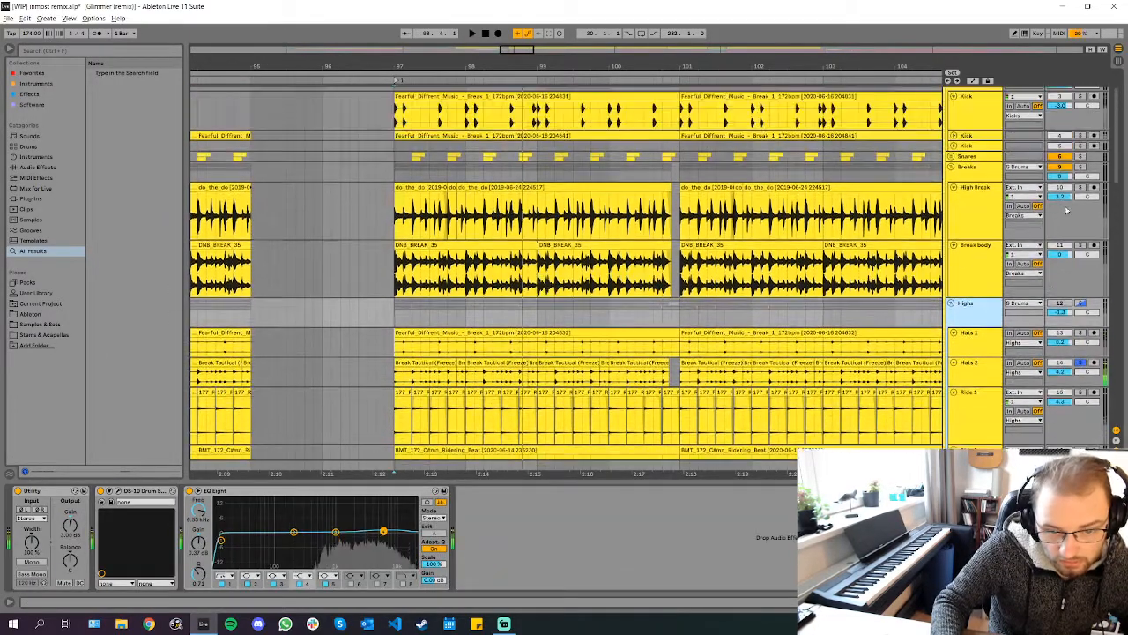
scroll(1067, 194, "down", 3)
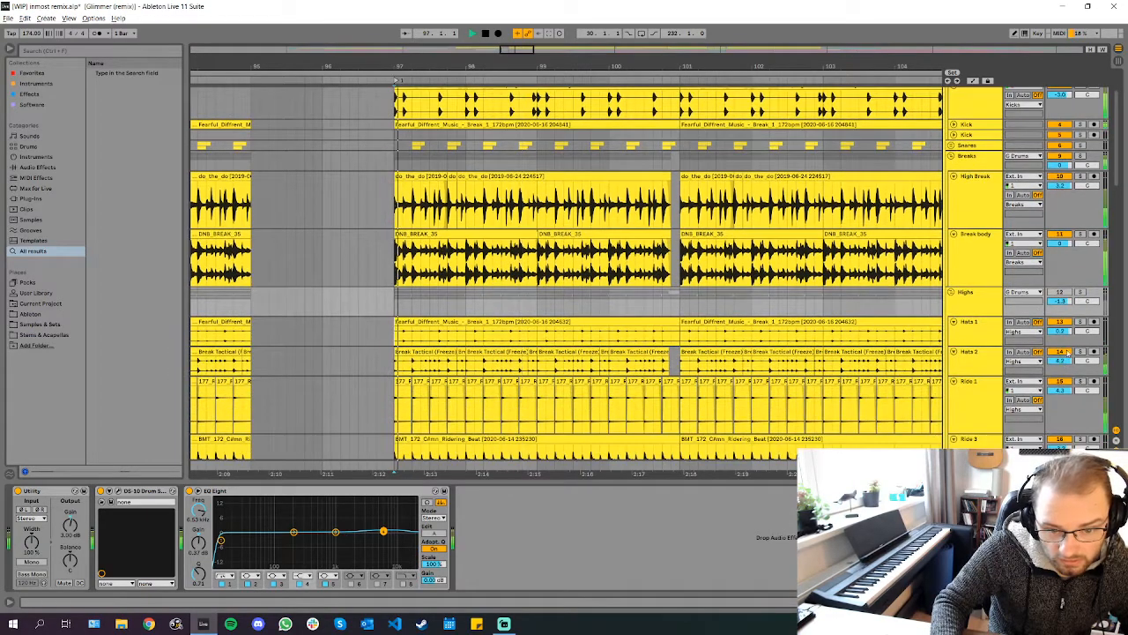
key("space")
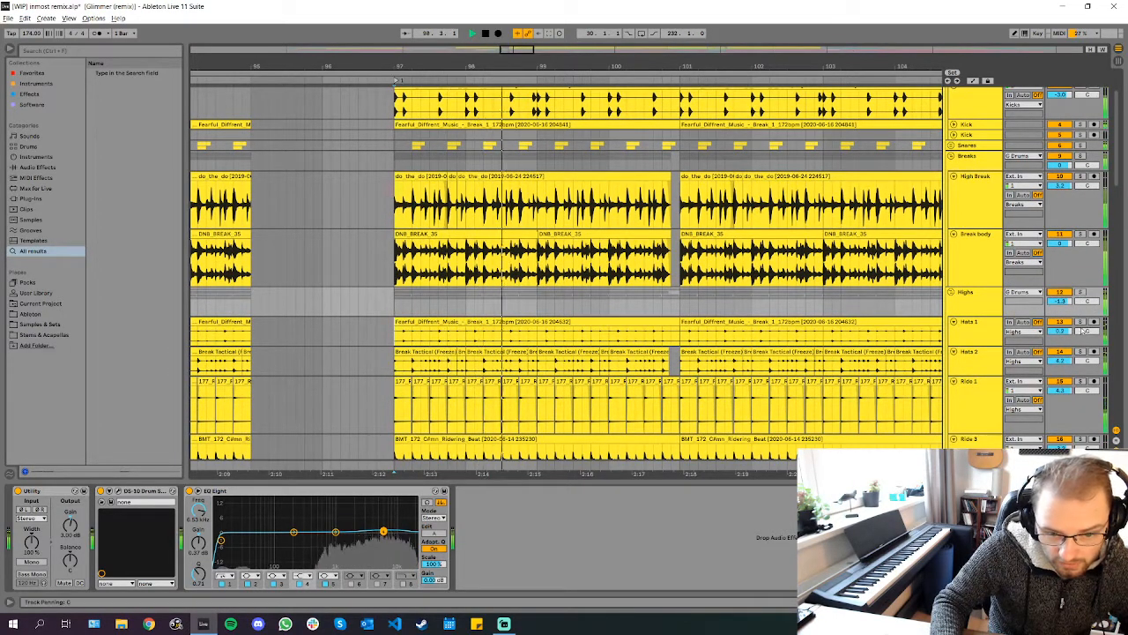
Listen to Hats 1 and Hats 2 soloed in turn, examine the Hats 2 gap before bar 101 and show the Hats 2 devices
left_click(1081, 322)
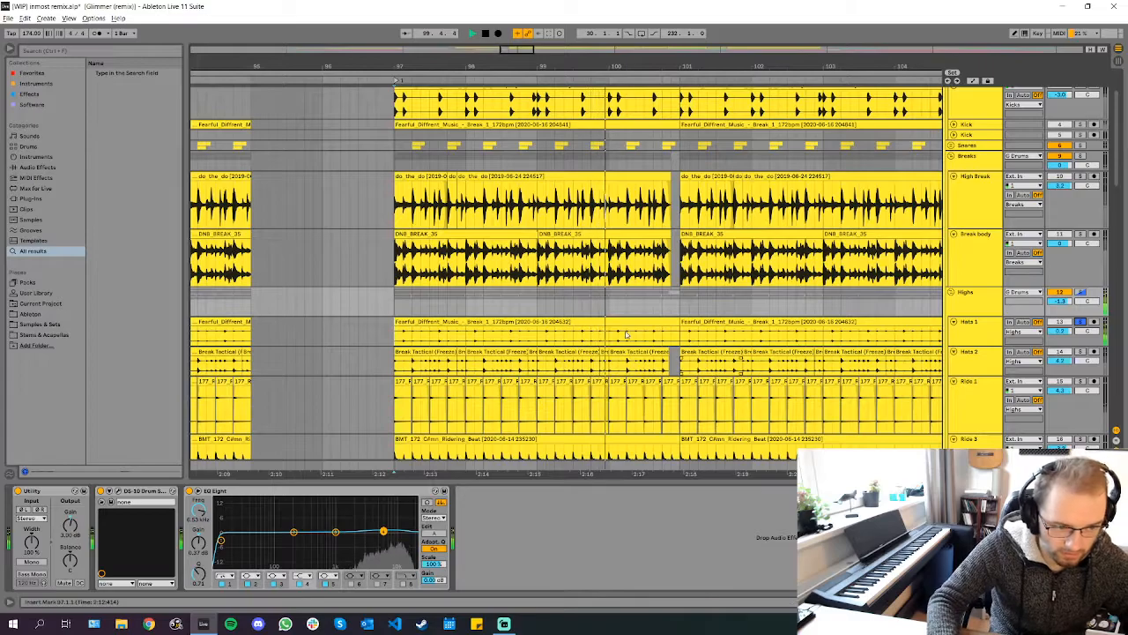
scroll(671, 342, "down", 4, "ctrl")
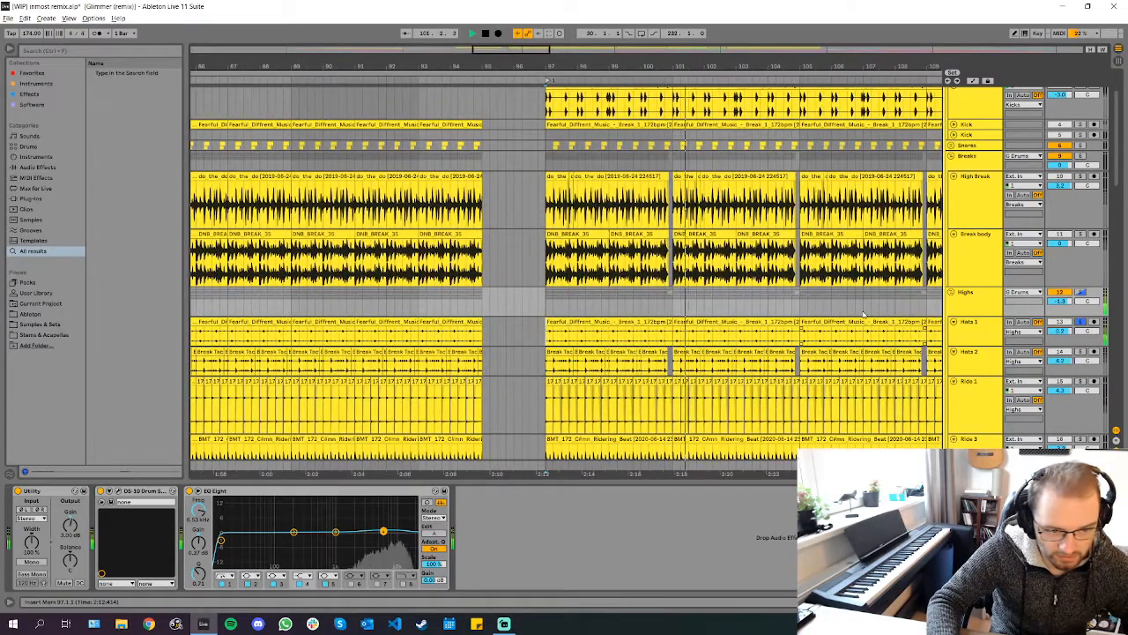
scroll(864, 315, "right", 2)
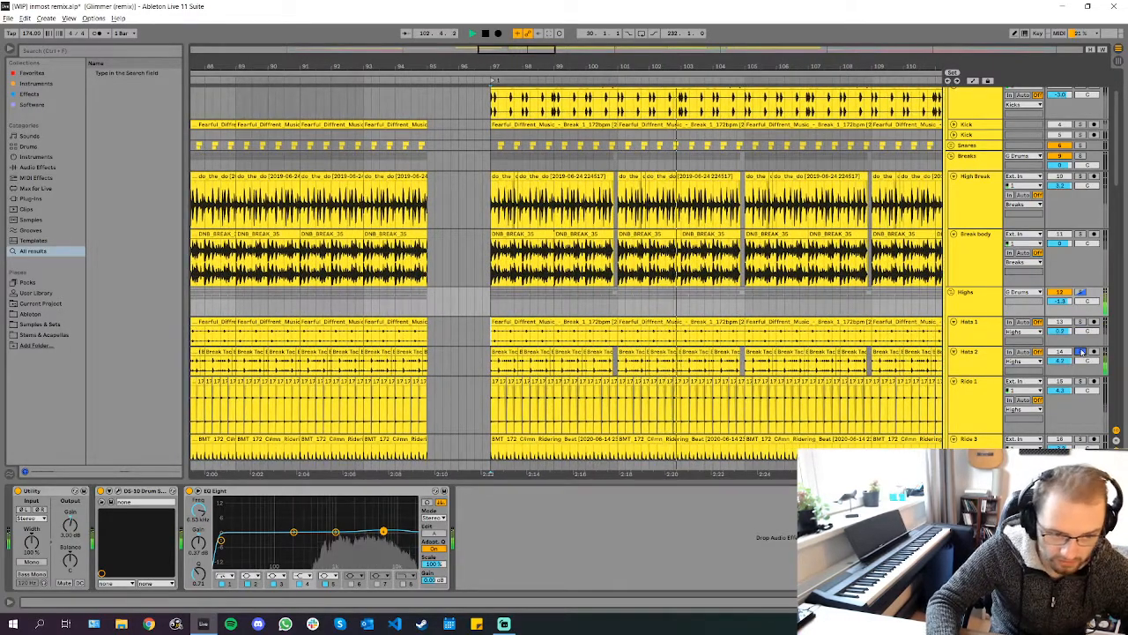
scroll(590, 352, "up", 5)
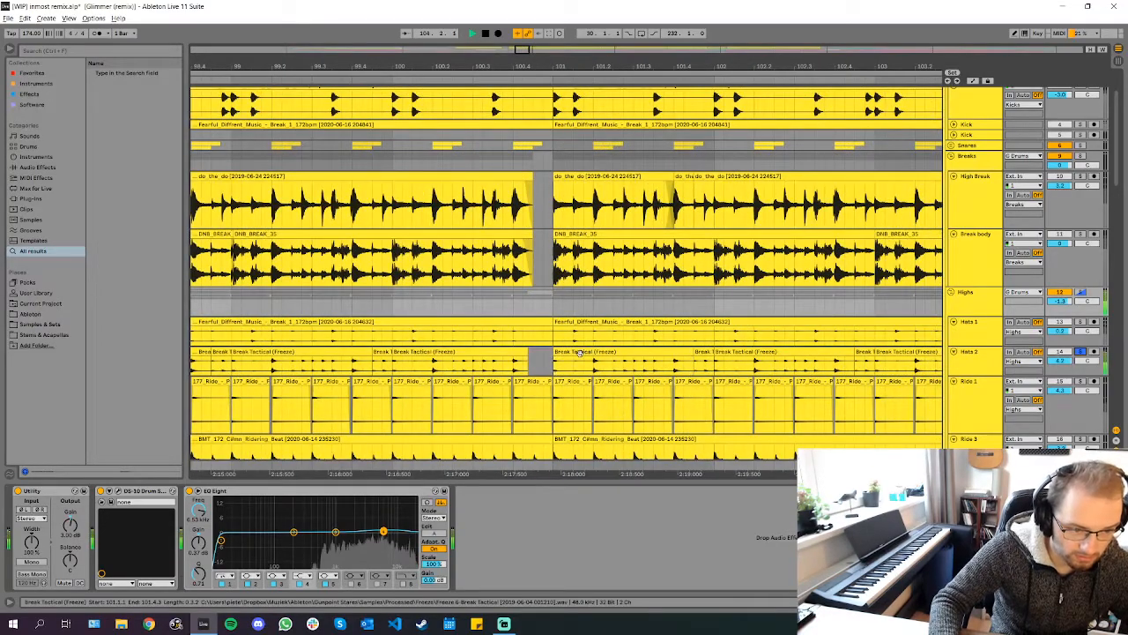
scroll(580, 352, "down", 5, "ctrl")
scroll(580, 351, "right", 2)
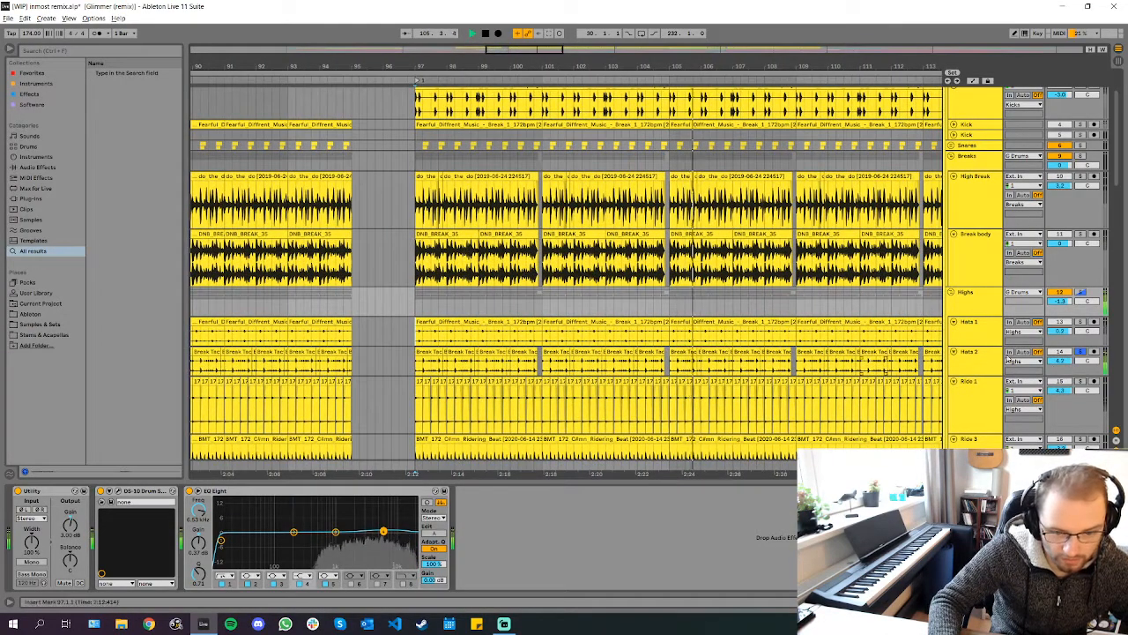
left_click(989, 358)
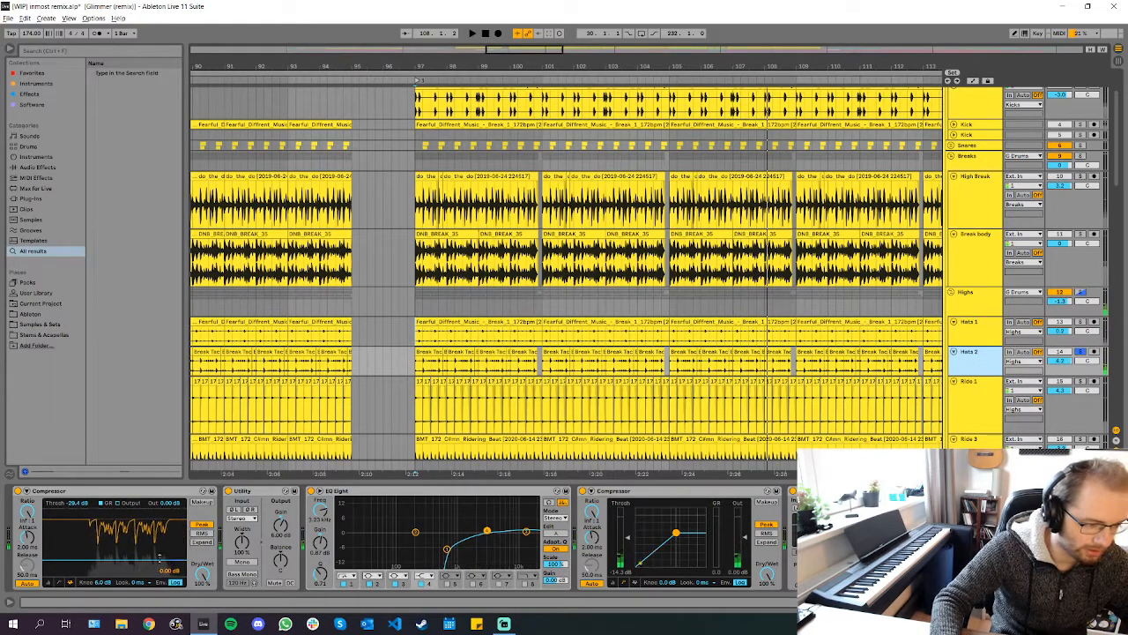
Compare the Hats 1 and Hats 2 device chains and play Hats 2 soloed, switching its first Compressor off and on again
scroll(443, 321, "up", 4, "ctrl")
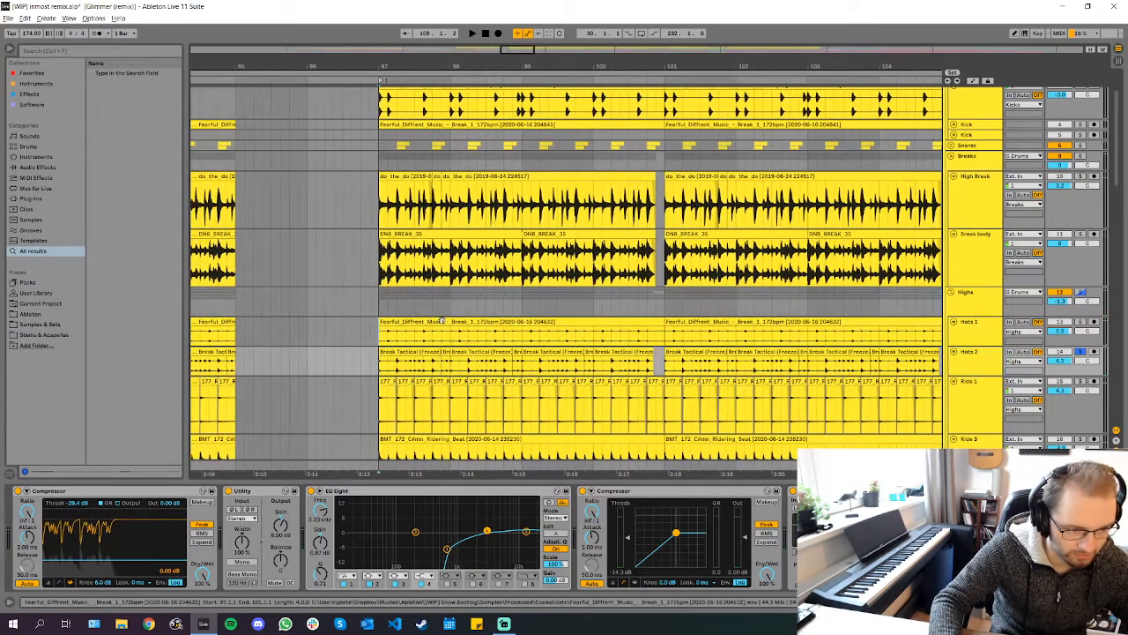
left_click(442, 321)
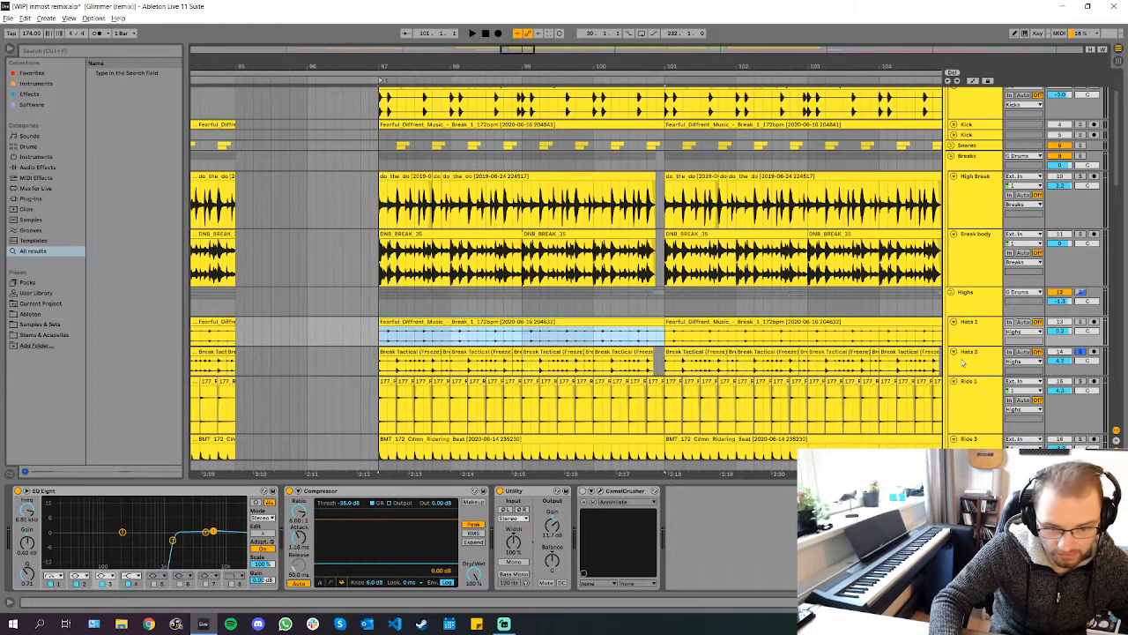
left_click(965, 361)
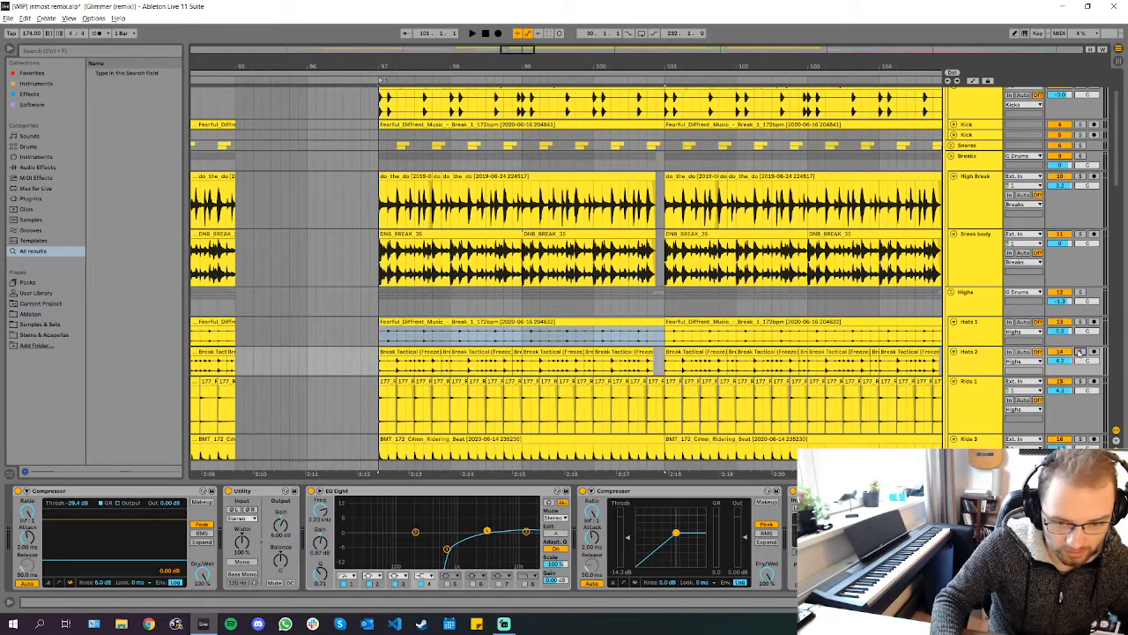
key("space")
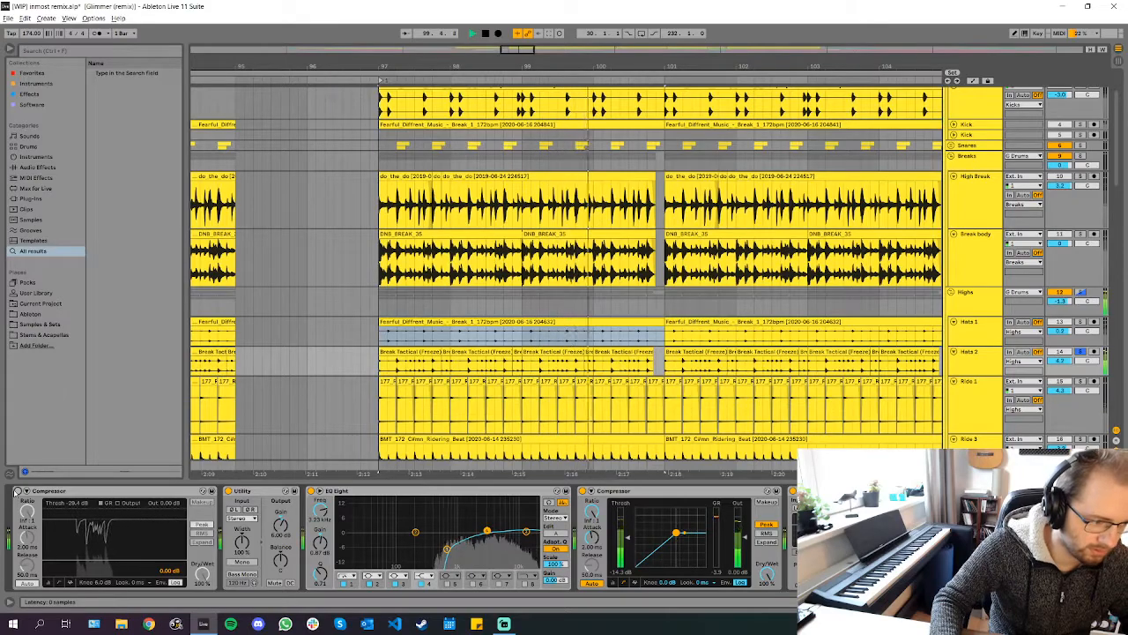
key("space")
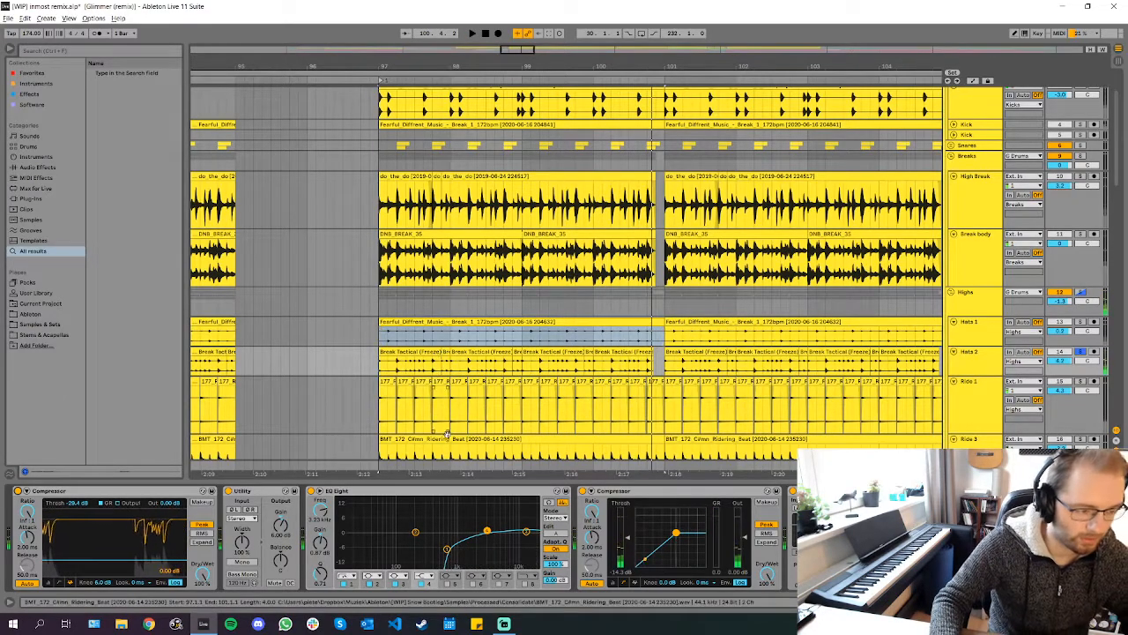
Play Ride 1 soloed from bar 97 in place of Hats 2 and show its device chain
key("z")
key("x")
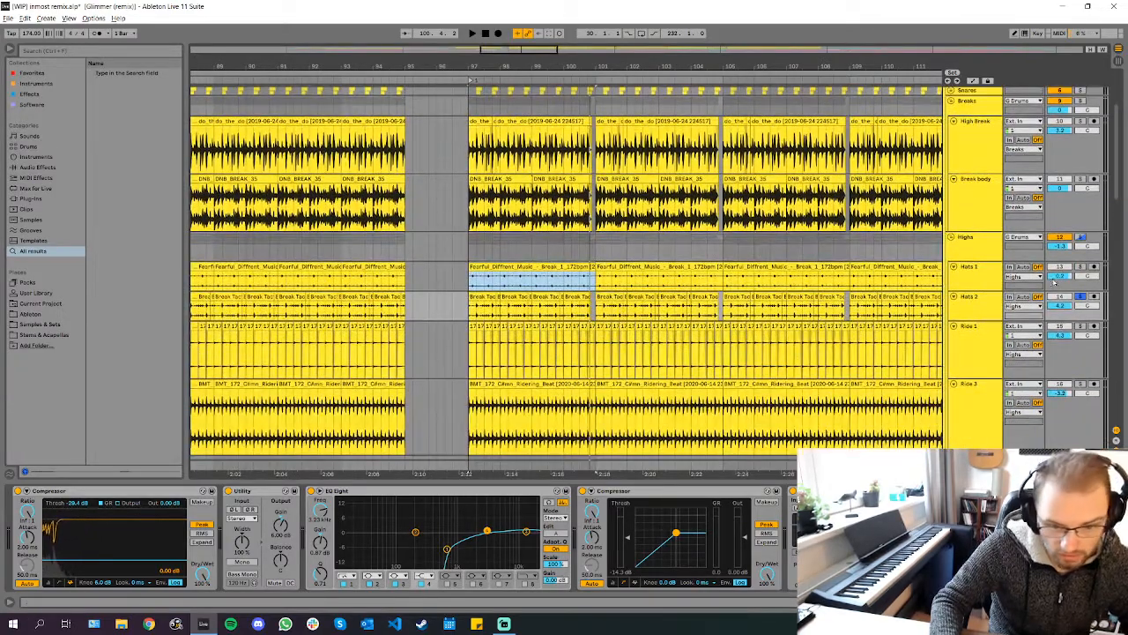
key("space")
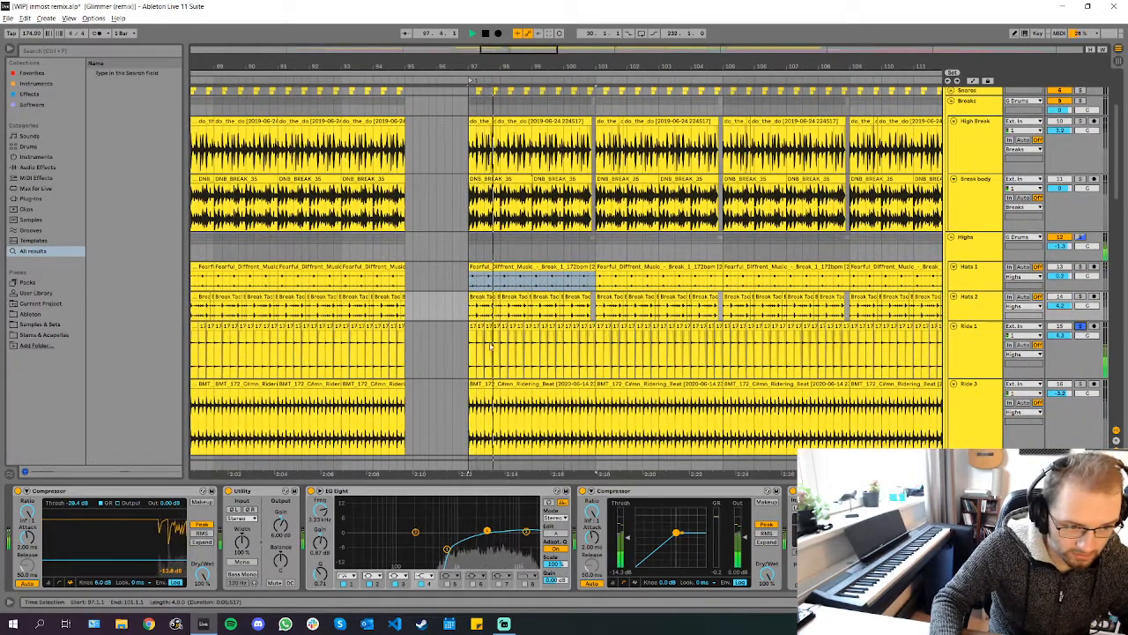
key("z")
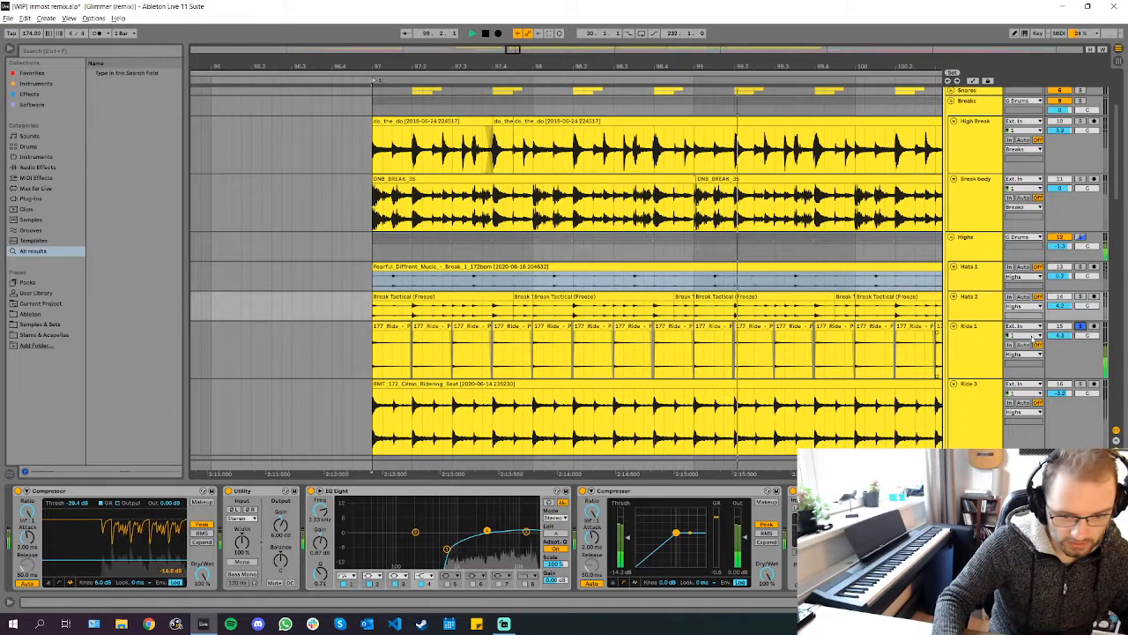
key("Down")
Open the 177_Ride clip at 98.2 on the Ride 1 track to inspect its sample
left_click(593, 352)
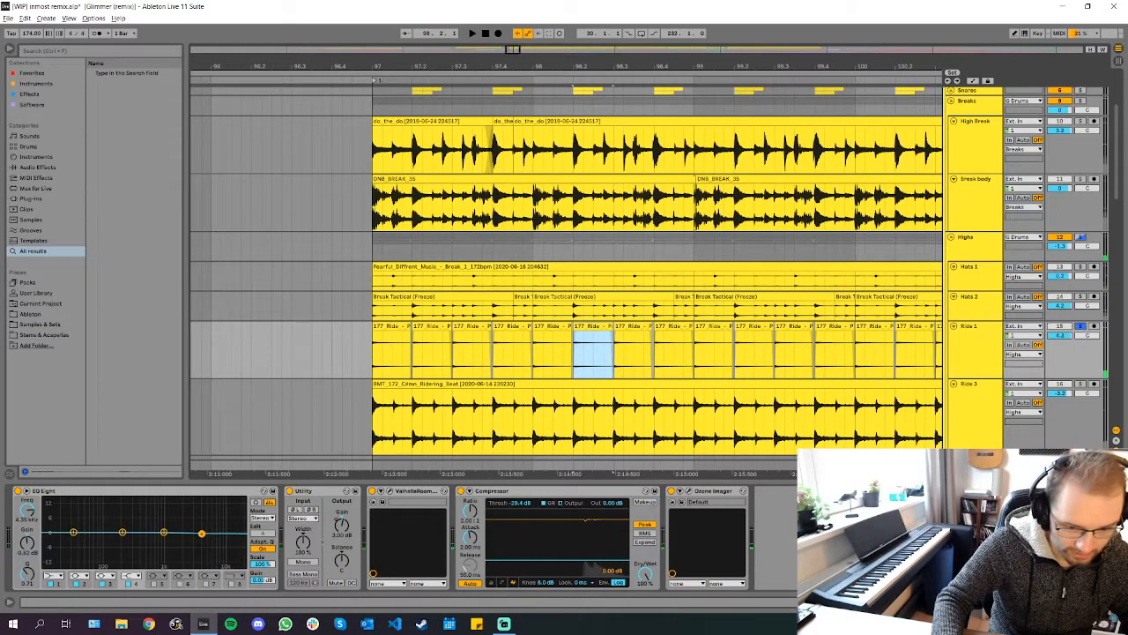
double_click(594, 353)
key("space")
scroll(615, 335, "down", 1)
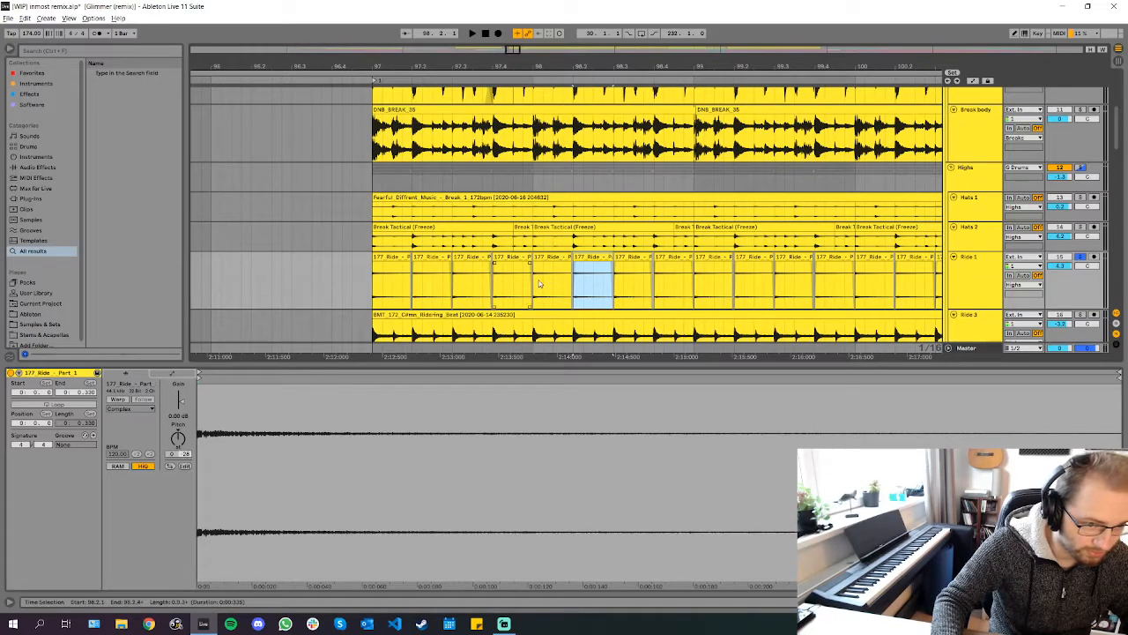
Play Ride 1 soloed from just before bar 97 and clear its solo
left_click(601, 265)
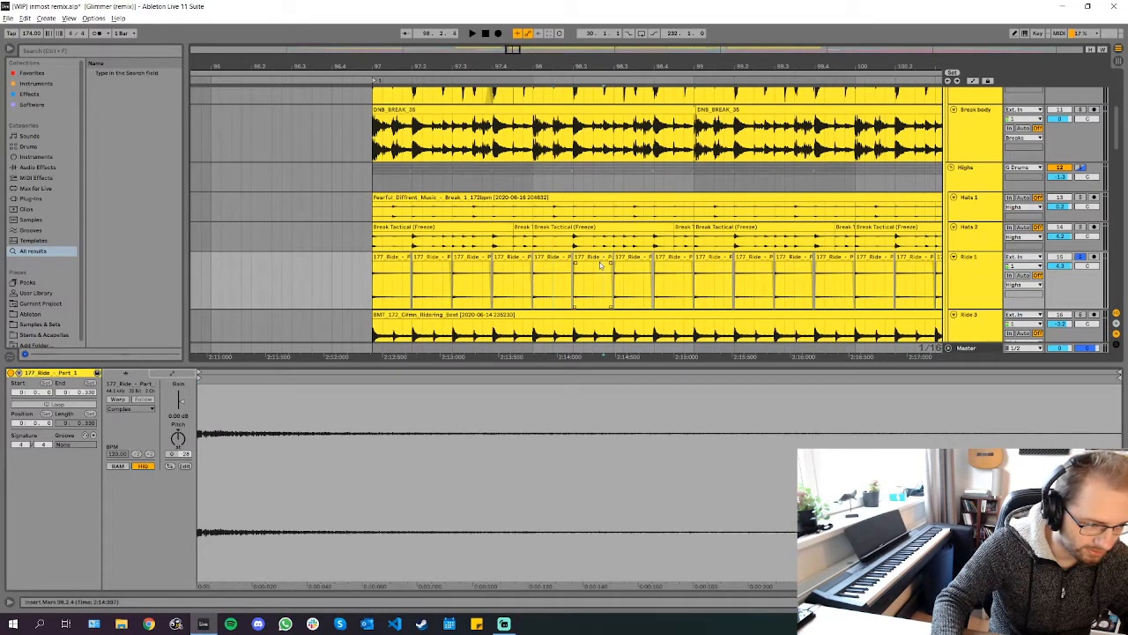
left_click(380, 258)
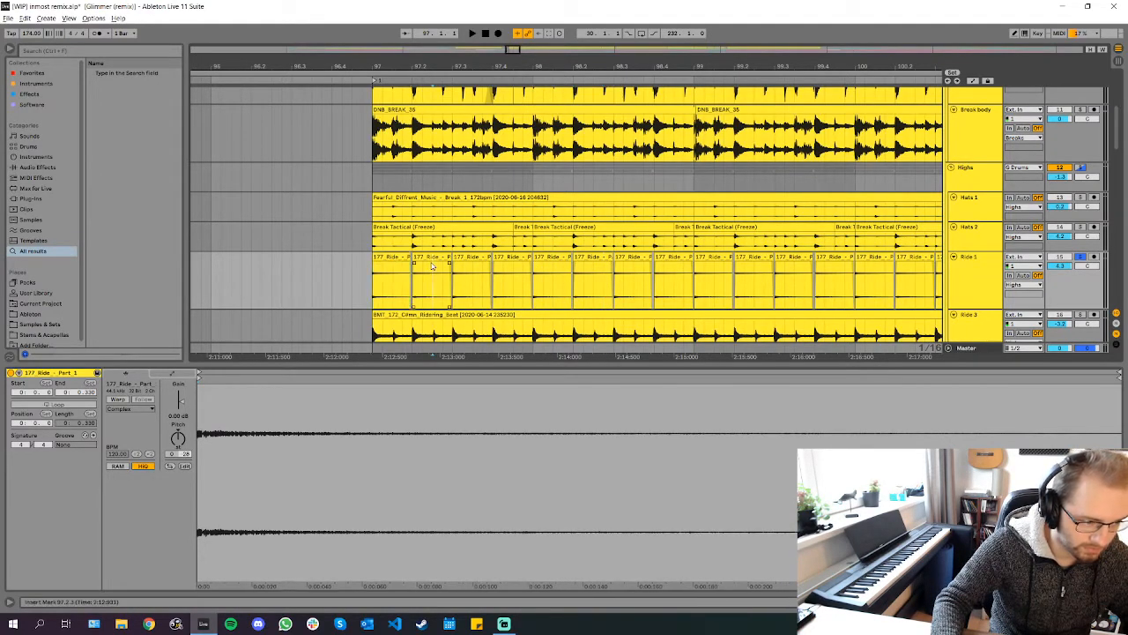
left_click(367, 261)
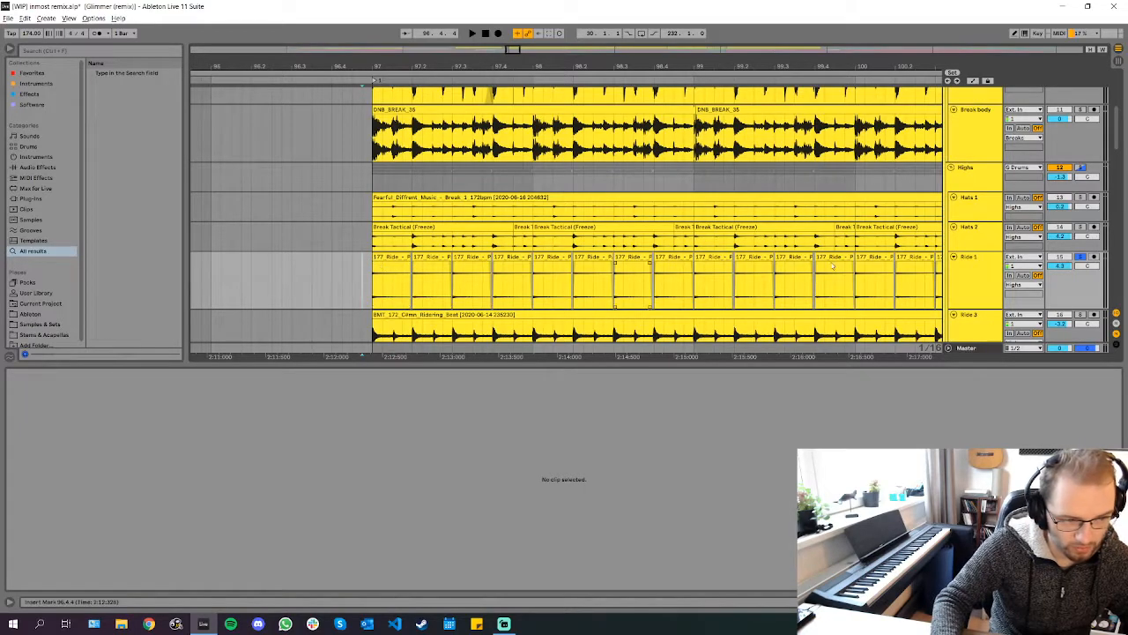
key("space")
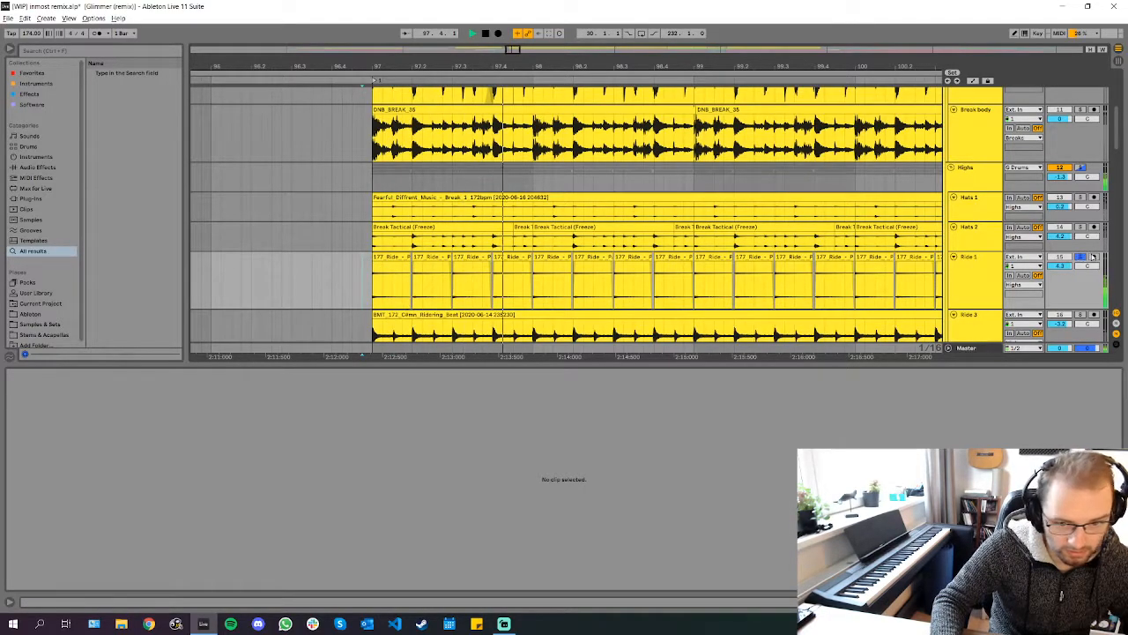
left_click(1080, 258)
scroll(731, 280, "down", 2)
scroll(665, 277, "up", 1)
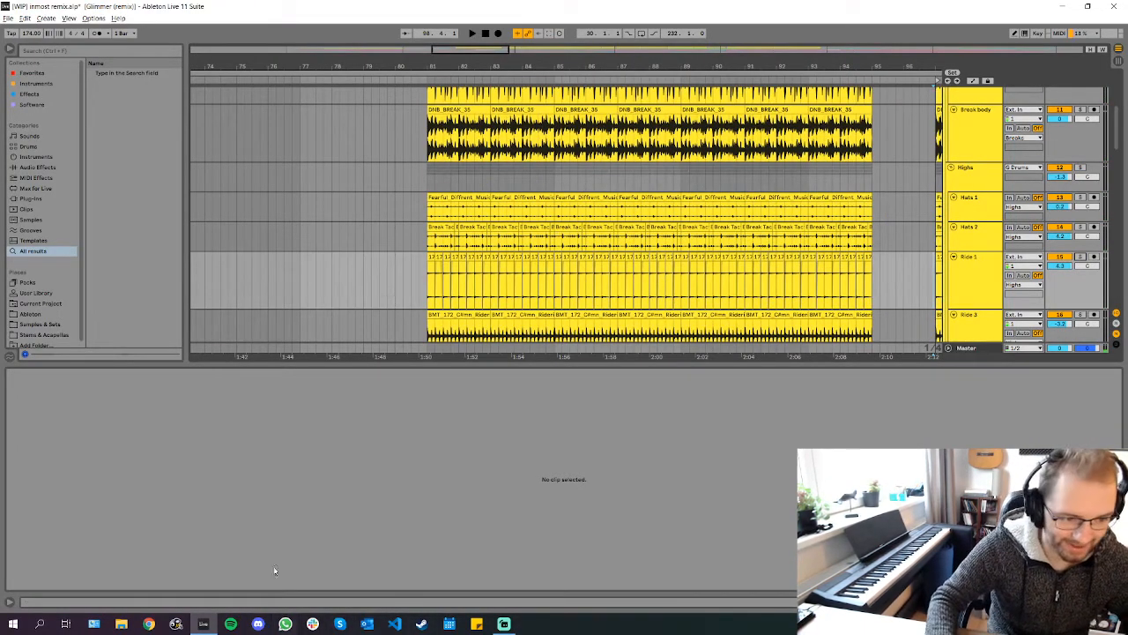
Fold the Ride 1 track and enlarge the Ride 3 track to show its clips from bar 81
scroll(408, 274, "down", 1)
left_click(388, 243)
scroll(391, 239, "down", 2)
left_click(391, 264)
scroll(390, 264, "down", 2)
scroll(419, 238, "up", 3)
scroll(451, 264, "up", 2)
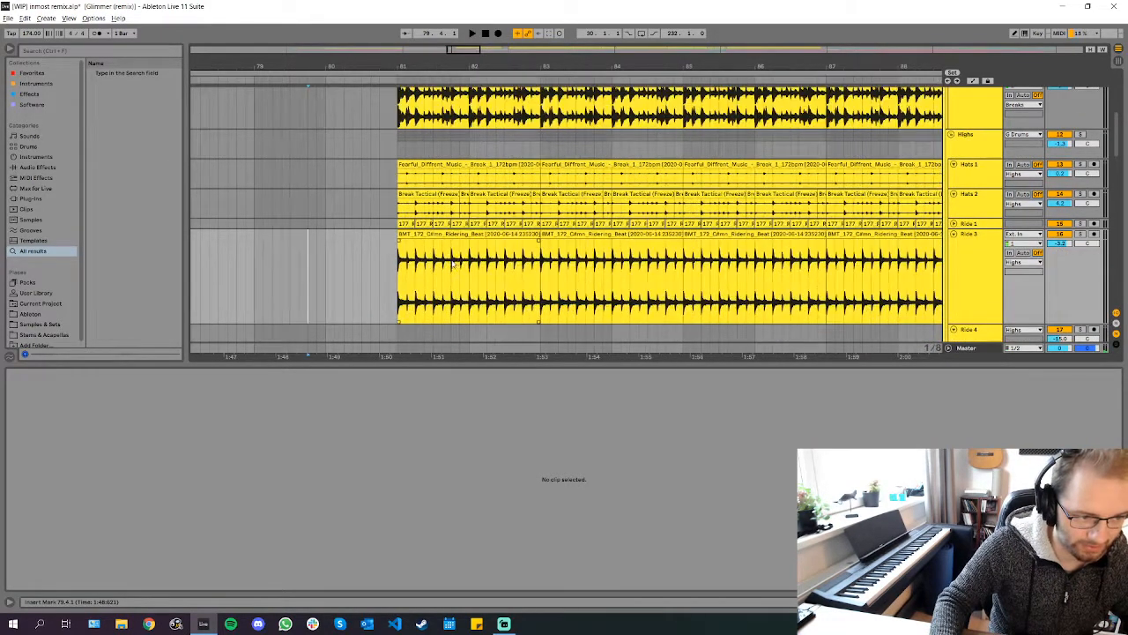
Open the Ride 3 clip at bar 81 and play that track soloed from there
left_click(406, 262)
left_click(1080, 234)
key("space")
scroll(542, 258, "down", 2)
scroll(815, 274, "up", 2)
scroll(500, 249, "down", 4)
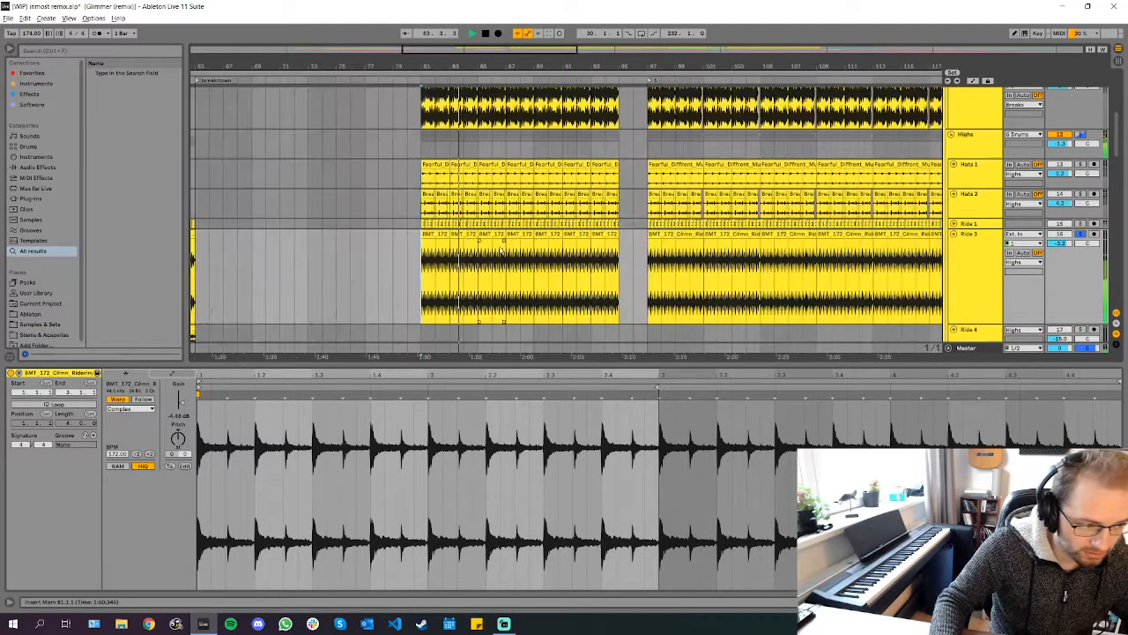
Play Ride 3 soloed from bar 99 and look over the hats and breaks tracks above it
scroll(564, 229, "down", 3)
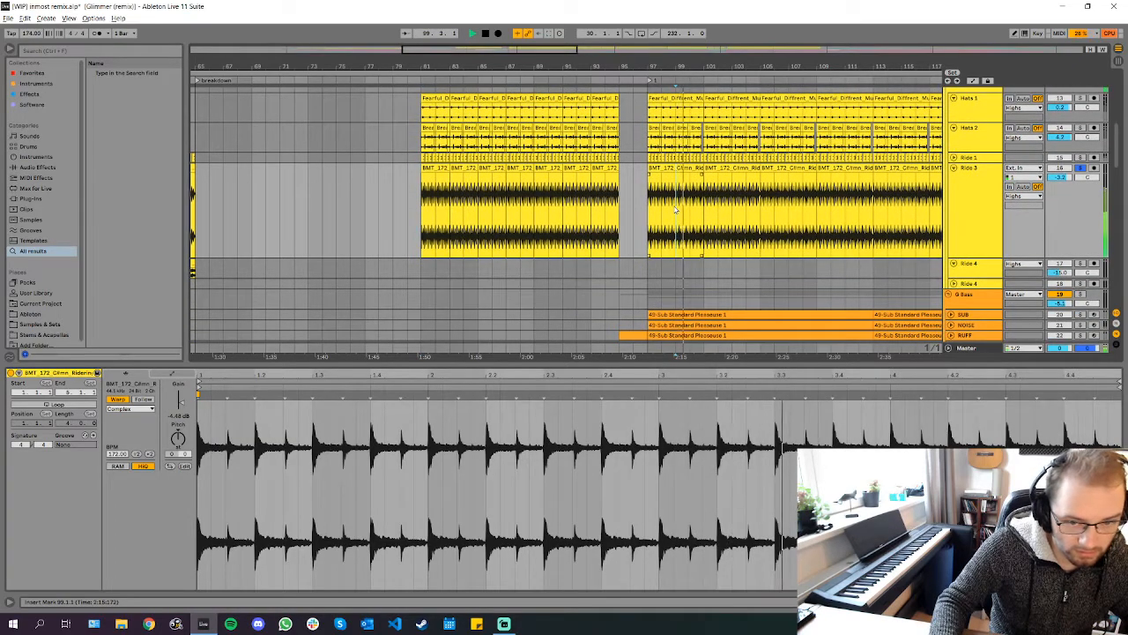
scroll(670, 212, "right", 3)
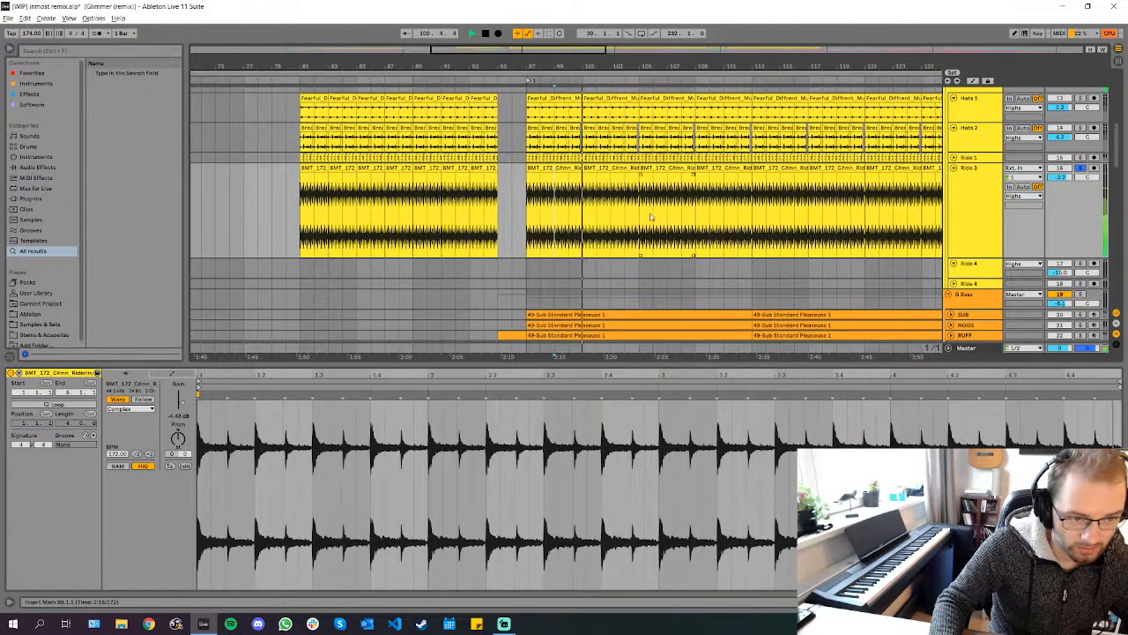
scroll(653, 220, "up", 7)
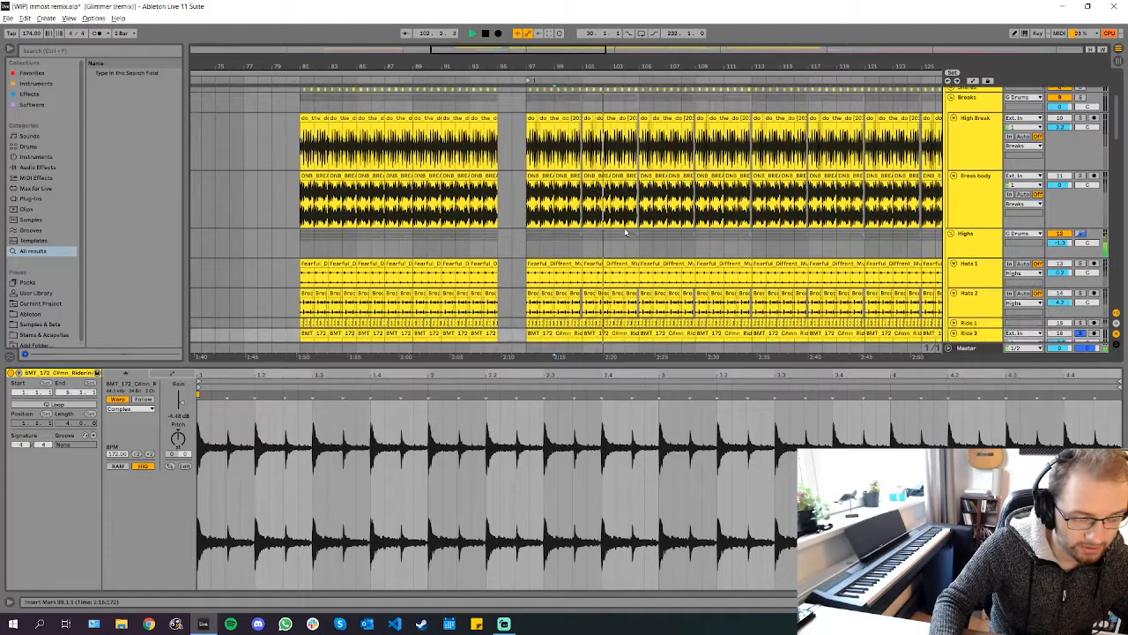
scroll(626, 231, "down", 2)
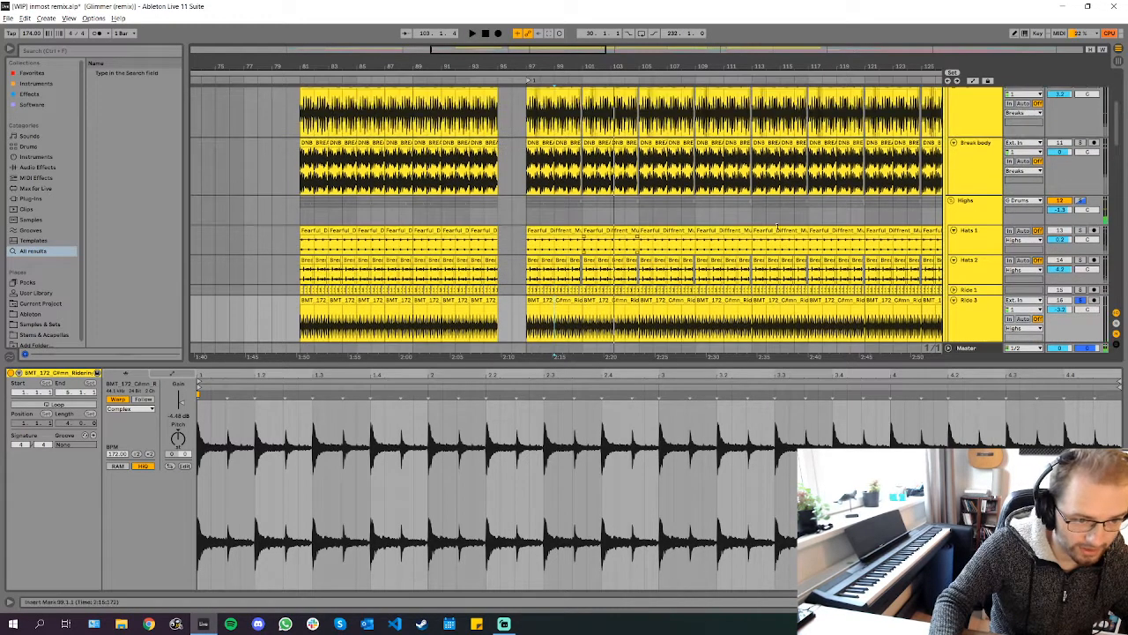
scroll(617, 216, "up", 3)
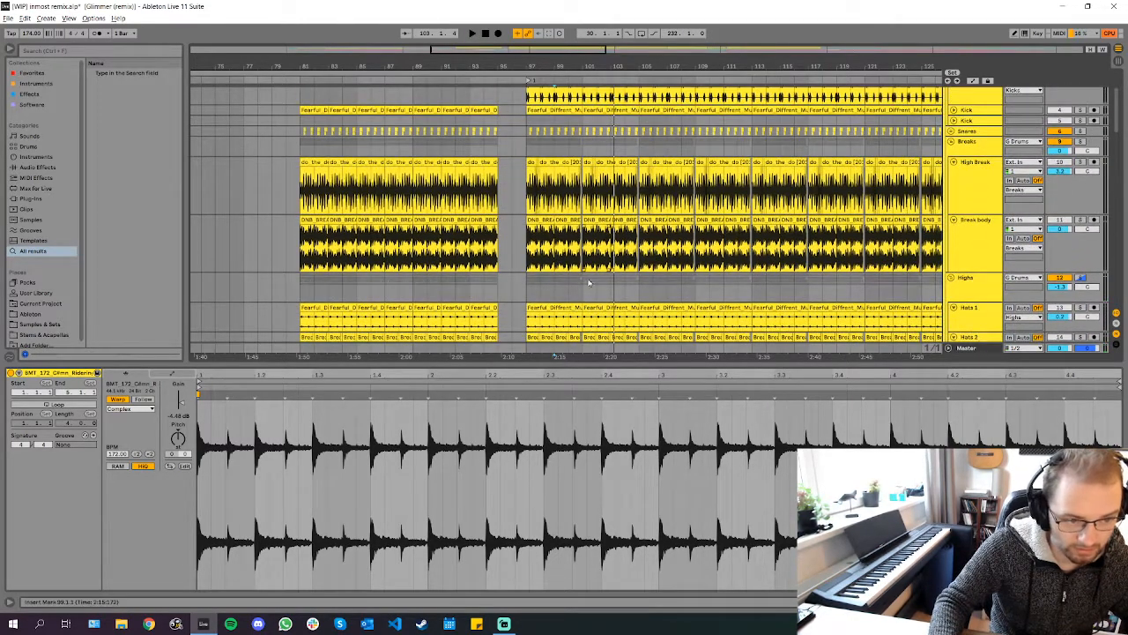
Play the Highs group soloed from bar 99 and clear its solo
left_click(594, 281)
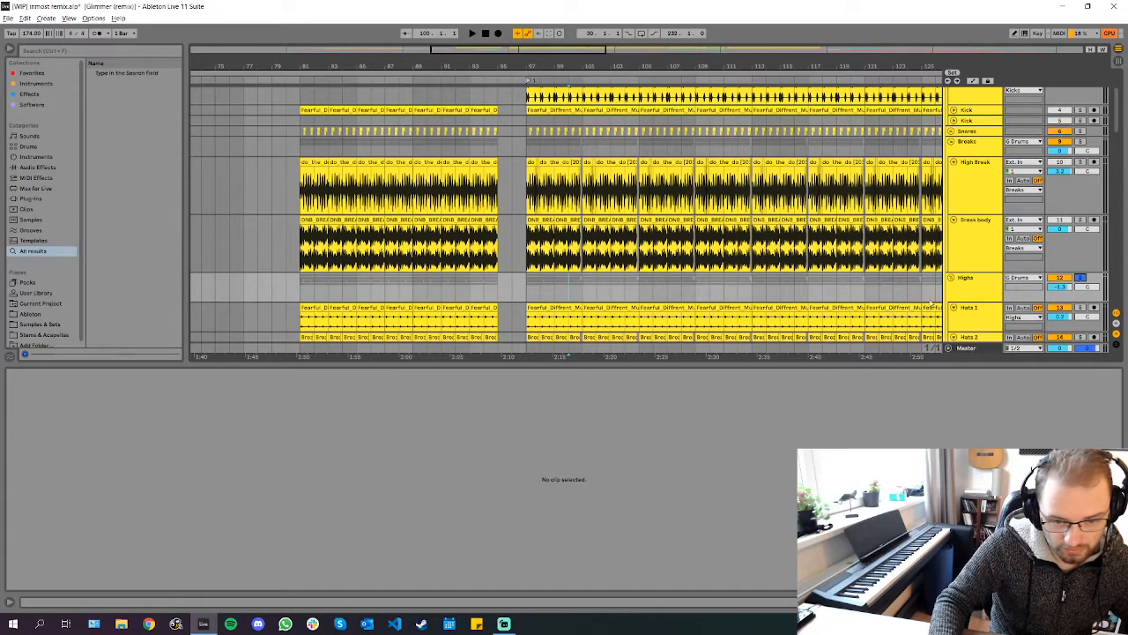
scroll(565, 178, "down", 5)
key("space")
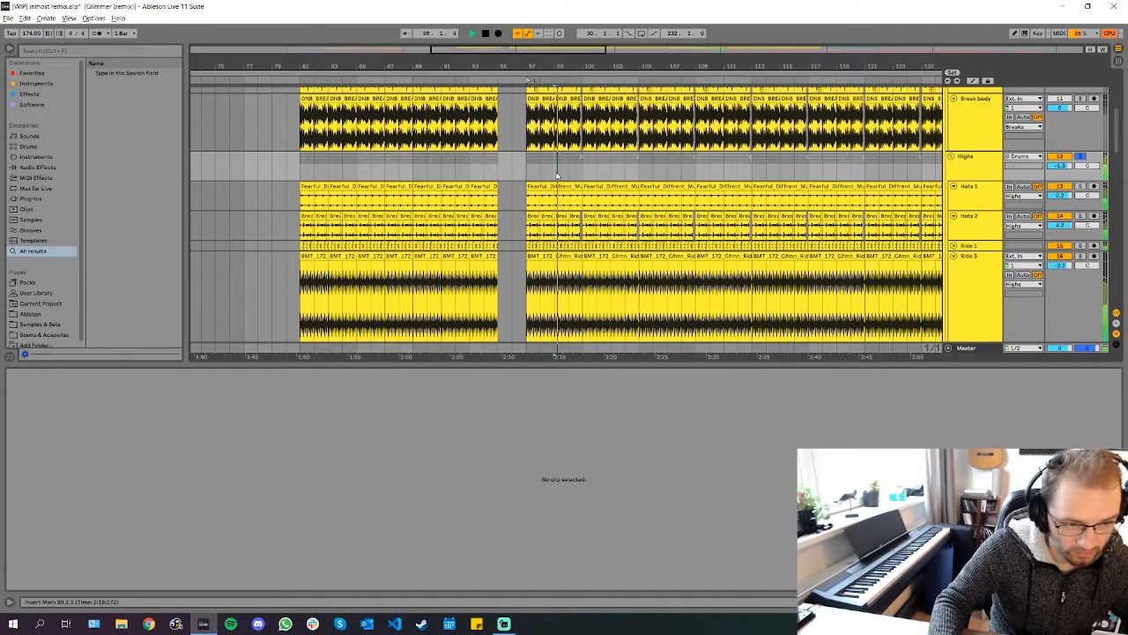
scroll(567, 218, "up", 1)
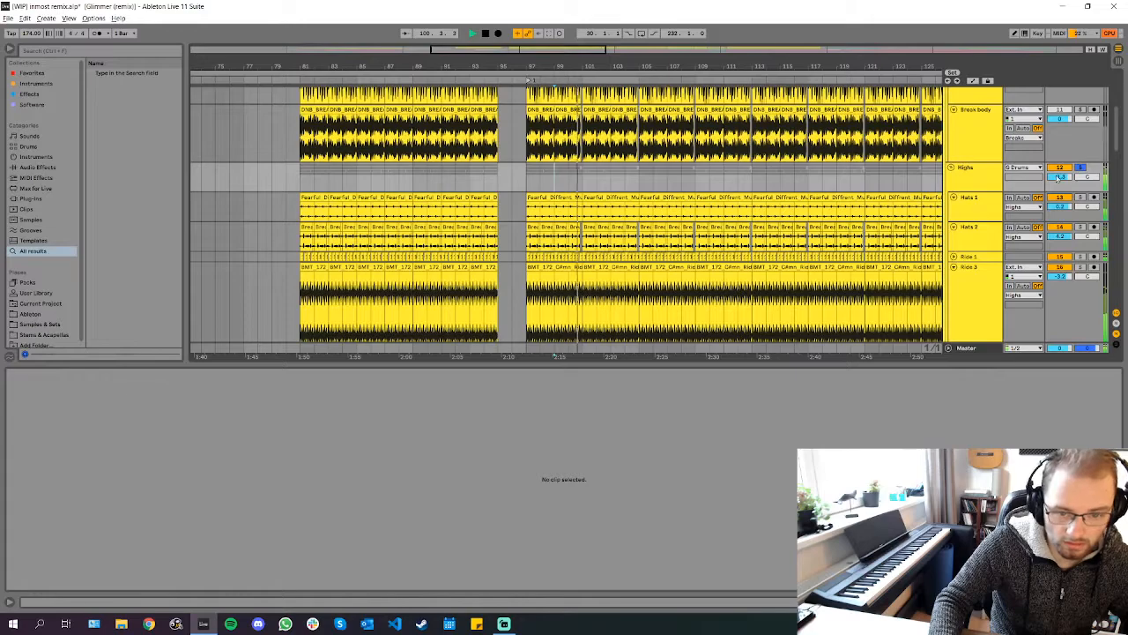
scroll(1093, 212, "up", 4)
scroll(1082, 256, "up", 5)
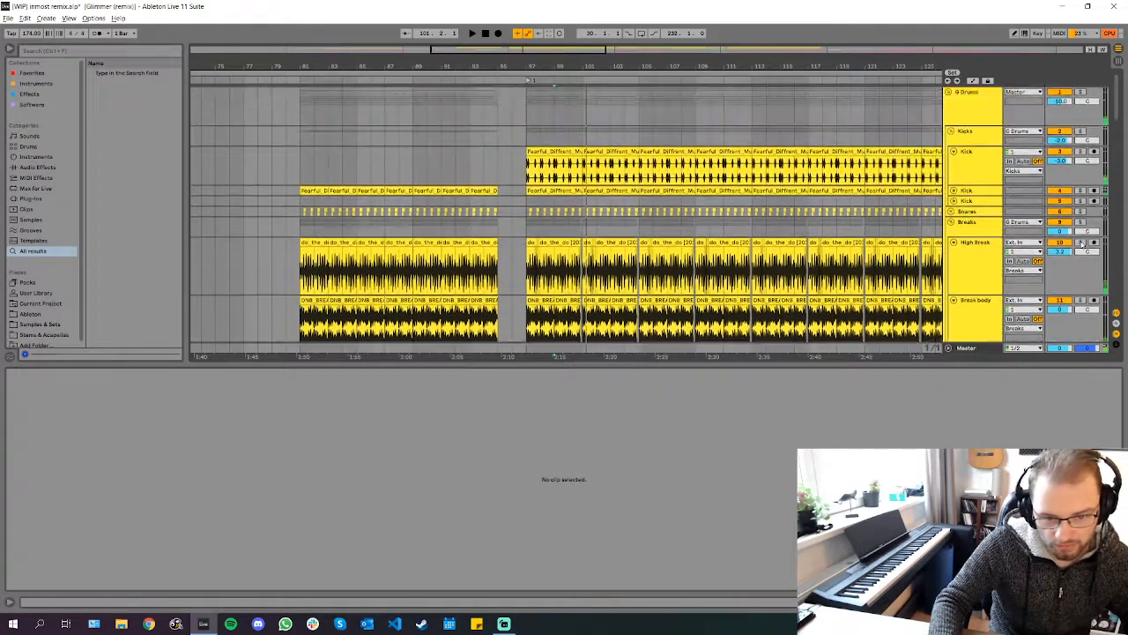
Play the combined kicks, snares, breaks and highs from bar 97
left_click(532, 131)
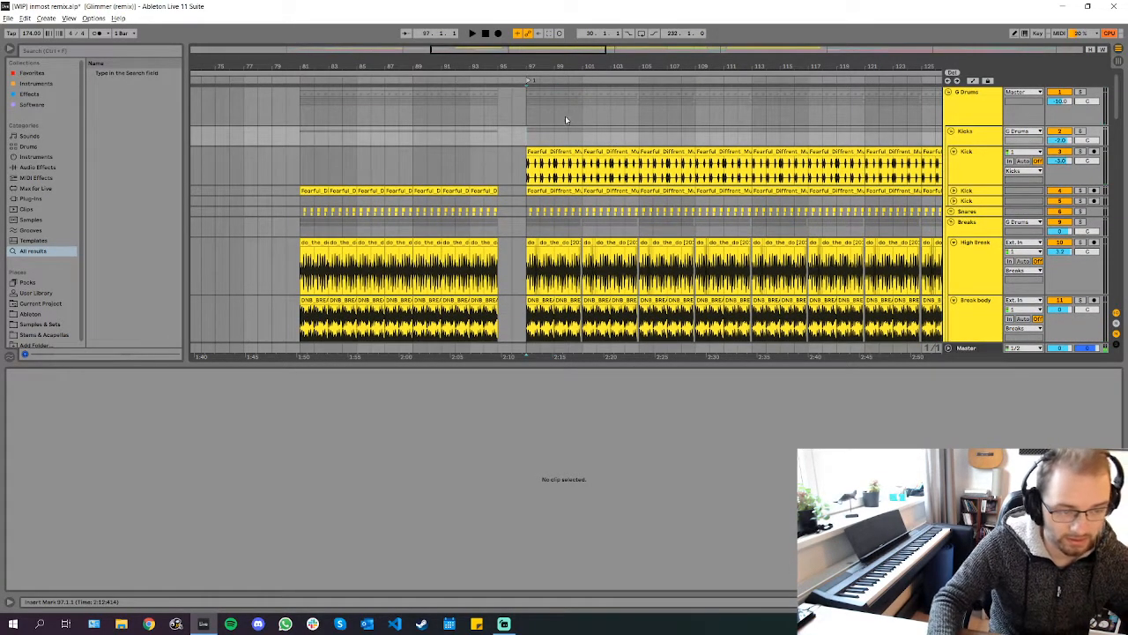
scroll(1013, 132, "down", 2)
key("space")
scroll(593, 180, "down", 2)
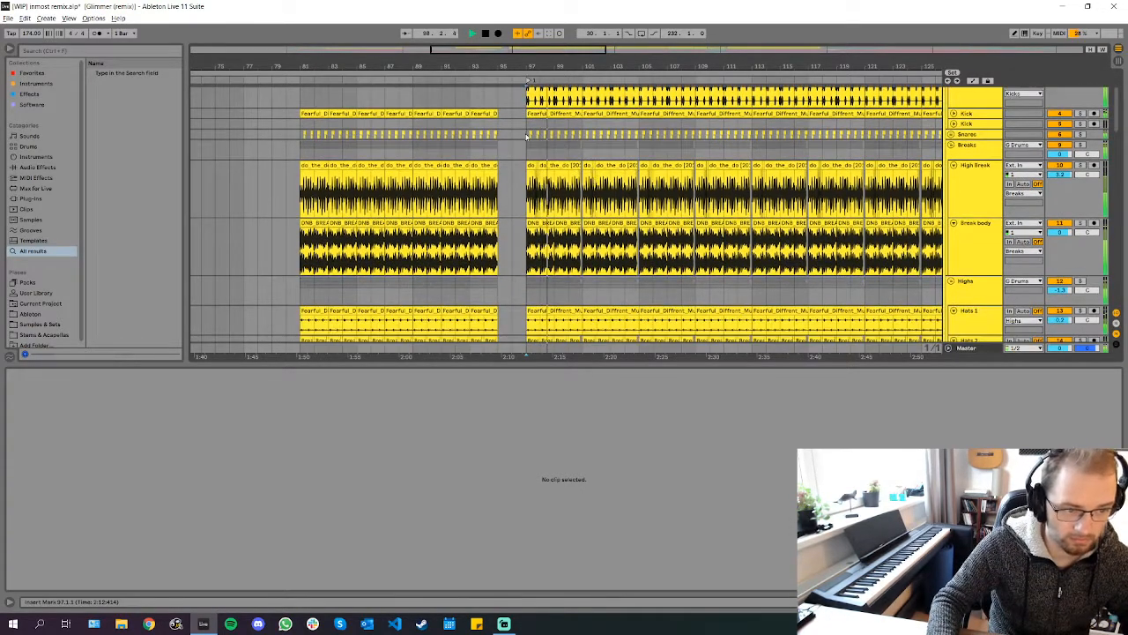
Fold the High Break, Break body and first Kick tracks with the whole arrangement in view
key("w")
scroll(705, 231, "up", 3)
left_click(750, 245)
key("u")
left_click(756, 245)
key("u")
left_click(761, 150)
key("u")
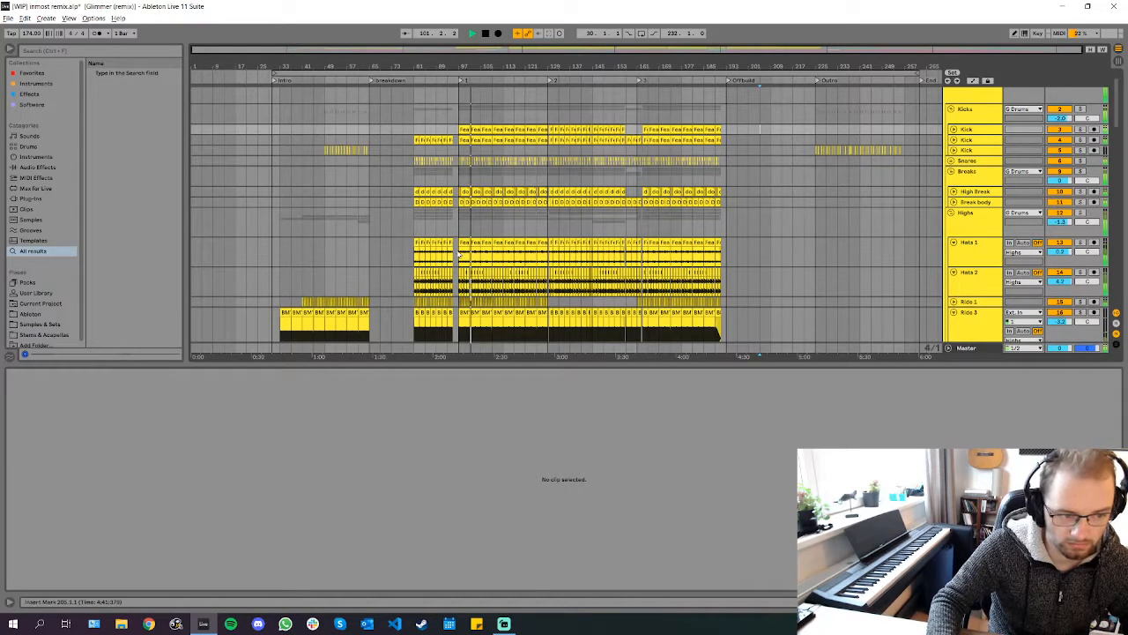
Play the drums from bar 133 and look over the hats and rides down to Ride 4
left_click(559, 225)
scroll(560, 224, "up", 5)
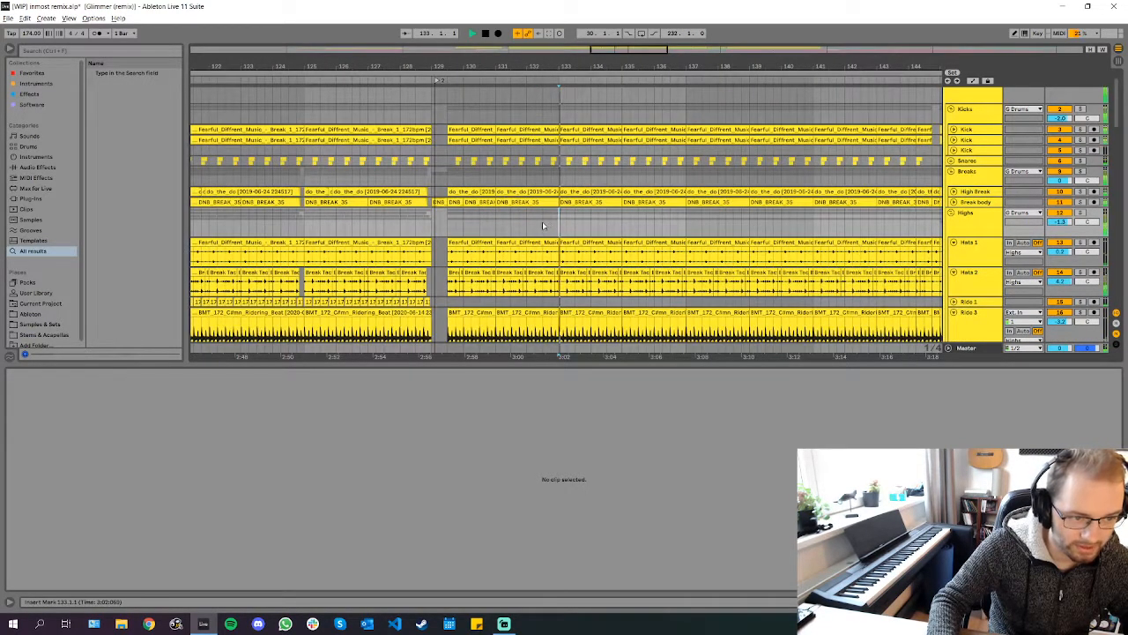
scroll(542, 225, "down", 5)
key("space")
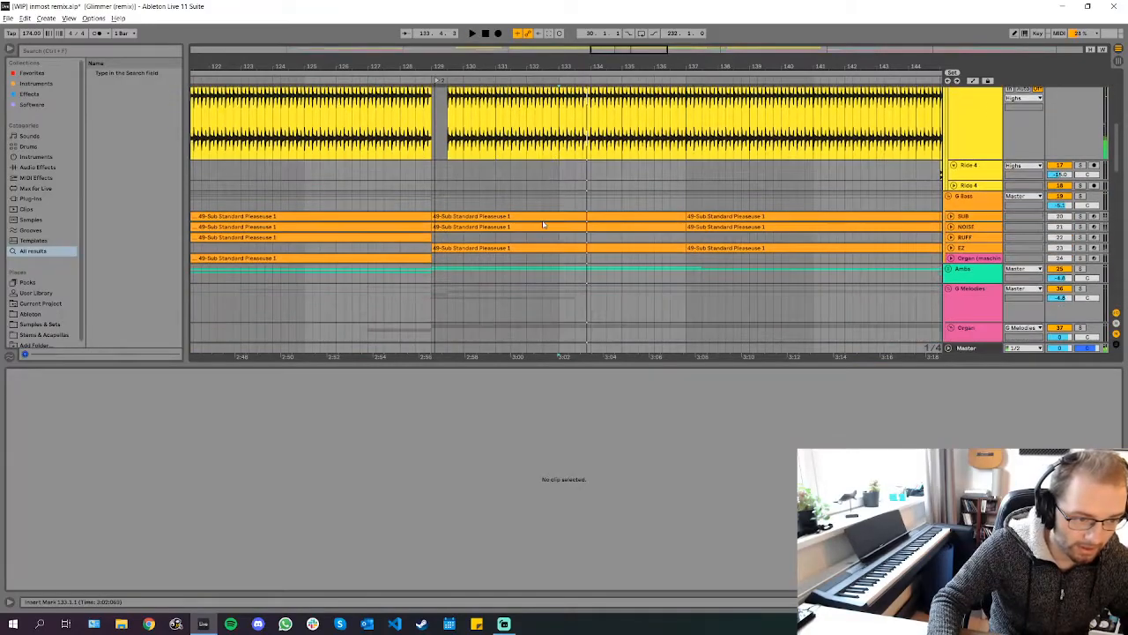
scroll(543, 225, "up", 5)
scroll(520, 227, "down", 4)
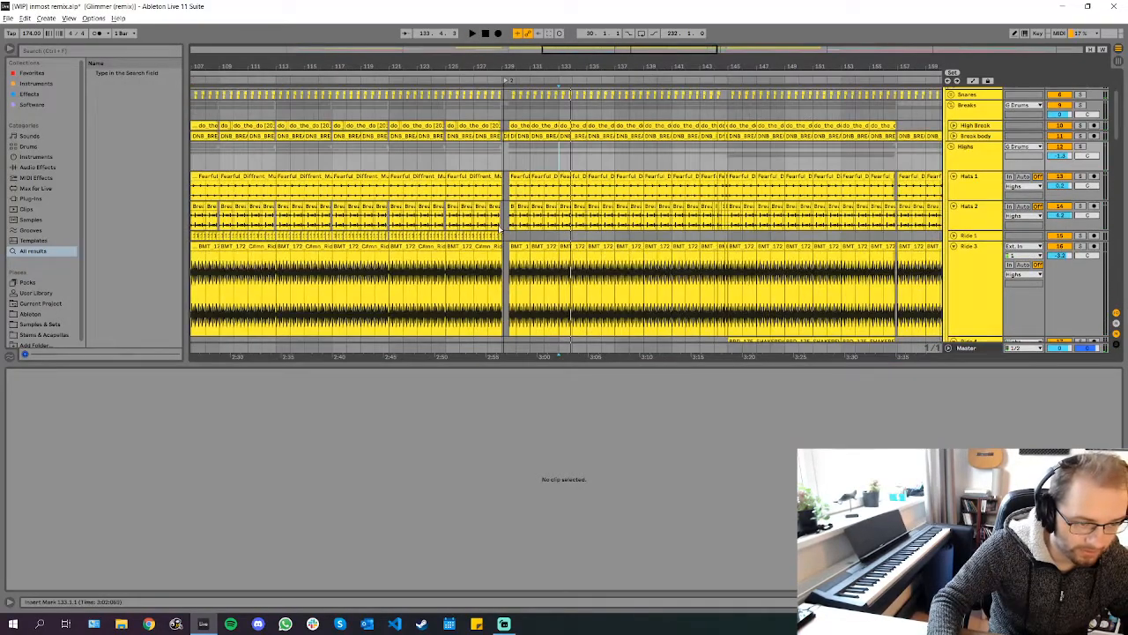
scroll(441, 176, "down", 3)
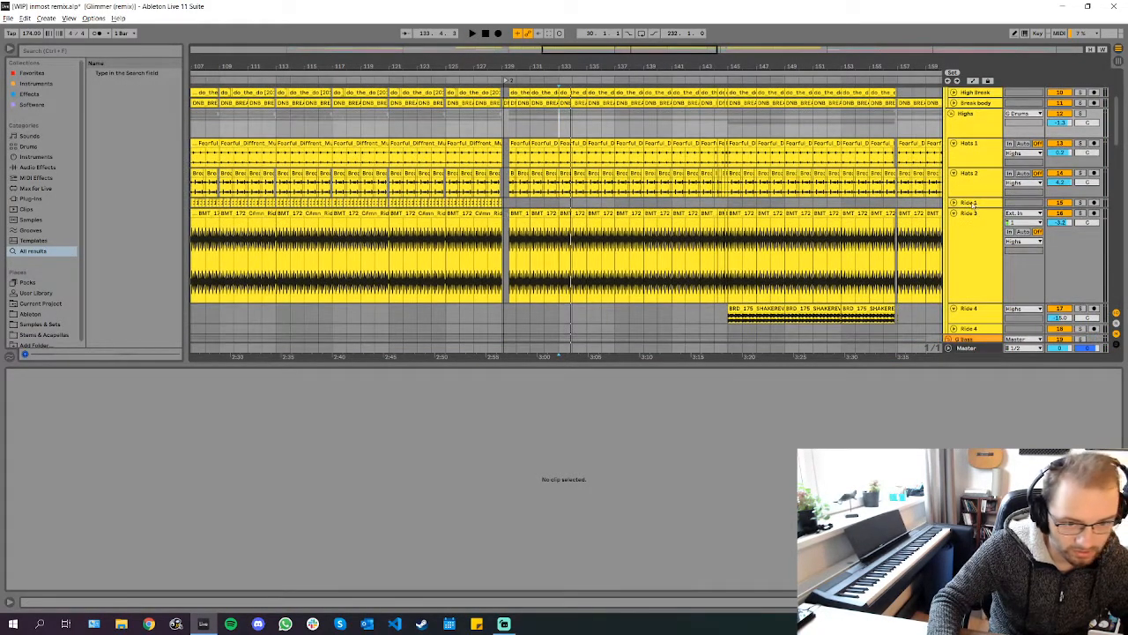
Unfold Ride 1, play it soloed from bar 118 and clear its solo
left_click(953, 203)
left_click(356, 228)
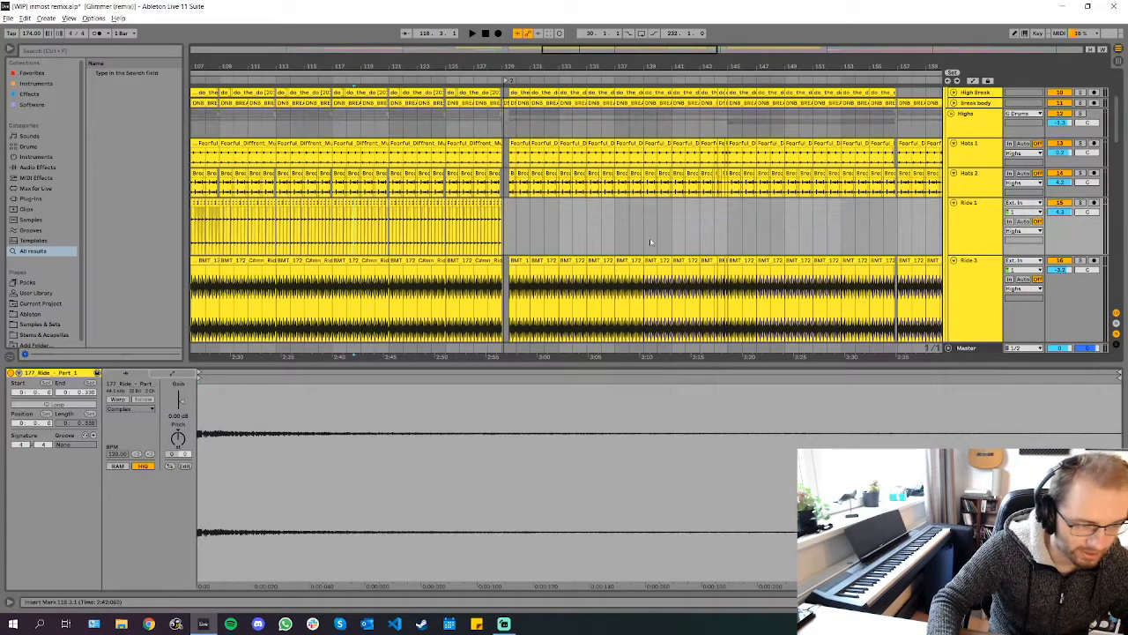
left_click(1081, 204)
key("space")
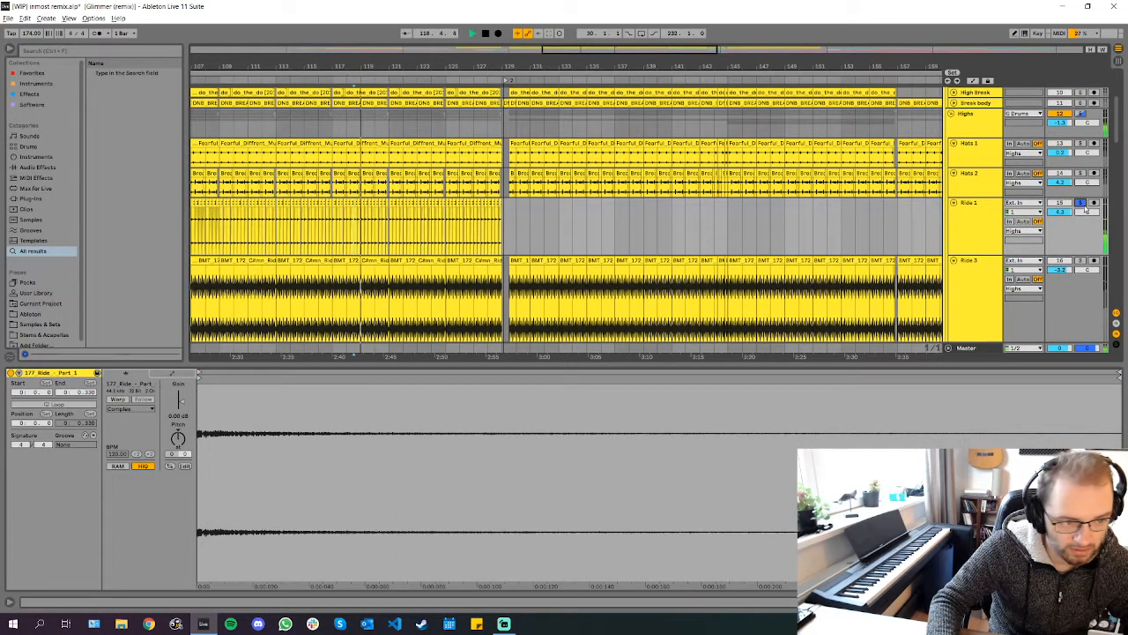
key("space")
left_click(1080, 204)
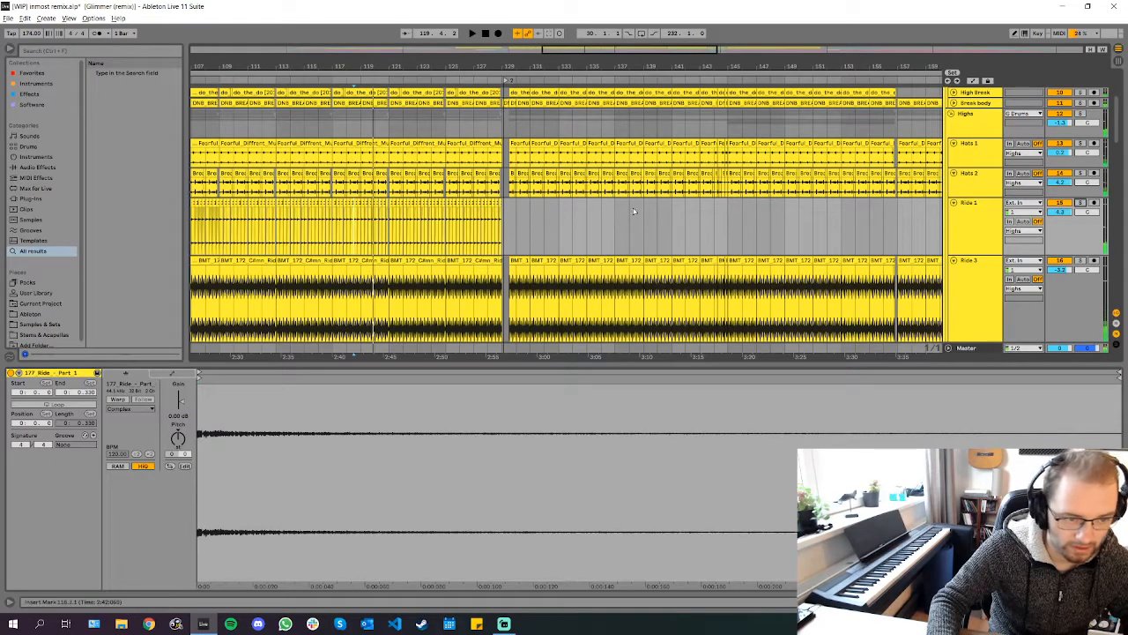
Play the G Drums group soloed from bar 131 and look over its hats and rides around bar 149
left_click(526, 213)
scroll(1080, 95, "up", 4)
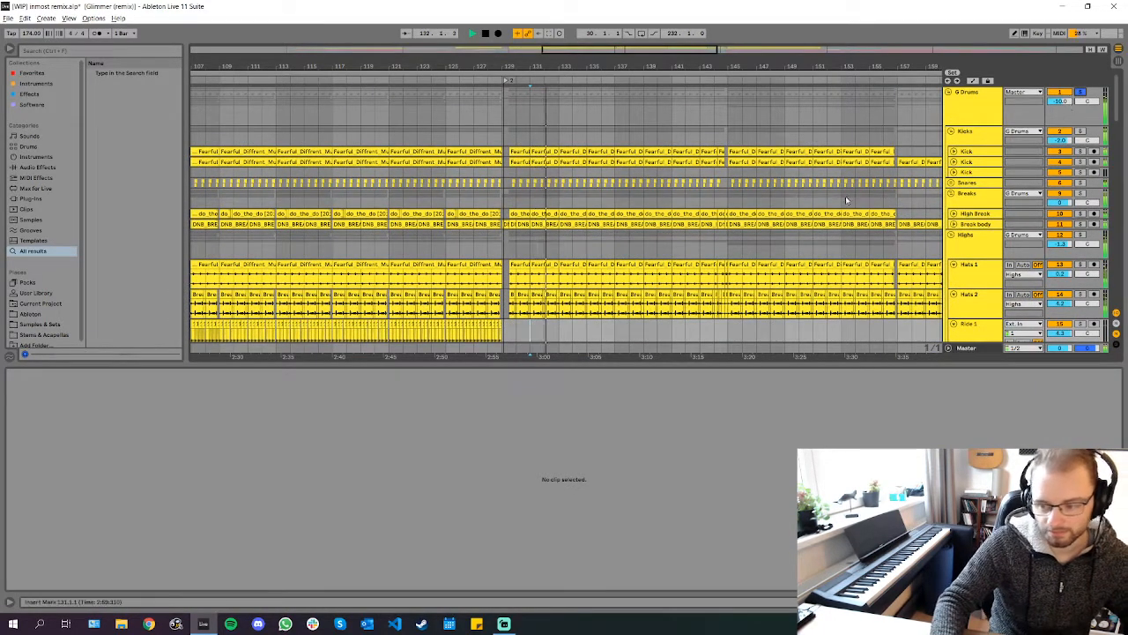
scroll(626, 232, "down", 2)
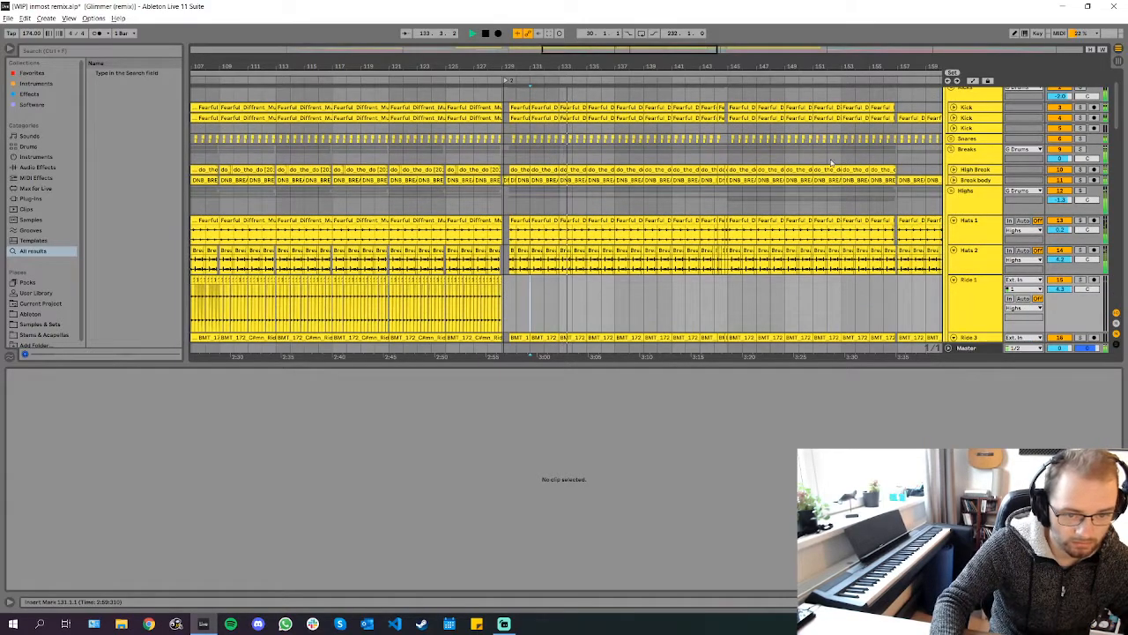
scroll(836, 164, "down", 3)
scroll(786, 163, "up", 3)
scroll(722, 212, "down", 5)
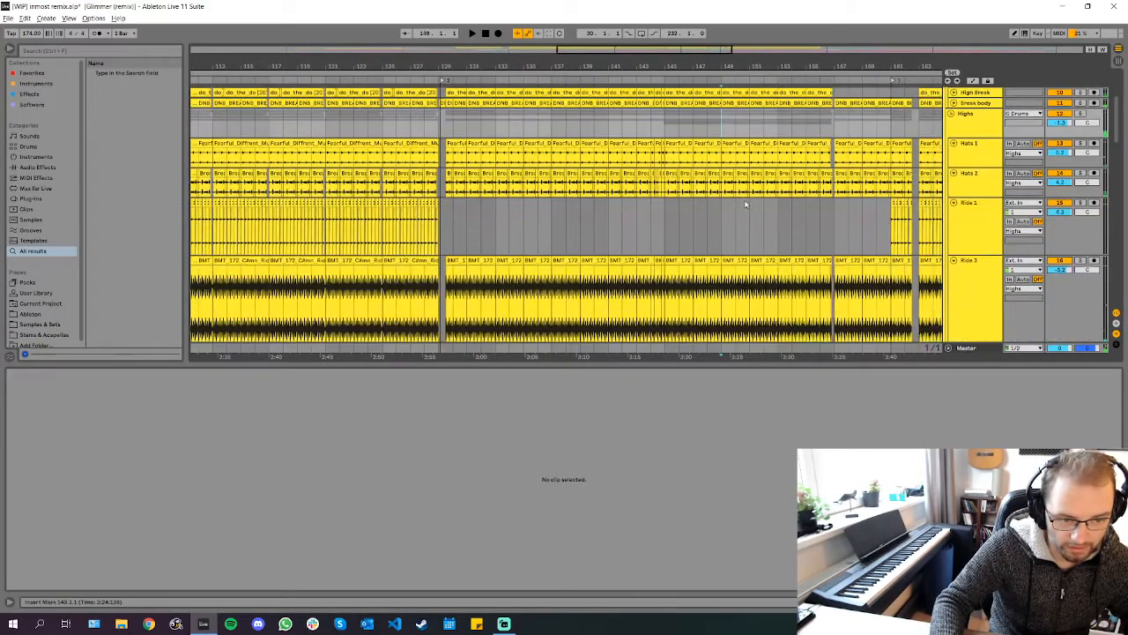
Open the shaker clip on Ride 4 at bar 145 and play it soloed, followed by the soloed Highs group
left_click(713, 224)
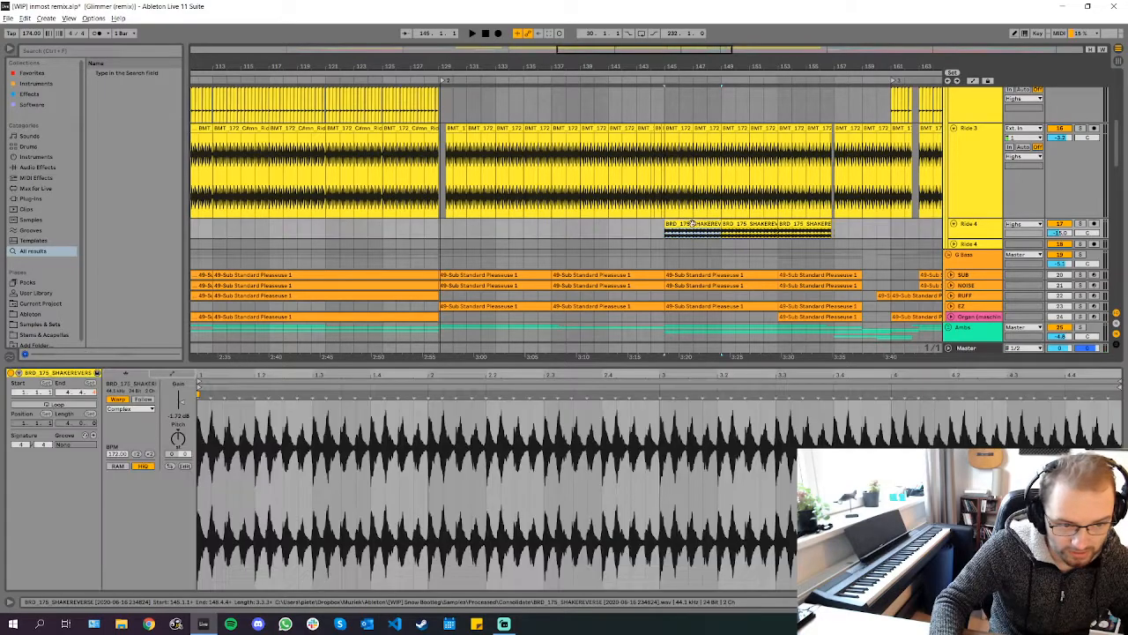
key("space")
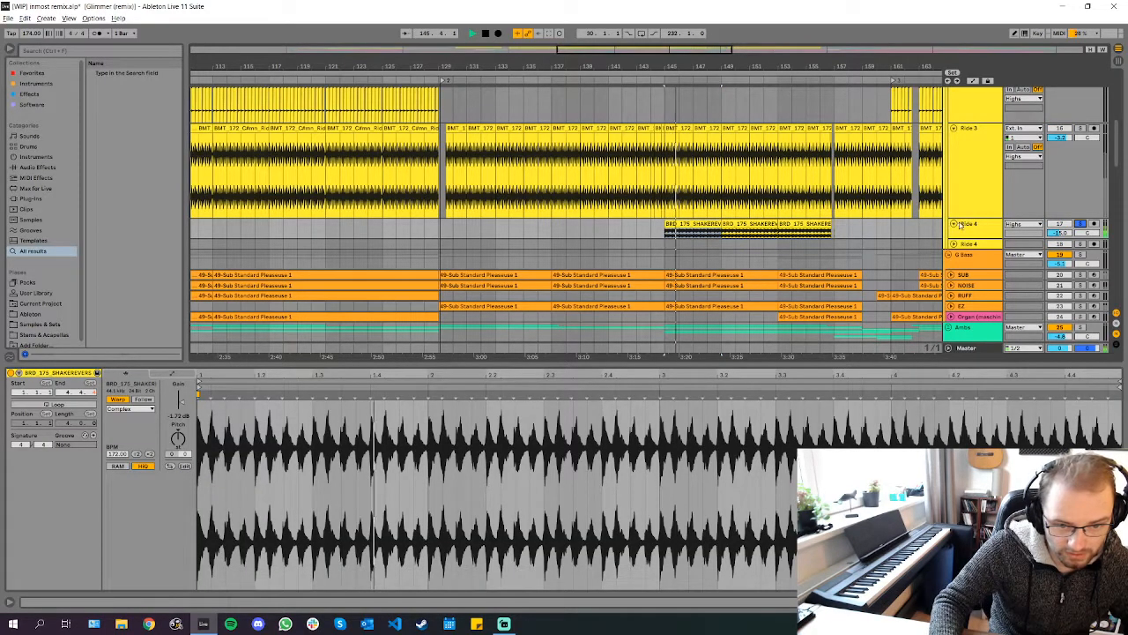
scroll(710, 220, "up", 3)
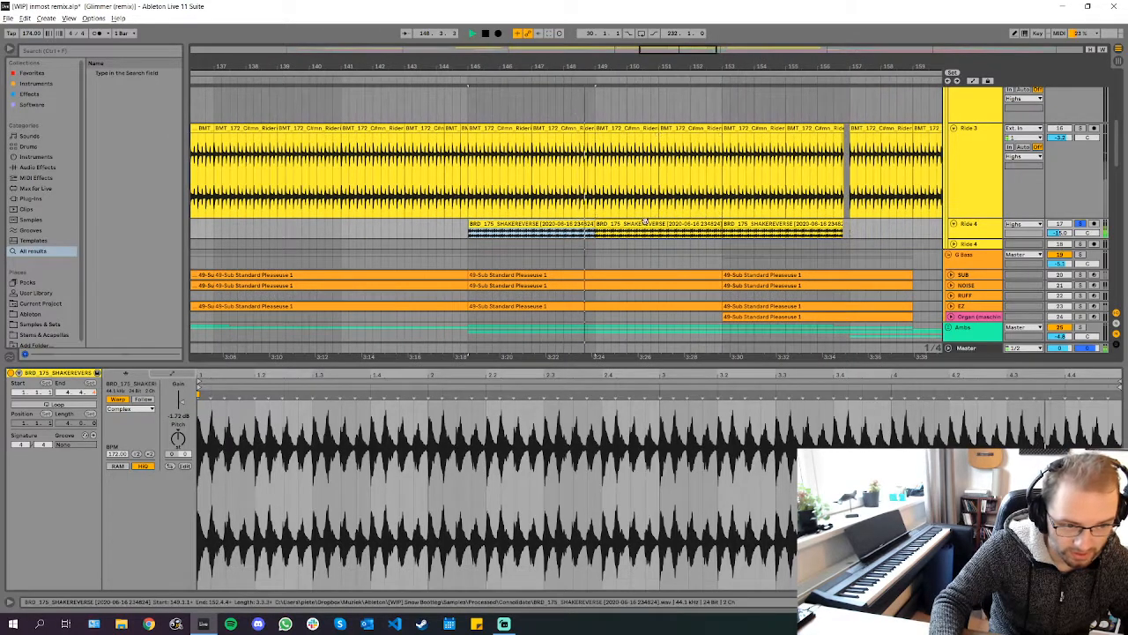
scroll(705, 214, "up", 4)
scroll(1078, 291, "up", 5)
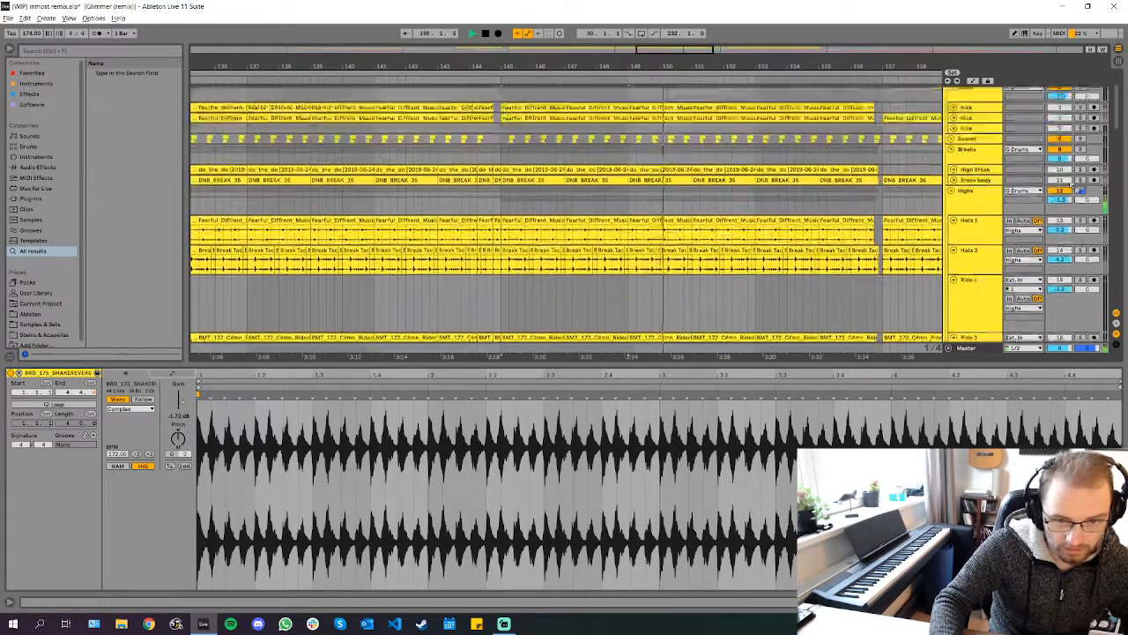
Examine how the kick, break, hat and ride clips change across the sections of the arrangement
key("w")
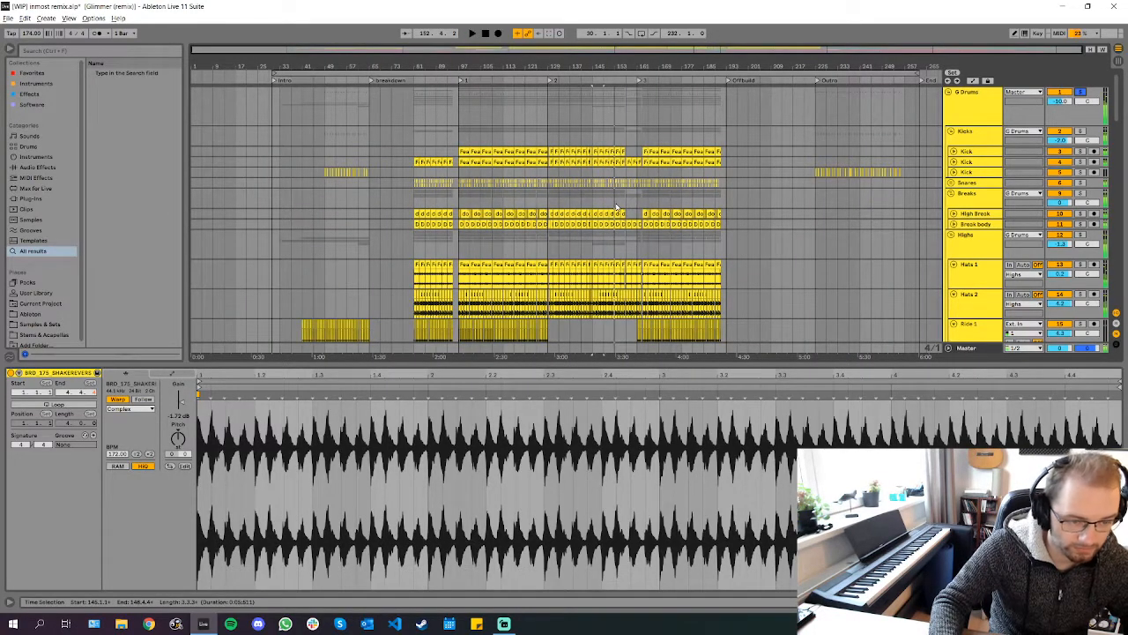
scroll(616, 208, "up", 5)
scroll(630, 207, "down", 1)
scroll(531, 263, "down", 5)
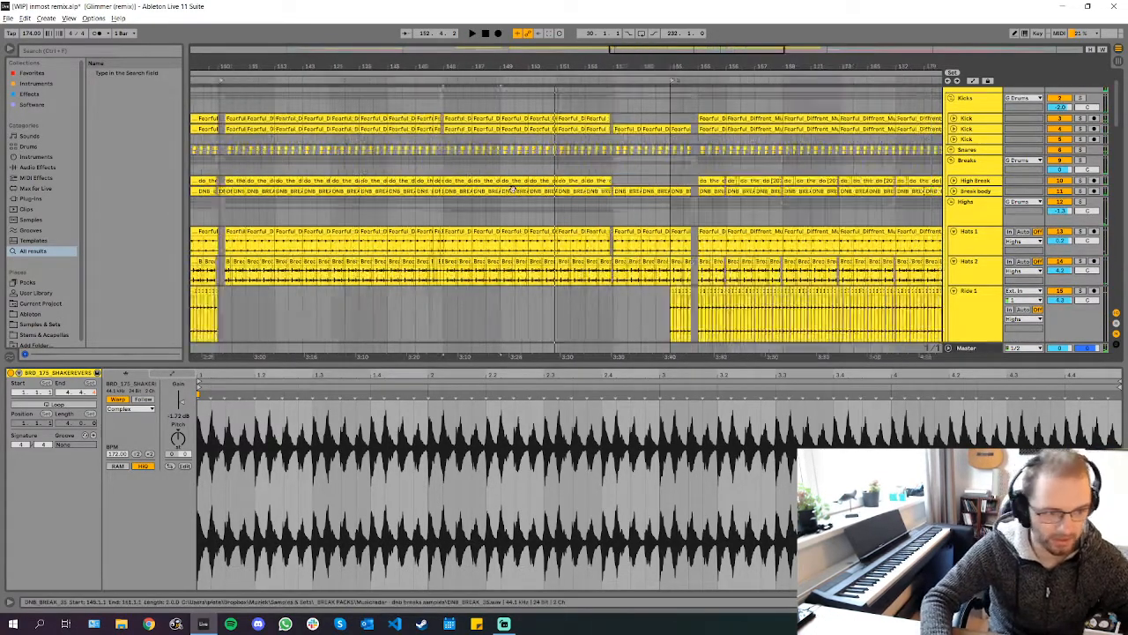
scroll(657, 208, "down", 3)
scroll(657, 208, "up", 3)
scroll(657, 208, "up", 2)
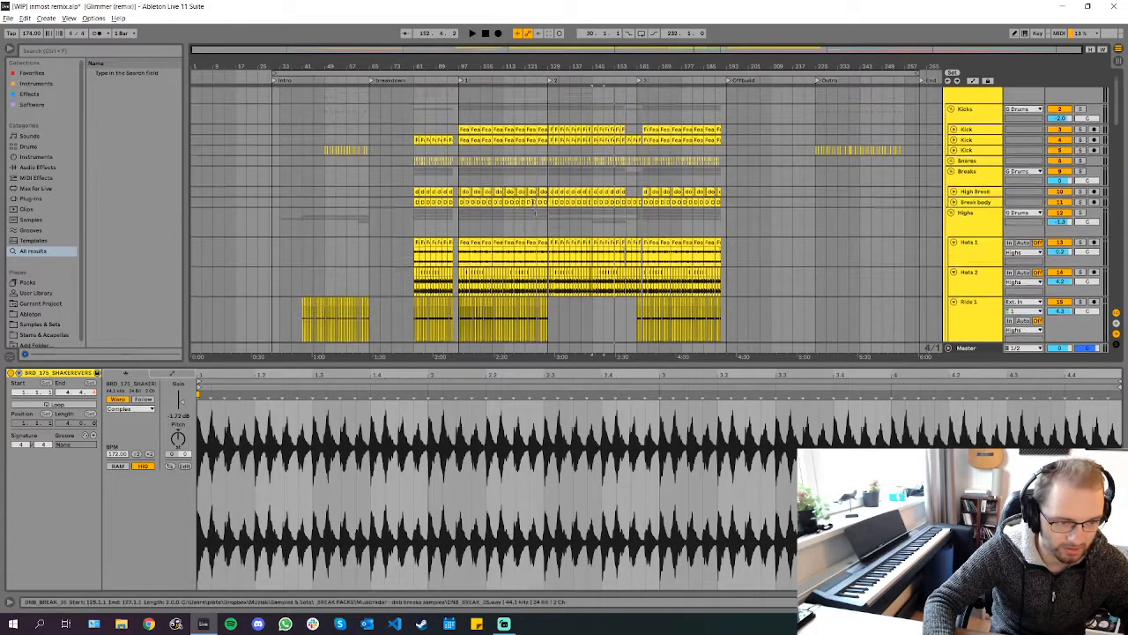
left_click(494, 231)
scroll(1012, 108, "up", 1)
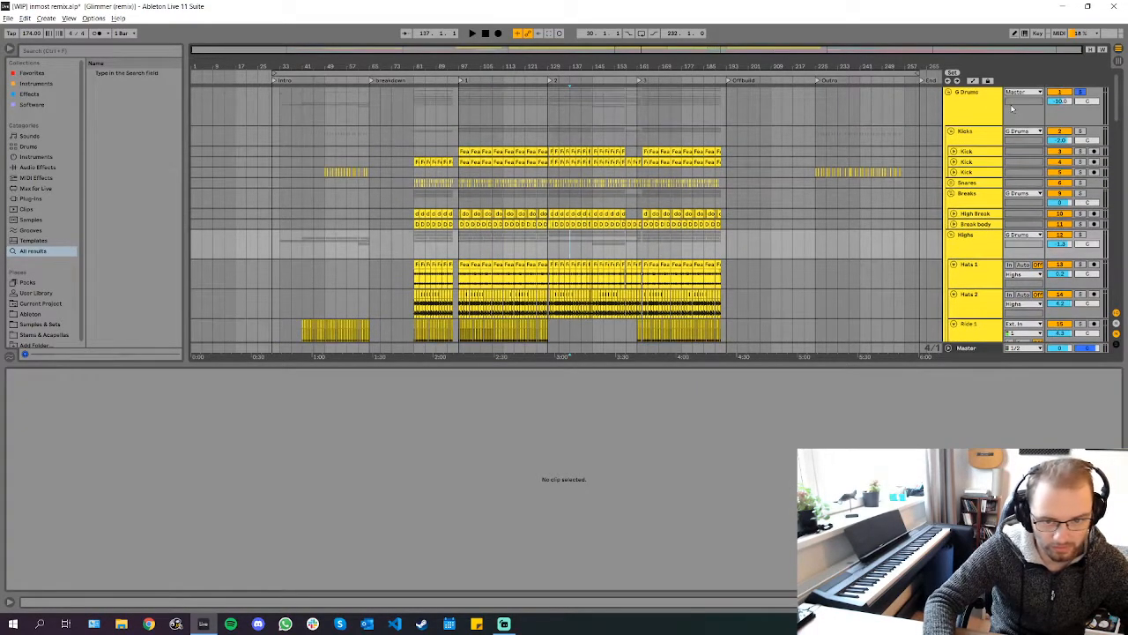
Play the soloed drum group from bar 149 and again from just before section 3
left_click(606, 132)
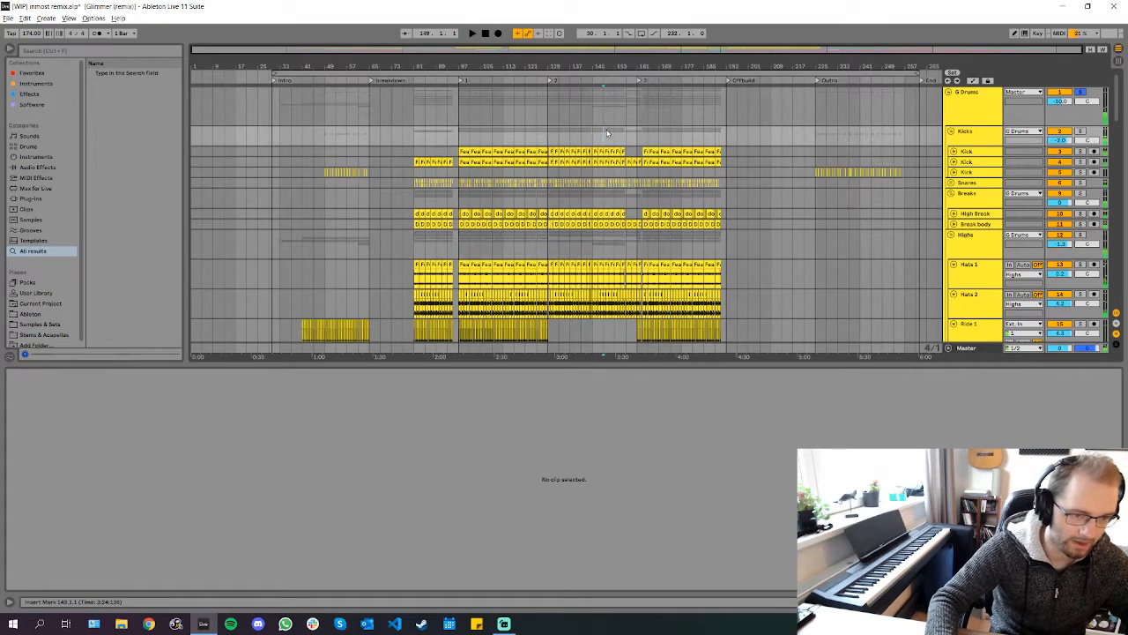
key("space")
key("plus")
key("plus")
key("plus")
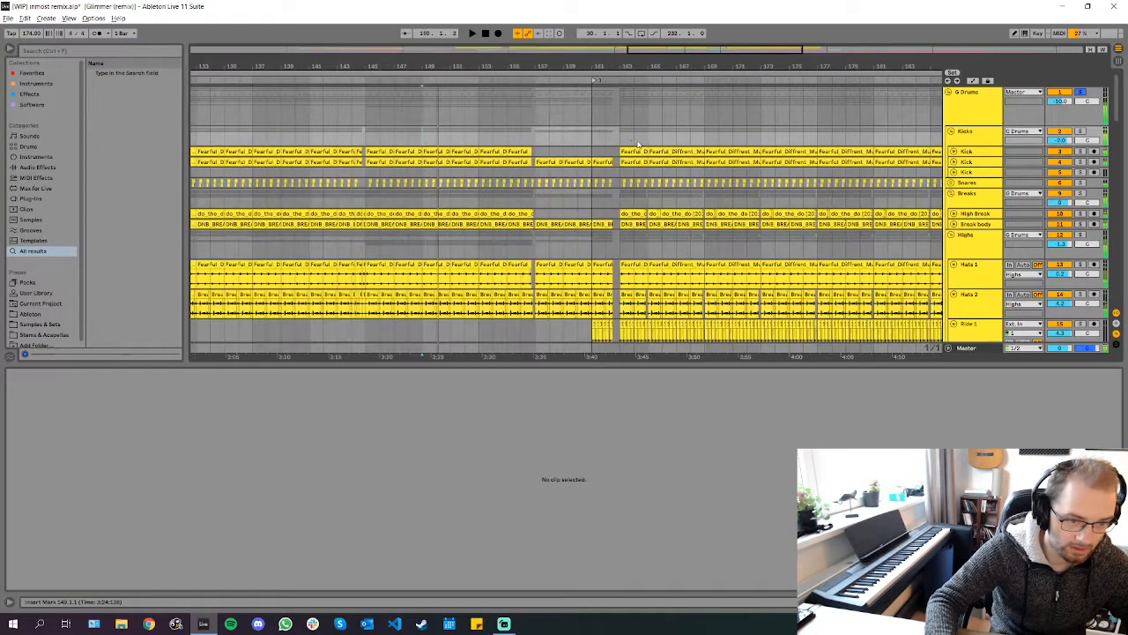
left_click(550, 137)
key("space")
key("space")
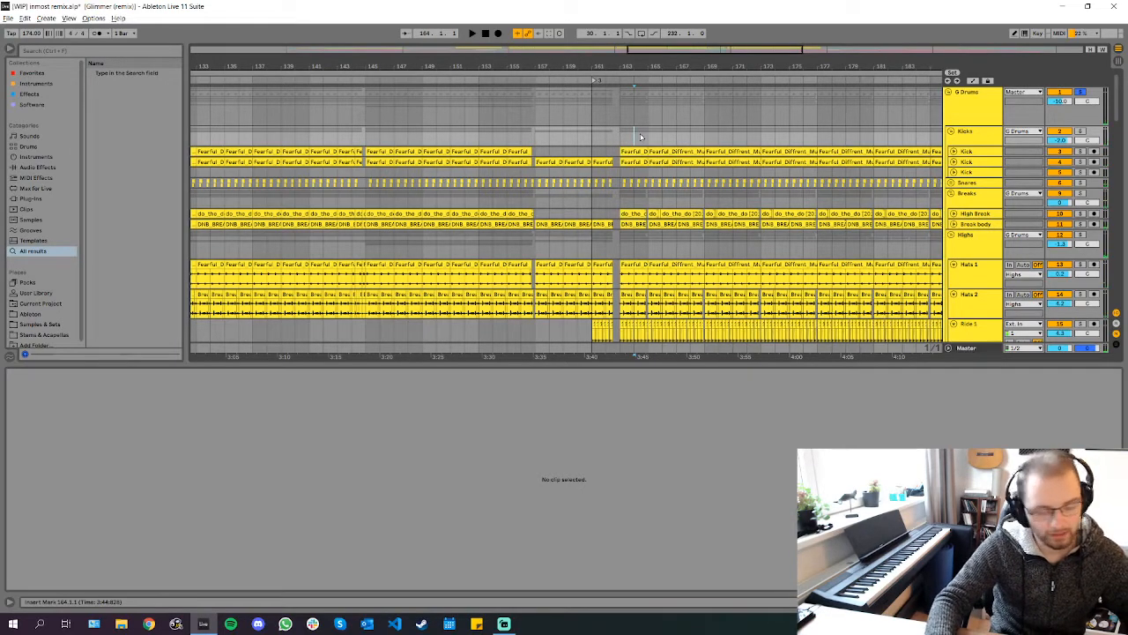
Play the soloed drums from bar 164 and look over the ride tracks across the whole arrangement
key("minus")
key("minus")
scroll(625, 247, "down", 2)
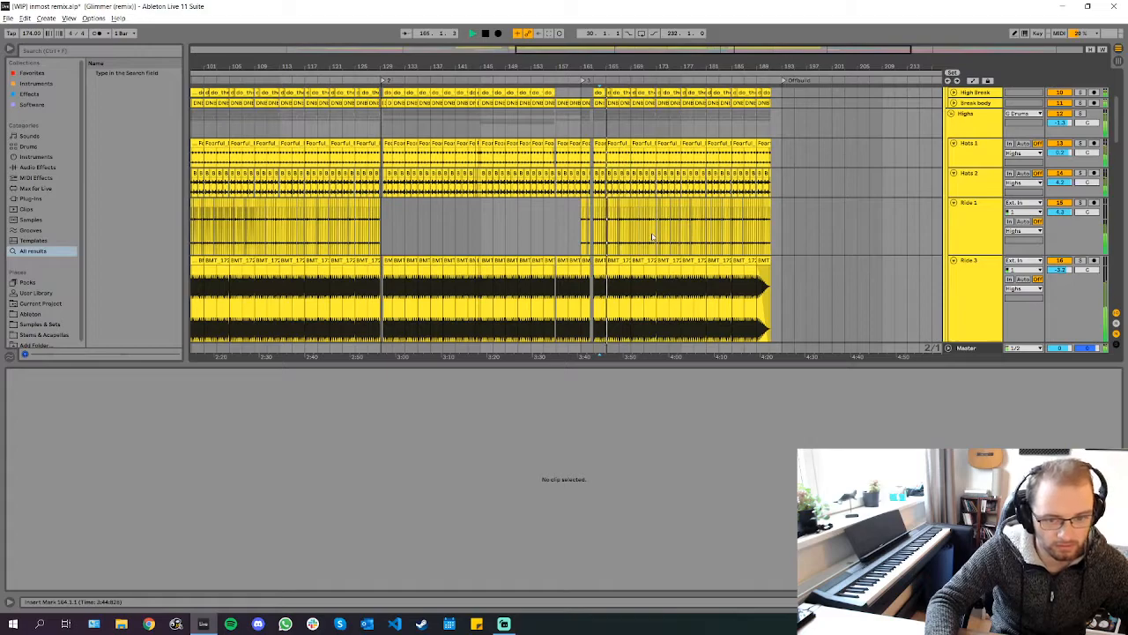
key("minus")
key("minus")
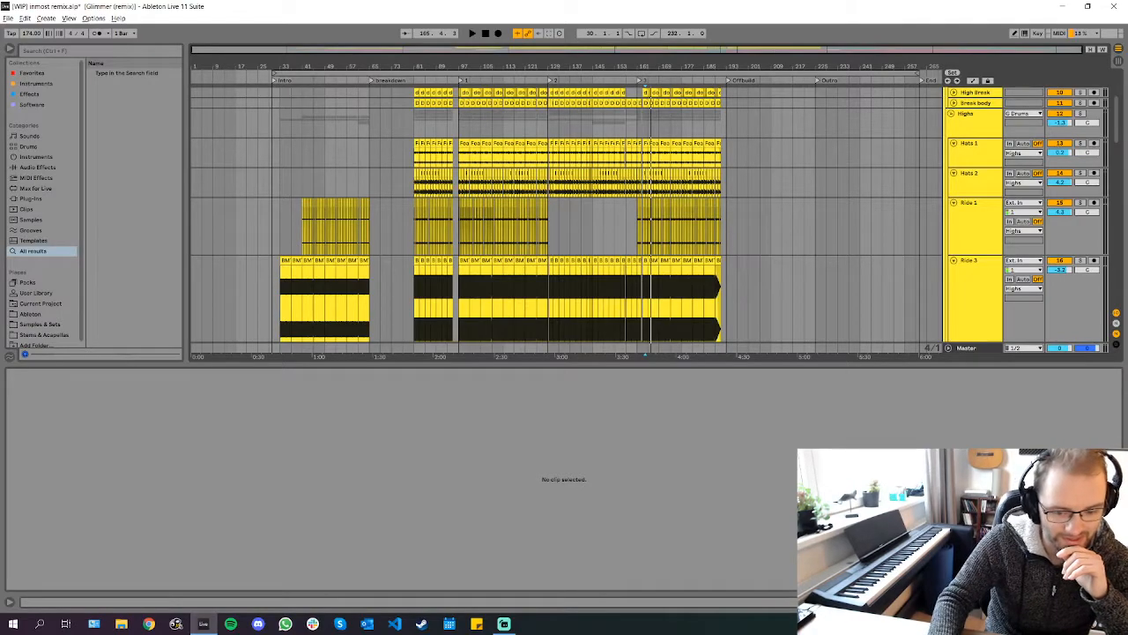
Hide the clip detail view, fit the tracks to the window height and fold Ride 1, Hats 1 and Hats 2
key("ctrl+alt+l")
left_click(734, 323)
key("h")
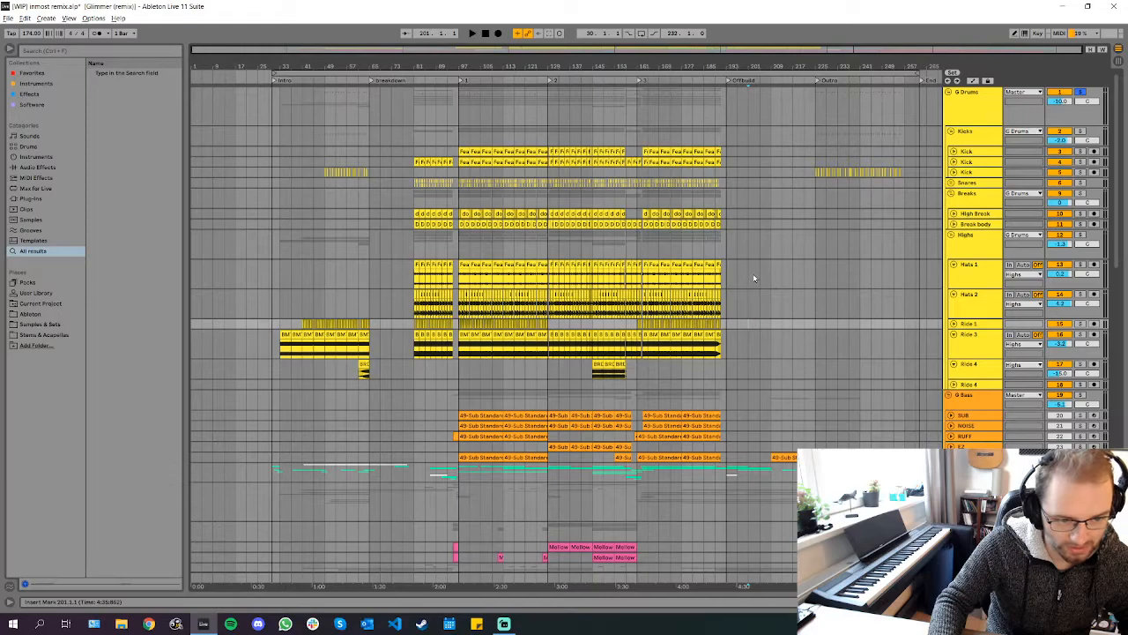
left_click(756, 275)
key("Left")
left_click(750, 279)
key("Left")
left_click(472, 233)
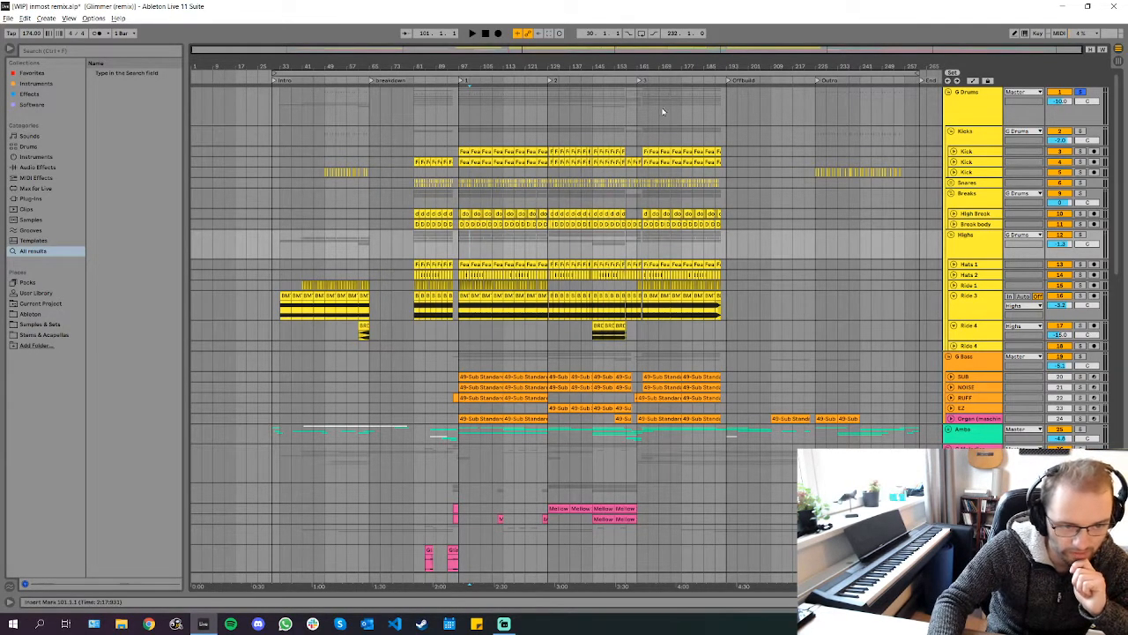
Place the insert marker at bar 173 on the Kicks group and look over the surrounding drum and bass clips
left_click(670, 138)
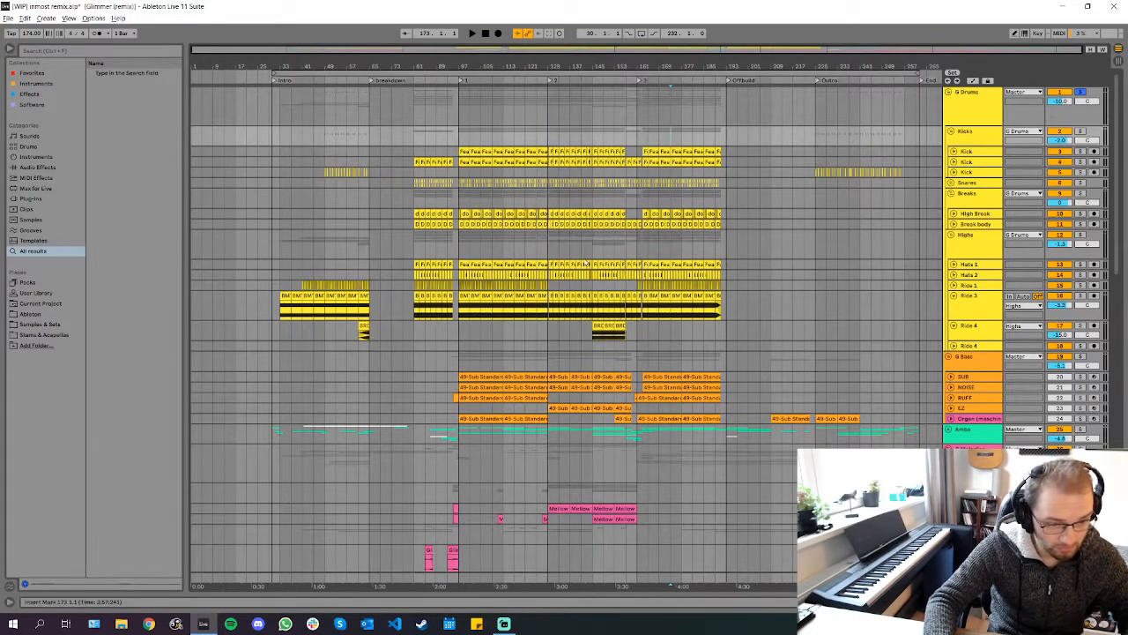
scroll(650, 233, "up", 3)
scroll(650, 233, "down", 3)
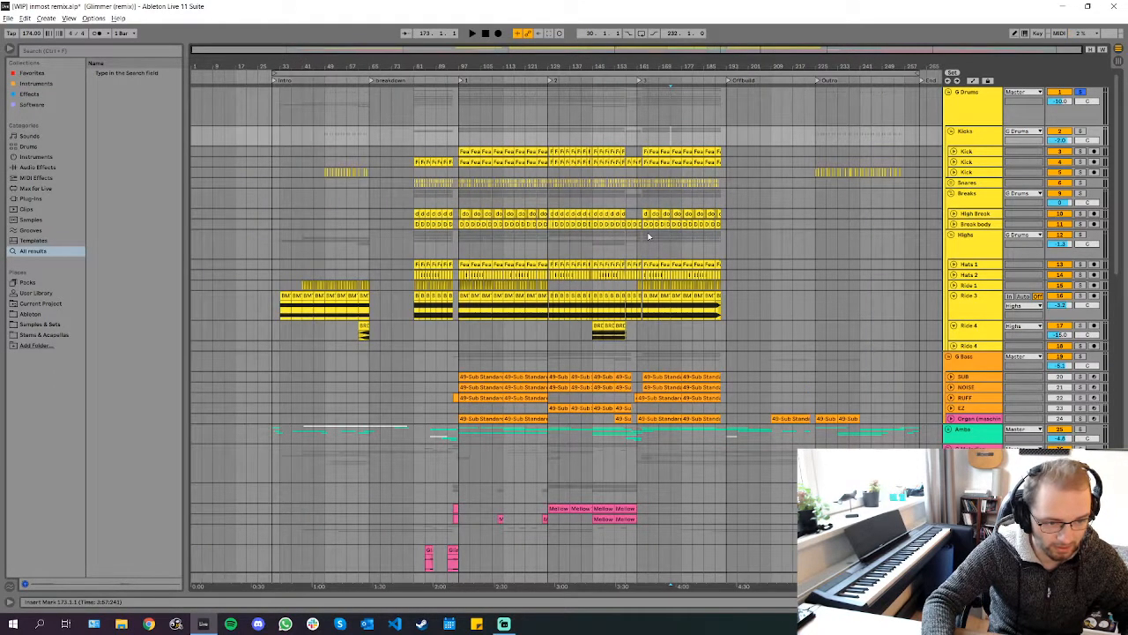
scroll(648, 235, "up", 3)
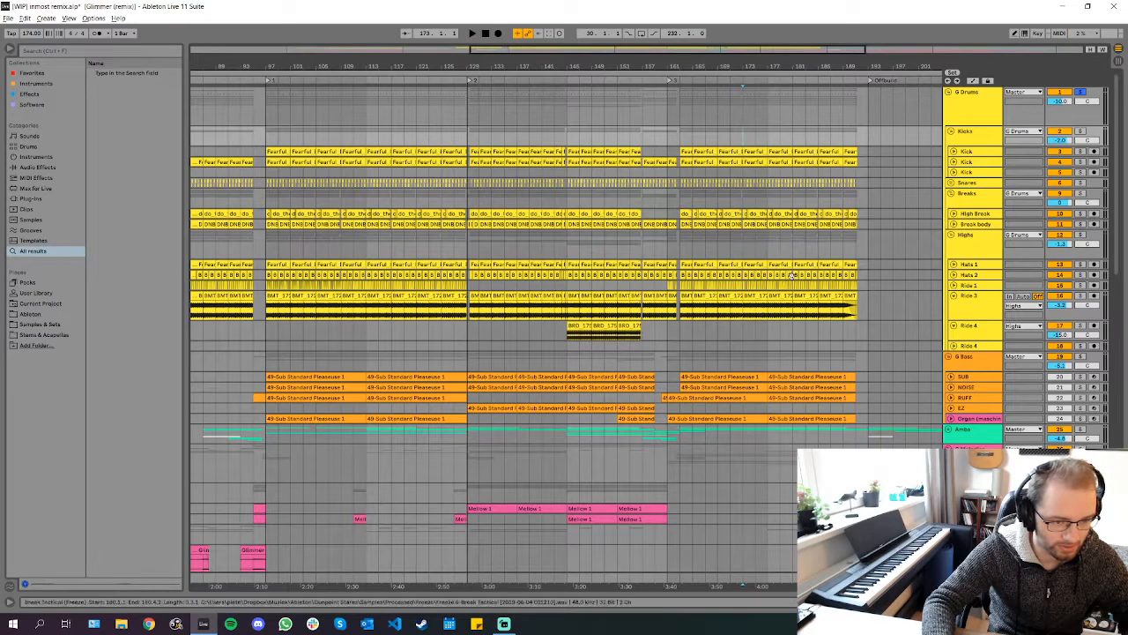
Place the insert marker at bar 165 on the G Drums group and look over the whole arrangement
scroll(563, 273, "down", 2)
scroll(563, 272, "up", 2)
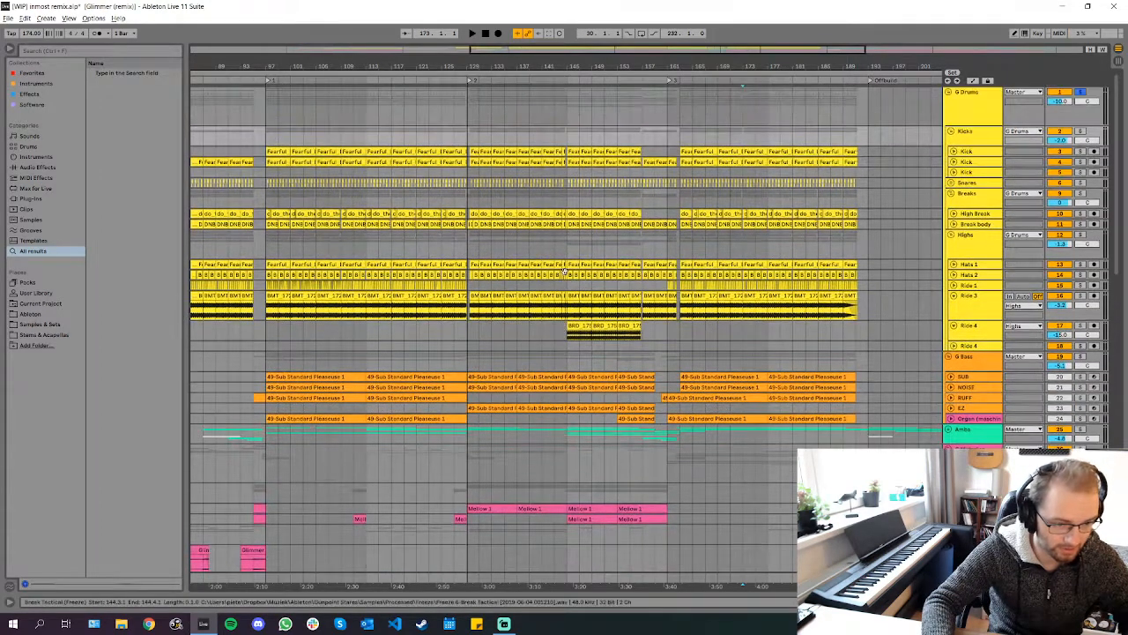
left_click(618, 111)
key("minus")
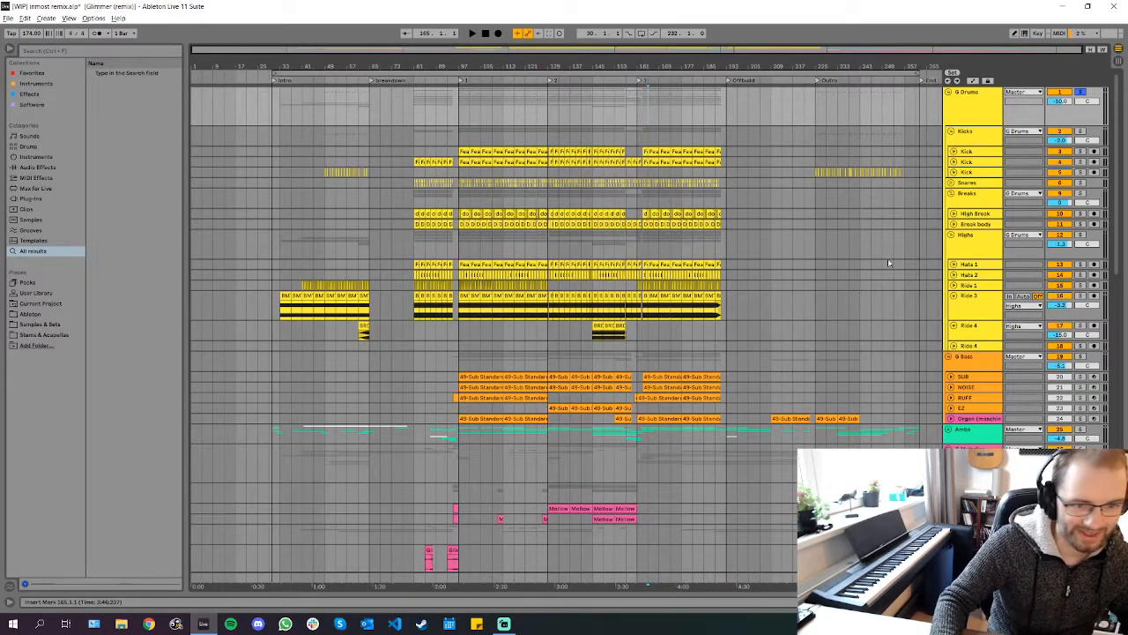
key("z")
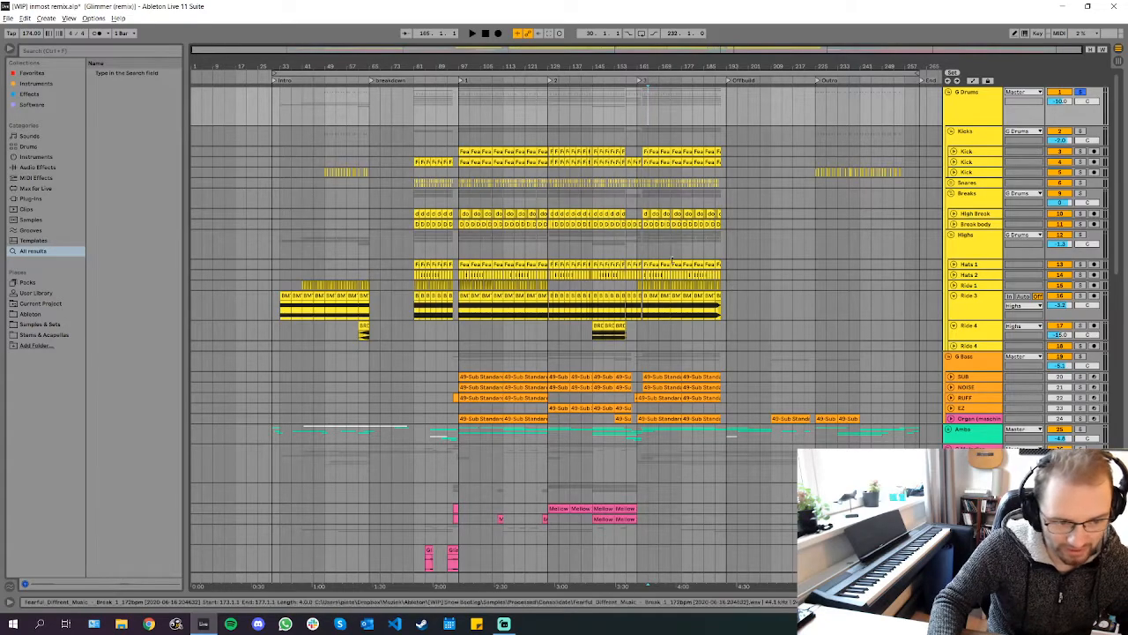
key("x")
key("z")
key("x")
Solo the G Bass group and play it from bar 97 at the start of section 1
left_click(458, 352)
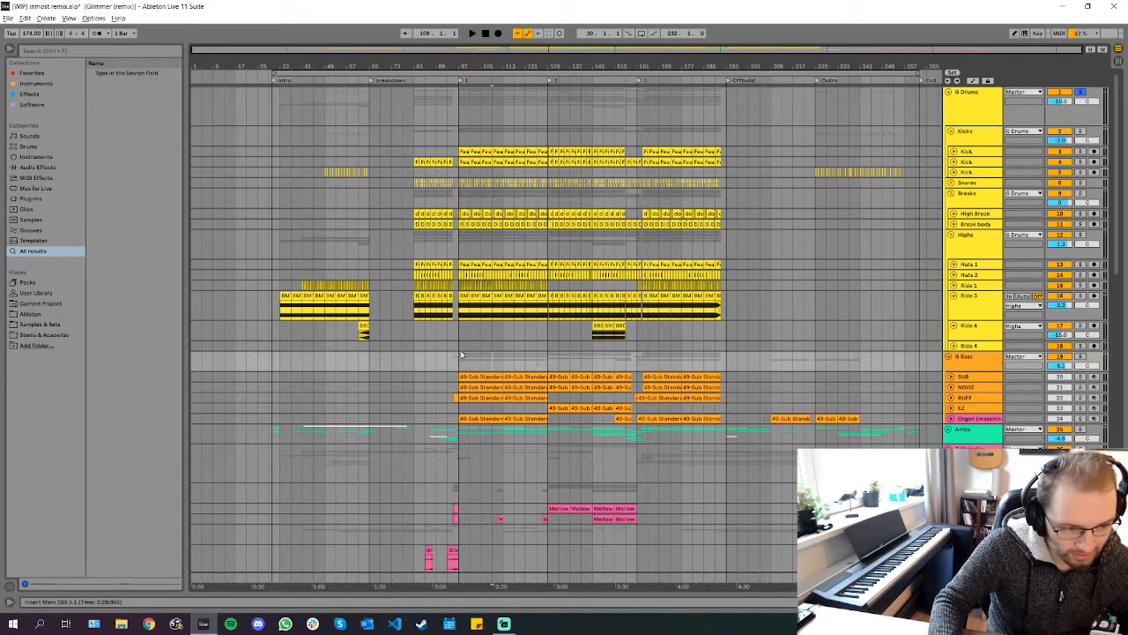
key("z")
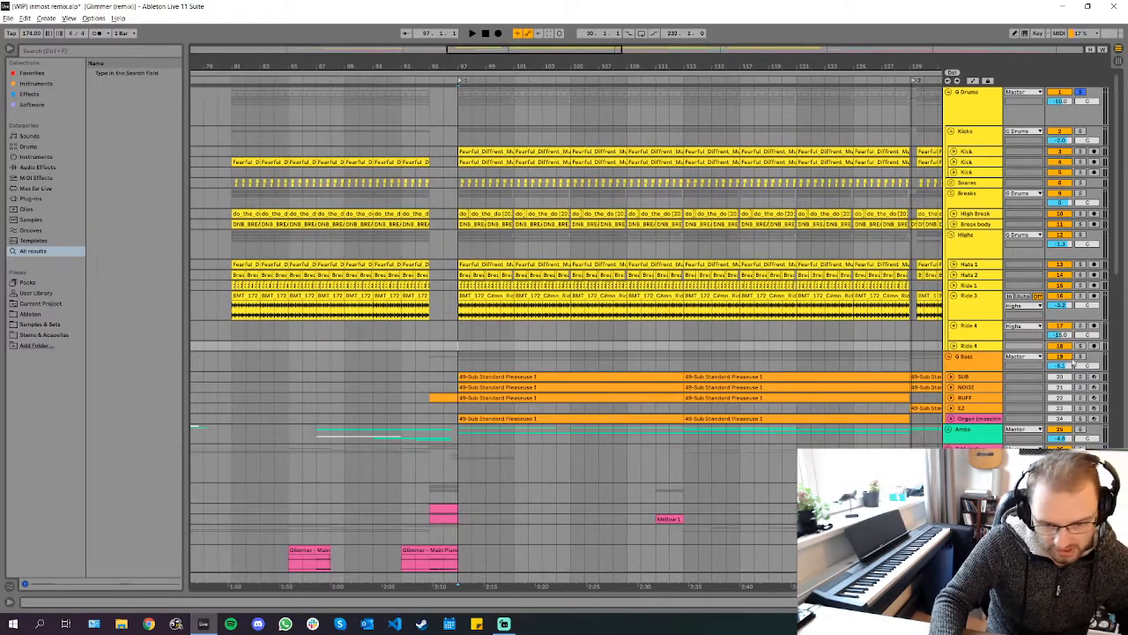
left_click(1076, 358)
key("space")
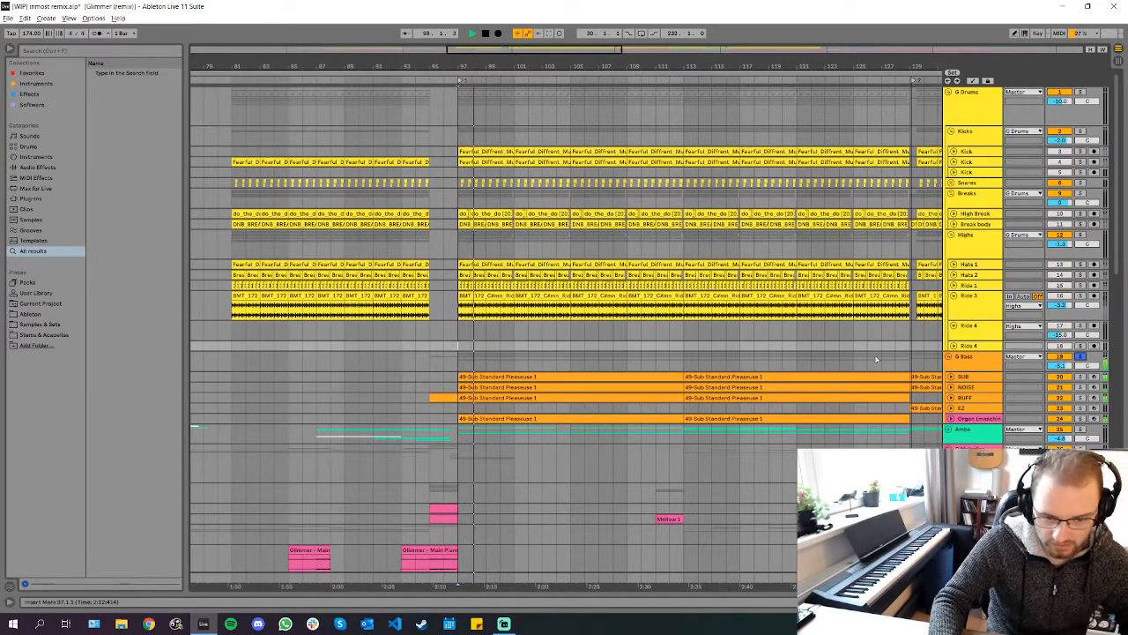
scroll(638, 357, "left", 3)
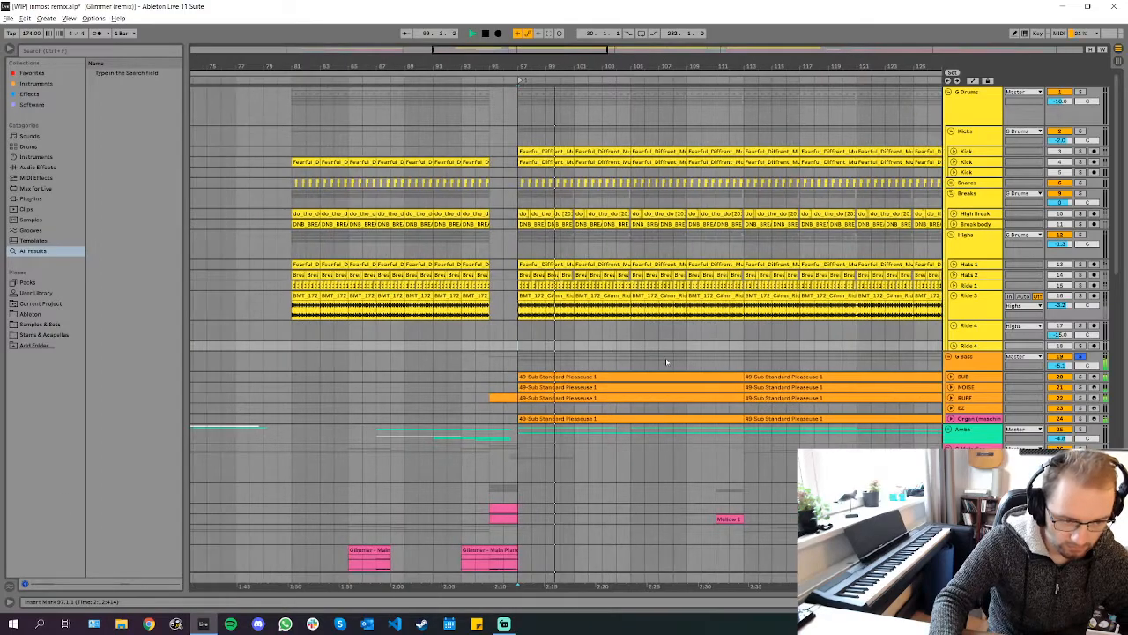
Unfold and solo the SUB track, open its first clip and show the track's device chain
key("alt+plus")
scroll(544, 353, "down", 1)
scroll(543, 354, "up", 1)
double_click(544, 348)
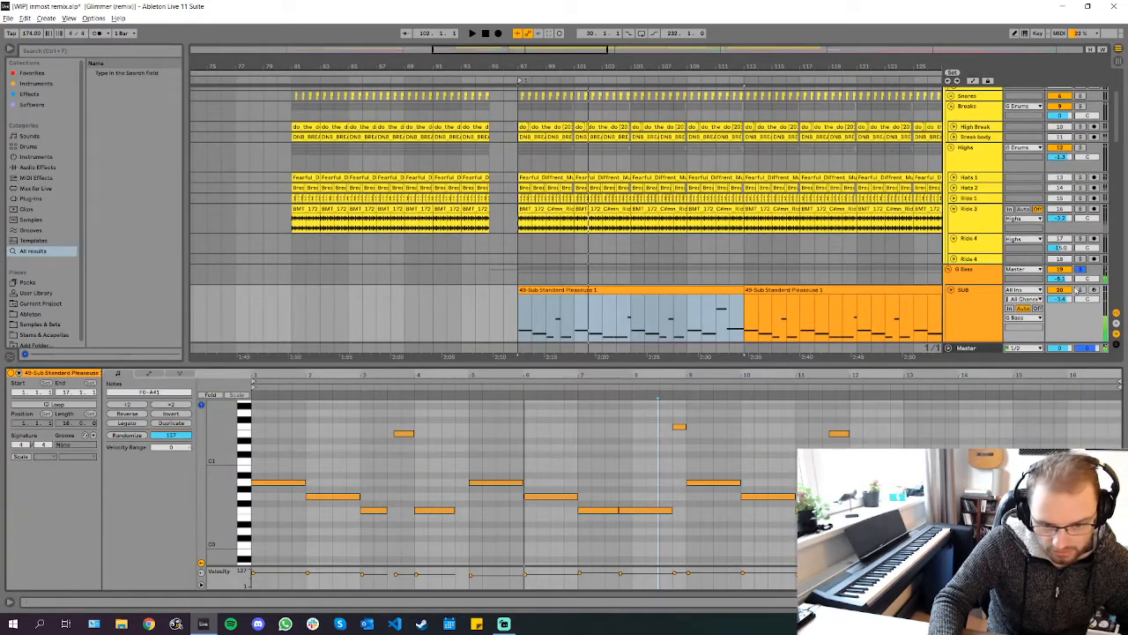
left_click(1080, 289)
key("shift+Tab")
scroll(564, 265, "down", 2)
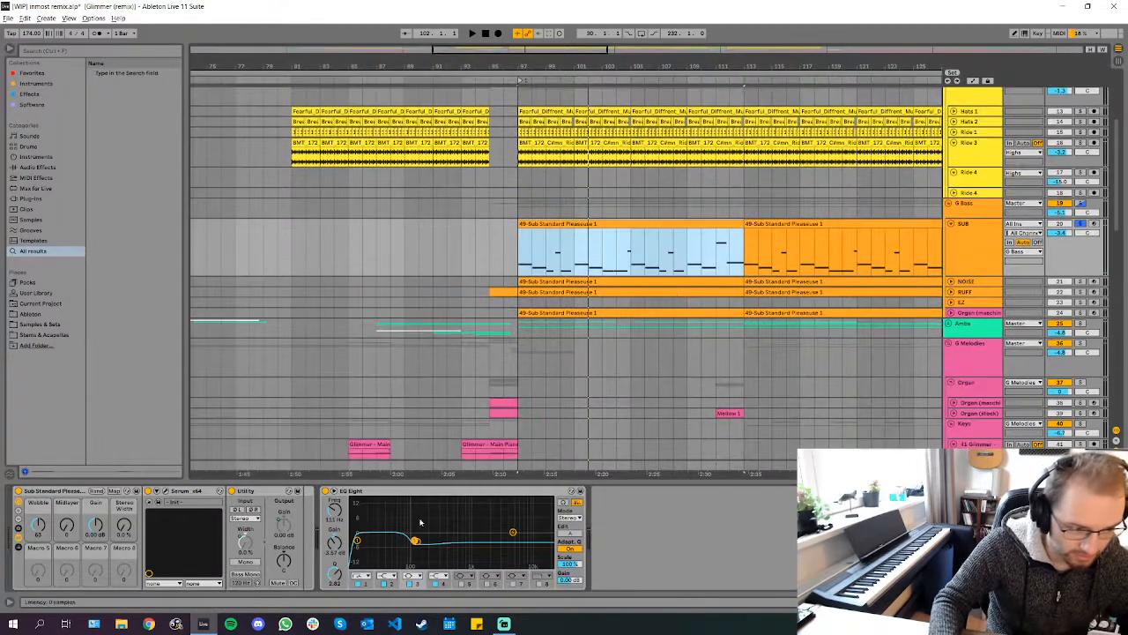
Play the soloed SUB clip from bar 97, open its notes and reduce the height of the note editor
scroll(571, 313, "up", 1)
left_click(577, 247)
scroll(577, 247, "up", 4, "ctrl")
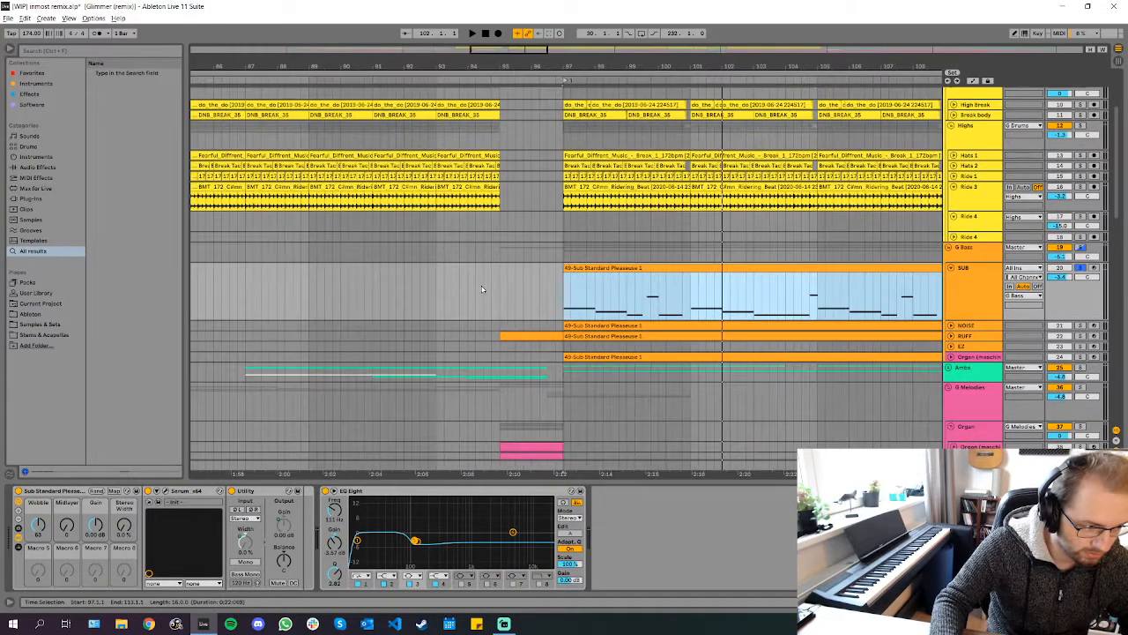
key("space")
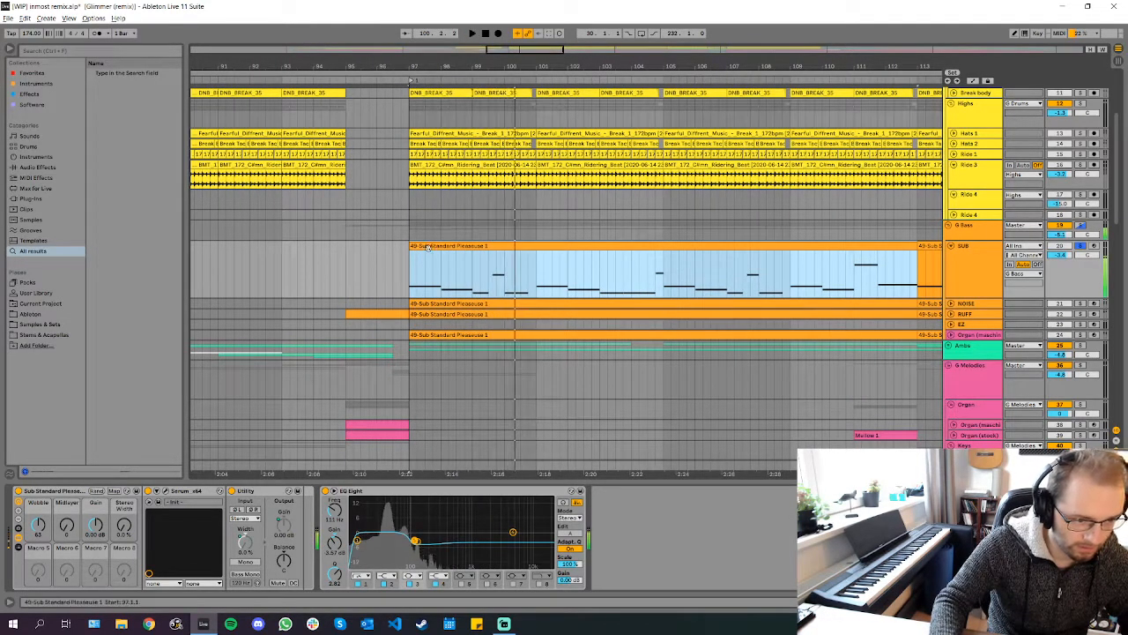
double_click(473, 257)
left_click_drag(557, 364, 556, 394)
scroll(532, 292, "down", 2)
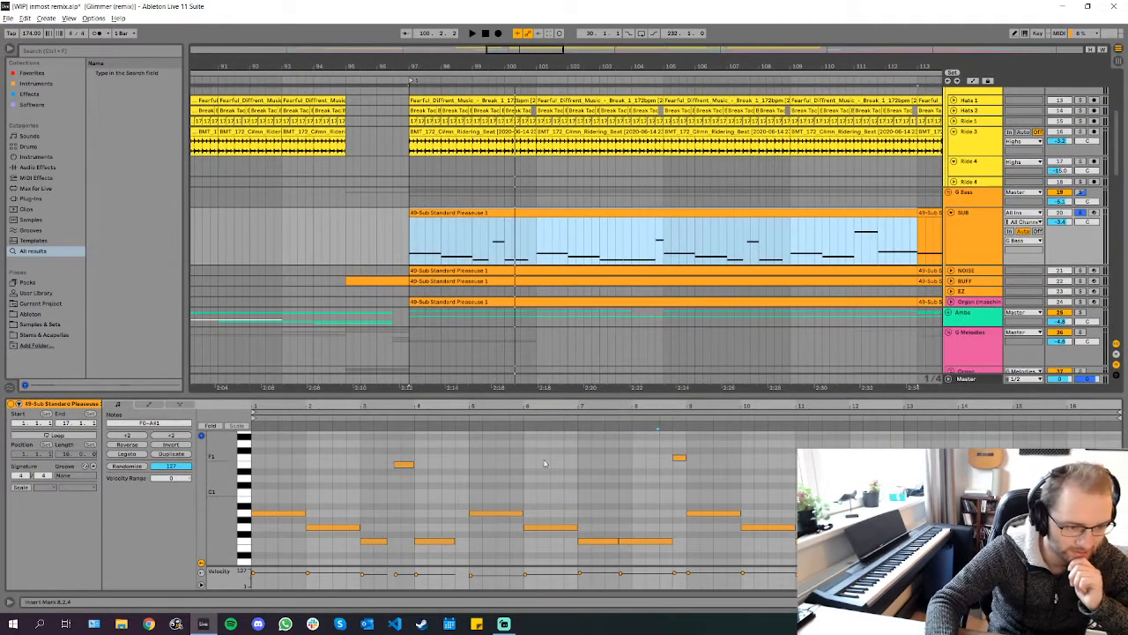
Open the Serum synth on the SUB track, examine its oscillators and close its window
key("shift+Tab")
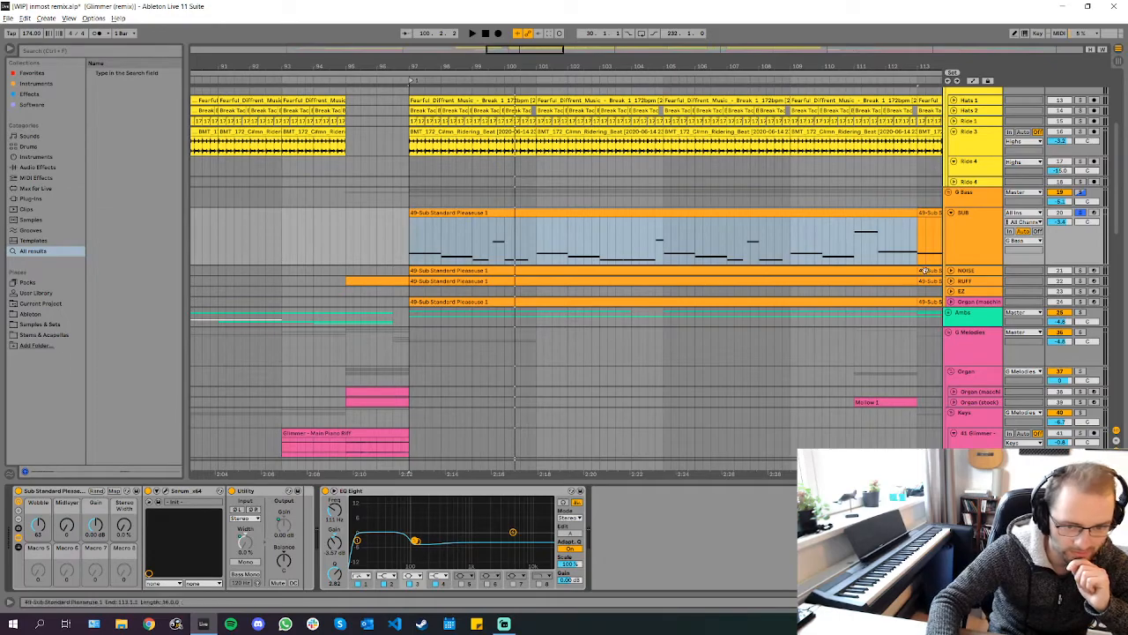
left_click(975, 228)
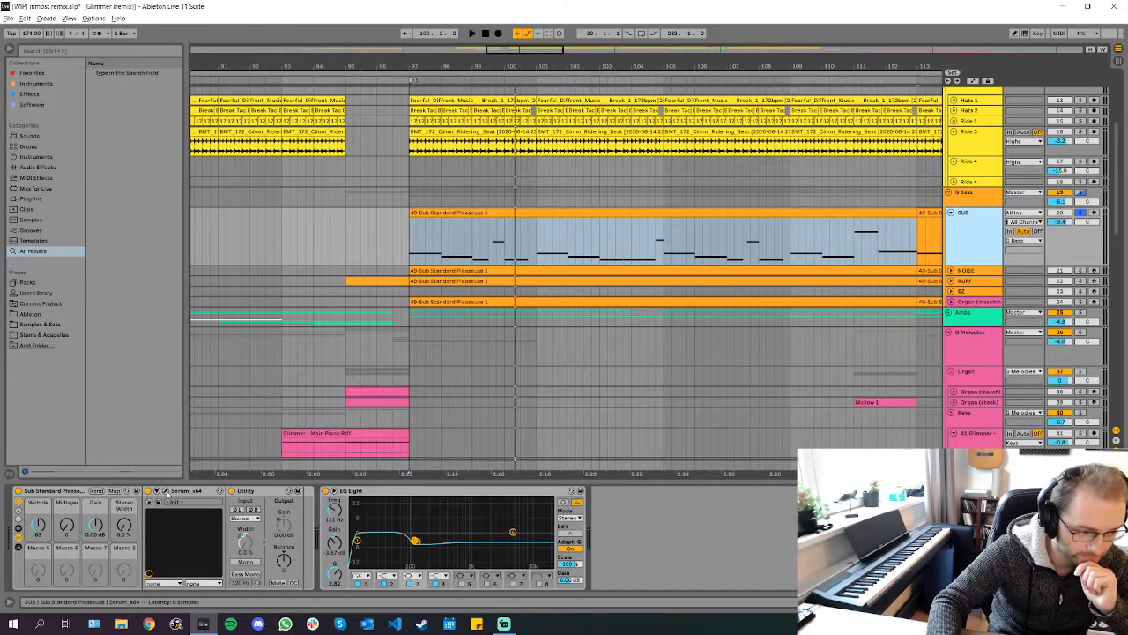
left_click(165, 491)
left_click_drag(827, 107, 962, 181)
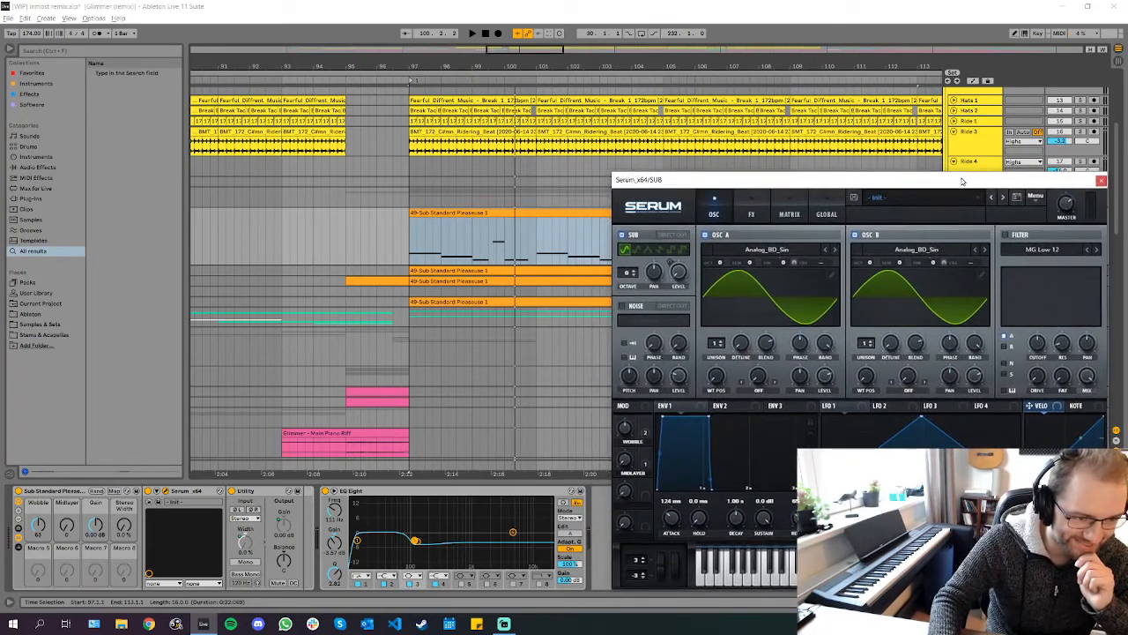
left_click(490, 241)
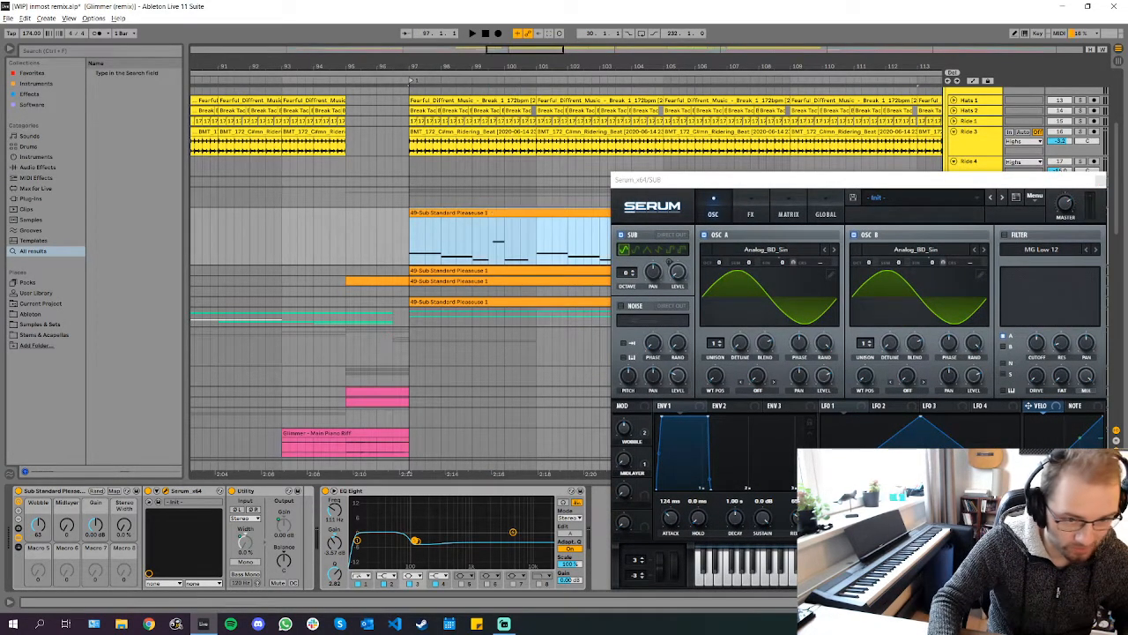
left_click(1100, 180)
Open the SUB clip at bar 97 and examine the high note in its third bar and the notes around it
double_click(532, 210)
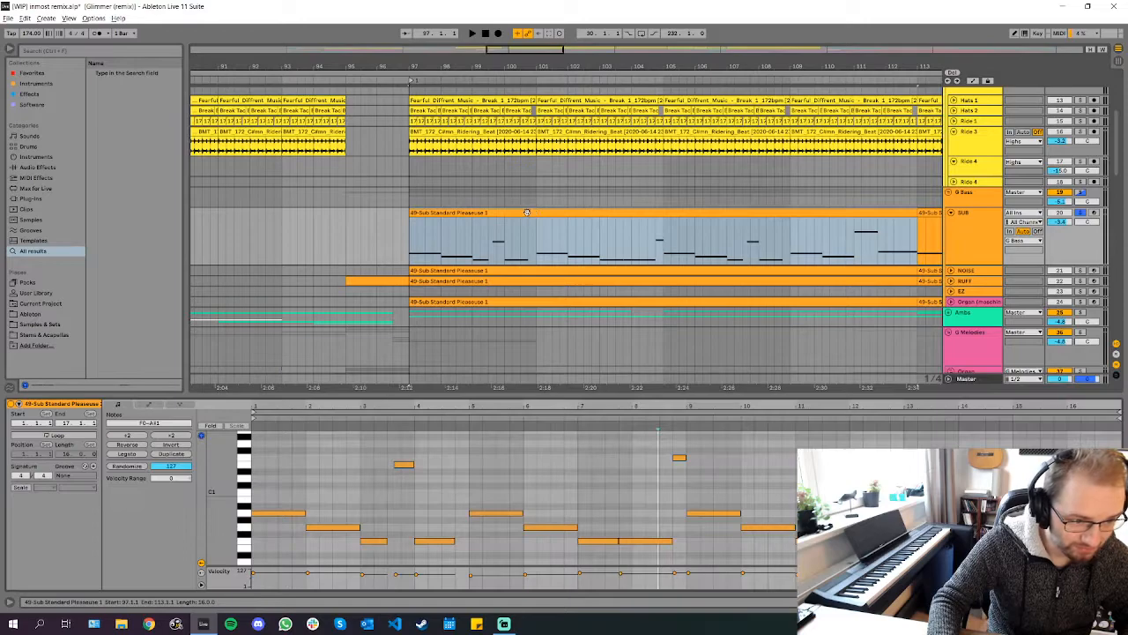
scroll(422, 472, "down", 2)
scroll(397, 464, "right", 1)
scroll(397, 463, "left", 2)
left_click_drag(462, 453, 344, 545)
left_click(406, 460)
scroll(438, 463, "down", 3)
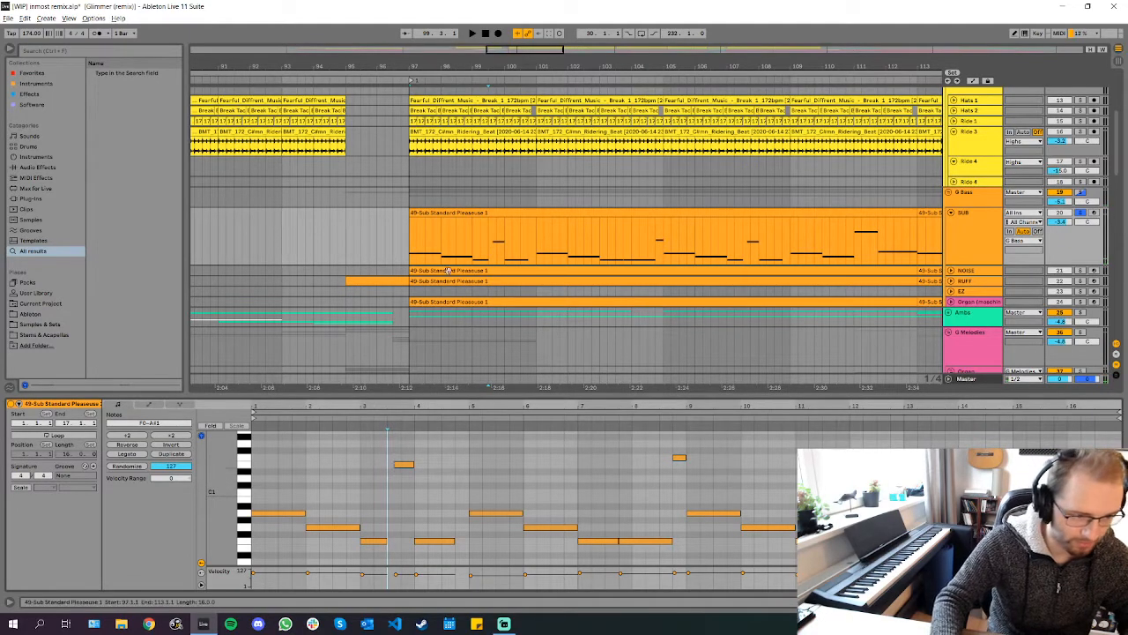
Mark the notes in the SUB clip's fourth and fifth bars and play the line from bar 99
scroll(425, 234, "up", 3)
left_click(411, 213)
scroll(382, 519, "up", 3)
left_click_drag(410, 556, 399, 442)
left_click_drag(588, 552, 536, 501)
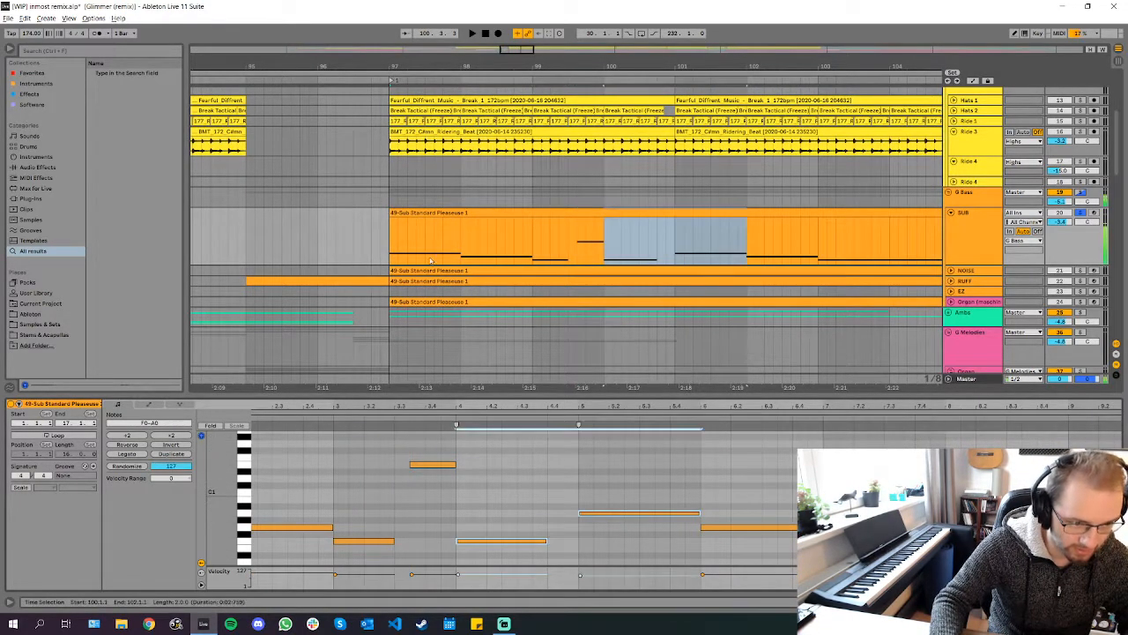
left_click(436, 257)
key("space")
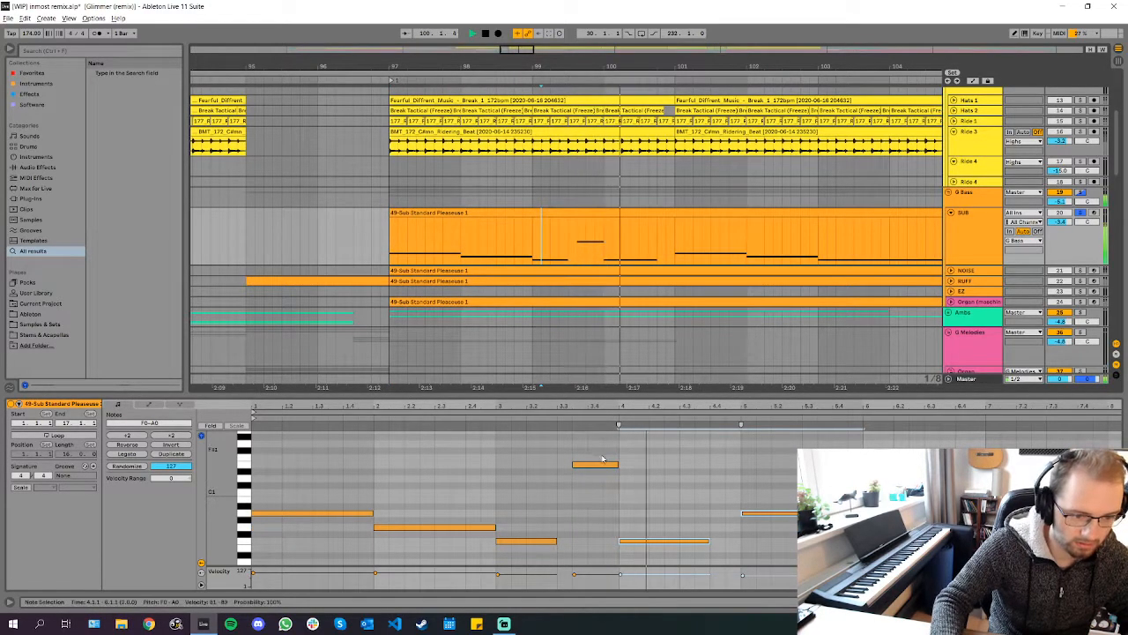
key("space")
Select the short high note at the end of the SUB clip's eighth bar
left_click_drag(631, 482, 531, 438)
scroll(632, 477, "down", 4)
left_click_drag(698, 482, 628, 422)
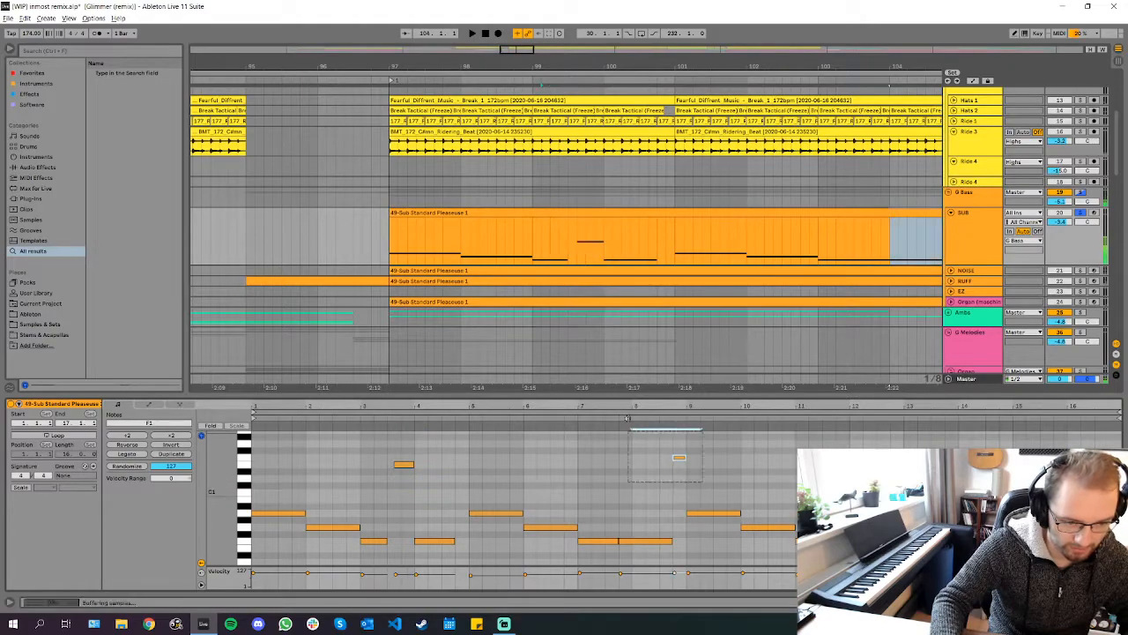
scroll(644, 472, "down", 1)
scroll(529, 493, "up", 2)
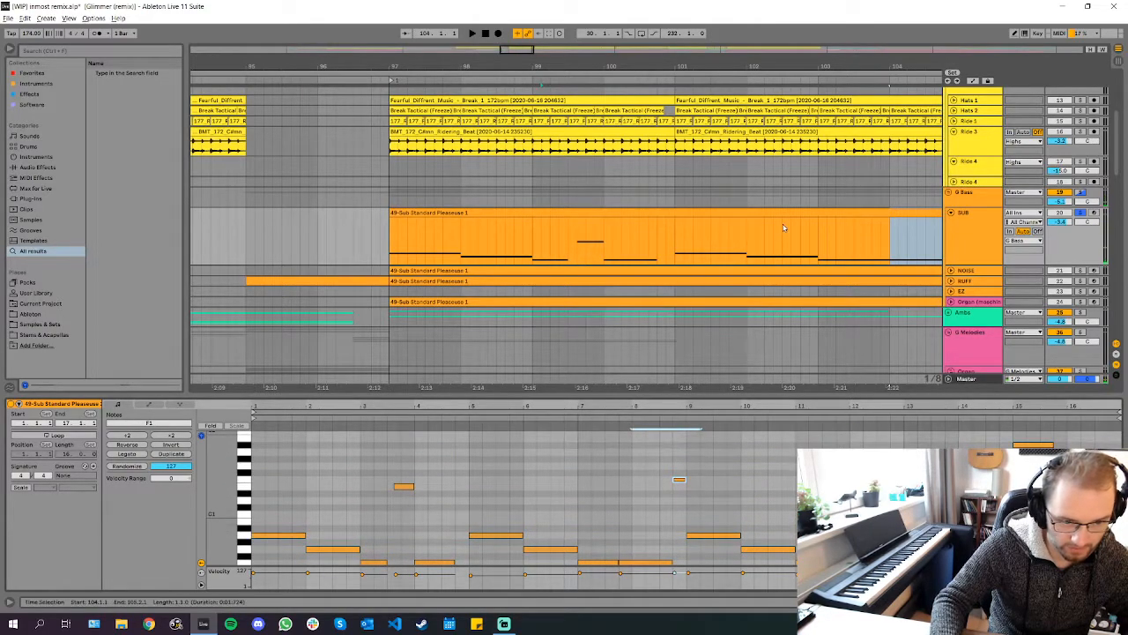
Play the end of the first SUB clip, starting from the fourth beat of bar 109
scroll(784, 229, "down", 8)
scroll(547, 234, "up", 4)
left_click_drag(318, 259, 329, 269)
scroll(329, 268, "up", 4)
left_click(371, 259)
key("space")
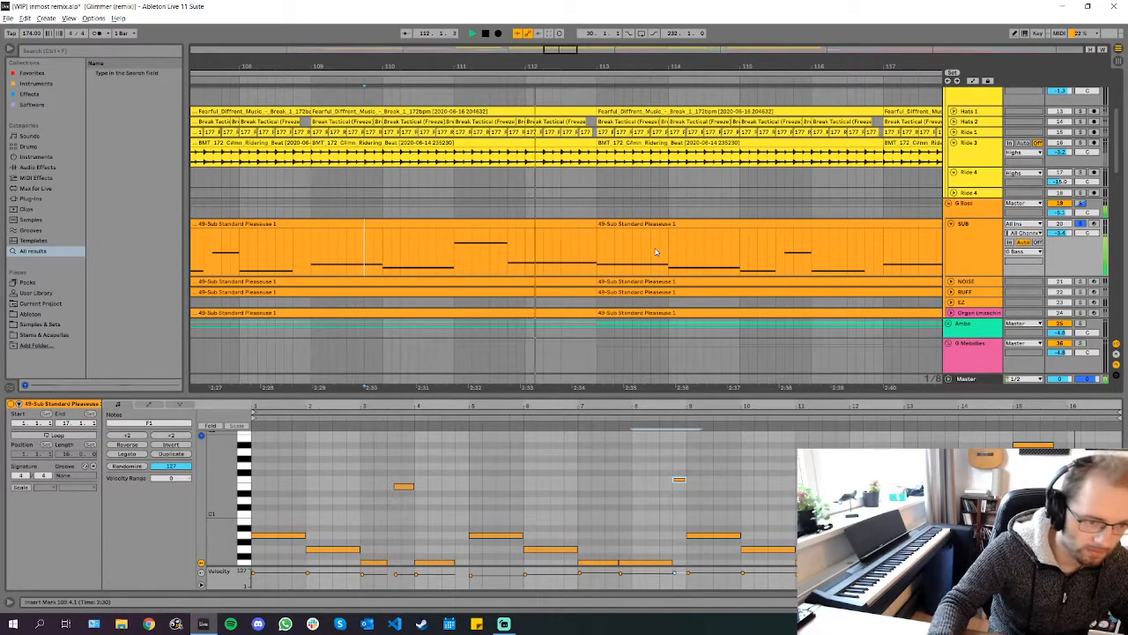
key("space")
Open the SUB clip starting at bar 153 and examine its rising note variation
scroll(536, 236, "down", 6)
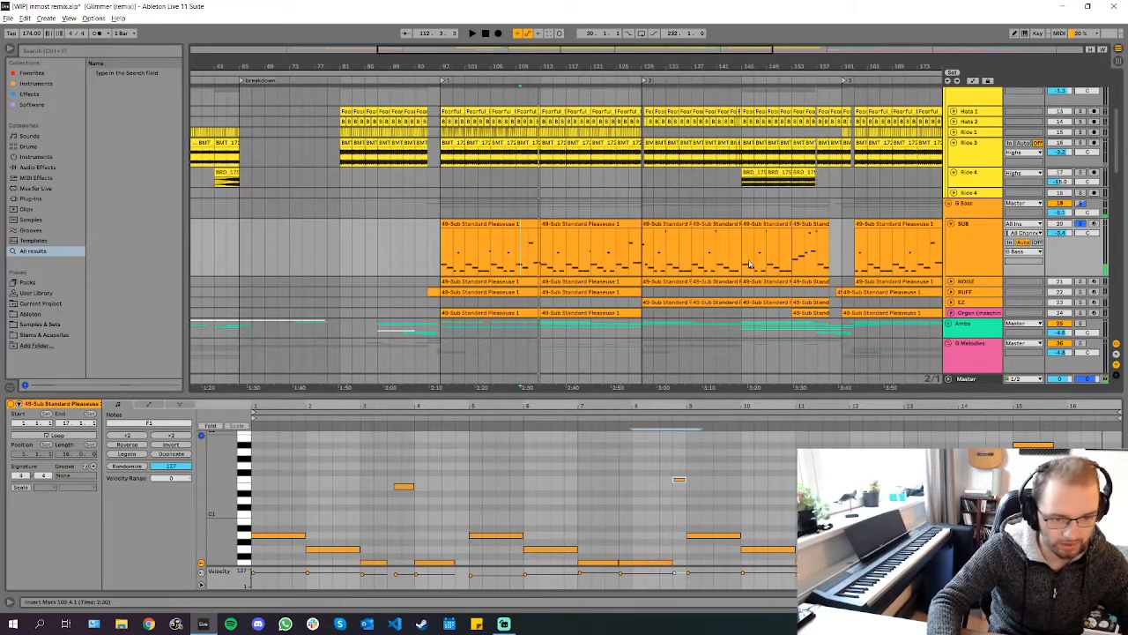
left_click_drag(853, 258, 819, 257)
scroll(760, 252, "up", 7)
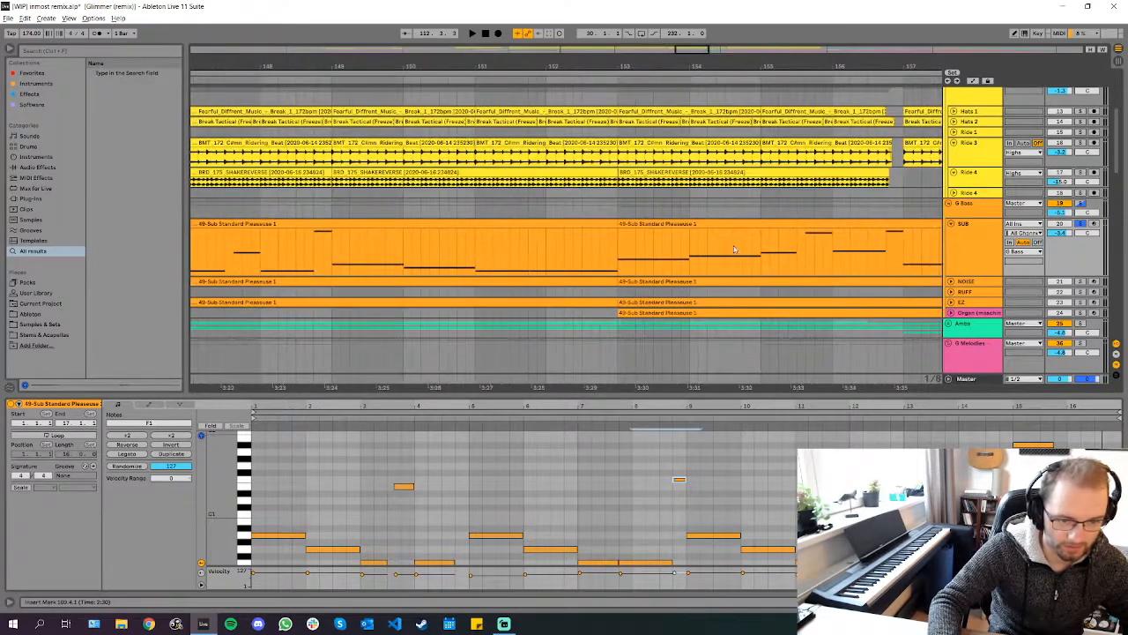
left_click(639, 243)
scroll(645, 244, "down", 7)
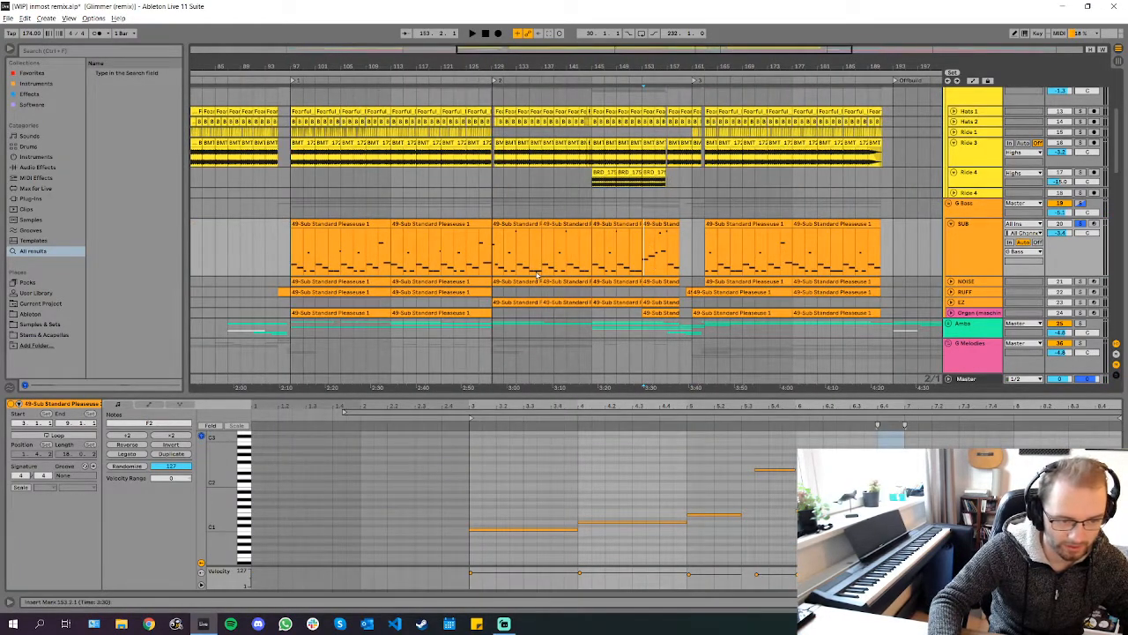
Return the insert marker to bar 97 on the SUB track and play its bass line
scroll(539, 274, "left", 2)
left_click(358, 246)
scroll(368, 249, "up", 7)
scroll(373, 251, "left", 2)
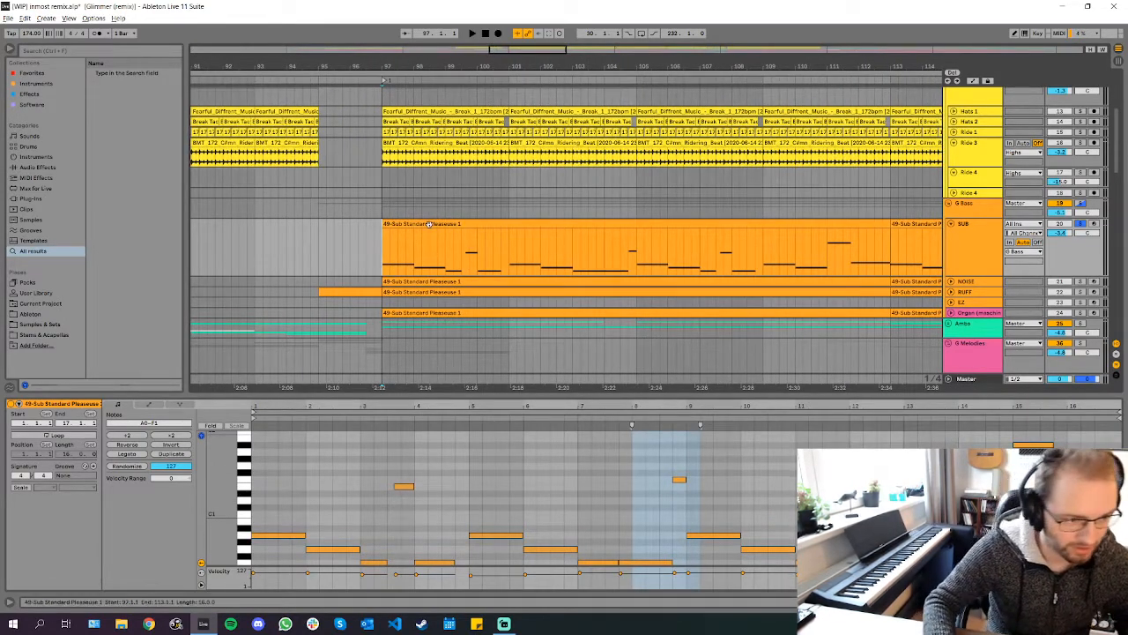
key("space")
scroll(642, 230, "down", 1)
scroll(788, 204, "up", 4)
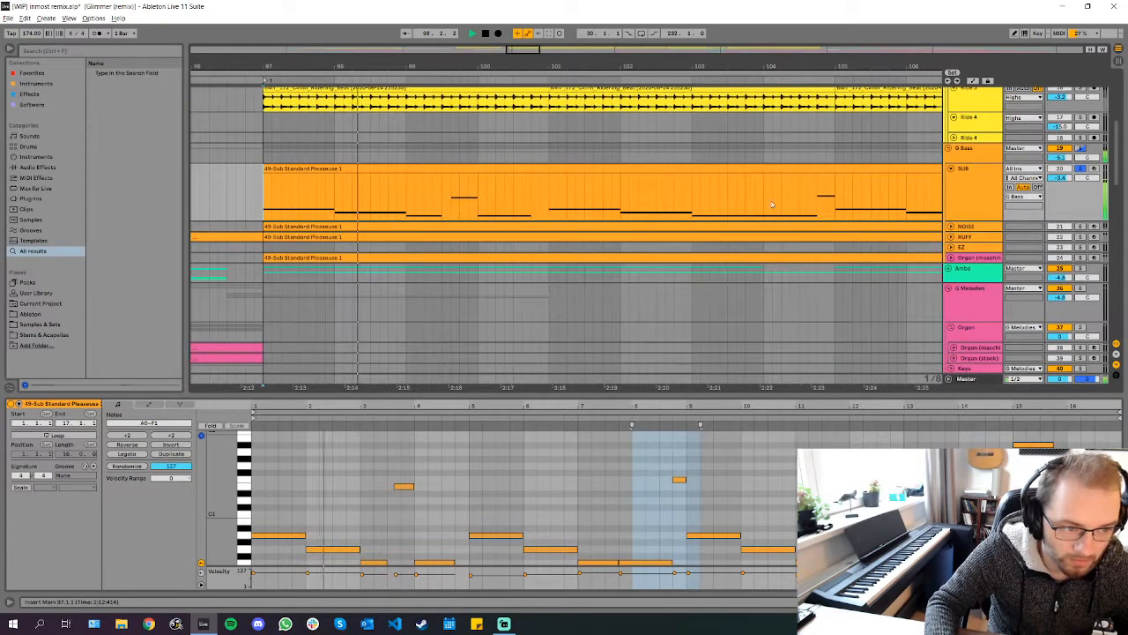
scroll(787, 204, "down", 4)
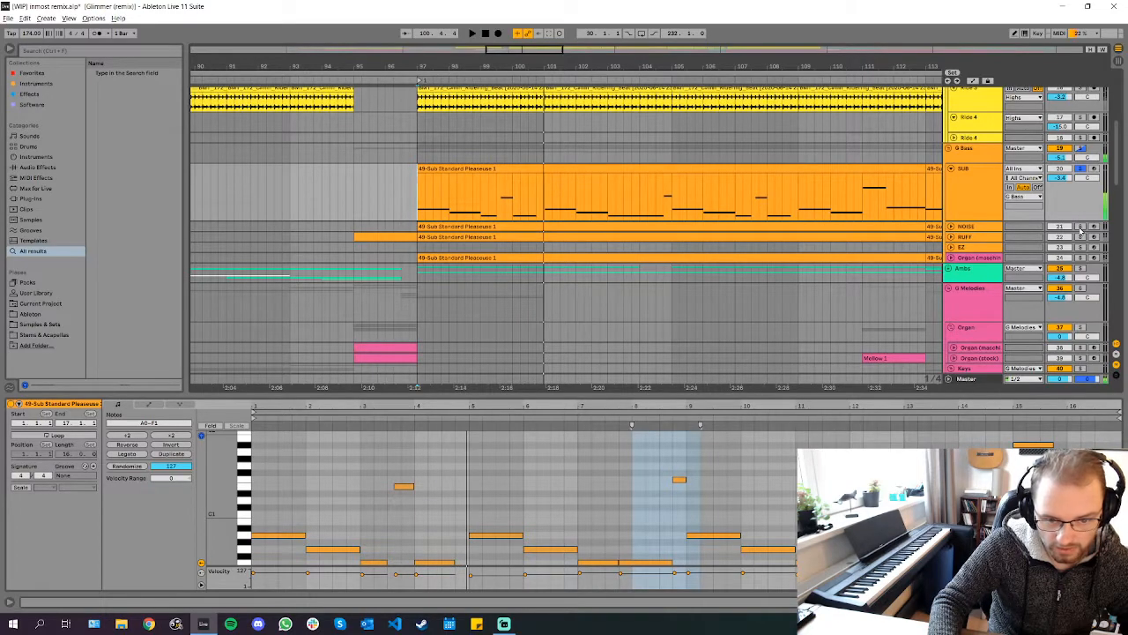
Unfold and solo the NOISE track, open its first clip and play it from bar 97
left_click(951, 226)
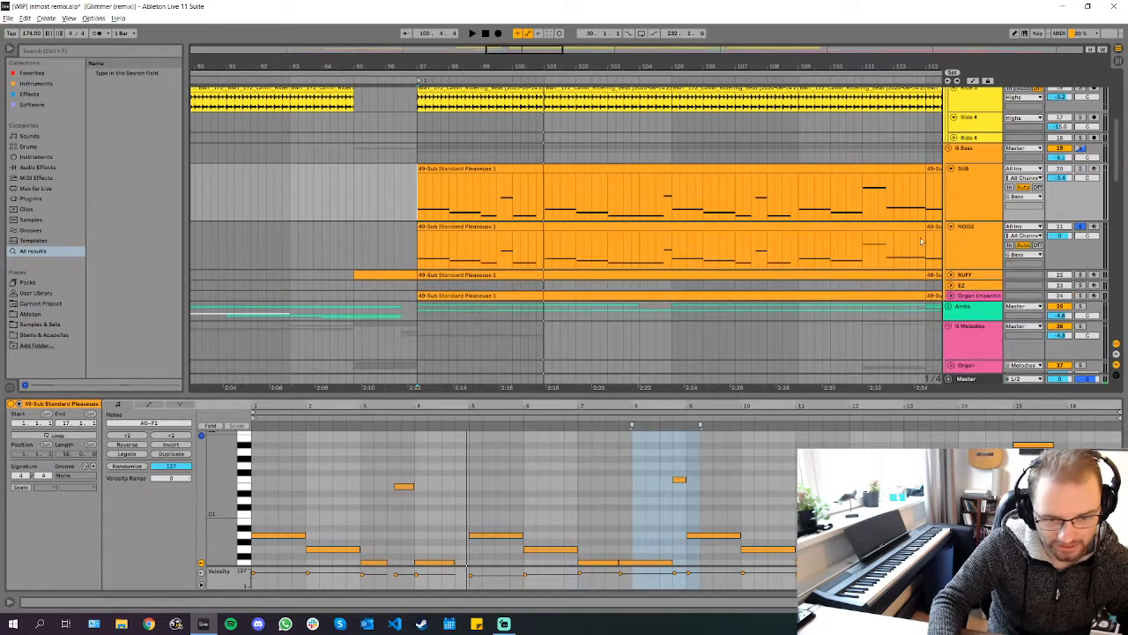
left_click(458, 226)
key("space")
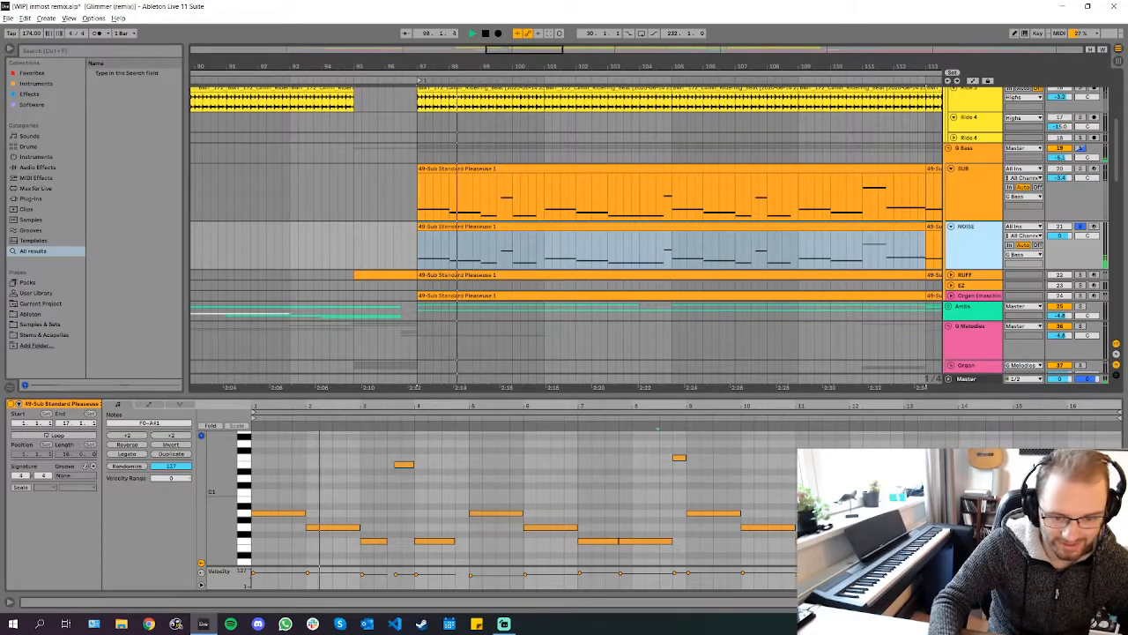
Show the NOISE track's devices, examine its Serum synth, and fold the Utility device
key("shift+Tab")
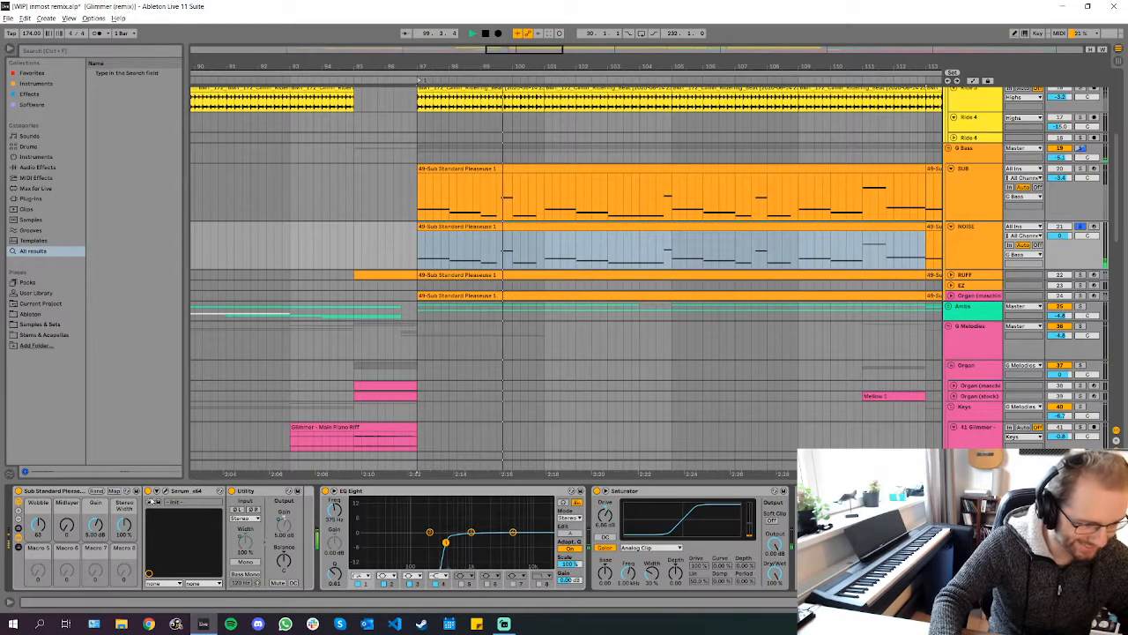
left_click(152, 501)
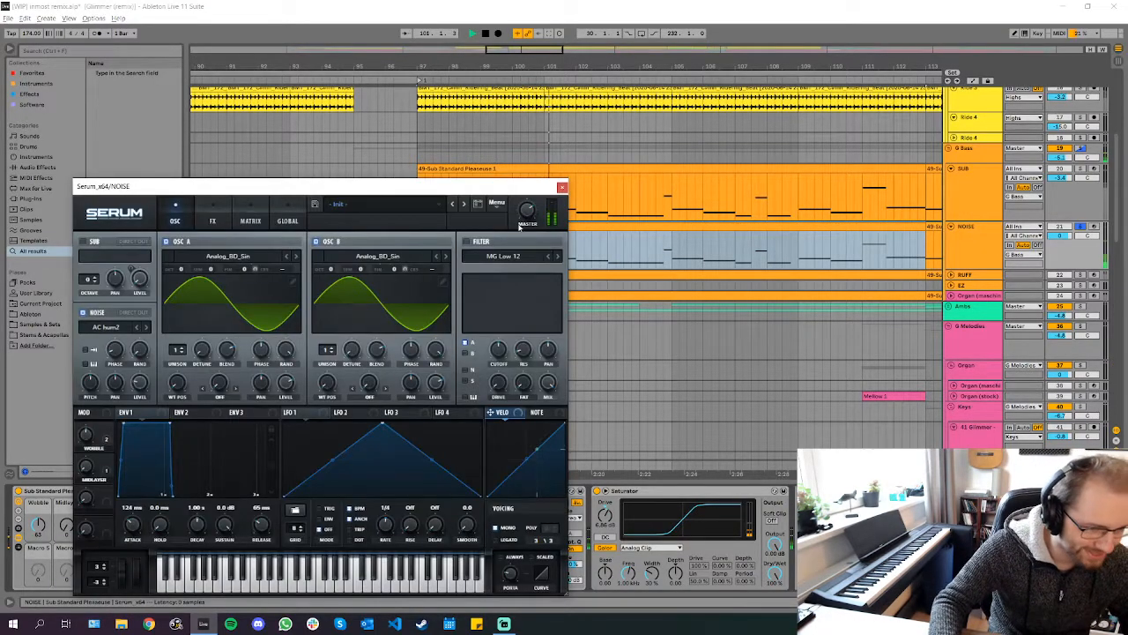
left_click(562, 186)
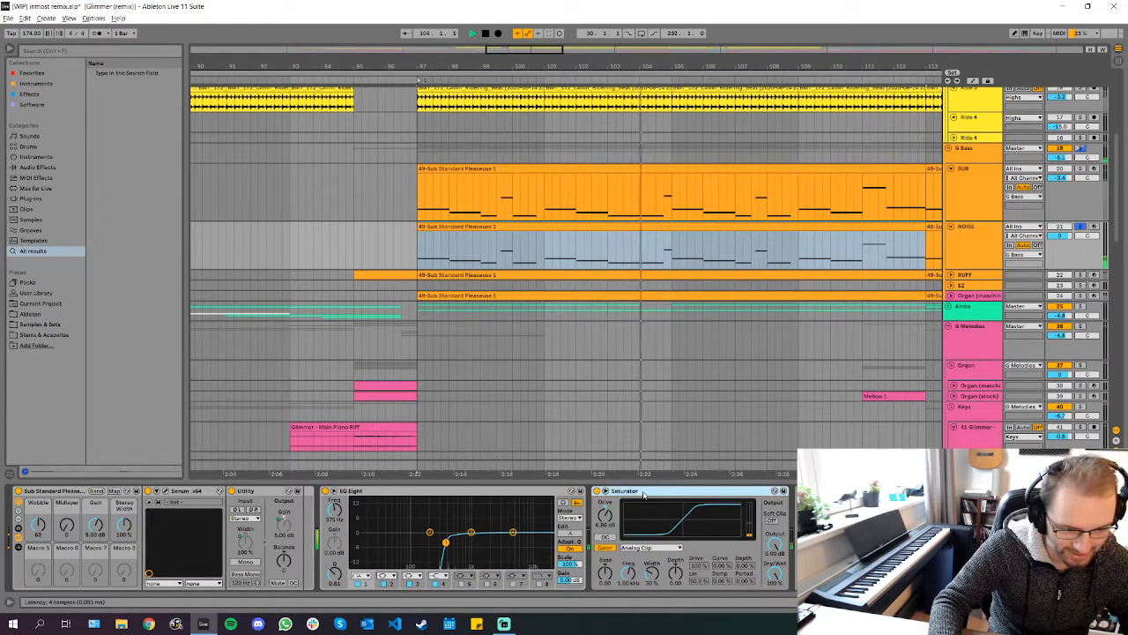
left_click(269, 499)
key("Delete")
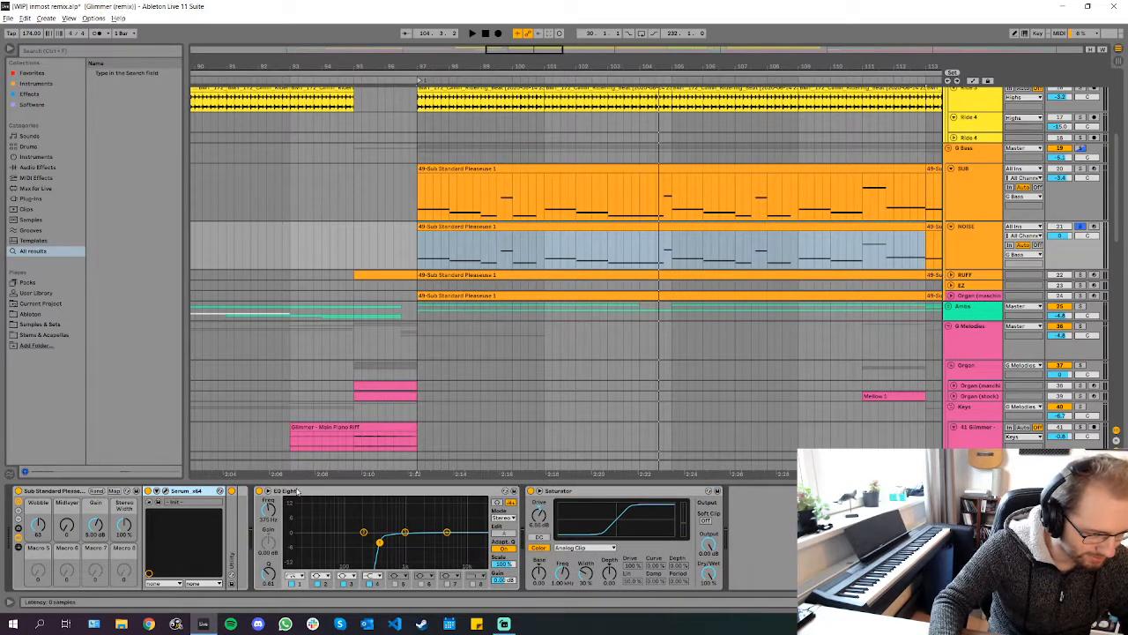
Turn off the NOISE track's solo and play the soloed G Bass group's layers together from bar 97
scroll(764, 252, "up", 3)
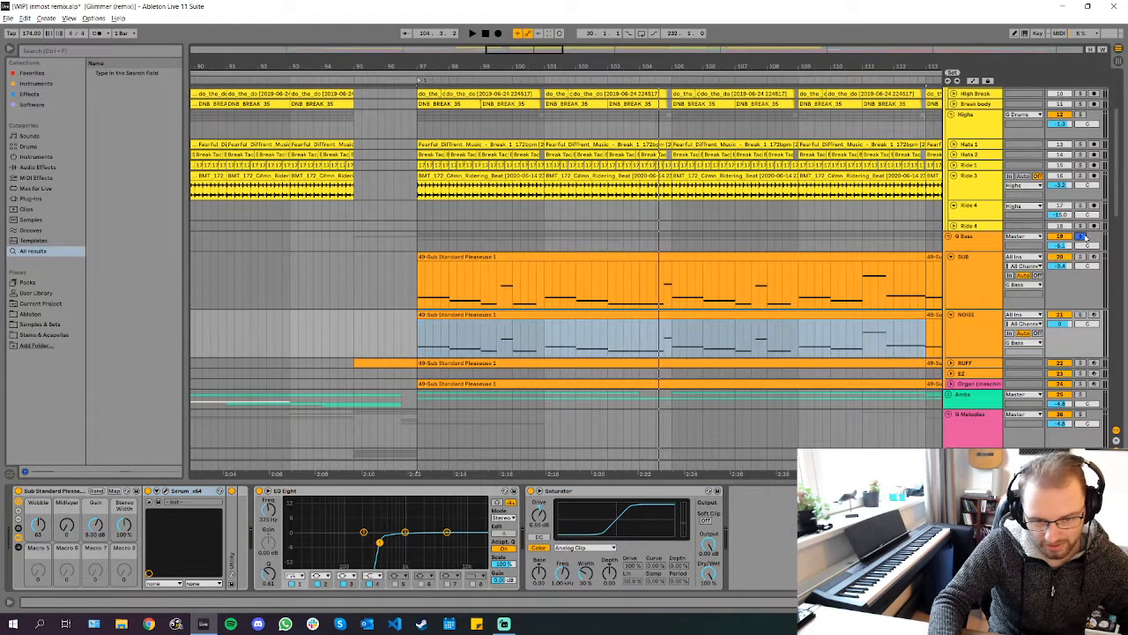
scroll(685, 309, "up", 2)
scroll(481, 265, "down", 10)
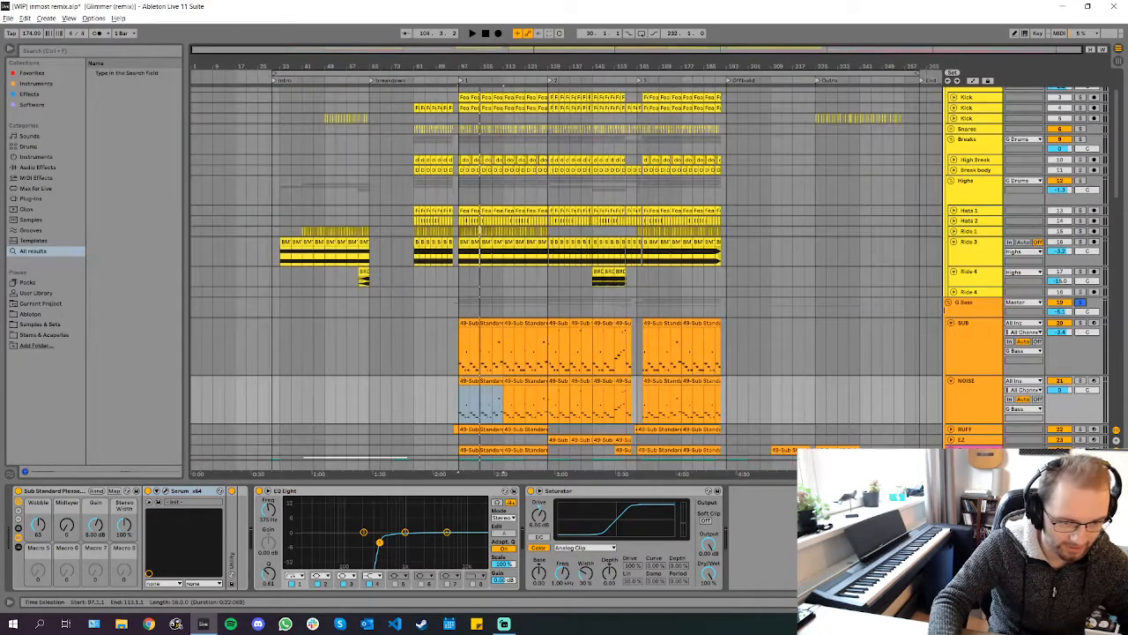
key("space")
scroll(564, 339, "down", 2)
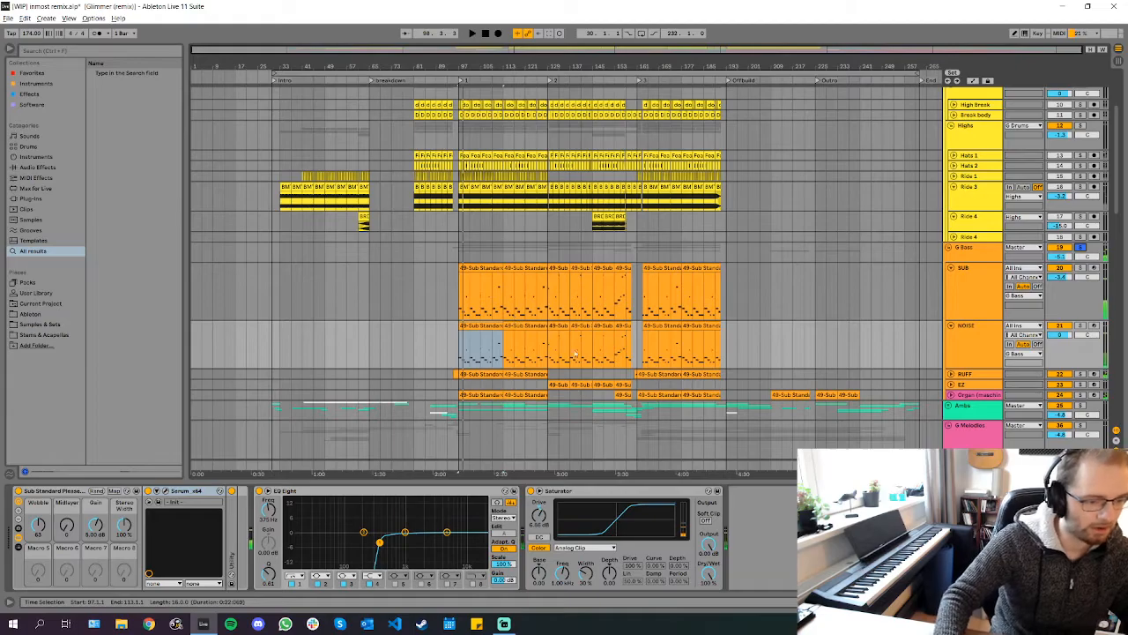
key("plus")
key("plus")
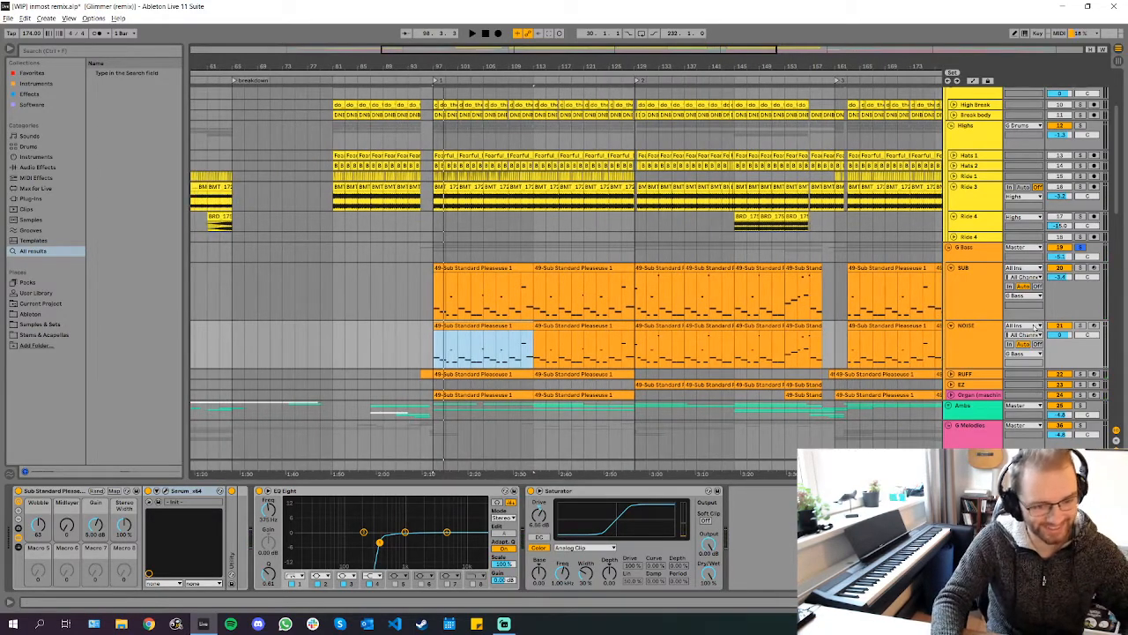
scroll(902, 245, "up", 2)
scroll(952, 256, "down", 4)
scroll(939, 302, "up", 3)
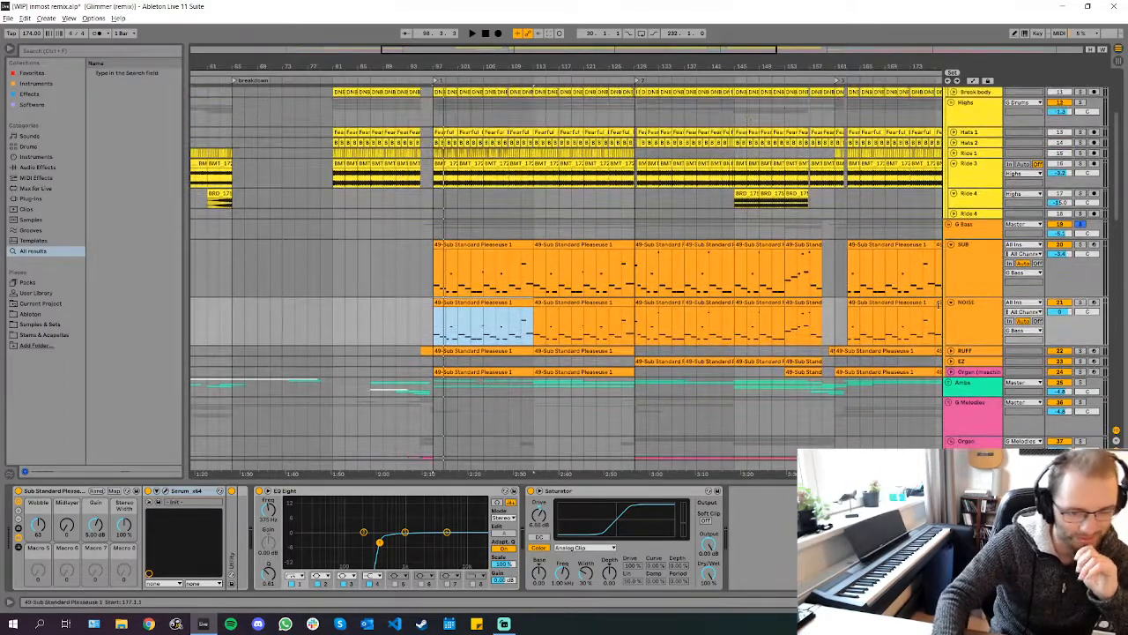
Unfold and solo the RUFF track, and play its bass line from bar 97
left_click(977, 351)
left_click(951, 351)
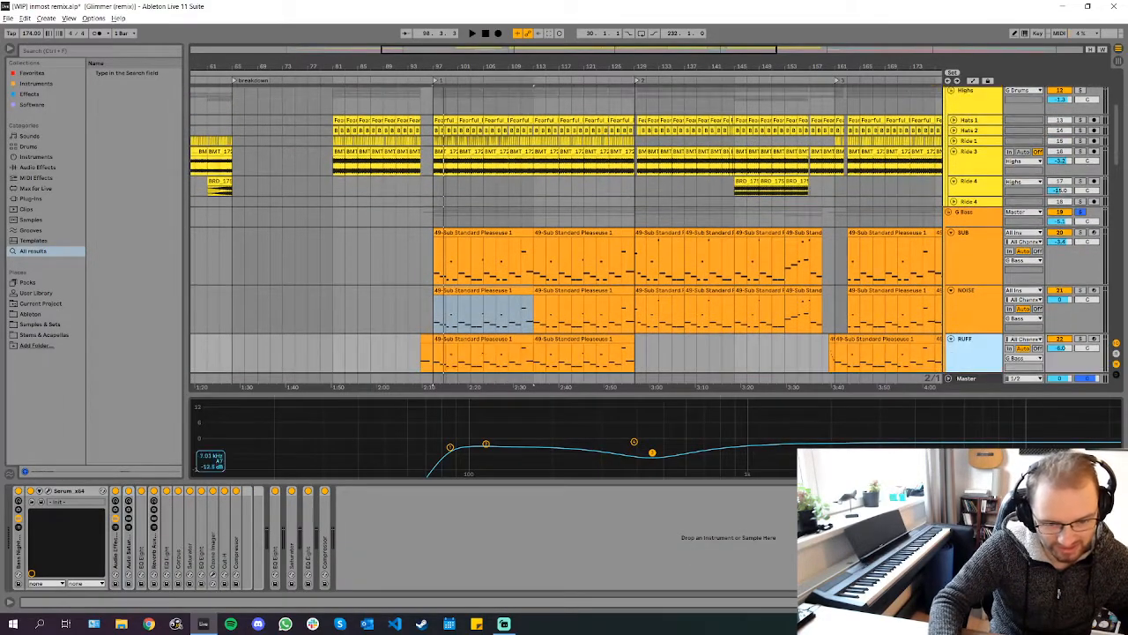
key("ctrl+alt+l")
key("z")
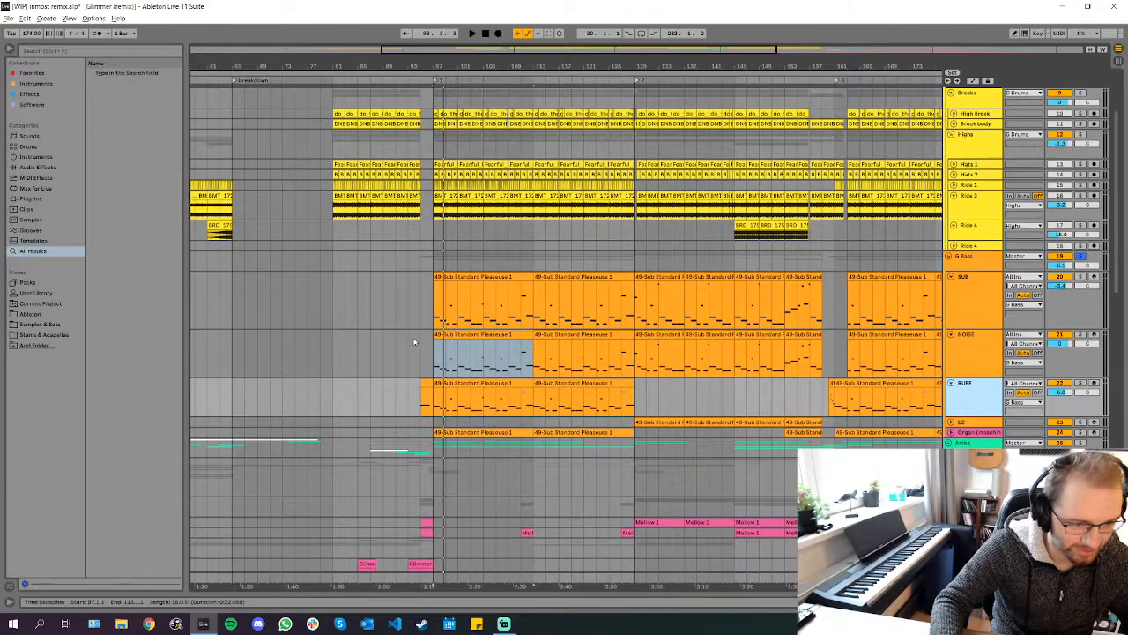
left_click(479, 365)
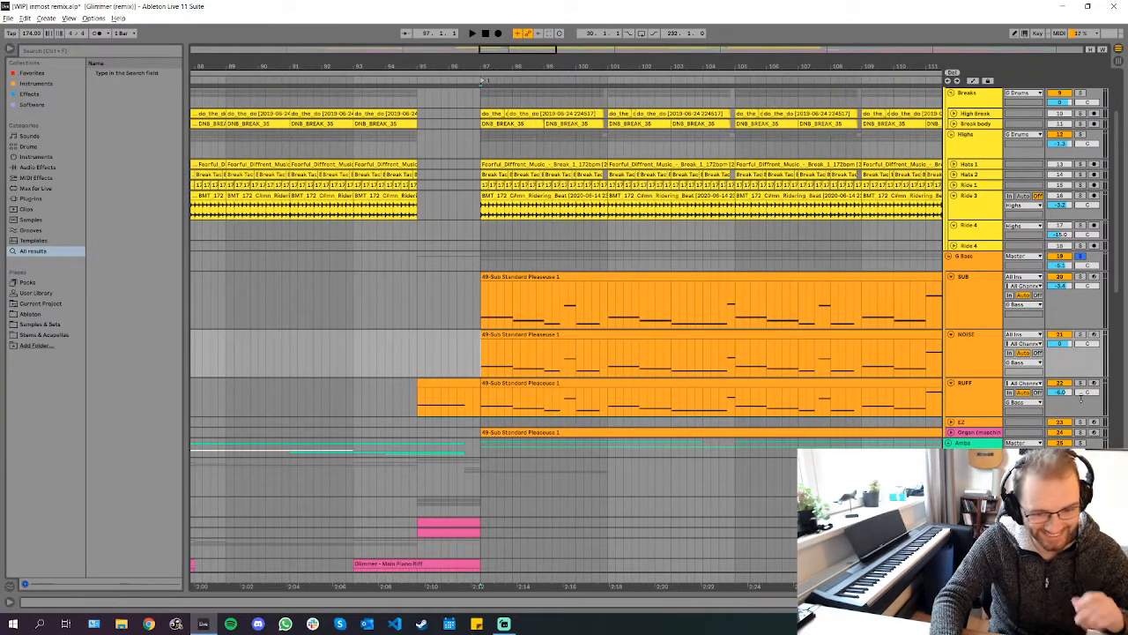
left_click(1028, 393)
left_click(1082, 383)
key("space")
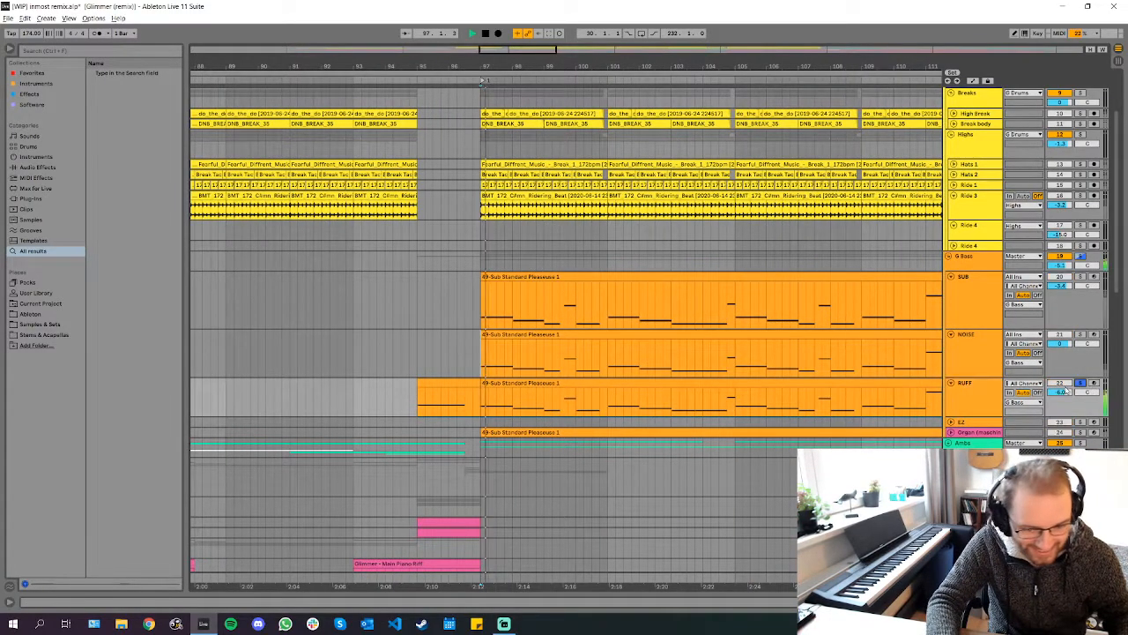
Show the RUFF track's devices and compare its sound with the Audio Effect Rack switched off and on
key("shift+Tab")
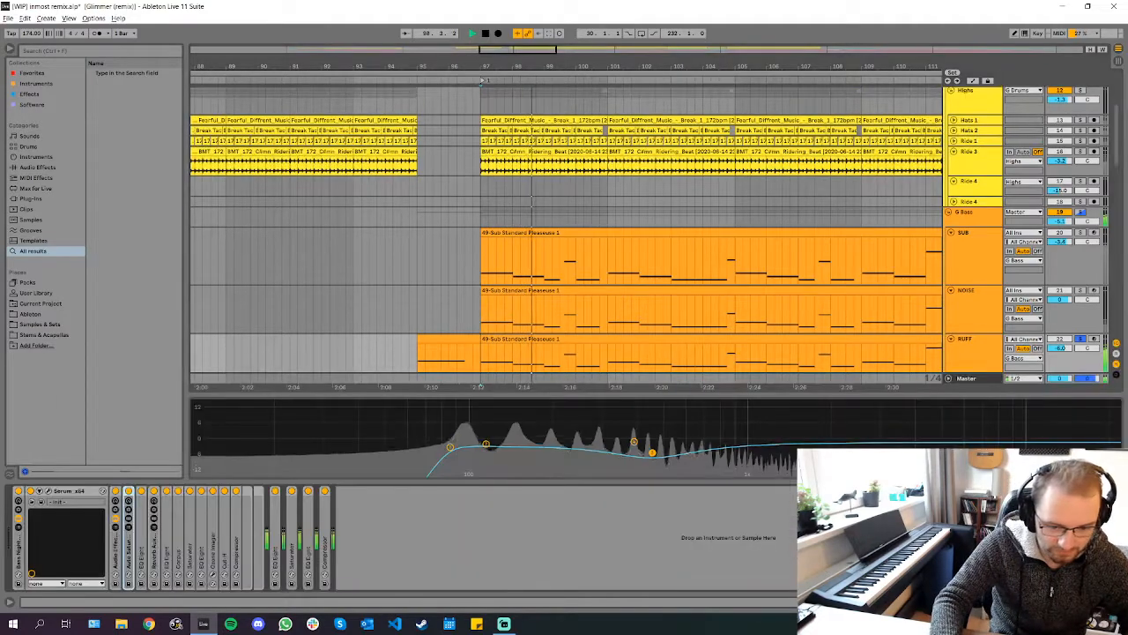
scroll(564, 229, "down", 5)
key("space")
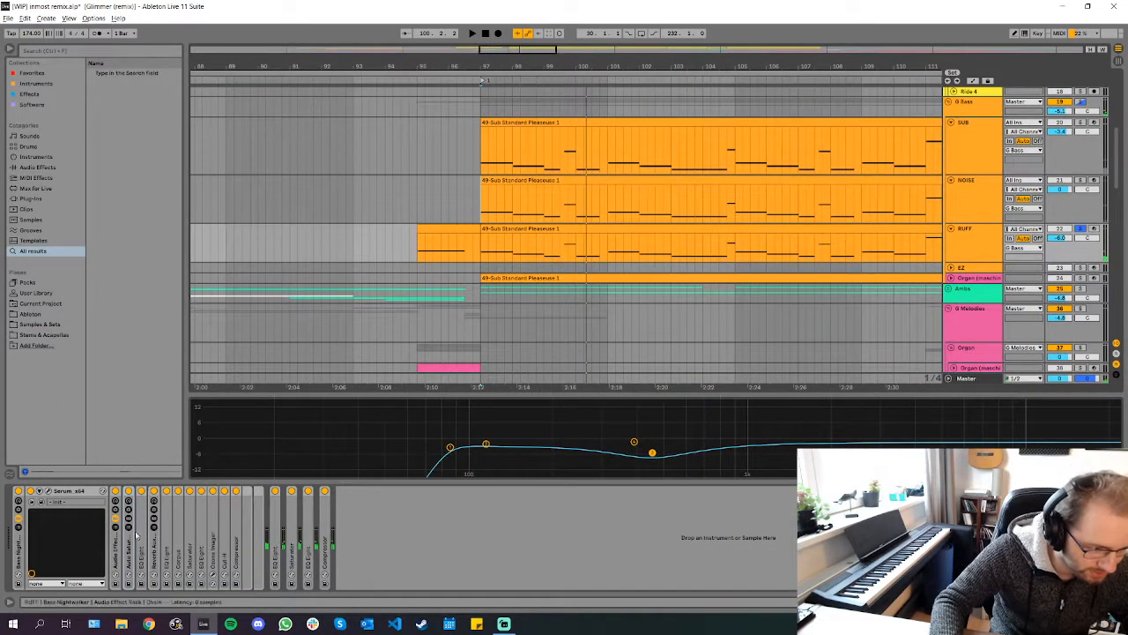
left_click(115, 540)
key("space")
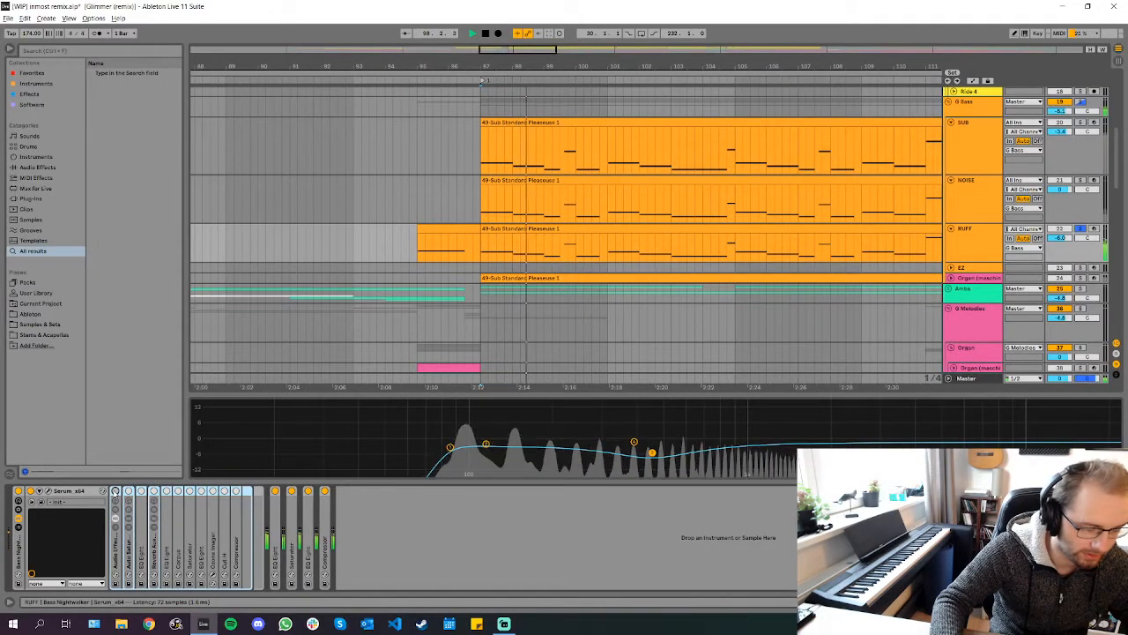
key("space")
Open the RUFF track's Serum synth, examine its two oscillators and unison settings while playing the bass, and close it
left_click(49, 492)
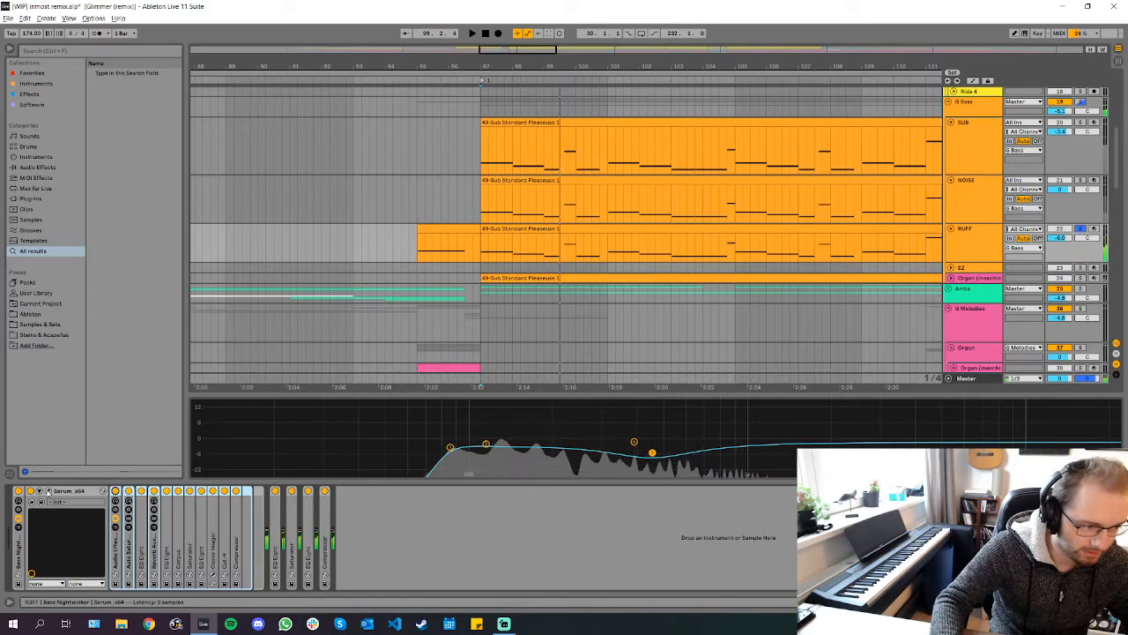
left_click_drag(299, 86, 741, 176)
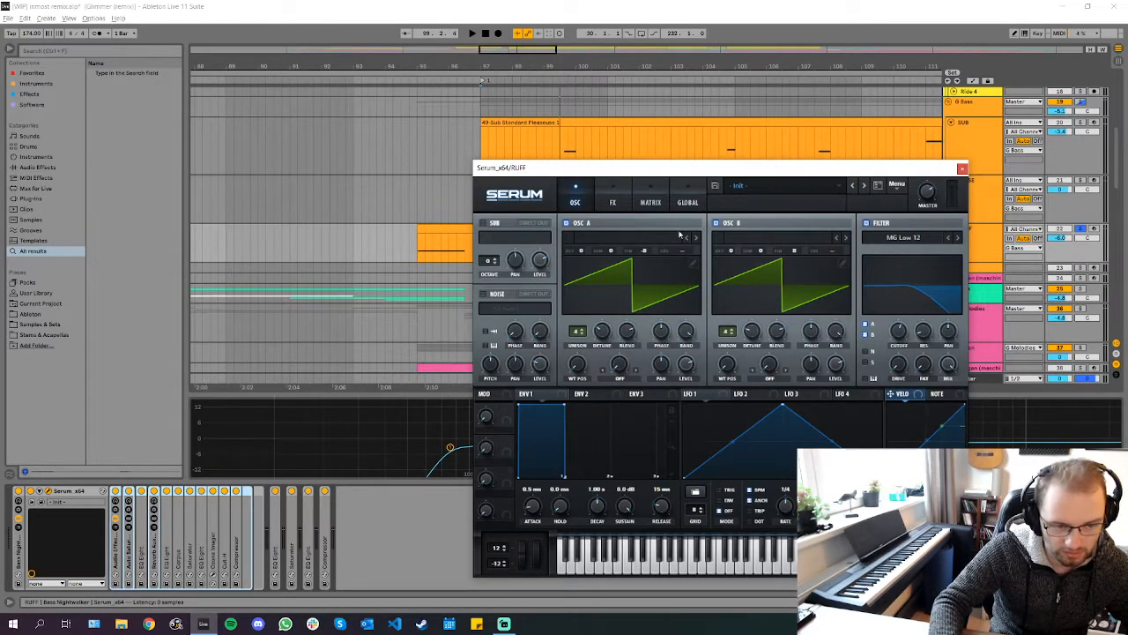
left_click_drag(706, 170, 229, 195)
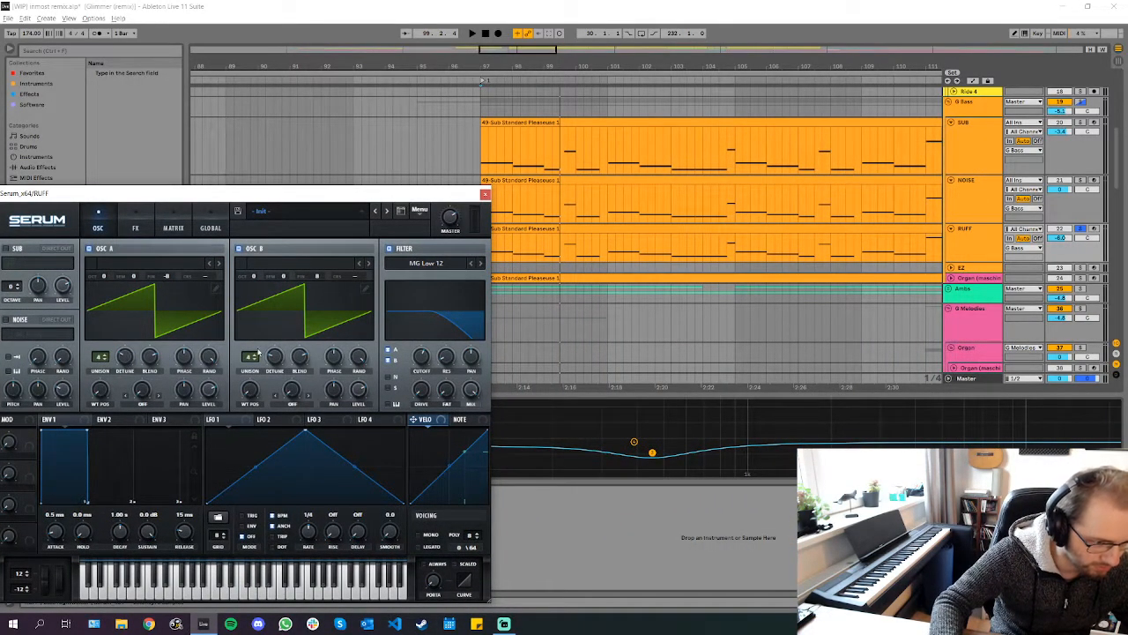
key("space")
mouse_move(278, 360)
left_mouse_down()
mouse_move(272, 322)
mouse_move(276, 360)
mouse_move(264, 365)
left_mouse_up()
key("space")
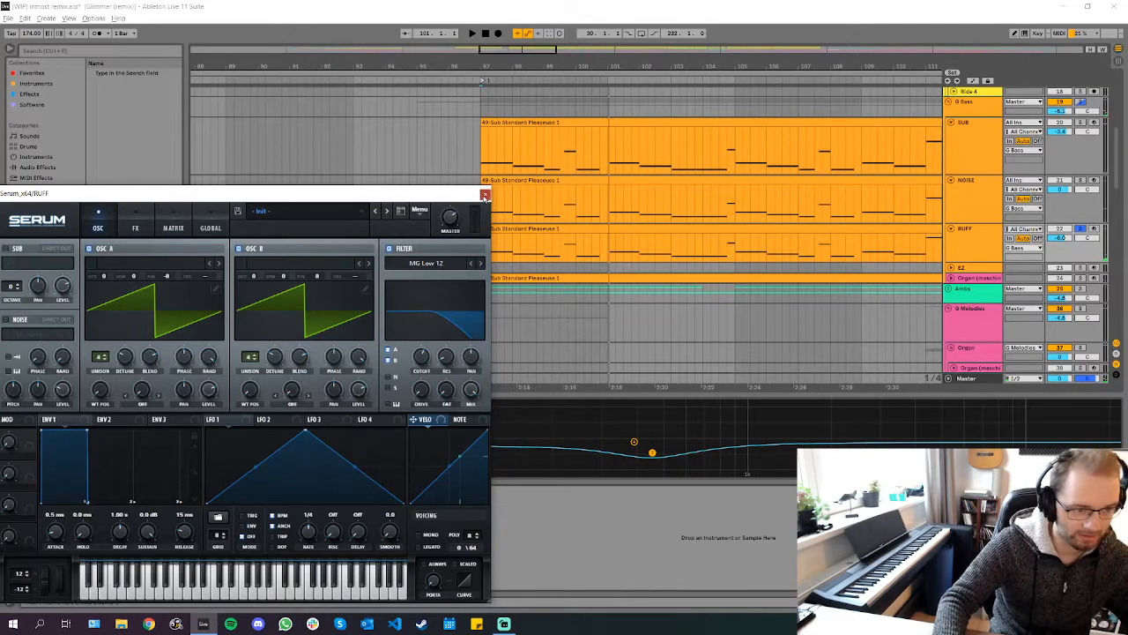
left_click(485, 194)
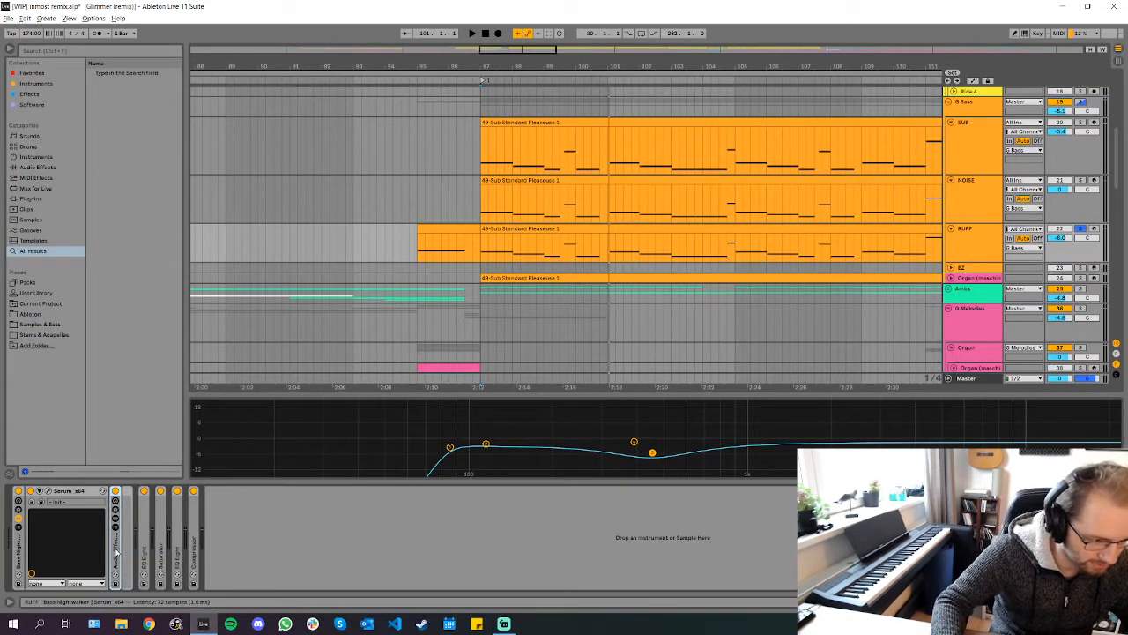
Unfold the RUFF track's Auto Saturator, first EQ Eight and reverb rack, and open the ValhallaRoom plug-in in the Rev chain
double_click(128, 552)
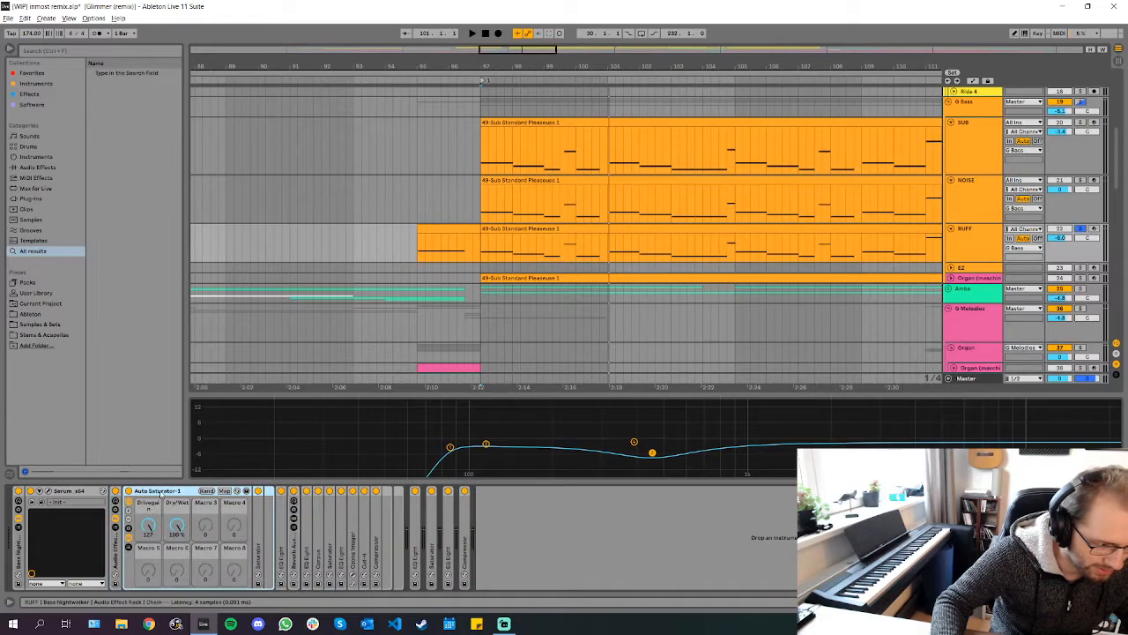
double_click(281, 568)
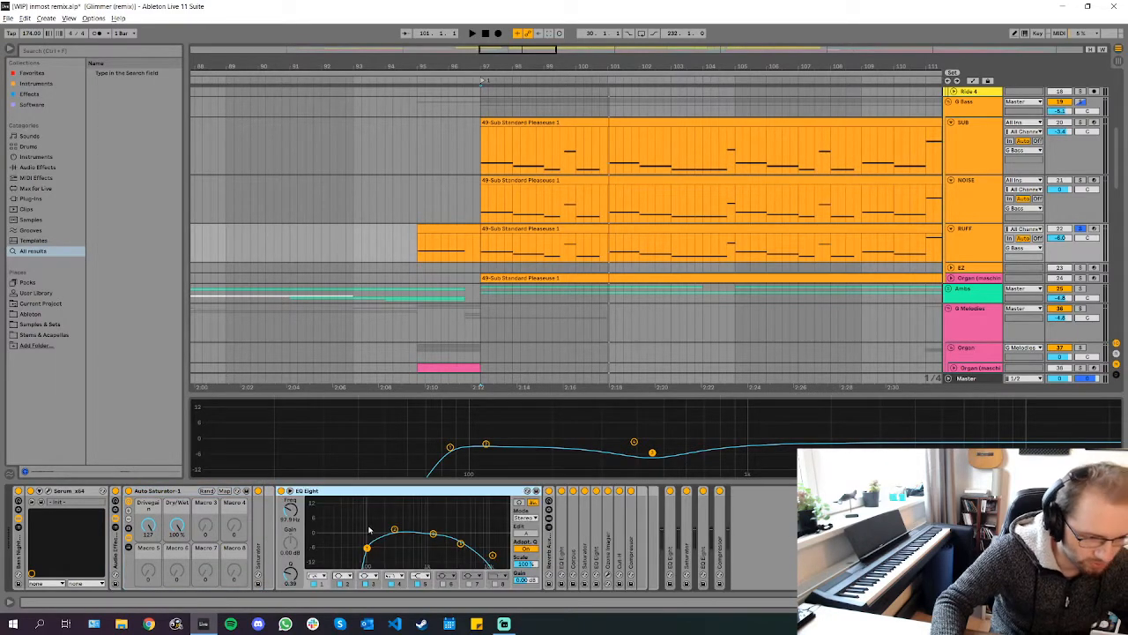
double_click(548, 558)
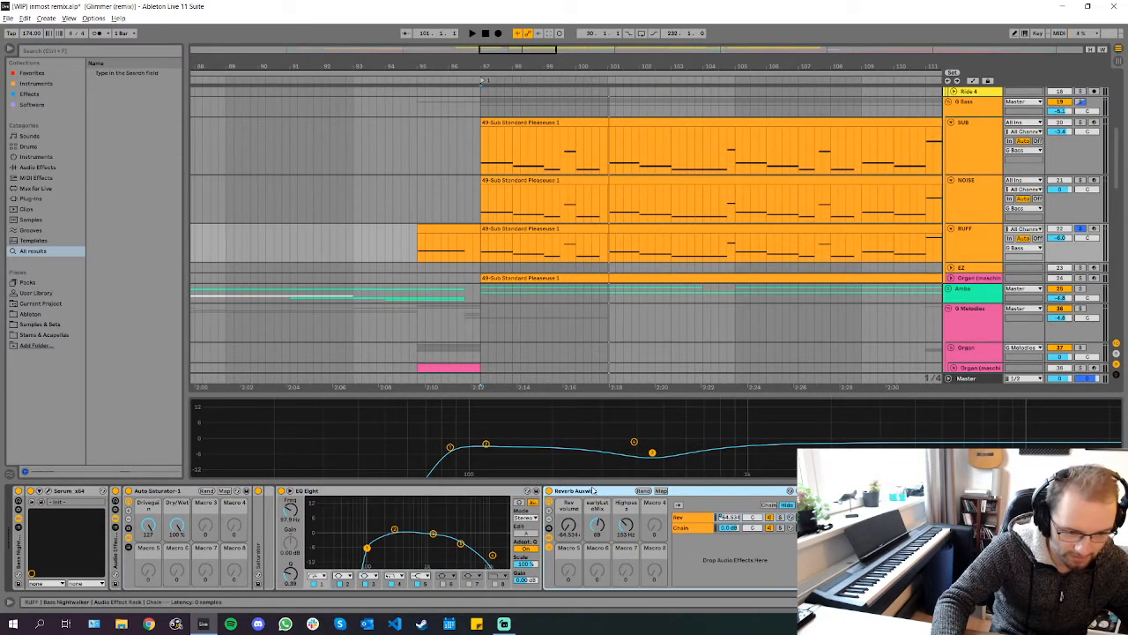
left_click(686, 527)
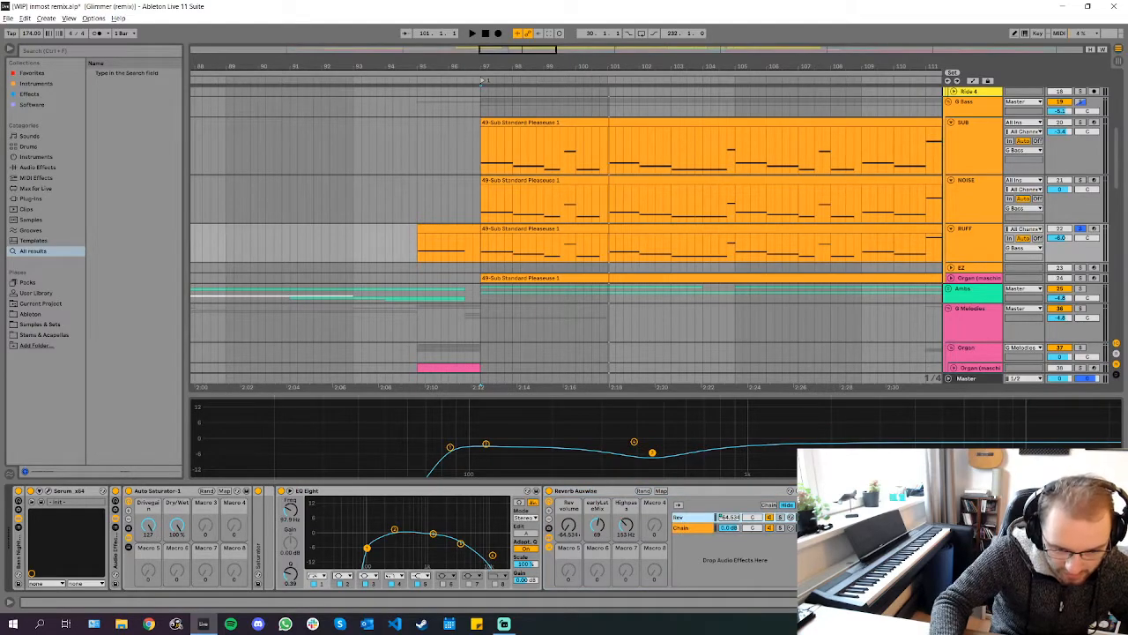
key("ctrl+alt+p")
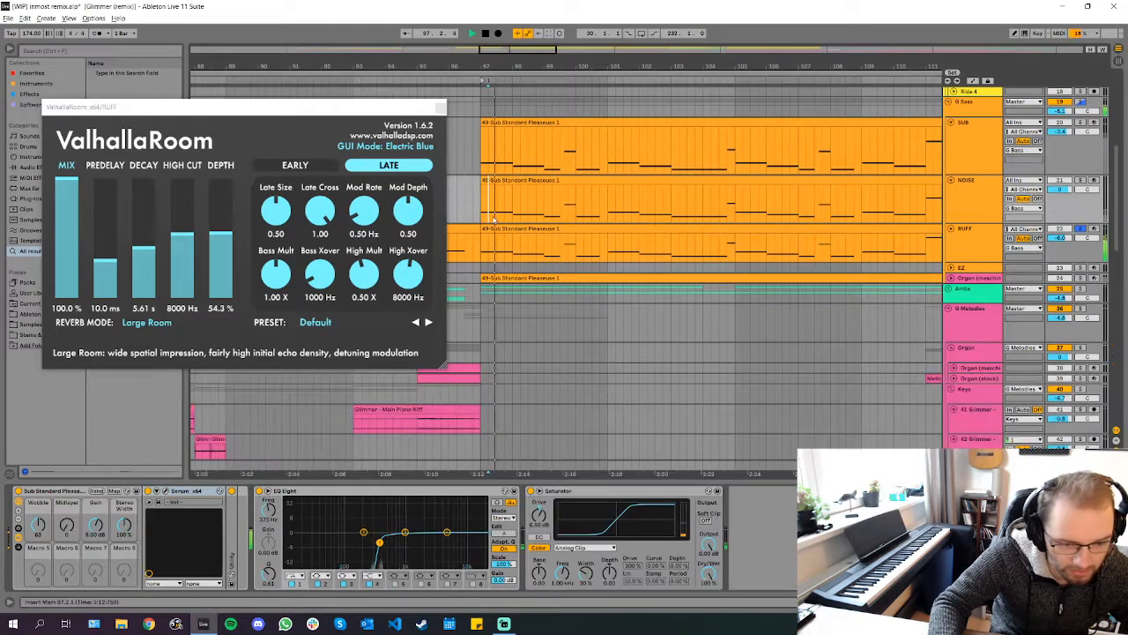
Set the insert marker near bar 97 on the NOISE track, show the automation lanes, and examine RUFF's automation across the arrangement
left_click(505, 212)
key("a")
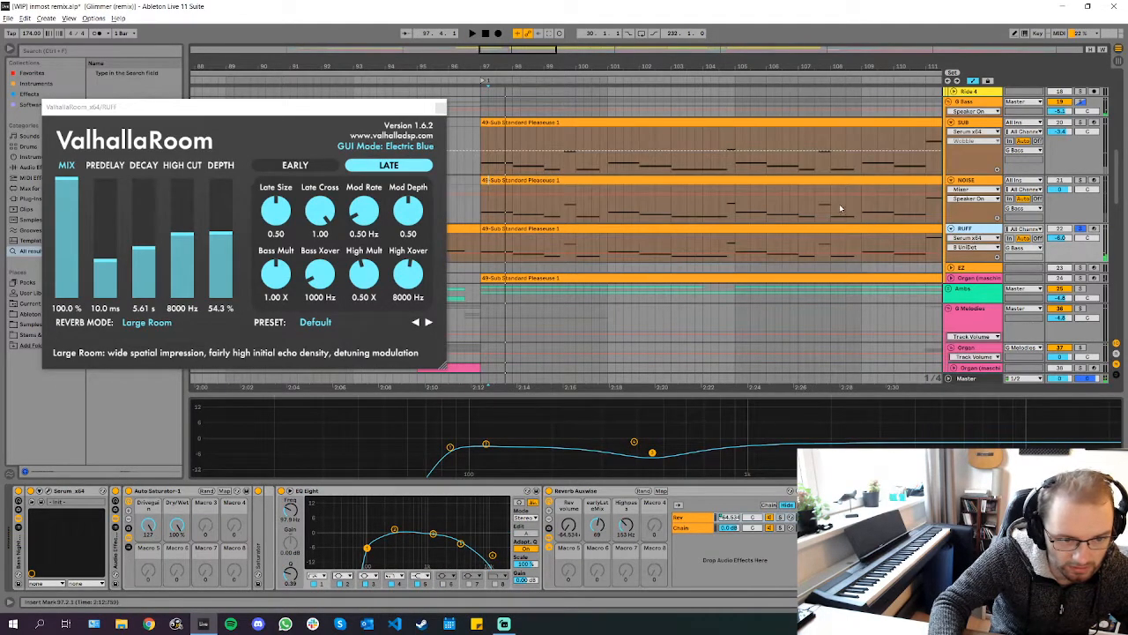
key("minus")
key("minus")
key("minus")
left_click(977, 239)
left_click(975, 260)
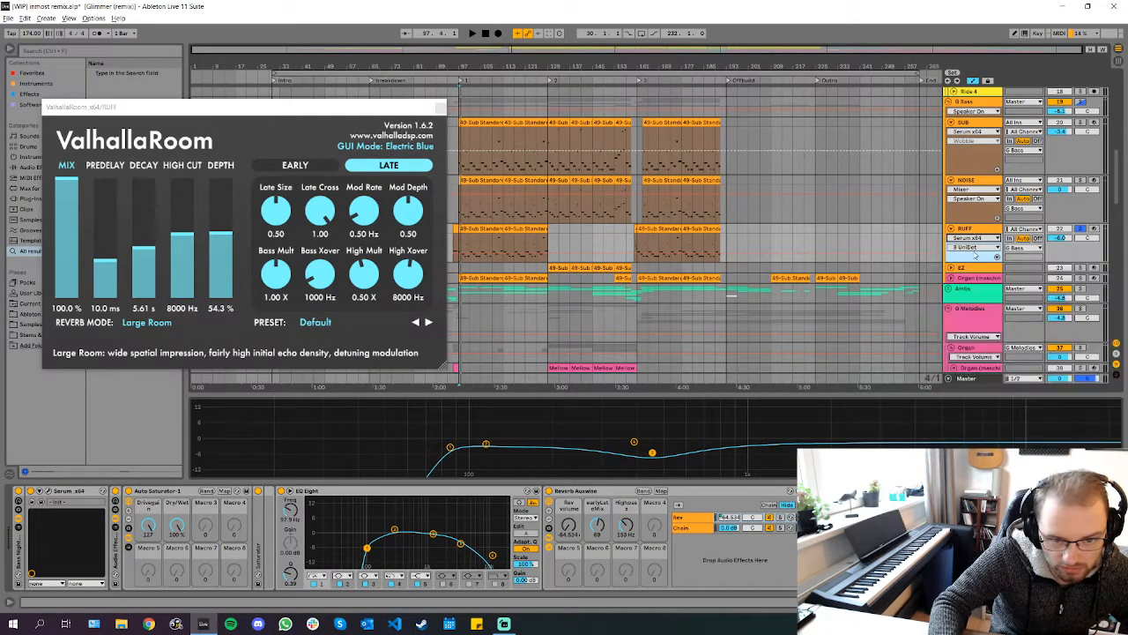
Play the RUFF bass with its reverb rack bypassed and re-enabled, and close the ValhallaRoom window
key("space")
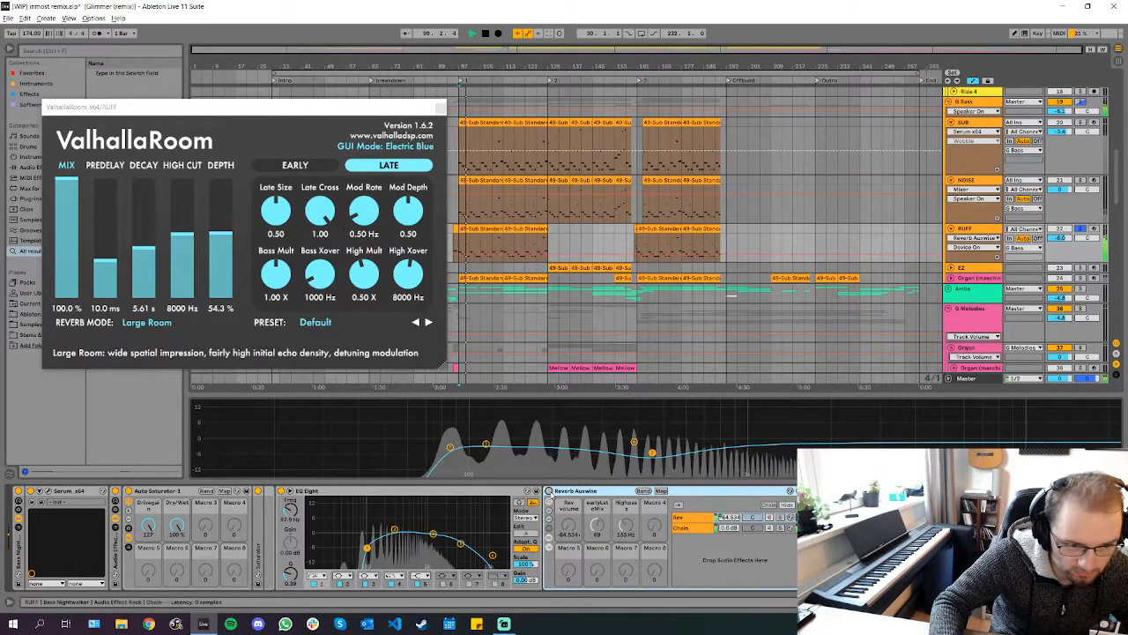
scroll(828, 275, "down", 2)
scroll(828, 276, "down", 10)
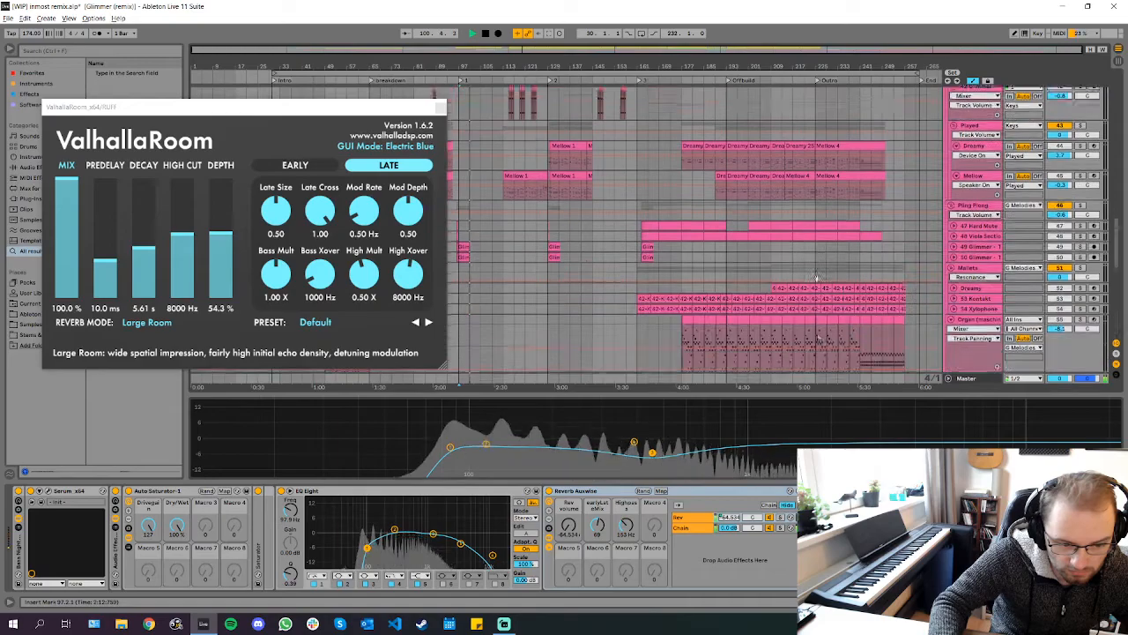
scroll(818, 280, "up", 10)
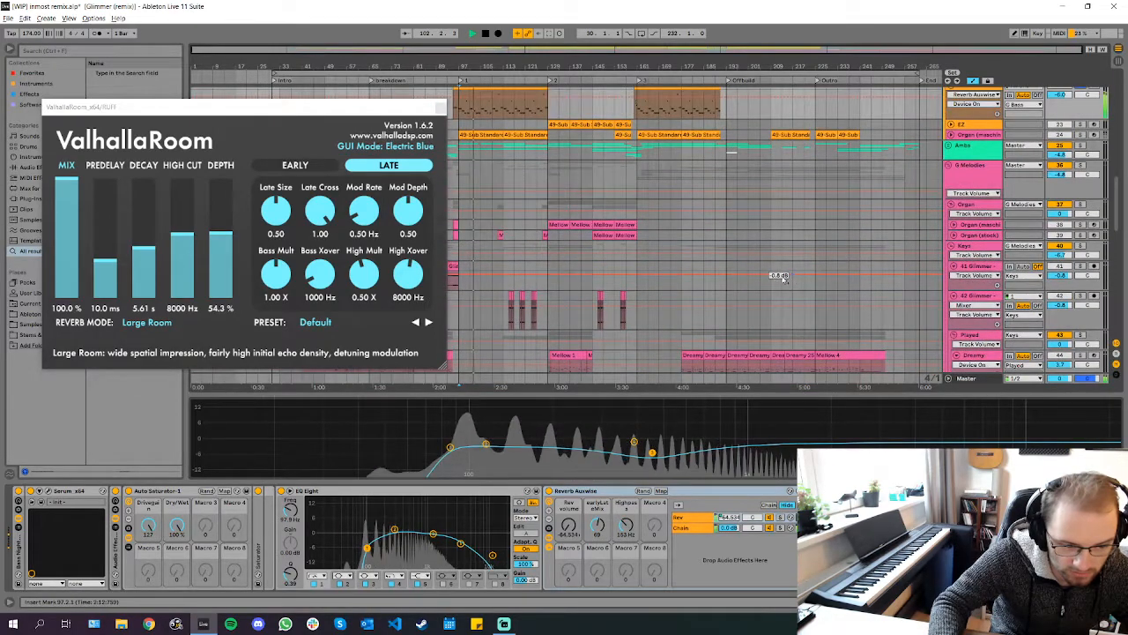
key("space")
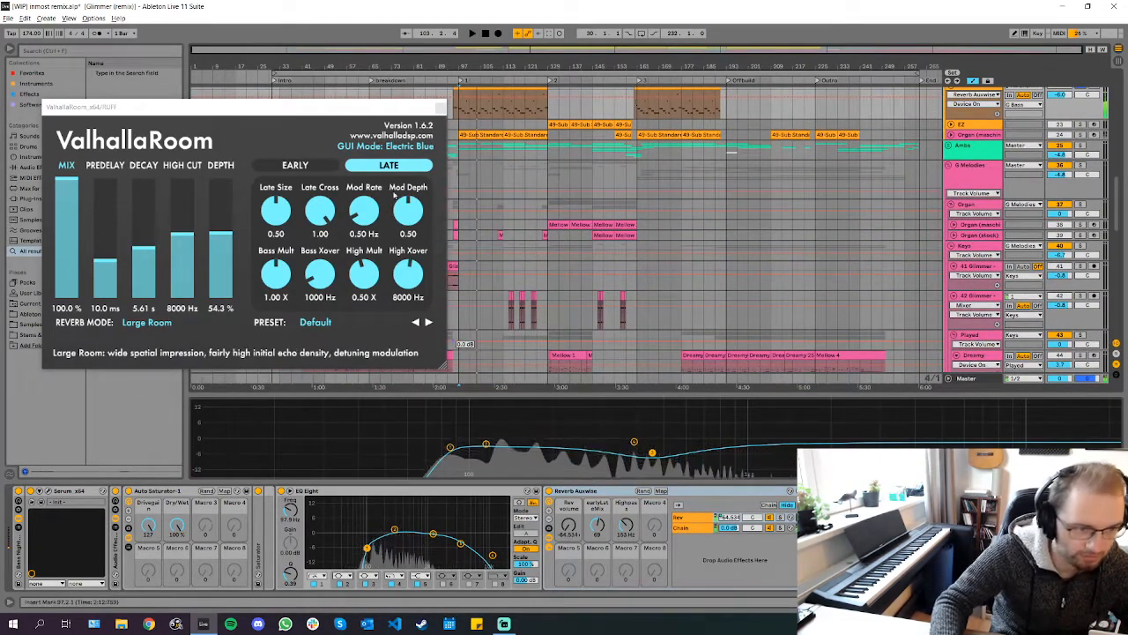
left_click(440, 108)
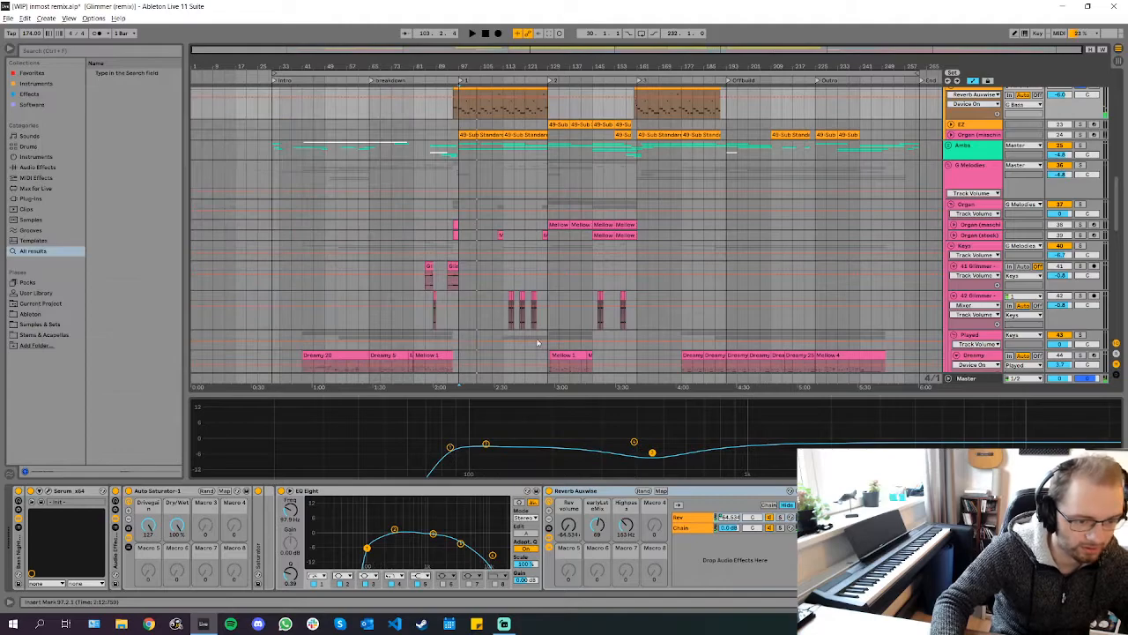
Fold the RUFF track's reverb rack and first EQ Eight, and return to the bass clips around bar 97
double_click(581, 492)
double_click(412, 491)
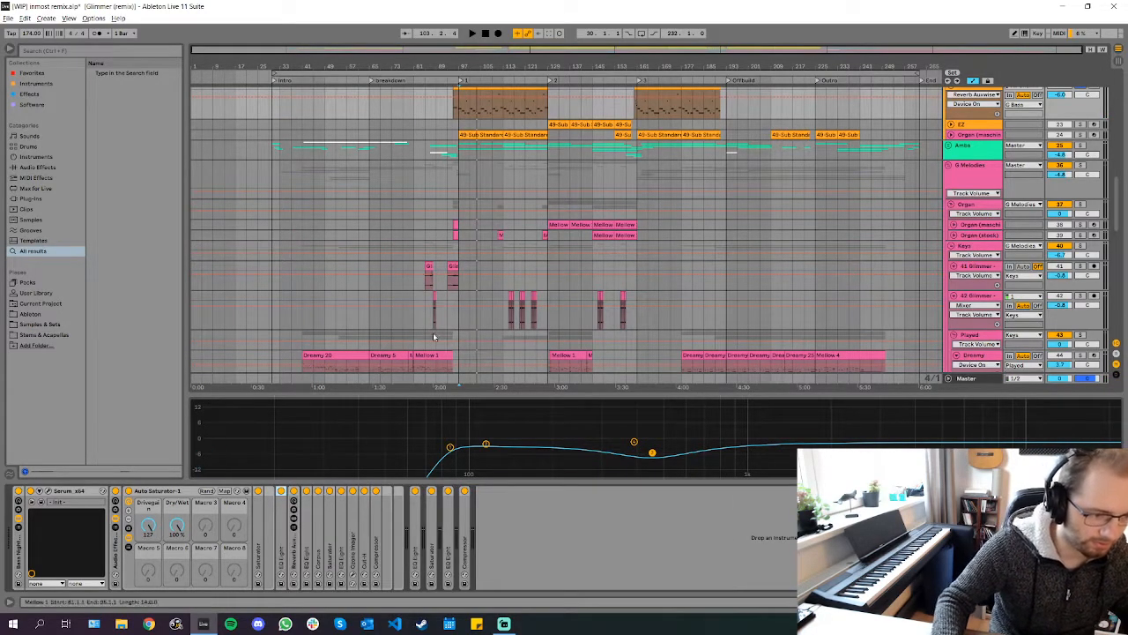
scroll(468, 217, "up", 5)
scroll(468, 218, "up", 2)
scroll(463, 286, "up", 5, "ctrl")
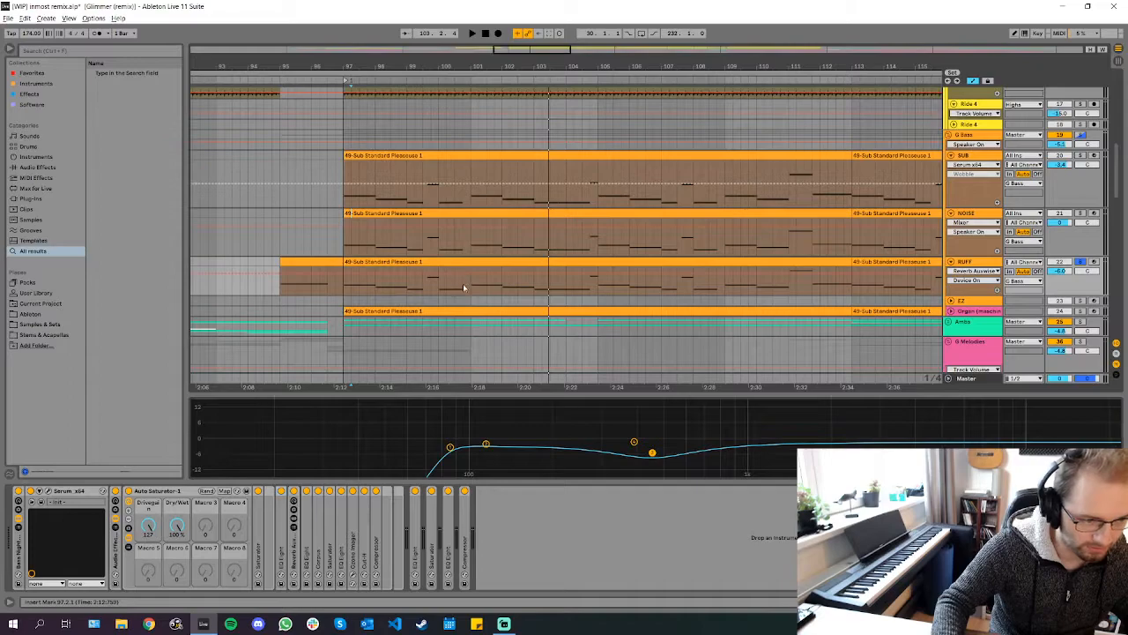
Unfold the EQ Eight after the reverb rack, compare it switched off and on during playback, and fold it
double_click(306, 542)
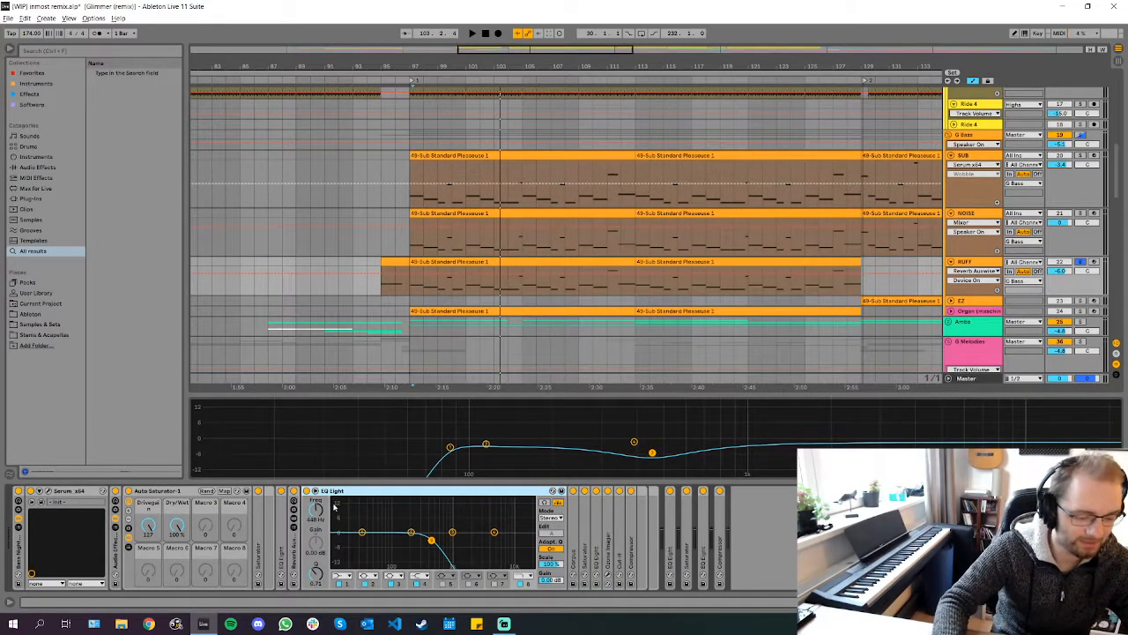
key("space")
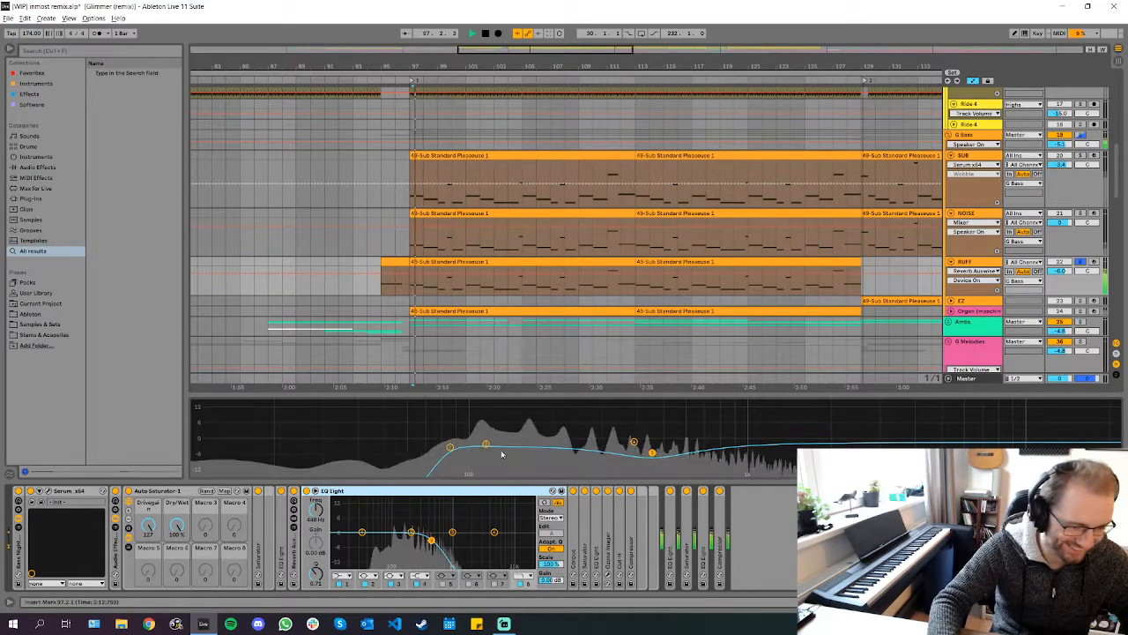
left_click(306, 491)
left_click(306, 491)
double_click(400, 491)
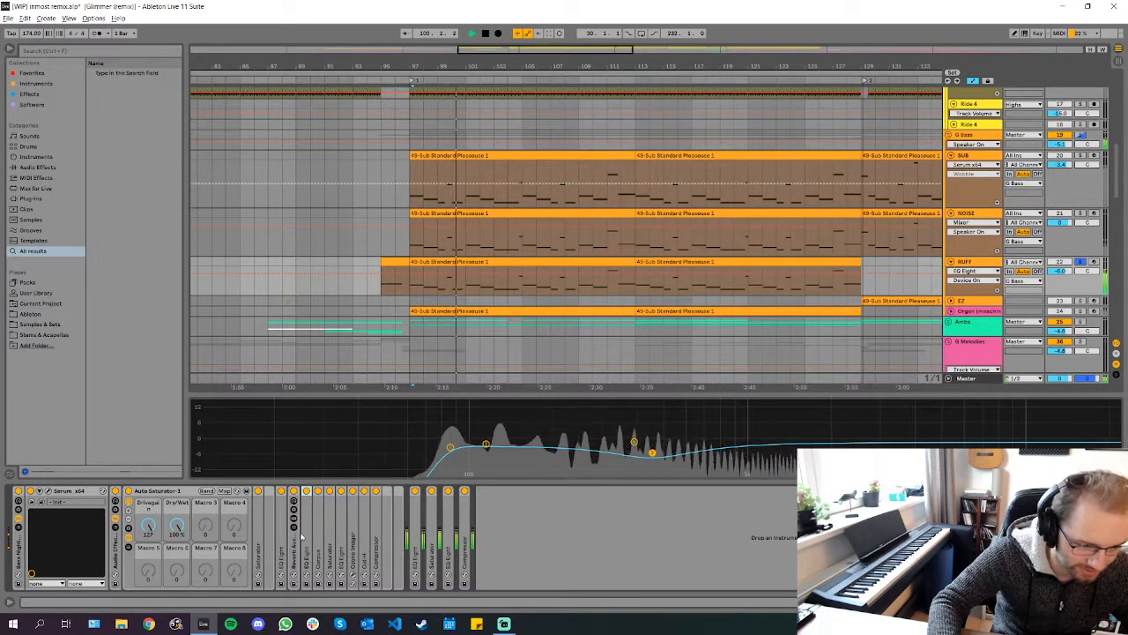
Unfold RUFF's Corpus, compare it switched off and on during playback, examine its settings, and fold it
double_click(319, 492)
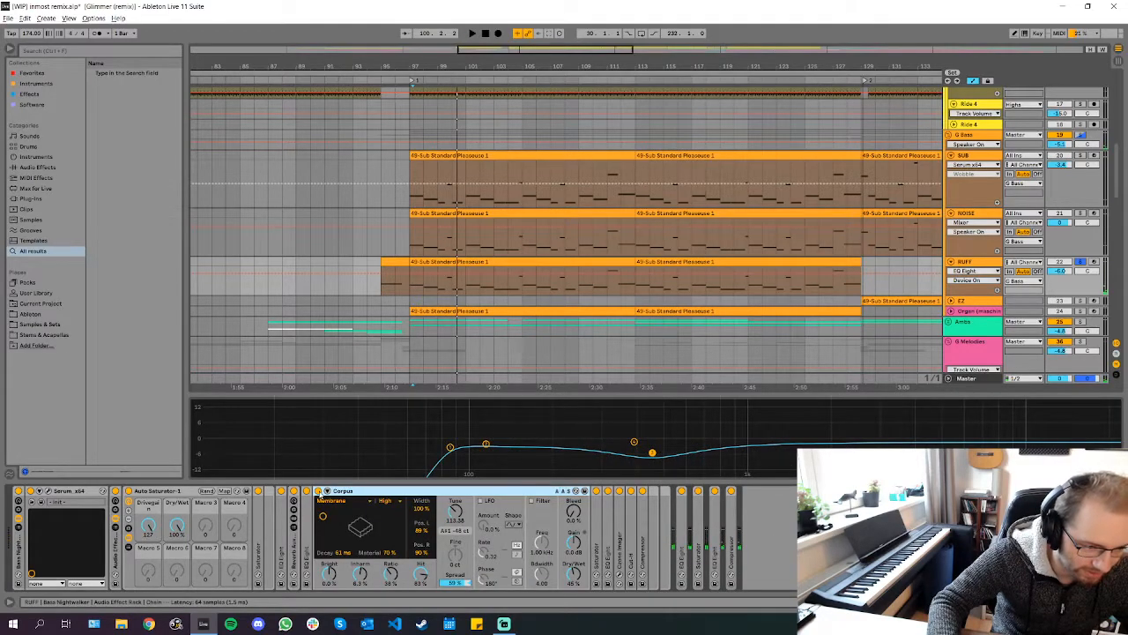
key("space")
left_click(319, 491)
left_click(319, 491)
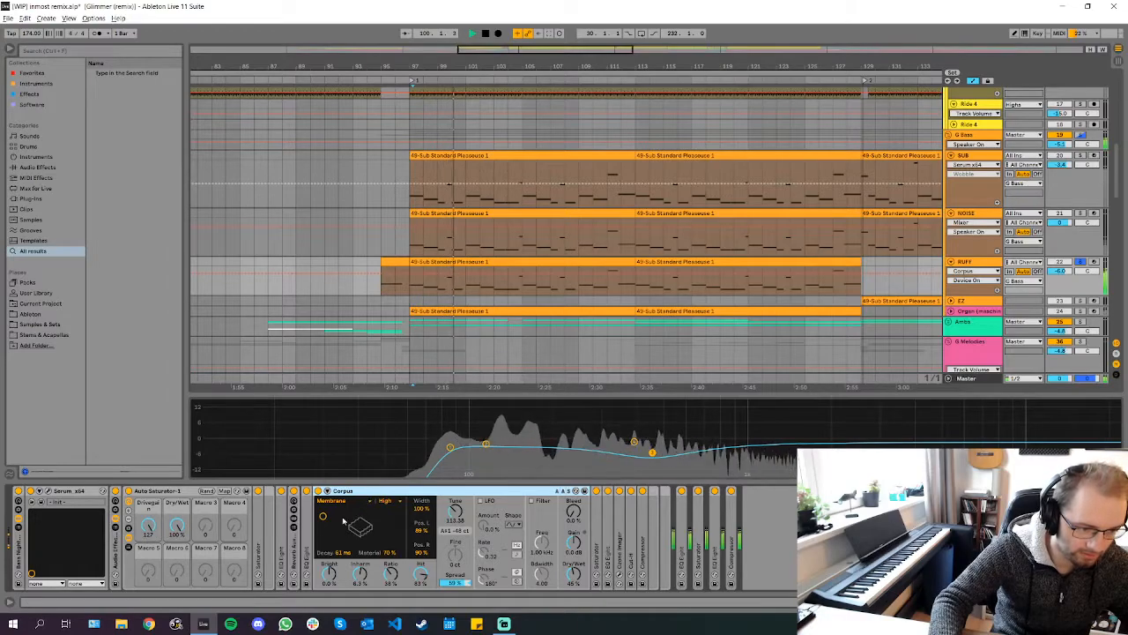
key("space")
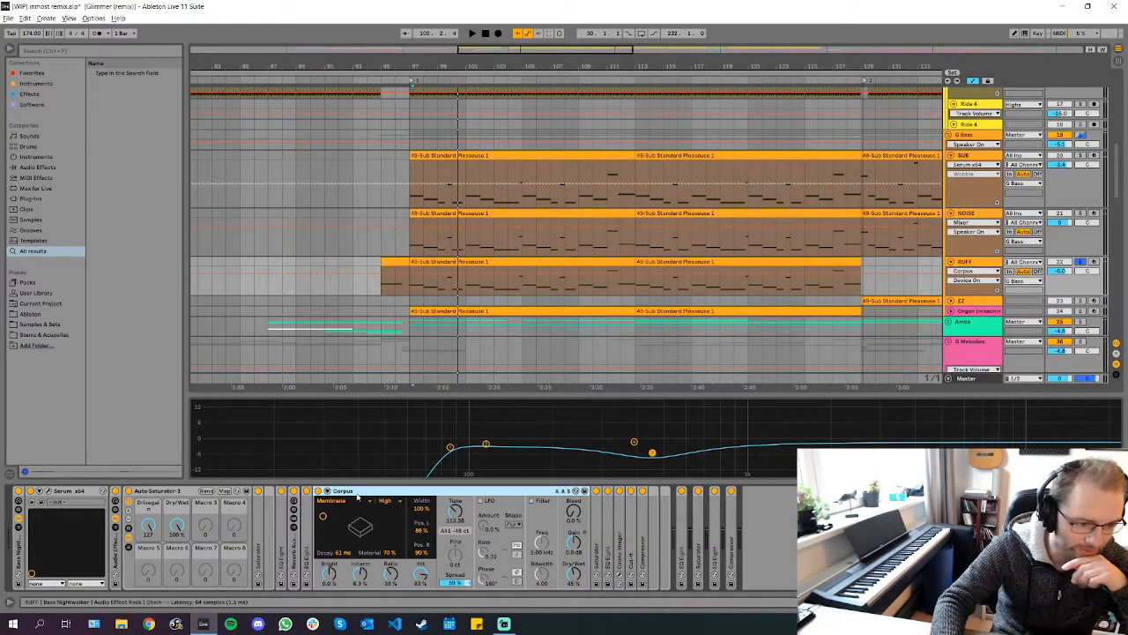
double_click(351, 493)
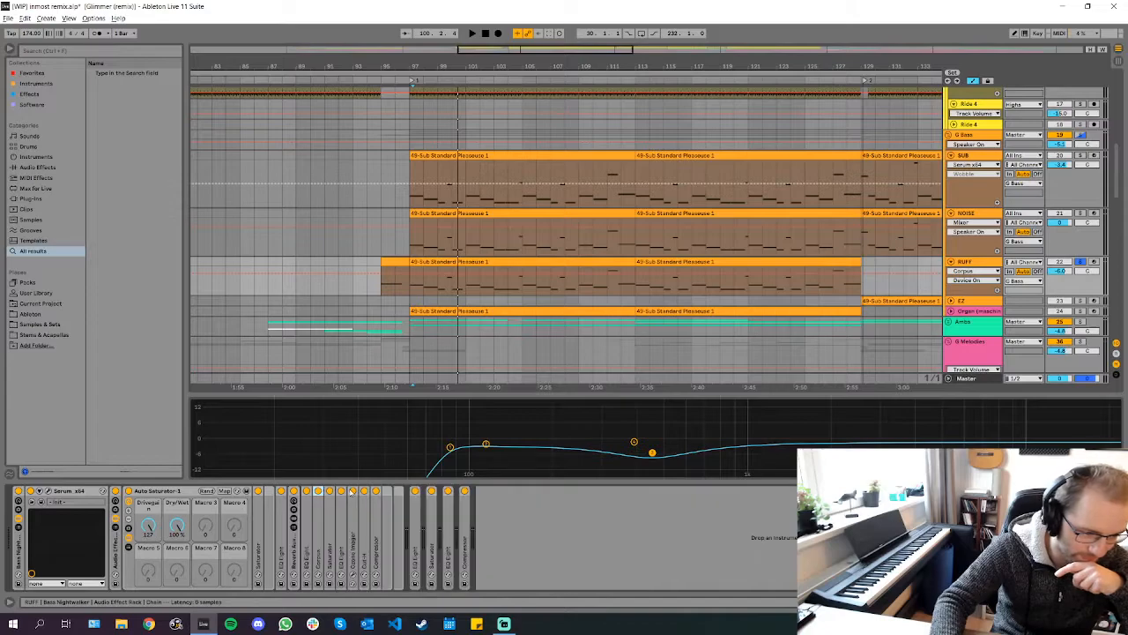
double_click(318, 527)
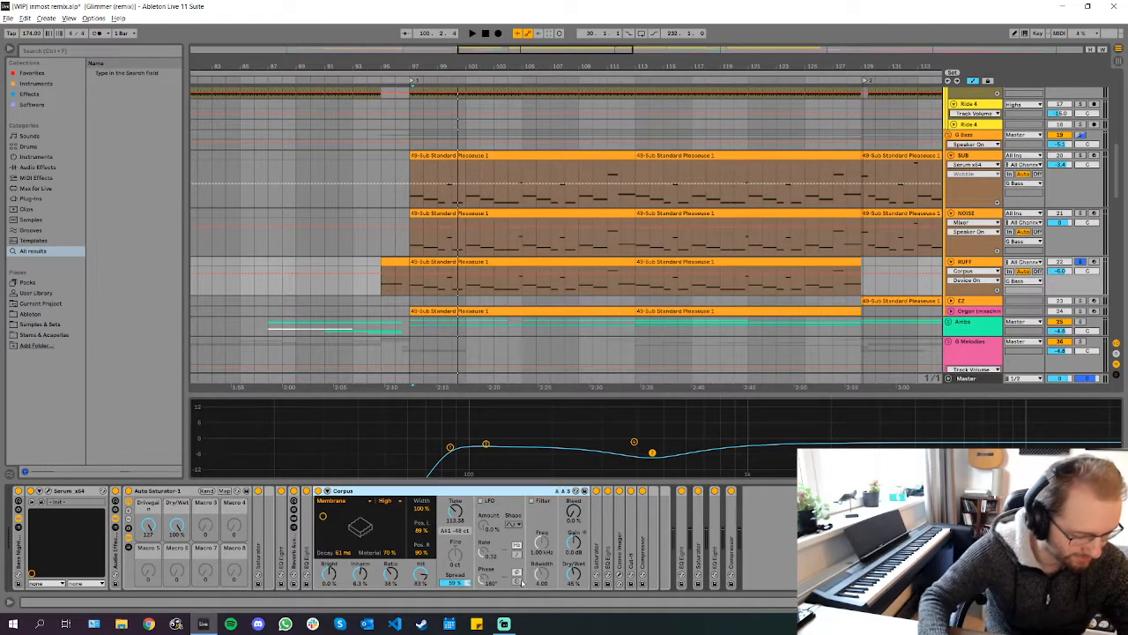
mouse_move(504, 623)
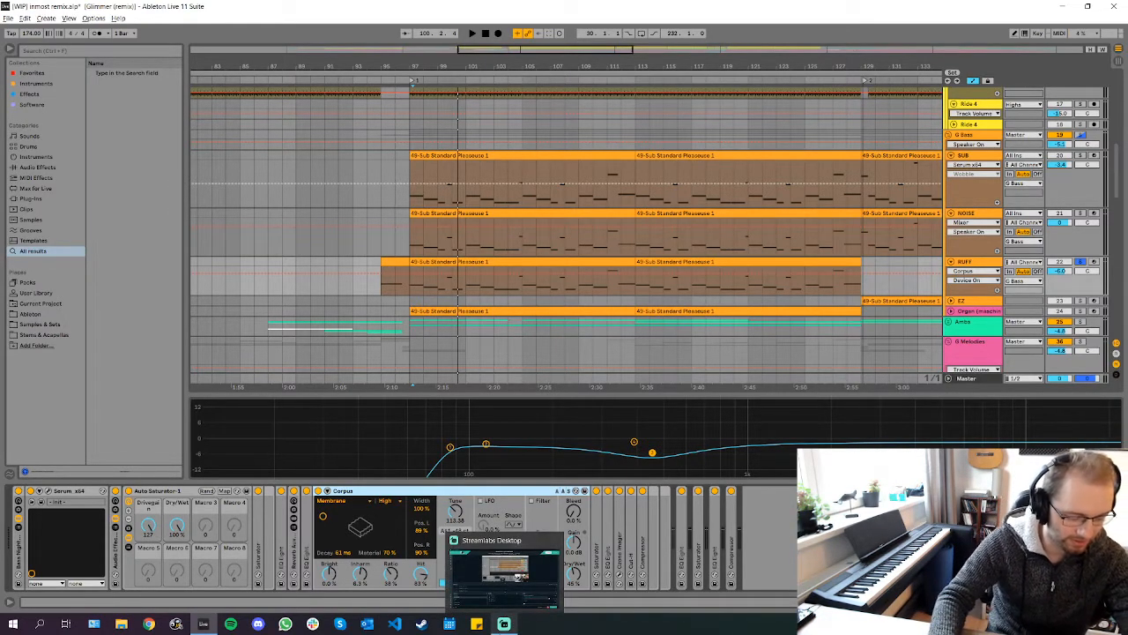
double_click(342, 491)
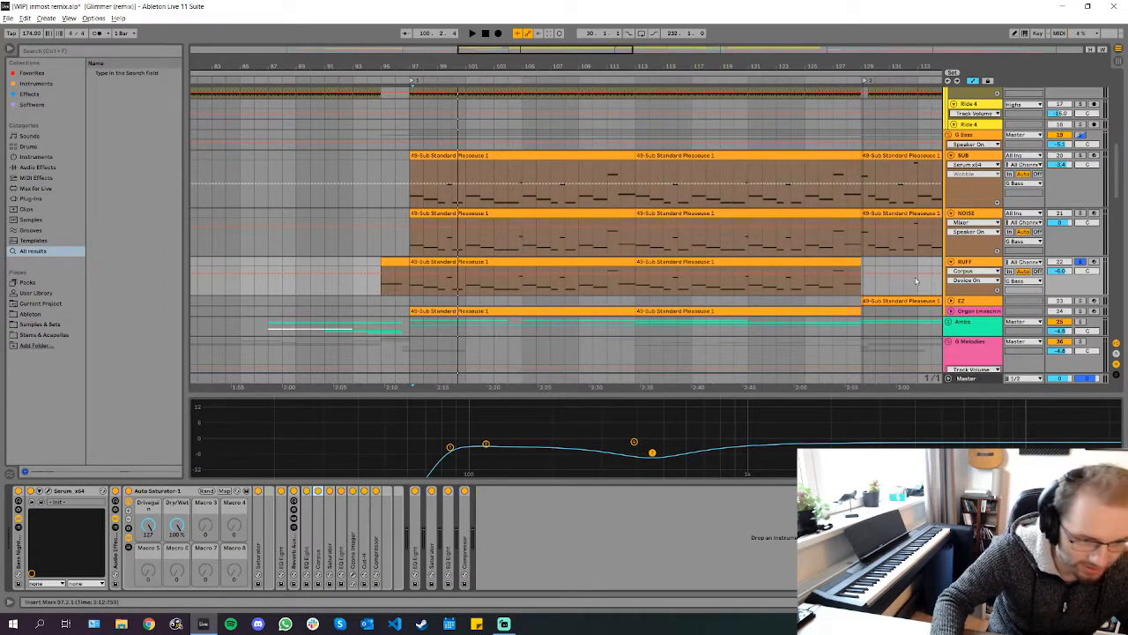
Play the RUFF bass while examining the Saturator and EQ Eight after Corpus, folding each one again
key("space")
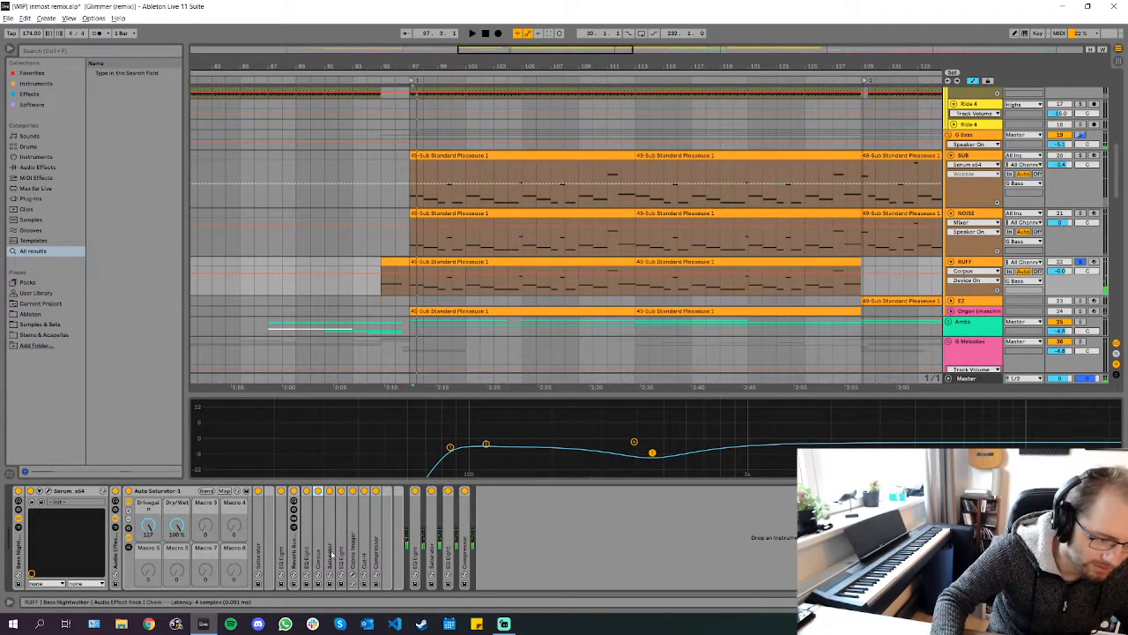
double_click(331, 553)
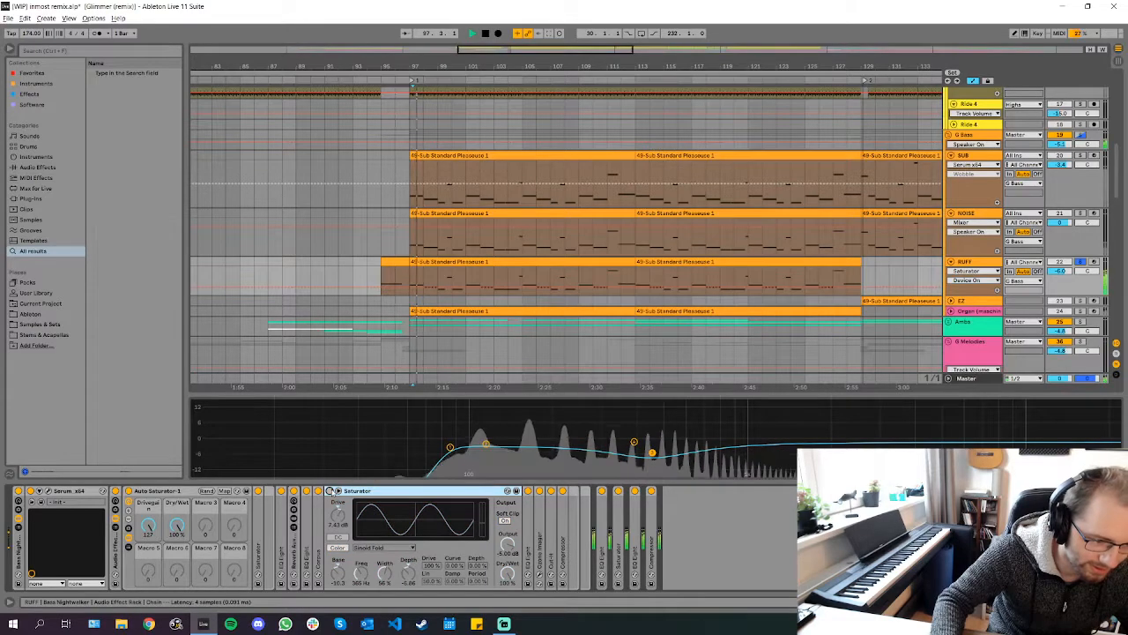
double_click(374, 491)
double_click(349, 529)
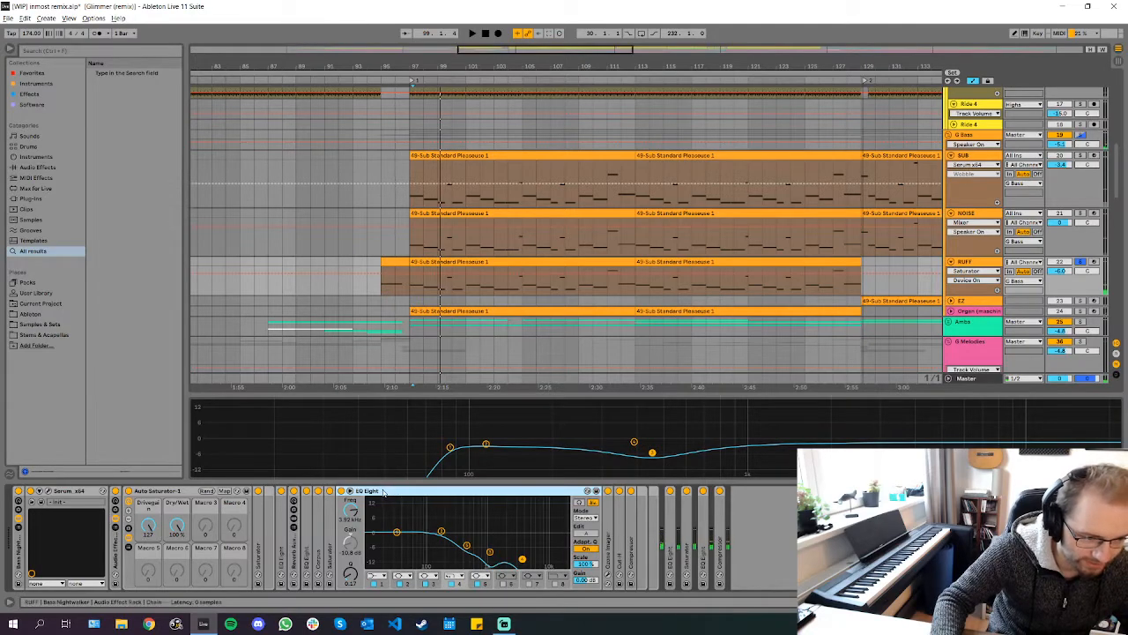
double_click(376, 491)
Open RUFF's Ozone Imager to examine its width settings, close its window, and fold the device
double_click(353, 526)
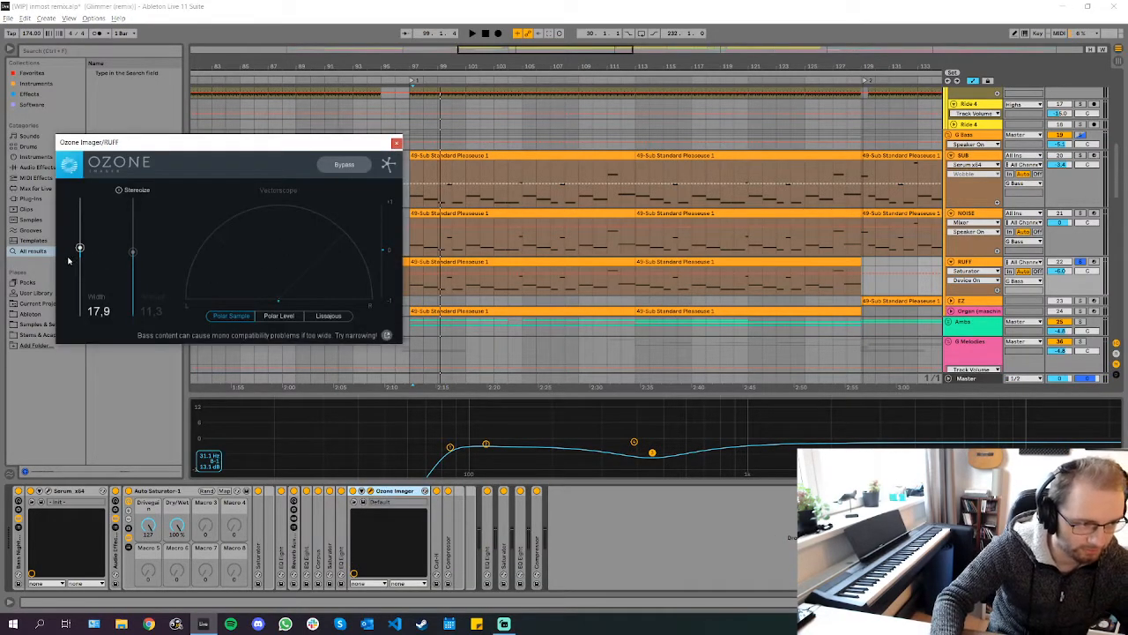
left_click(396, 143)
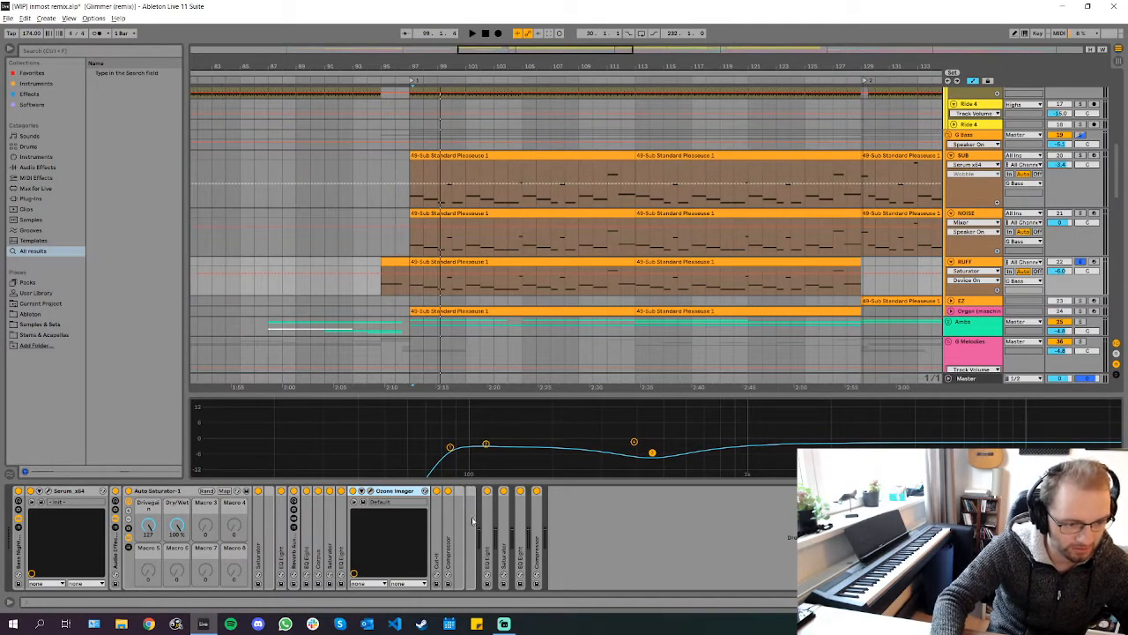
double_click(399, 491)
Unfold RUFF's Cut-H filter and play the bass from bar 97 while viewing the RUFF clips across the whole arrangement
double_click(371, 536)
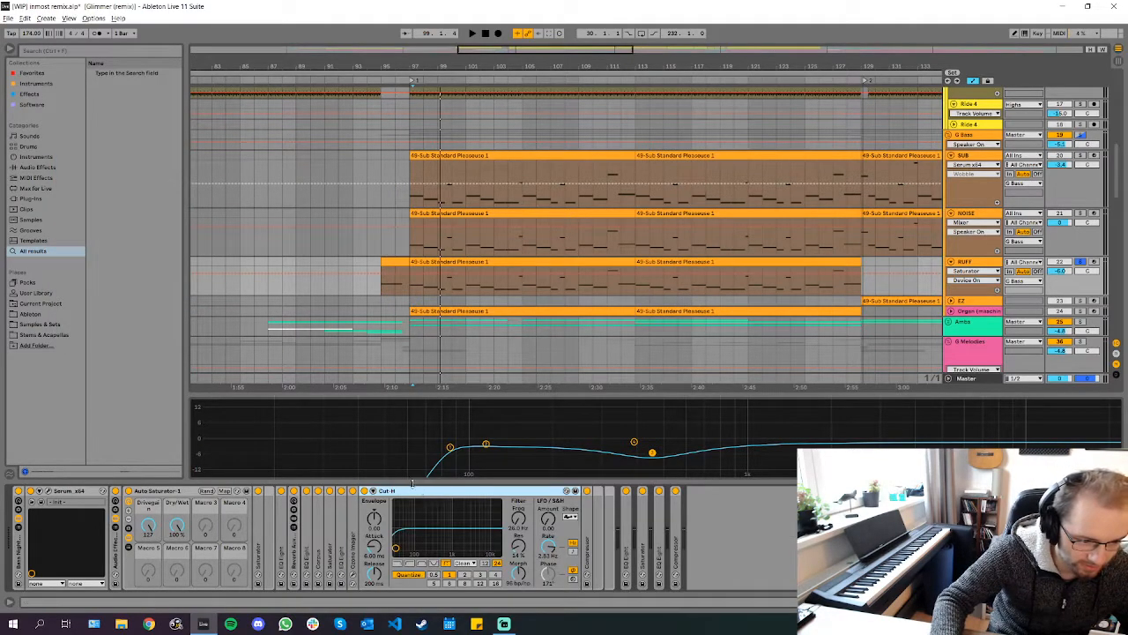
key("space")
key("space")
scroll(555, 290, "down", 5)
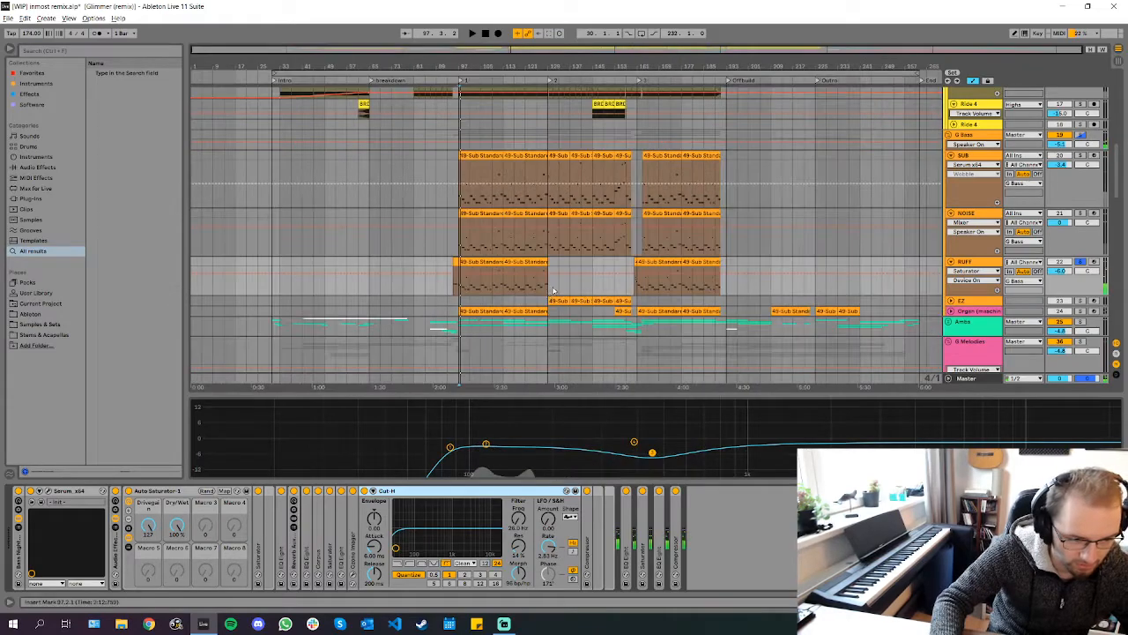
key("space")
scroll(509, 272, "up", 5)
scroll(547, 272, "down", 5)
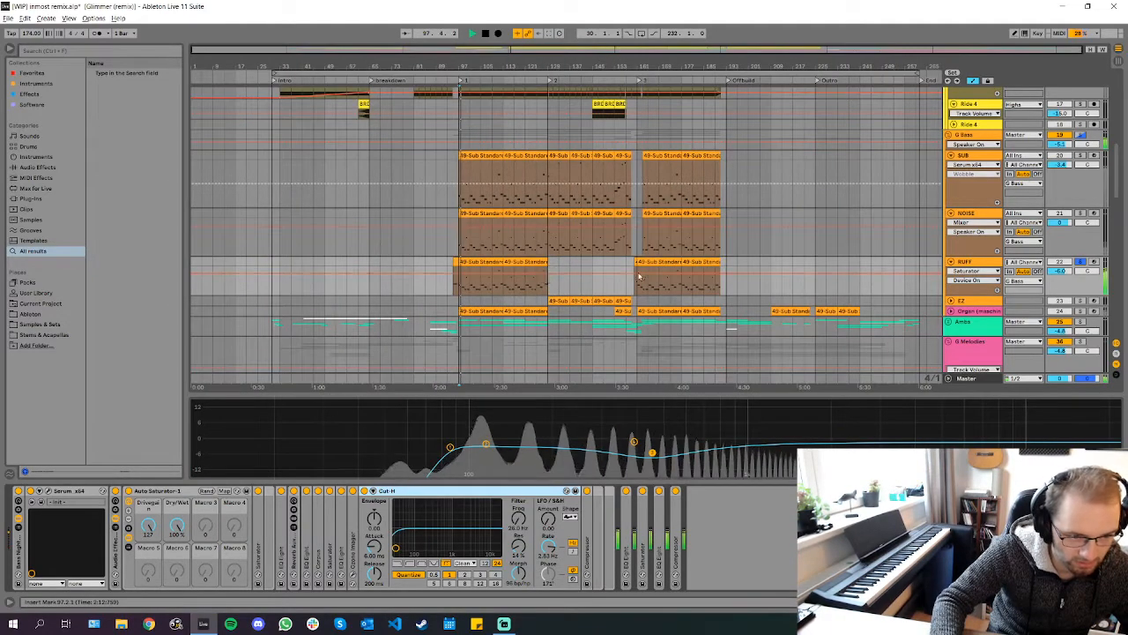
Play the RUFF clips in the third section up to the one starting at bar 177, and fold the Cut-H filter
left_click(652, 264)
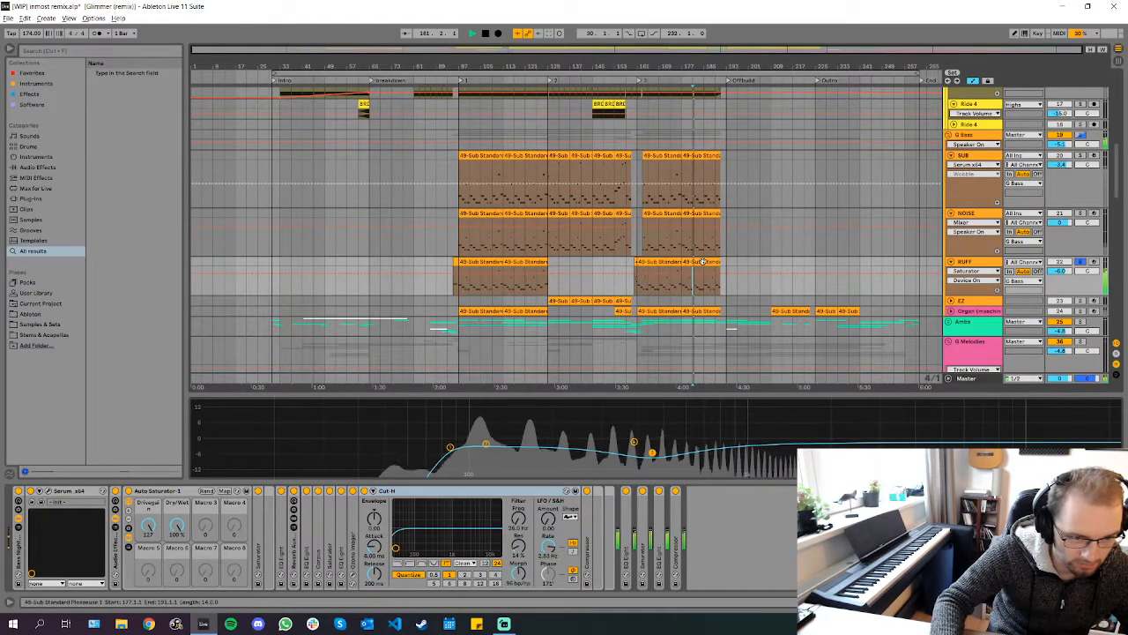
left_click(684, 263)
key("space")
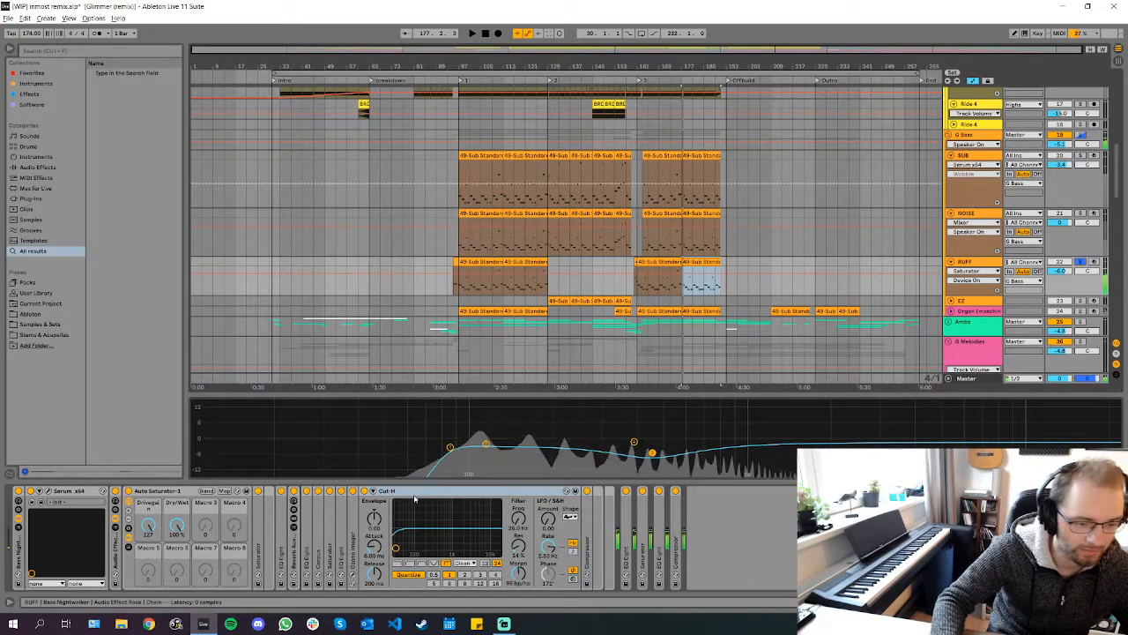
key("a")
key("a")
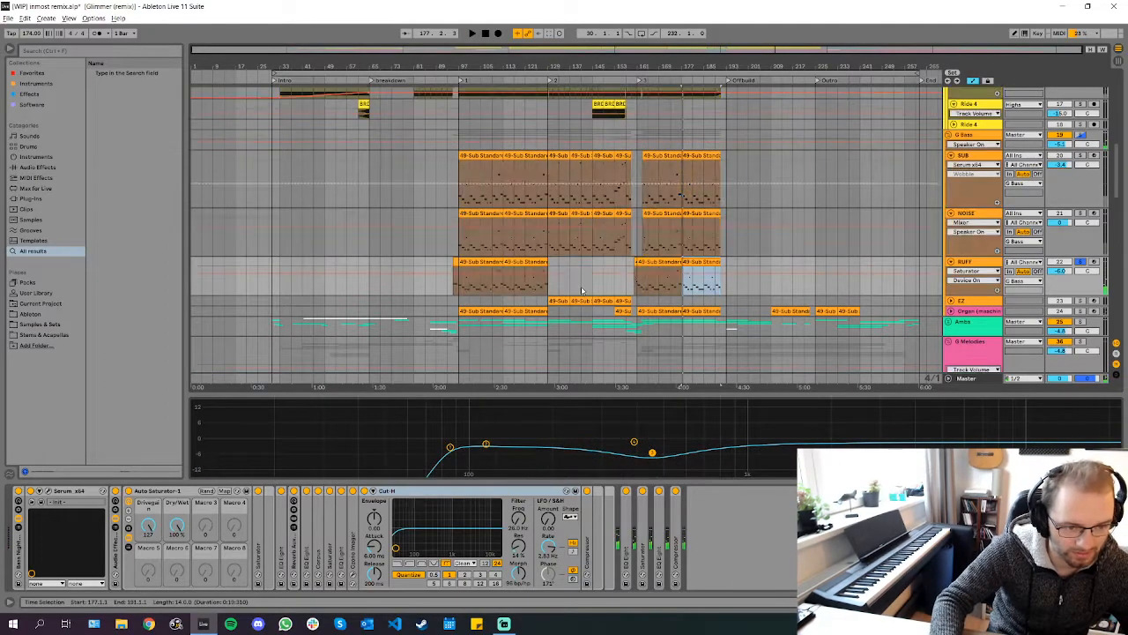
double_click(392, 491)
Unfold the Compressor after Cut-H, examine it during a short playback, and fold it
double_click(378, 547)
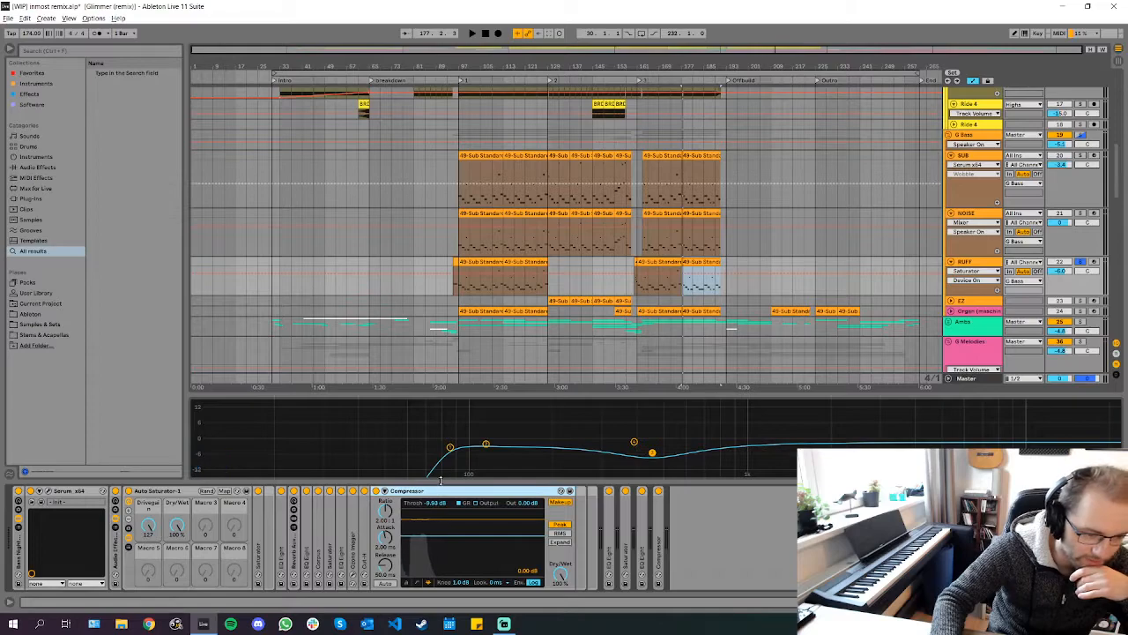
key("space")
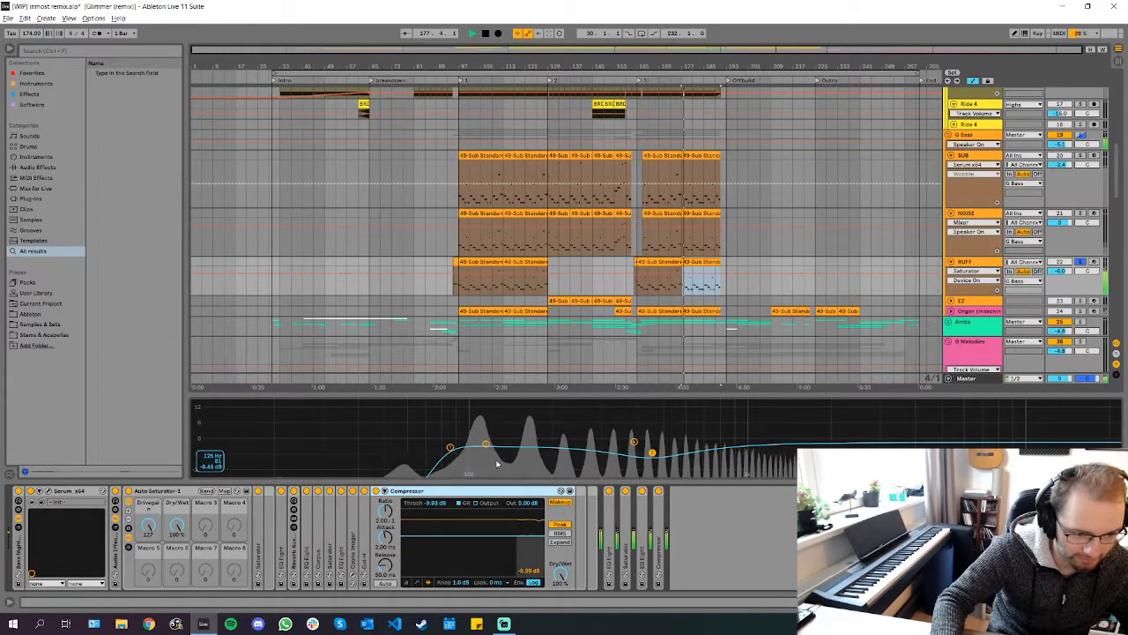
key("space")
double_click(446, 490)
Unfold the EQ Eight, Saturator and second EQ Eight after RUFF's main rack, and fold the first two again
double_click(407, 537)
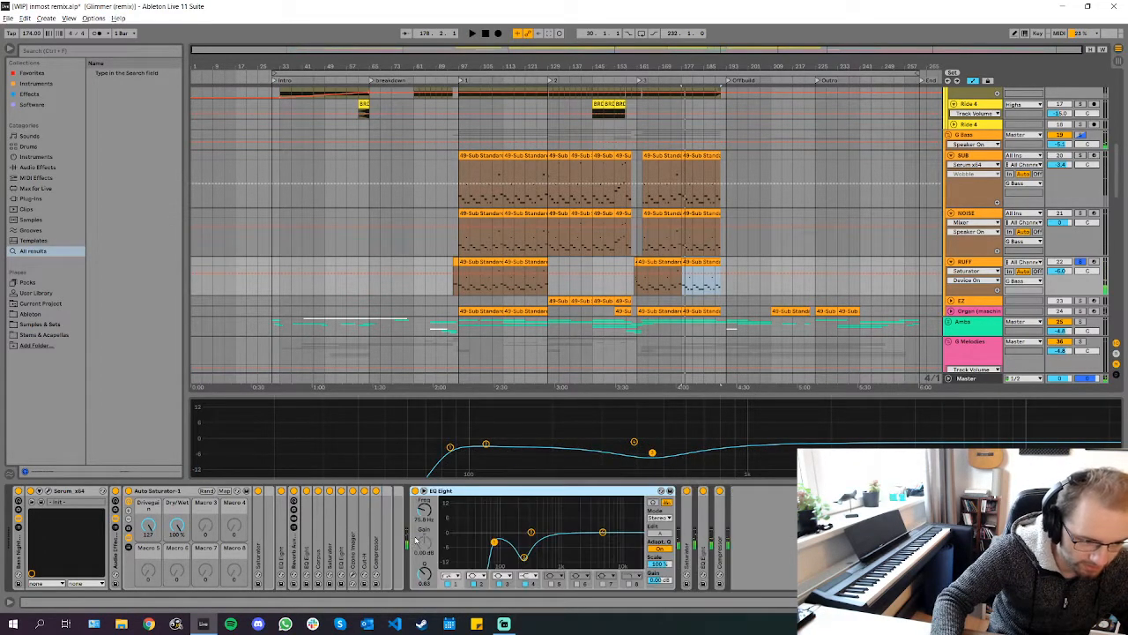
double_click(685, 545)
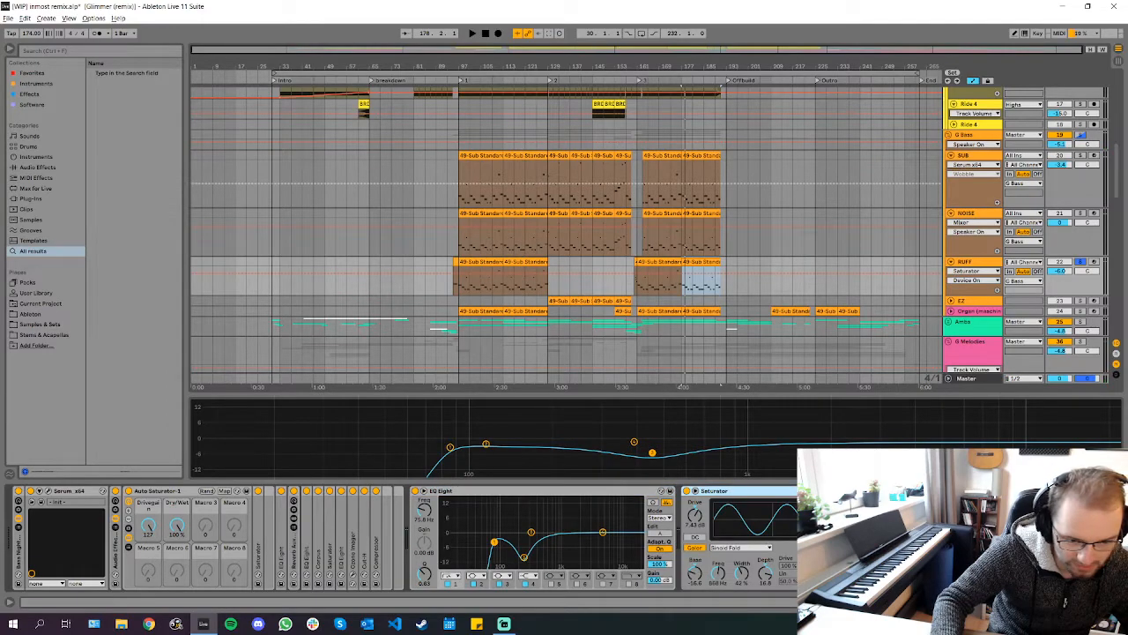
double_click(891, 541)
double_click(522, 494)
double_click(460, 492)
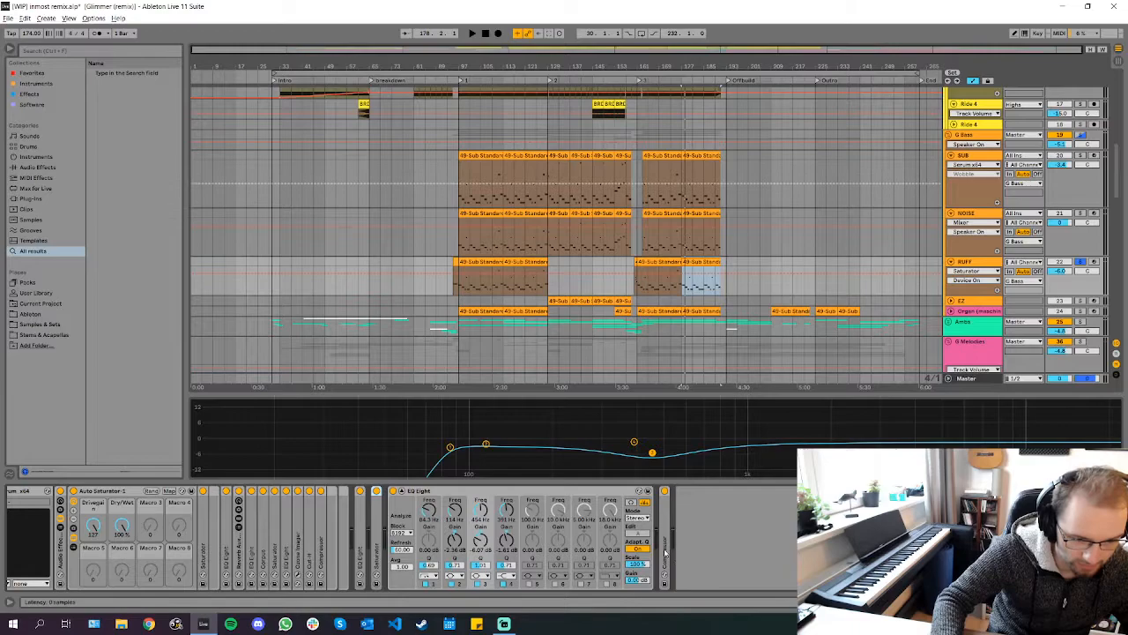
Examine the sidechained Compressor at the end of RUFF's chain during playback, and fold it with the EQ Eight before it
double_click(665, 552)
key("space")
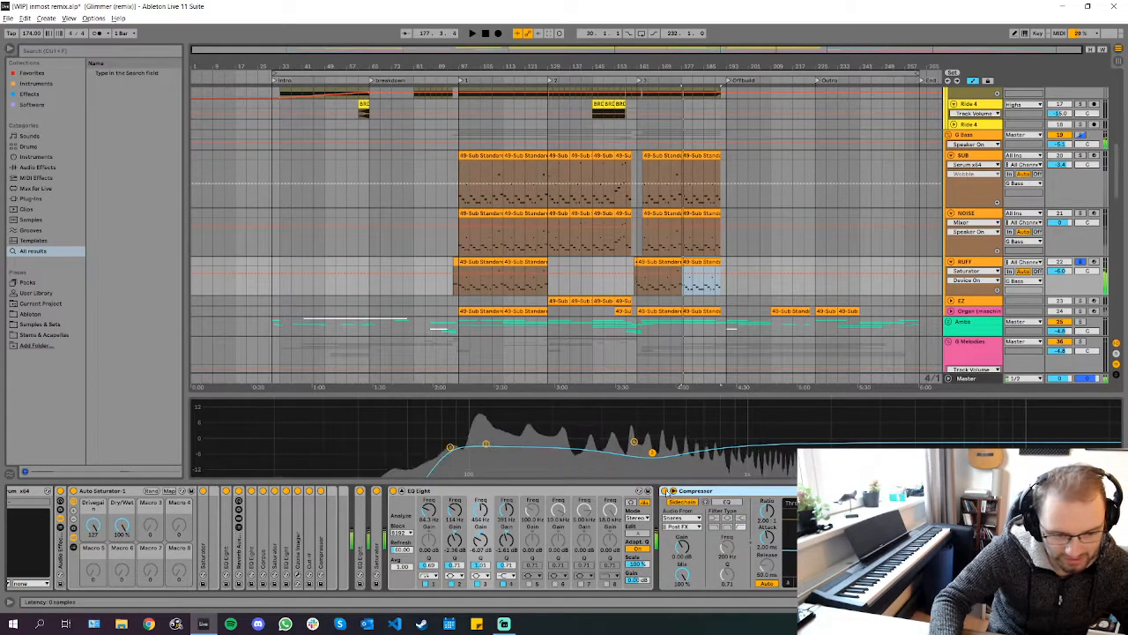
double_click(421, 491)
double_click(468, 493)
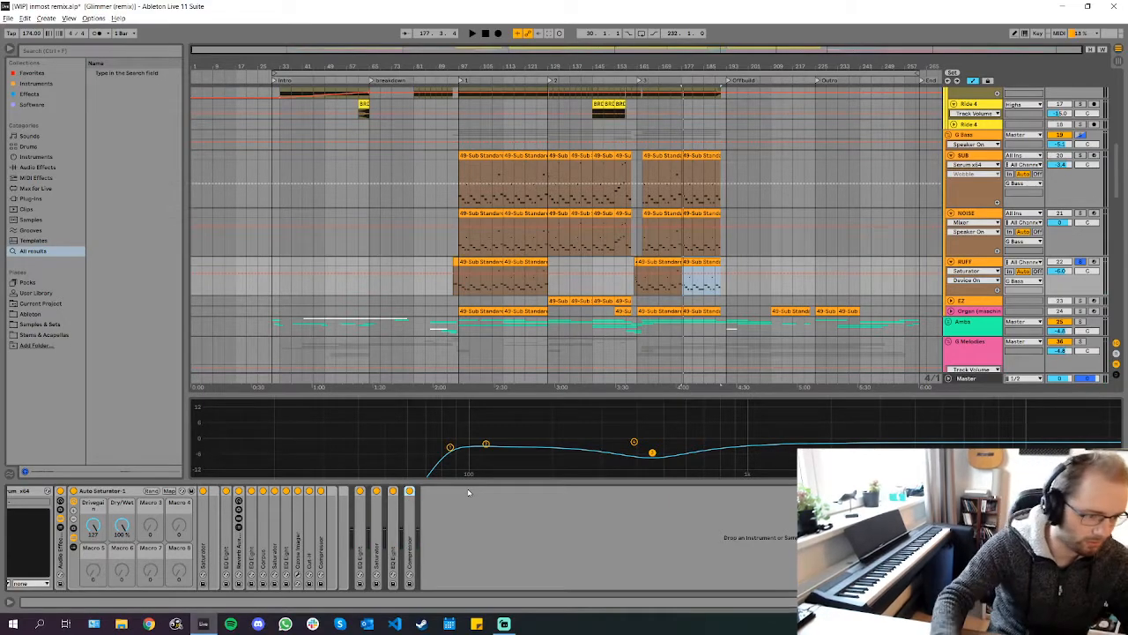
Hide the automation lanes and fold the SUB, NOISE and RUFF tracks
key("ctrl+a")
left_click(407, 178)
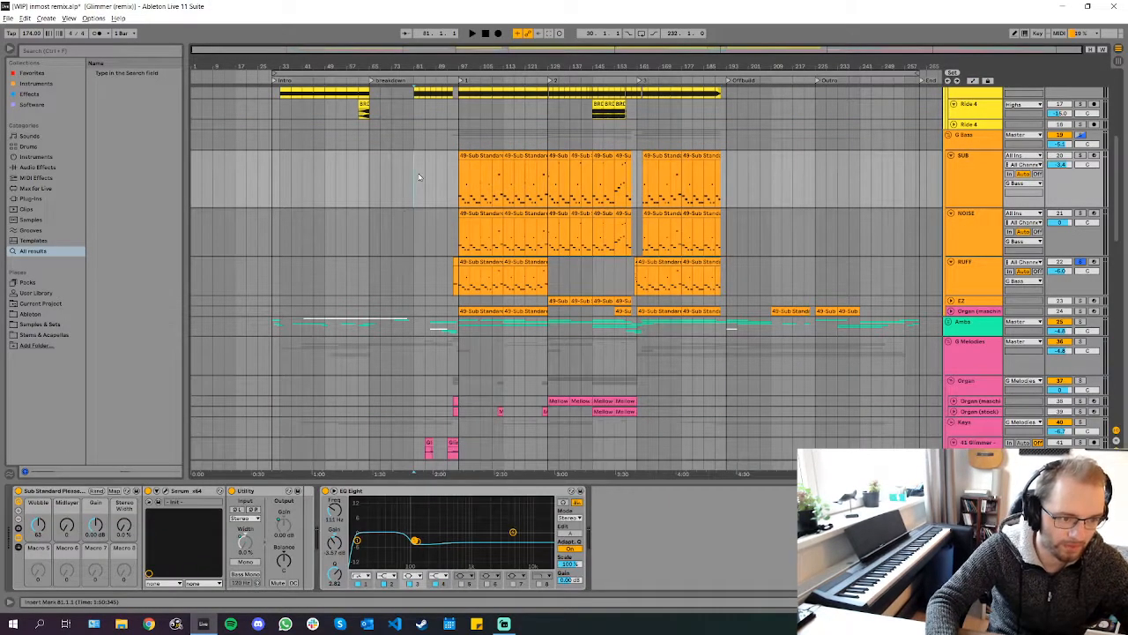
scroll(408, 179, "down", 3)
left_click(410, 192)
scroll(410, 194, "down", 3)
left_click(409, 212)
scroll(410, 208, "down", 3)
left_click(417, 162)
key("u")
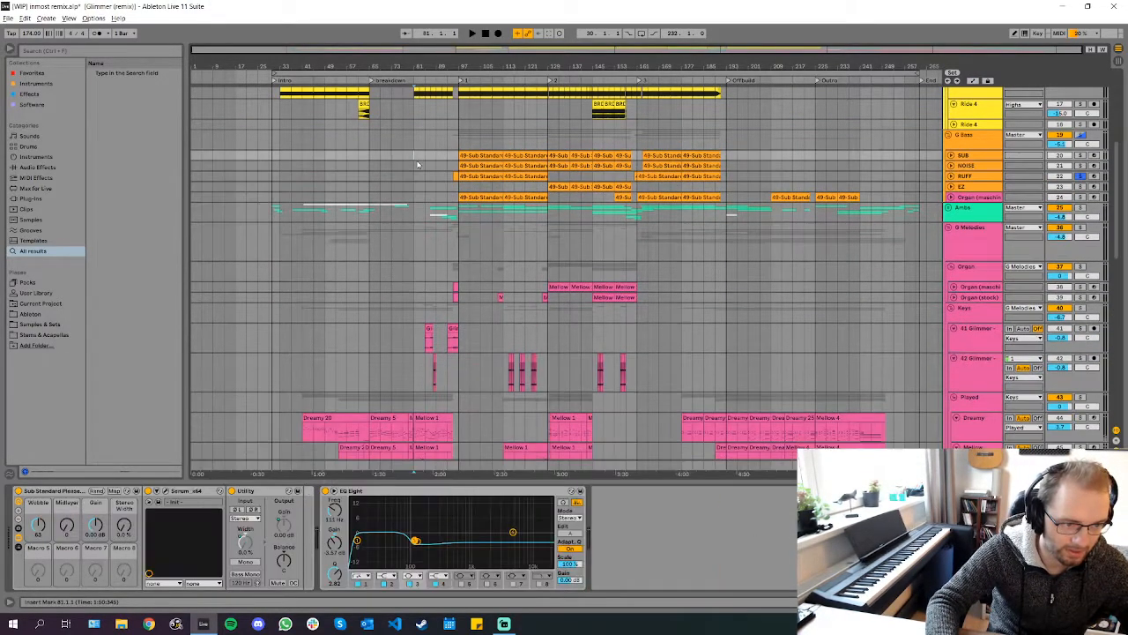
Set the insert marker at bar 97 on the G Bass group track
scroll(472, 148, "up", 4)
left_click(408, 226)
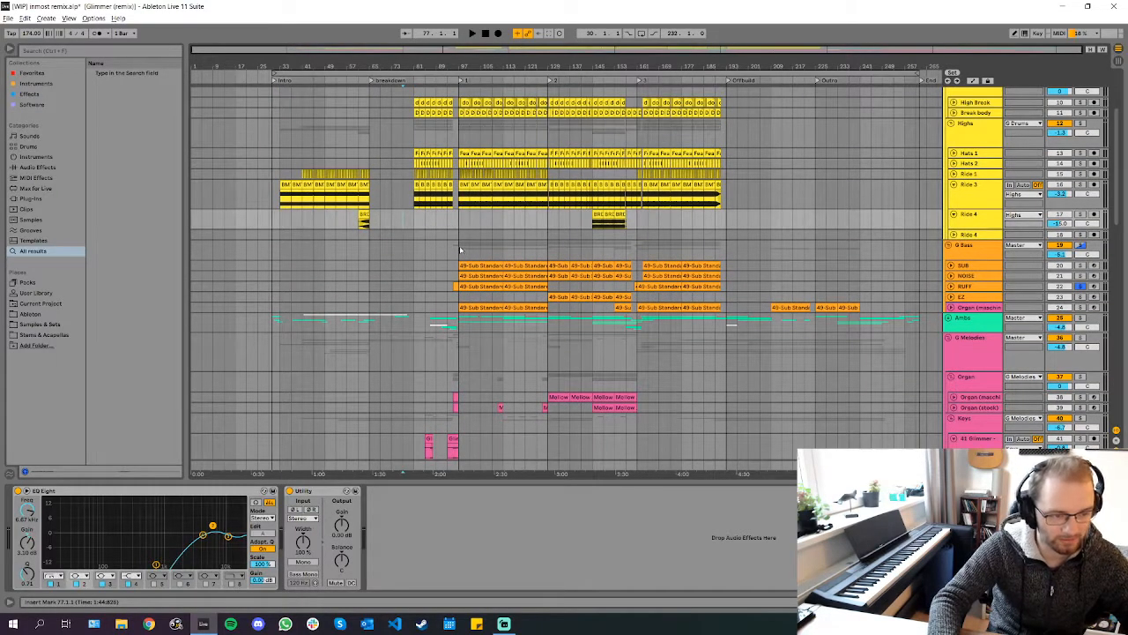
scroll(464, 246, "up", 5)
left_click(365, 250)
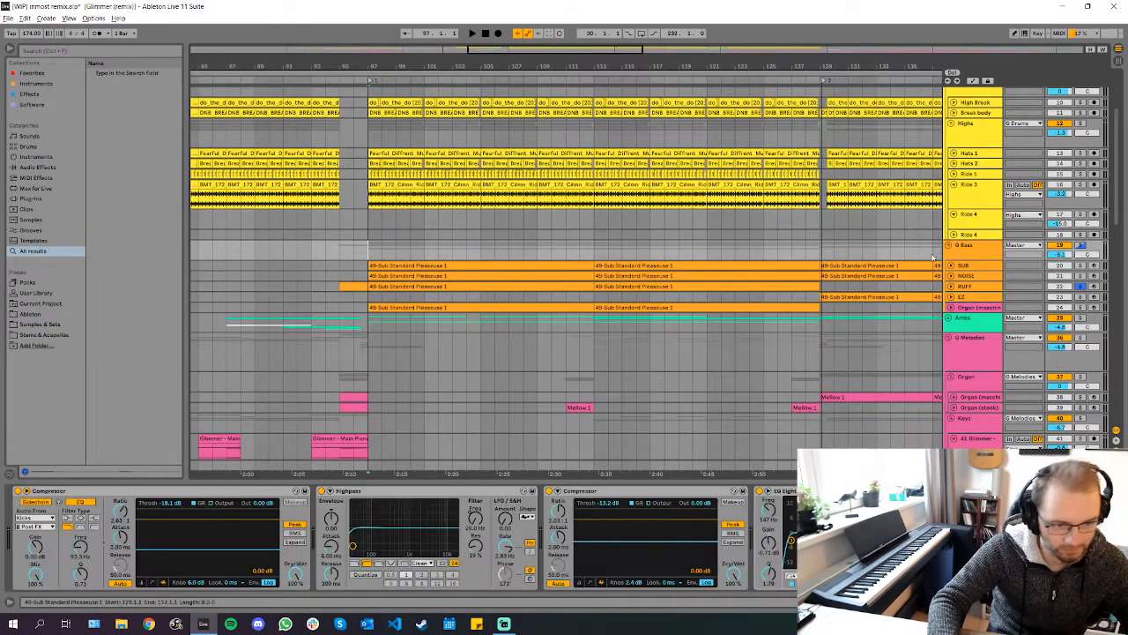
Show the RUFF track's devices and fold its Auto Saturator-1 rack
left_click(975, 290)
left_click(134, 495)
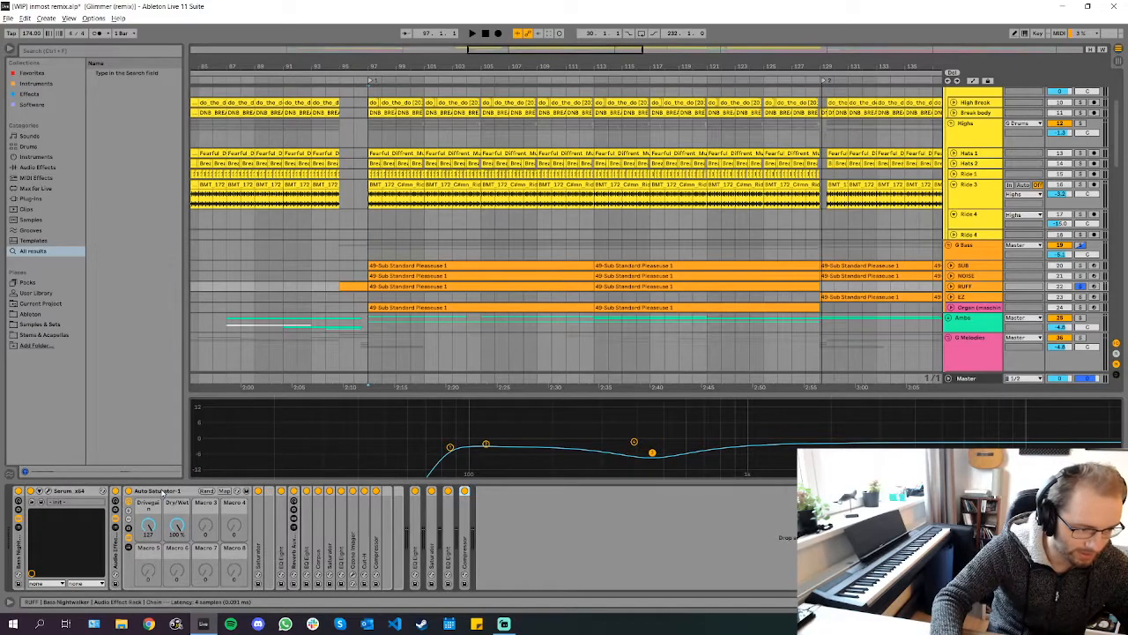
double_click(161, 492)
left_click(360, 514)
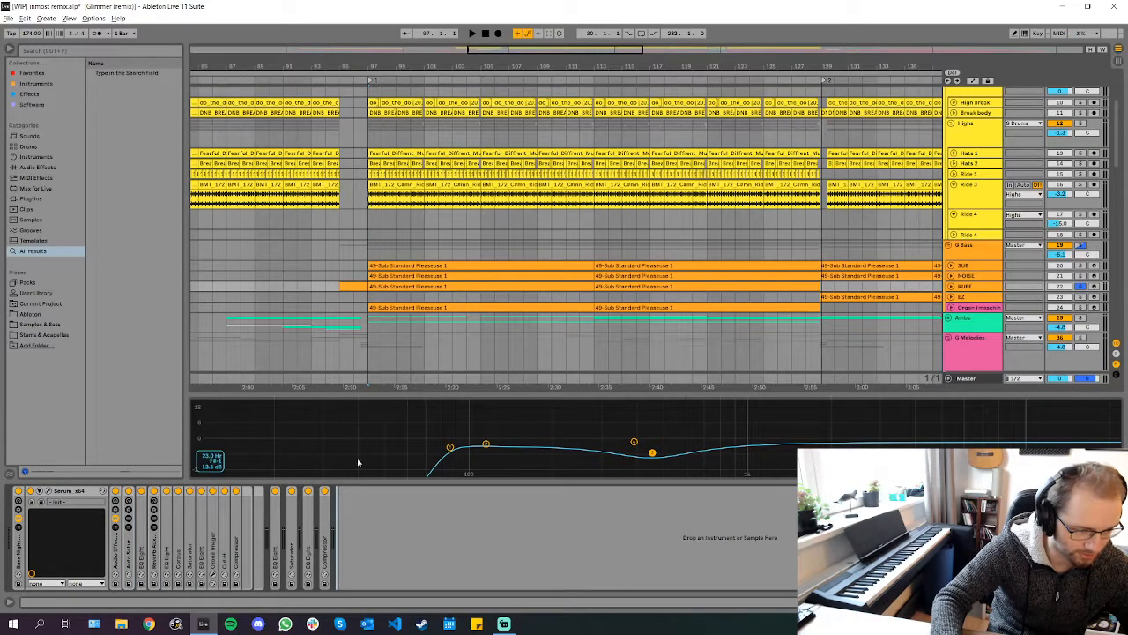
Solo the EZ bass track, show its devices and play it from bar 131
scroll(630, 254, "down", 3)
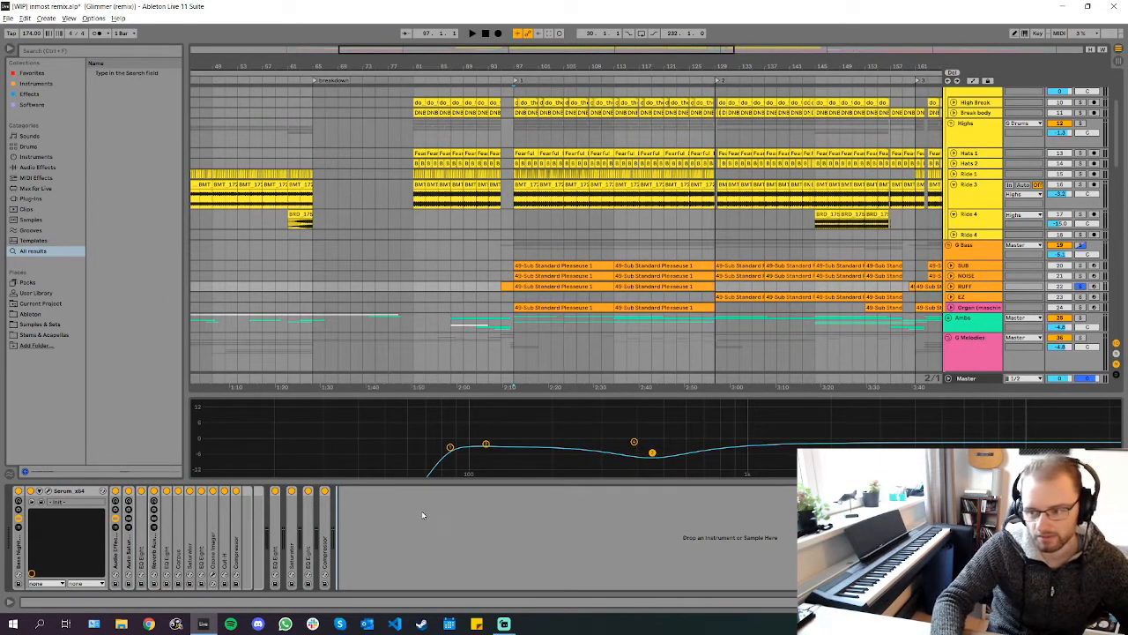
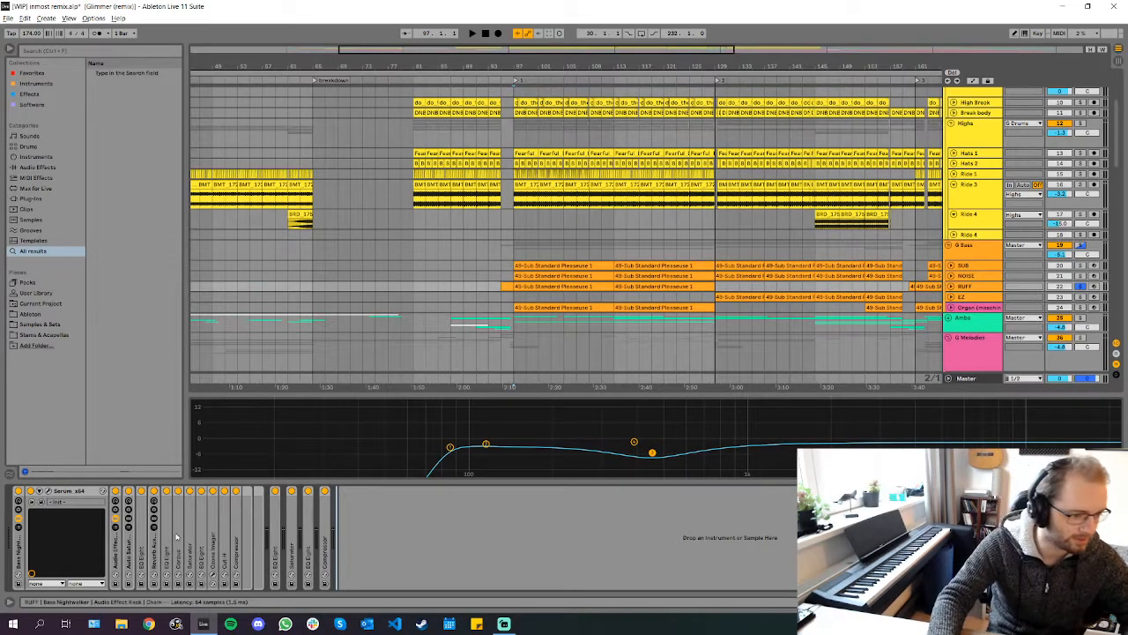
scroll(763, 241, "down", 2)
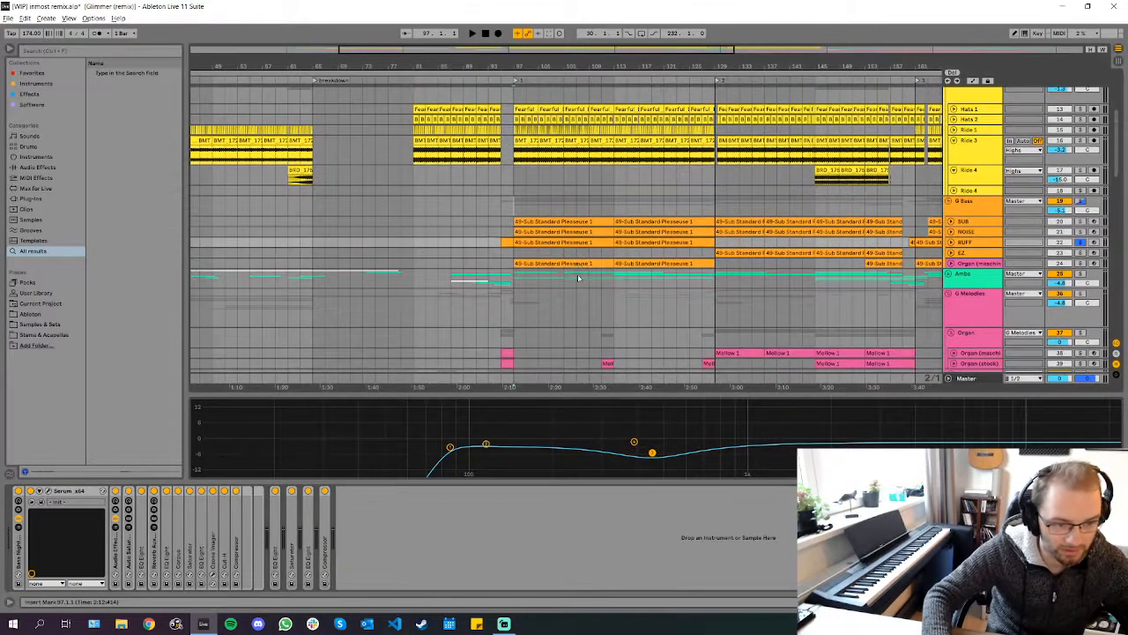
scroll(763, 241, "right", 2)
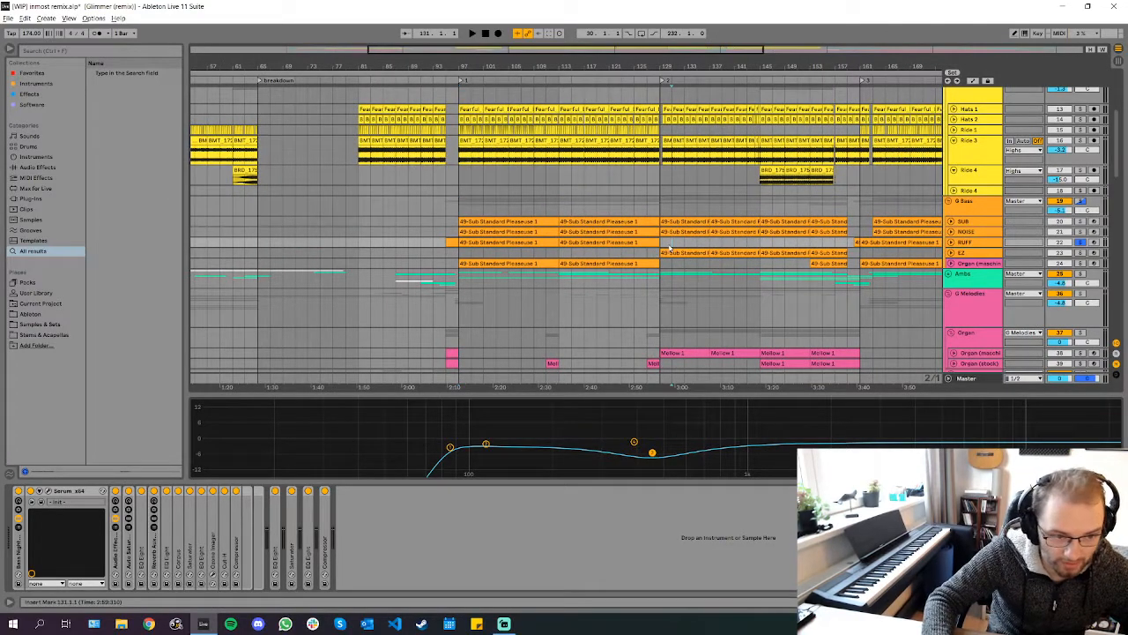
left_click(978, 253)
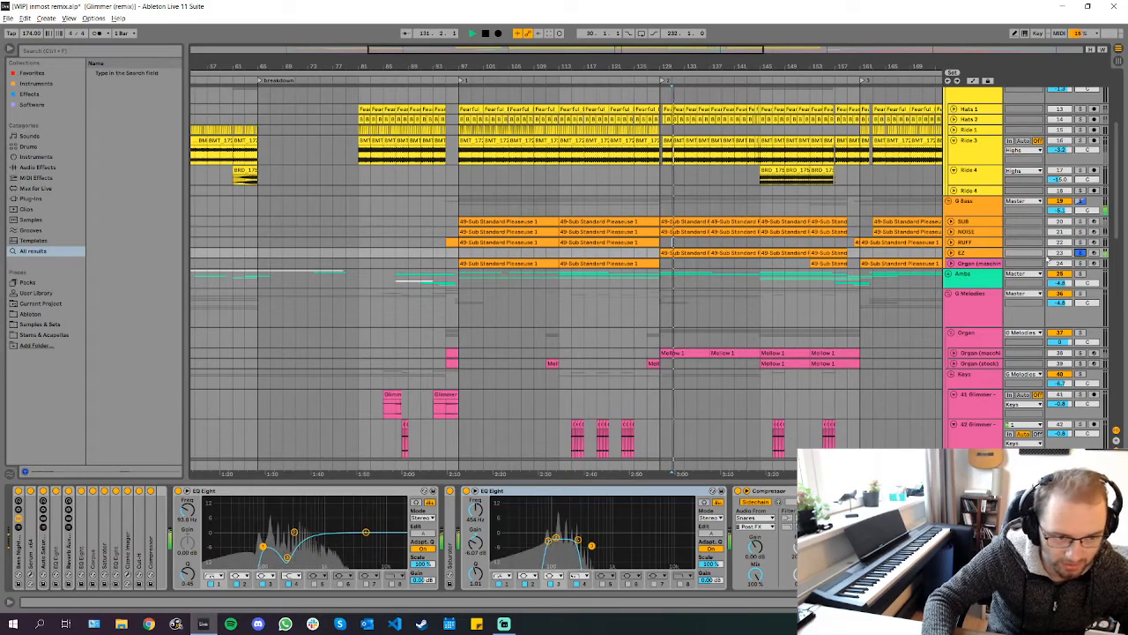
Unsolo EZ and play all the G Bass layers from bar 121 and again from bar 131
left_click(648, 241)
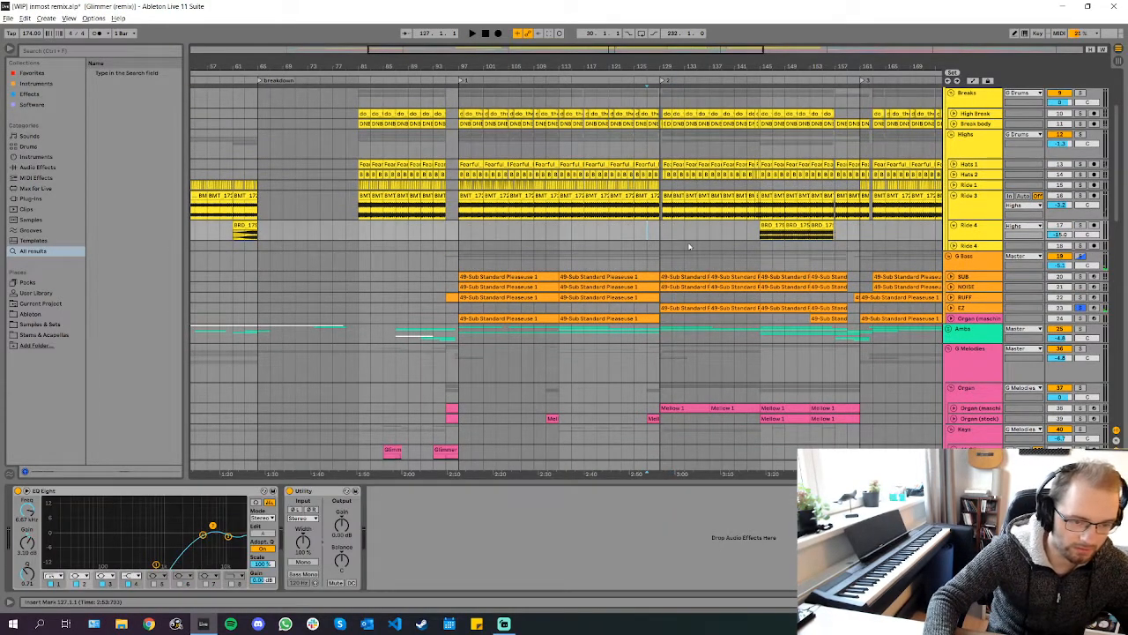
scroll(686, 248, "up", 3)
scroll(695, 245, "right", 3)
left_click(521, 347)
key("space")
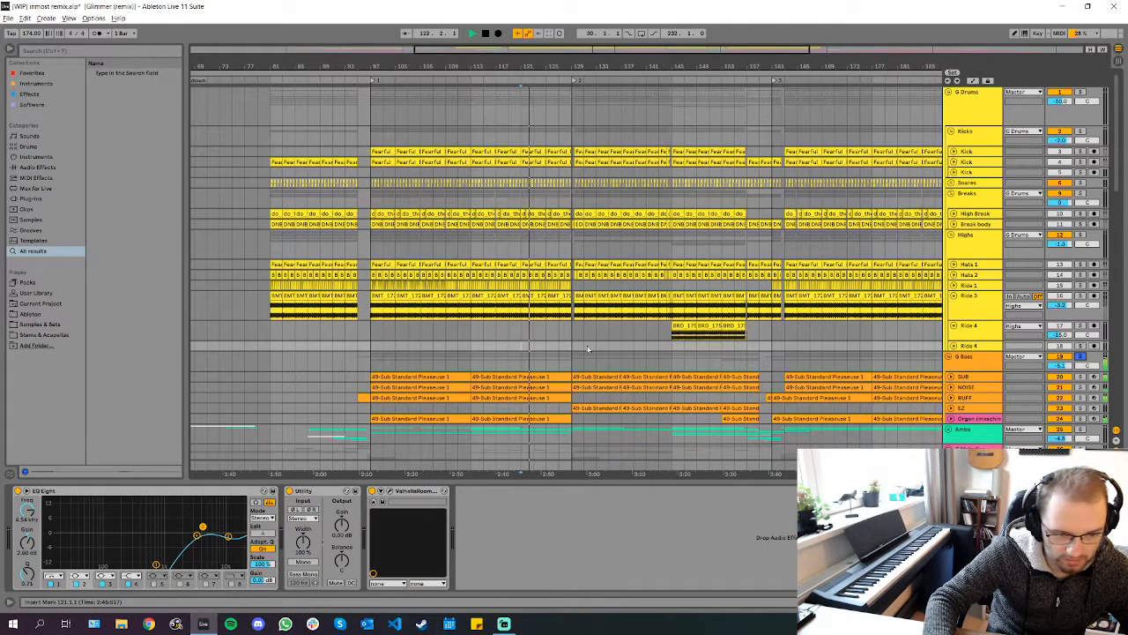
left_click(584, 349)
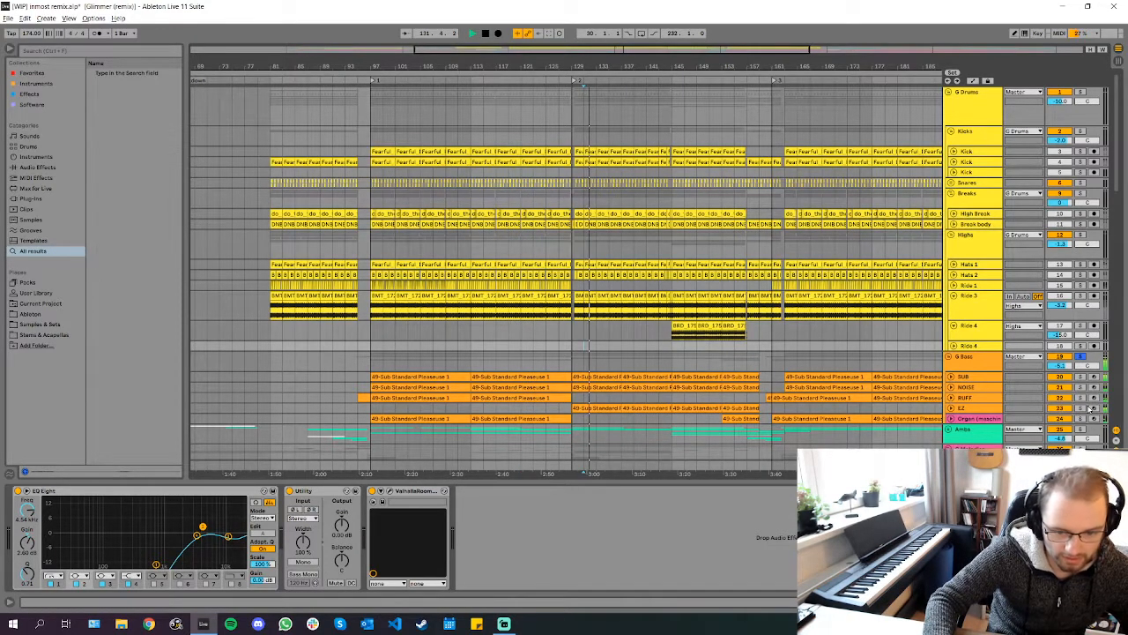
Solo EZ again and play it from bar 131 with the EQ Eight after its Saturator switched off
left_click(1007, 408)
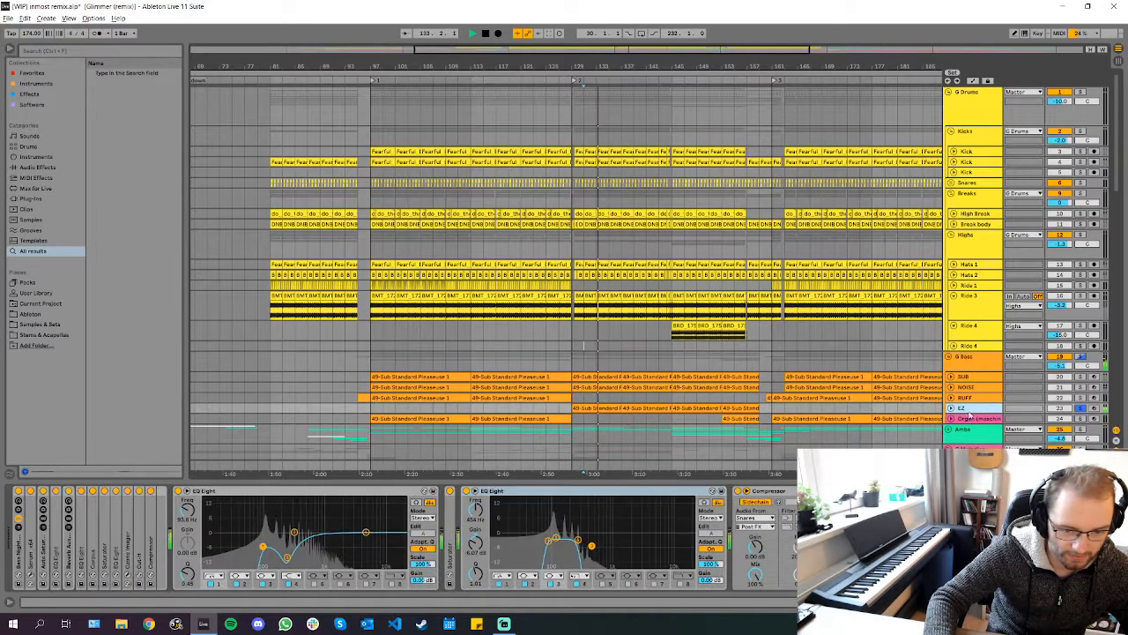
scroll(412, 418, "down", 2)
scroll(413, 418, "down", 1)
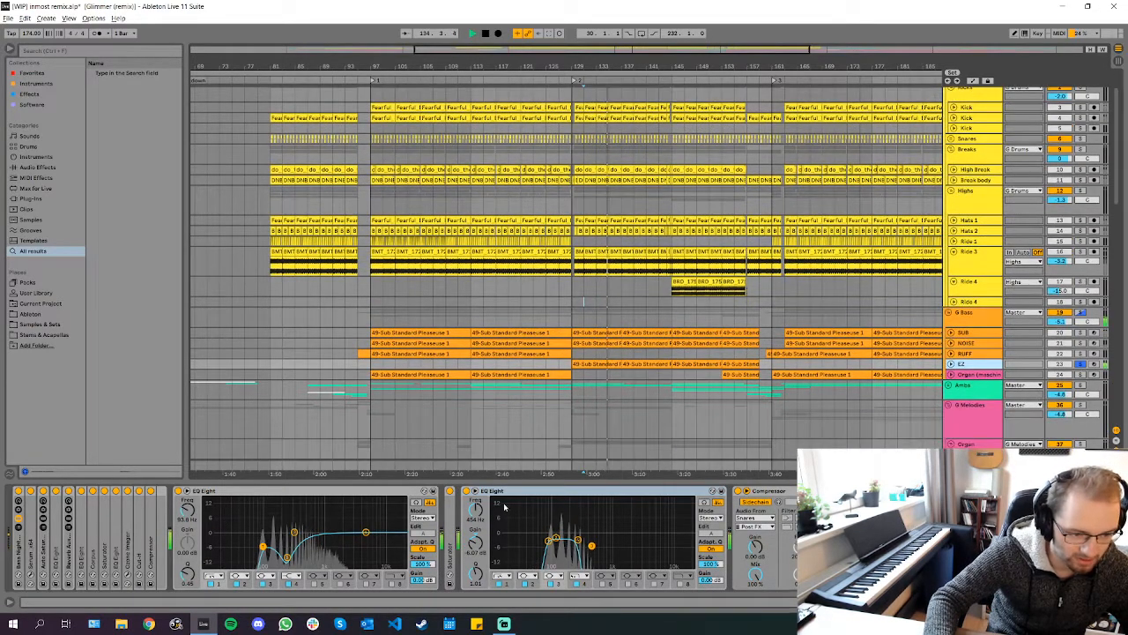
left_click(466, 491)
key("space")
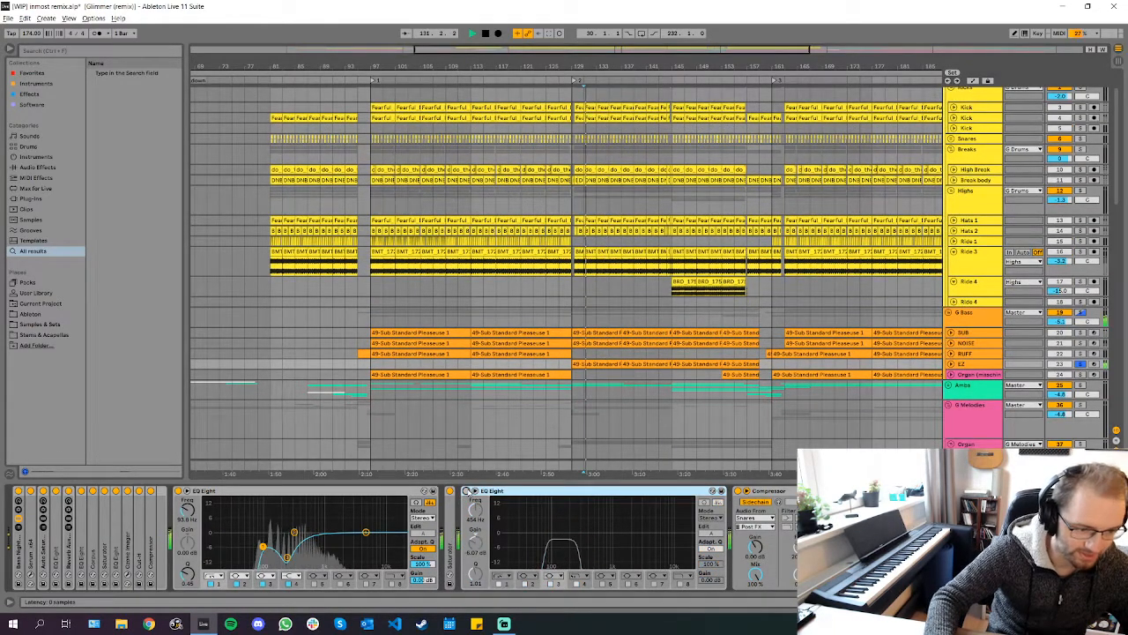
Examine the Saturator in EZ's chain, fold it, and replay EZ with the following EQ Eight switched back on
double_click(451, 516)
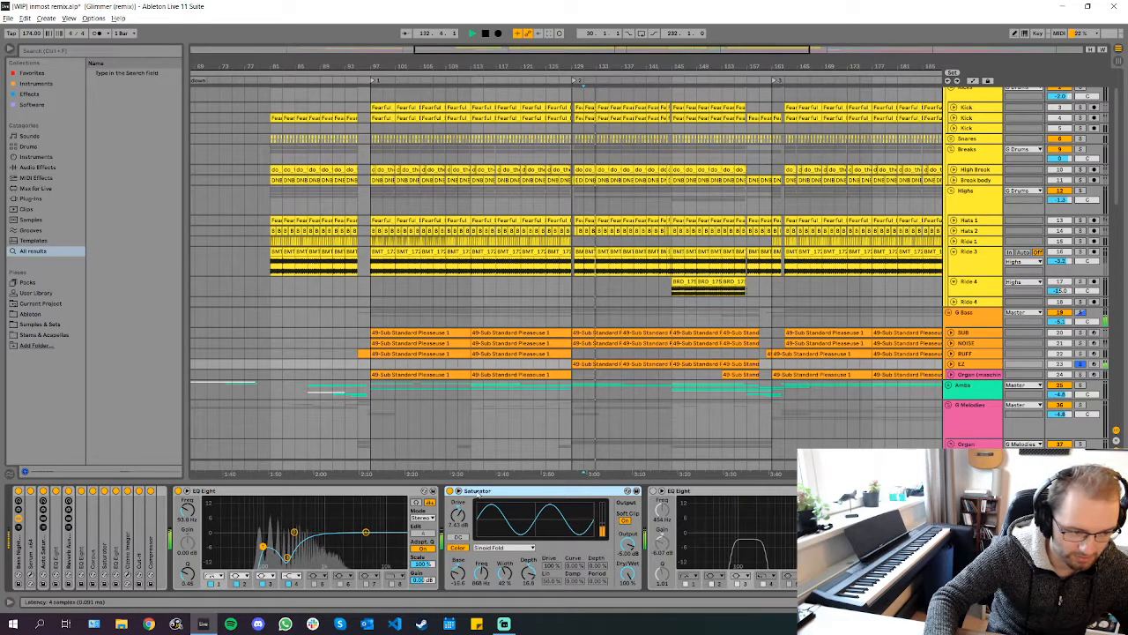
double_click(477, 493)
key("space")
left_click(473, 491)
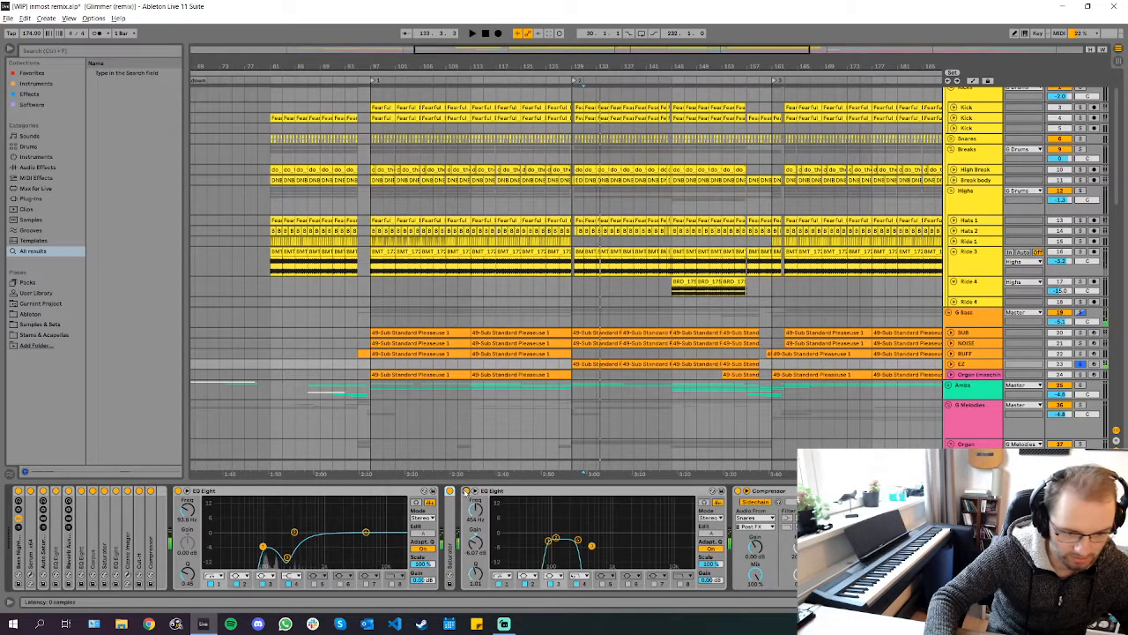
key("space")
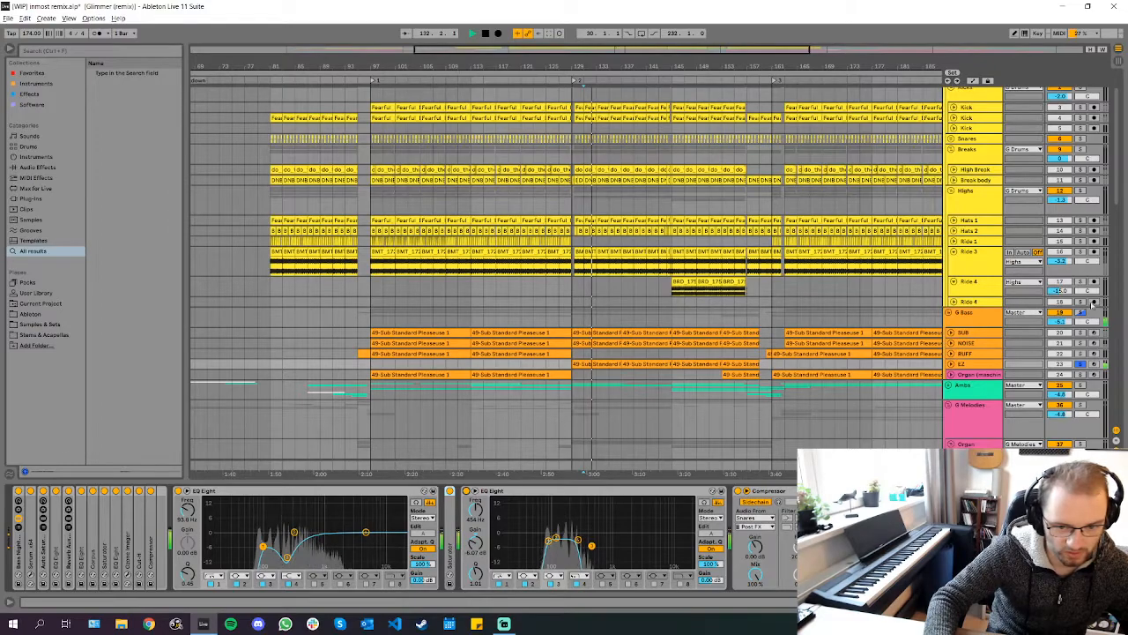
Unsolo EZ, solo the G Drums group together with G Bass, and play both from bar 107
scroll(432, 151, "up", 1)
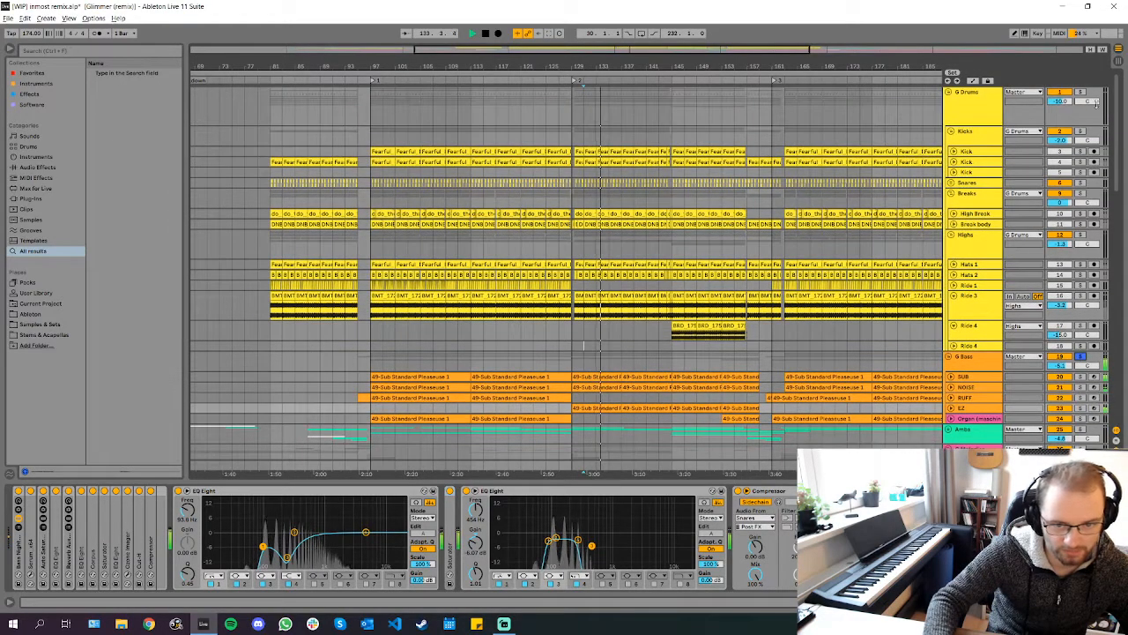
key("space")
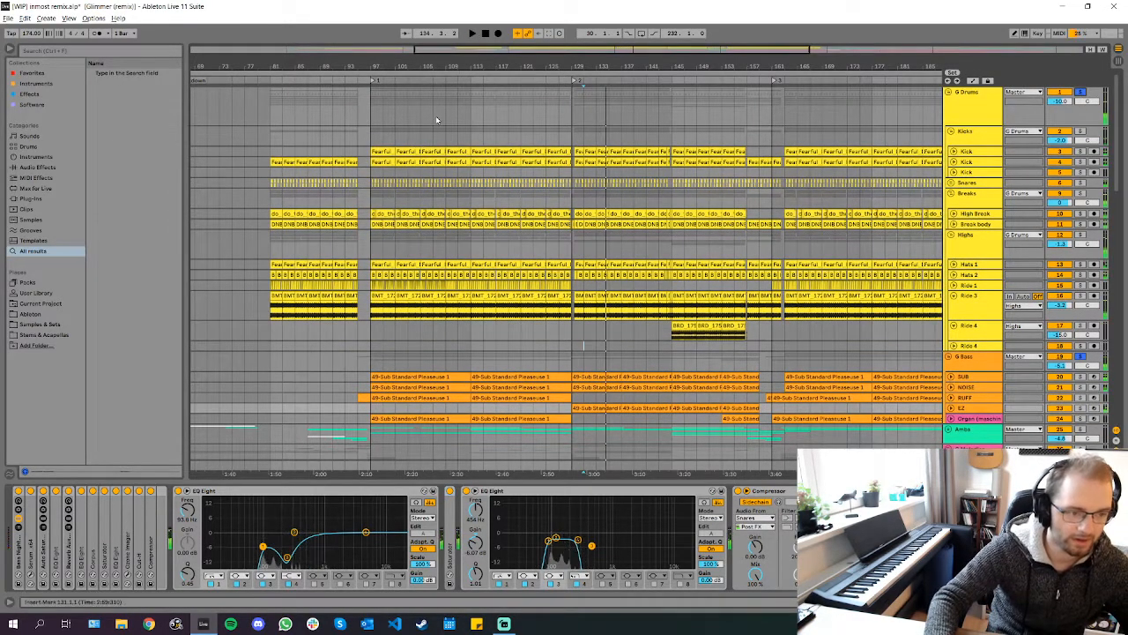
left_click(433, 118)
scroll(445, 121, "down", 1)
scroll(449, 122, "up", 1)
key("space")
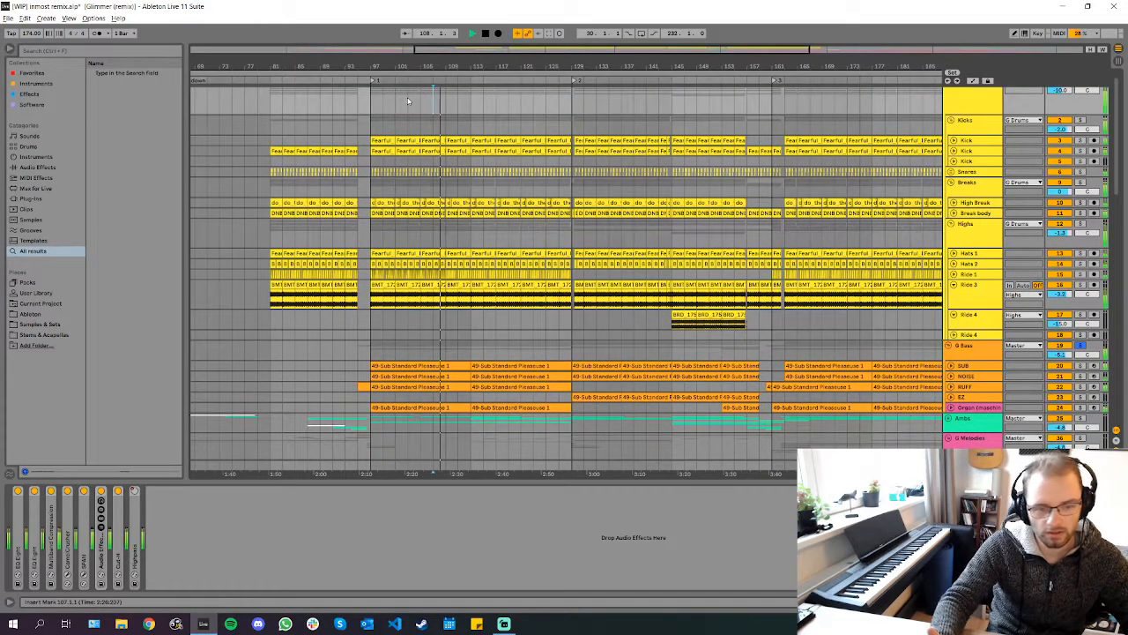
Play the soloed drums and bass in the sections after locators 2 and 3
left_click(593, 103)
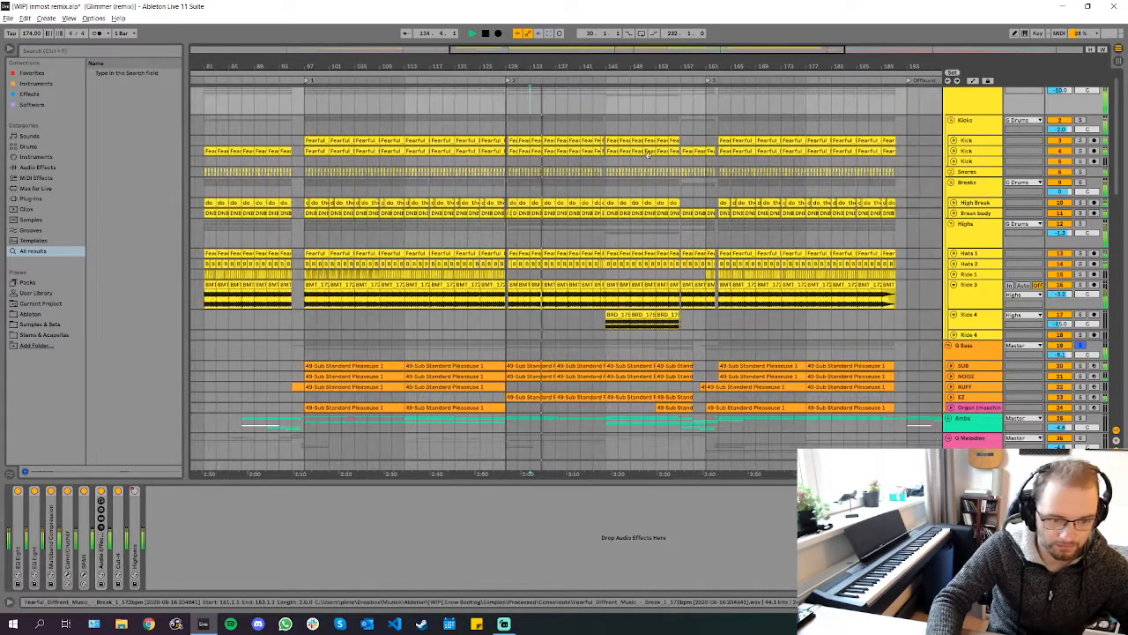
left_click(768, 113)
key("space")
left_click_drag(602, 376, 635, 377)
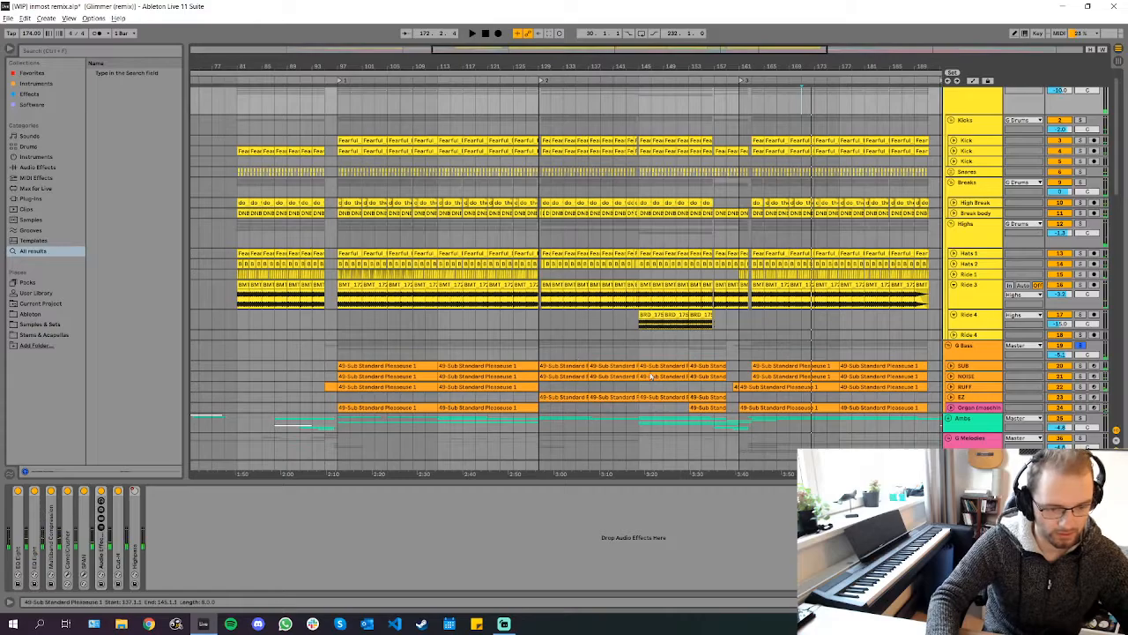
Fold the G Drums and G Bass groups and unfold the Ambs group
scroll(632, 366, "down", 2)
scroll(990, 123, "up", 3)
left_click(949, 91)
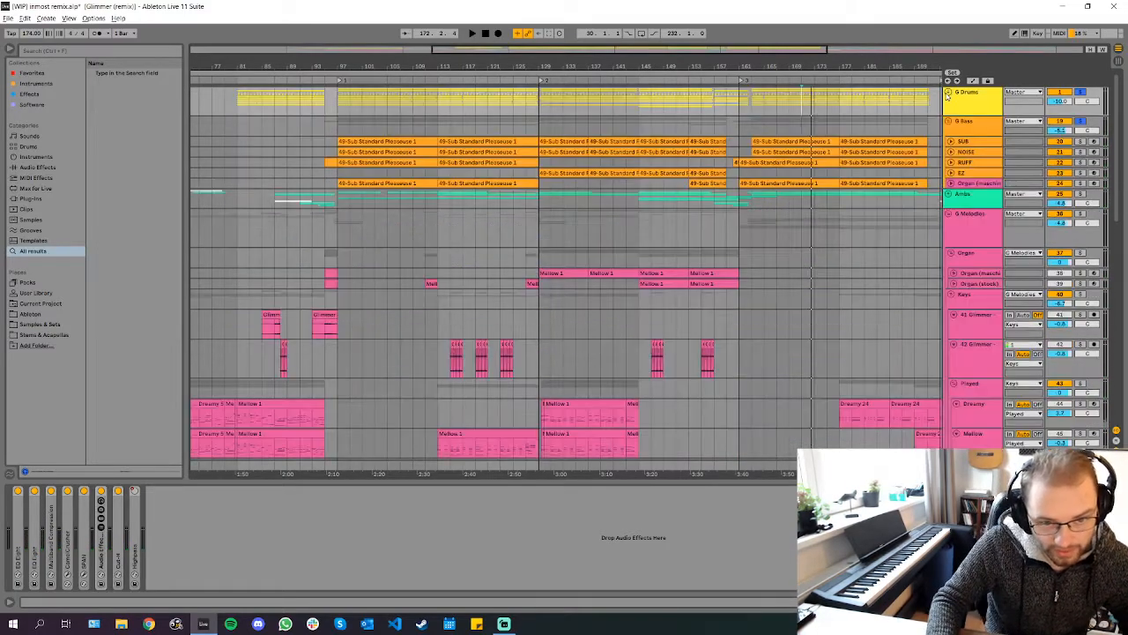
left_click(948, 121)
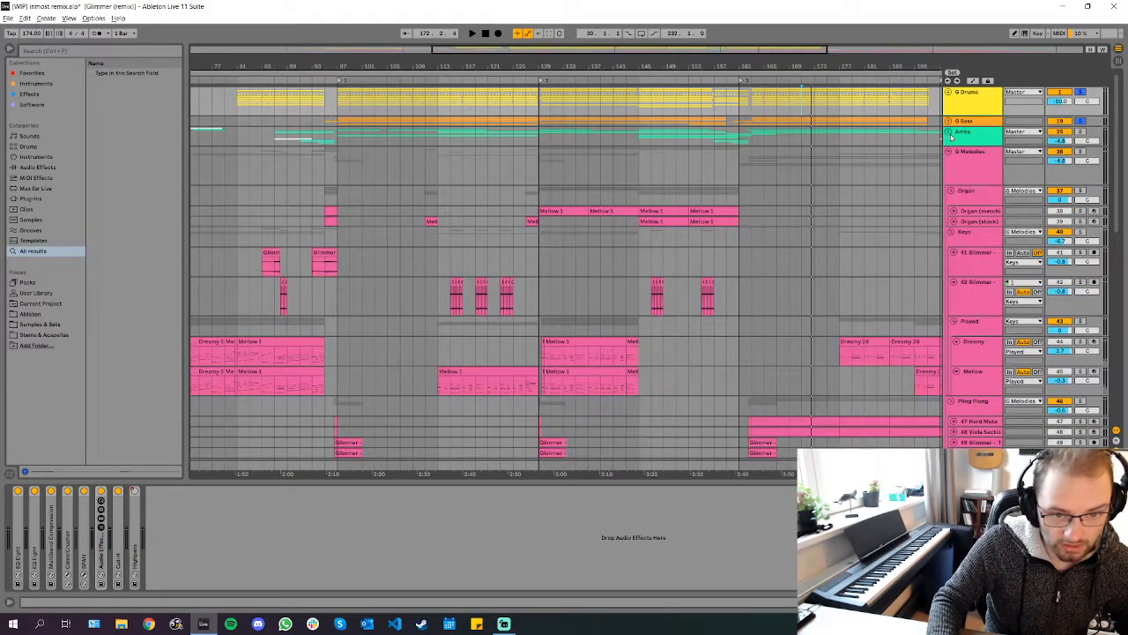
left_click(948, 131)
Solo only the 43-Audio 1 track in the Ambs group and play it from bars 99 and 108
scroll(344, 166, "up", 4)
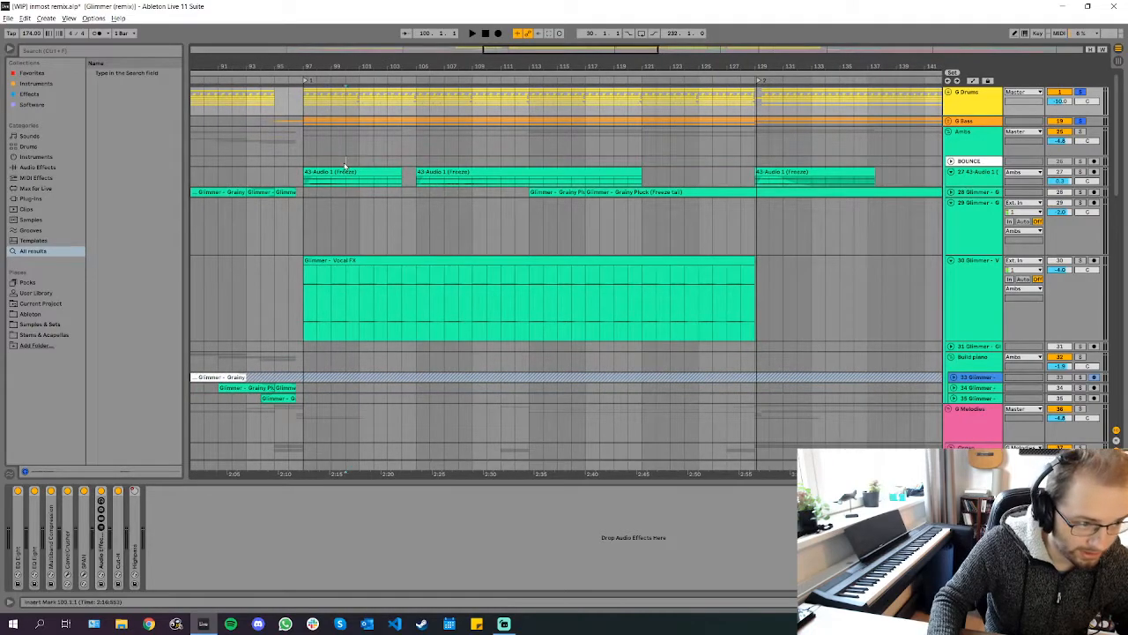
left_click(375, 141)
key("space")
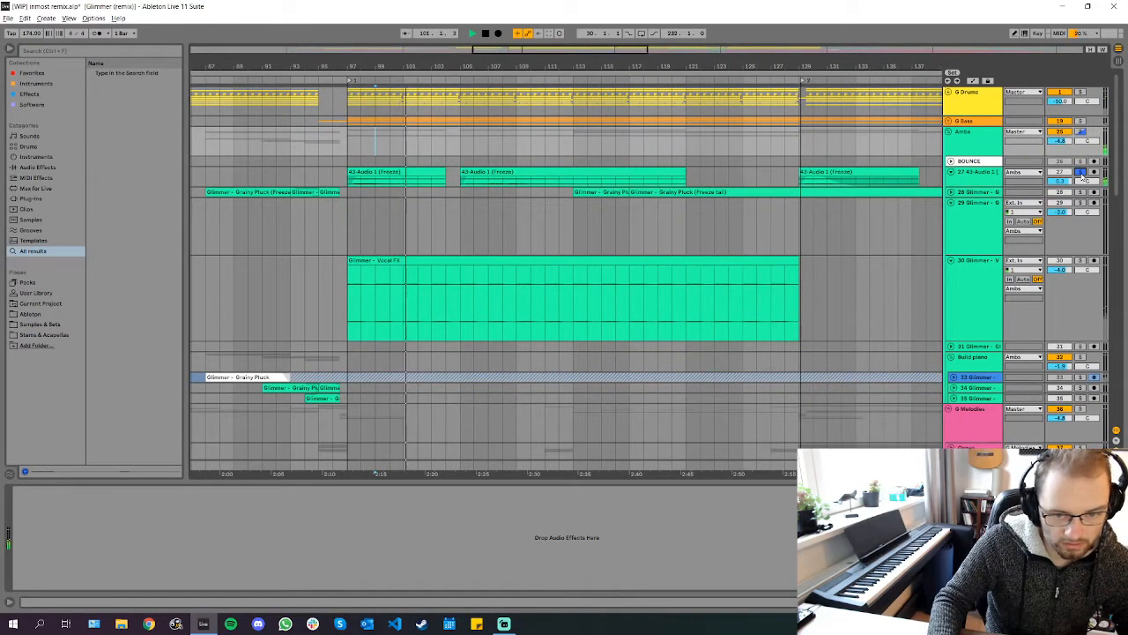
left_click(503, 79)
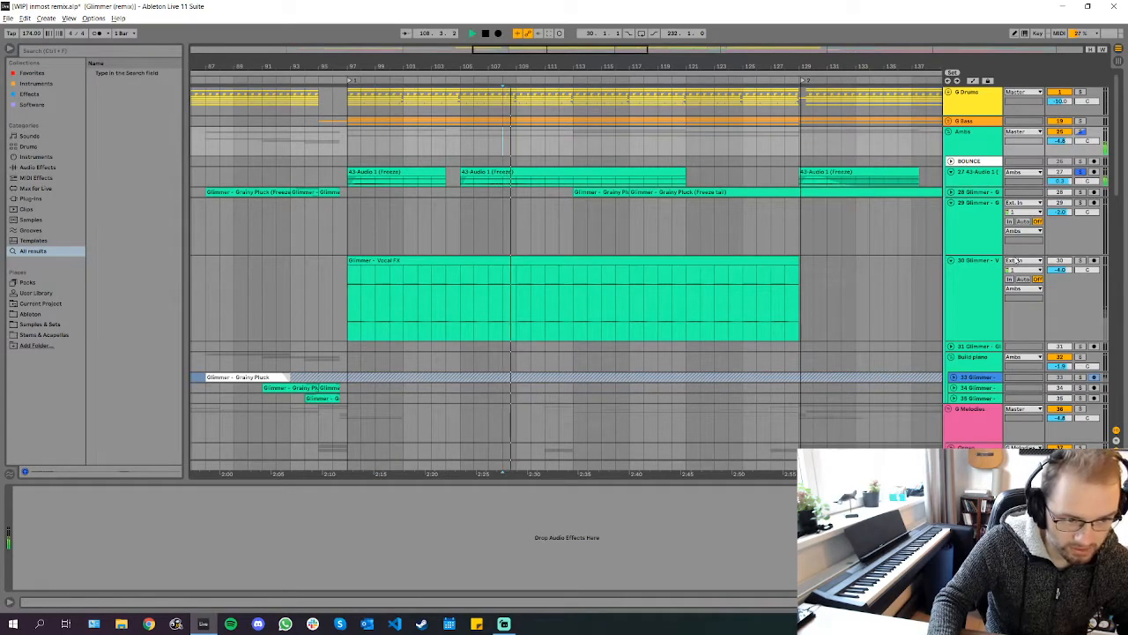
Unfold and solo track 28, play its Grainy Pluck audio, and select bars 113 to 117, then the freeze tail
left_click(519, 191)
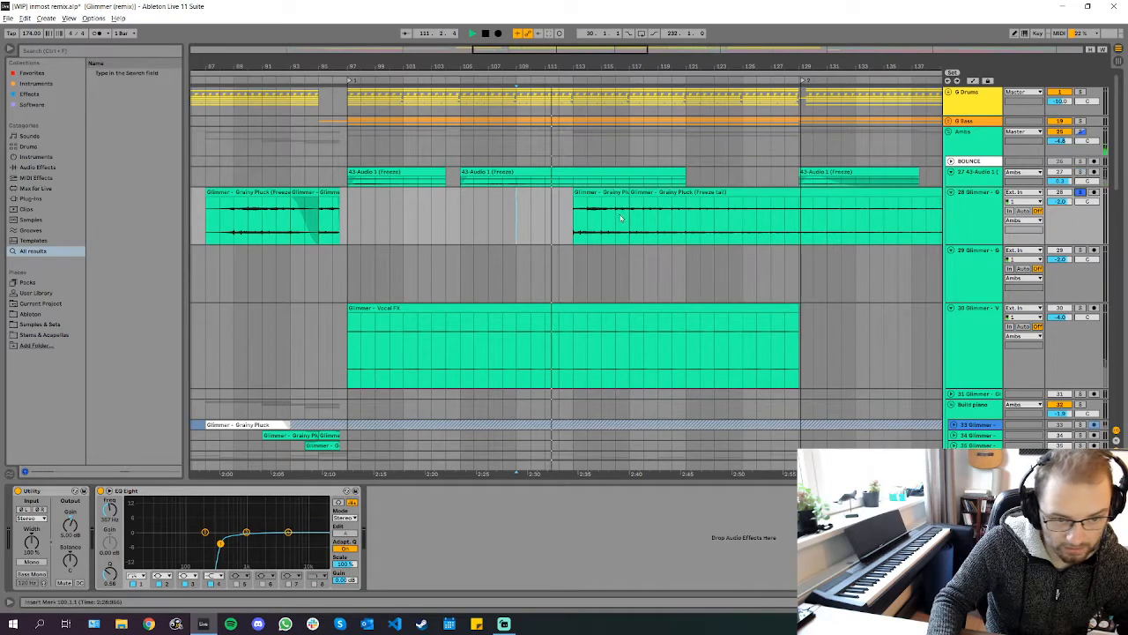
left_click_drag(627, 219, 575, 220)
scroll(644, 202, "down", 4)
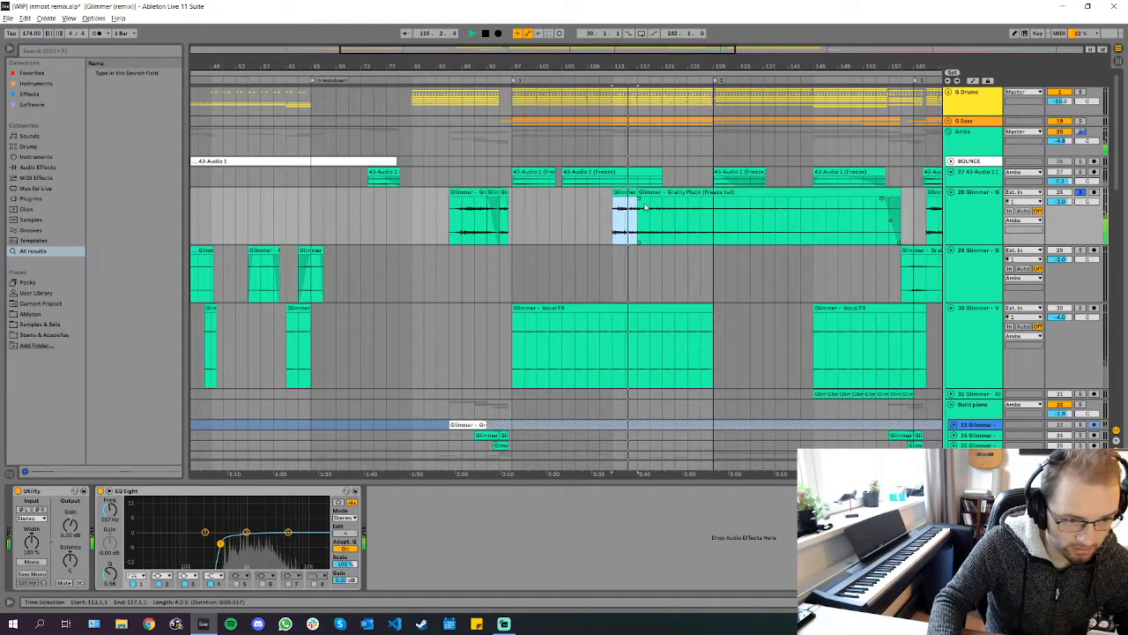
left_click_drag(645, 206, 897, 221)
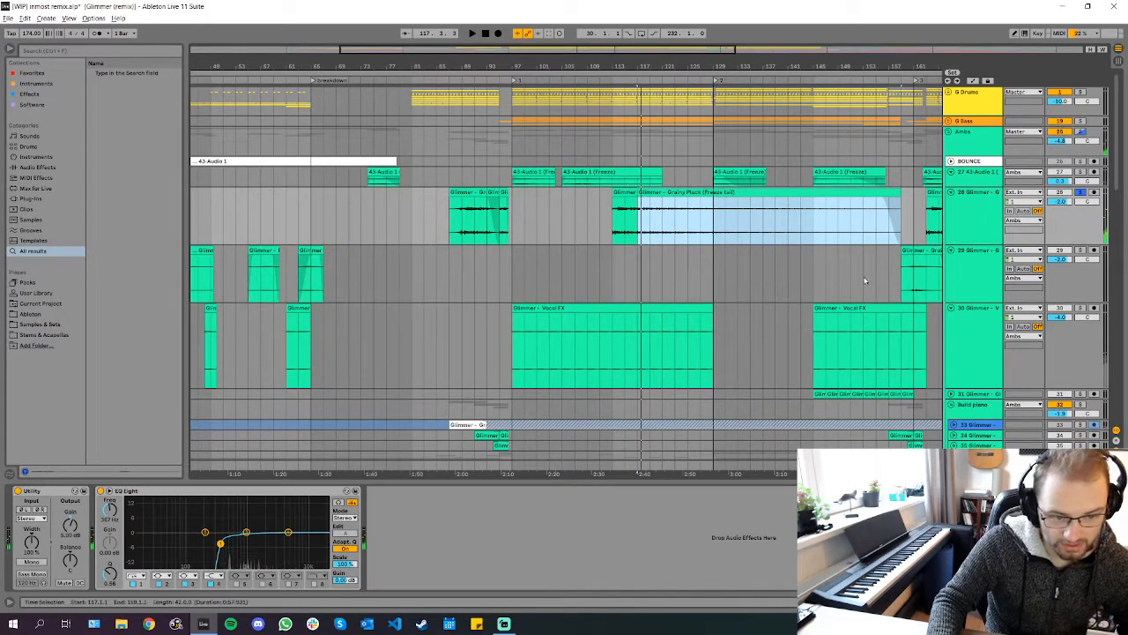
Solo track 30 with the Vocal FX clips and play it from bar 101
left_click(553, 354)
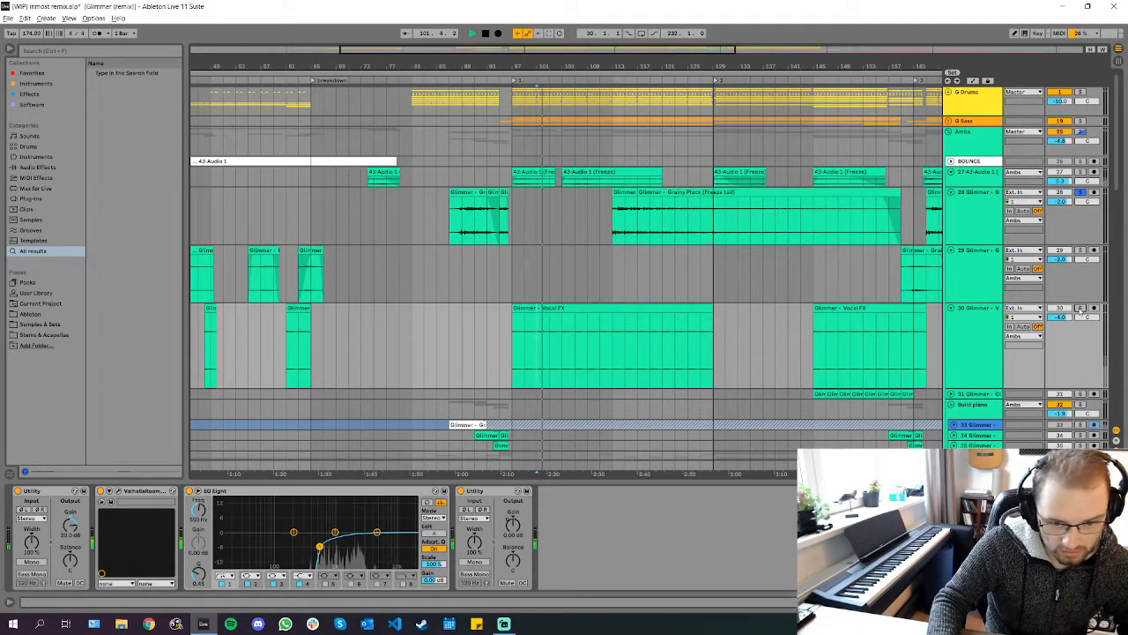
scroll(568, 283, "down", 4)
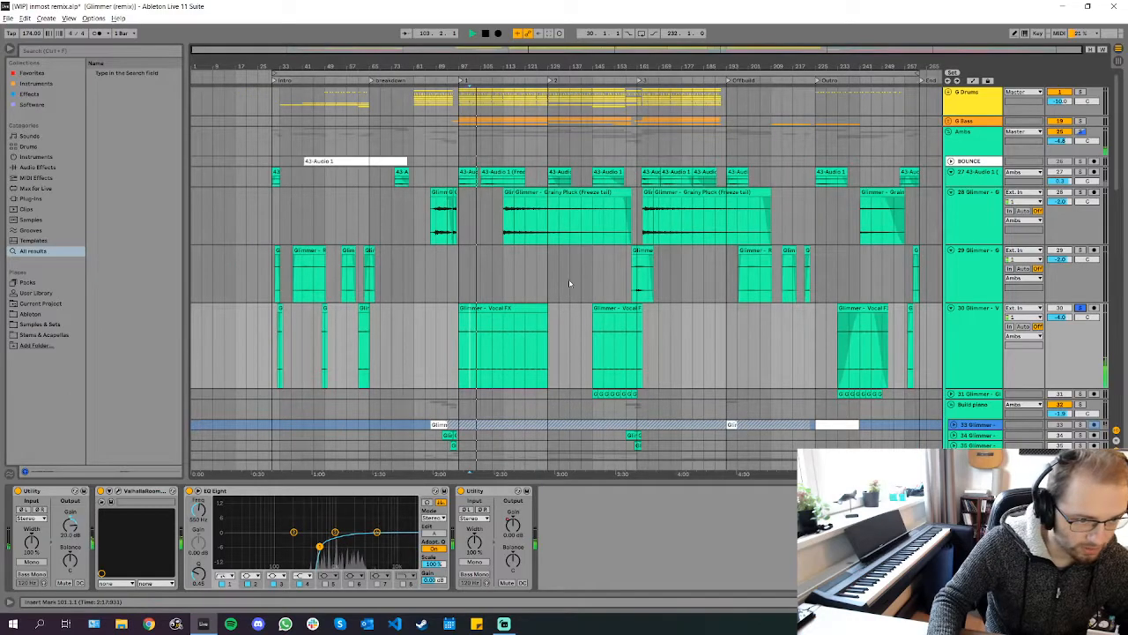
key("space")
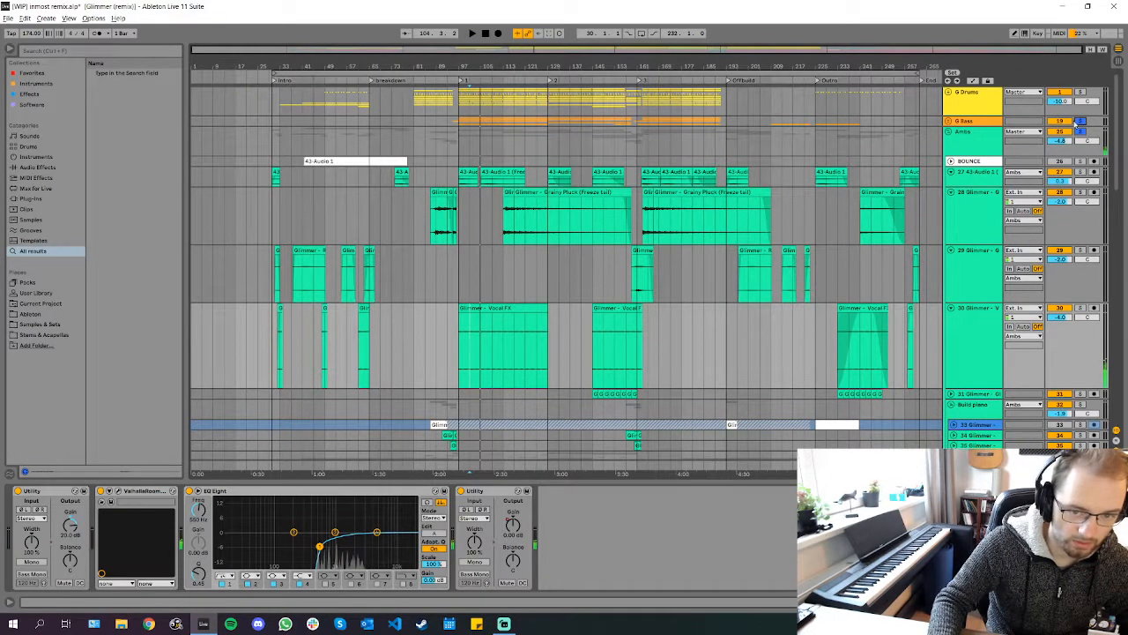
Play G Bass and Ambs together from bar 97, and enlarge the 43-Audio 1 track with its bar 97 clip selected
left_click(459, 139)
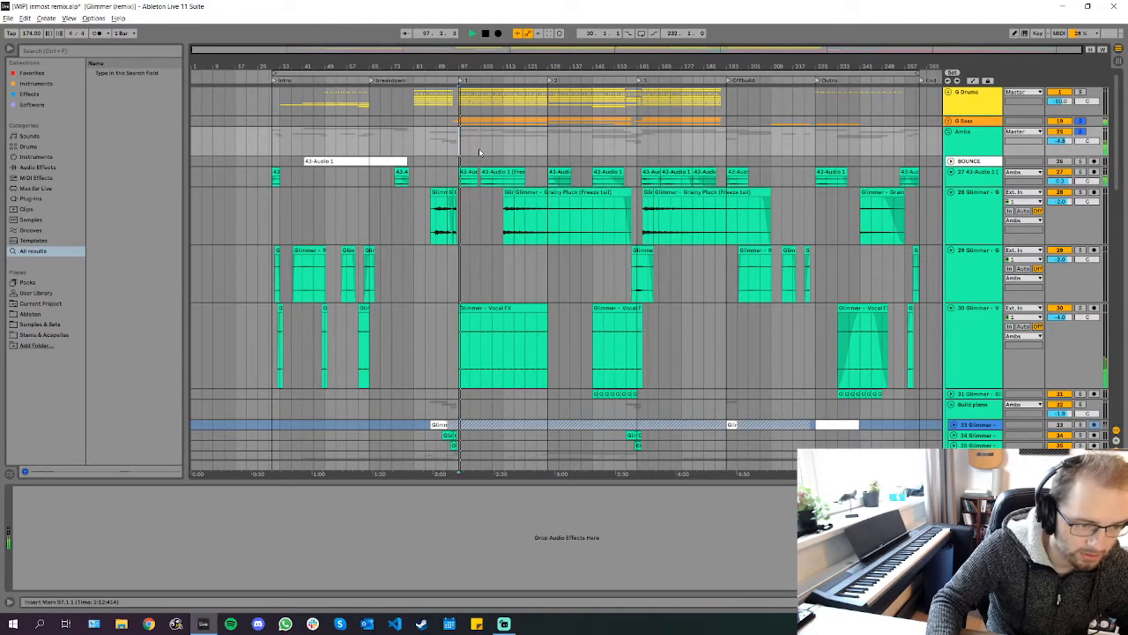
key("plus")
key("plus")
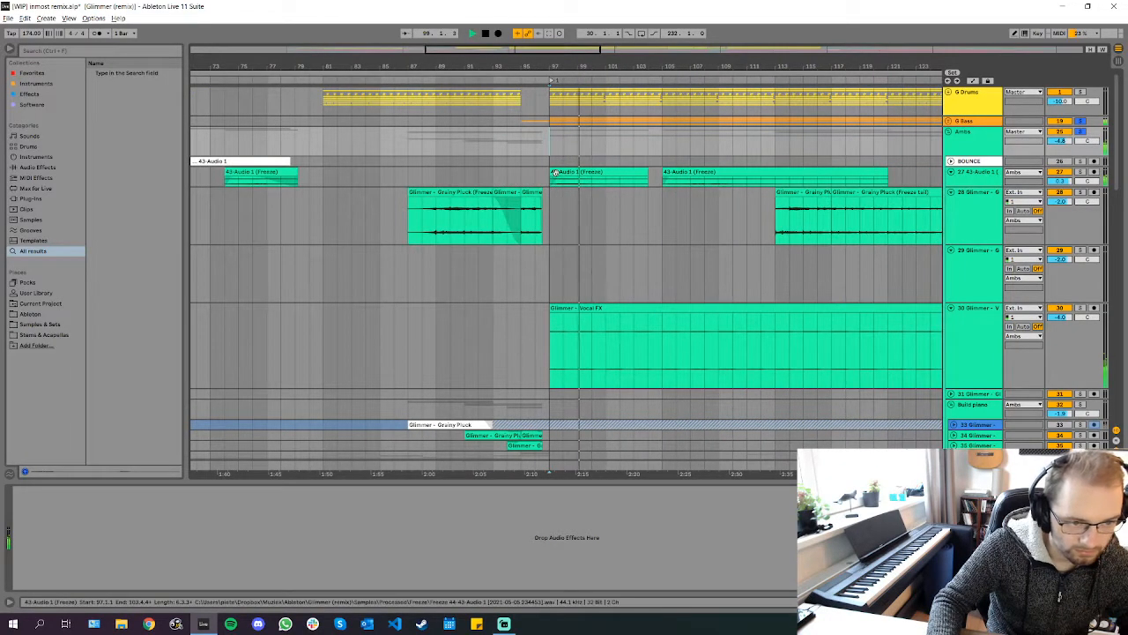
left_click(564, 170)
key("alt+plus")
key("alt+plus")
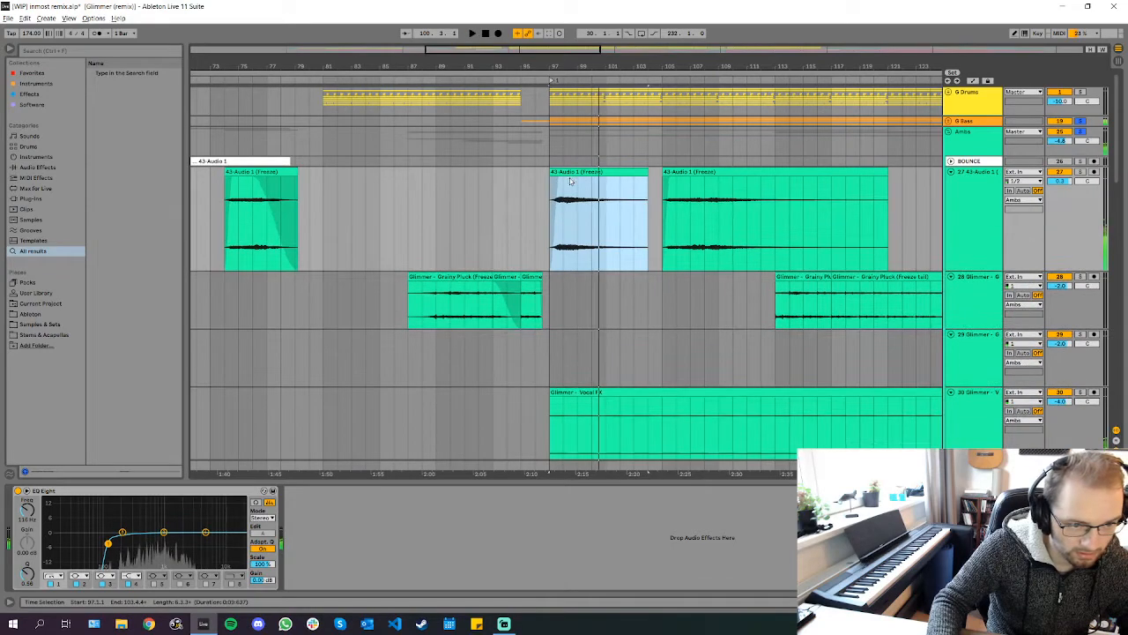
Unfold the BOUNCE track in the Ambs group to show its 43-Audio 1 waveform
left_click(527, 190)
key("Right")
key("minus")
key("minus")
key("minus")
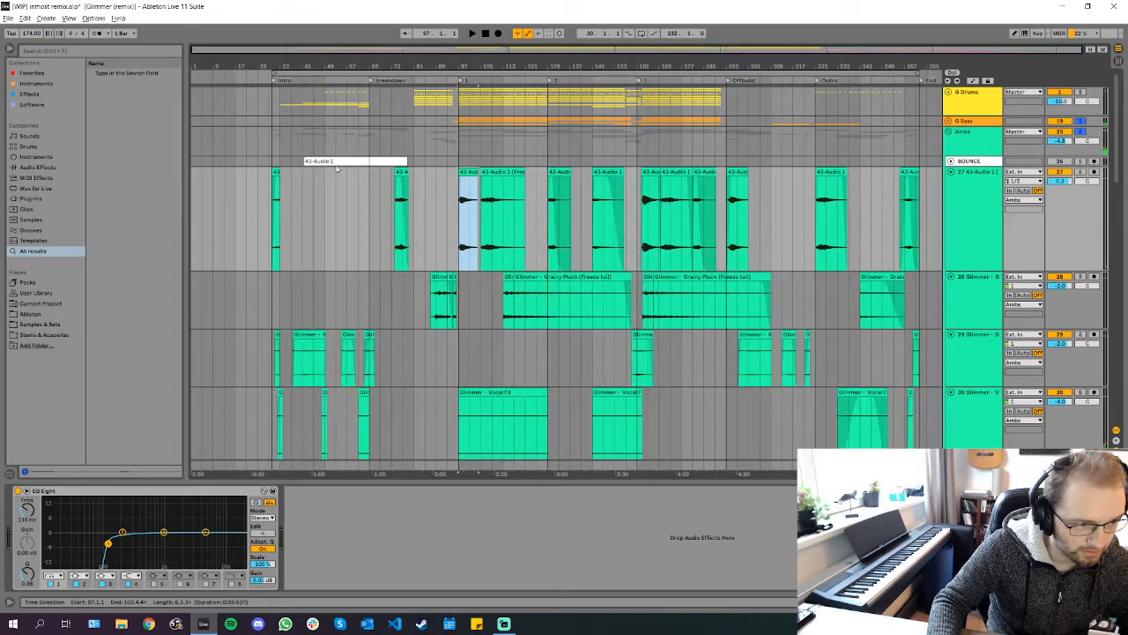
left_click(951, 162)
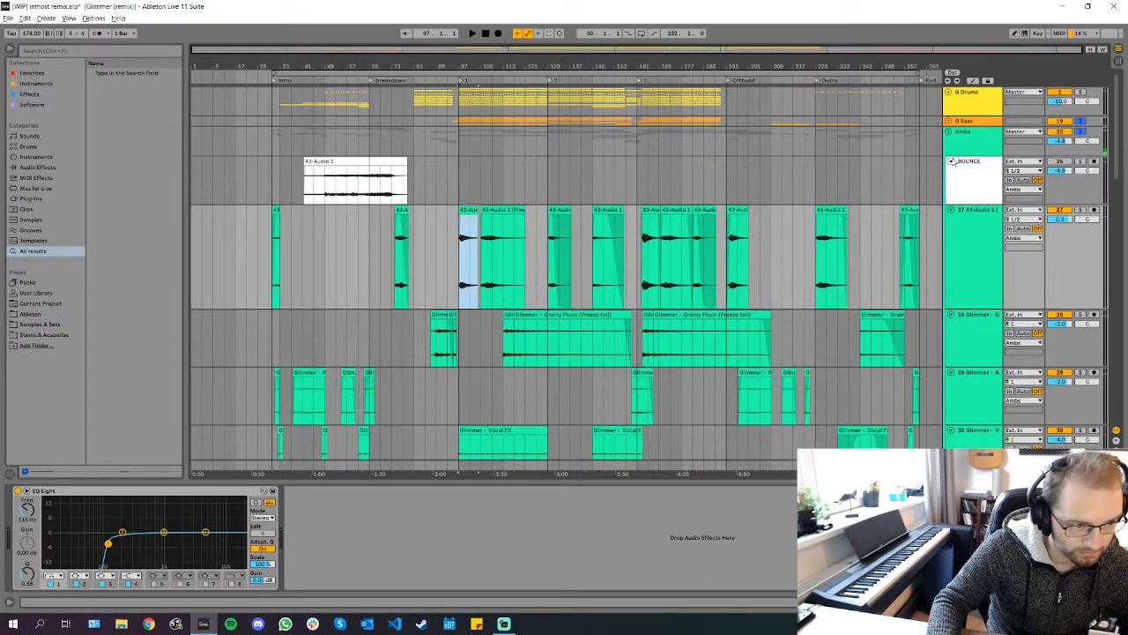
Solo the BOUNCE track and play its 43-Audio 1 clip from bar 61 into the breakdown
left_click(375, 184)
key("plus")
key("plus")
key("plus")
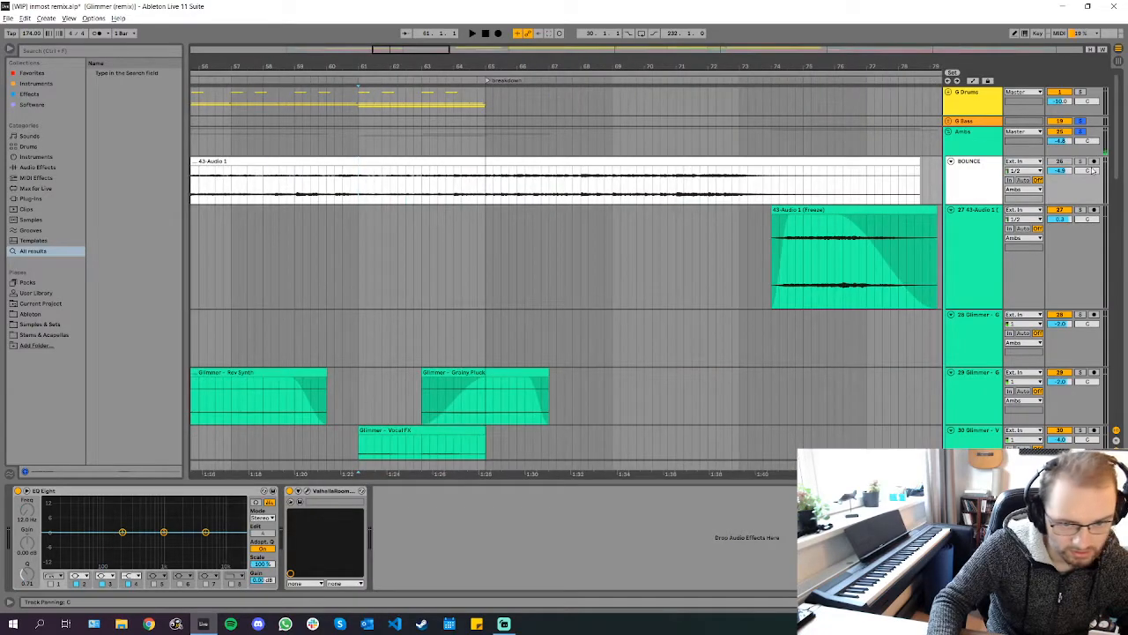
key("space")
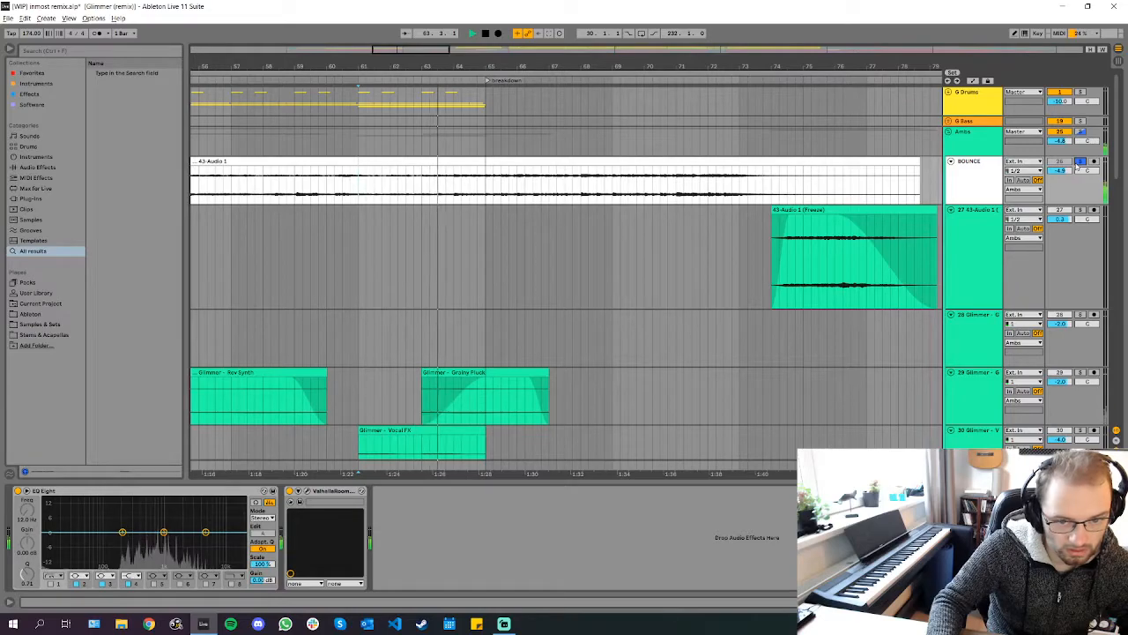
Stop playback, unsolo the BOUNCE track and fold it
key("minus")
key("minus")
key("minus")
left_click(951, 161)
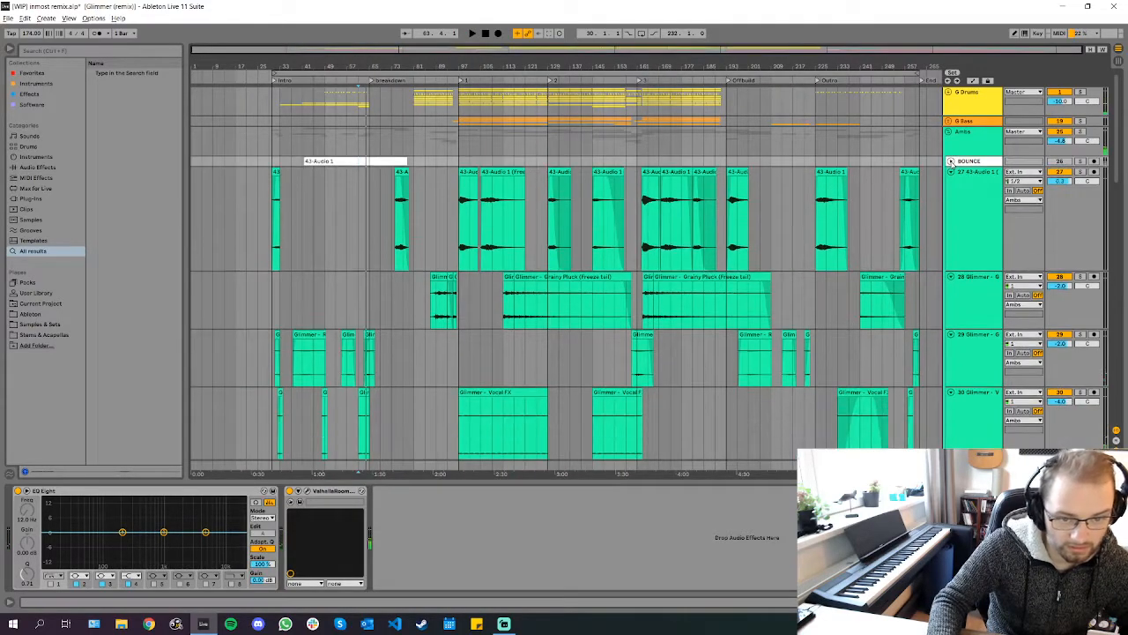
Solo track 27 and play its 43-Audio 1 freeze clips from bar 94
scroll(348, 285, "down", 15)
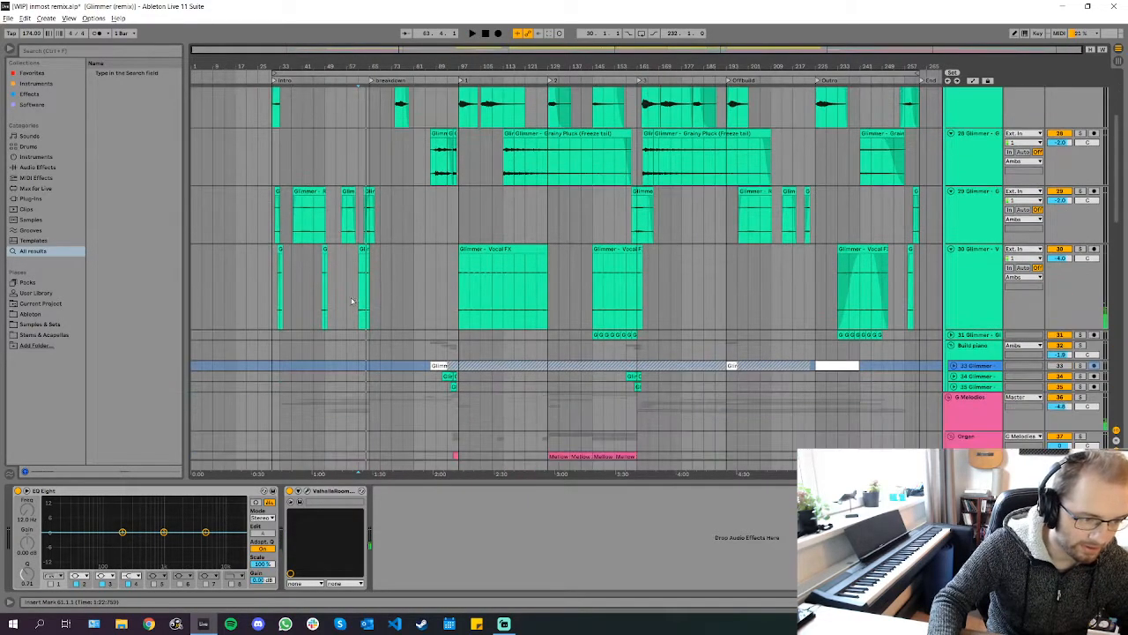
scroll(335, 359, "down", 1)
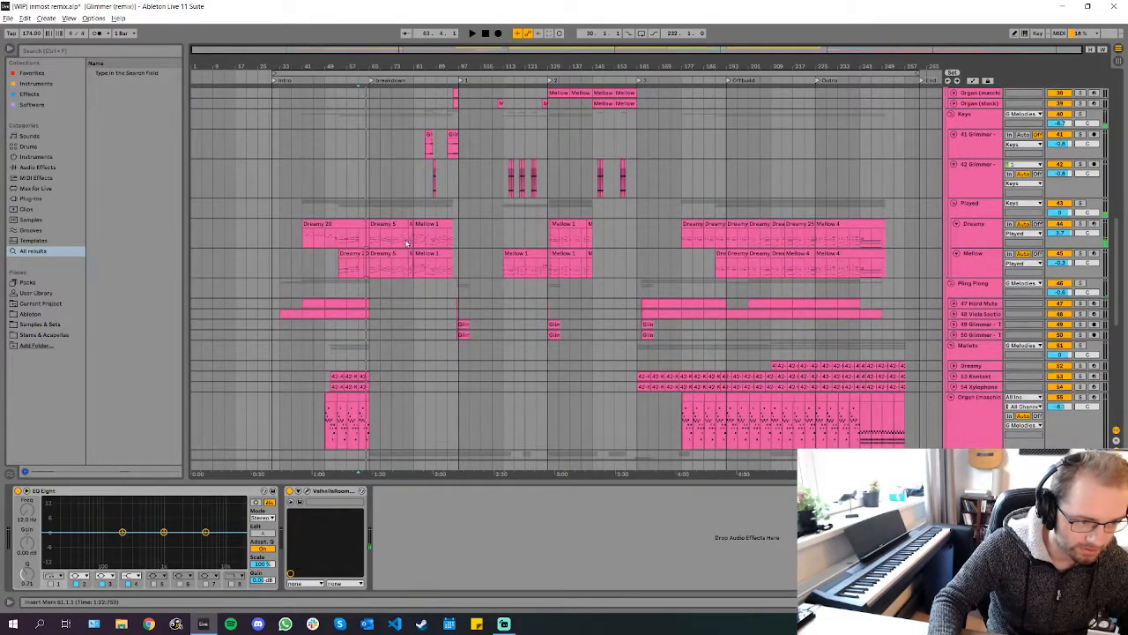
scroll(529, 260, "up", 8)
scroll(516, 261, "up", 6)
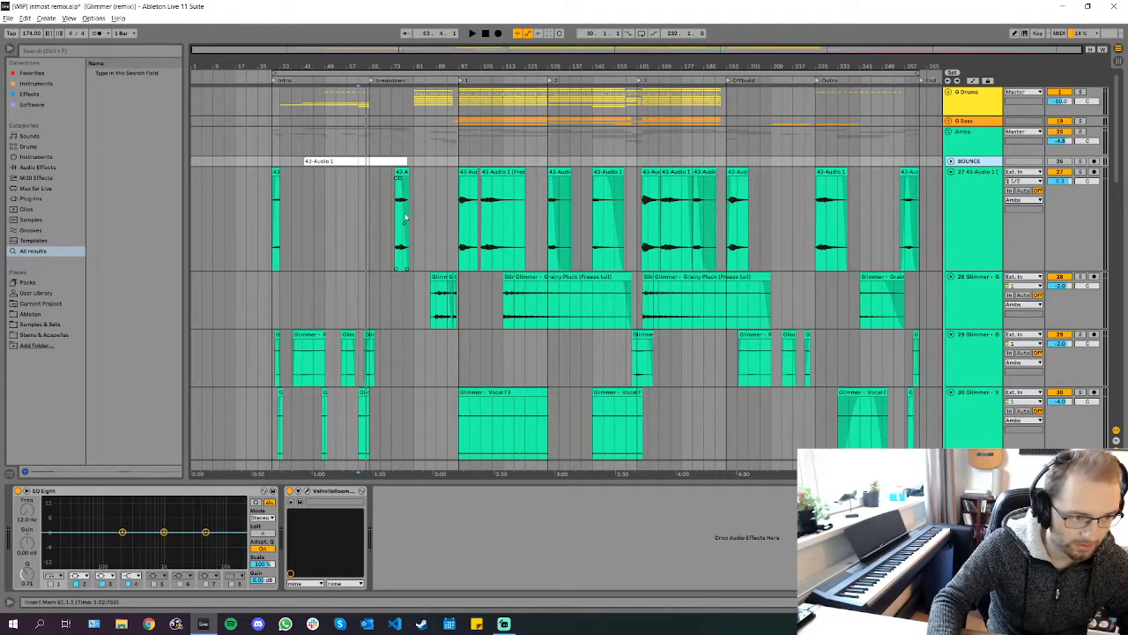
scroll(458, 185, "up", 6)
left_click(446, 203)
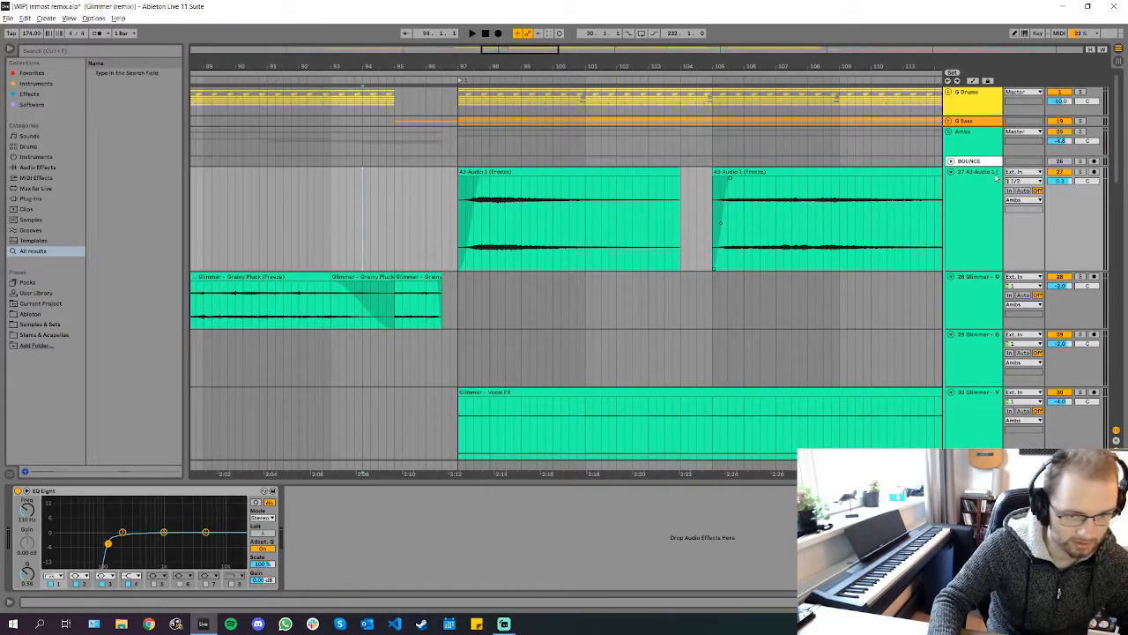
key("space")
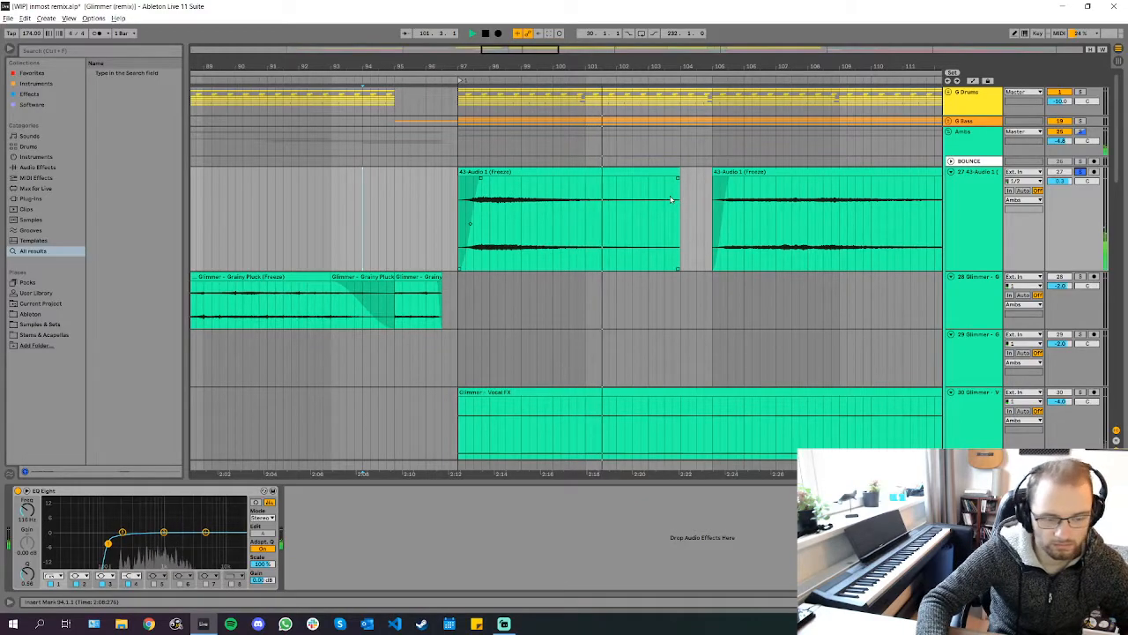
key("space")
Solo G Drums, G Bass and Ambs together and play them from just before bar 93 into the first drop
key("minus")
key("minus")
key("minus")
key("plus")
key("plus")
key("plus")
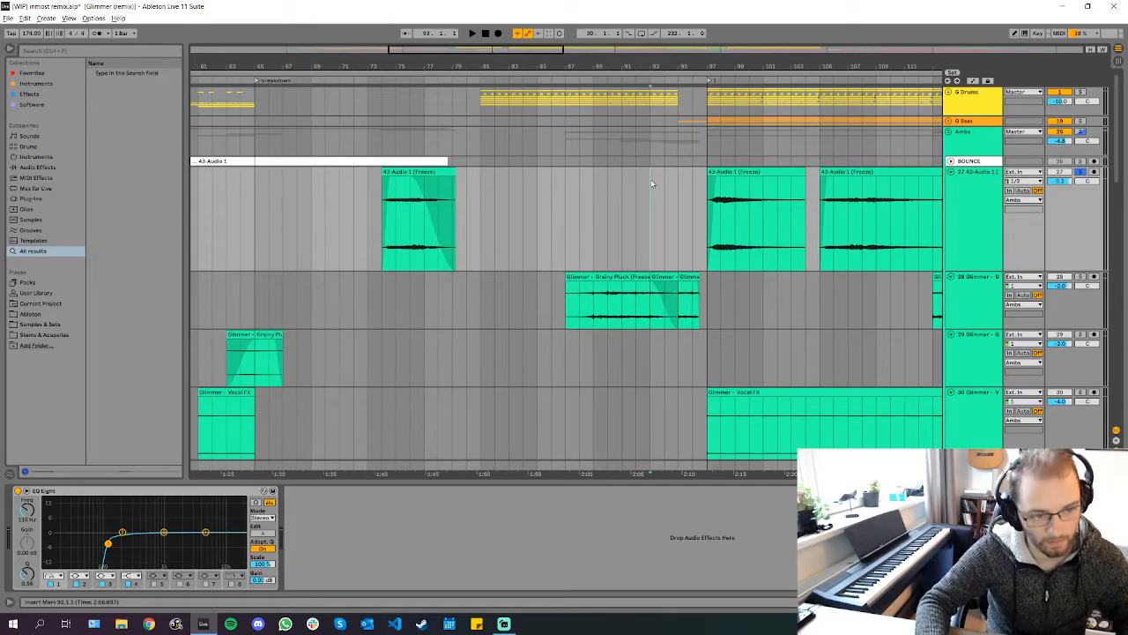
key("minus")
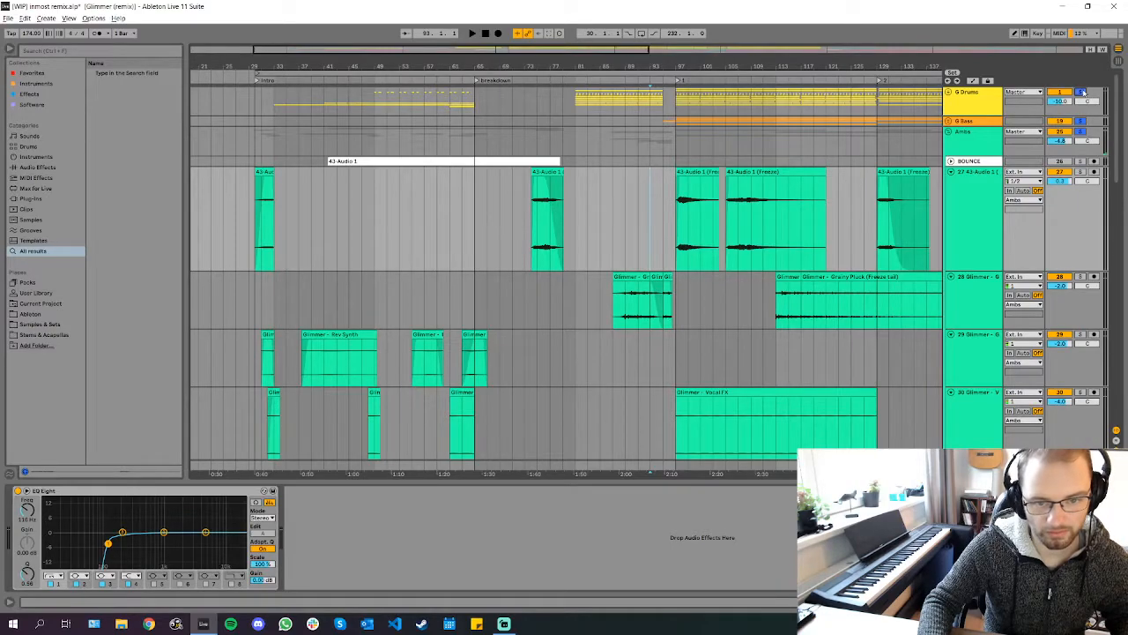
key("plus")
key("plus")
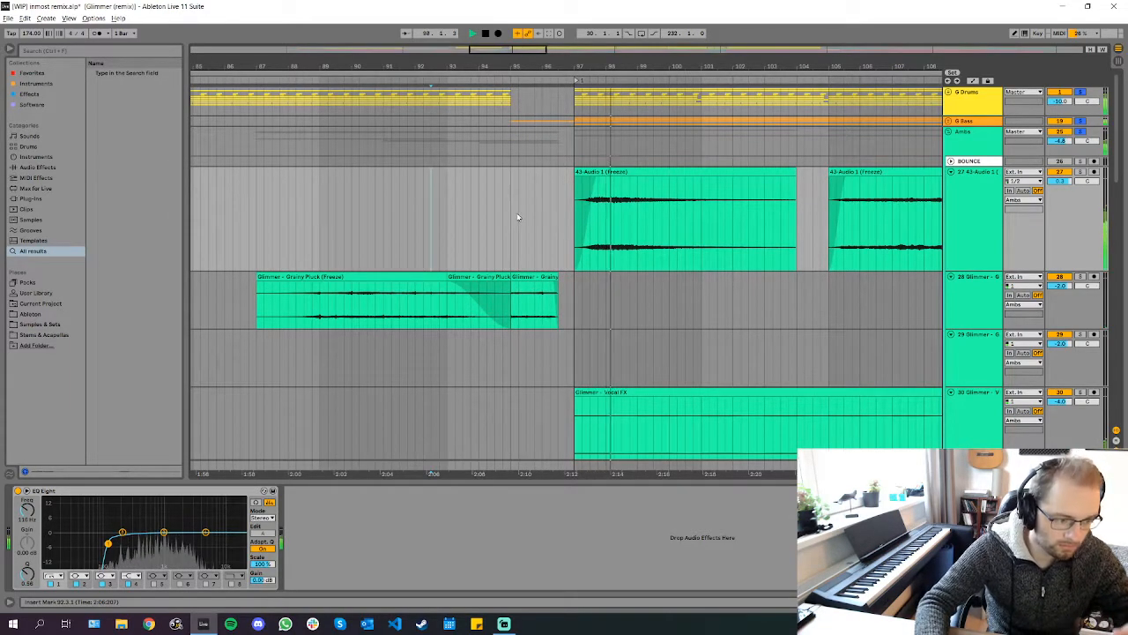
Stop playback, move the playback start to bar 81 in the G Drums group, and leave only G Drums soloed
key("space")
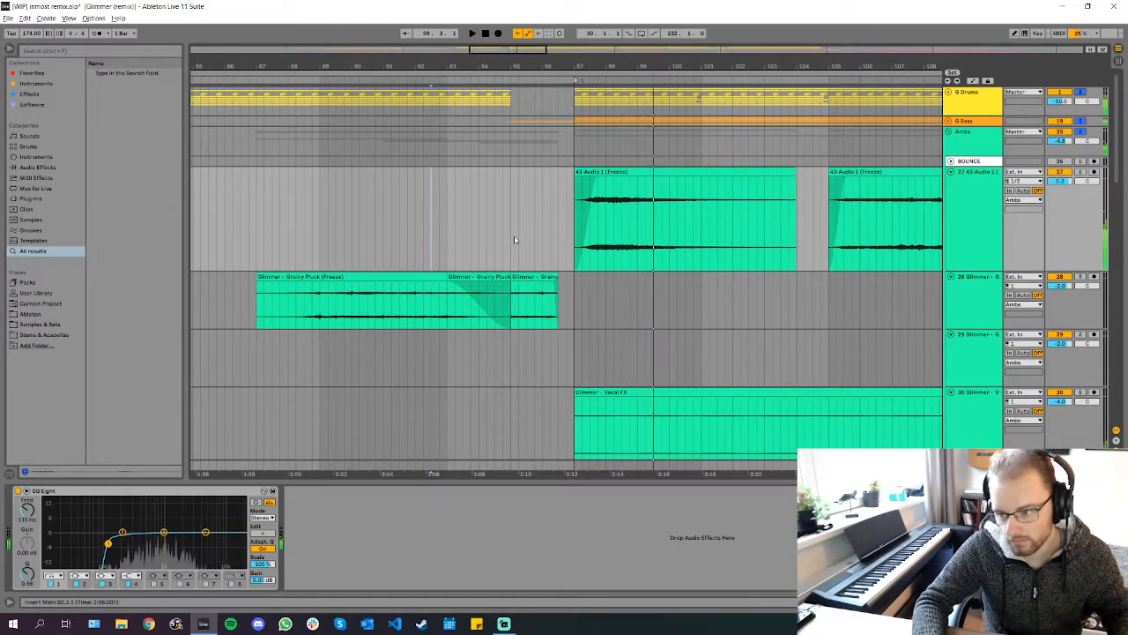
scroll(633, 169, "down", 10)
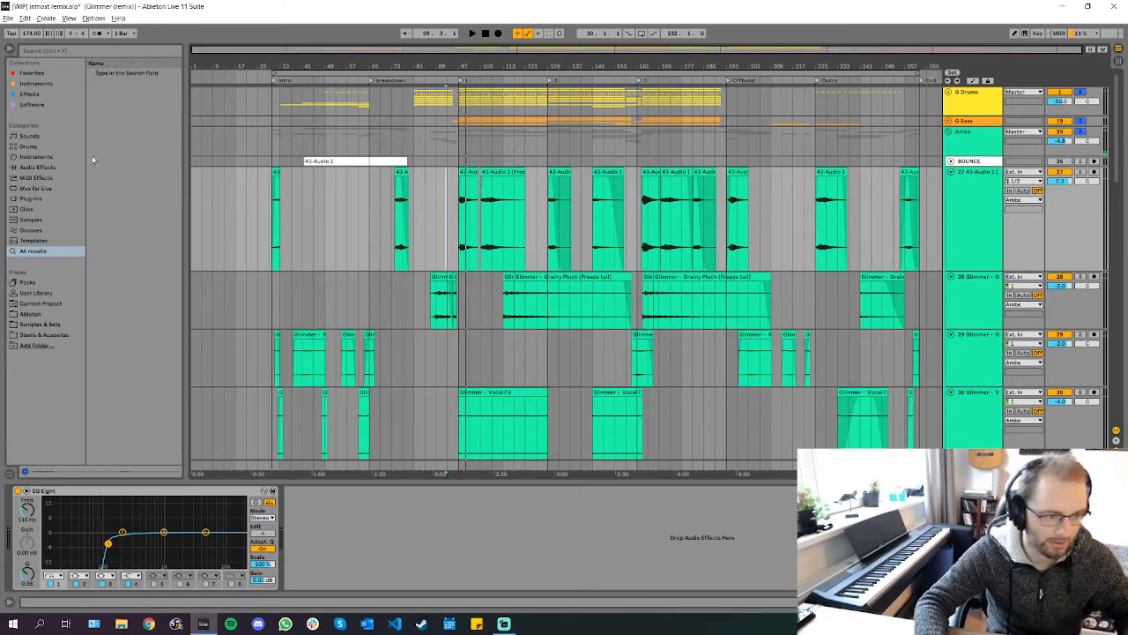
left_click(336, 118)
scroll(417, 101, "up", 3)
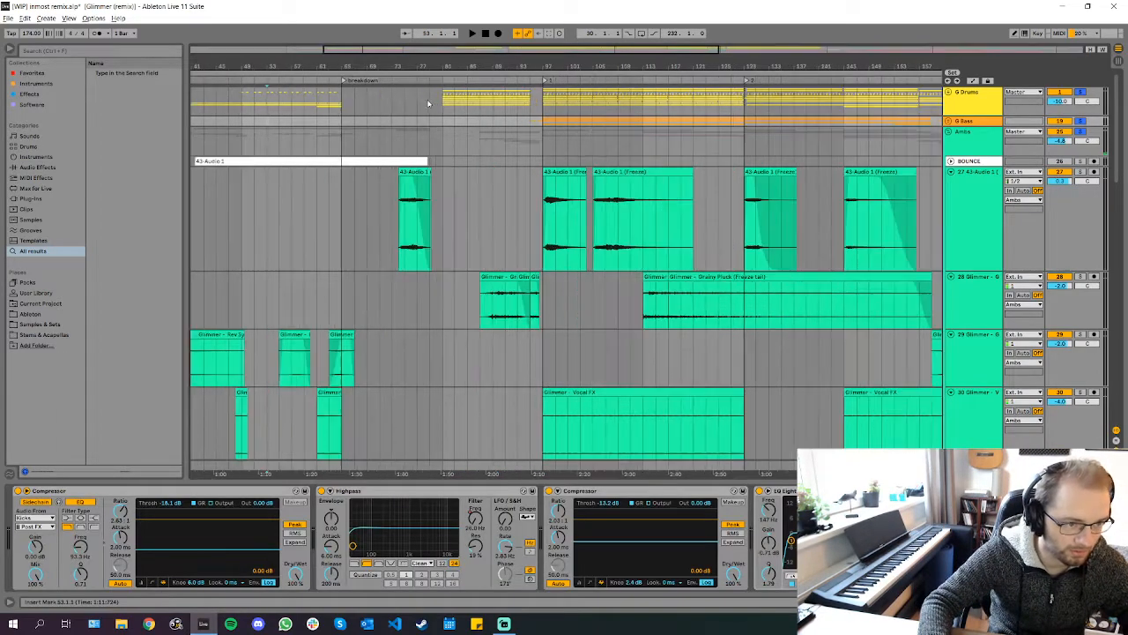
left_click(448, 112)
left_click(1081, 92)
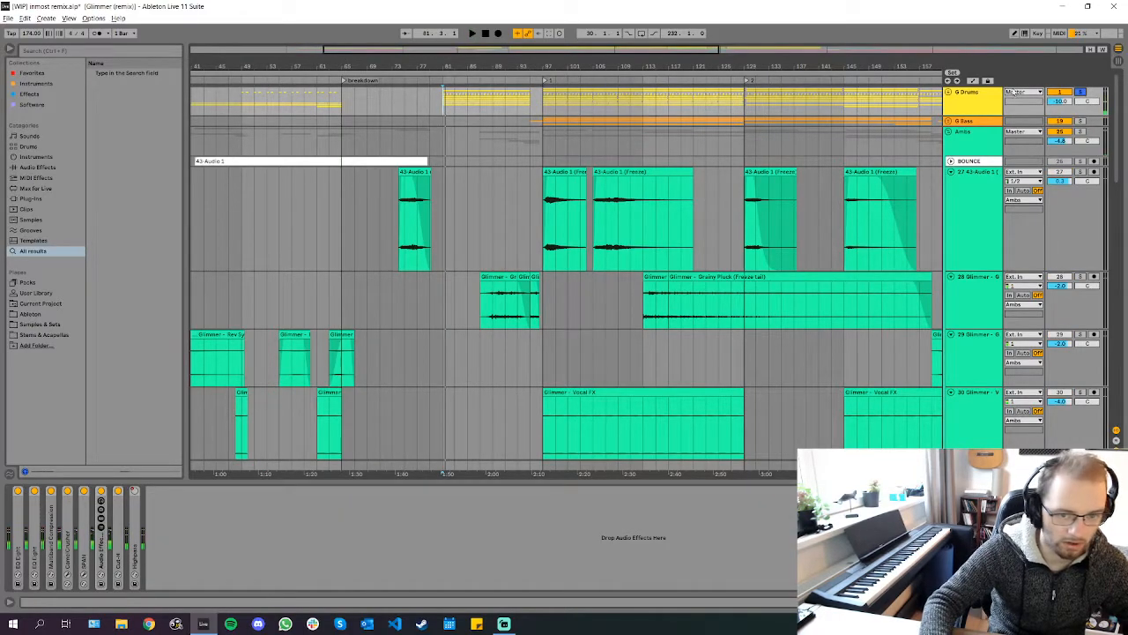
Unfold the G Drums group, show its automation lanes, and audition the drums from bar 89
left_click(949, 92)
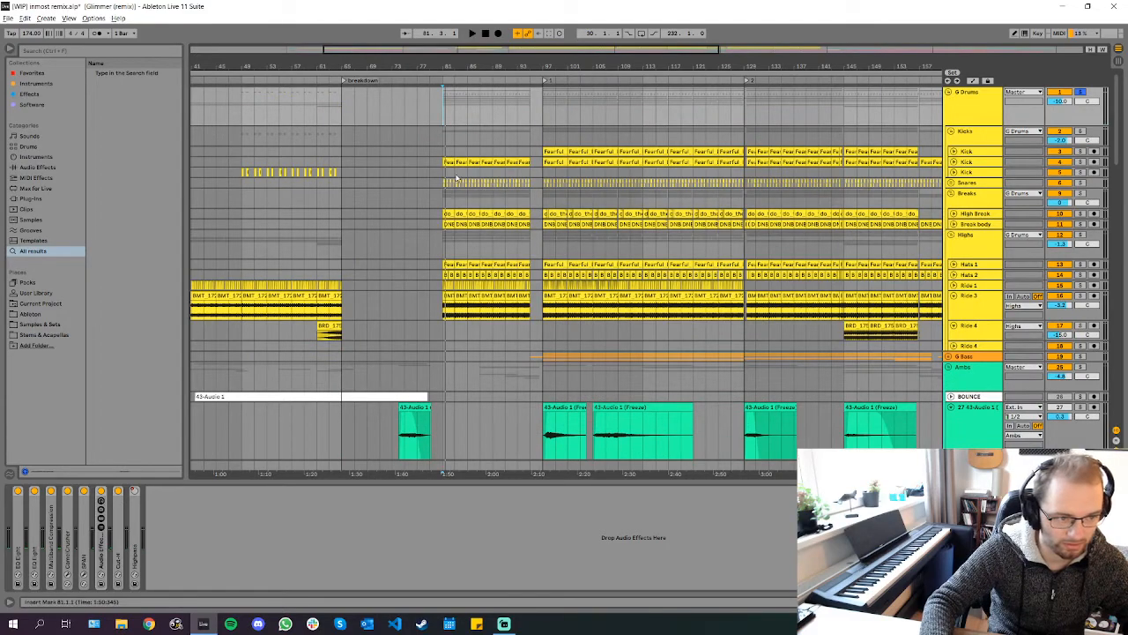
key("a")
left_click(494, 139)
key("space")
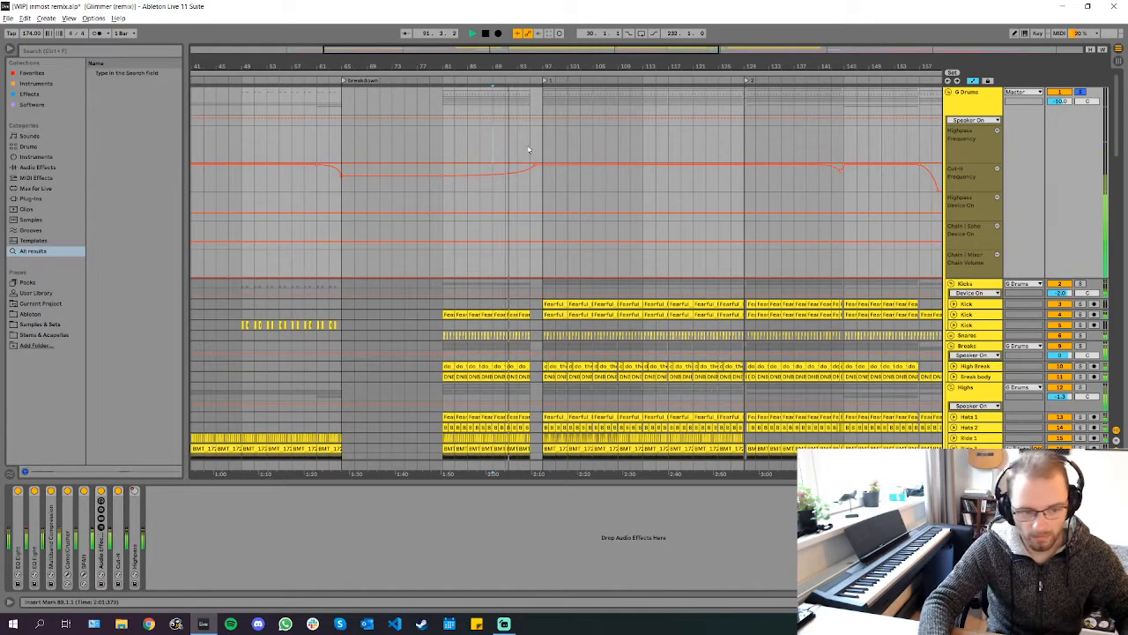
Hide the automation lanes and set the playback start to bar 97 with the whole arrangement in view
key("a")
left_click(544, 116)
key("w")
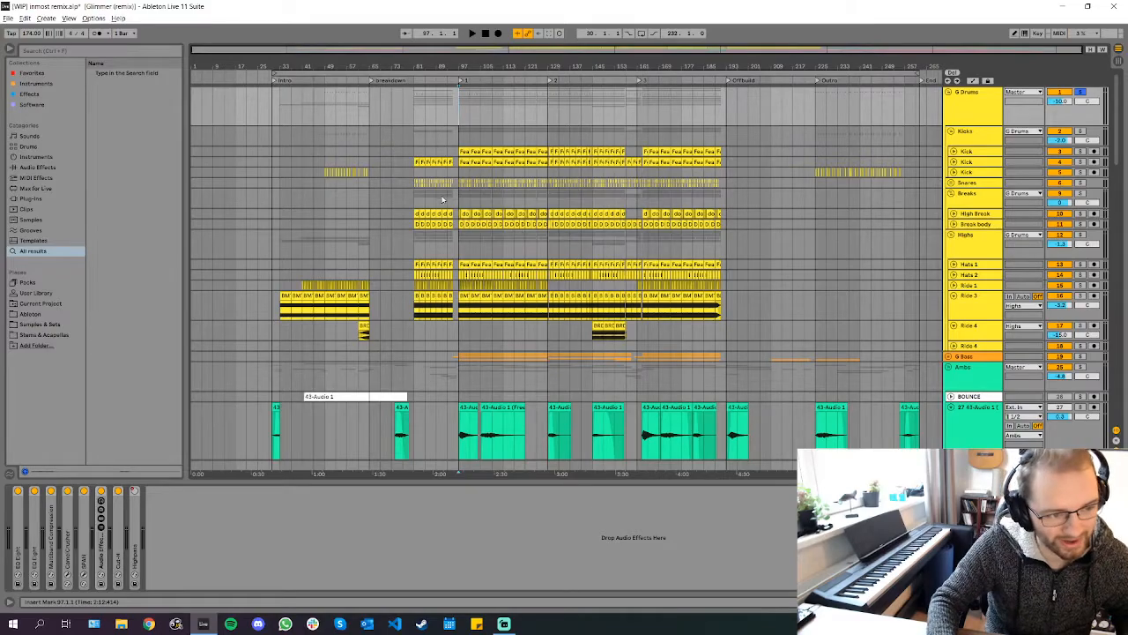
scroll(440, 199, "up", 5)
scroll(425, 208, "right", 1)
scroll(415, 209, "down", 5)
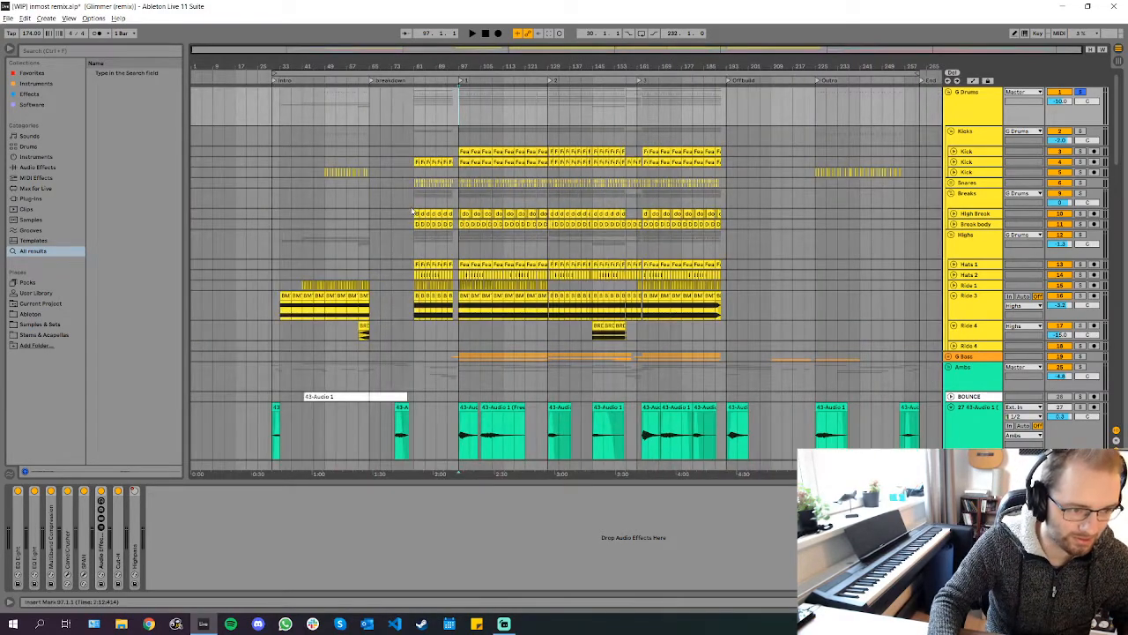
Fold tracks 27 to 30 in the Ambs group to compact their lanes
left_click(414, 193)
scroll(431, 206, "down", 4)
scroll(878, 284, "up", 2)
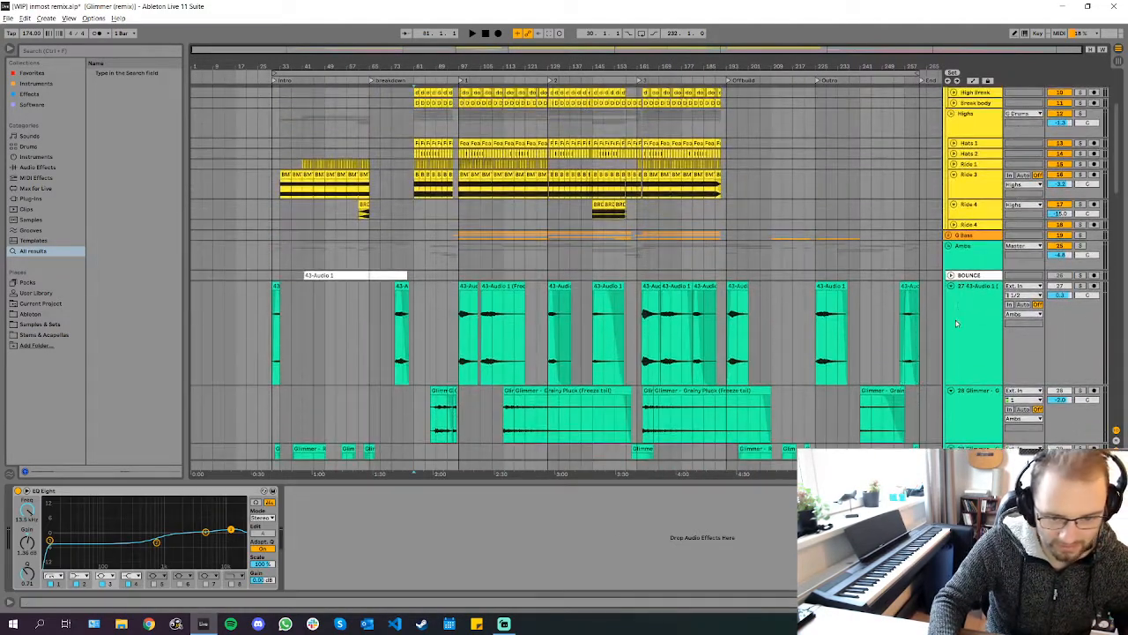
left_click(958, 321)
key("u")
left_click(973, 315)
key("u")
left_click(974, 317)
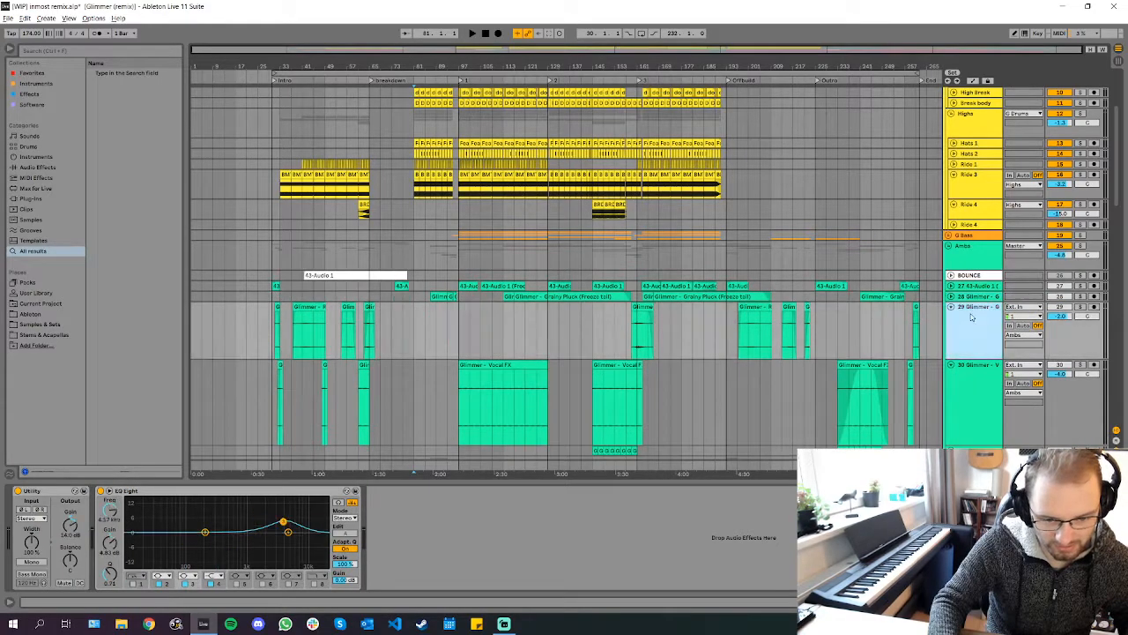
key("u")
left_click(970, 318)
key("u")
scroll(447, 251, "up", 3)
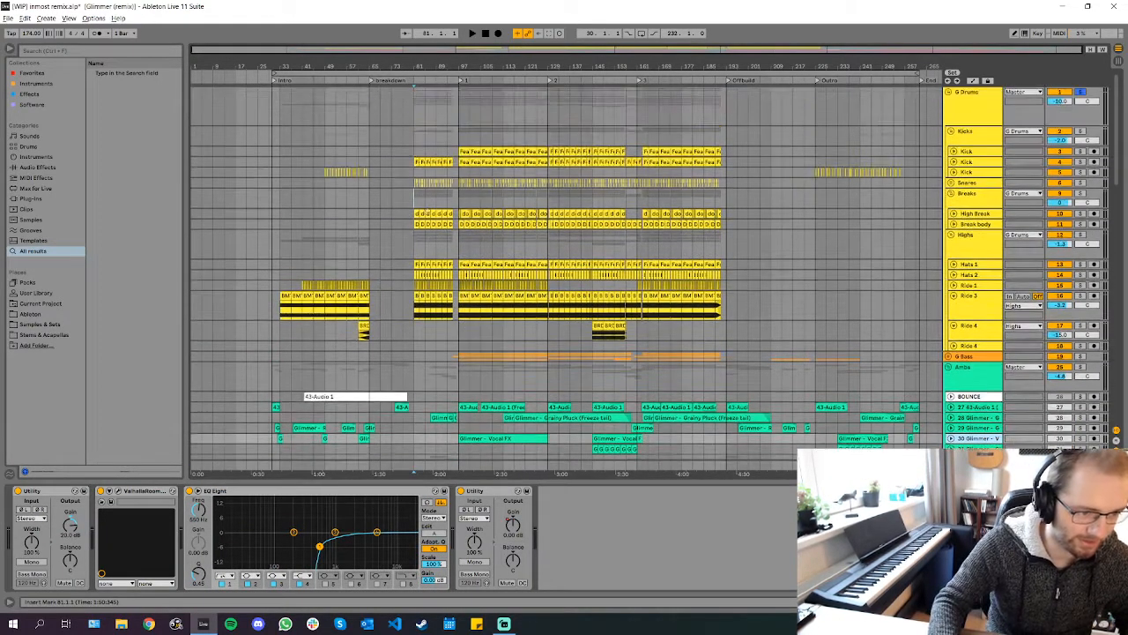
Unsolo the G Drums group and audition the full mix from bar 81
left_click(418, 236)
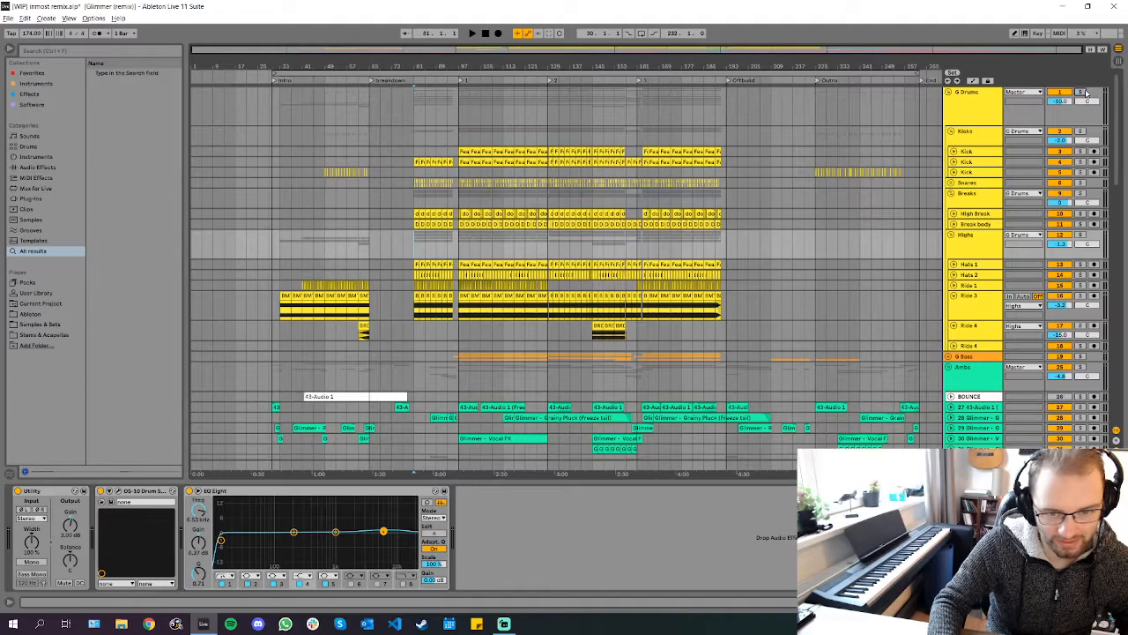
key("space")
scroll(402, 244, "up", 3)
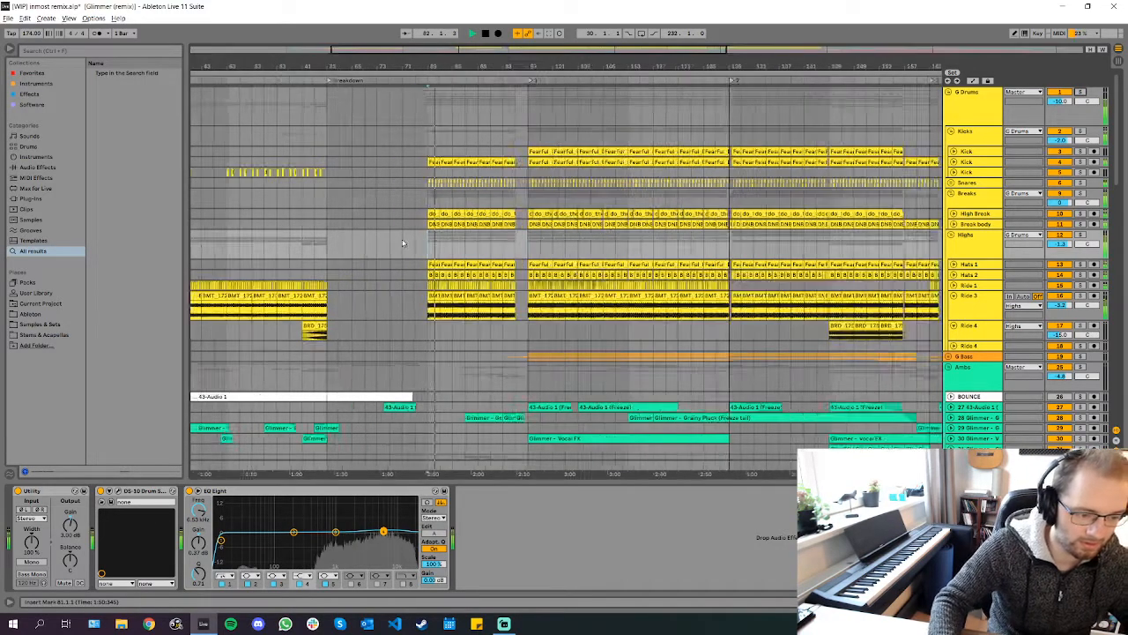
scroll(402, 245, "up", 3)
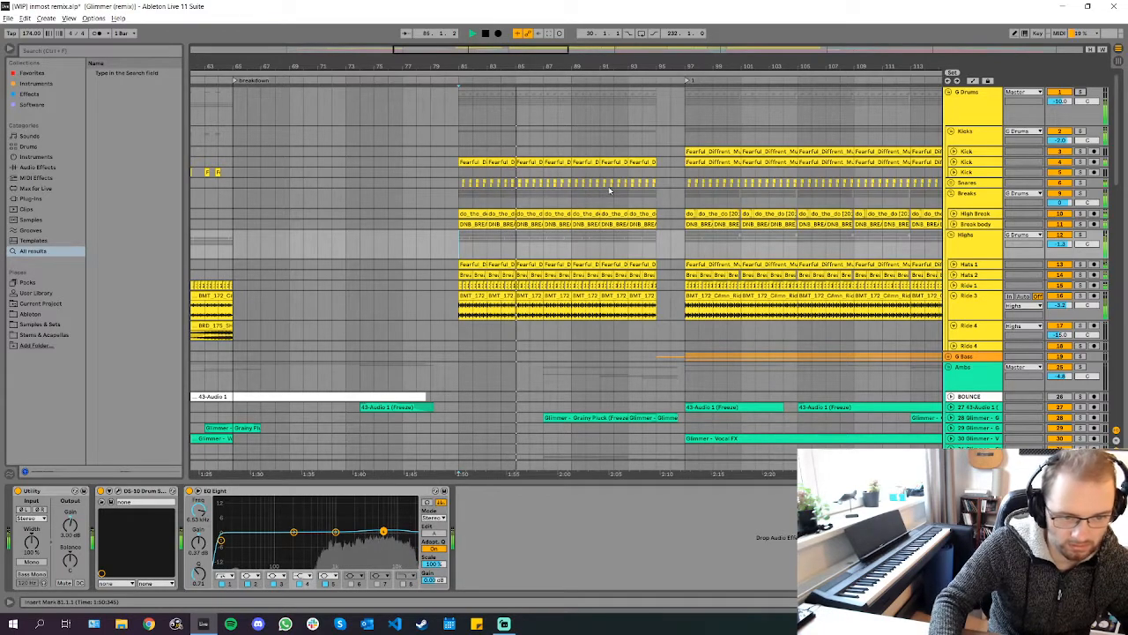
key("space")
Find the Two Note Pluck clips just before bar 97 and solo the Pling Plong group
scroll(534, 214, "down", 5)
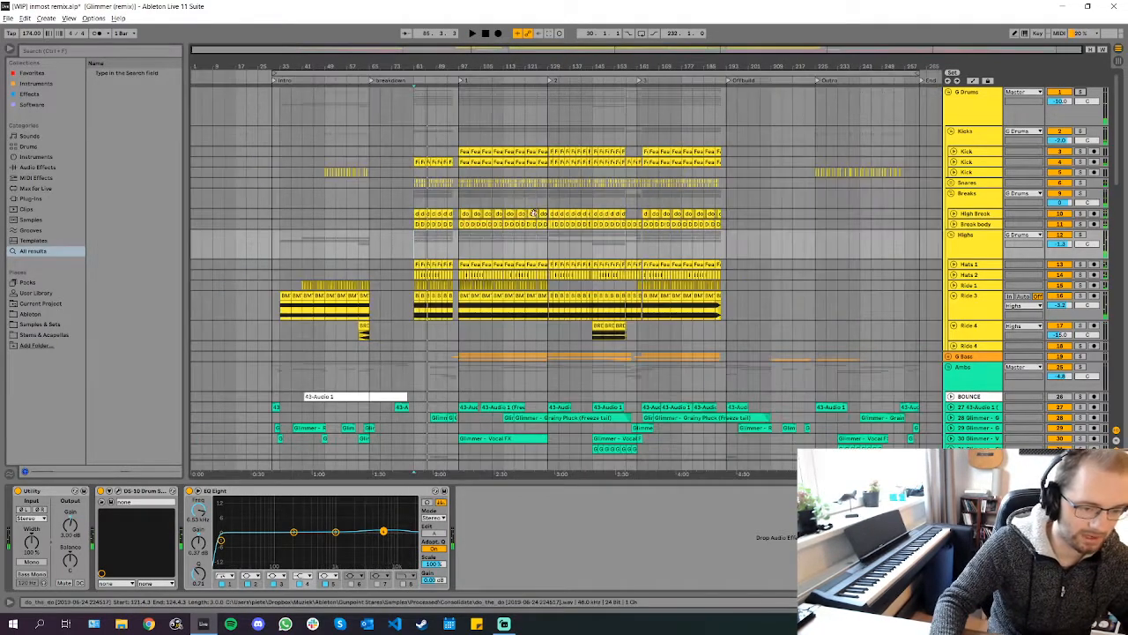
scroll(510, 265, "down", 4)
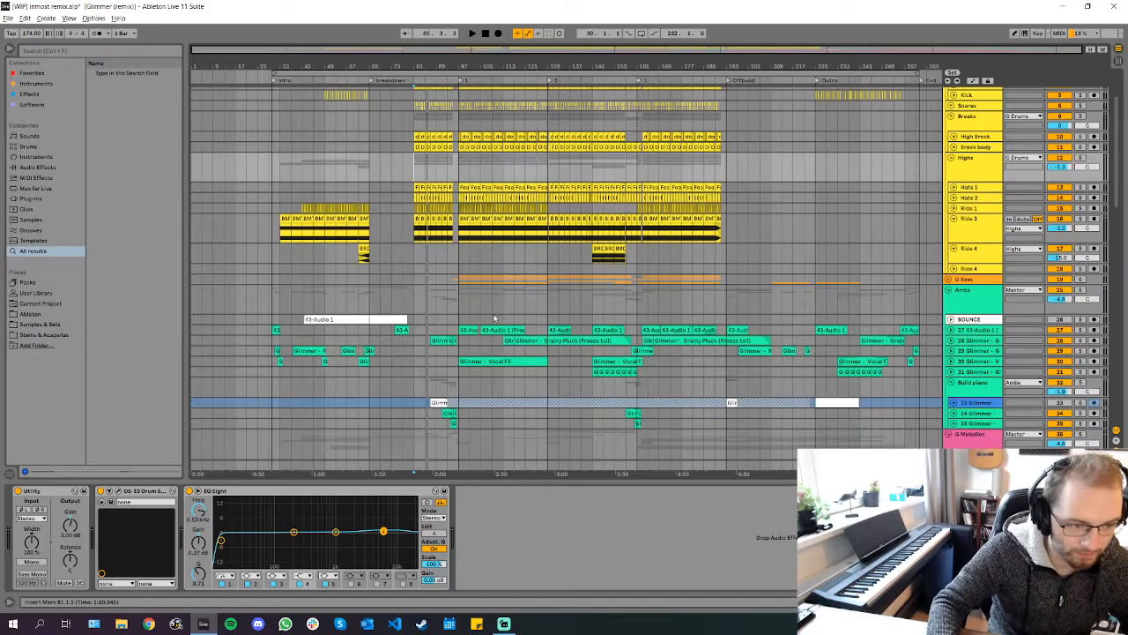
scroll(485, 320, "down", 10)
scroll(466, 324, "up", 5)
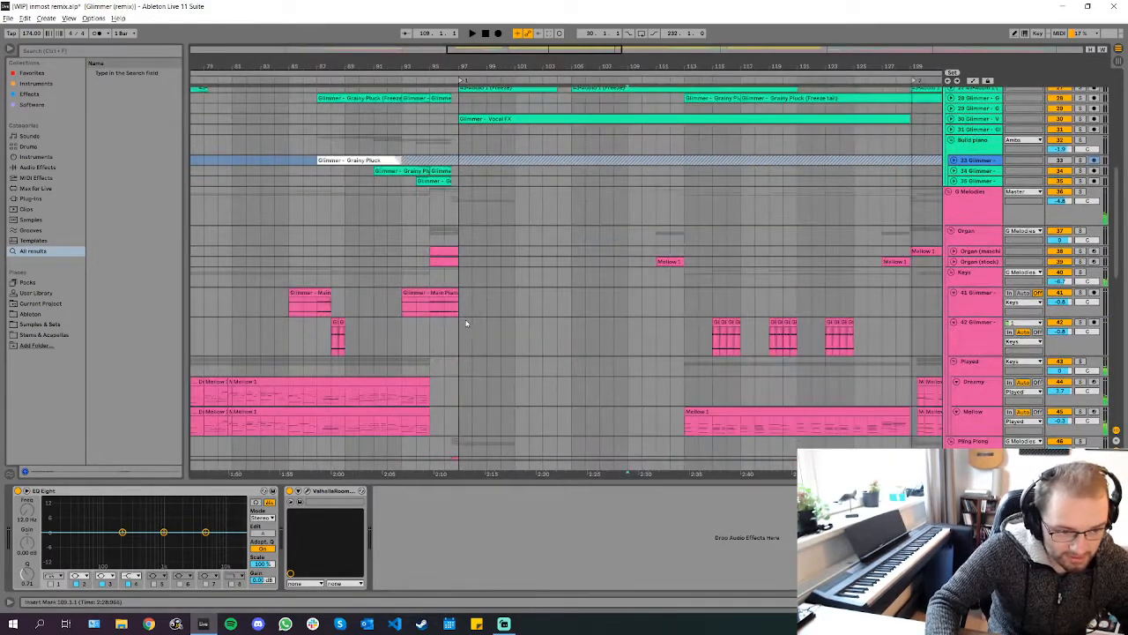
scroll(465, 323, "down", 7)
left_click(405, 324)
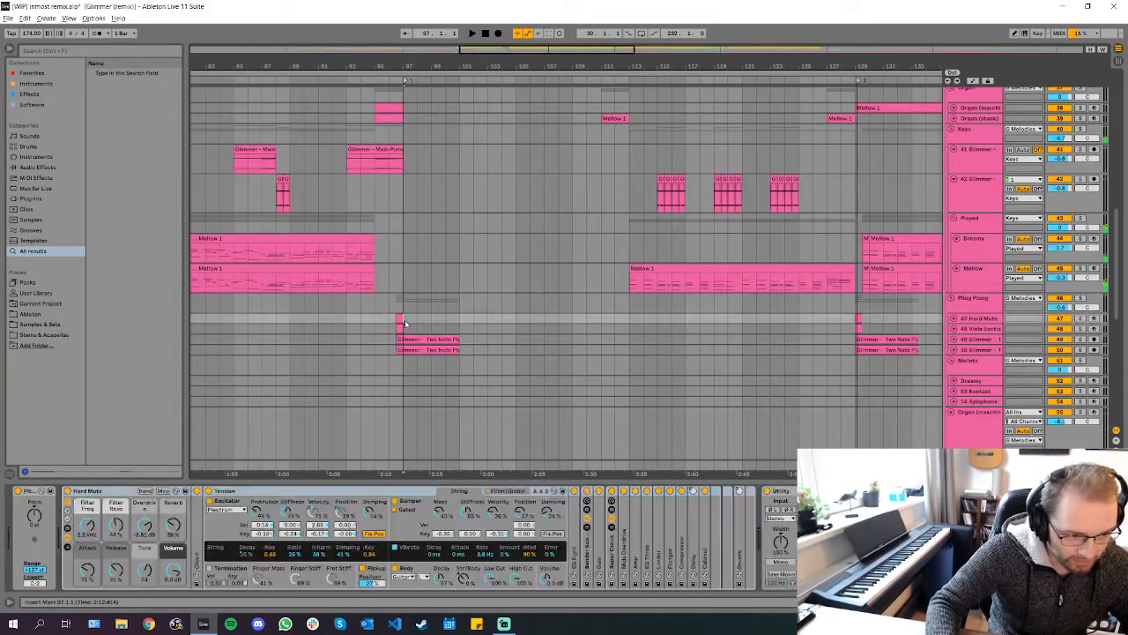
scroll(405, 324, "up", 3)
left_click(406, 347)
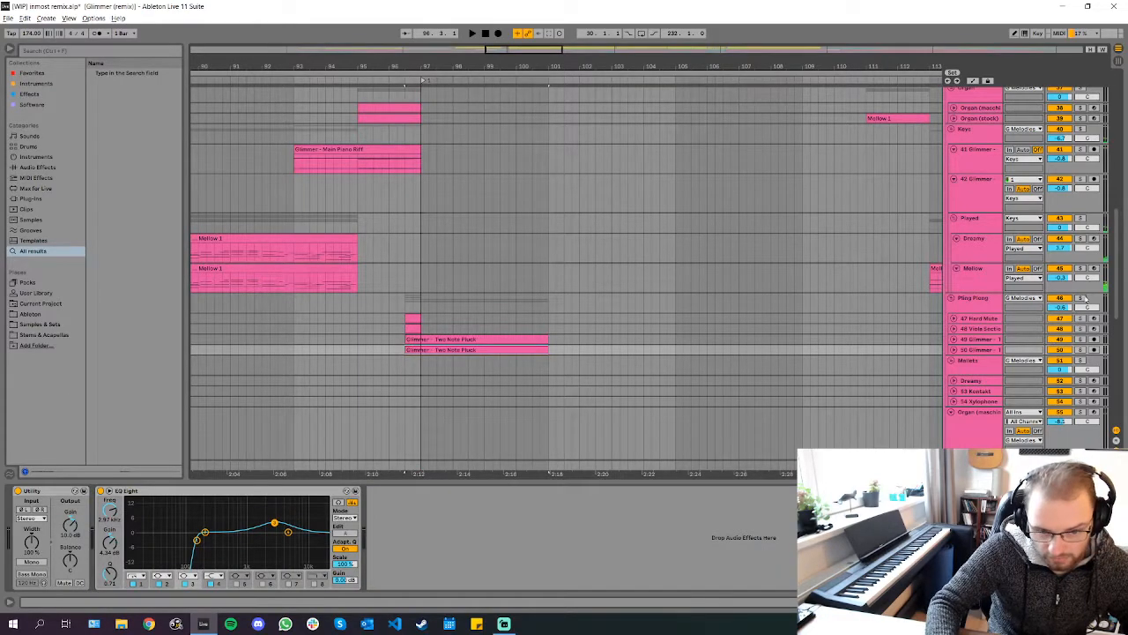
left_click(1081, 298)
Set the playback start to 94.2.1 on track 42 and briefly audition the soloed group
scroll(343, 247, "left", 5)
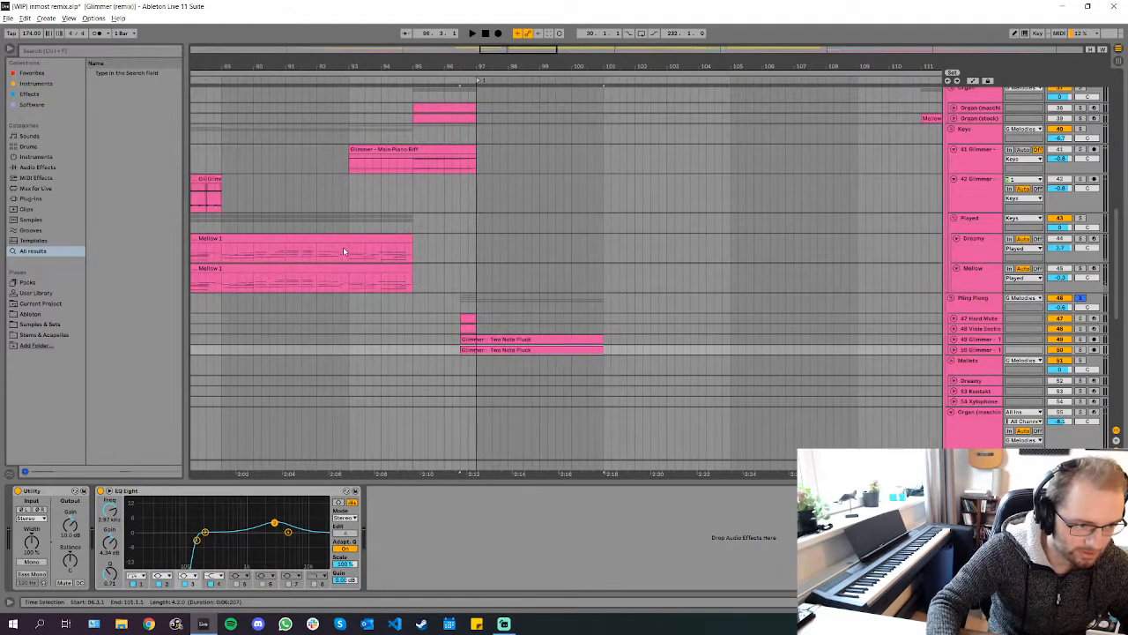
scroll(432, 260, "up", 2)
left_click(436, 254)
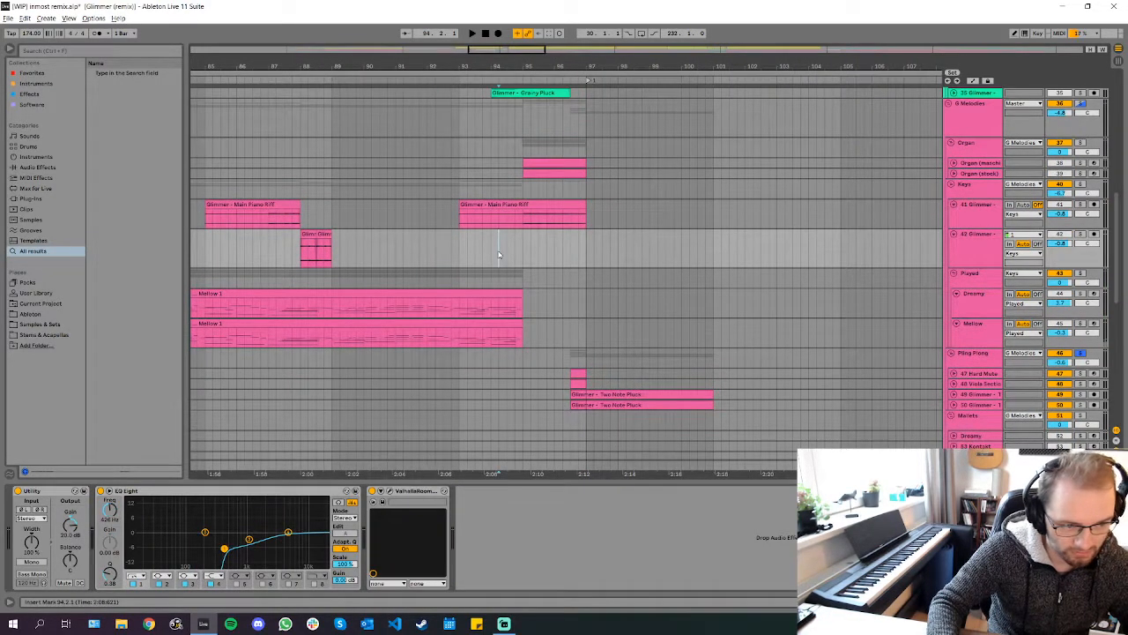
key("space")
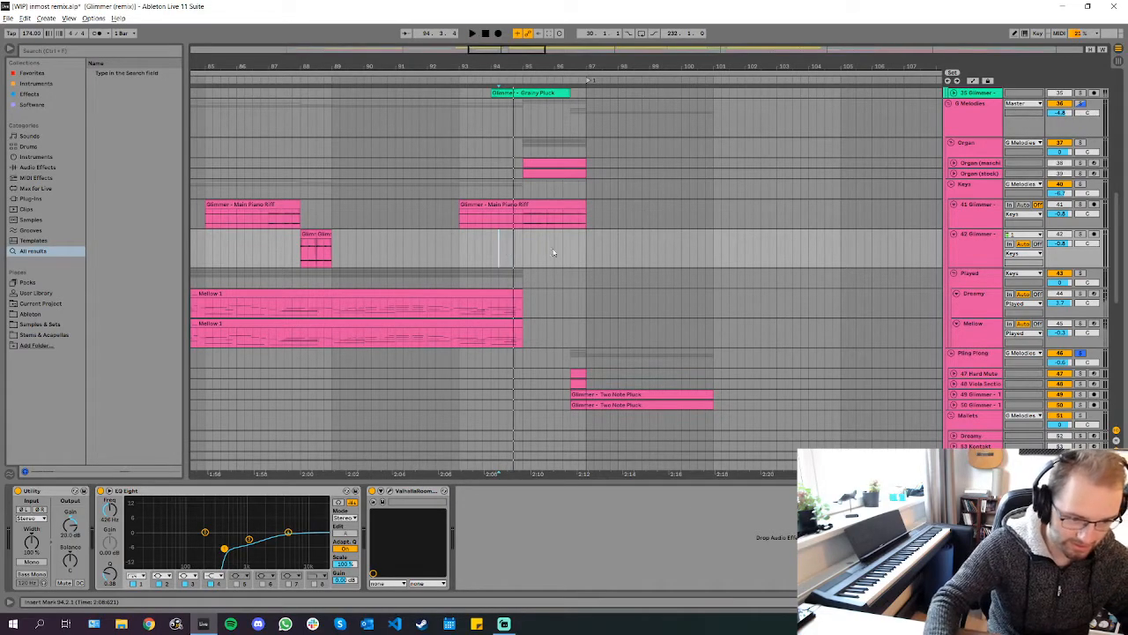
Unfold tracks 49 and 50 in the Pling Plong group to reveal their Two Note Pluck waveforms
left_click(954, 396)
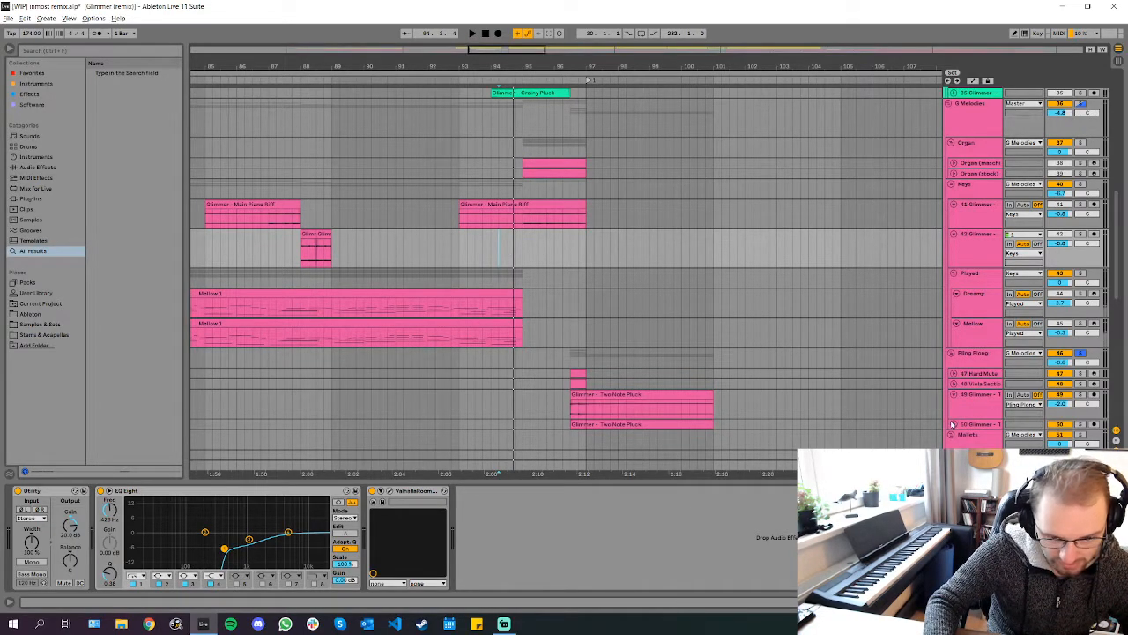
left_click(954, 424)
scroll(567, 422, "down", 2)
scroll(568, 418, "up", 1)
scroll(575, 397, "up", 5)
Select the Two Note Pluck clip on track 49, solo that track, and audition the clip from its start
left_click(560, 376)
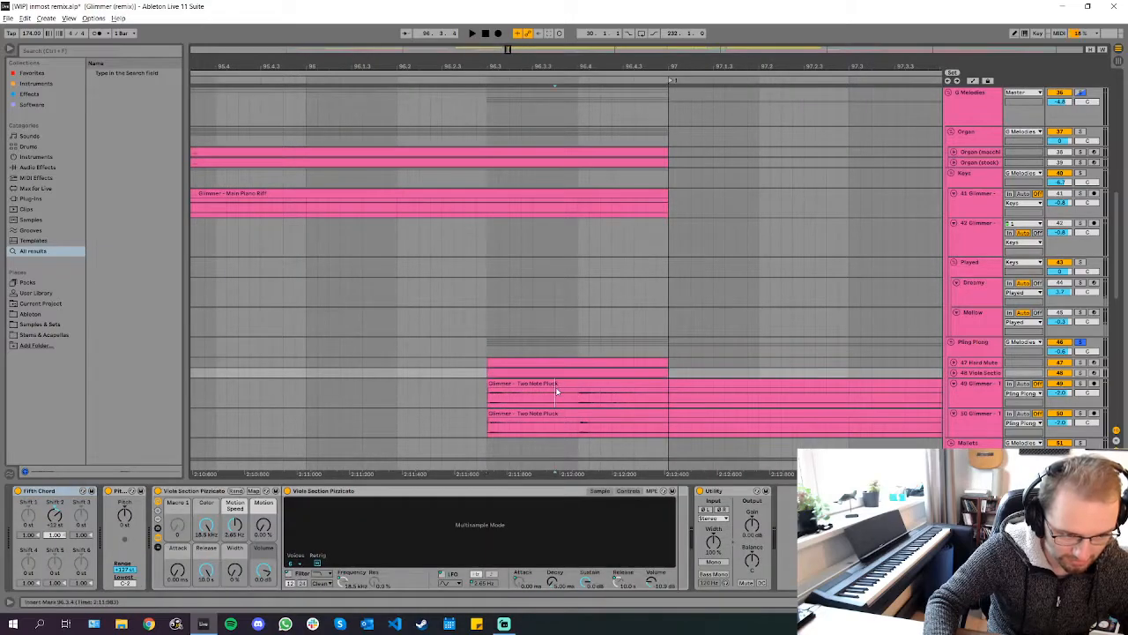
left_click(561, 391)
left_click(580, 384)
left_click(1081, 384)
key("space")
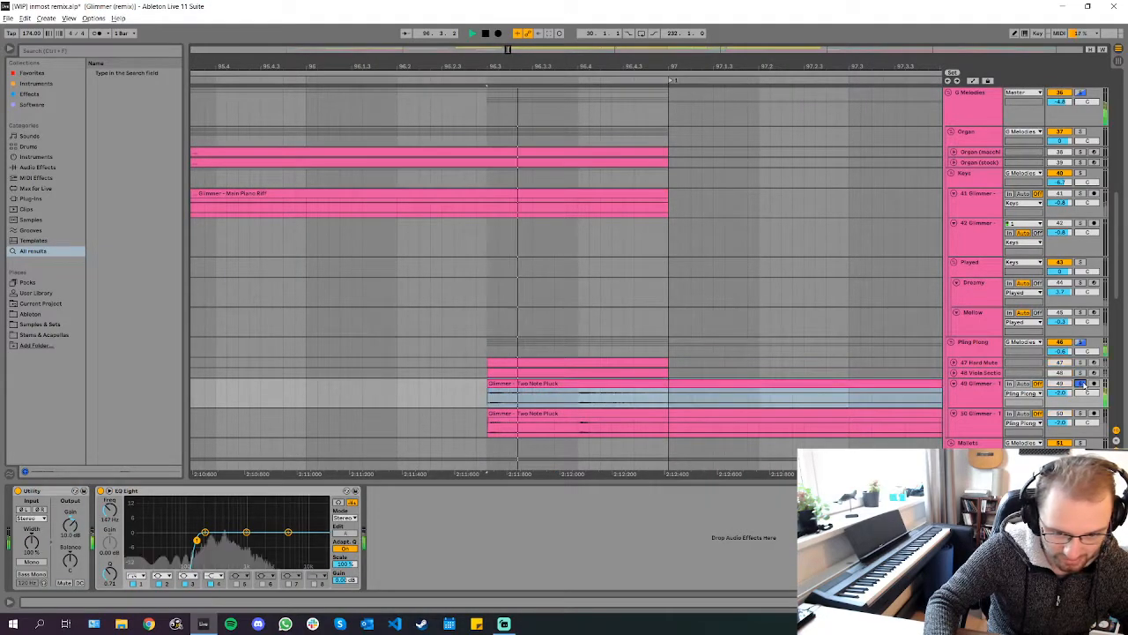
key("space")
scroll(726, 345, "down", 4)
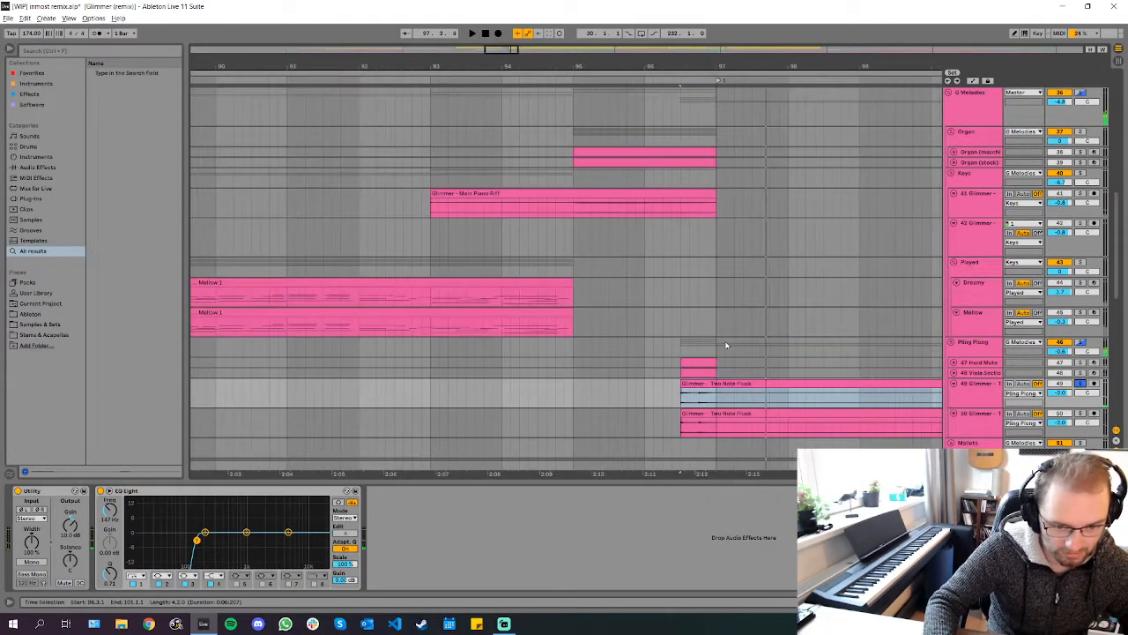
Solo track 50 instead of track 49 and audition its Two Note Pluck clip
left_click(1003, 412)
left_click(1081, 413)
key("space")
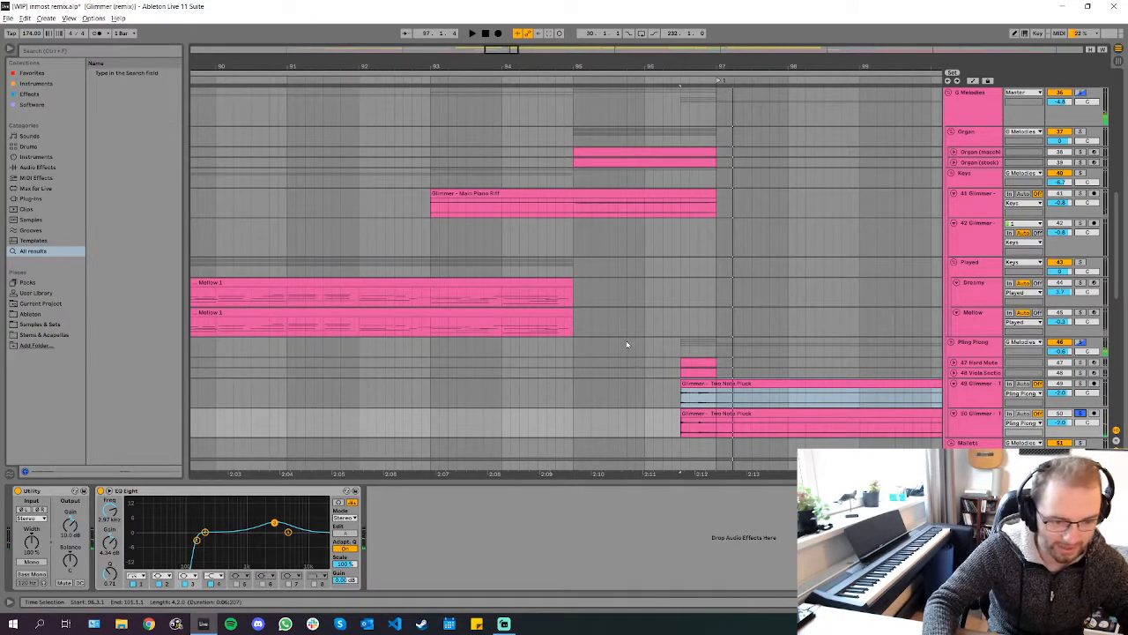
Unfold and enlarge the Hard Mute and Viola Section tracks, placing the insert marker at 96.2.1 on Hard Mute
scroll(627, 343, "down", 5)
scroll(664, 300, "up", 3)
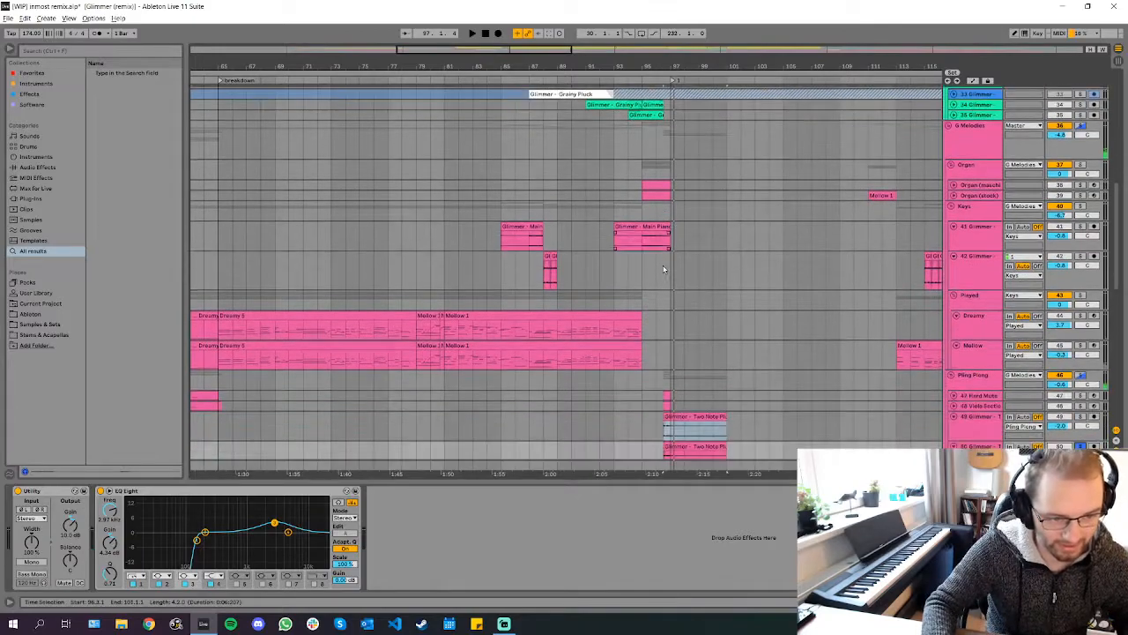
scroll(664, 269, "up", 5)
scroll(652, 317, "down", 2)
left_click(618, 342)
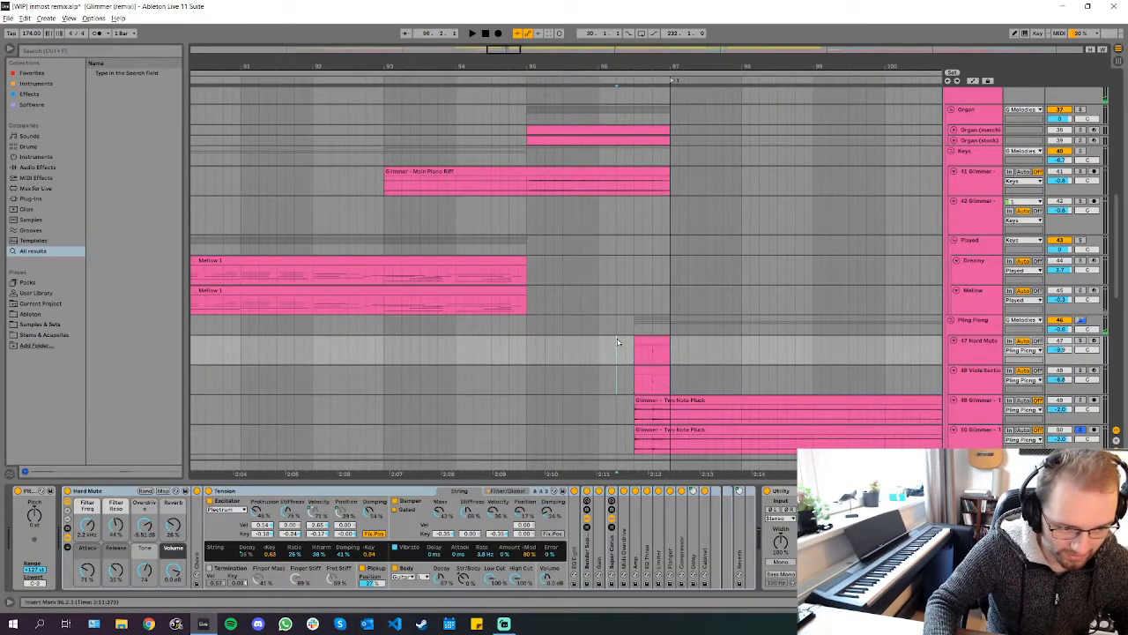
scroll(617, 342, "down", 2)
scroll(617, 340, "up", 2)
scroll(619, 335, "down", 4)
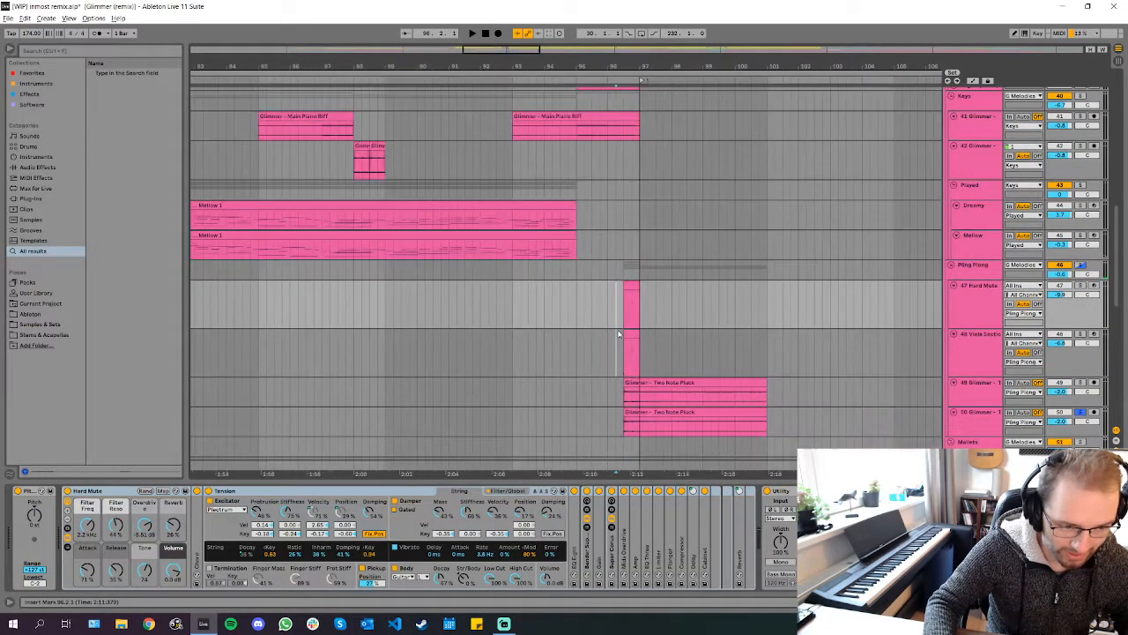
scroll(615, 301, "up", 4)
scroll(617, 300, "right", 2)
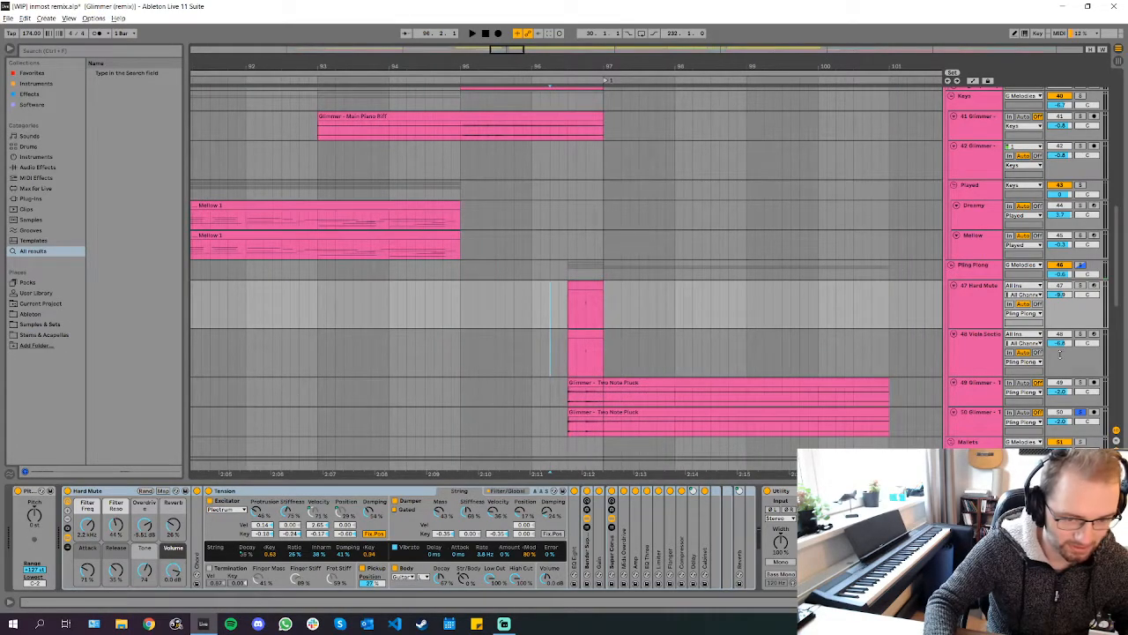
Inspect the Pling Plong group's effects, then select the Two Note Pluck clips on tracks 49 and 50 together
left_click(617, 397)
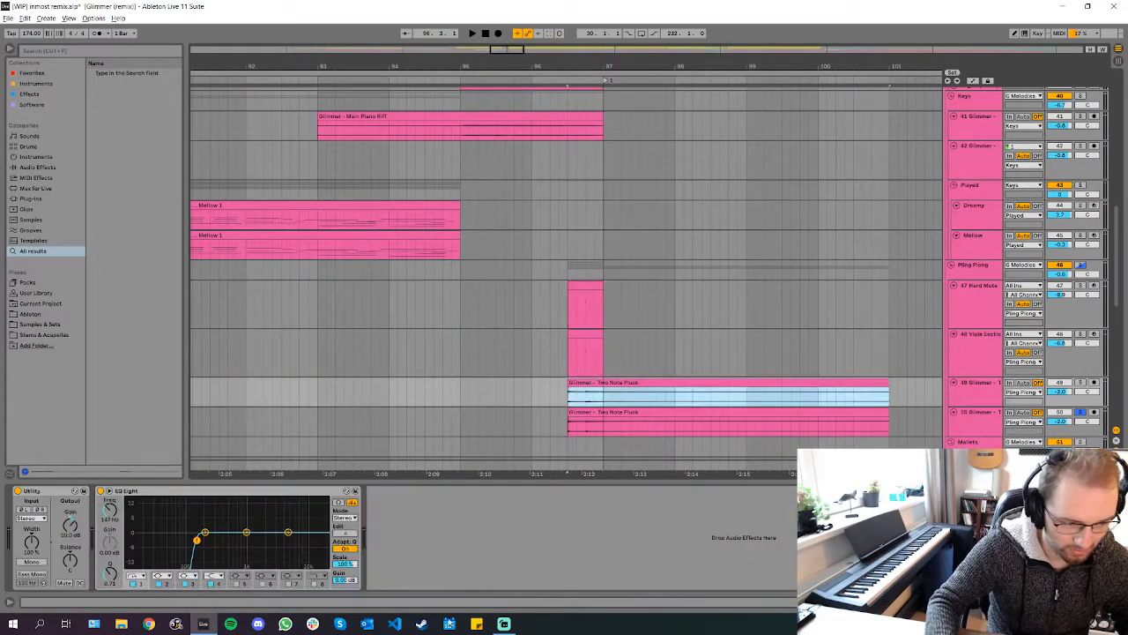
left_click(593, 430)
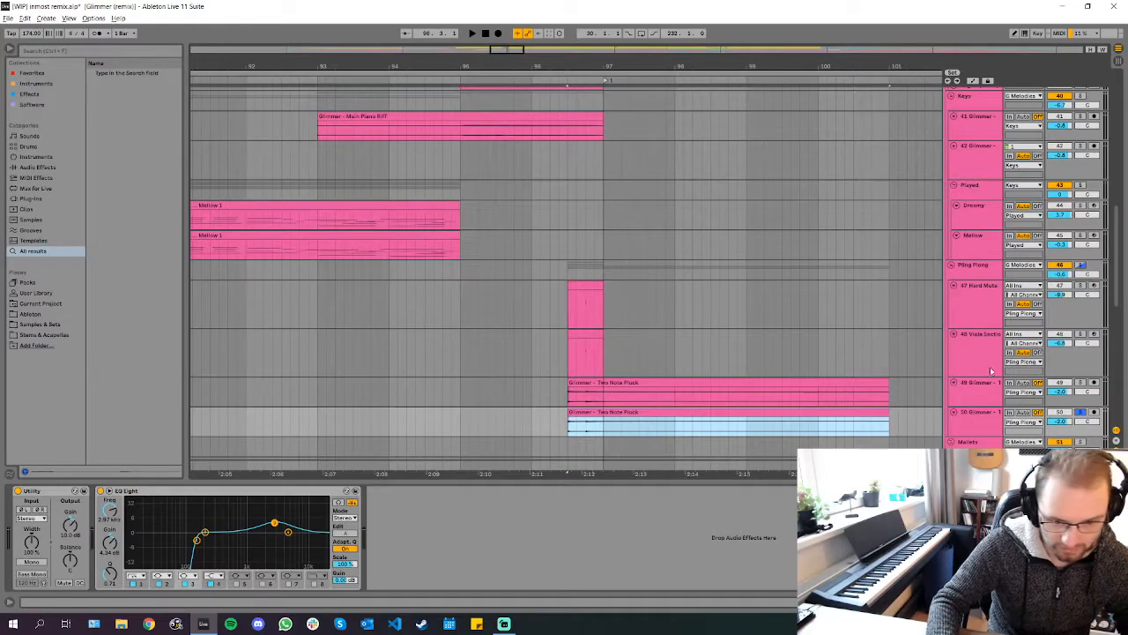
left_click(975, 269)
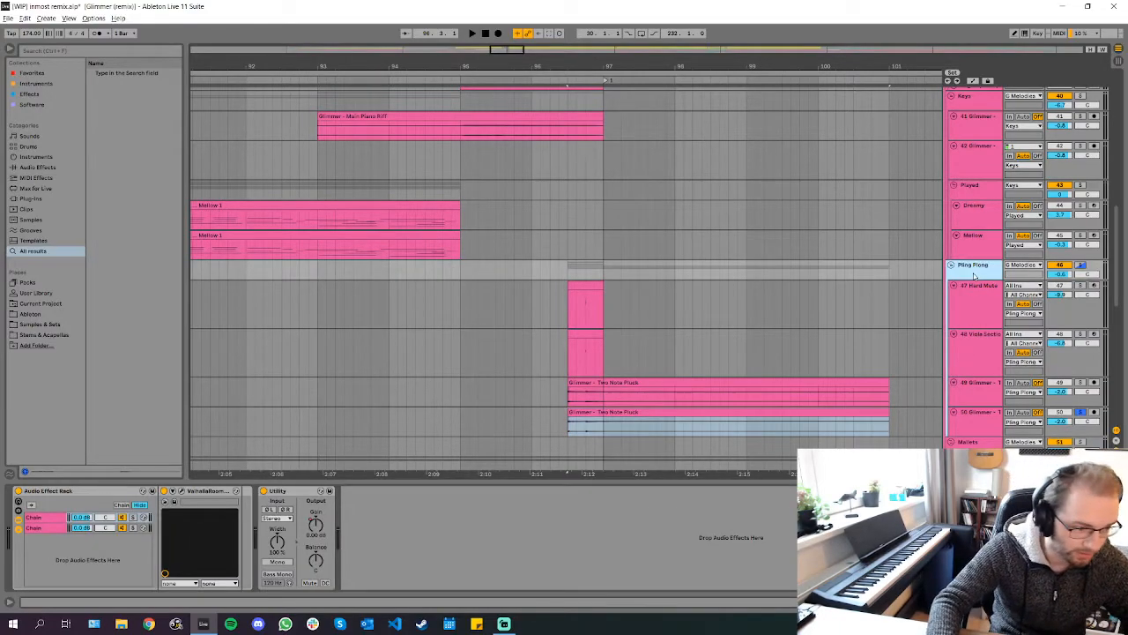
left_click(982, 423)
left_click_drag(566, 393, 889, 423)
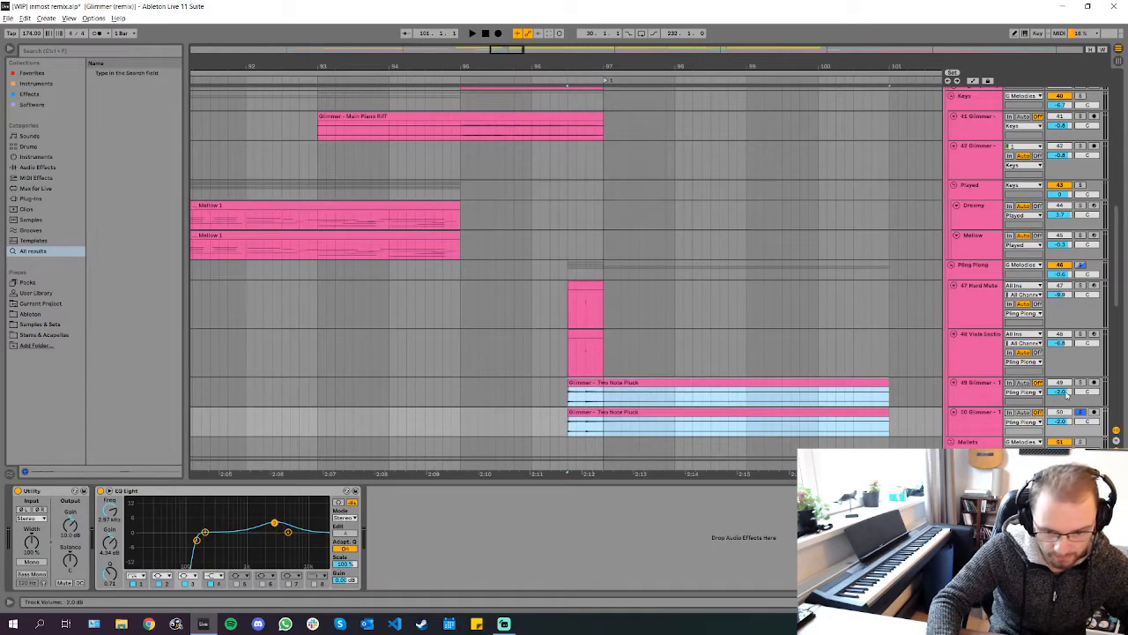
Solo tracks 49 and 50 together and audition their Two Note Pluck clips
left_click(1082, 382)
key("space")
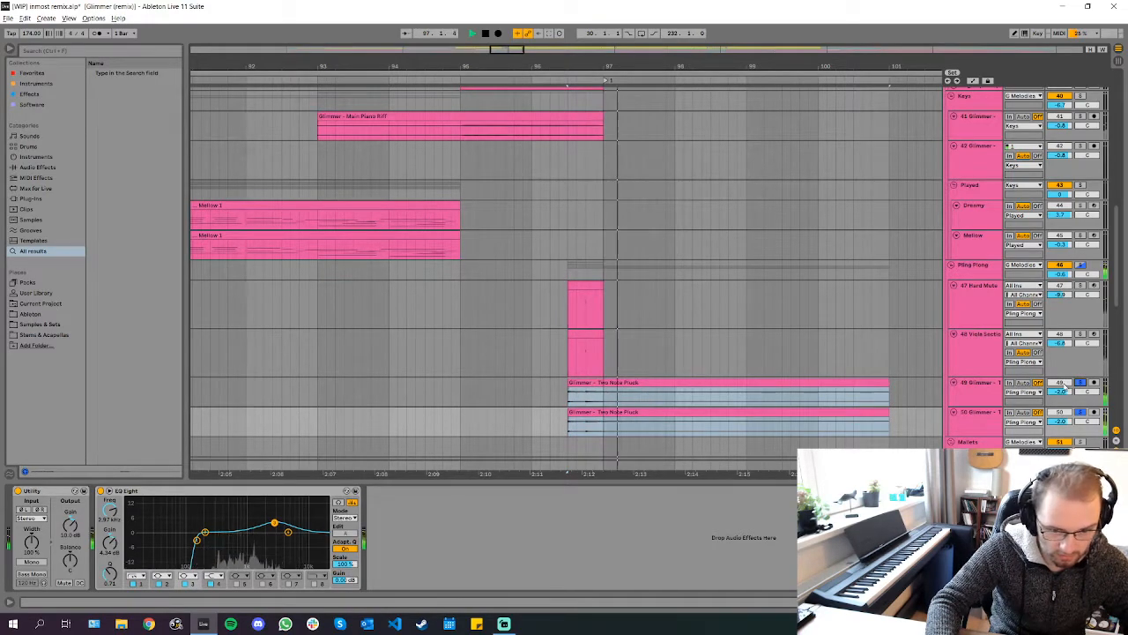
Solo and audition the Viola Section clip at 96.3.1, followed by the Hard Mute clip on its own
left_click(990, 346)
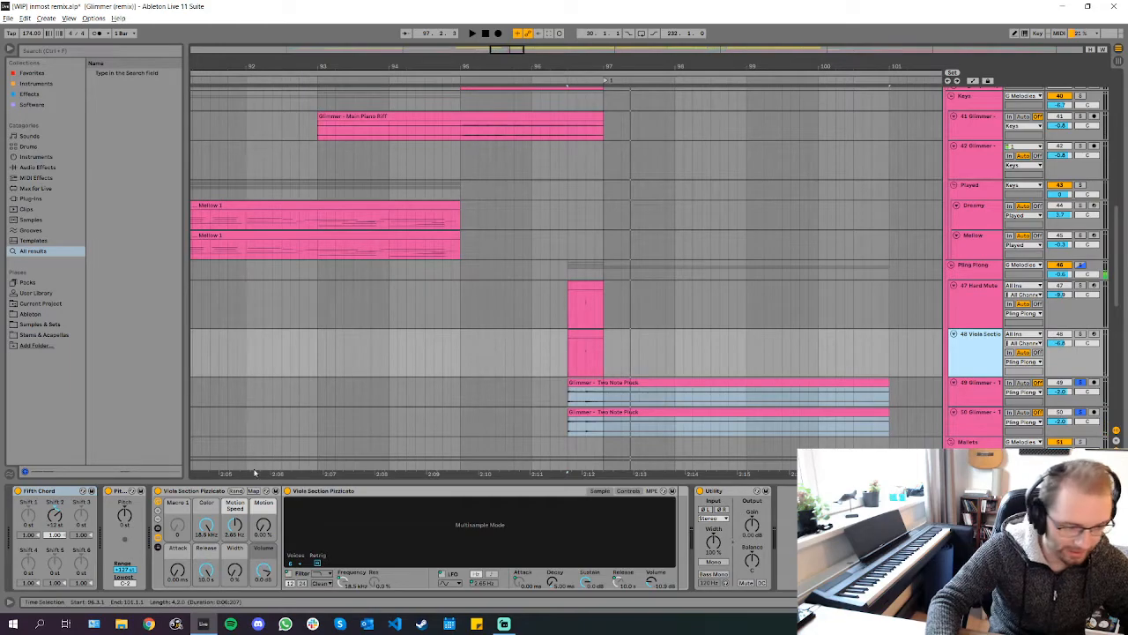
scroll(537, 381, "up", 5)
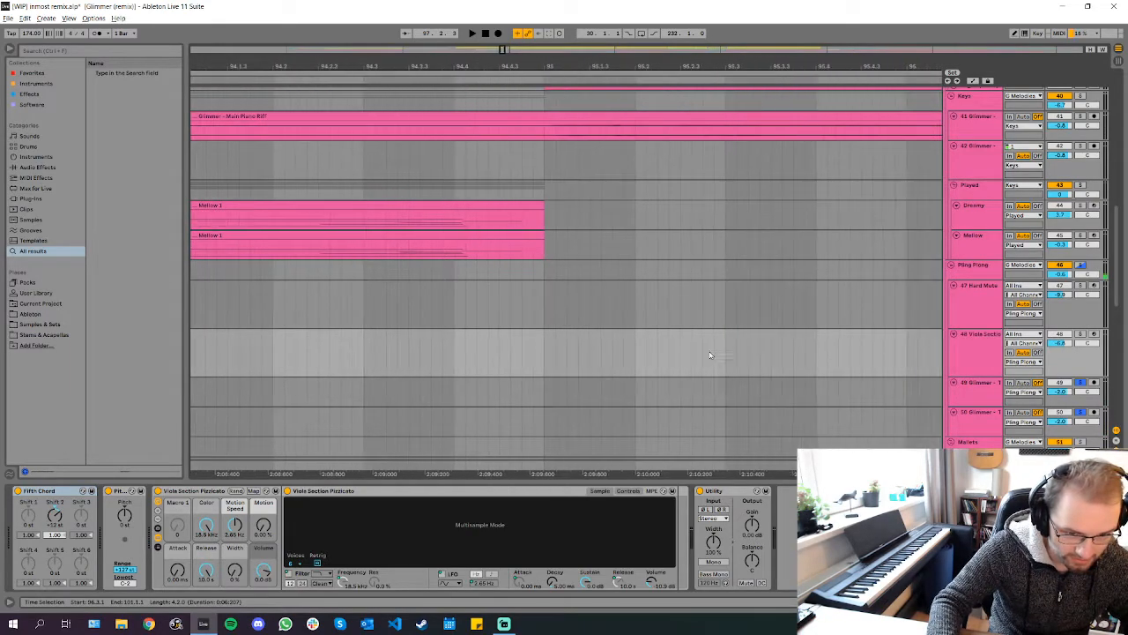
scroll(711, 369, "right", 5)
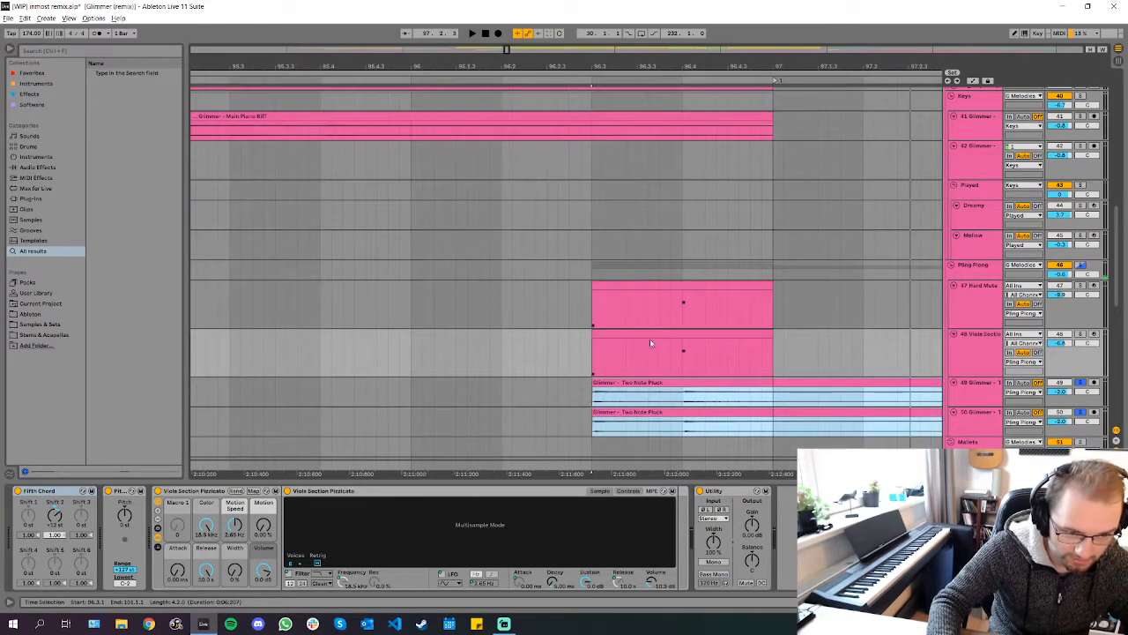
left_click(653, 336)
left_click(1093, 336)
key("space")
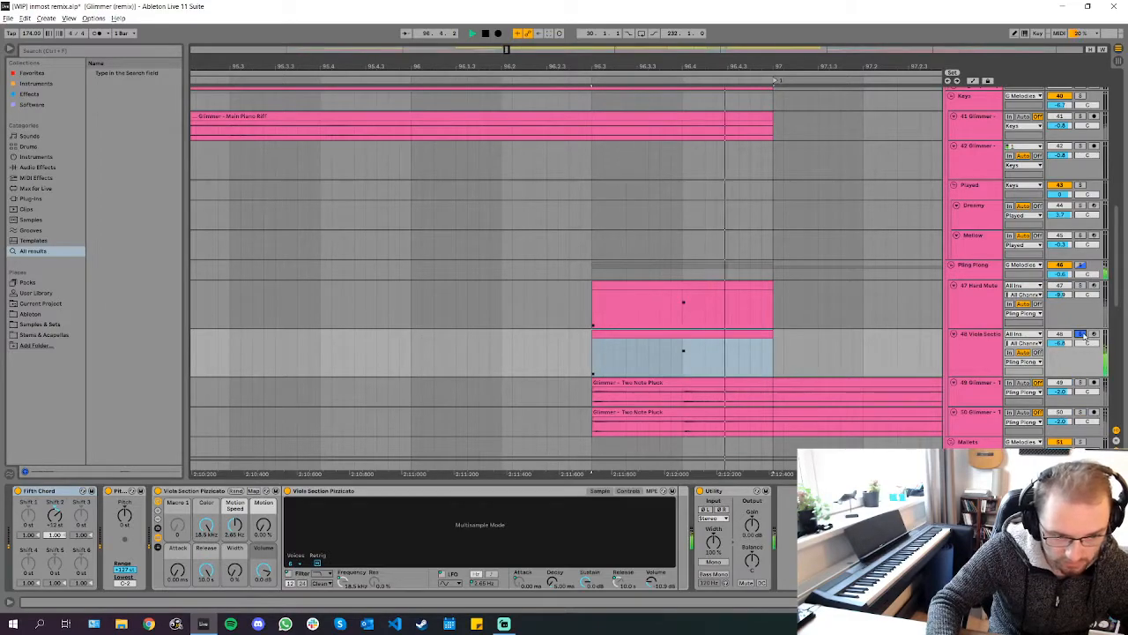
left_click(977, 299)
scroll(632, 315, "down", 10)
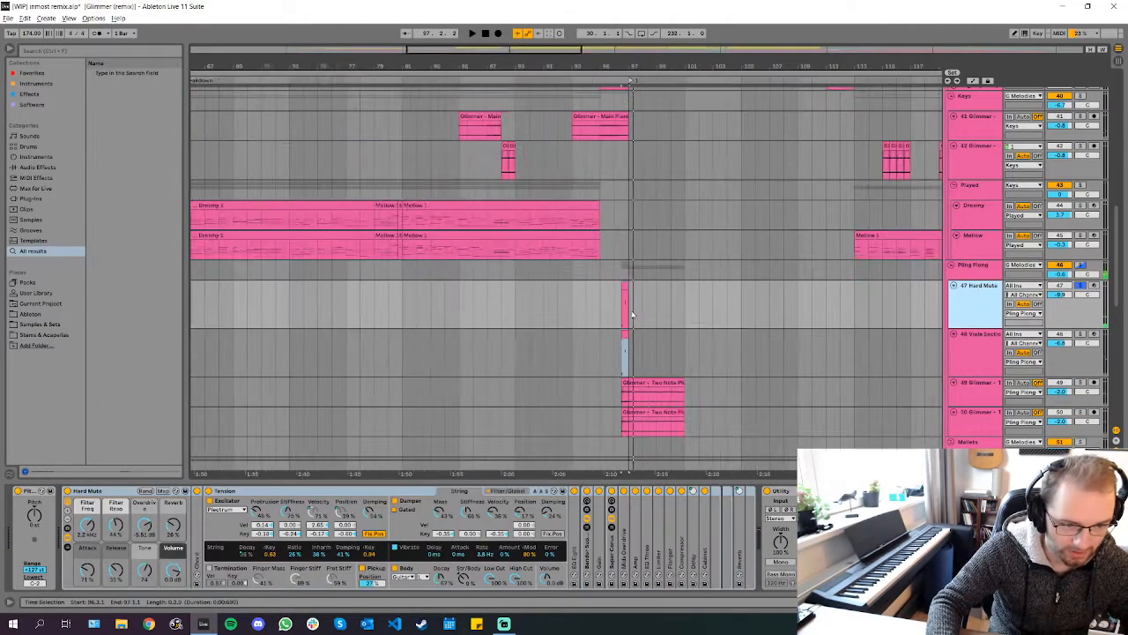
Solo the whole Pling Plong group and audition it from 96.1.1
left_click(1087, 274)
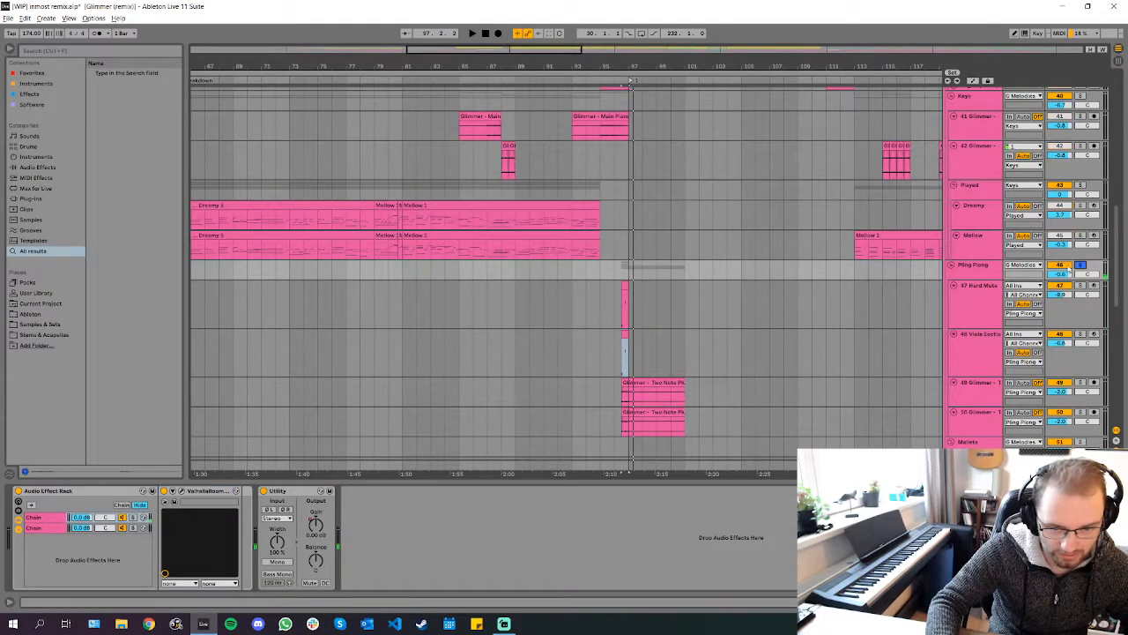
scroll(693, 252, "down", 1)
scroll(629, 245, "up", 5)
left_click(557, 244)
key("space")
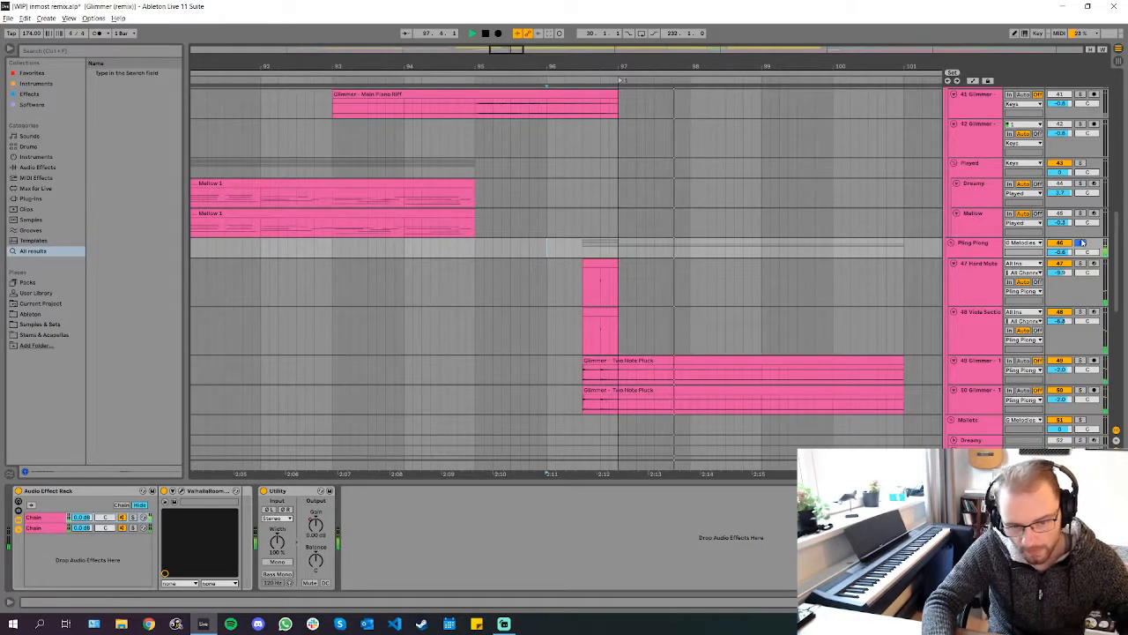
Stop playback, turn off the Pling Plong group's solo, and audition the full mix from 95.1.1
key("space")
key("w")
key("w")
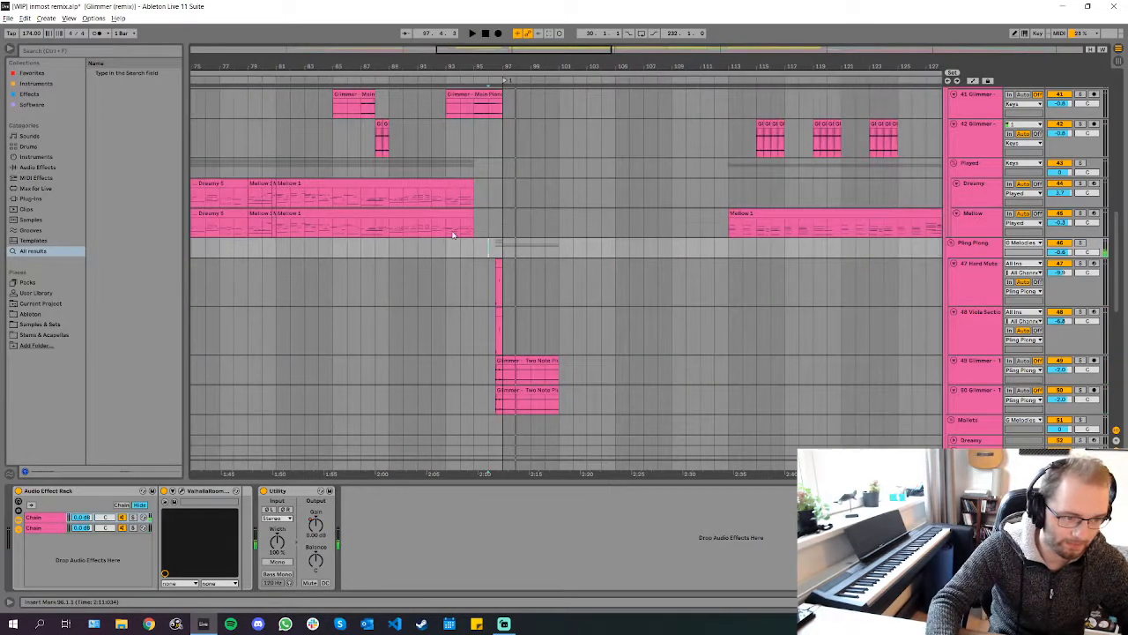
left_click(417, 251)
key("space")
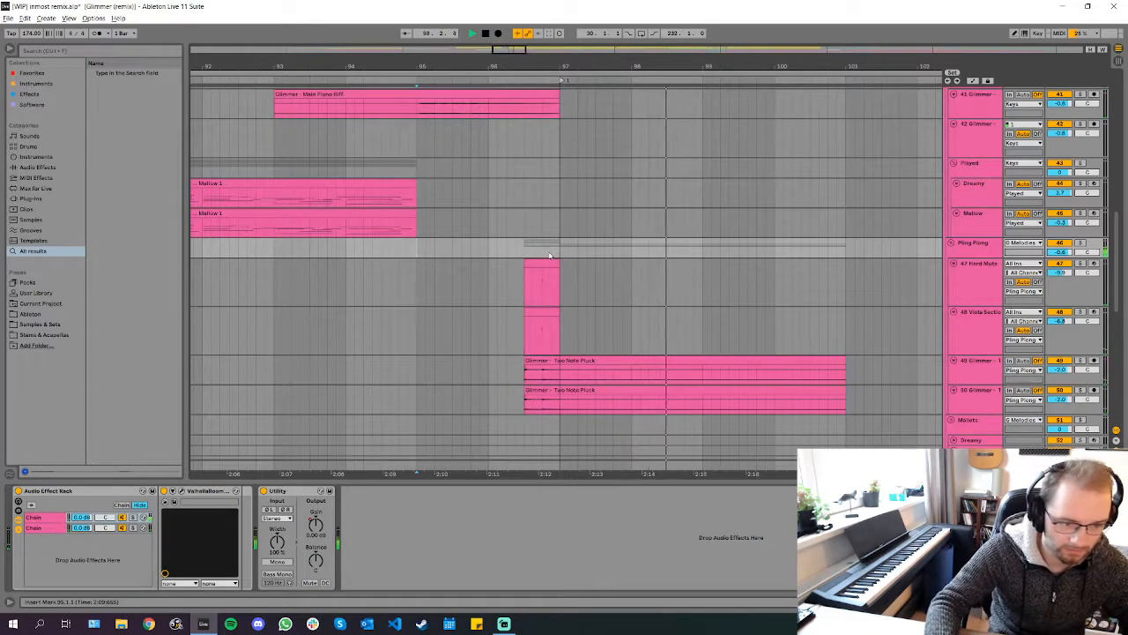
Fold the Hard Mute, Viola Section and both Two Note Pluck tracks in the Pling Plong group
scroll(615, 252, "down", 3)
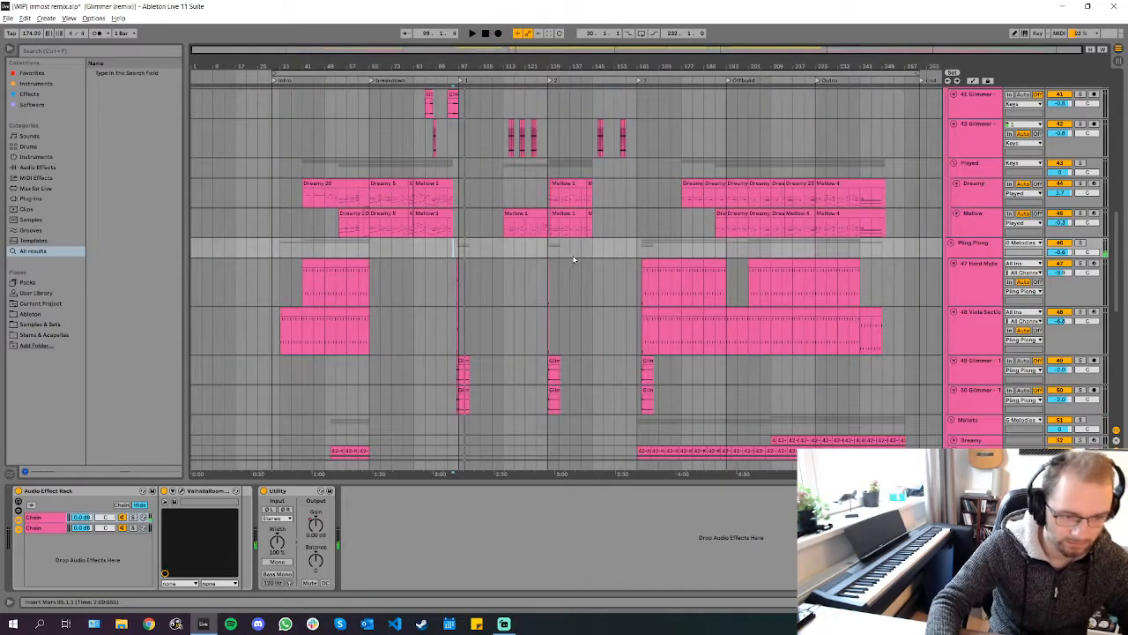
scroll(574, 252, "down", 2)
scroll(493, 242, "up", 5)
scroll(490, 260, "down", 3)
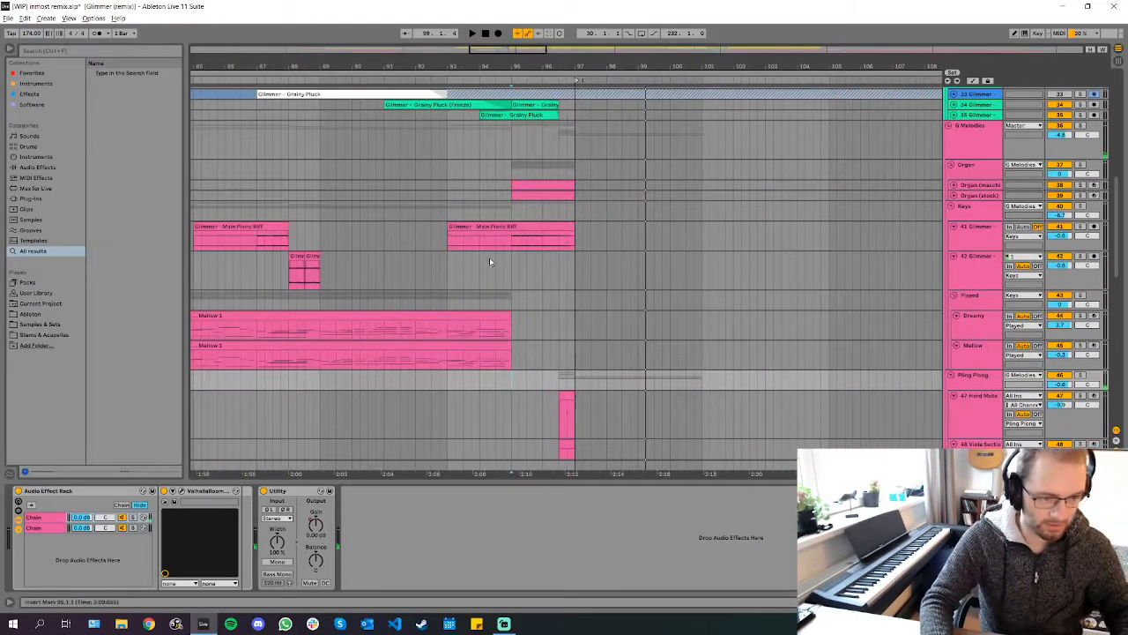
scroll(503, 316, "down", 3)
left_click(514, 342)
left_click(514, 345)
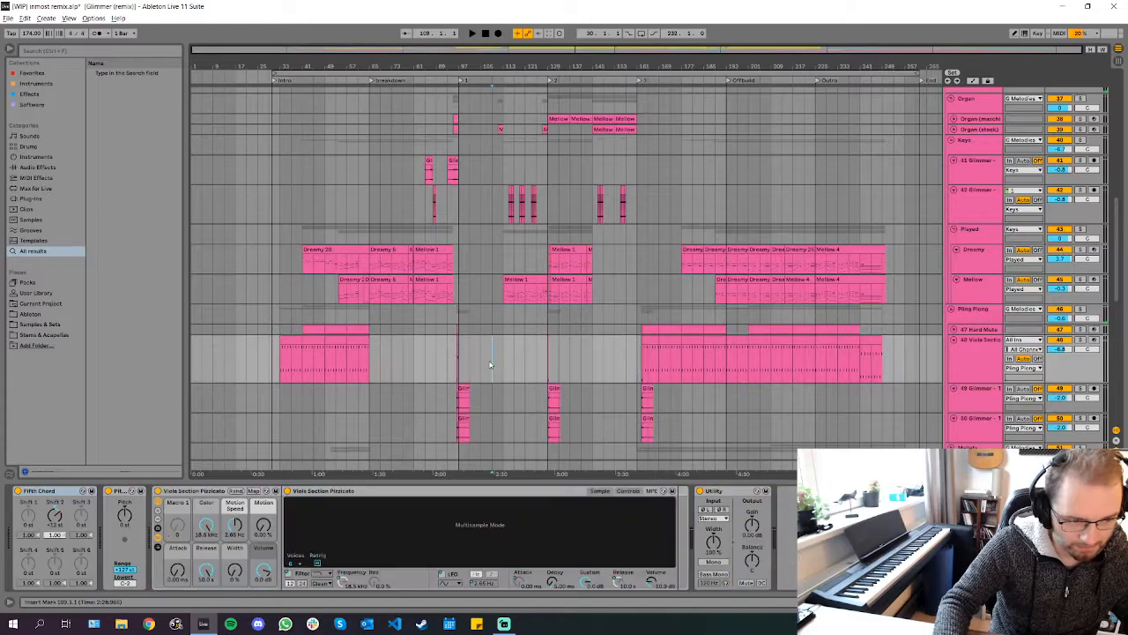
key("u")
left_click(480, 371)
key("u")
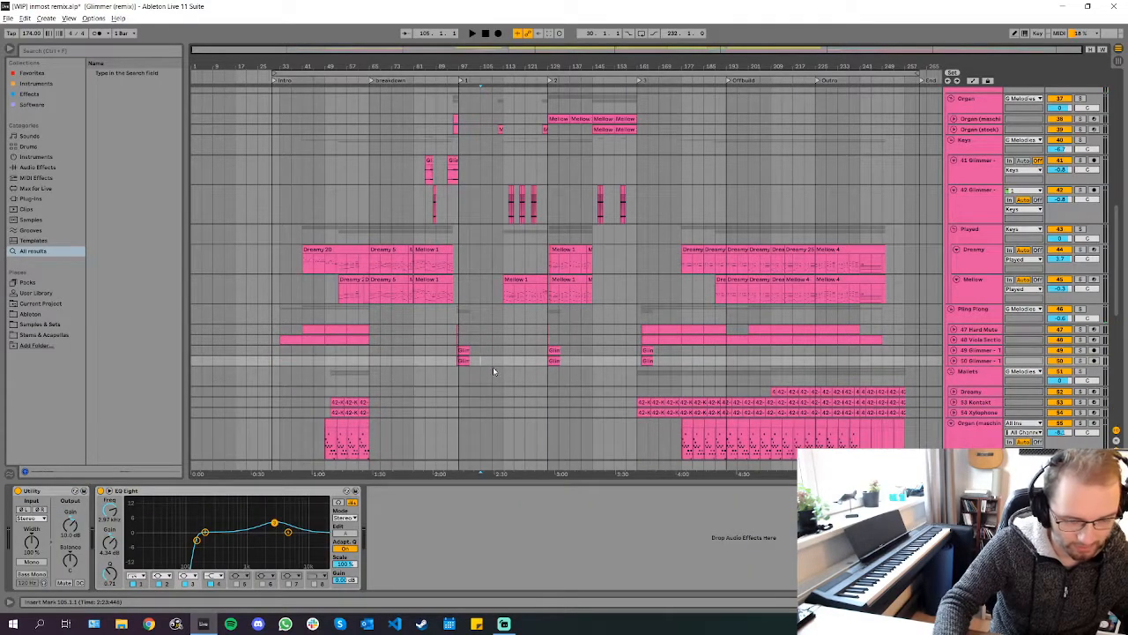
Fold Organ track 55 above the G Vox group
scroll(476, 378, "down", 2)
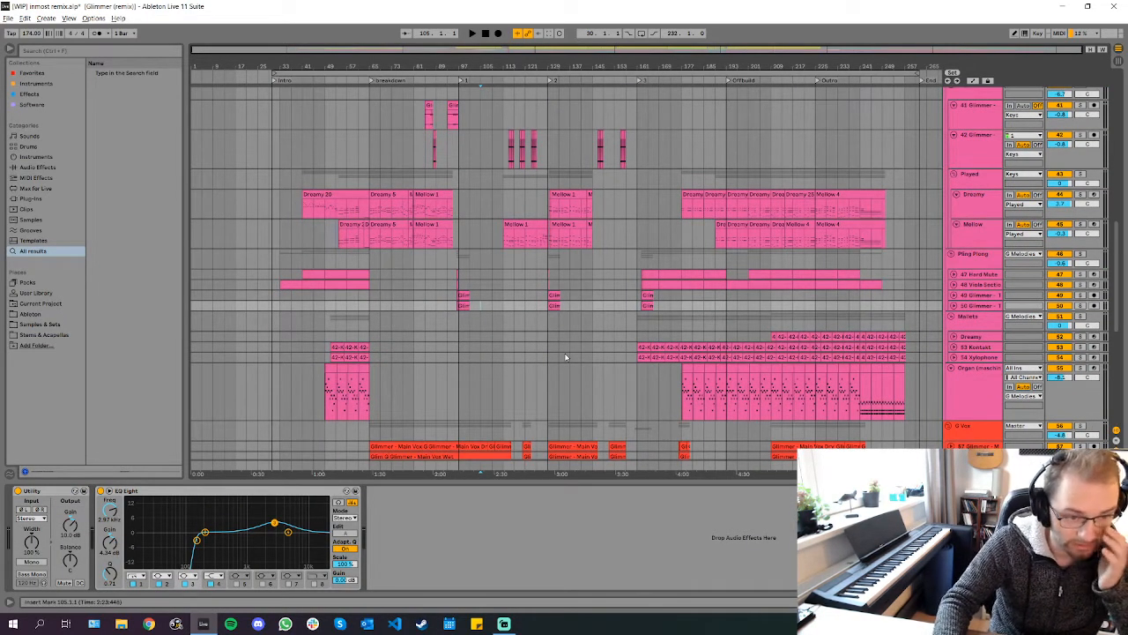
scroll(553, 358, "down", 5)
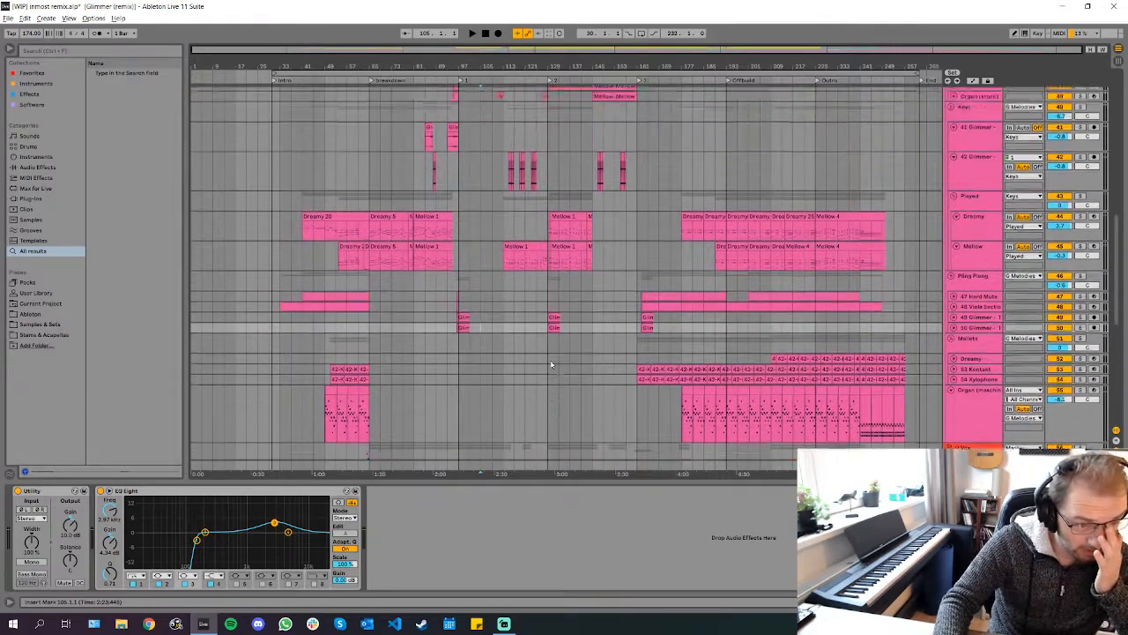
scroll(519, 374, "up", 3)
left_click(473, 334)
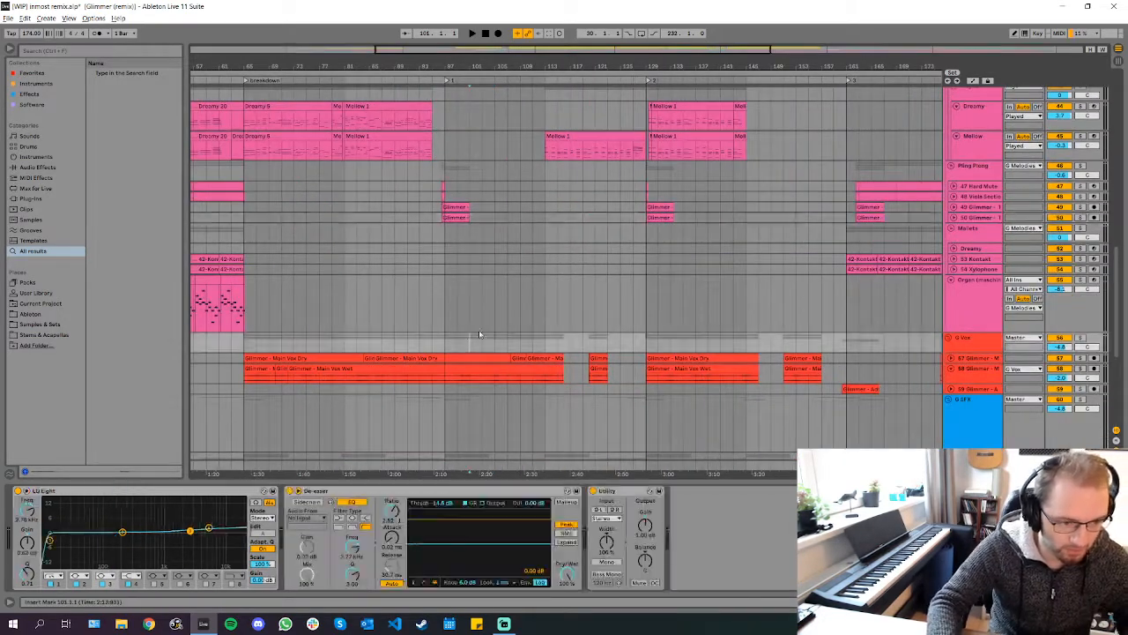
left_click(966, 306)
key("u")
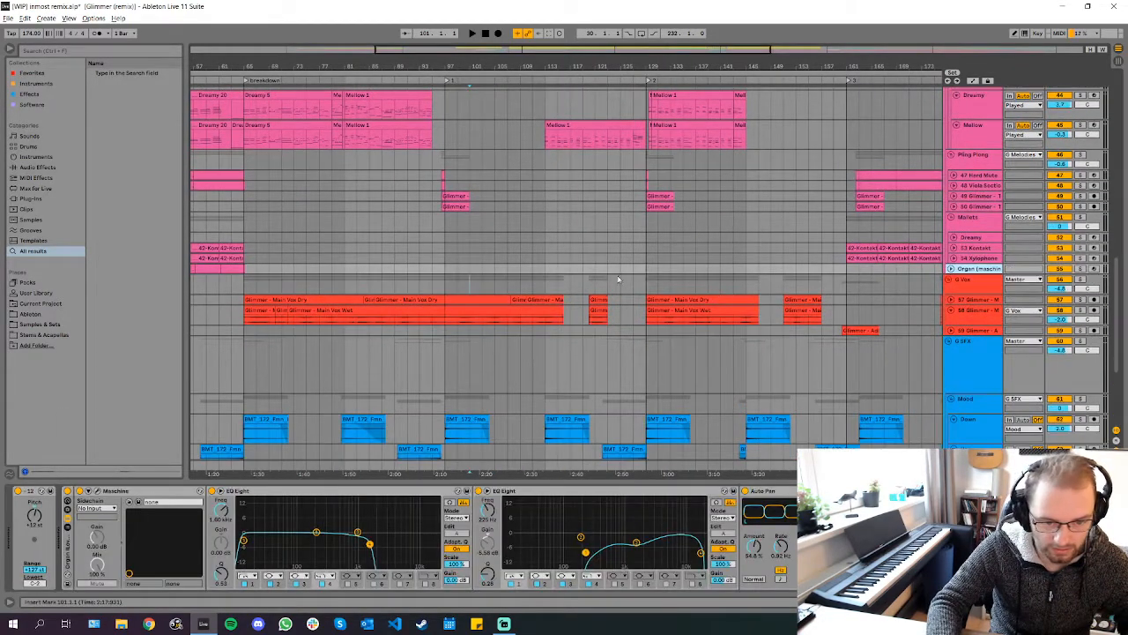
Examine the melody, ambience and bass tracks after the bar 97 drop, placing the insert marker at 113.1.1 on Dreamy
scroll(474, 270, "up", 3)
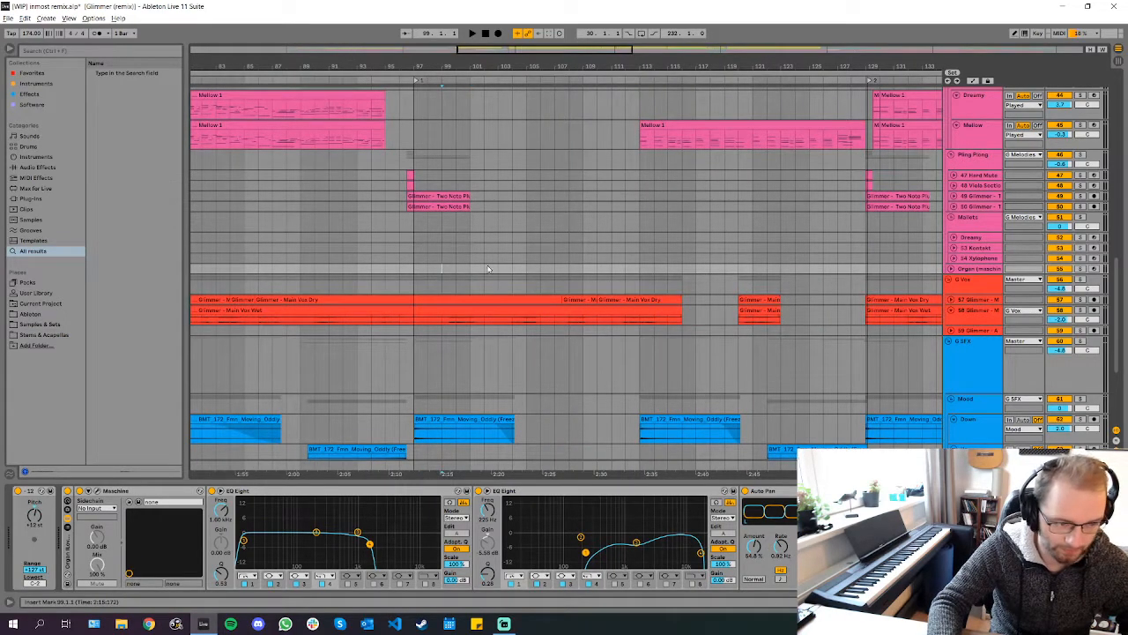
scroll(702, 291, "up", 2)
scroll(572, 194, "up", 1)
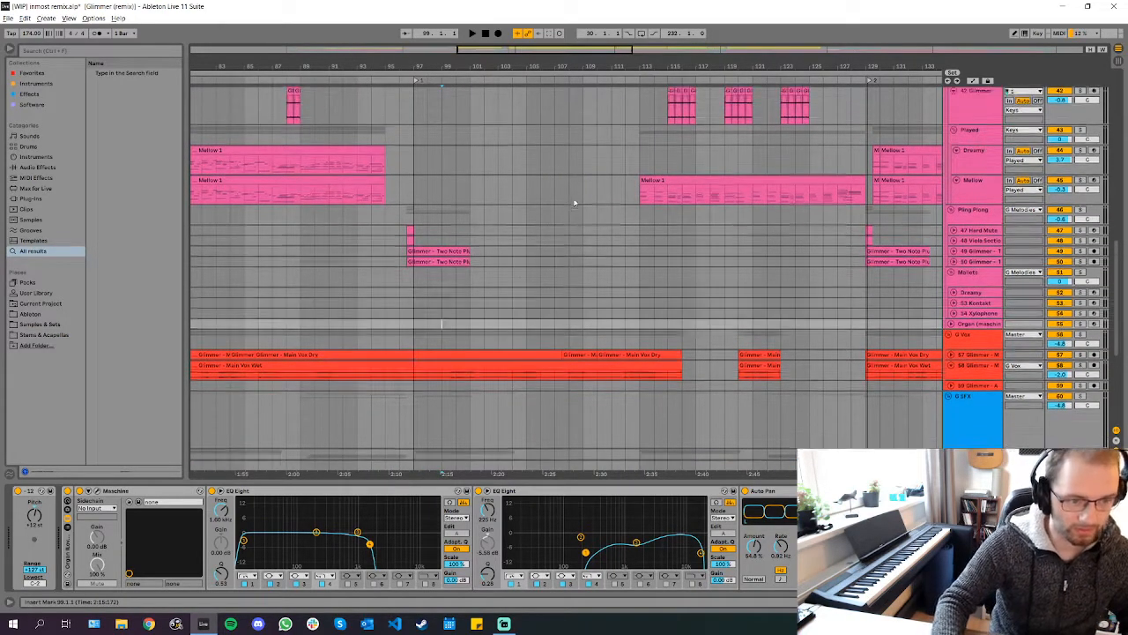
scroll(559, 335, "up", 5)
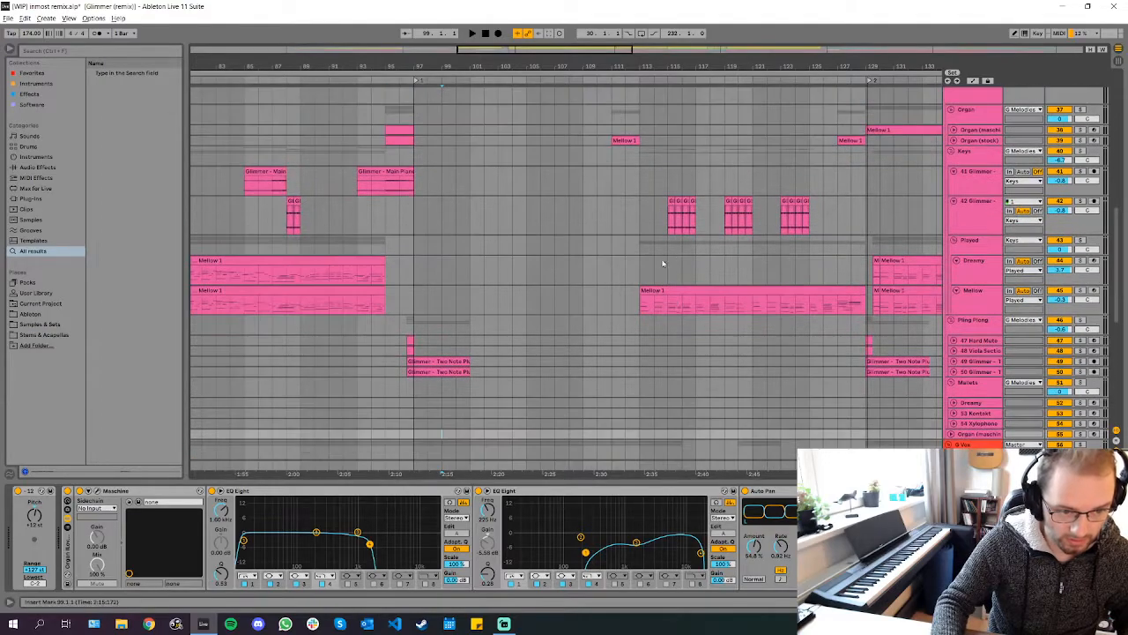
left_click(632, 265)
scroll(731, 288, "up", 12)
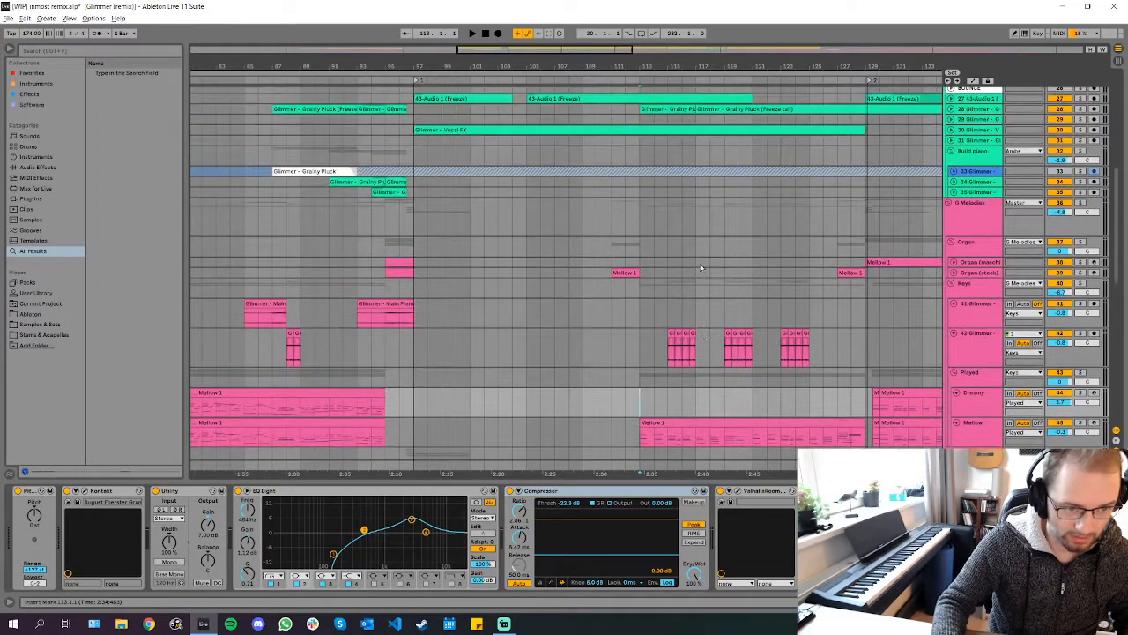
scroll(640, 234, "down", 2)
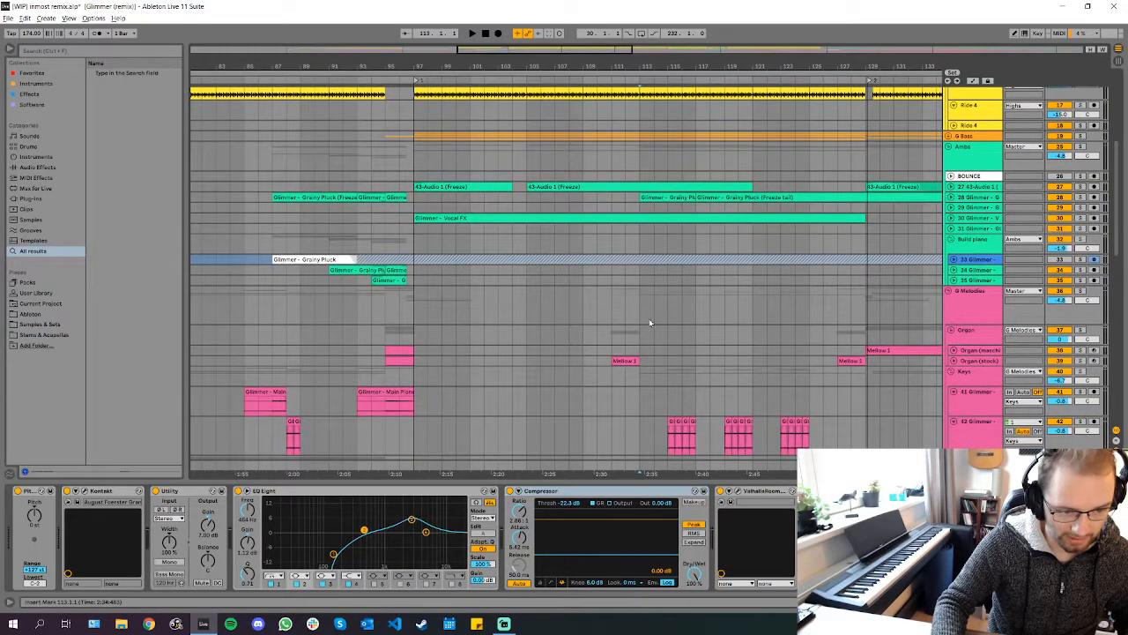
Play the full mix from 105.1.1 and examine the vocal and SFX tracks down to the end of the track list
left_click(554, 305)
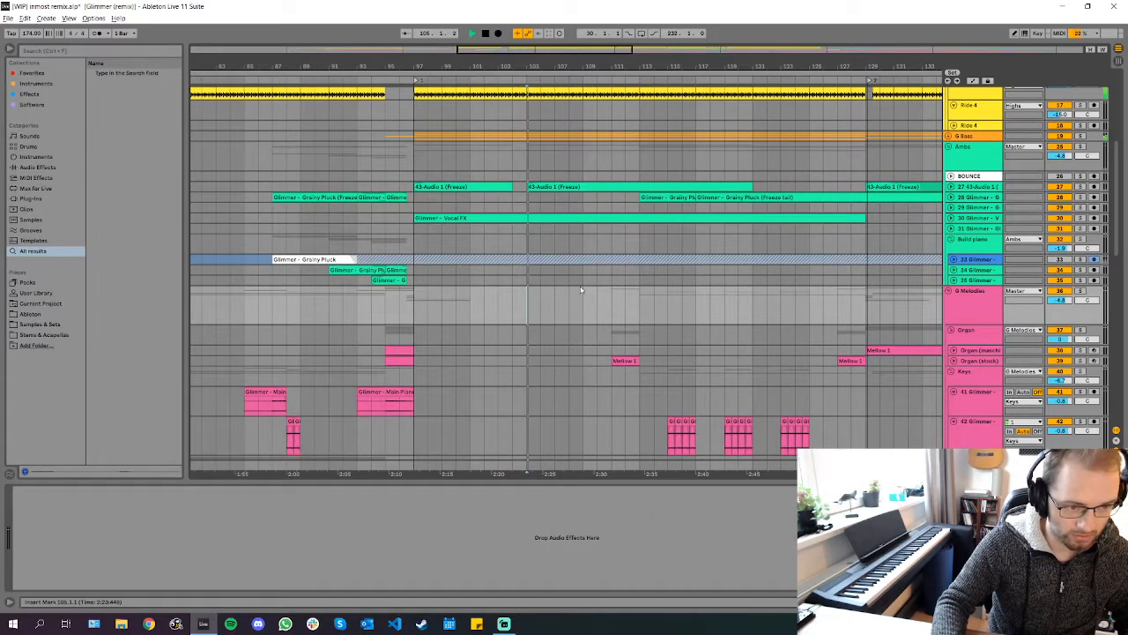
scroll(613, 269, "down", 6)
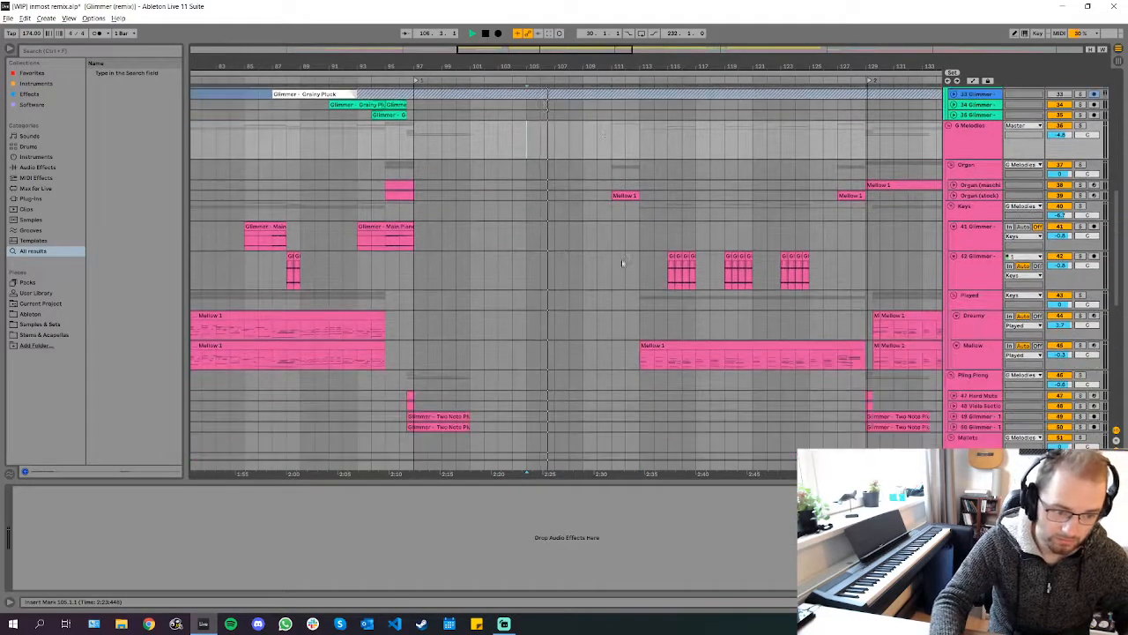
scroll(619, 262, "down", 12)
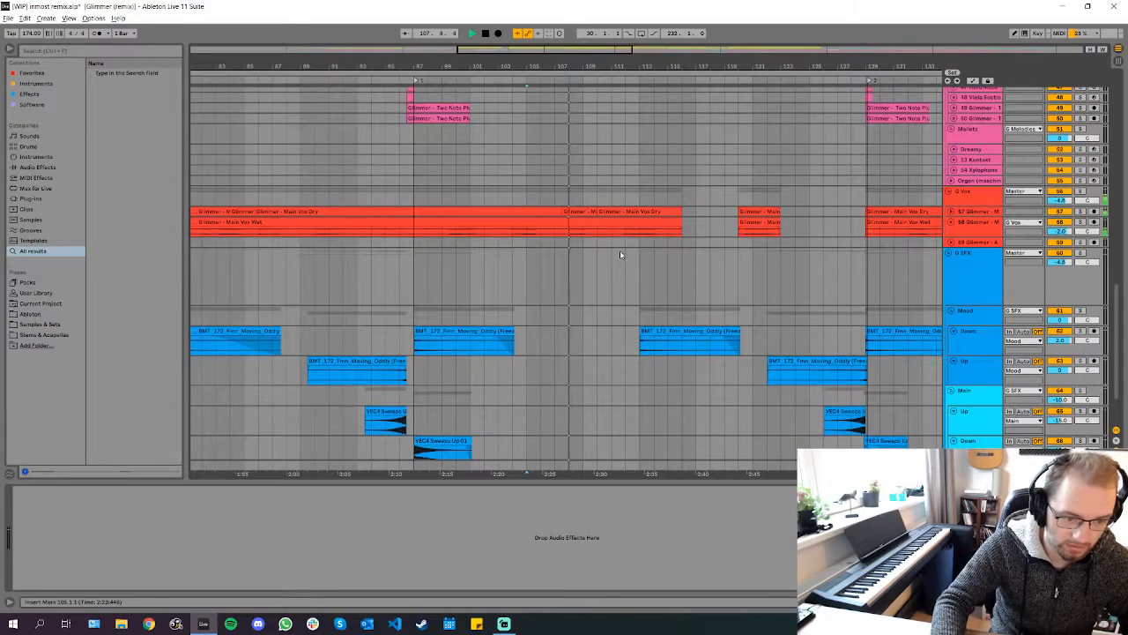
scroll(624, 245, "down", 5)
scroll(626, 245, "up", 4)
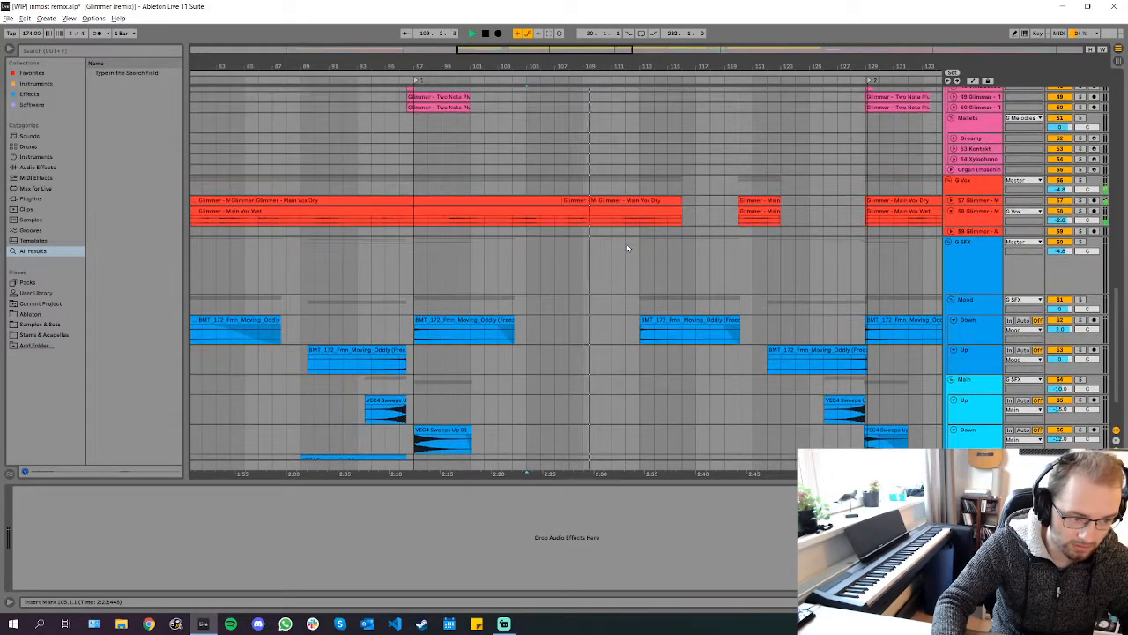
scroll(606, 248, "down", 2)
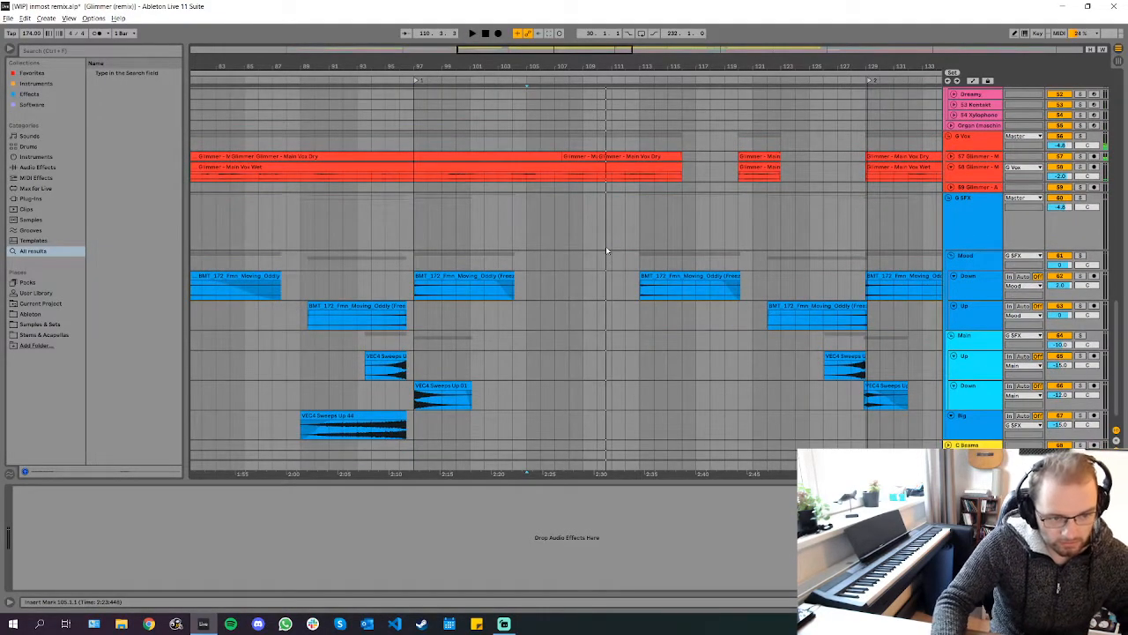
scroll(605, 246, "down", 6)
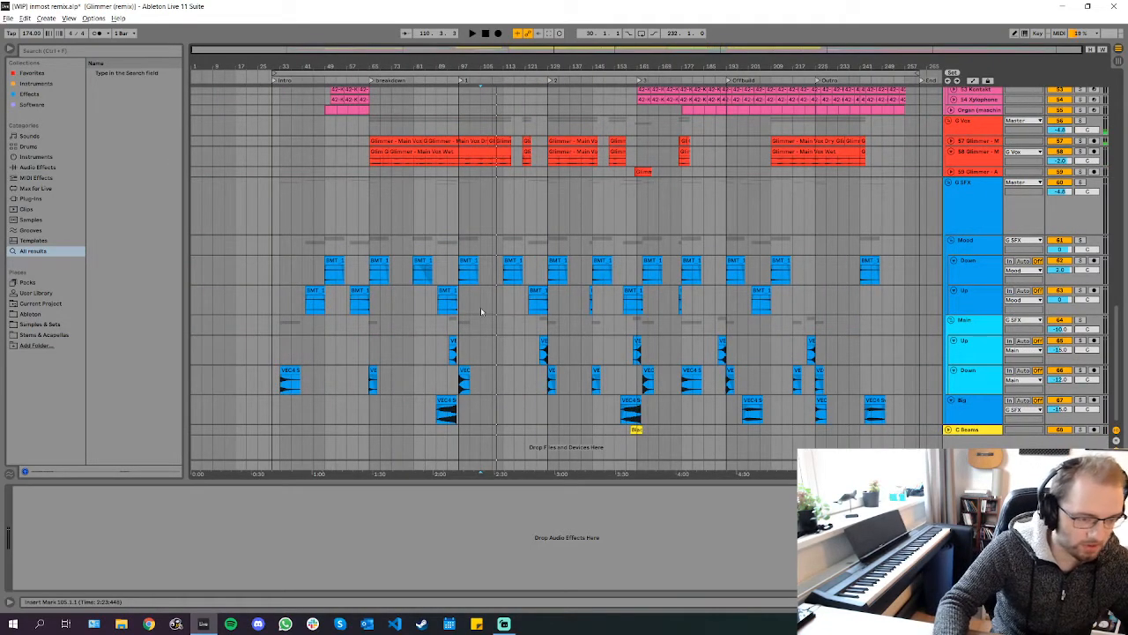
Inspect the effects on the Mood and Main SFX groups, placing the insert marker at 105.1.1 on Main
scroll(414, 290, "up", 7)
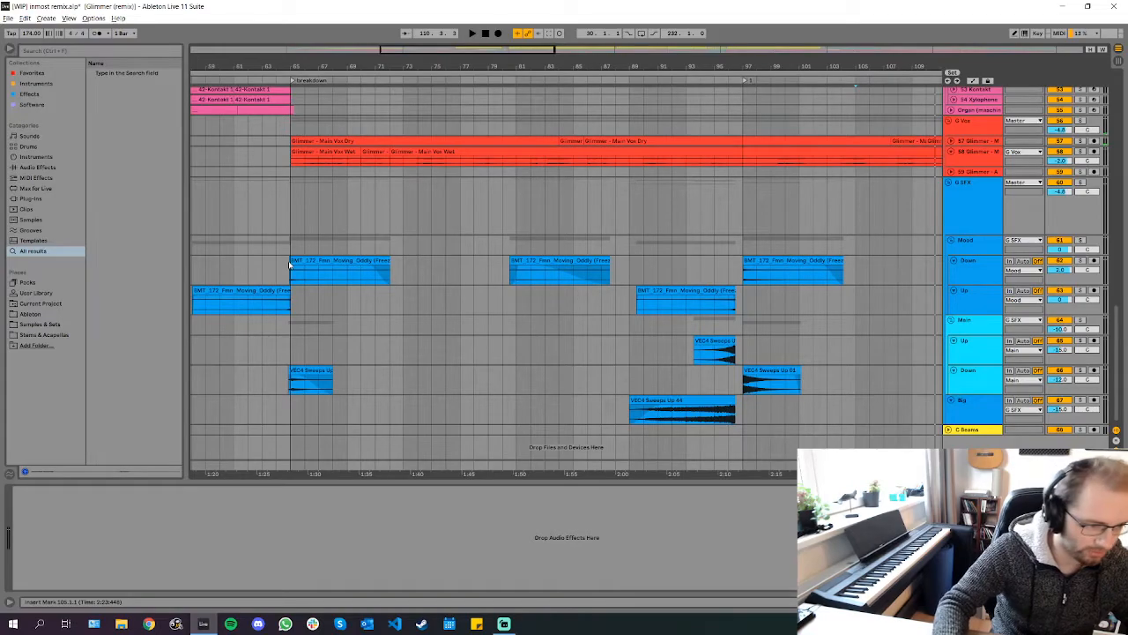
scroll(643, 269, "down", 6)
left_click(424, 241)
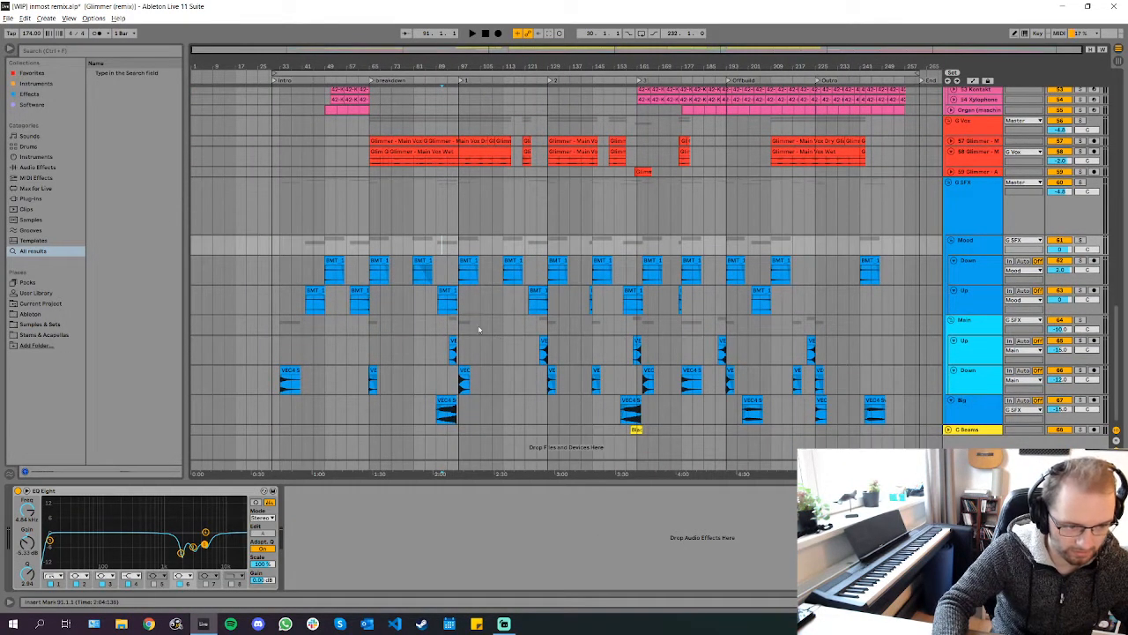
left_click(490, 324)
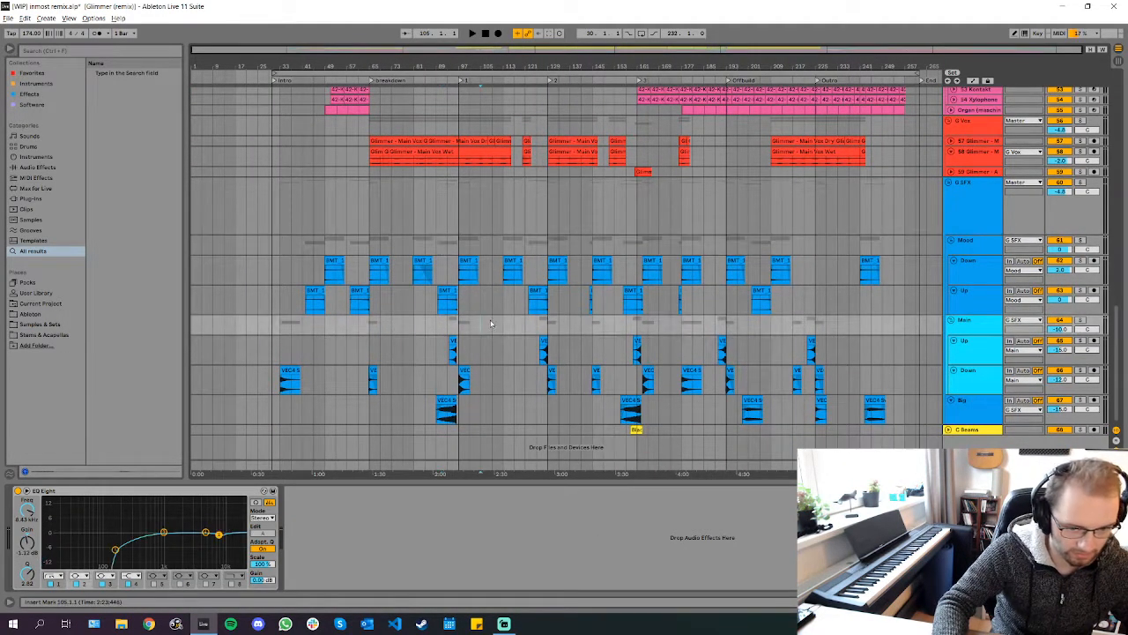
Examine the ambience, melody and vocal tracks following the bar 97 drop again
scroll(491, 322, "up", 10)
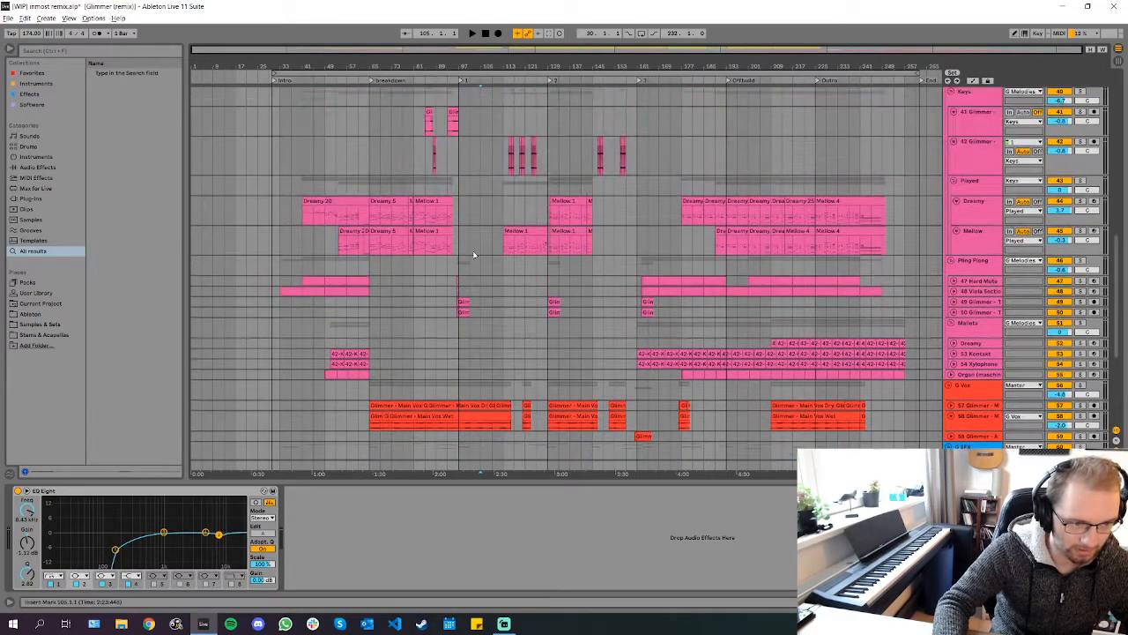
scroll(468, 176, "up", 5)
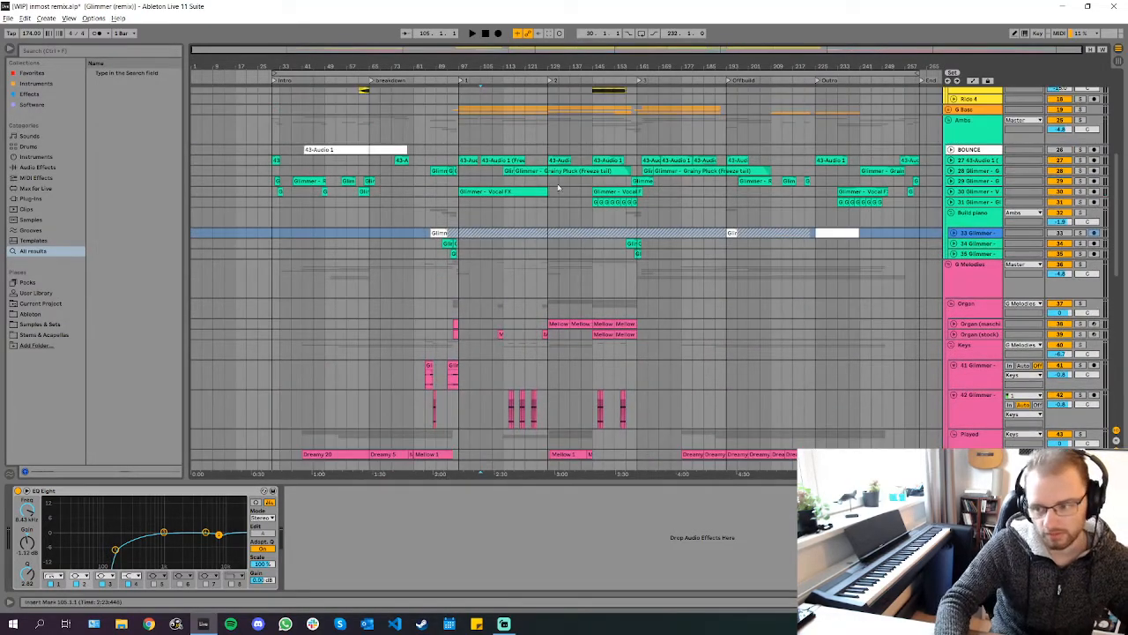
scroll(507, 182, "down", 10)
scroll(491, 291, "up", 3)
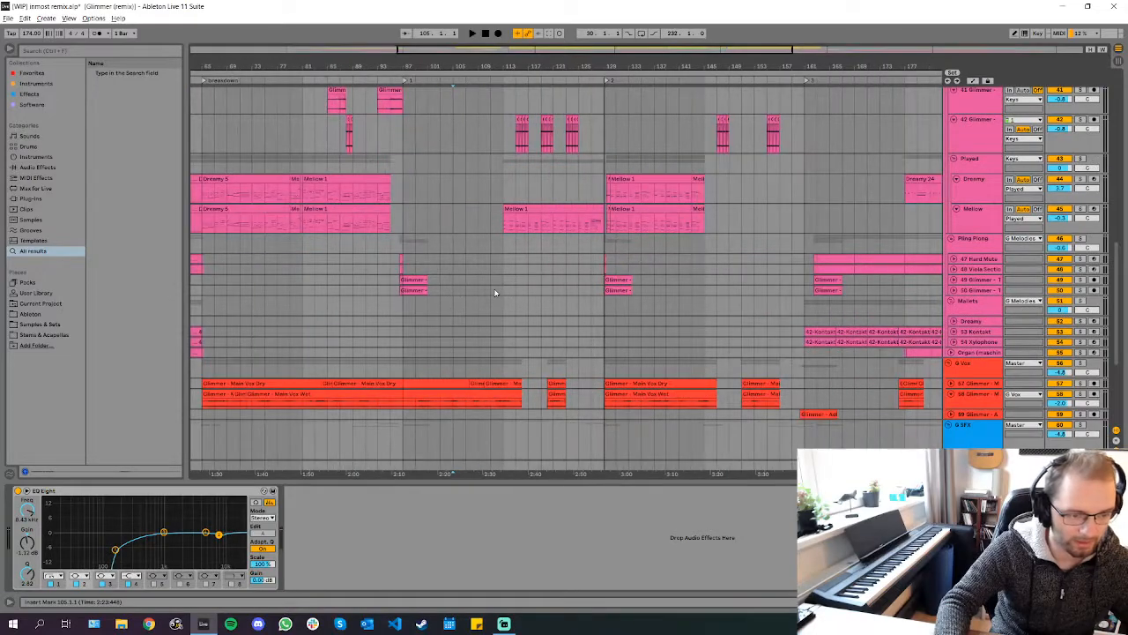
Unfold the 43-Audio 1 track in the Ambs group and select its frozen clip at 97.1.1
scroll(487, 238, "down", 3)
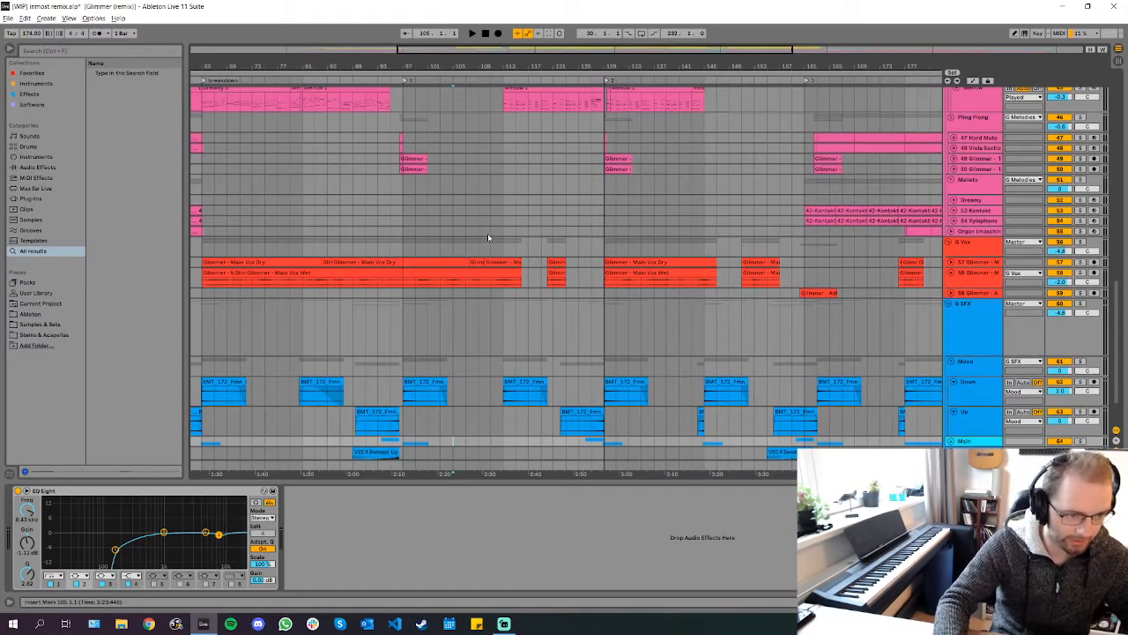
scroll(468, 214, "up", 12)
scroll(474, 199, "up", 5)
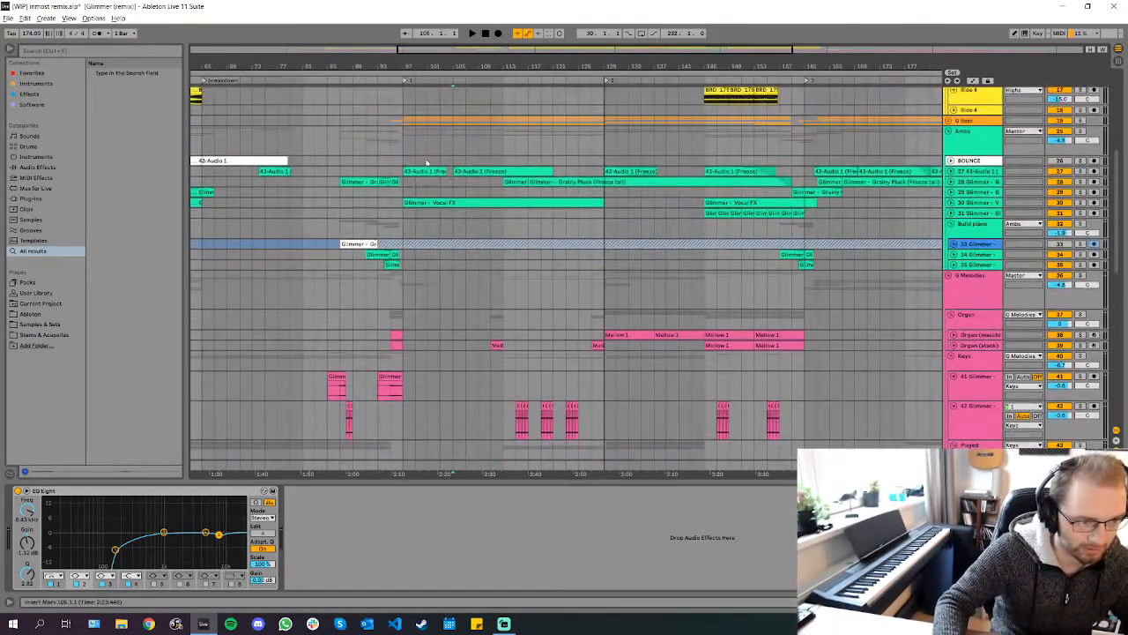
left_click(952, 172)
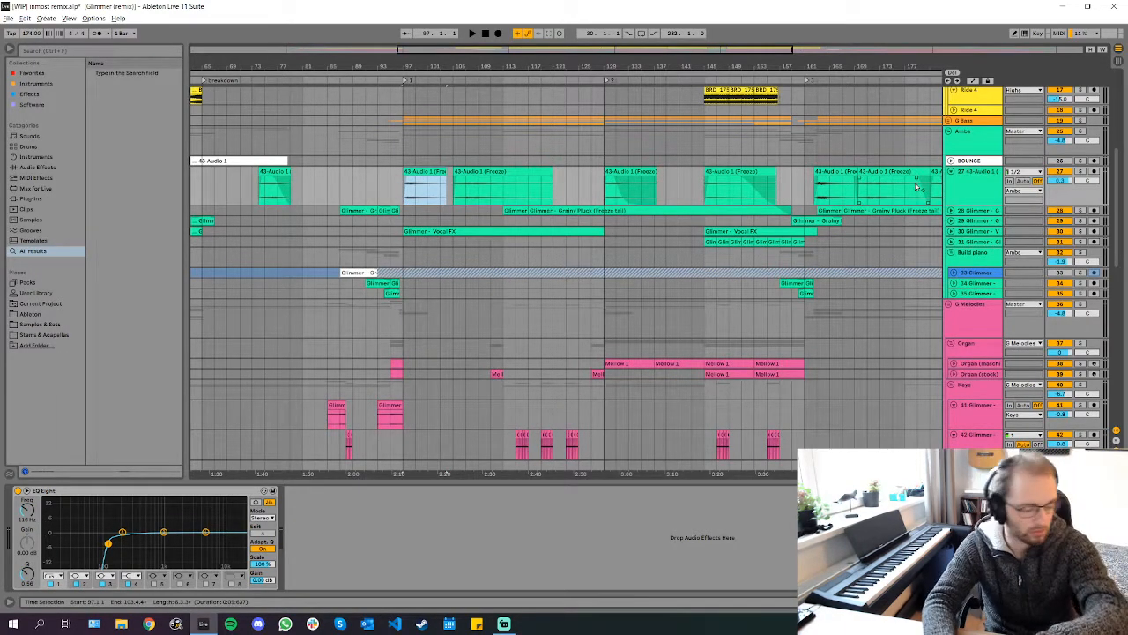
Audition the Down track of the Mood group in solo from 97.1.1, unsolo it and select its bar 97 clip
scroll(458, 356, "down", 15)
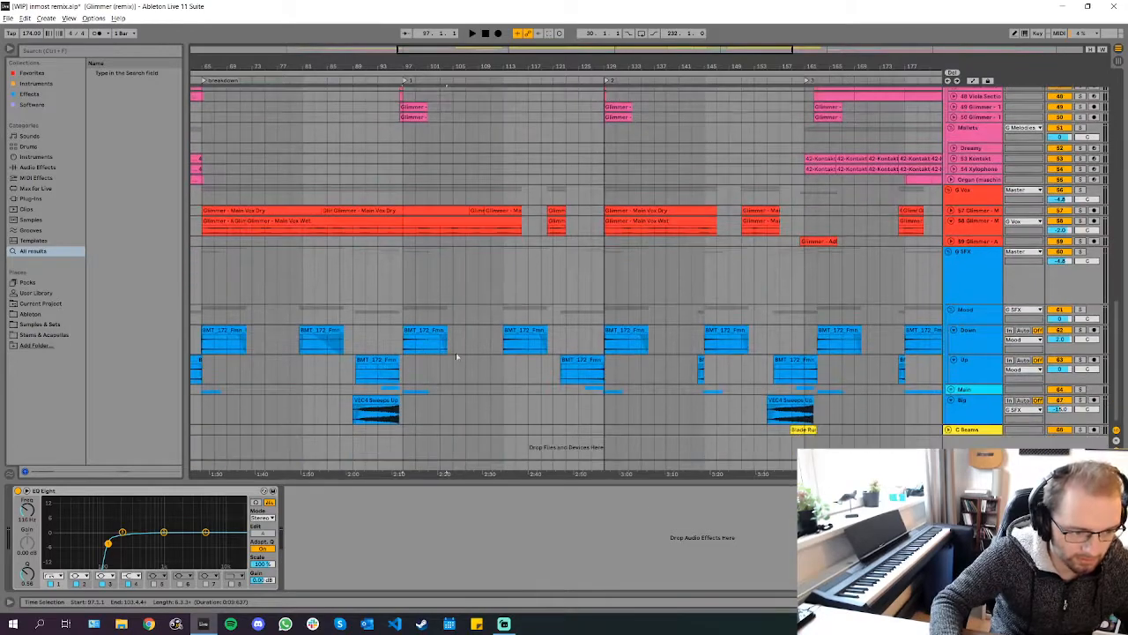
left_click(427, 344)
left_click(1080, 330)
key("space")
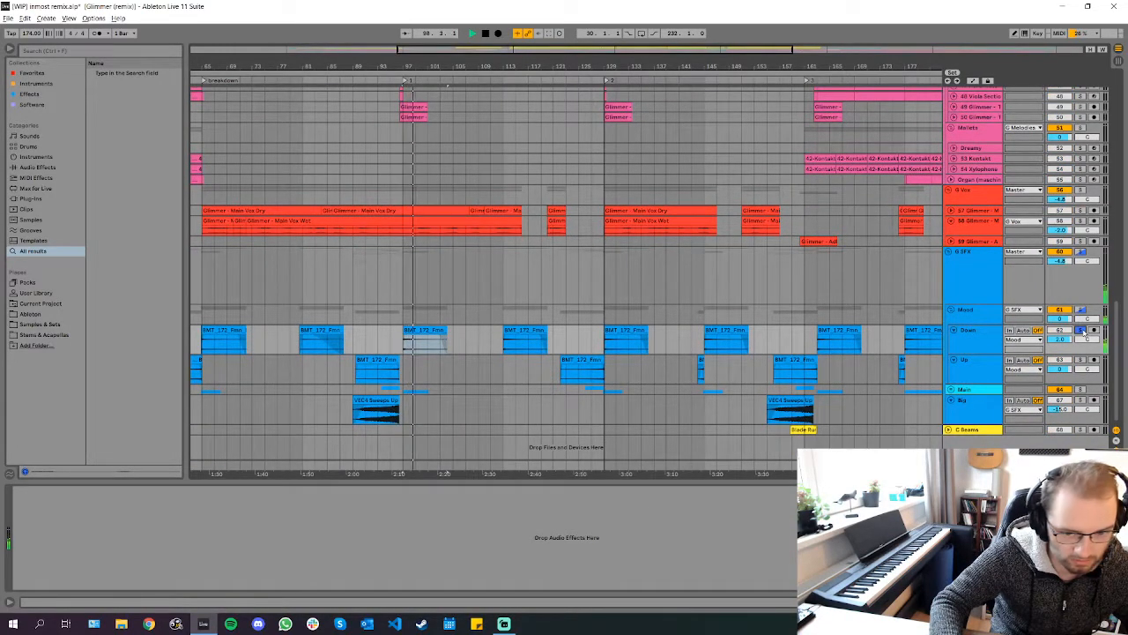
key("space")
left_click(1081, 329)
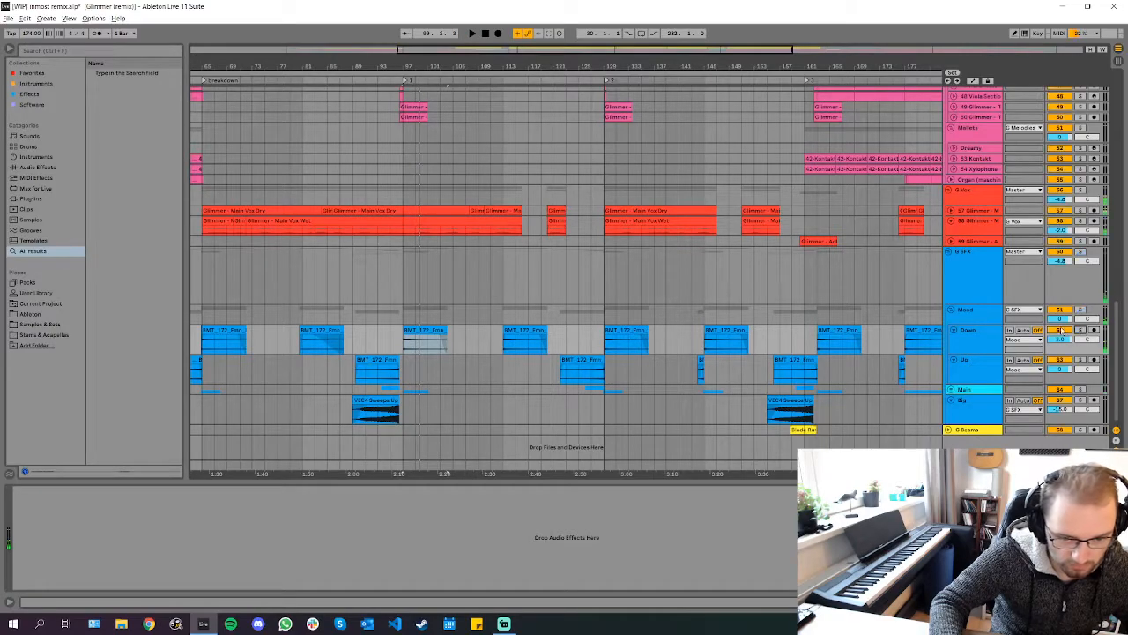
left_click(432, 340)
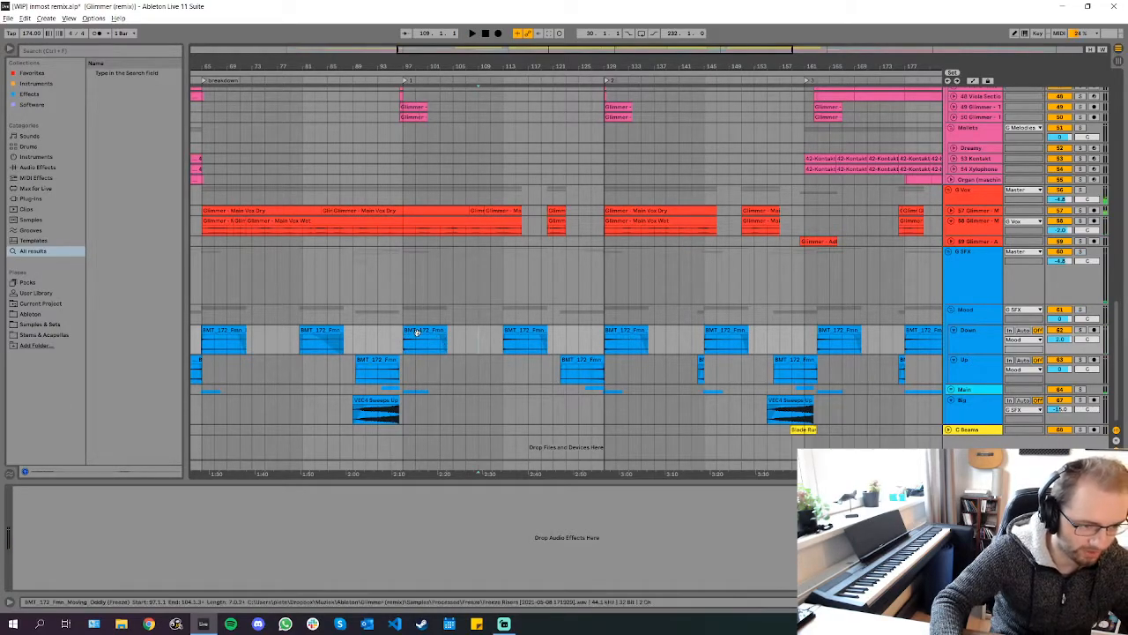
Solo the Organ (stock) track and play its Mellow 1 clip from 111.1.1
scroll(480, 278, "up", 10)
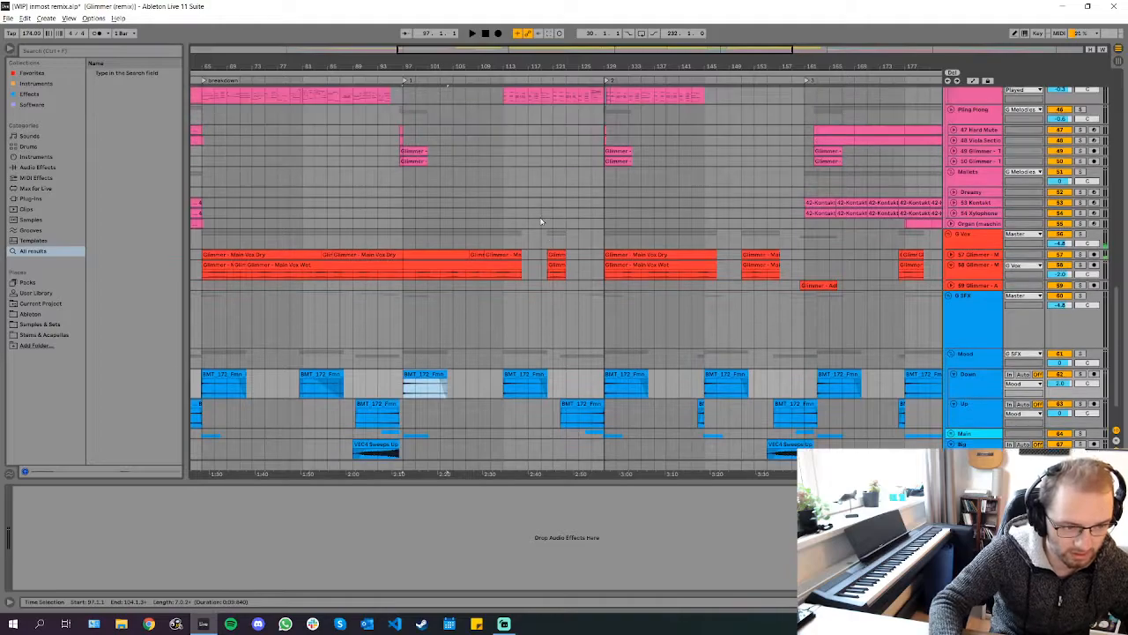
left_click(512, 224)
scroll(512, 224, "up", 3)
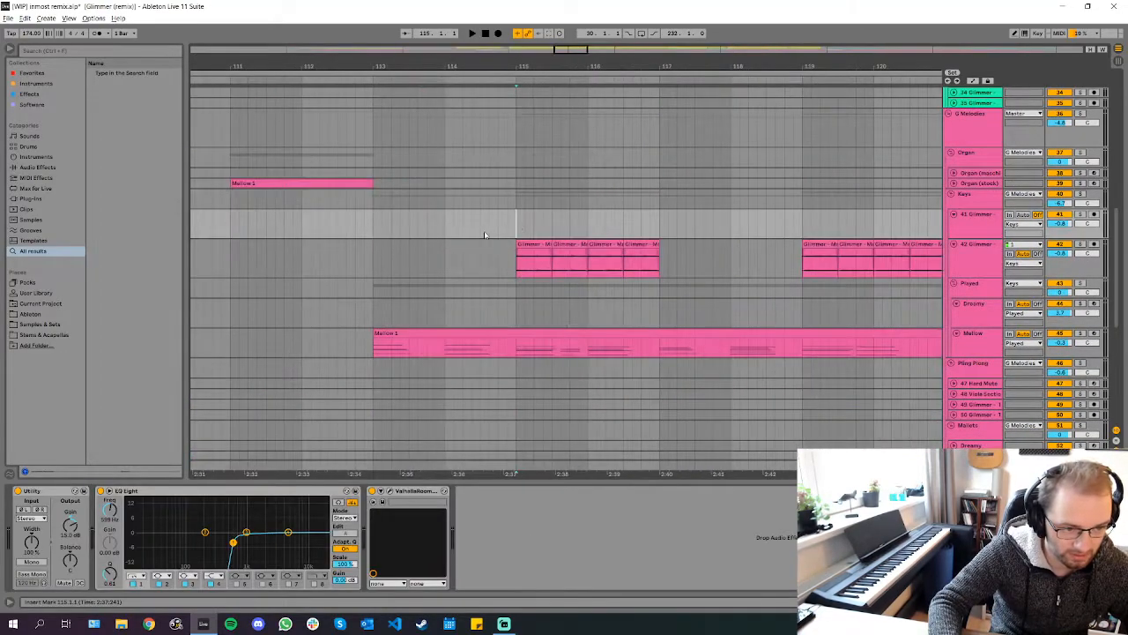
scroll(467, 244, "left", 2)
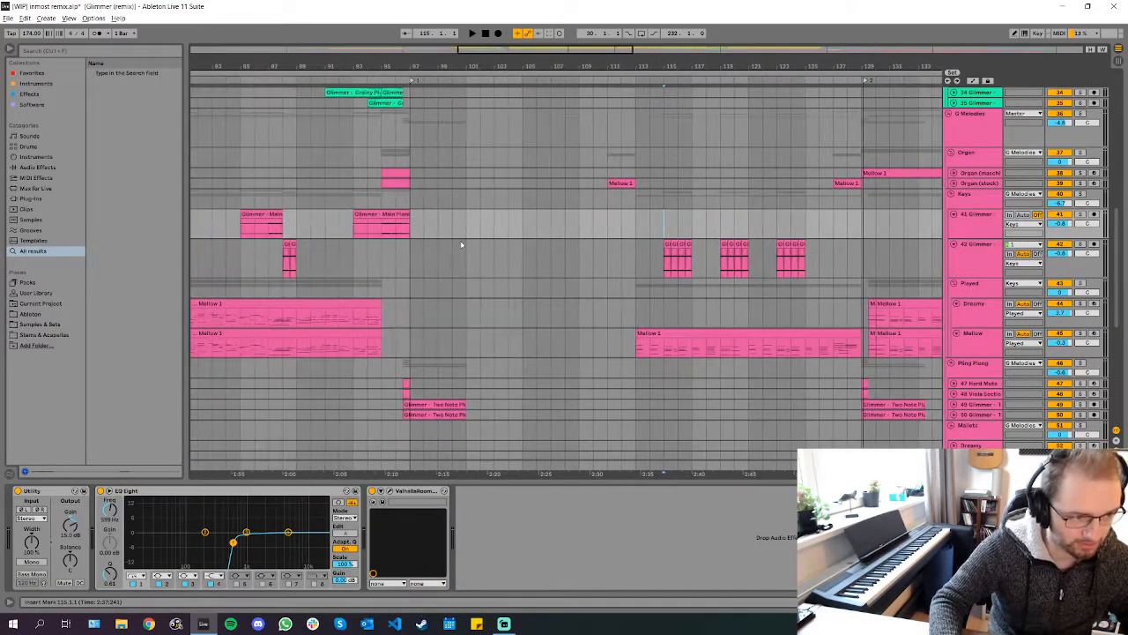
scroll(470, 242, "right", 2)
left_click(489, 197)
scroll(722, 218, "up", 2)
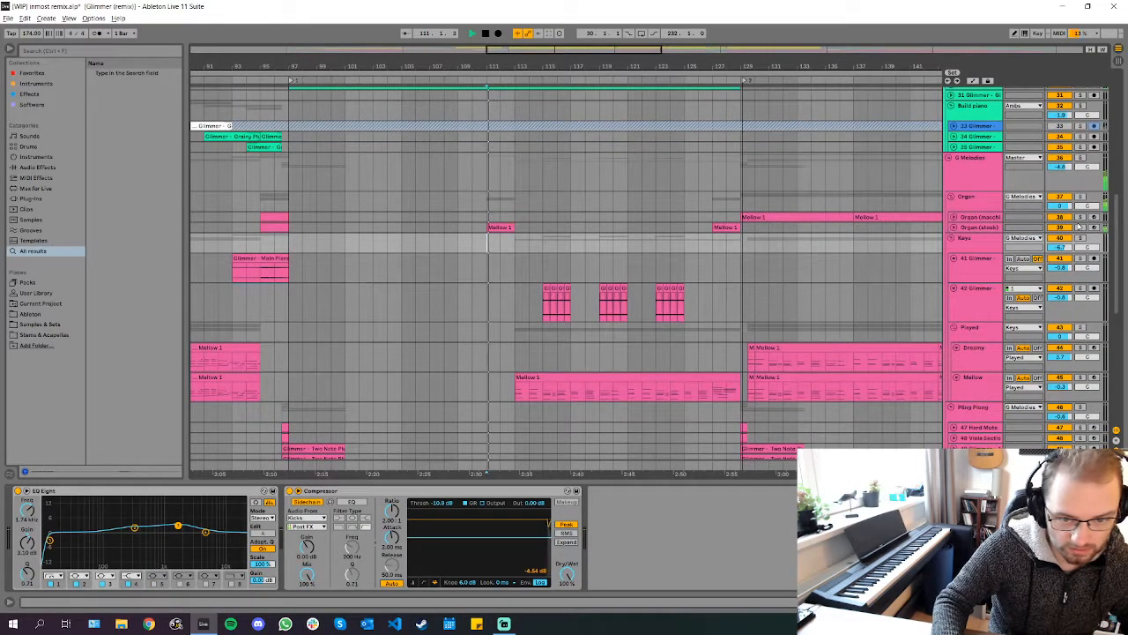
scroll(506, 221, "up", 1)
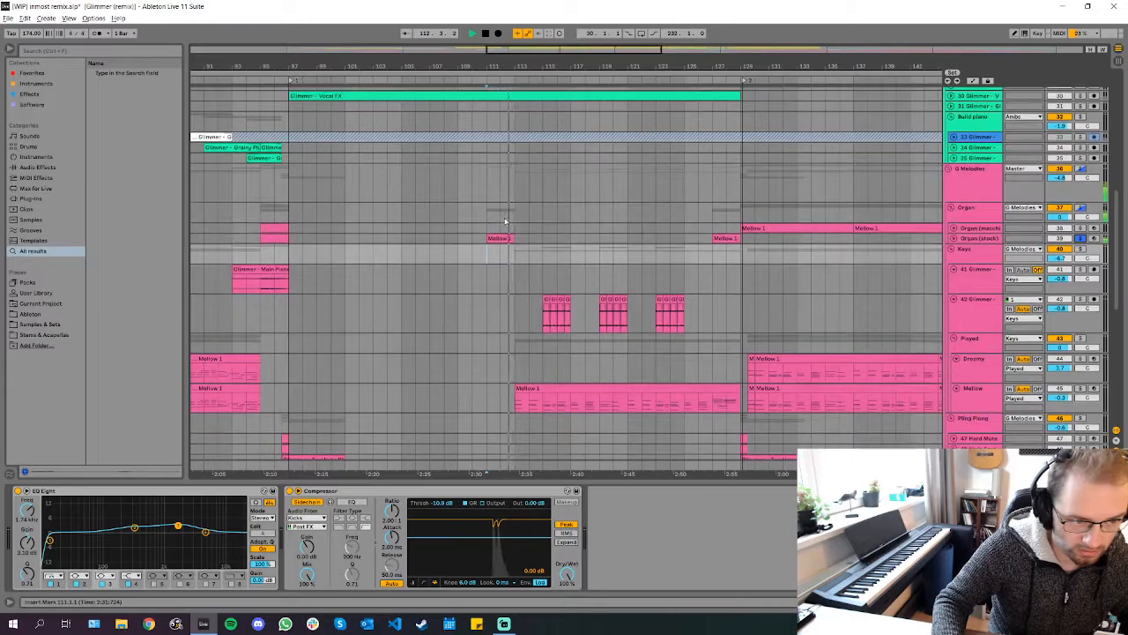
key("space")
Place the insert marker at 110.1.1 on Ambs and select a beat at bar 121 across the Keys group down to Mellow
scroll(493, 238, "up", 10)
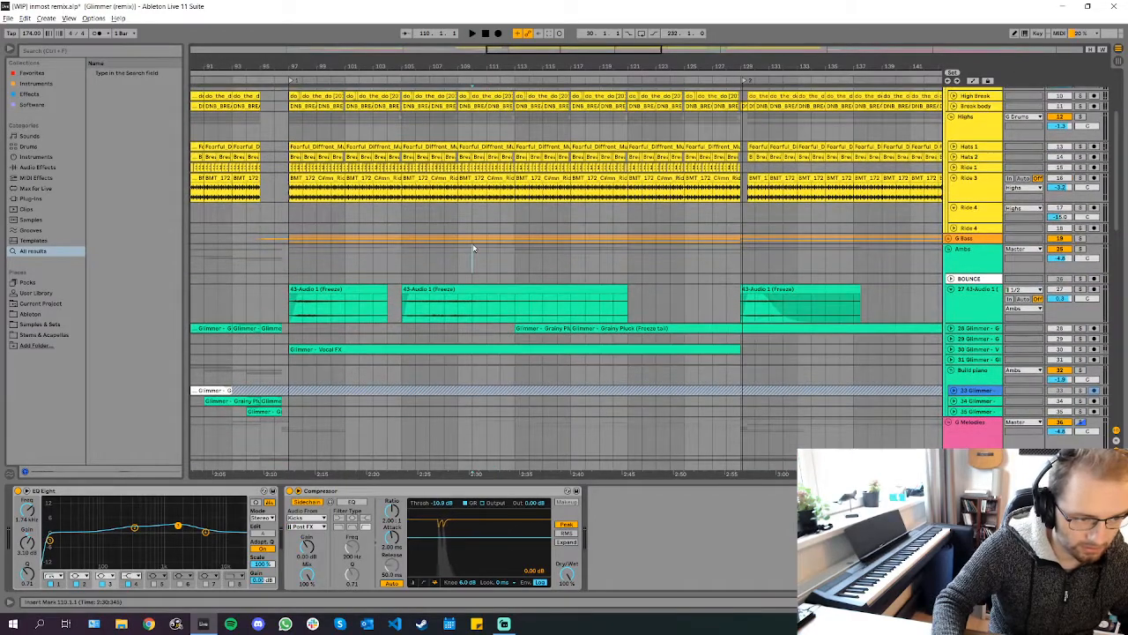
left_click(473, 249)
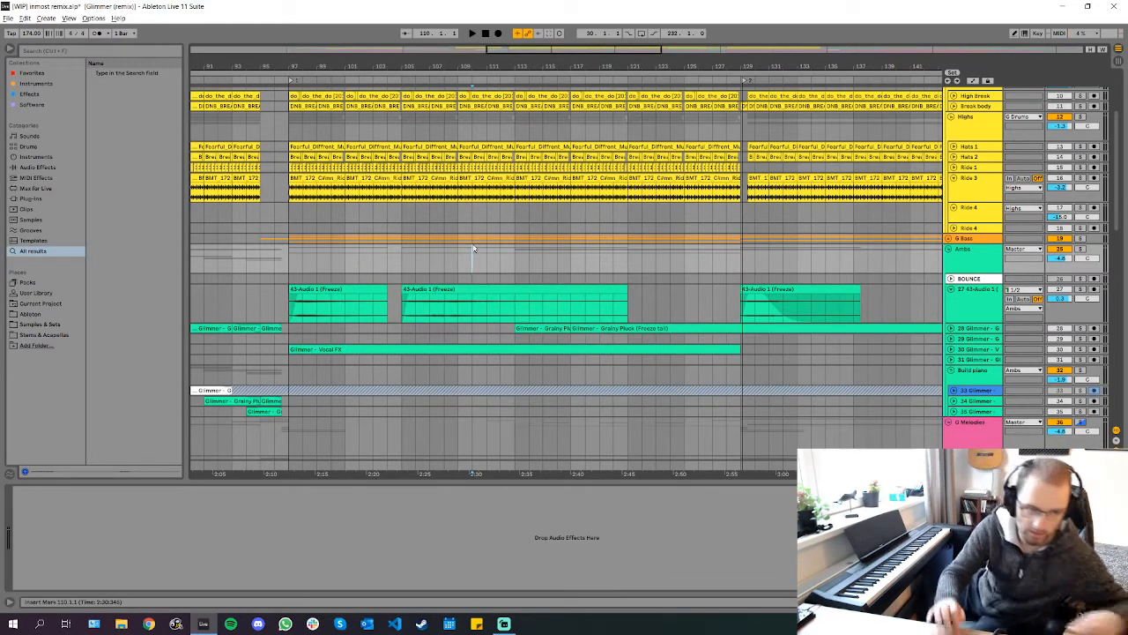
scroll(677, 237, "down", 3)
scroll(710, 291, "up", 2)
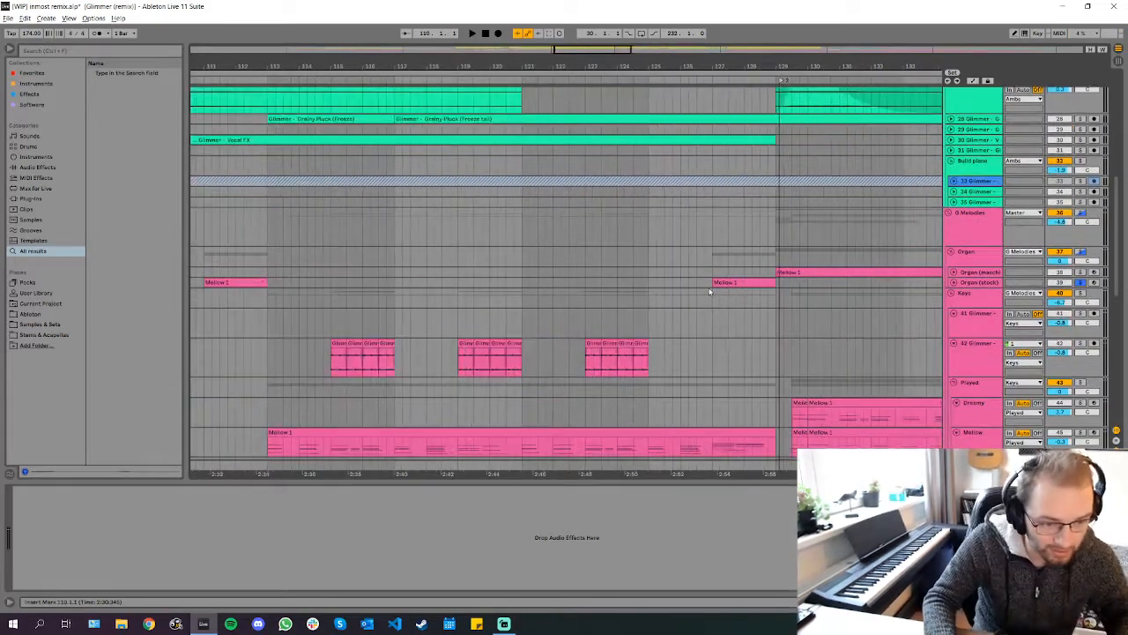
left_click_drag(525, 297, 526, 451)
scroll(753, 270, "down", 1)
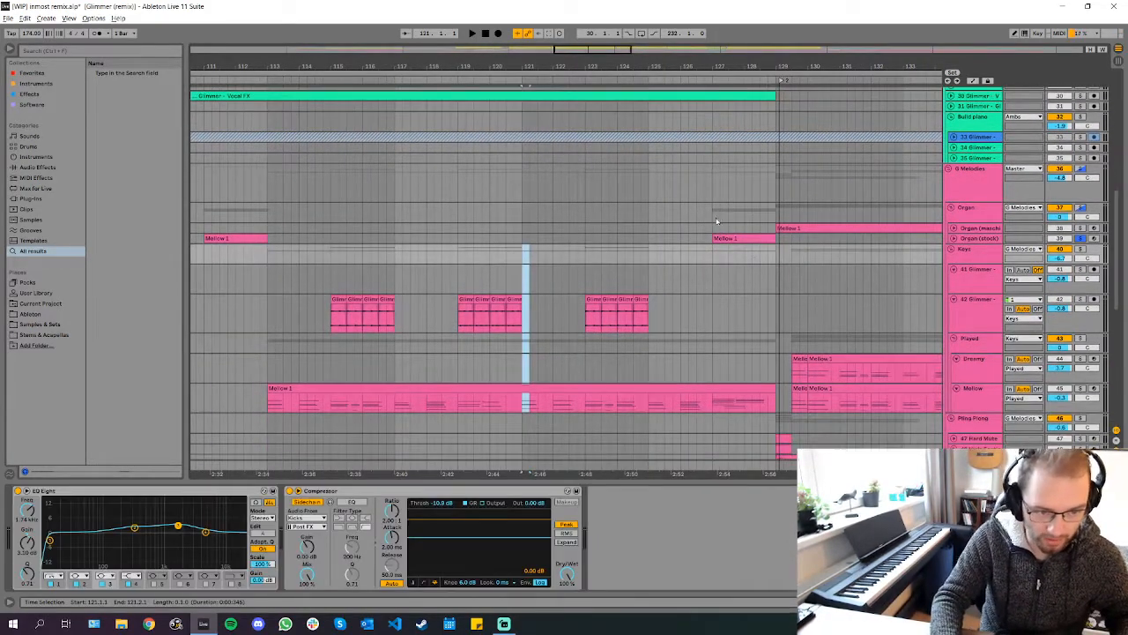
Unfold the Organ (stock) track, play it soloed from 127.1.1 and examine the melody clips across the arrangement
left_click(715, 222)
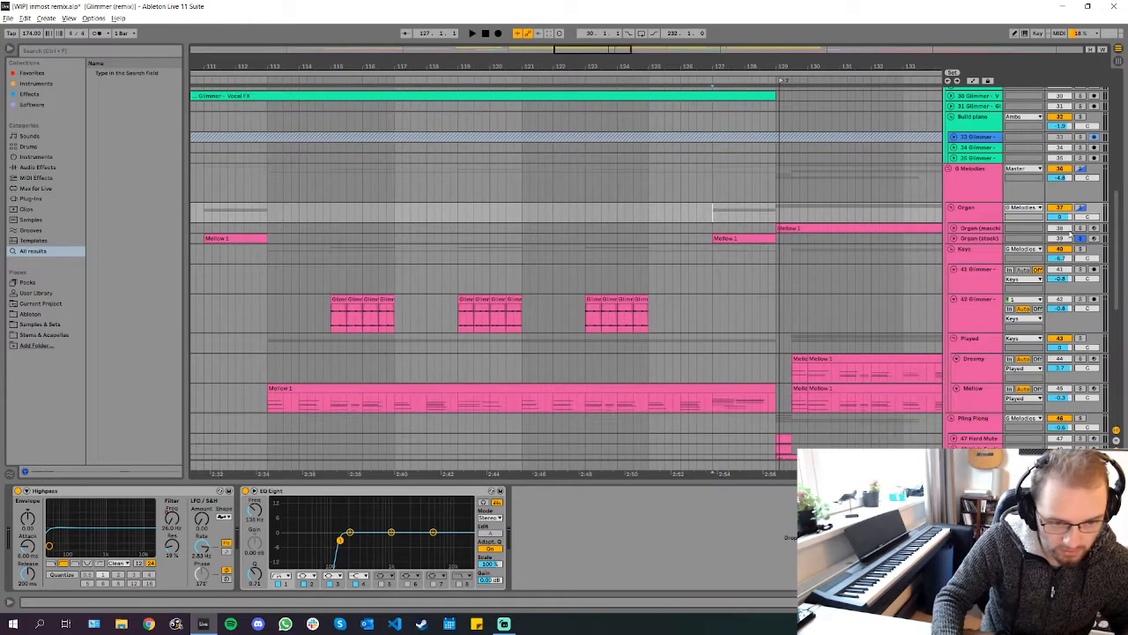
left_click(953, 238)
key("space")
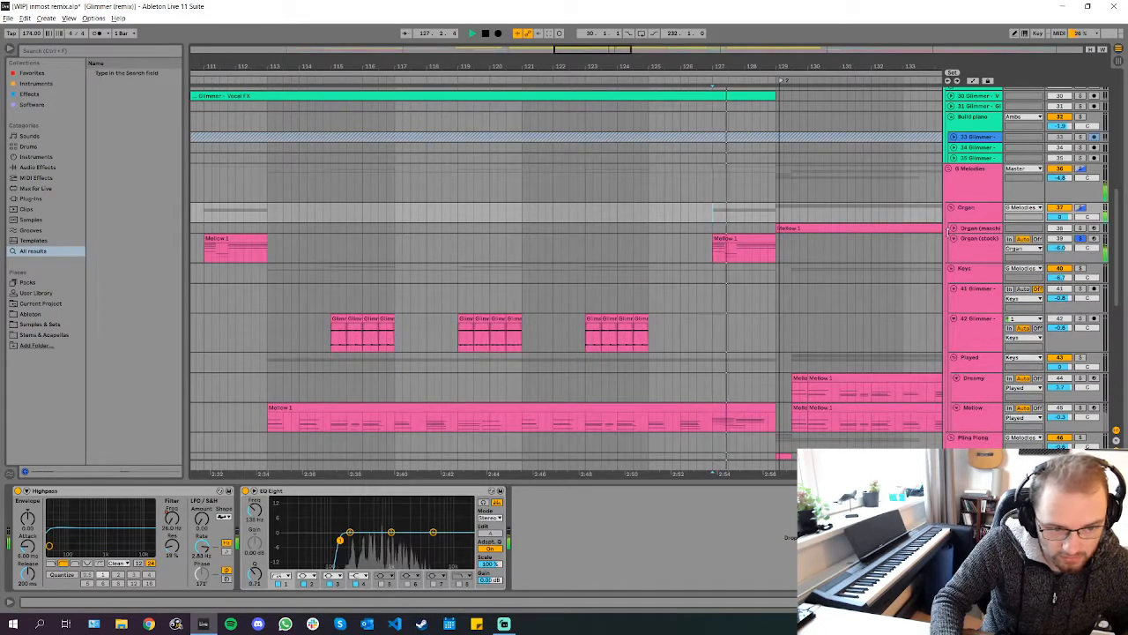
scroll(784, 201, "down", 8)
scroll(642, 290, "down", 1)
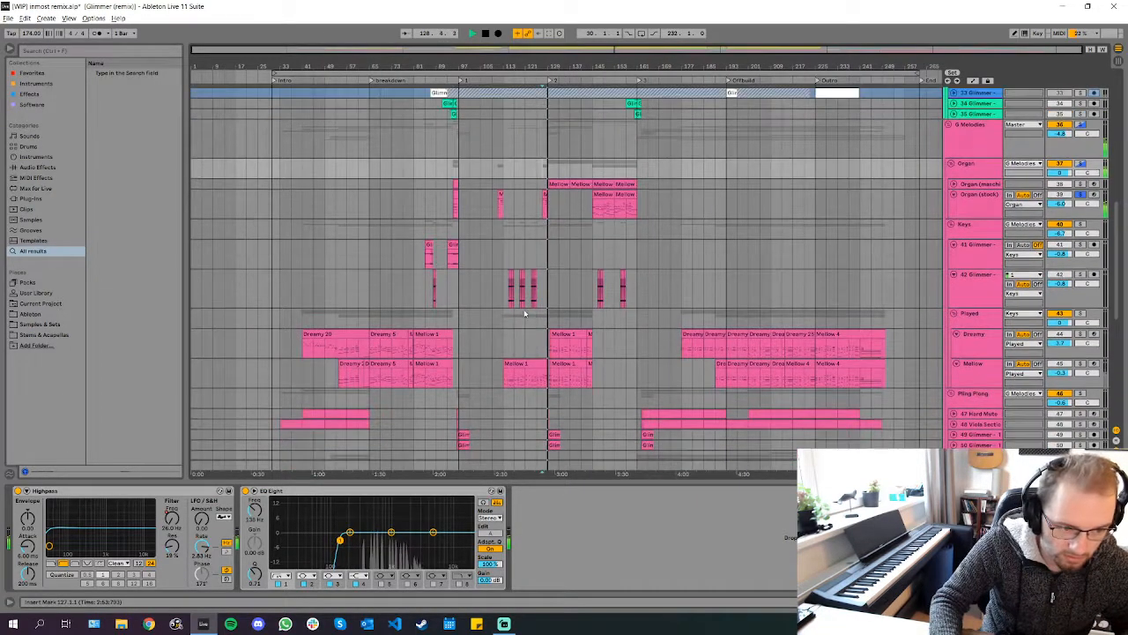
scroll(524, 353, "up", 1)
key("space")
scroll(539, 403, "up", 3)
scroll(540, 403, "up", 5)
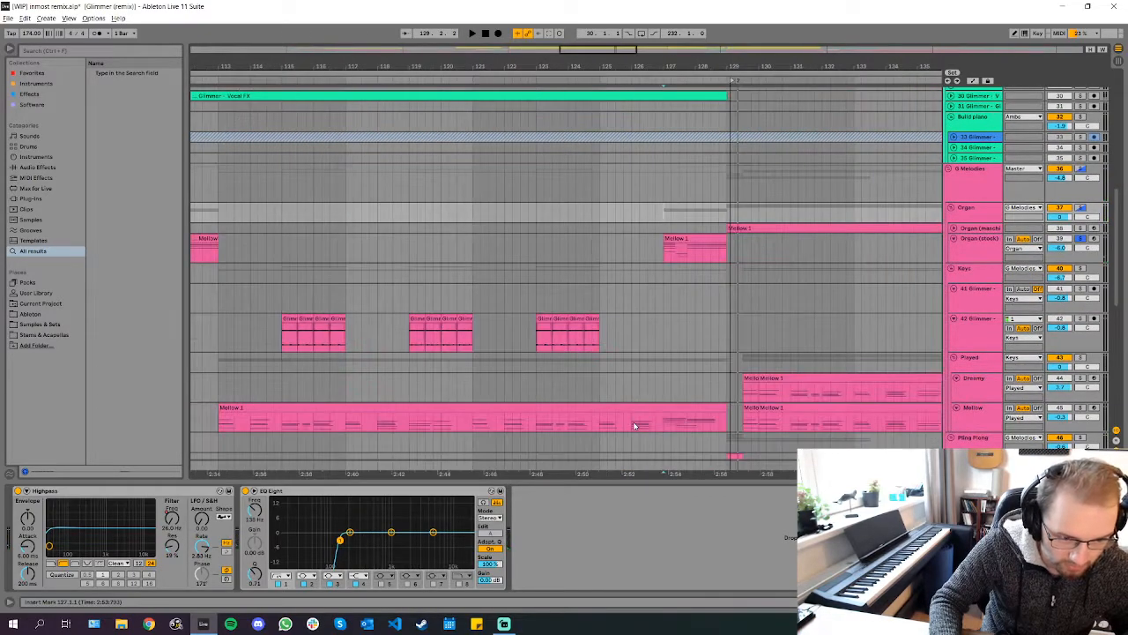
Solo the Mellow track together with Organ (stock) and play both from 126.1.1
left_click(636, 422)
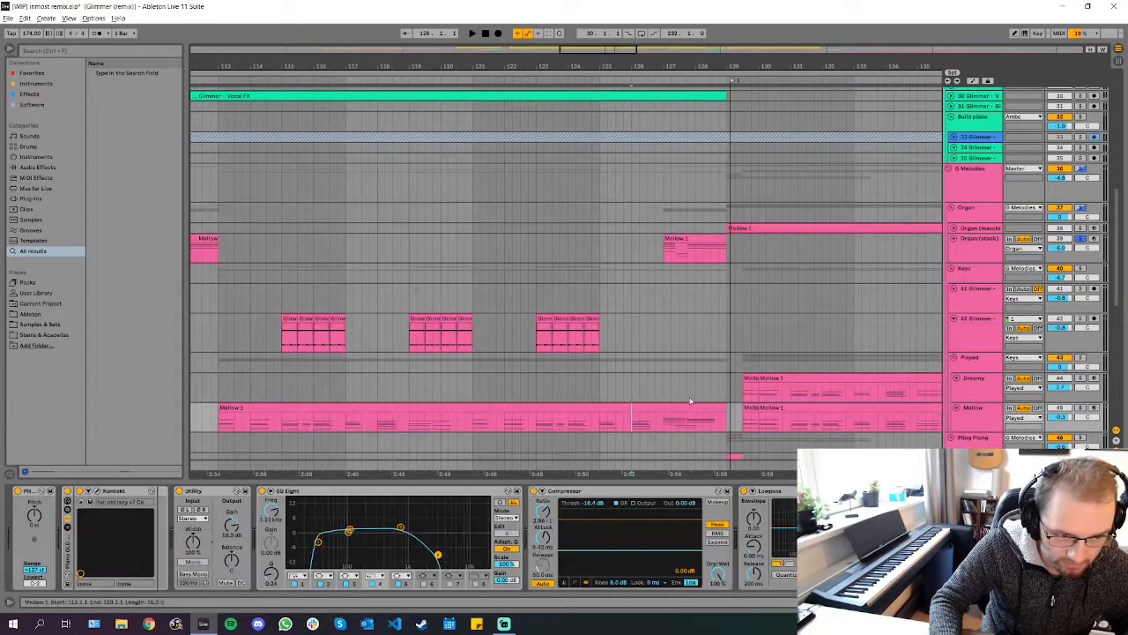
left_click(1081, 411)
key("space")
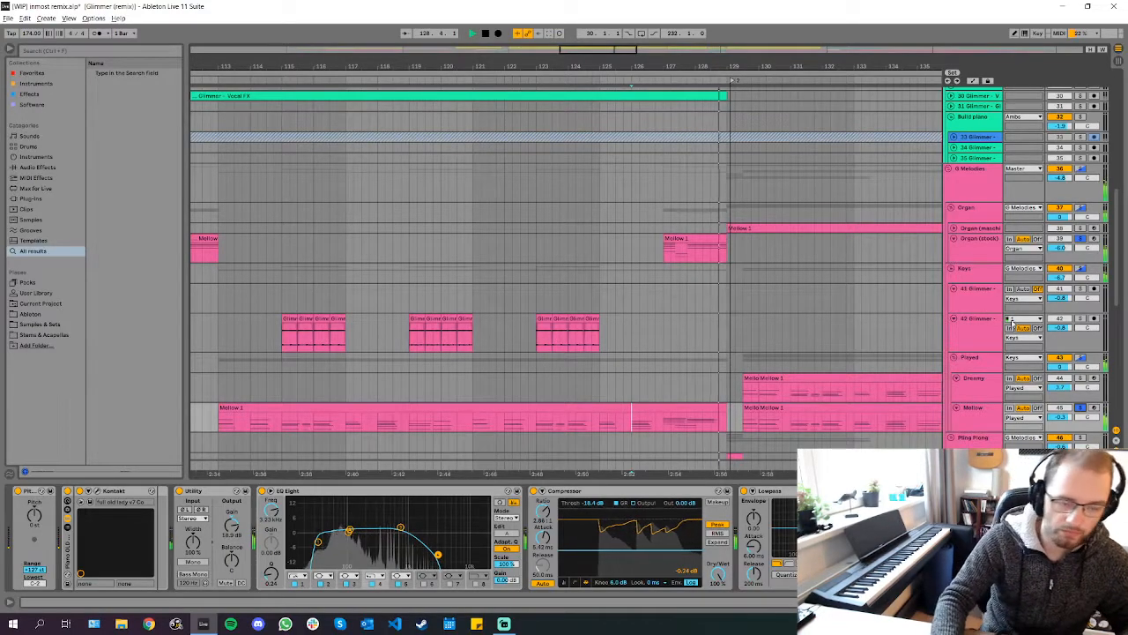
key("space")
Solo the G Bass group, play the passage from 125.1.1 and clear the solos
scroll(634, 209, "up", 10)
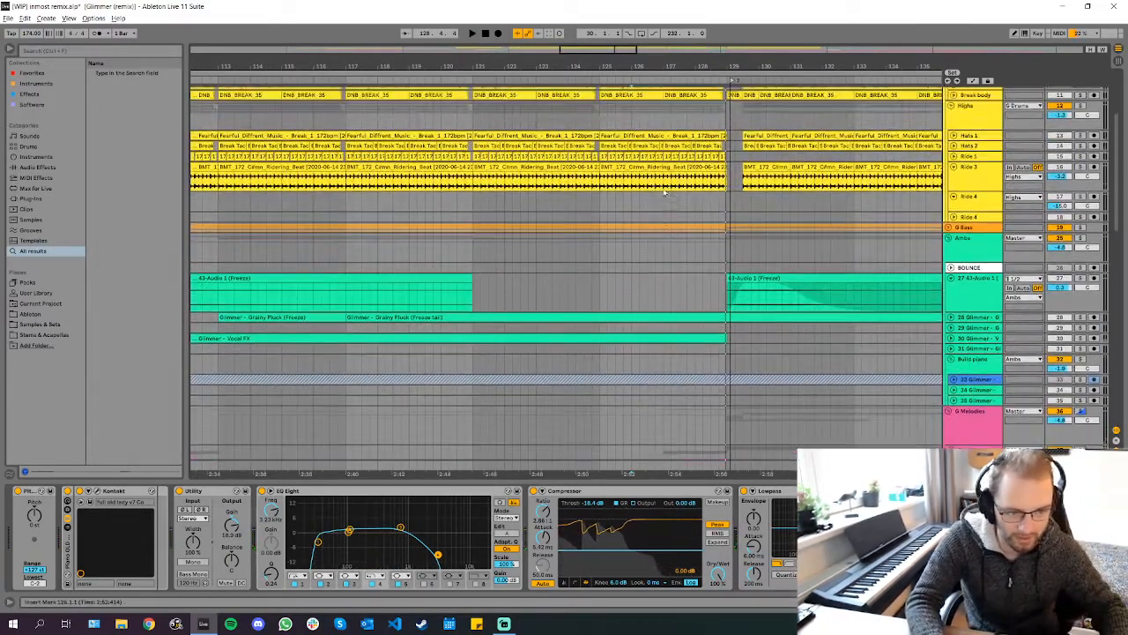
left_click(600, 212)
key("space")
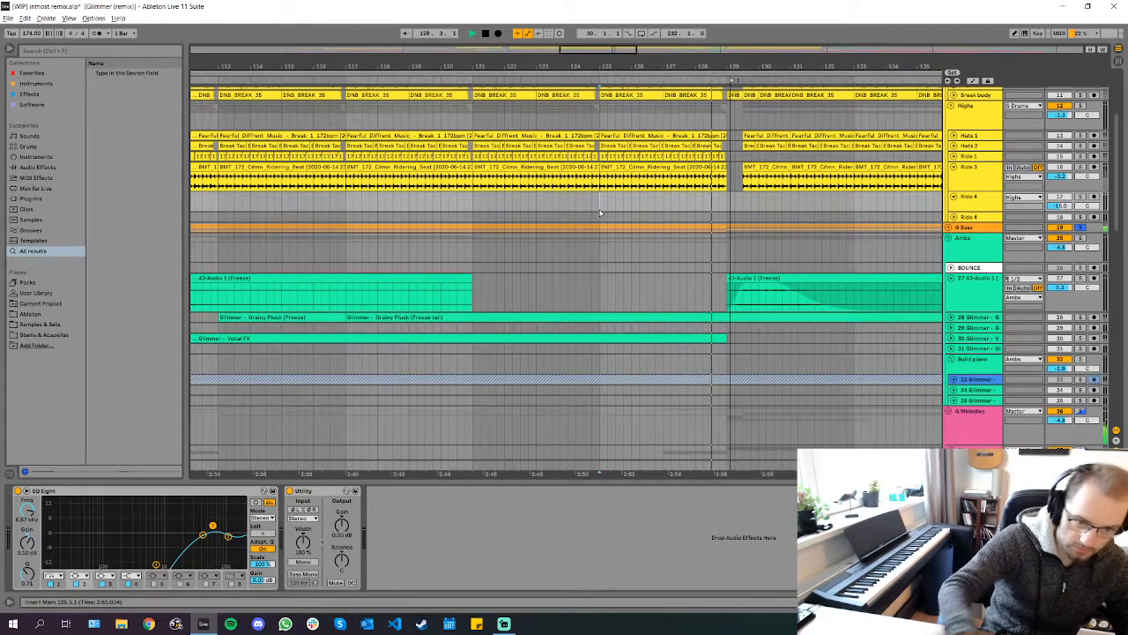
key("space")
scroll(673, 257, "down", 8)
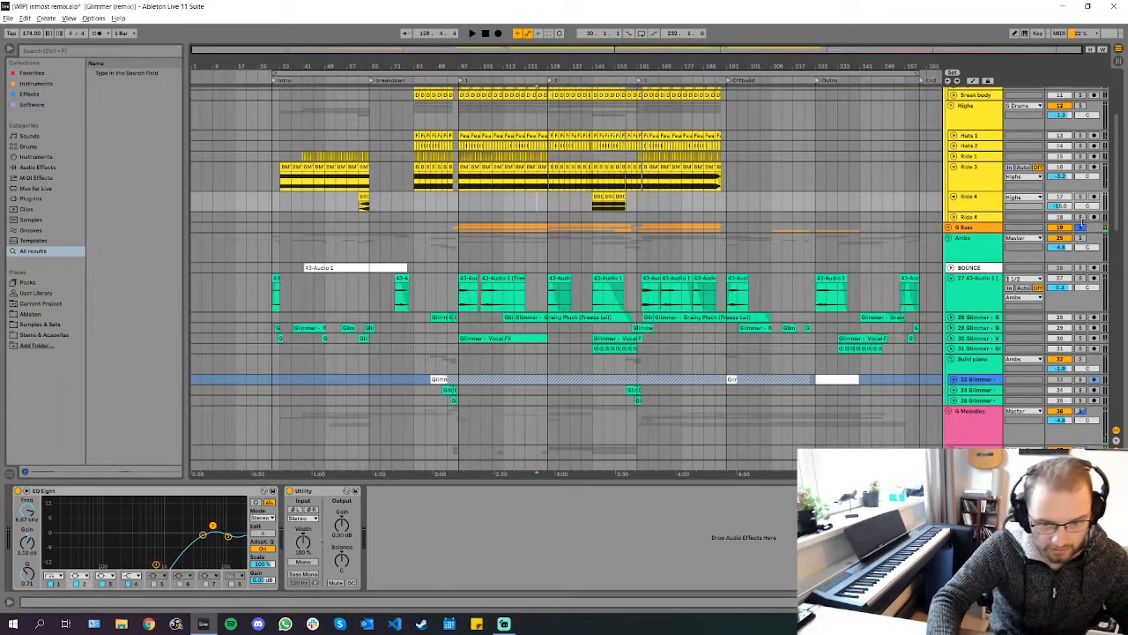
left_click(1078, 228)
Play the full mix from 129.1.1 while examining the melody, vocal and ambience tracks of the second drop
scroll(565, 226, "down", 4)
scroll(543, 219, "up", 3)
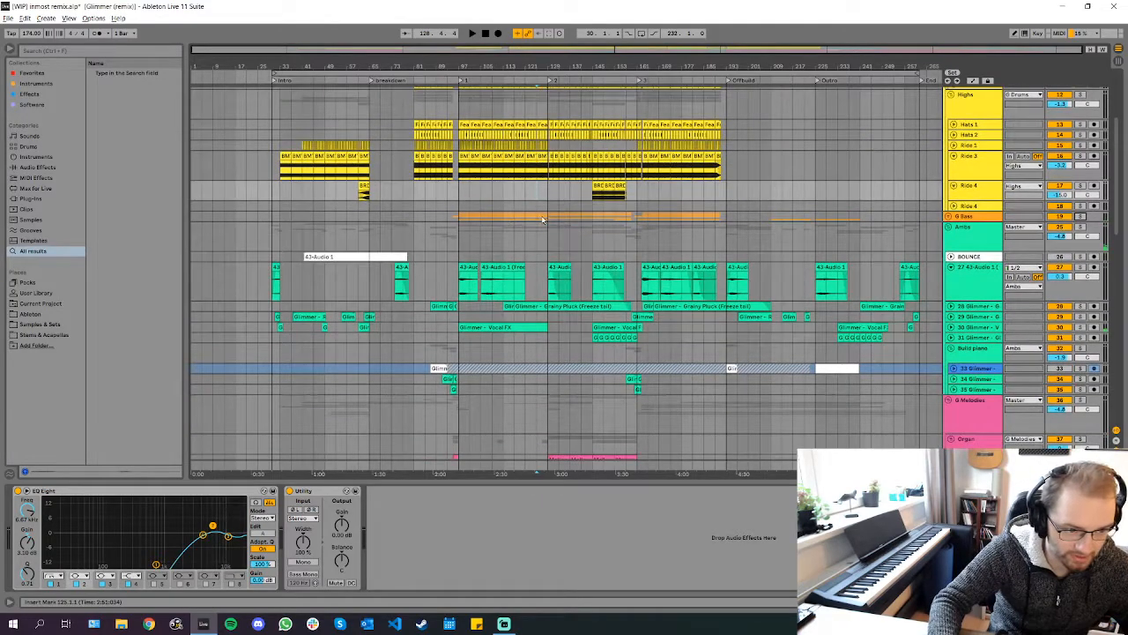
scroll(543, 218, "up", 5)
left_click(583, 219)
scroll(588, 219, "up", 2)
left_click(591, 224)
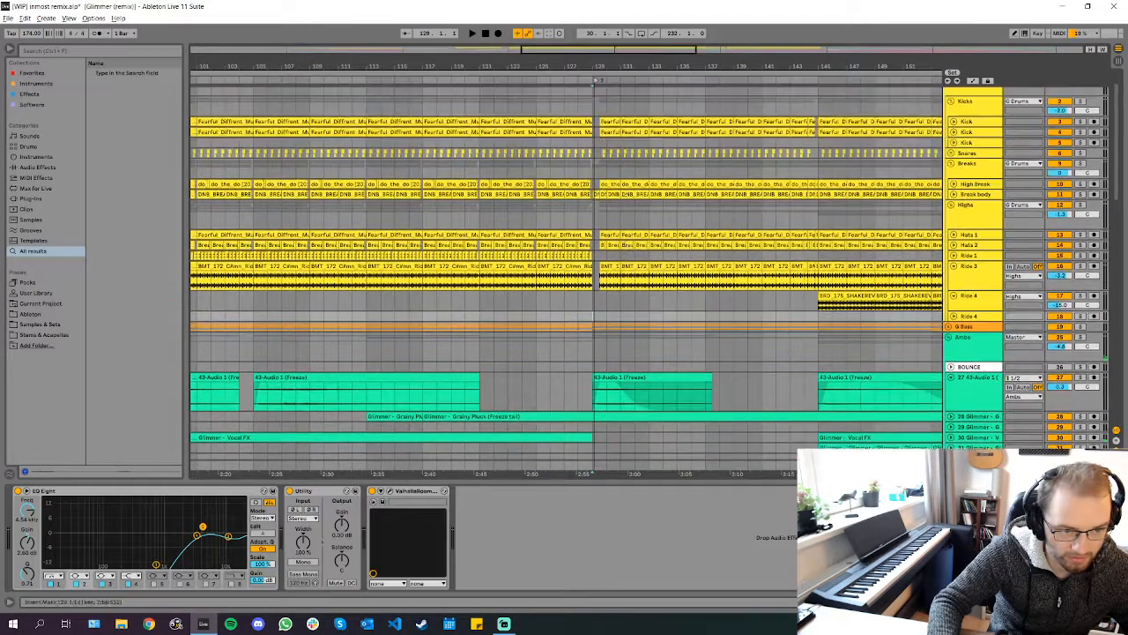
scroll(662, 255, "down", 7)
scroll(680, 262, "down", 5)
key("space")
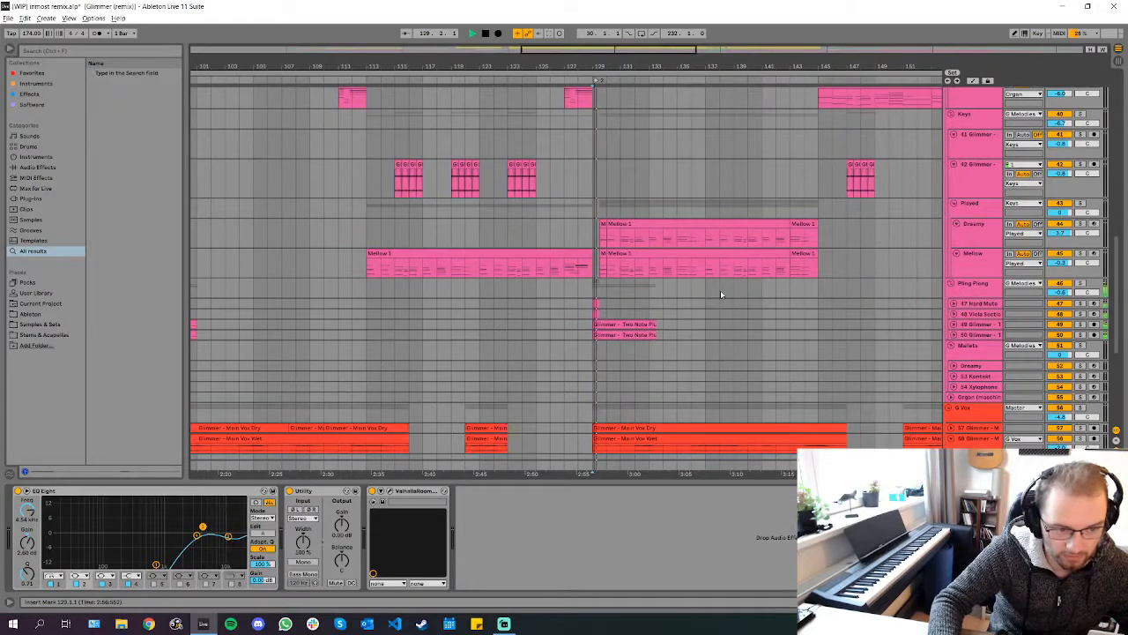
scroll(708, 285, "up", 15)
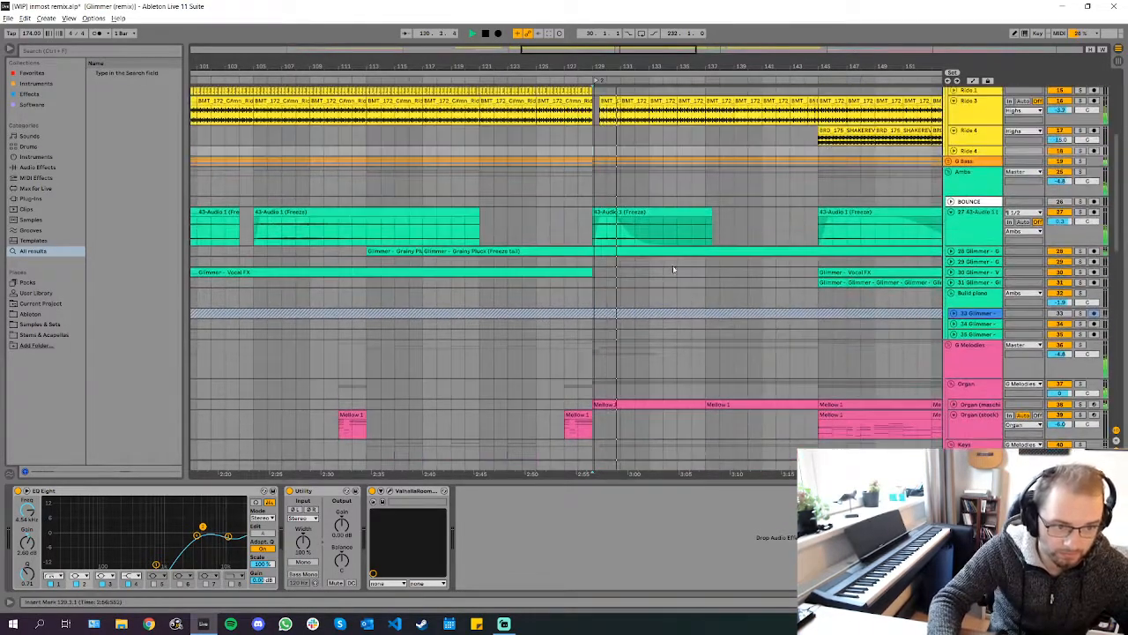
Unfold the Break body track and select its reversed DNB_BREAK_35 clip at 129.1.1
scroll(610, 240, "up", 6)
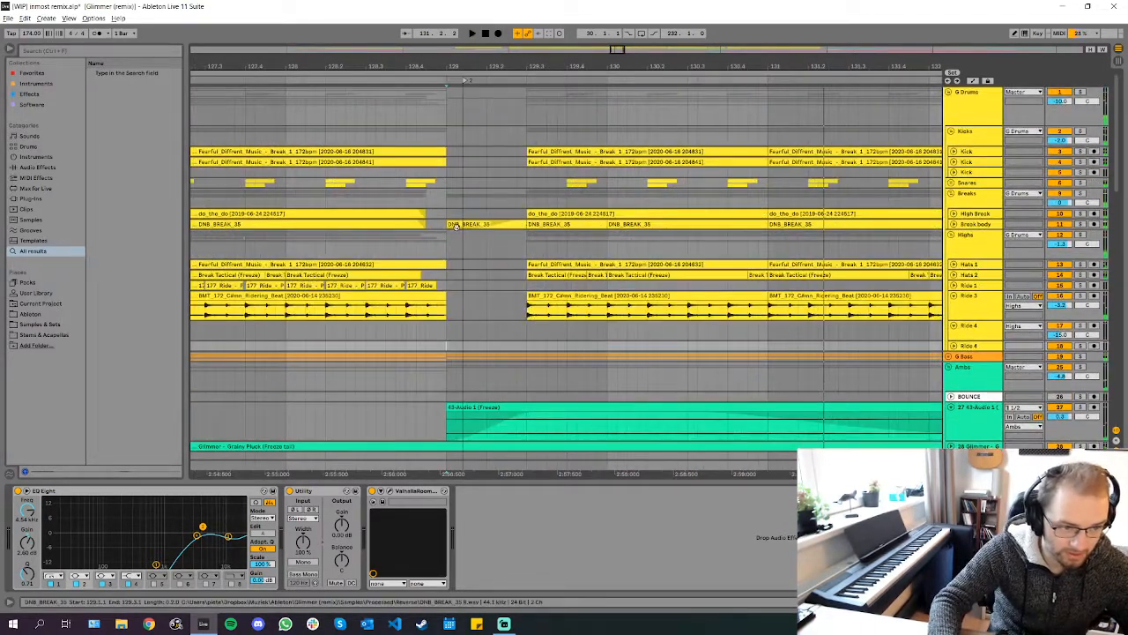
left_click(954, 224)
scroll(463, 264, "up", 3)
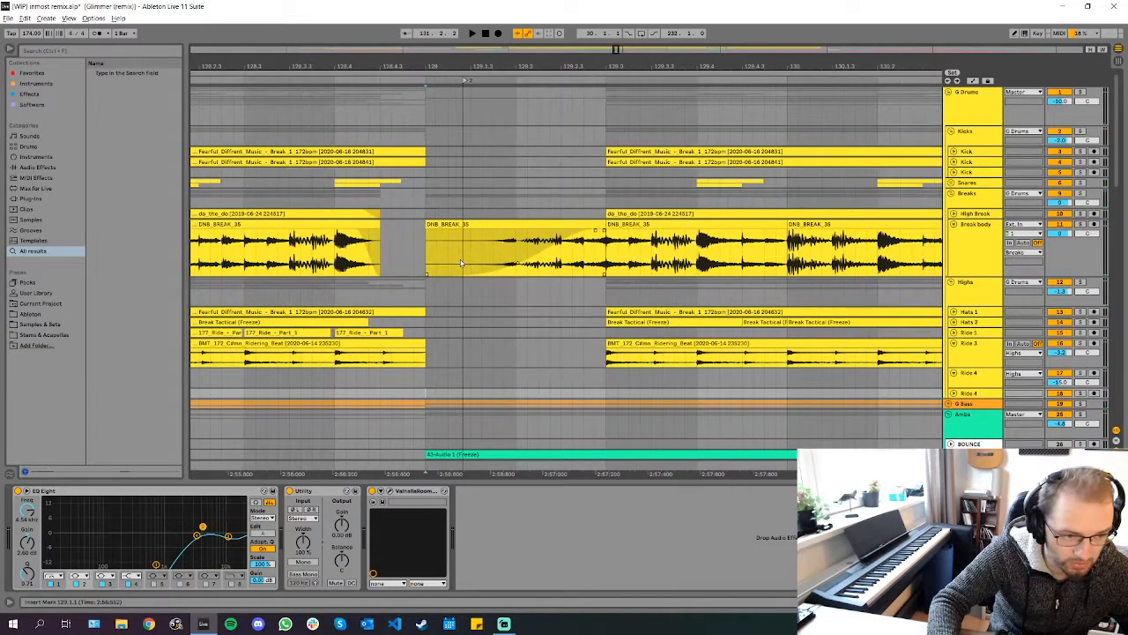
left_click(416, 243)
left_click(431, 223)
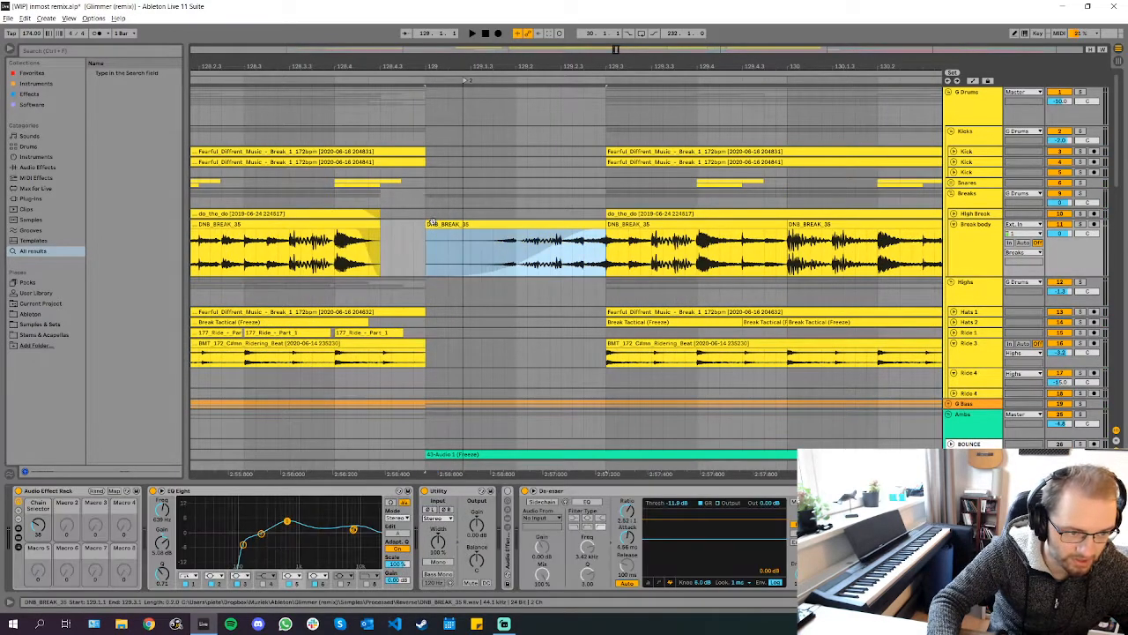
Audition the reversed break clip with Break body soloed, unsolo the track and examine the drum clips around bar 129
left_click(1080, 225)
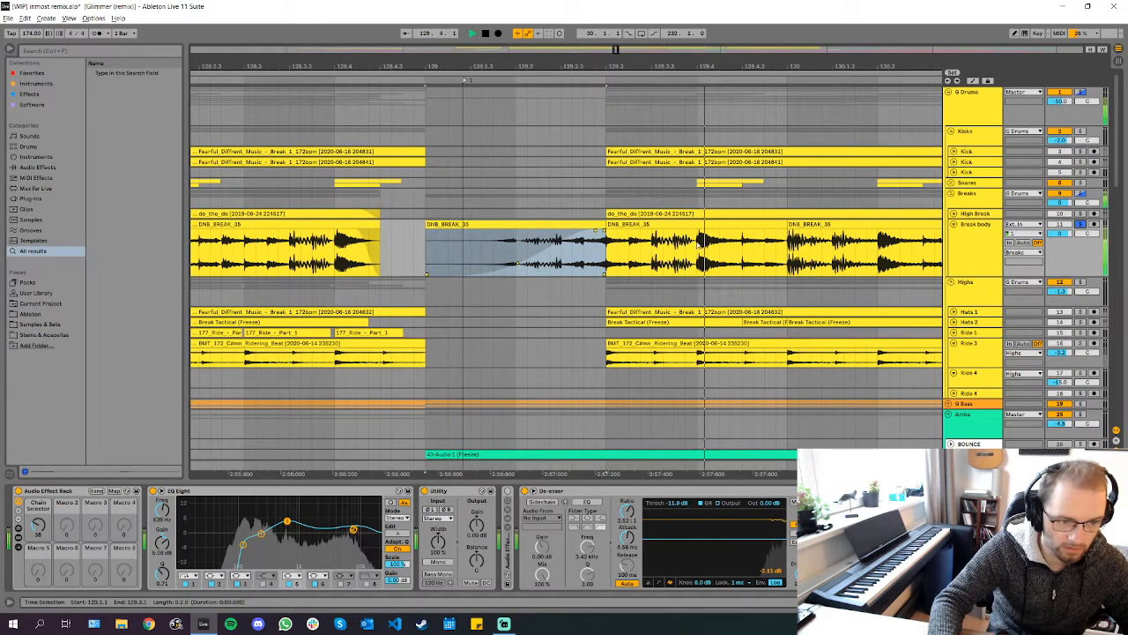
key("space")
left_click(1080, 225)
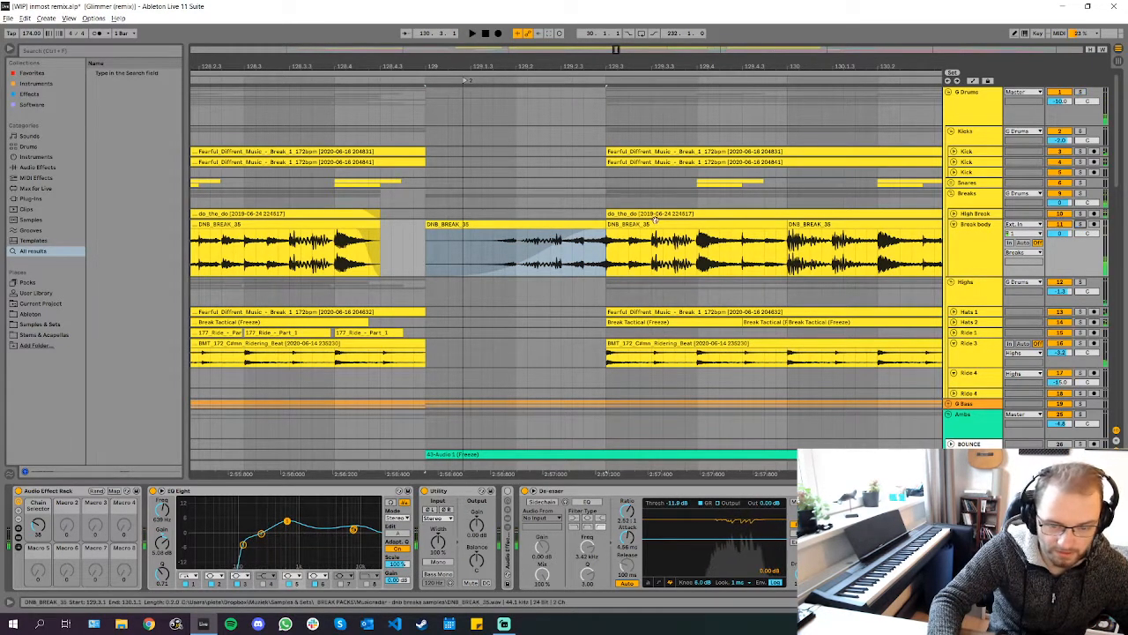
scroll(631, 246, "down", 5)
scroll(632, 245, "up", 3)
scroll(661, 239, "up", 3)
scroll(657, 236, "down", 3)
scroll(657, 236, "up", 3)
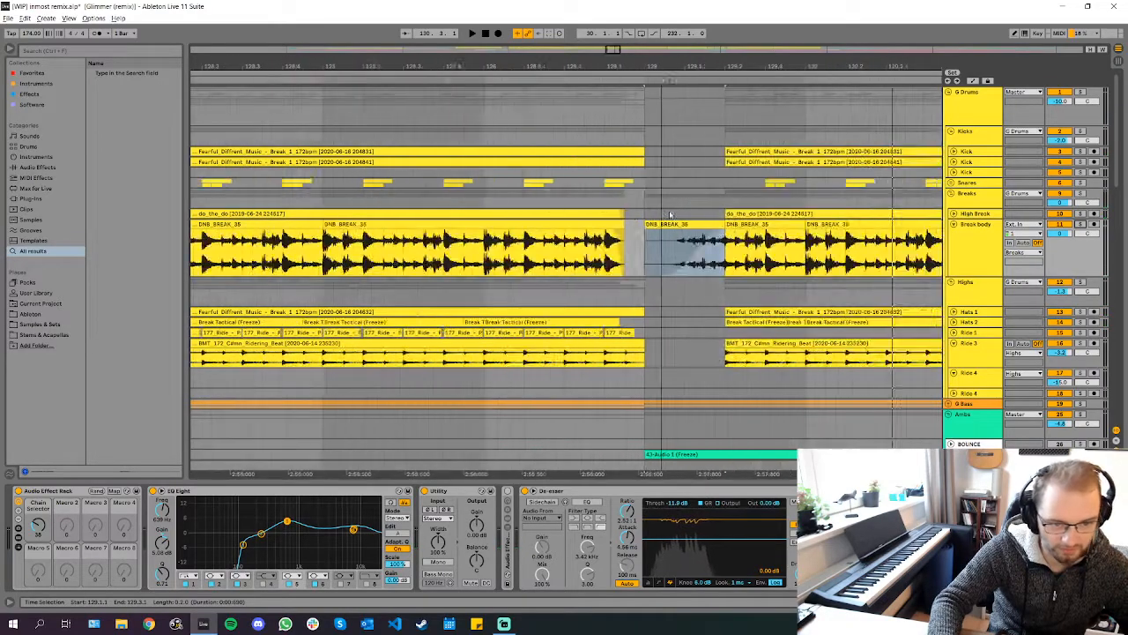
Look through the drum and ambience tracks around bar 129 and unfold the upper of the two organ tracks in G Melodies
scroll(652, 231, "down", 3)
scroll(655, 226, "right", 1)
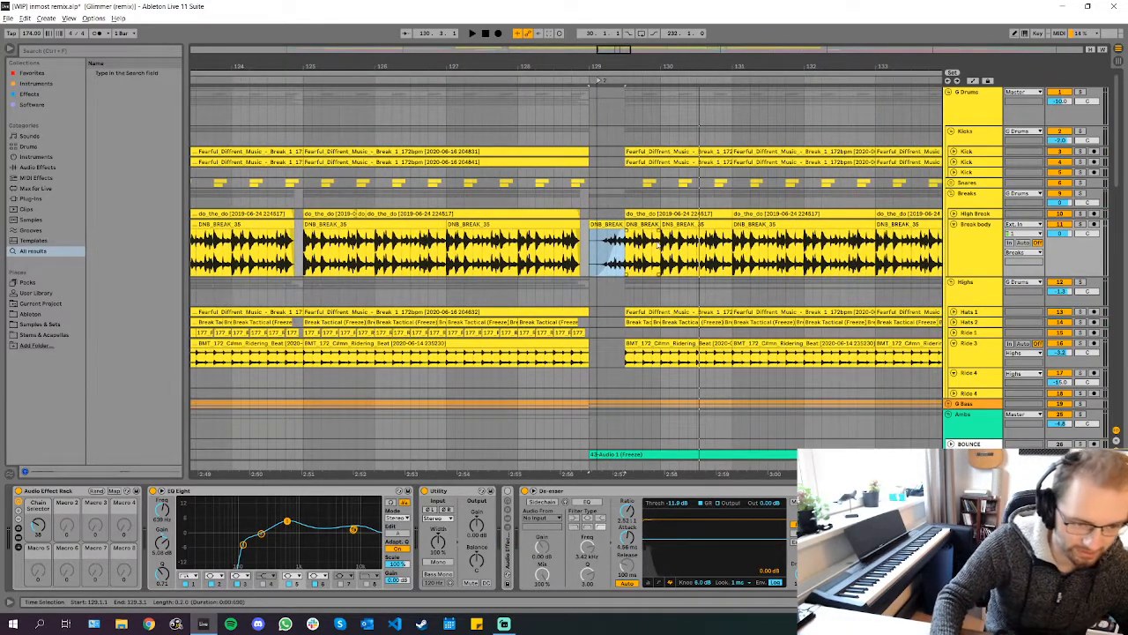
scroll(721, 283, "down", 5)
scroll(797, 263, "up", 2)
scroll(788, 277, "down", 2)
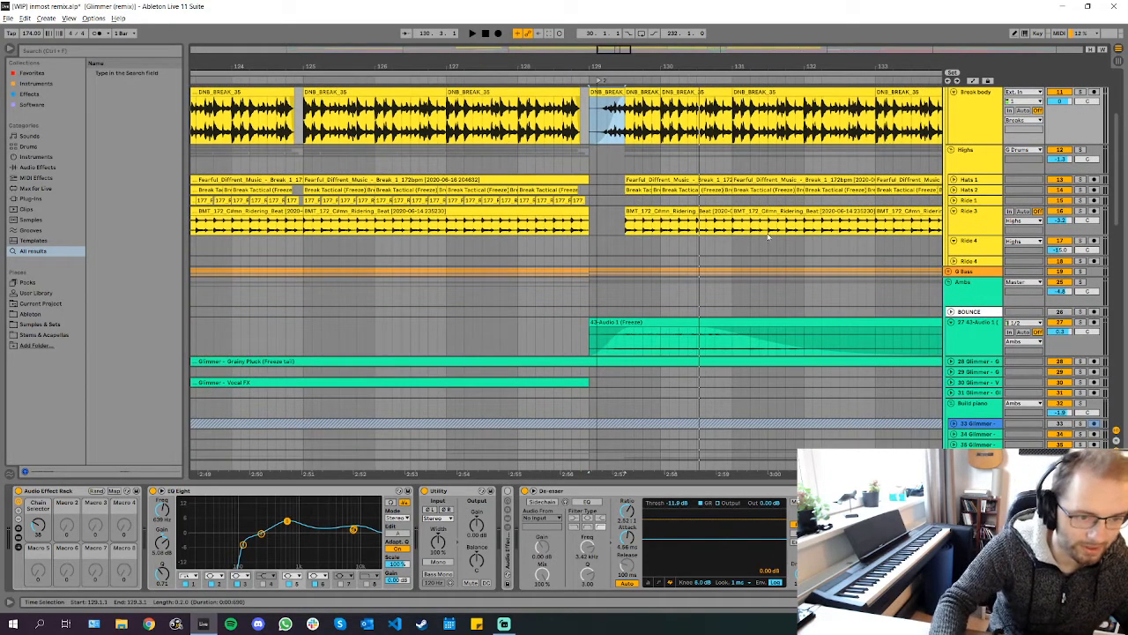
scroll(660, 234, "down", 3)
scroll(622, 175, "up", 2)
scroll(660, 235, "down", 4)
scroll(786, 313, "down", 4)
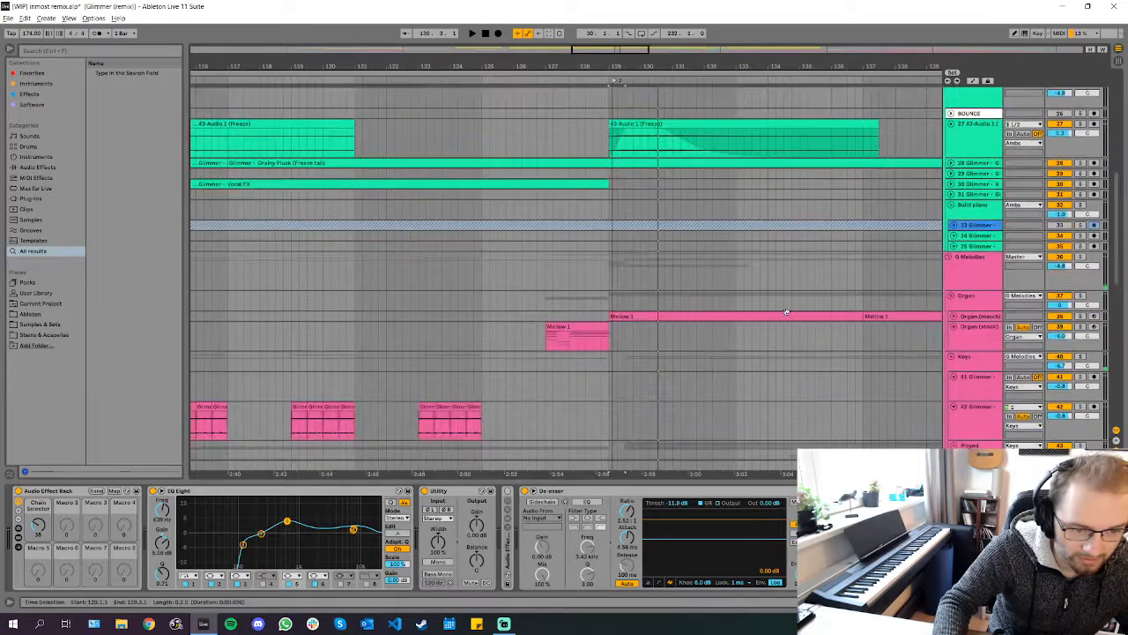
left_click(953, 316)
scroll(954, 318, "down", 2)
scroll(694, 264, "up", 3)
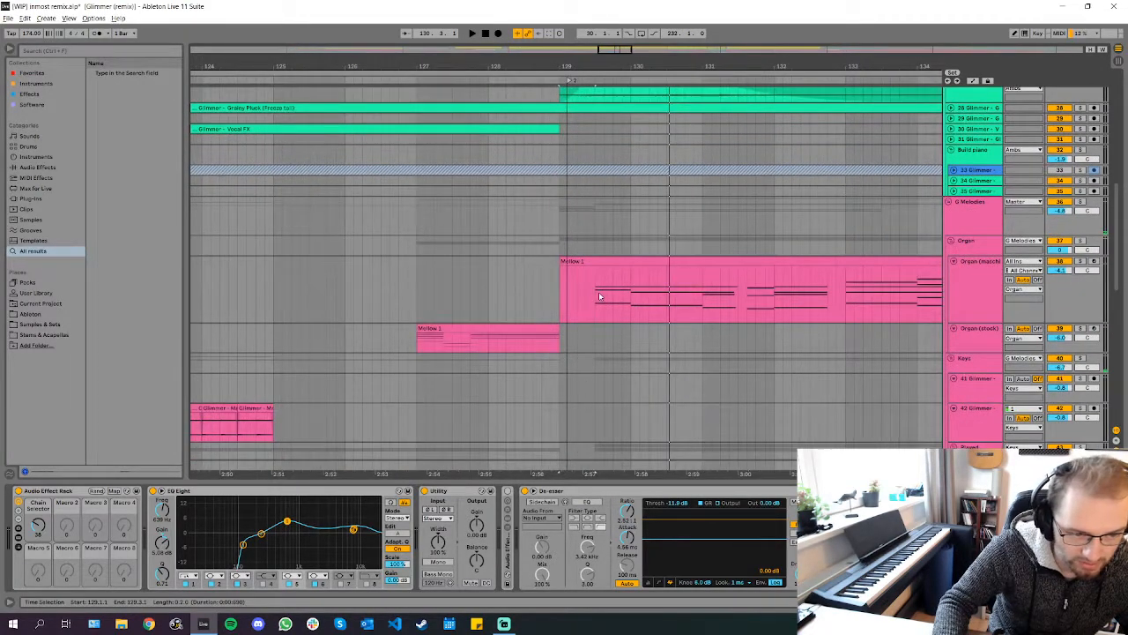
Solo the unfolded organ track and play its Mellow 1 clips from 129.3.1
left_click(567, 290)
key("space")
key("minus")
key("minus")
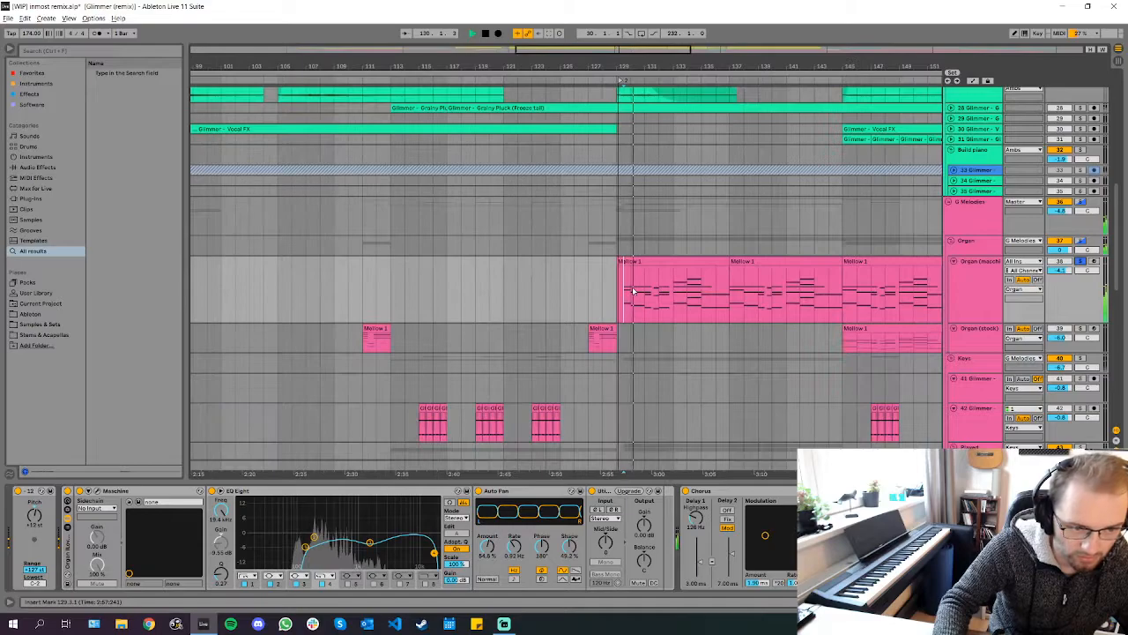
left_click(994, 267)
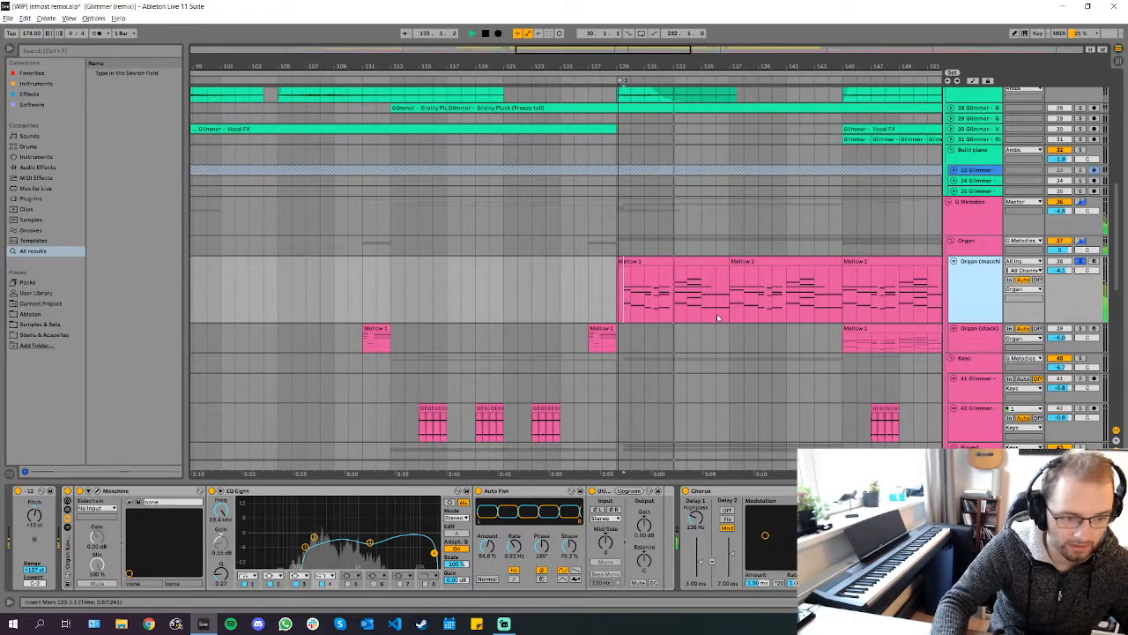
Add the Played keys group and the G Vox group to the solo while following the playback past bar 145
scroll(732, 317, "down", 1)
scroll(732, 317, "down", 2)
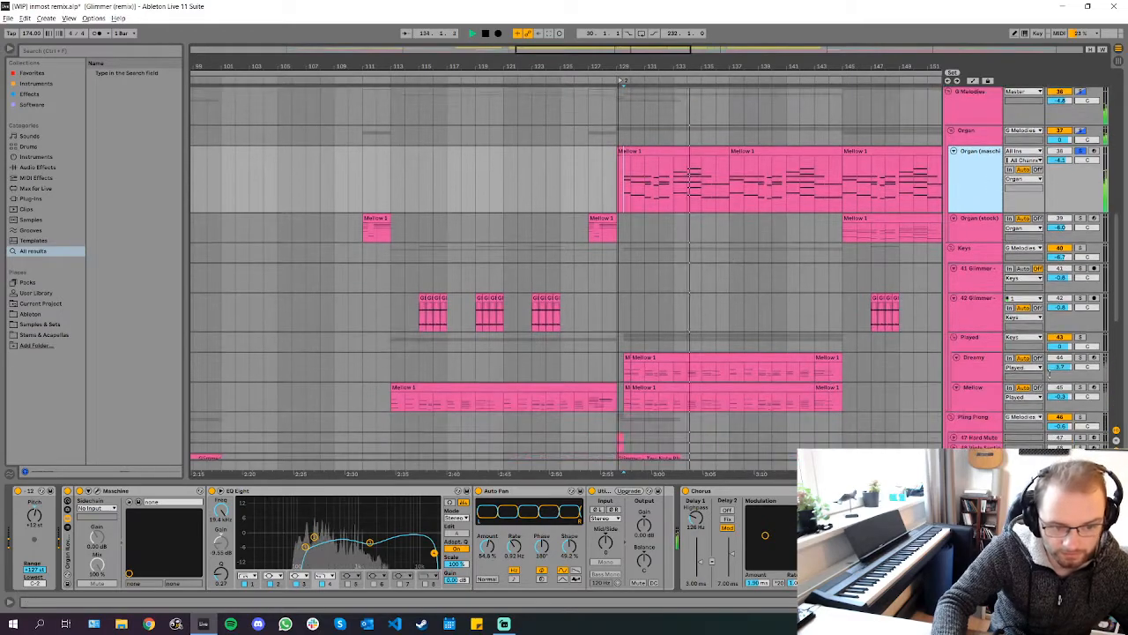
left_click(1081, 337)
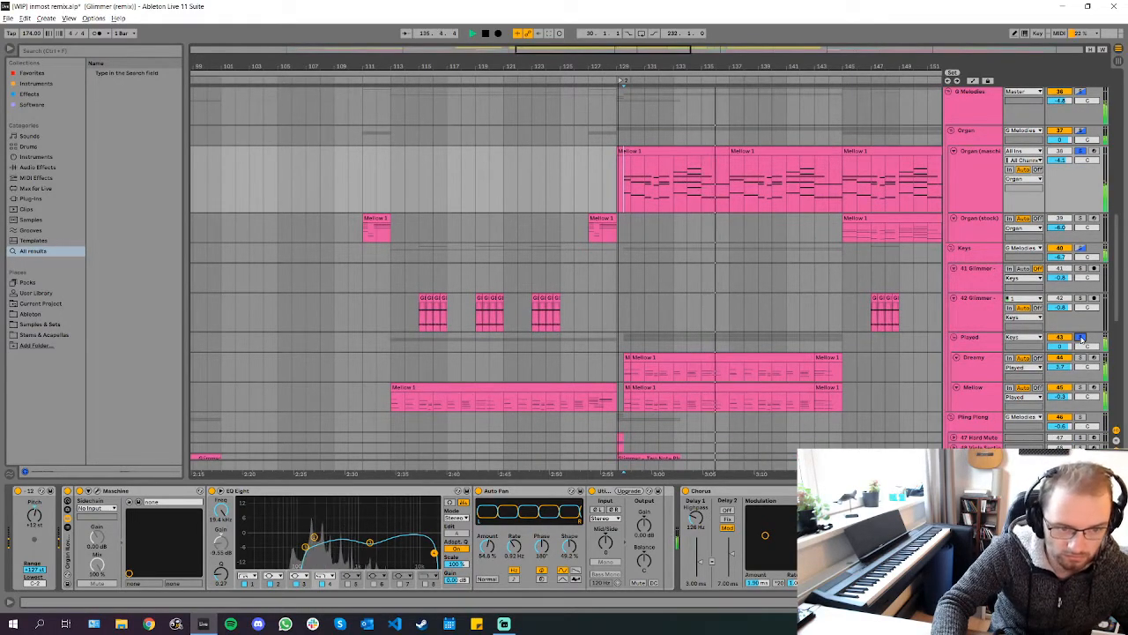
scroll(713, 320, "down", 5)
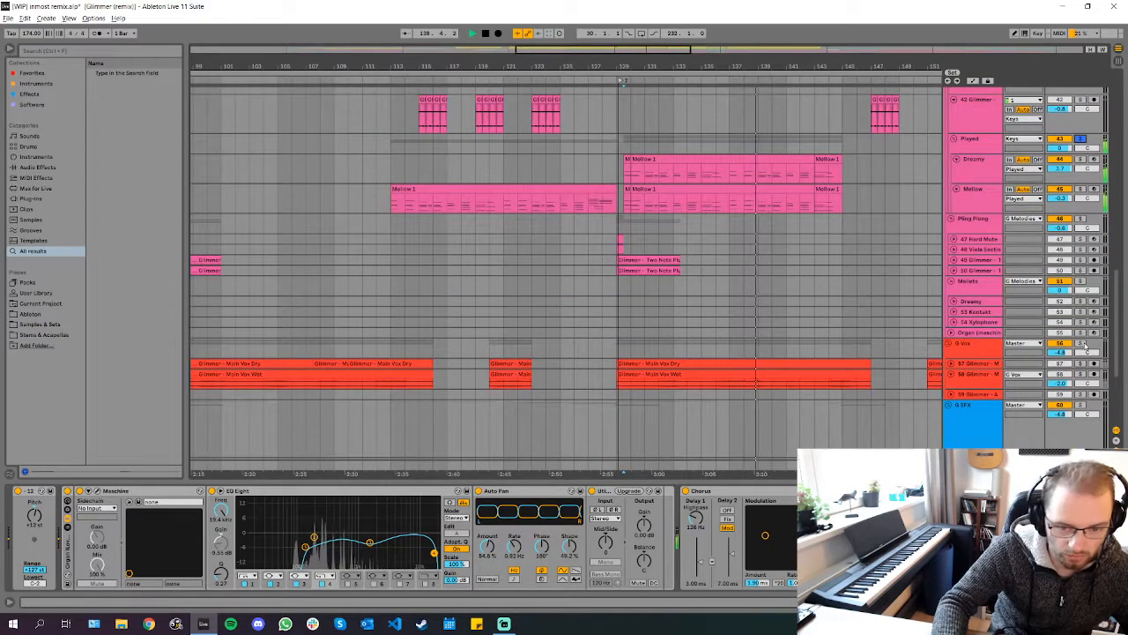
left_click(1081, 343)
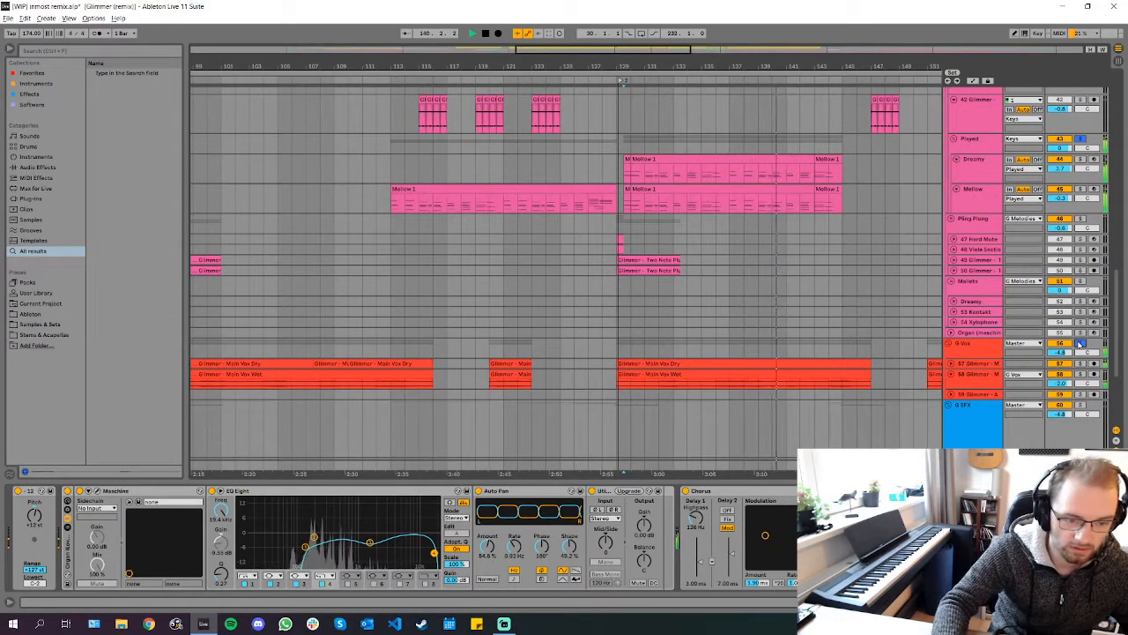
scroll(911, 314, "up", 3)
scroll(911, 314, "up", 3)
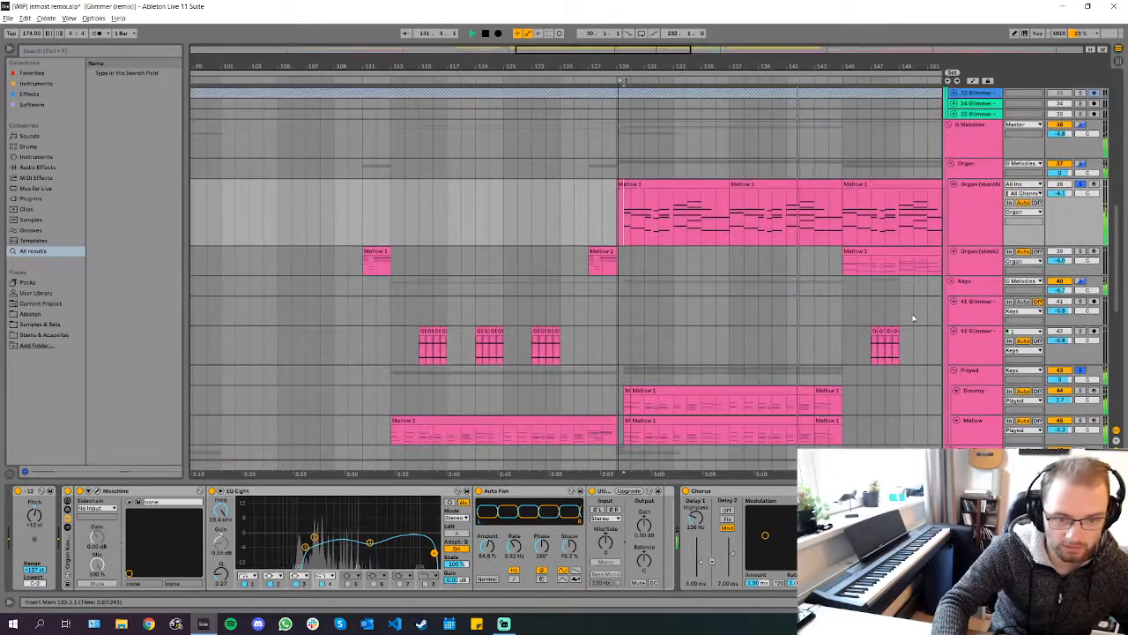
scroll(910, 314, "down", 1)
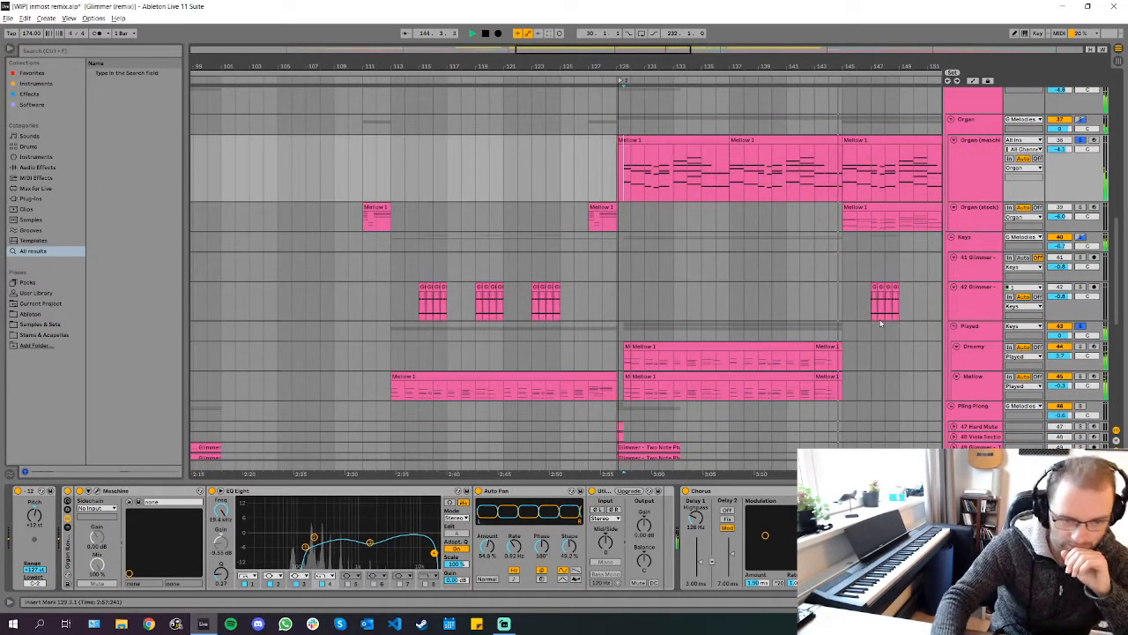
scroll(878, 280, "right", 5)
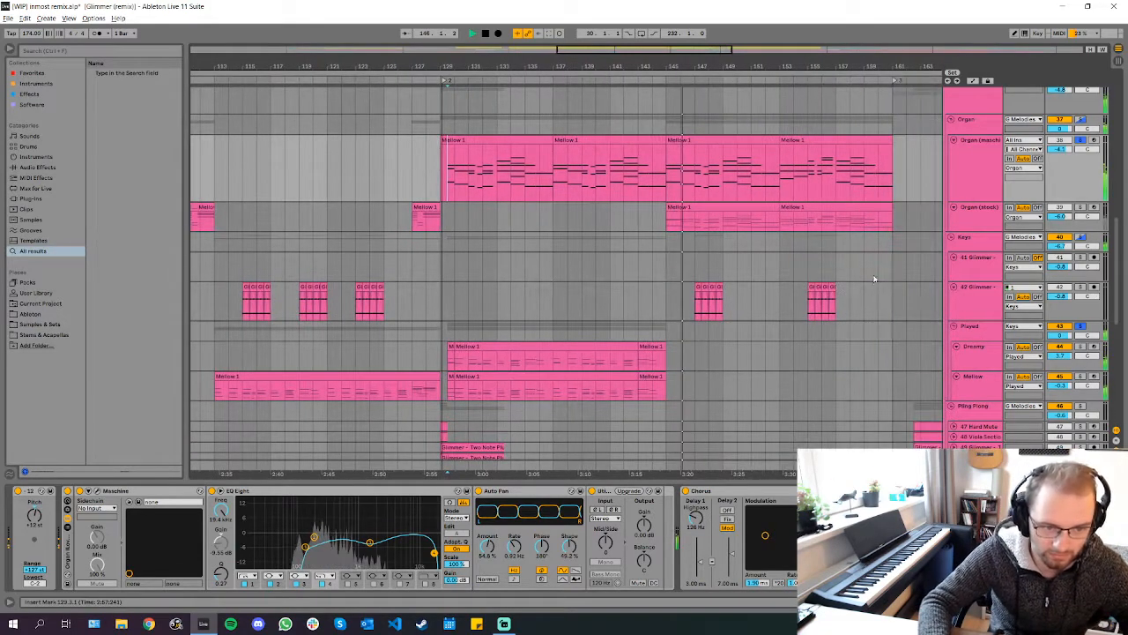
Audition the Organ (stock) track soloed from 145.1.1, then stop playback
key("space")
left_click(679, 221)
key("plus")
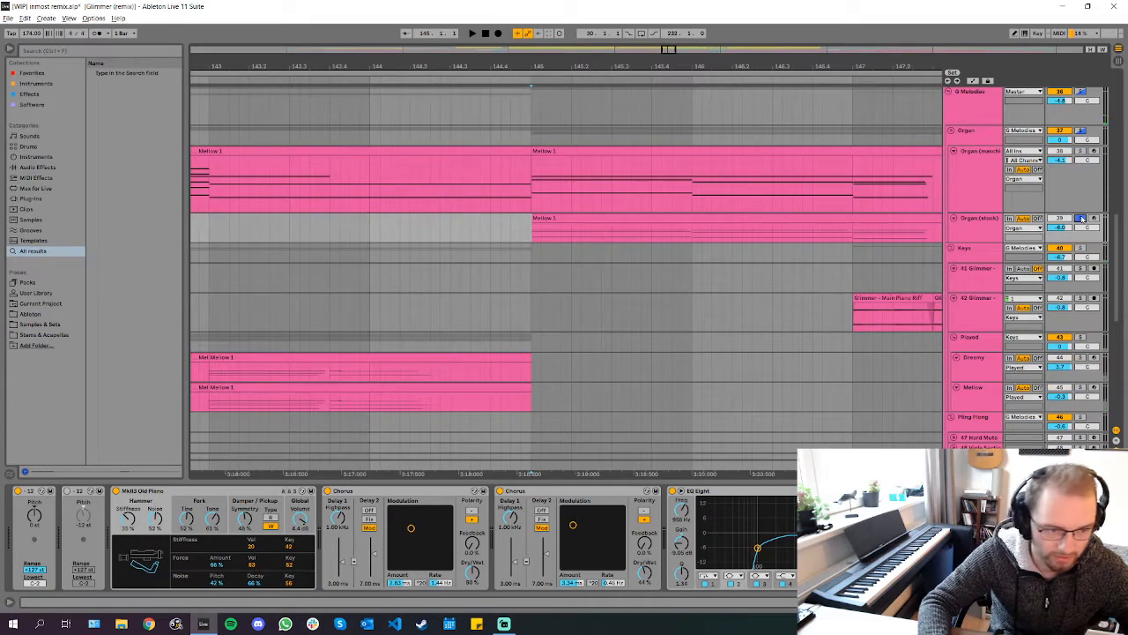
key("space")
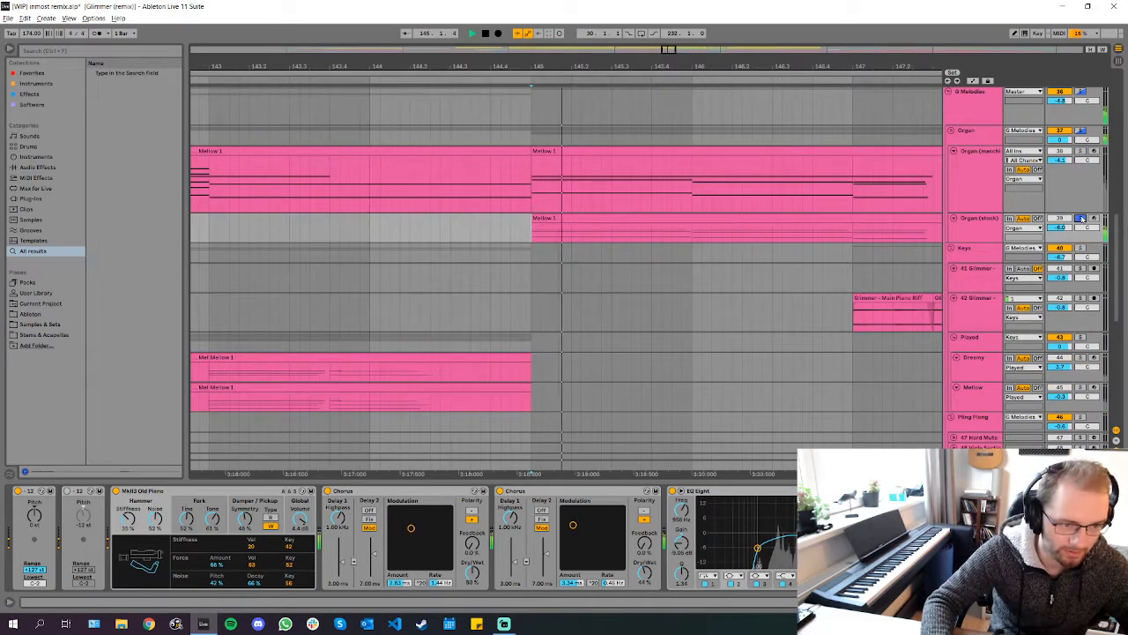
left_click(987, 218)
key("space")
scroll(1041, 220, "up", 3)
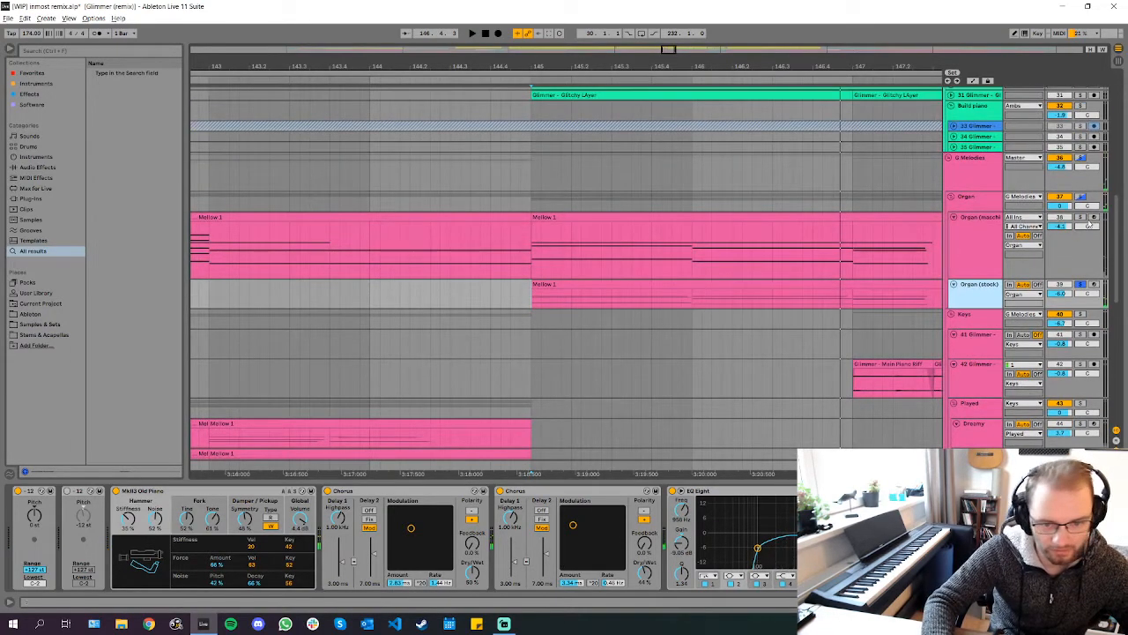
Play from 145.1.1 with both organ tracks soloed and add the 42 Glimmer keys track to the solo
key("minus")
left_click(723, 187)
key("space")
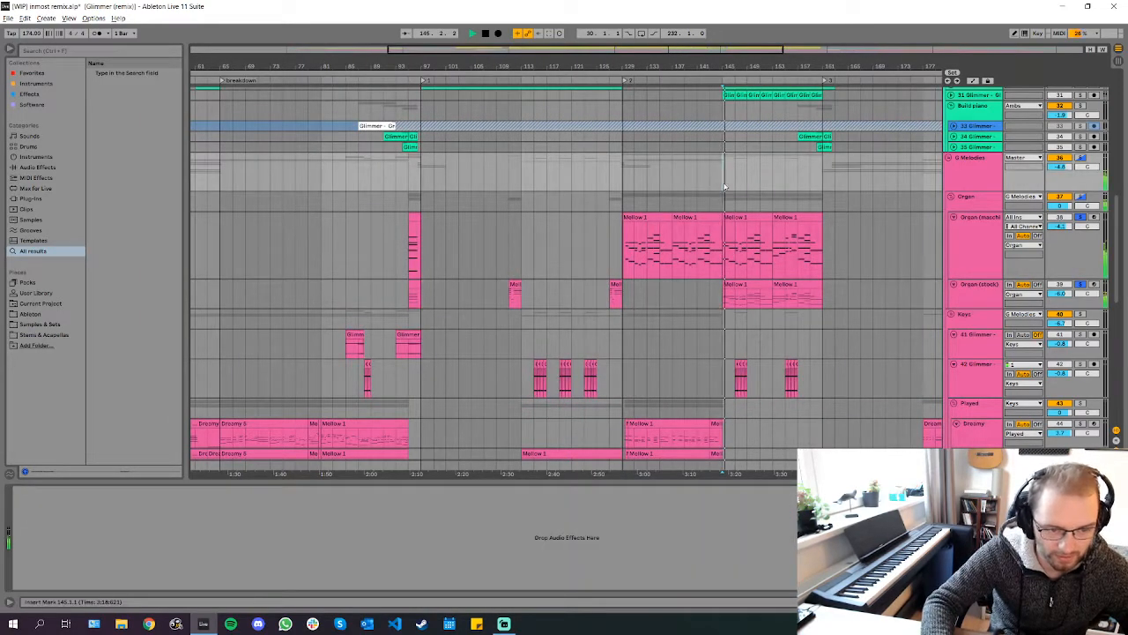
scroll(840, 385, "up", 3)
scroll(864, 300, "down", 3)
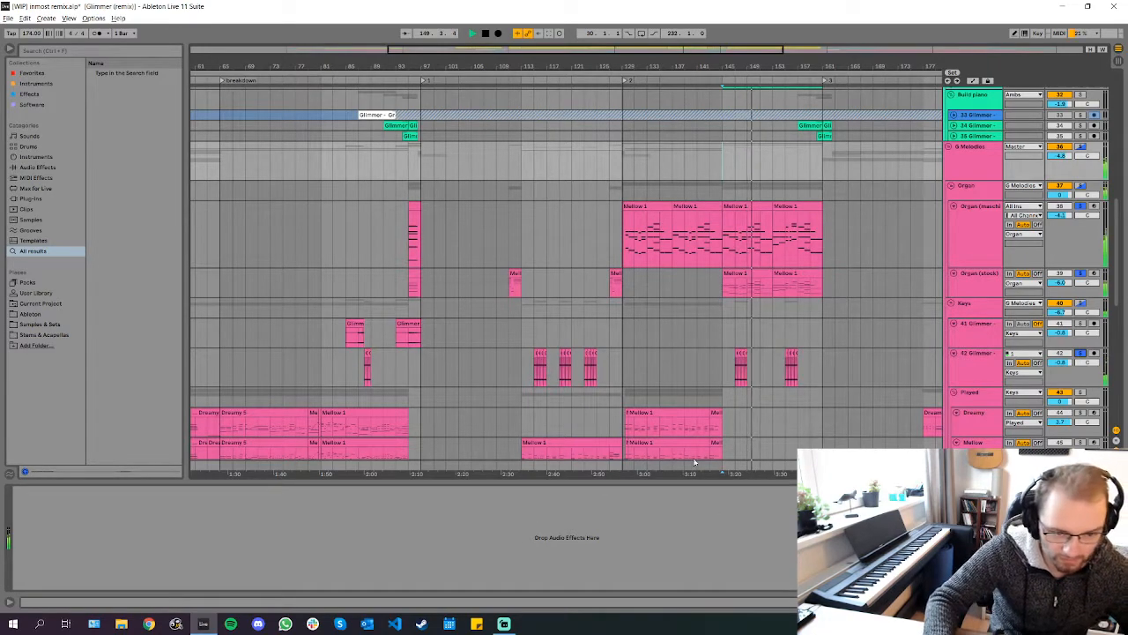
key("plus")
key("plus")
key("plus")
scroll(818, 385, "down", 1)
key("minus")
key("minus")
key("minus")
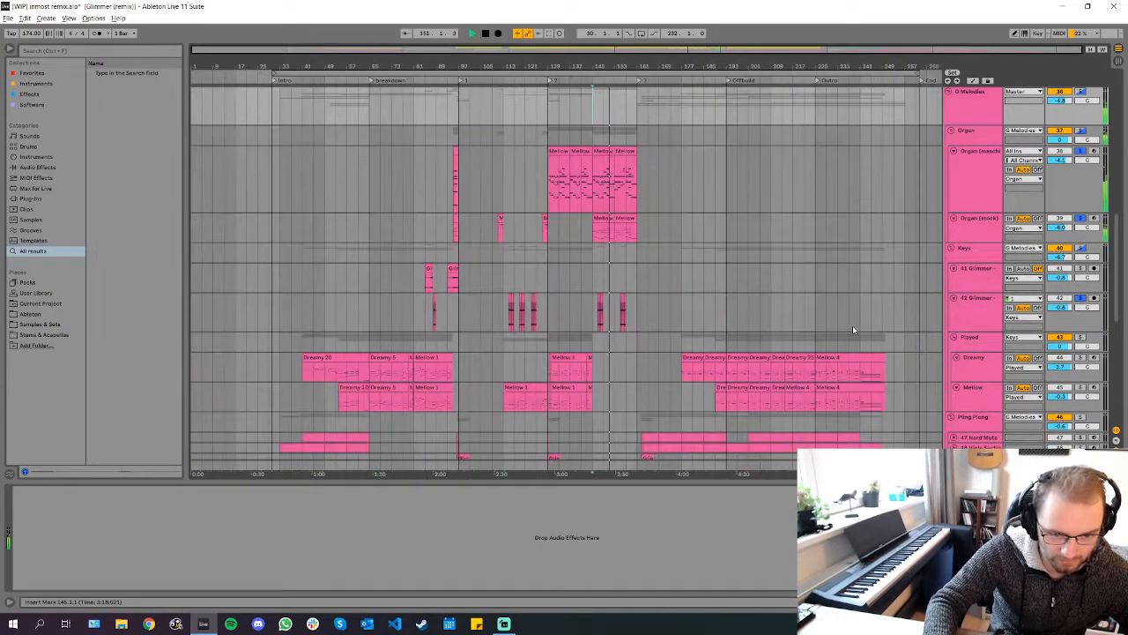
Play the repeated piano clips on the 42 Glimmer track from 119.1.1 and stop playback
scroll(482, 313, "up", 1)
left_click(469, 357)
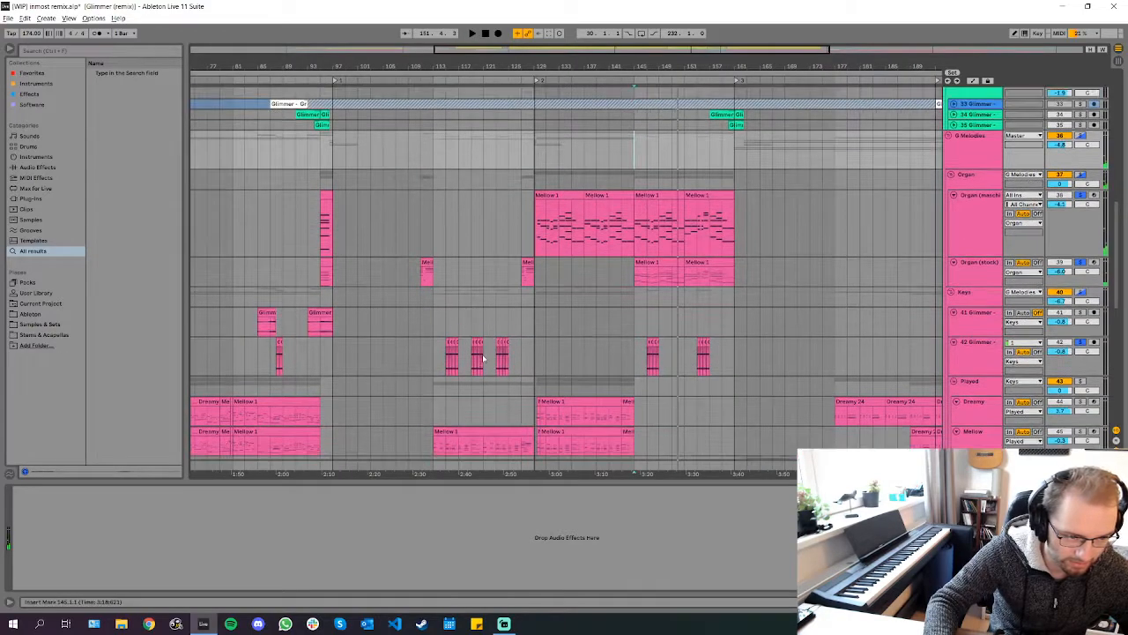
key("plus")
key("plus")
key("plus")
left_click(342, 361)
key("space")
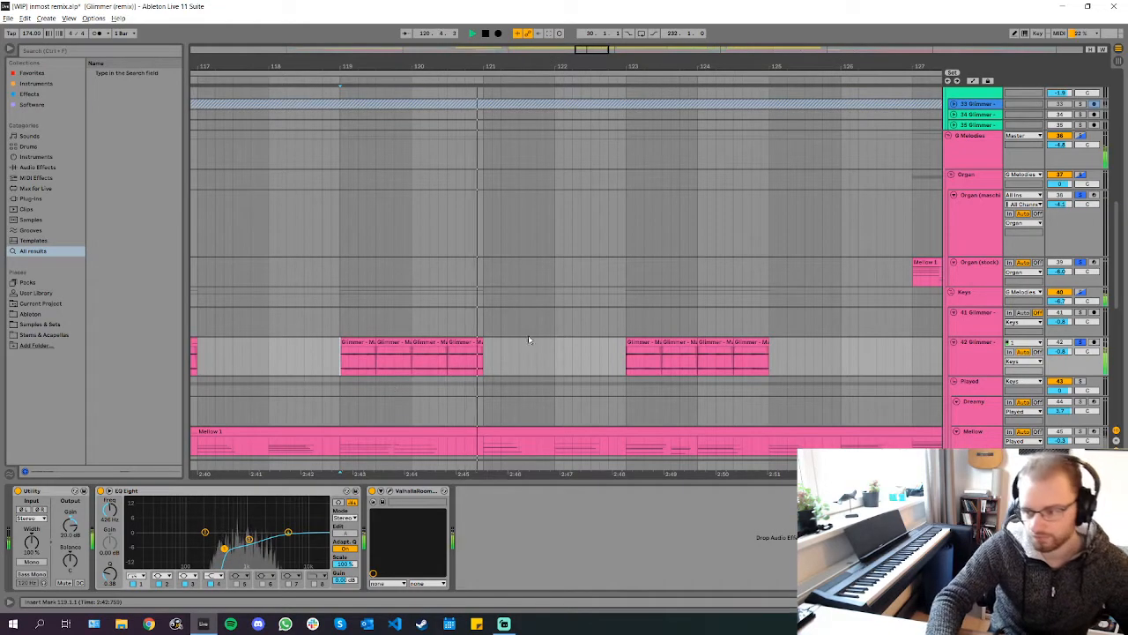
key("minus")
key("minus")
key("minus")
key("minus")
scroll(586, 326, "up", 1)
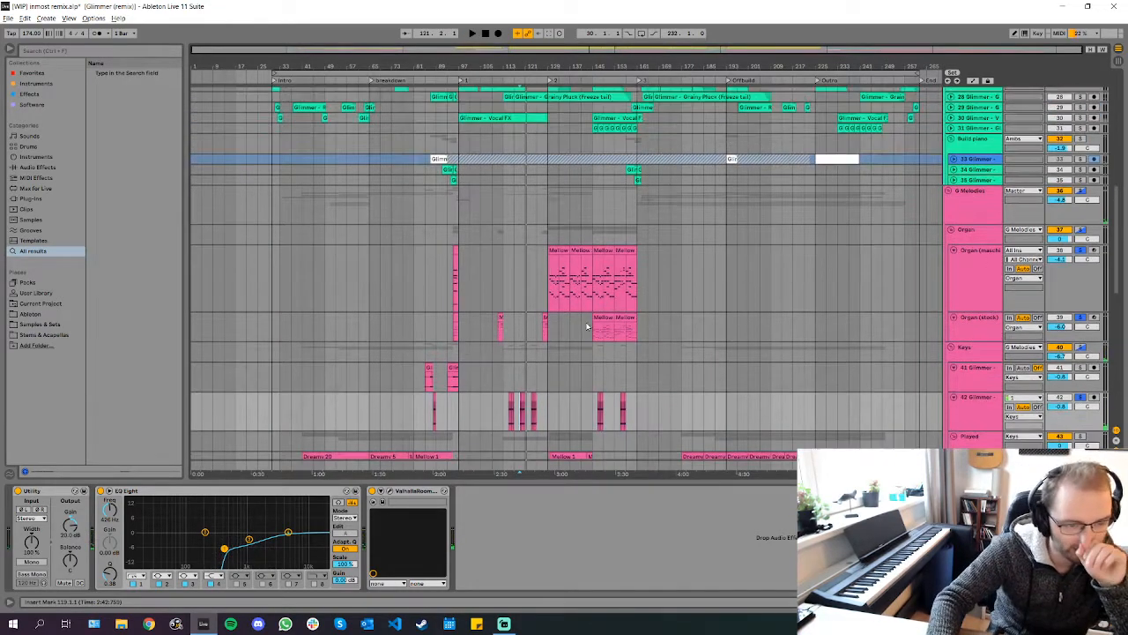
Reduce the track heights of both organ tracks and the 41 and 42 Glimmer keys tracks
left_click(710, 274)
scroll(708, 273, "down", 1)
scroll(562, 253, "up", 1)
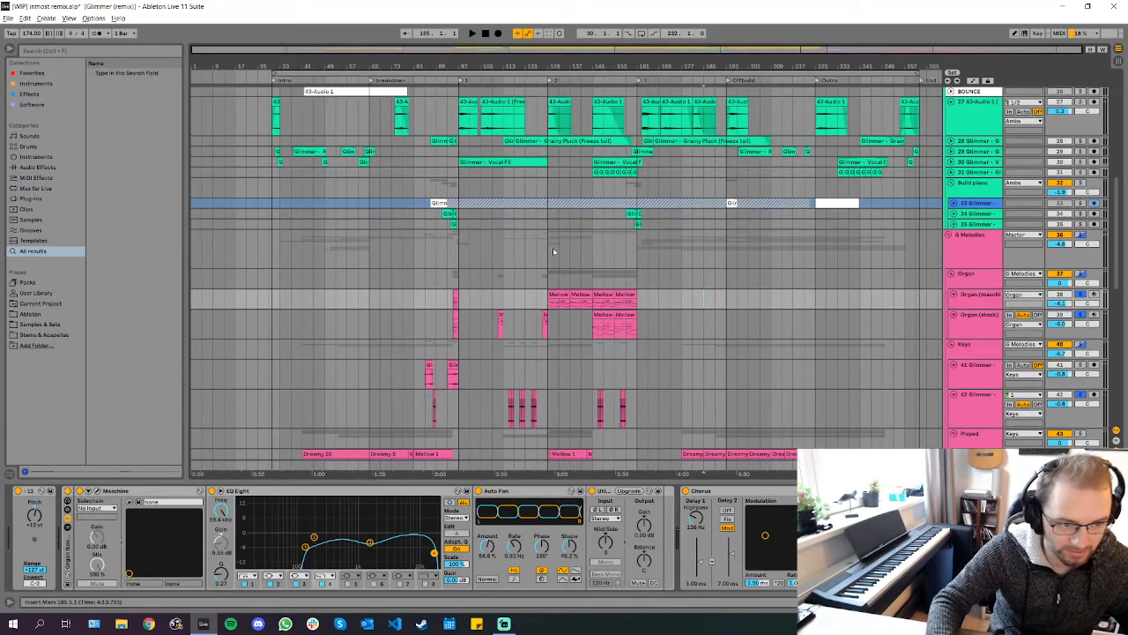
left_click(661, 320)
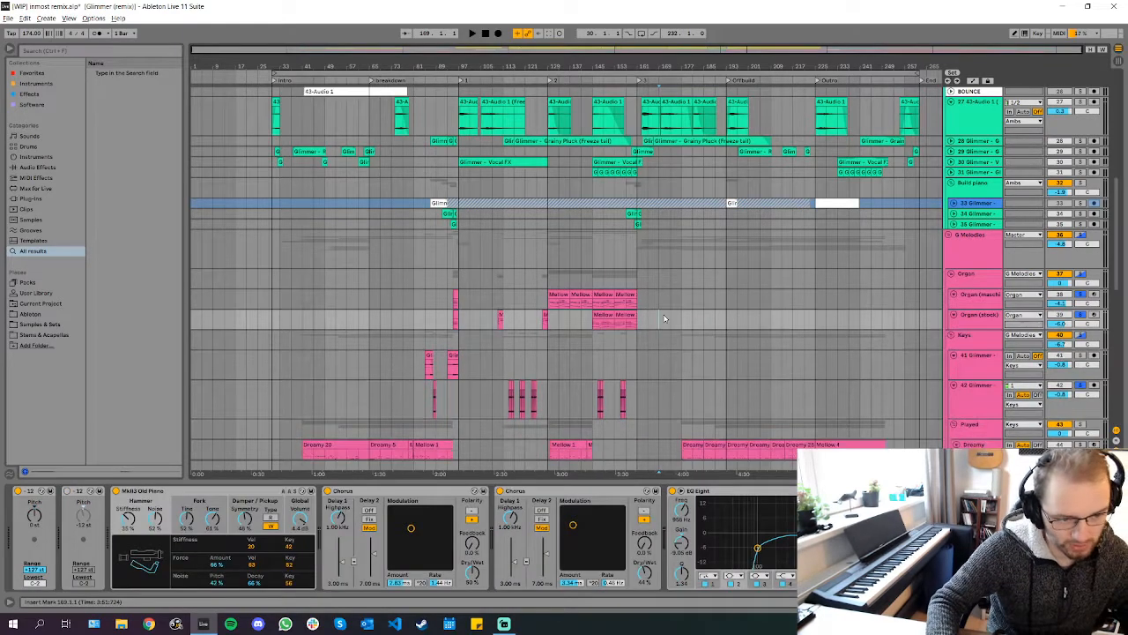
left_click(684, 359)
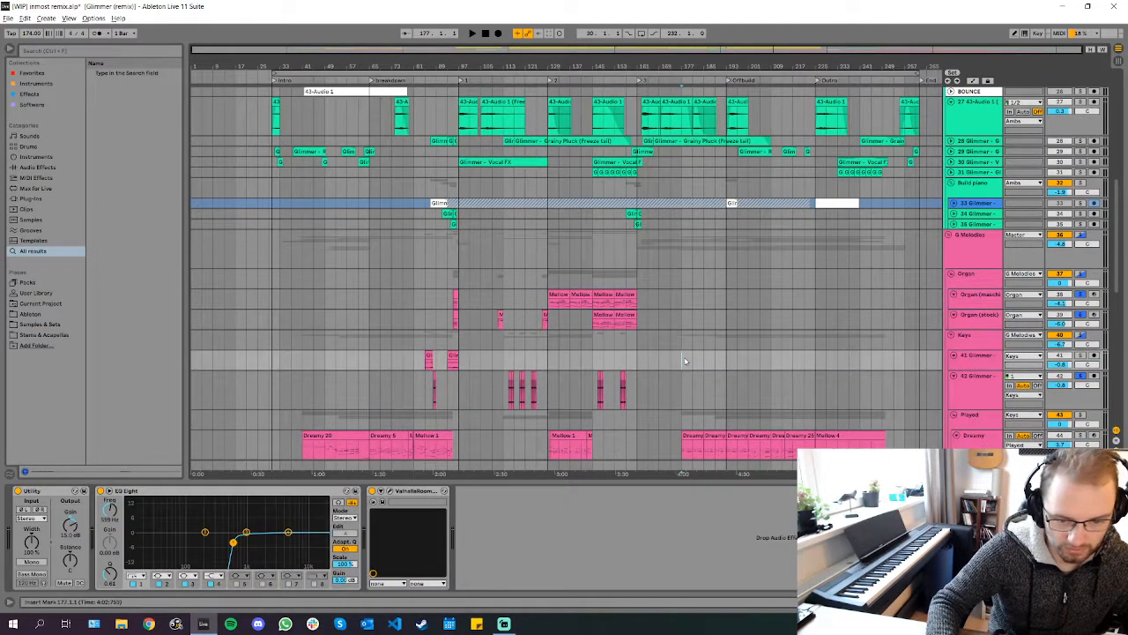
left_click(668, 396)
key("alt+minus")
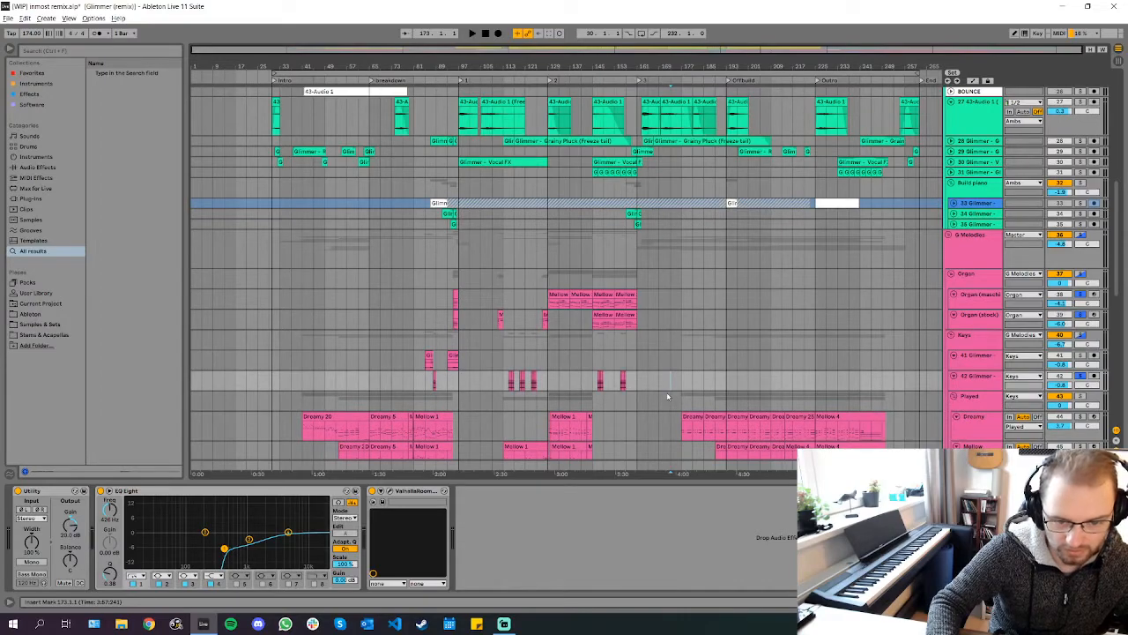
Play the soloed melody tracks briefly from 117.1.1
scroll(593, 335, "up", 2)
key("Left")
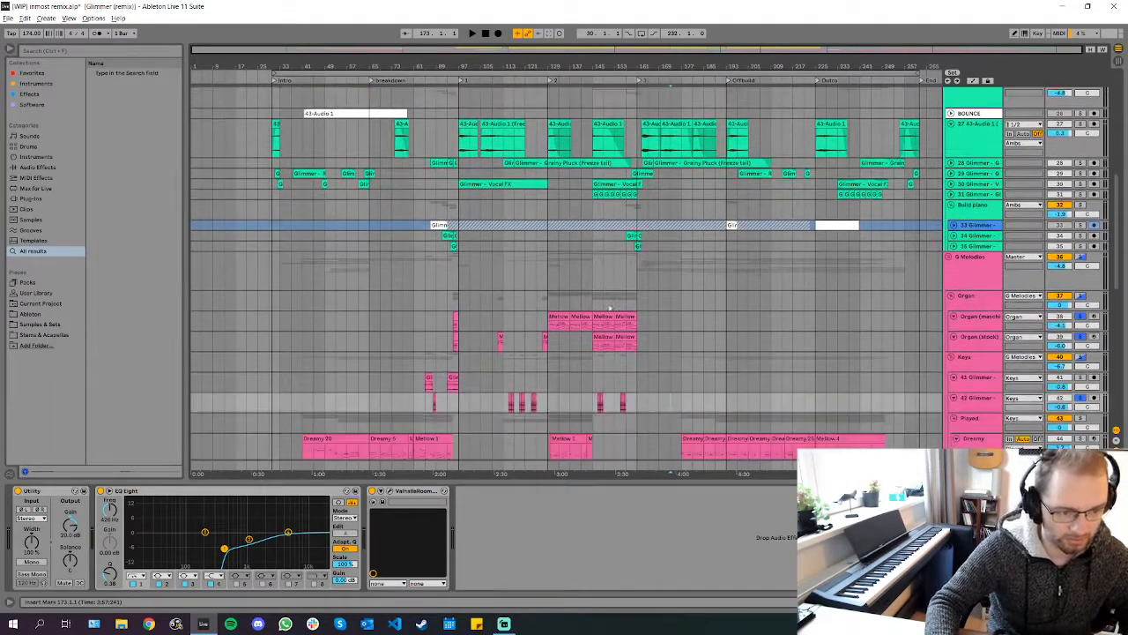
left_click(712, 264)
key("Right")
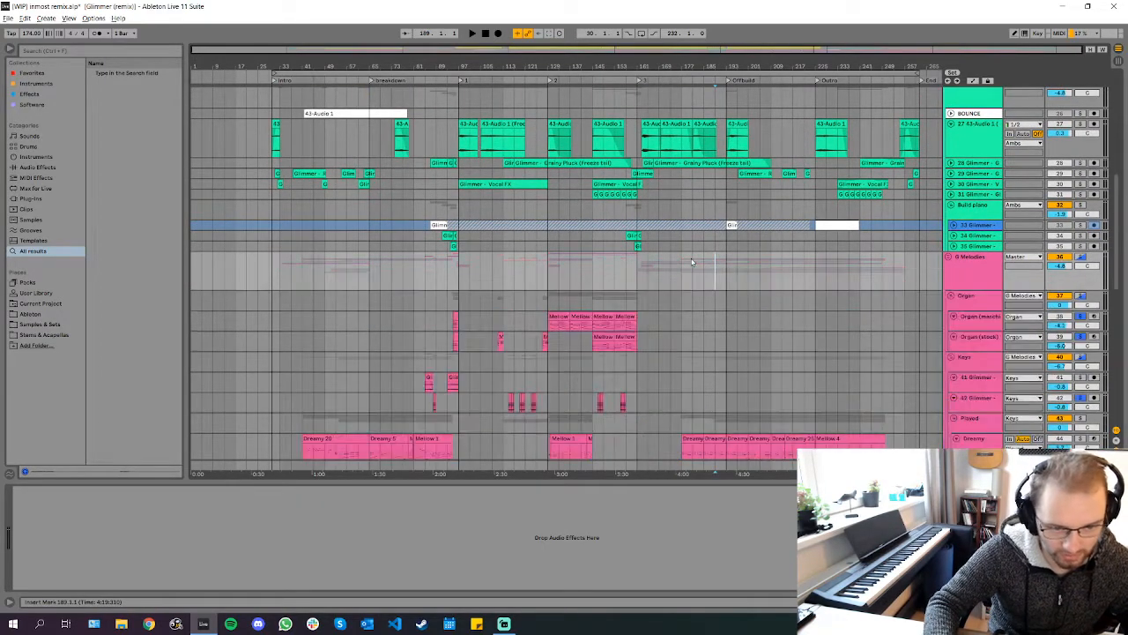
scroll(654, 297, "down", 3)
left_click(514, 253)
key("space")
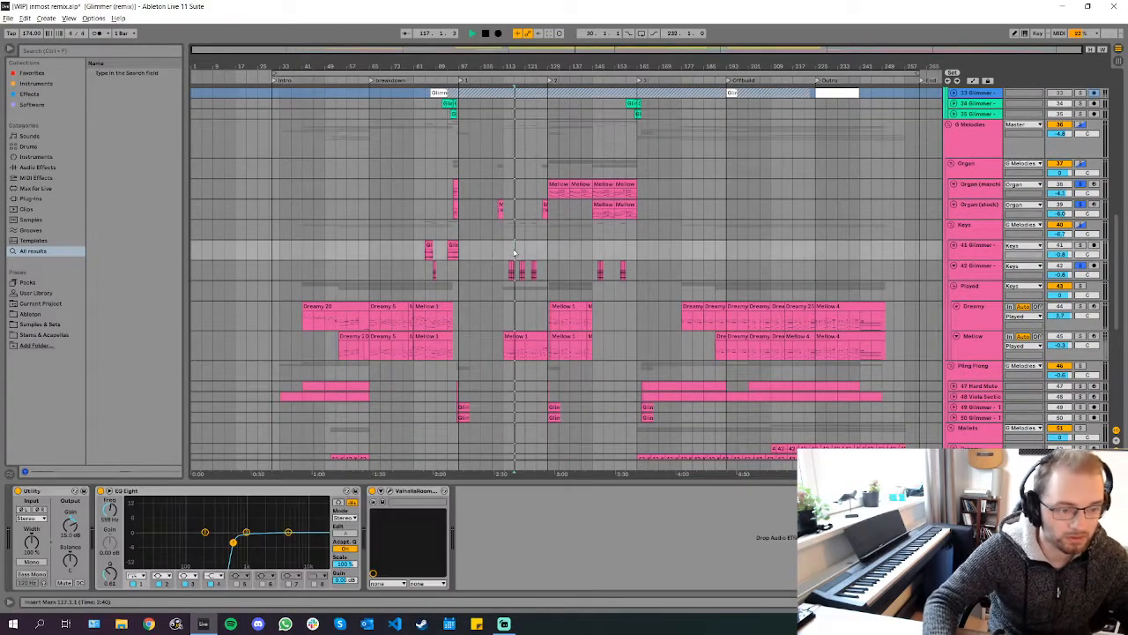
scroll(538, 262, "up", 3, "ctrl")
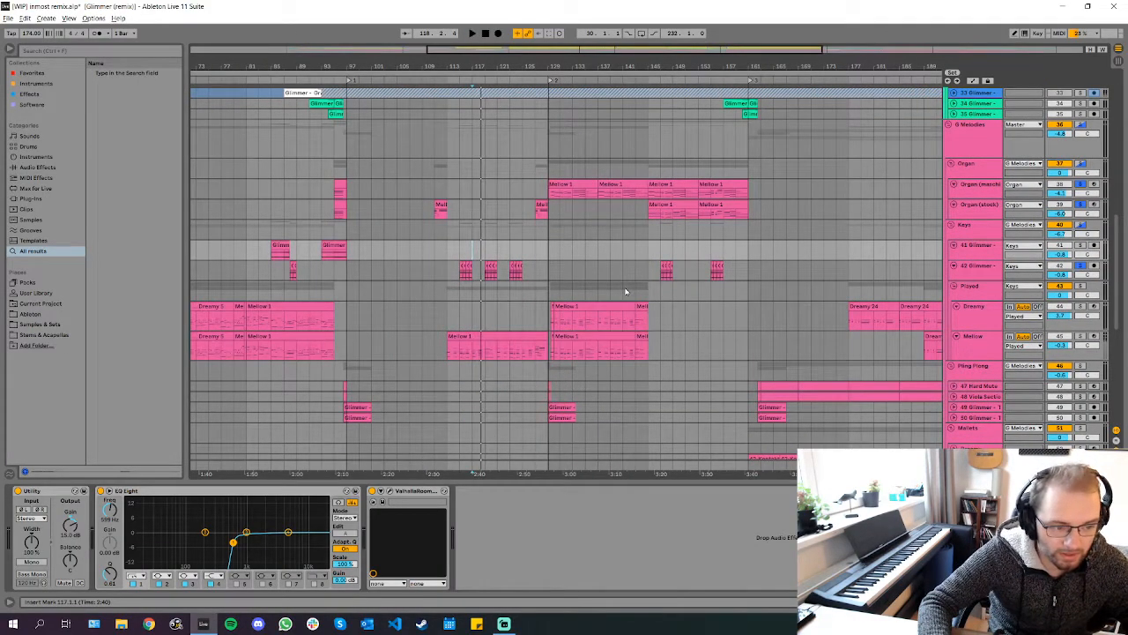
Play the soloed organ and keys tracks from 153.1.1, then stop playback
scroll(670, 247, "up", 4)
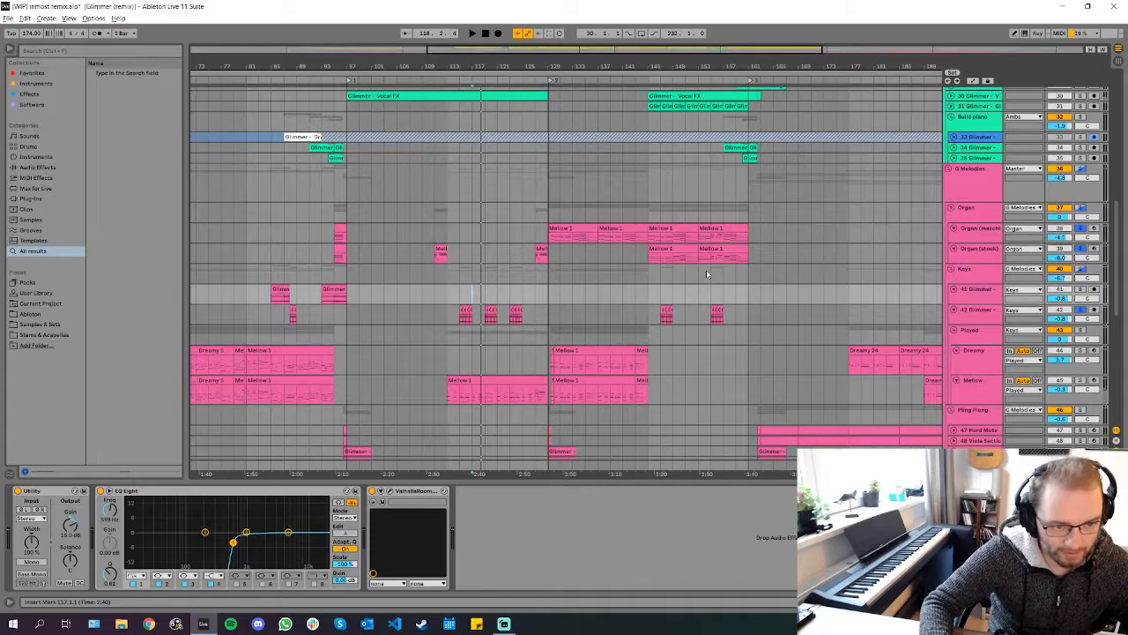
left_click(694, 255)
scroll(694, 256, "up", 5)
key("space")
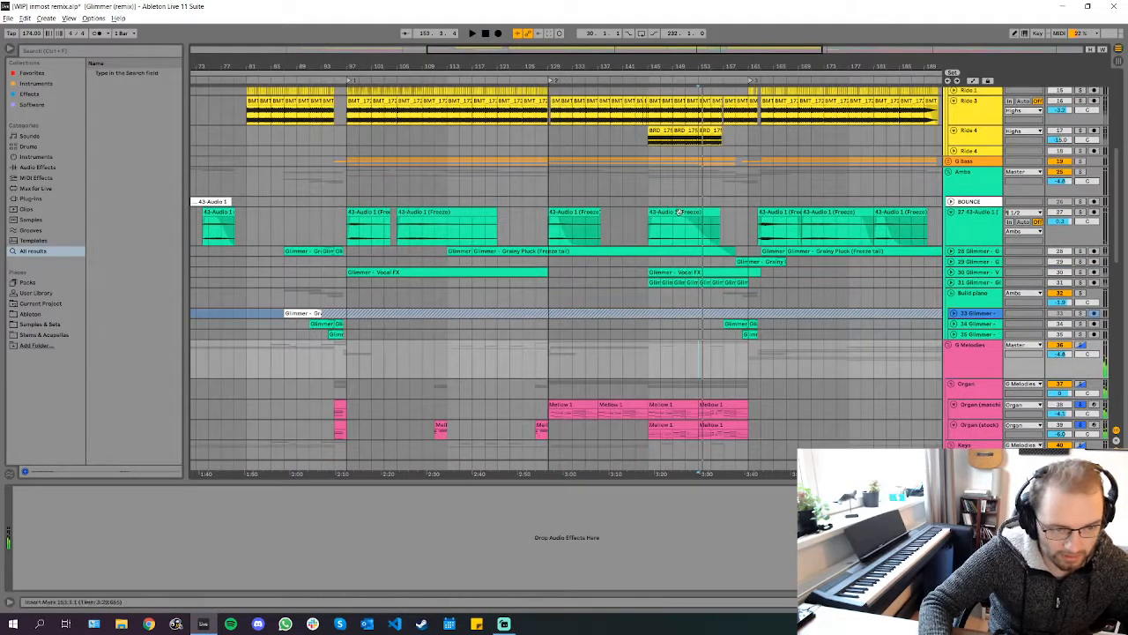
Solo the entire G Melodies group and audition it shortly before bar 145 and from 65.1.1
left_click(640, 192)
scroll(396, 222, "down", 3)
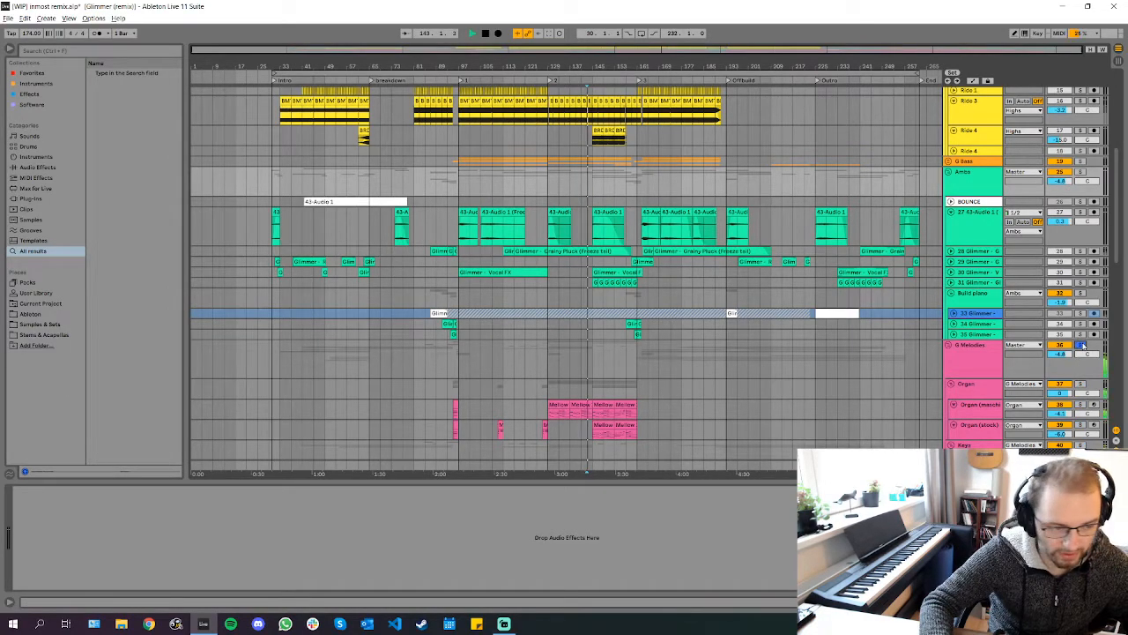
left_click(372, 183)
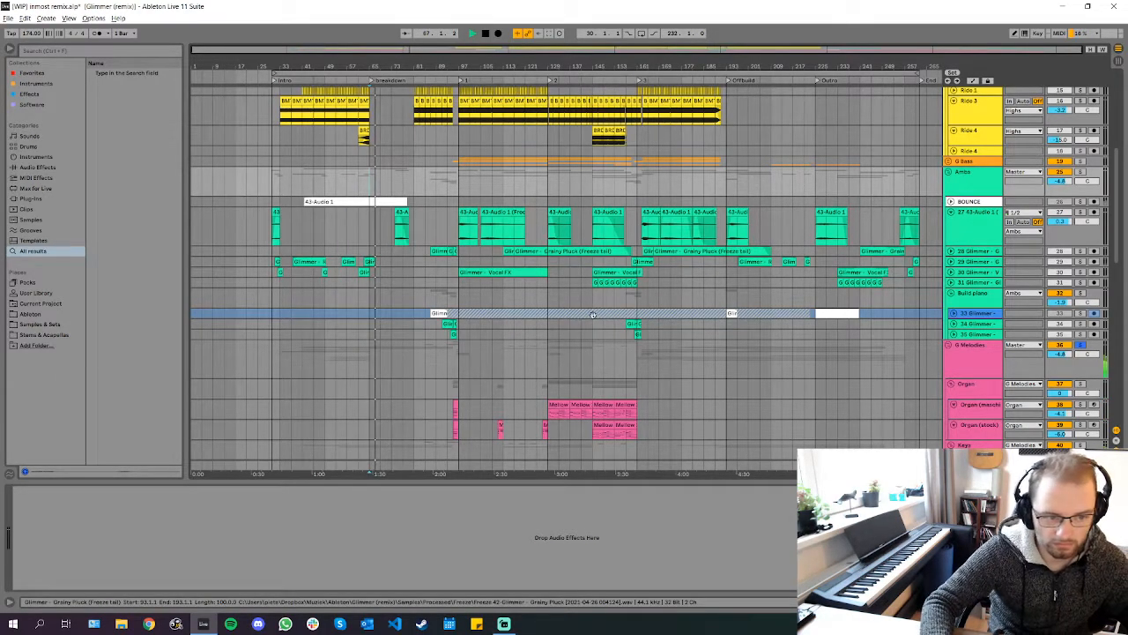
scroll(595, 296, "up", 2)
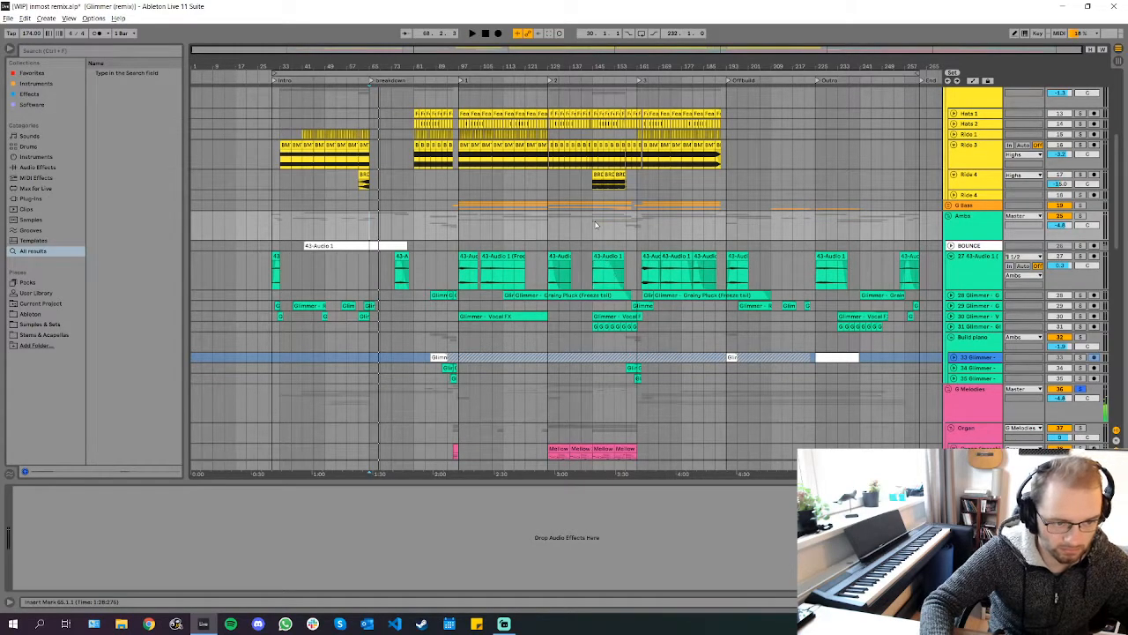
Examine the drum, bass and ambience tracks from the second drop at bar 129 to the third at bar 161
scroll(614, 226, "up", 8)
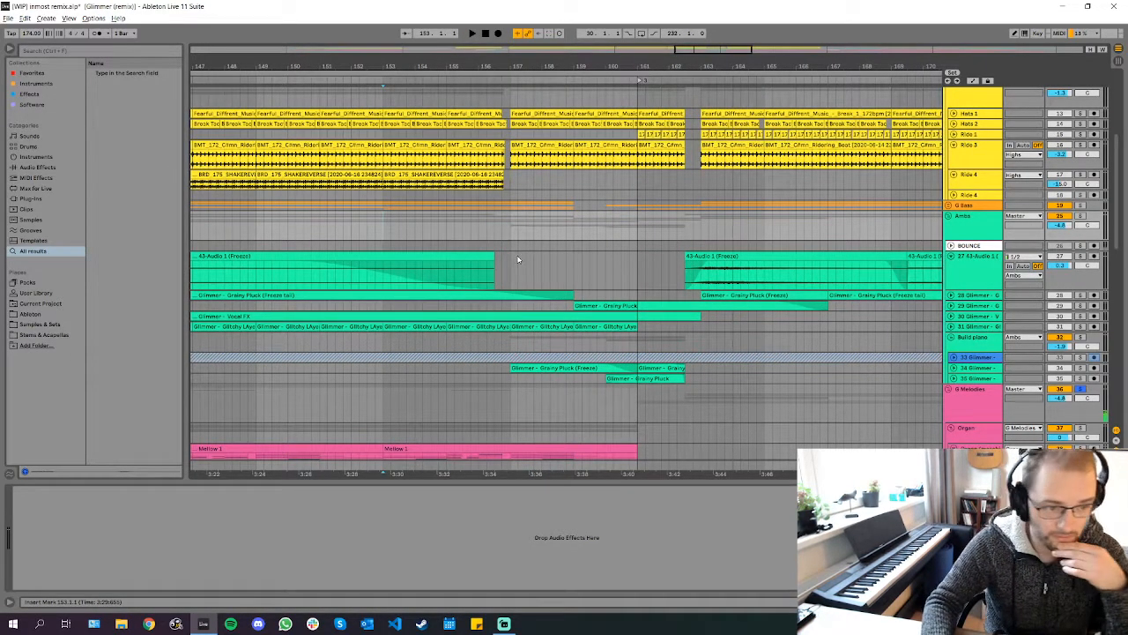
scroll(436, 214, "down", 2)
scroll(449, 221, "down", 2)
scroll(463, 225, "down", 4)
scroll(511, 211, "up", 2)
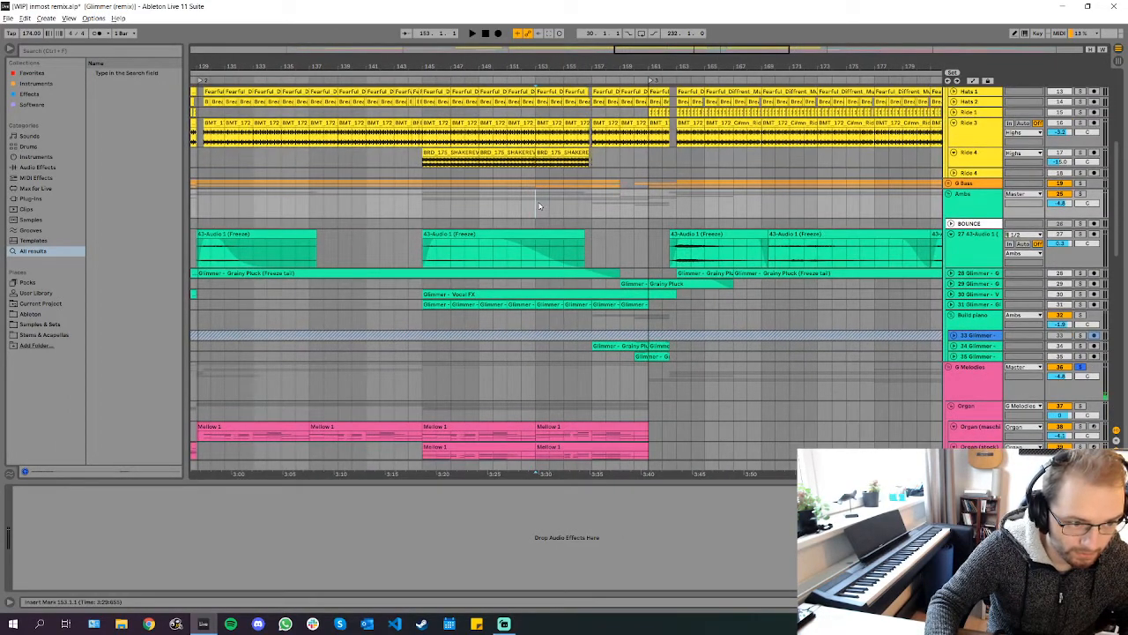
scroll(494, 201, "up", 6)
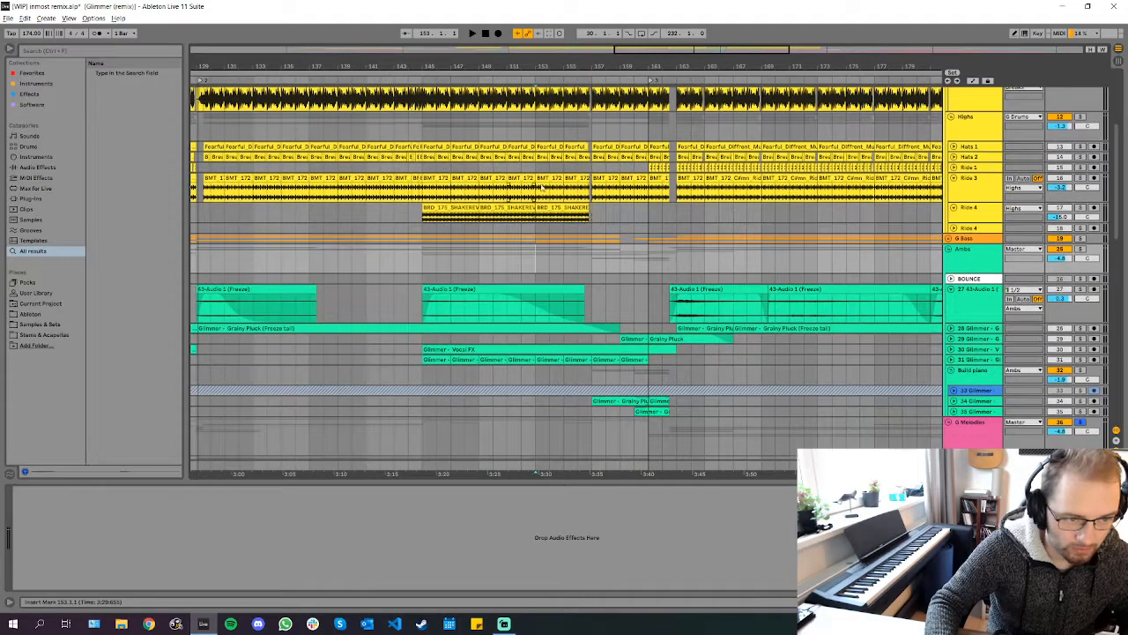
scroll(554, 212, "down", 5)
scroll(554, 212, "up", 5)
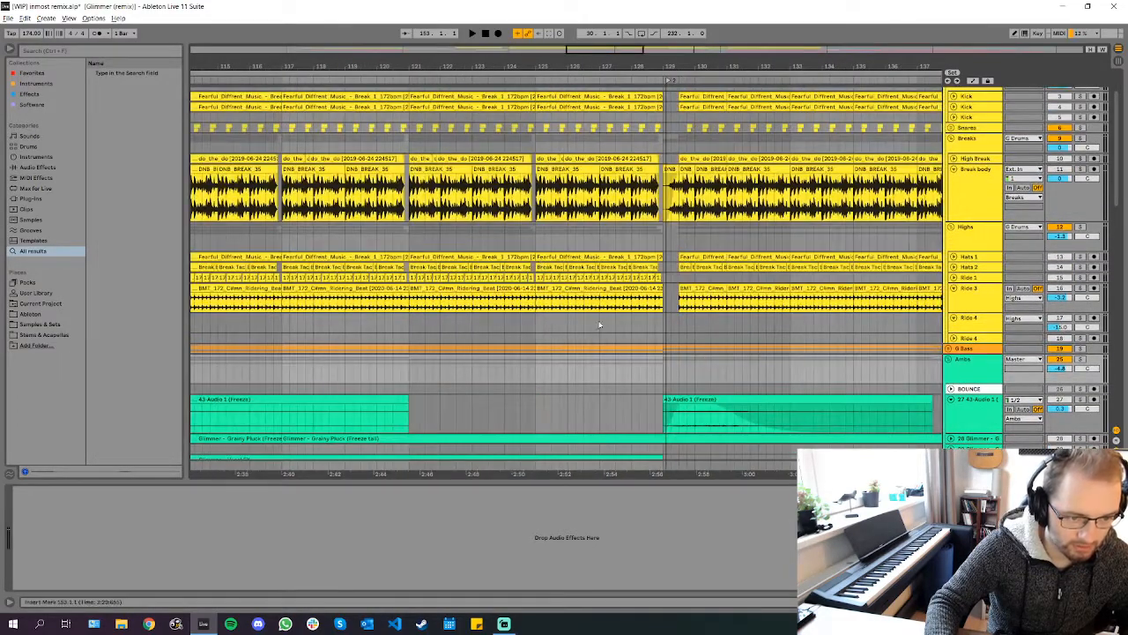
scroll(617, 264, "down", 4)
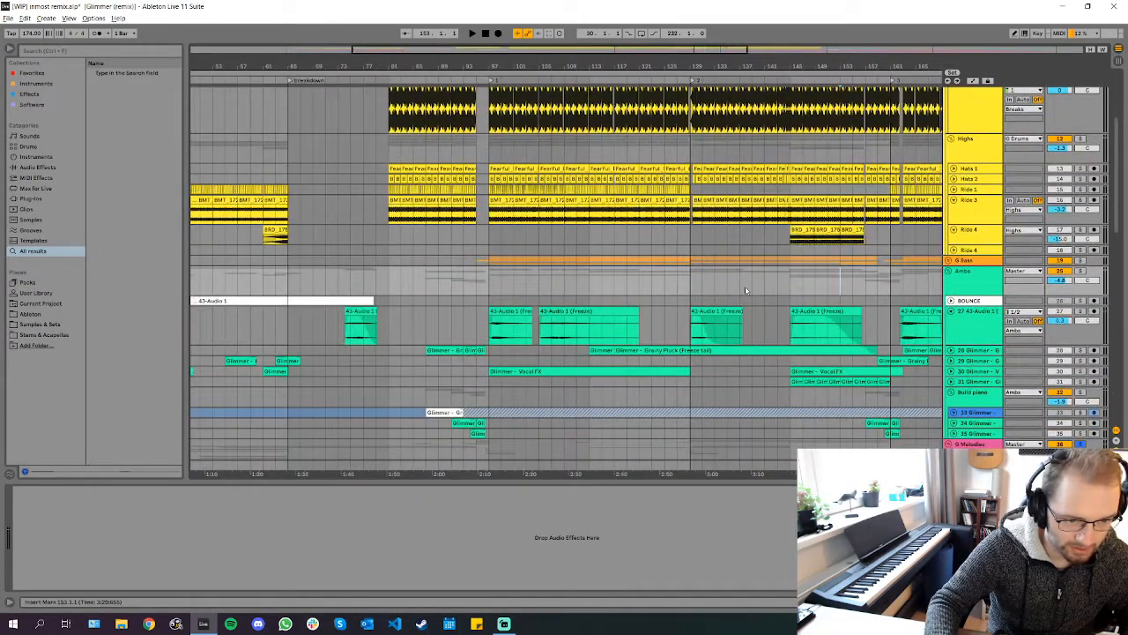
scroll(743, 293, "right", 5)
scroll(647, 308, "up", 3)
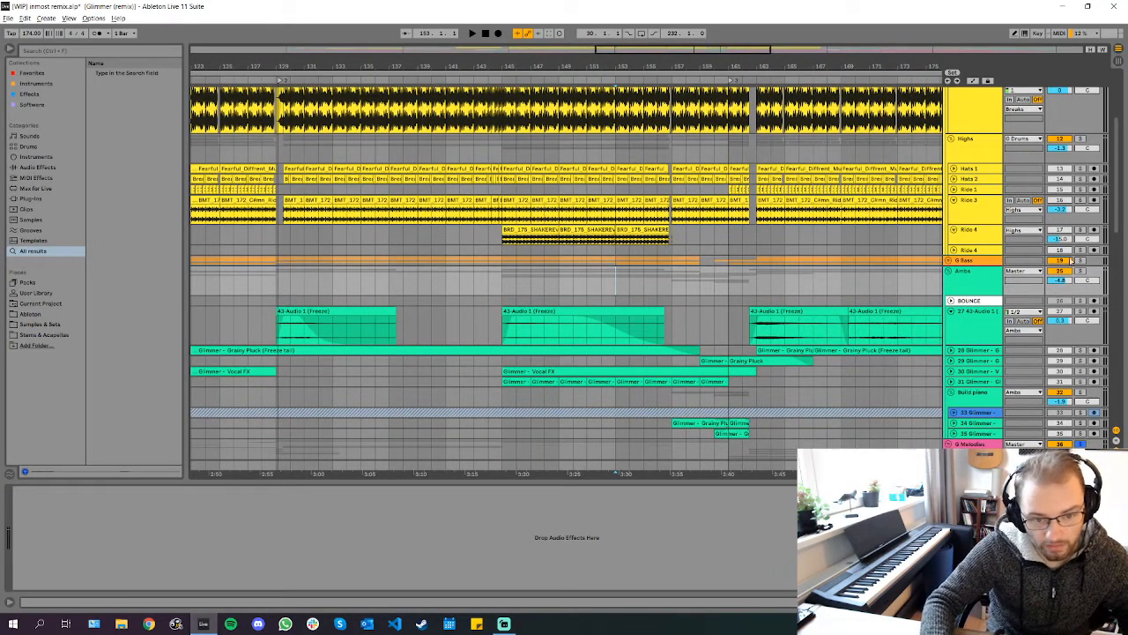
Unsolo the G Melodies group and play the full mix from 149.1.1 through the transition into the third drop
scroll(778, 269, "up", 4)
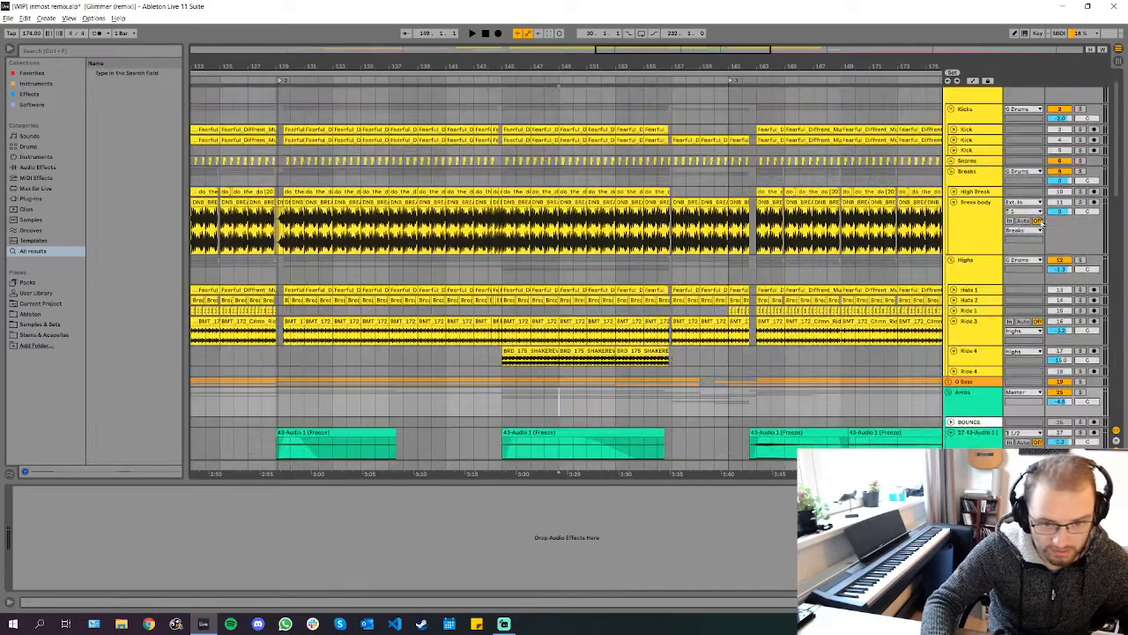
key("space")
scroll(652, 359, "down", 2)
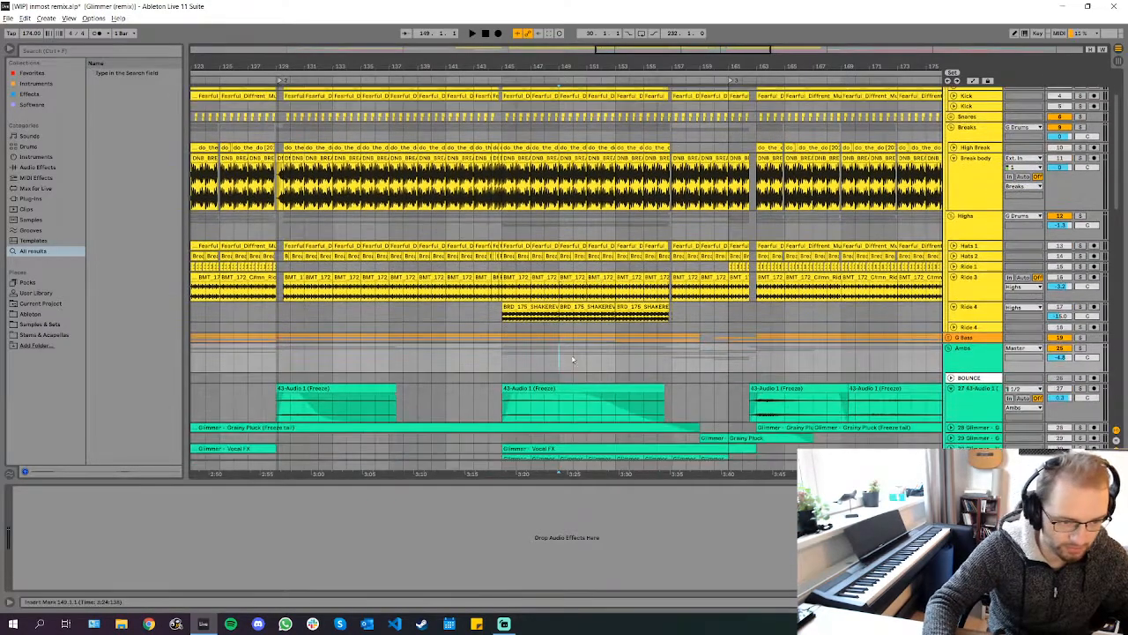
scroll(652, 359, "down", 5)
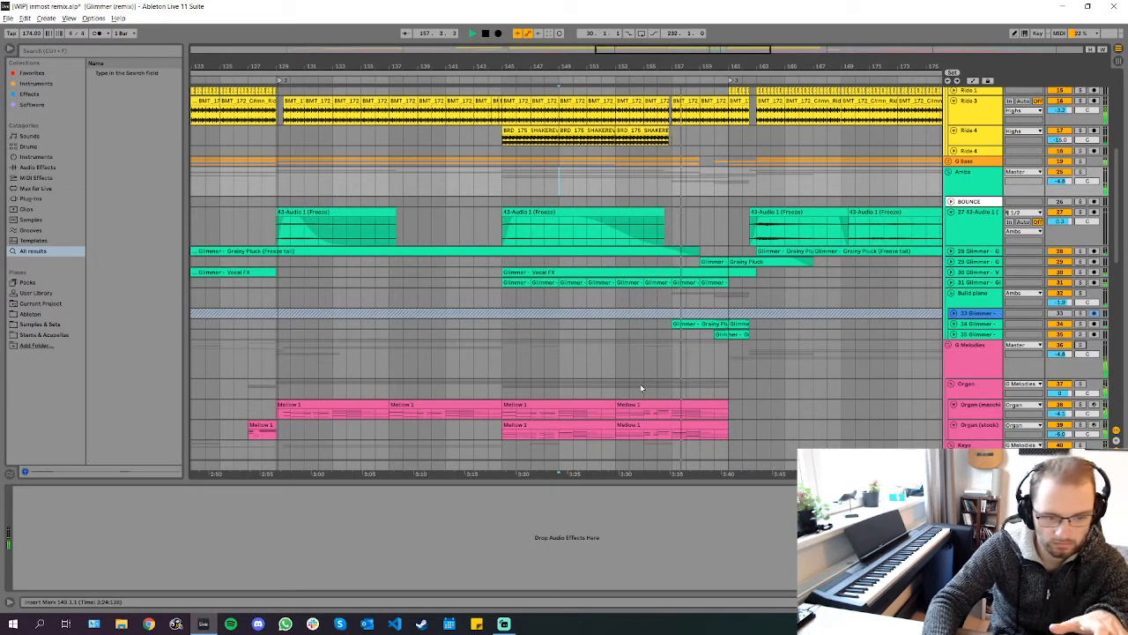
scroll(763, 286, "down", 6)
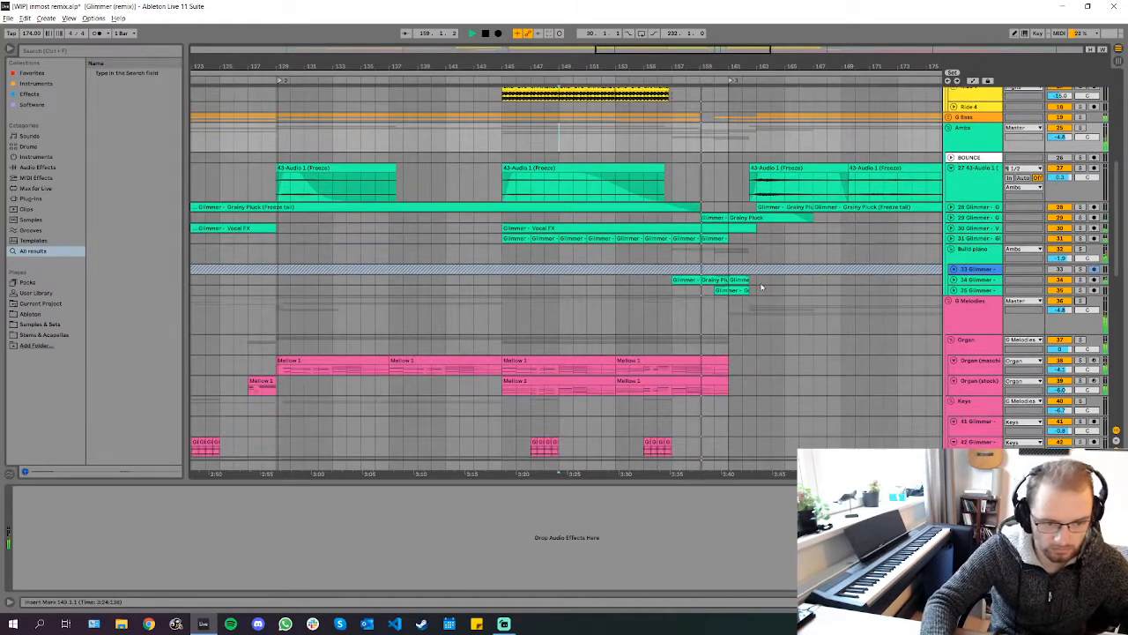
scroll(768, 282, "up", 2)
scroll(768, 284, "up", 3)
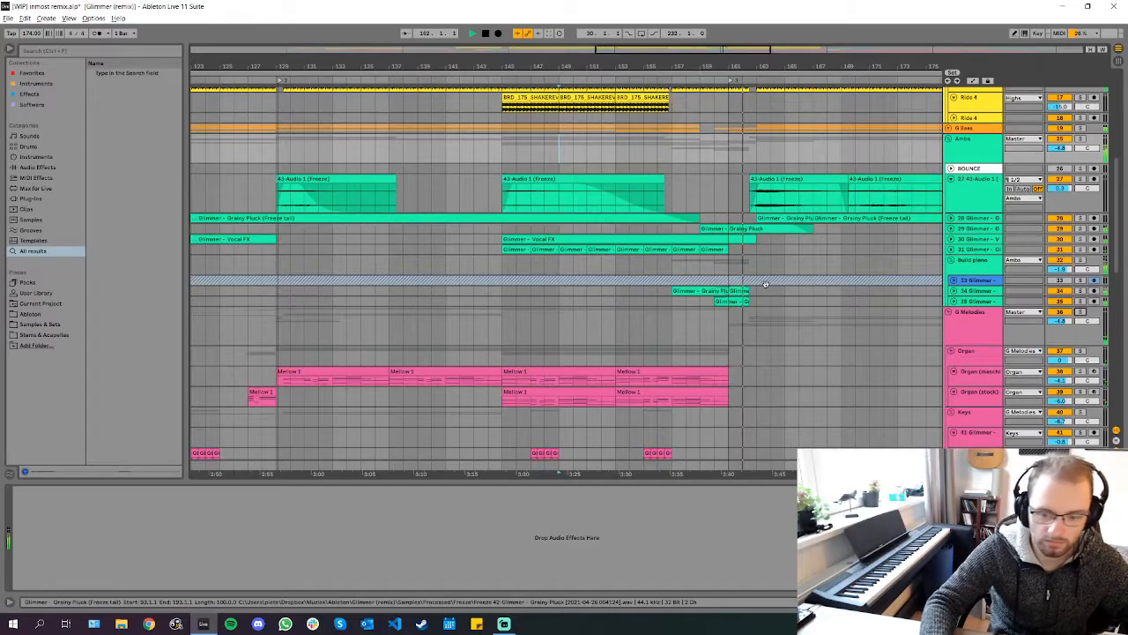
scroll(765, 286, "up", 1)
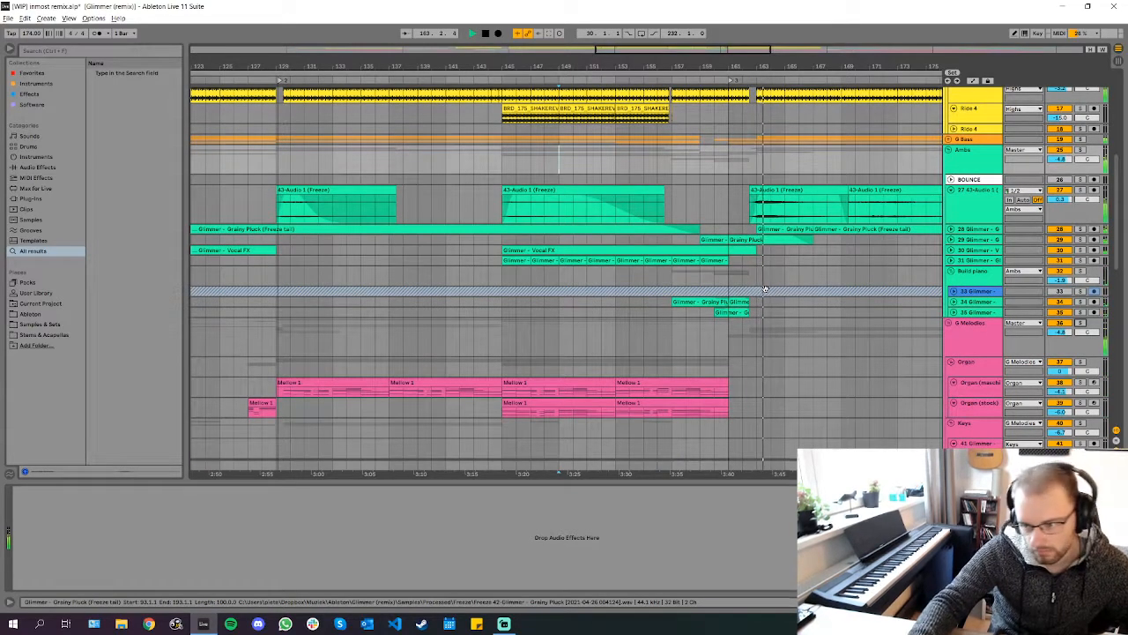
Replay the full mix from 154.1.1 while following the drum and bass tracks, then stop at about bar 160
scroll(765, 289, "up", 5)
scroll(703, 174, "up", 10)
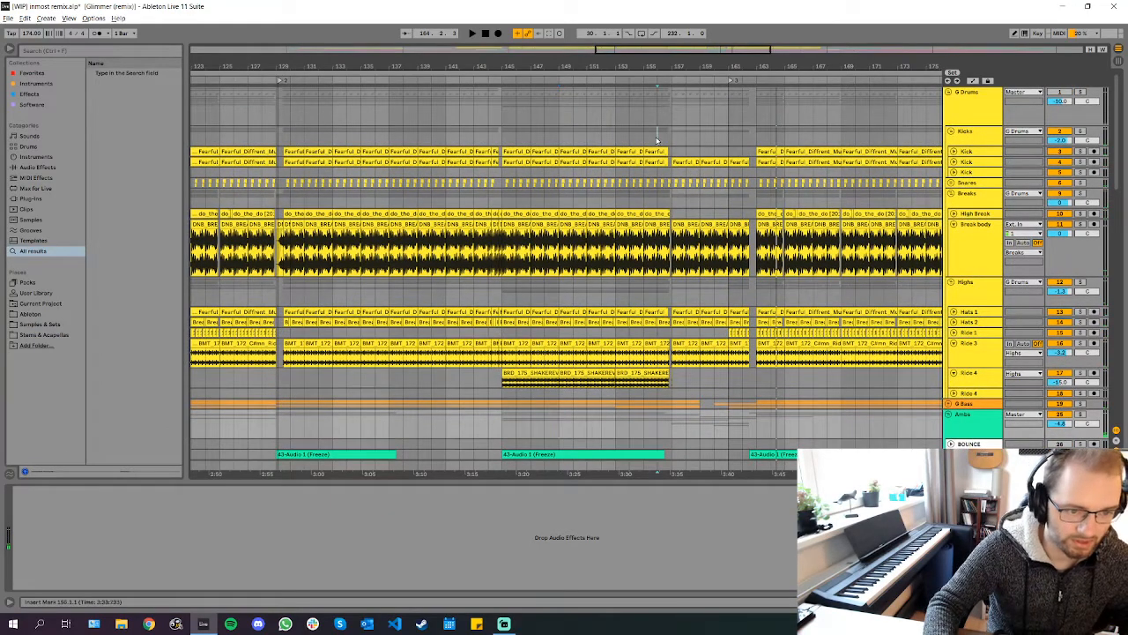
left_click(657, 140)
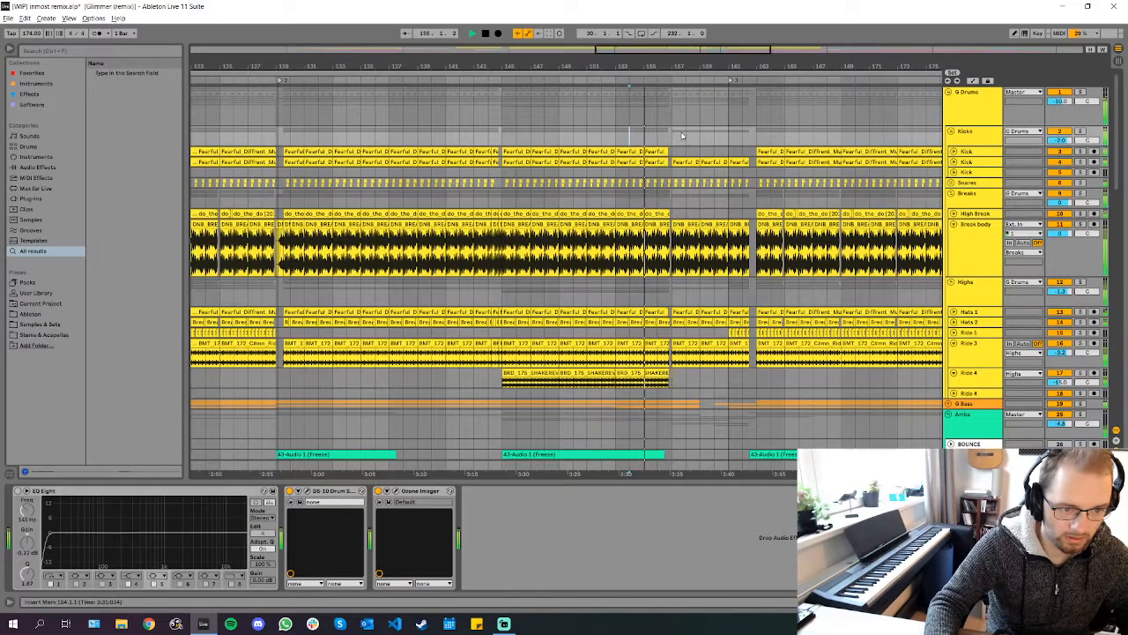
scroll(681, 141, "down", 2)
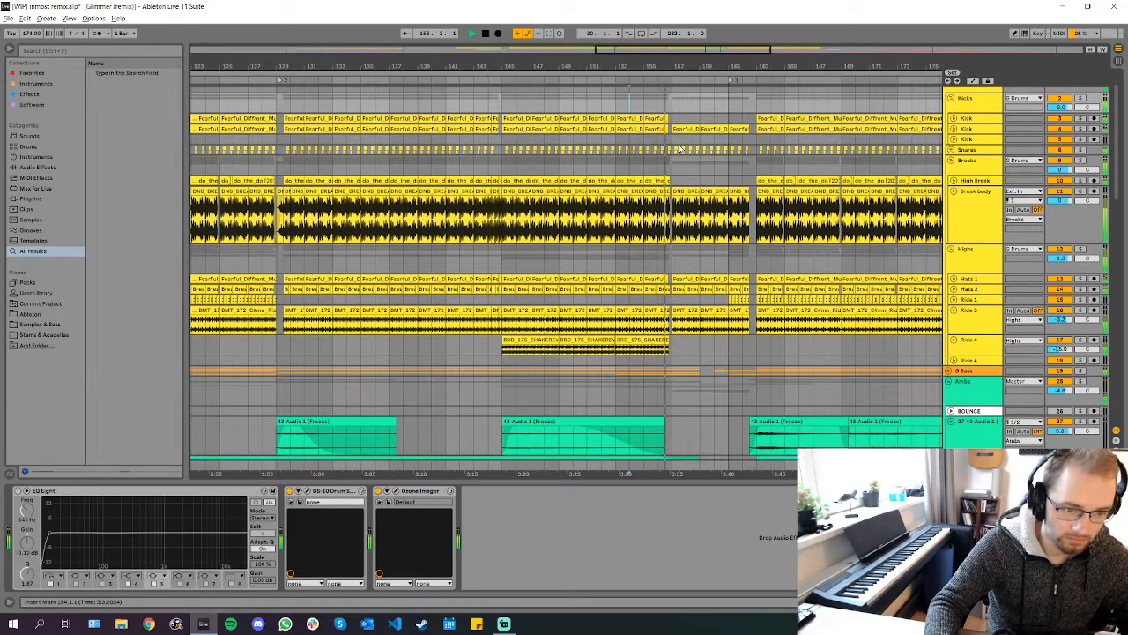
scroll(679, 149, "down", 5)
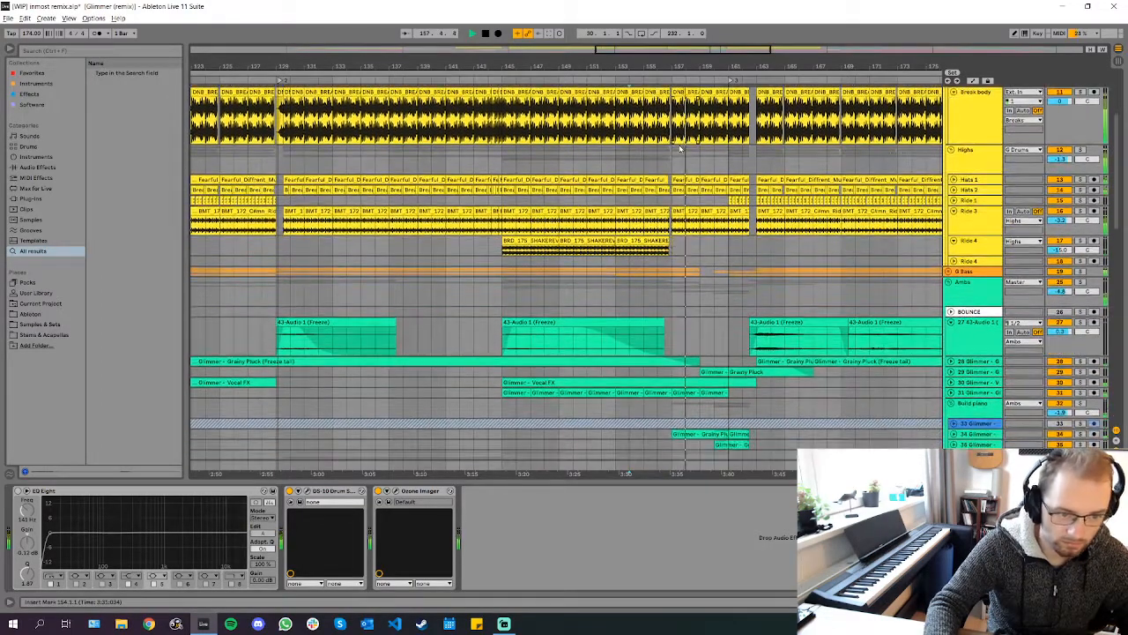
scroll(706, 318, "down", 1)
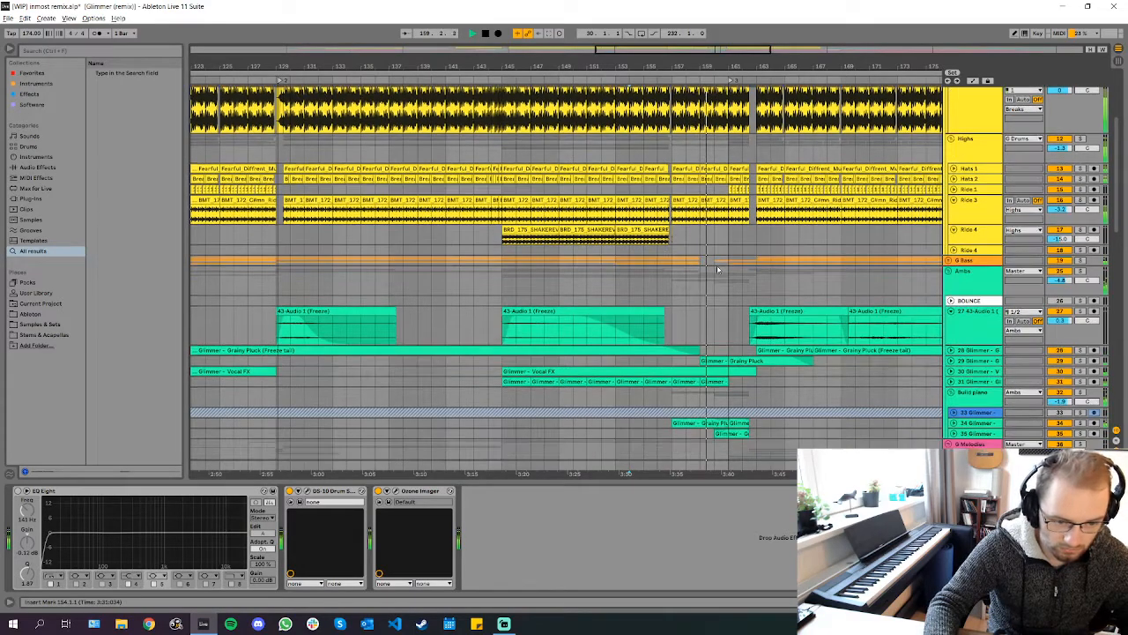
scroll(711, 328, "up", 7)
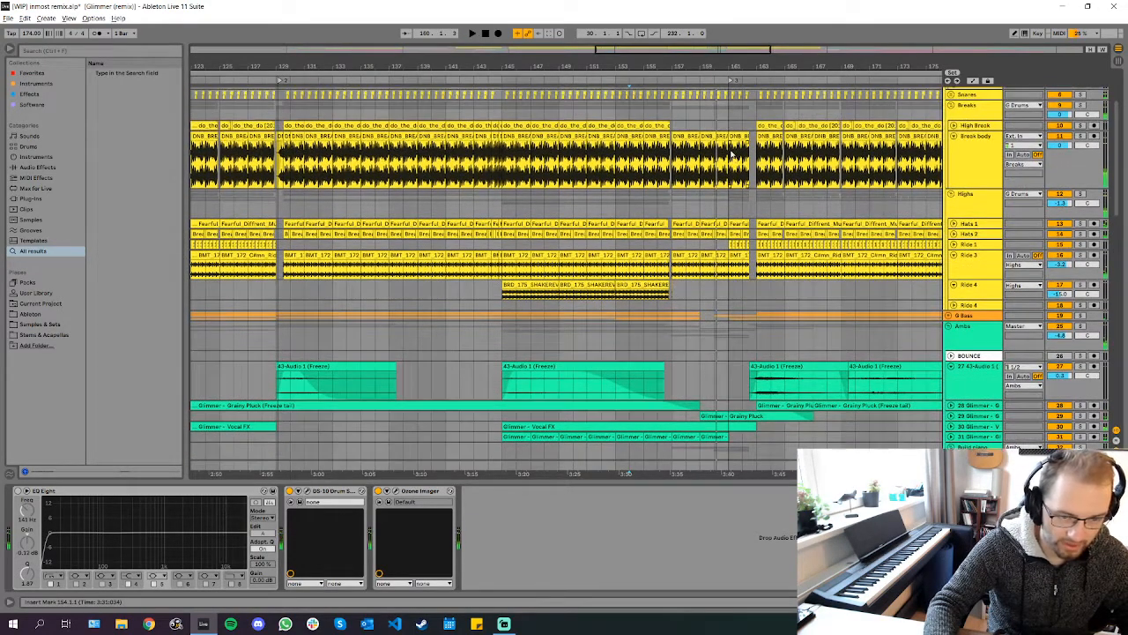
Play the full mix from 161.1.1 while following the melody tracks of the third drop
scroll(691, 140, "down", 6)
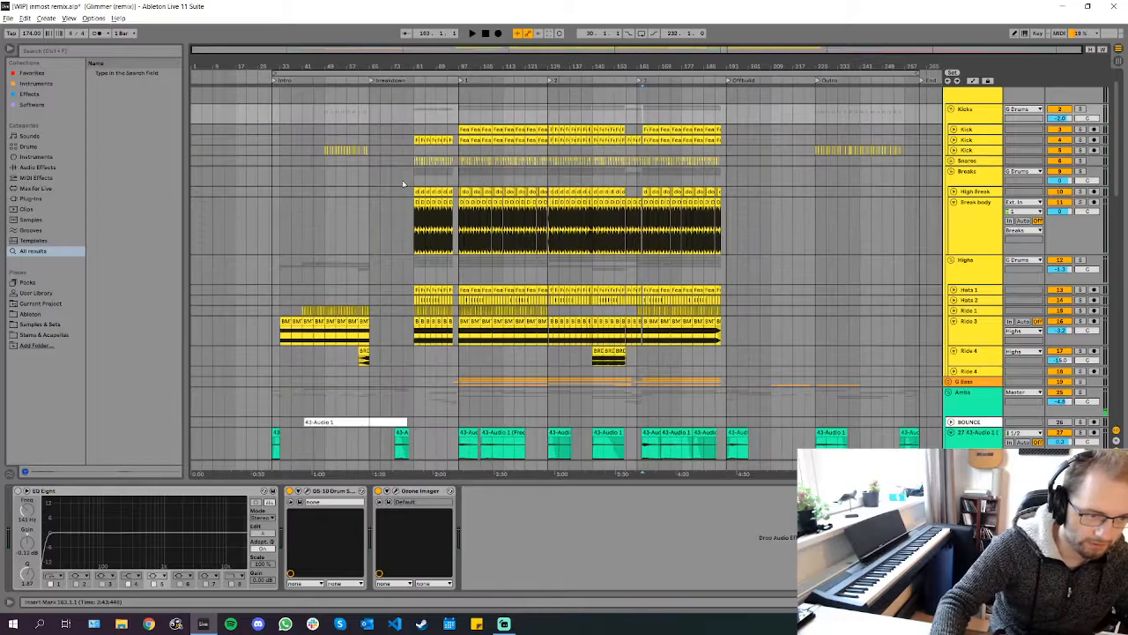
scroll(718, 188, "down", 20)
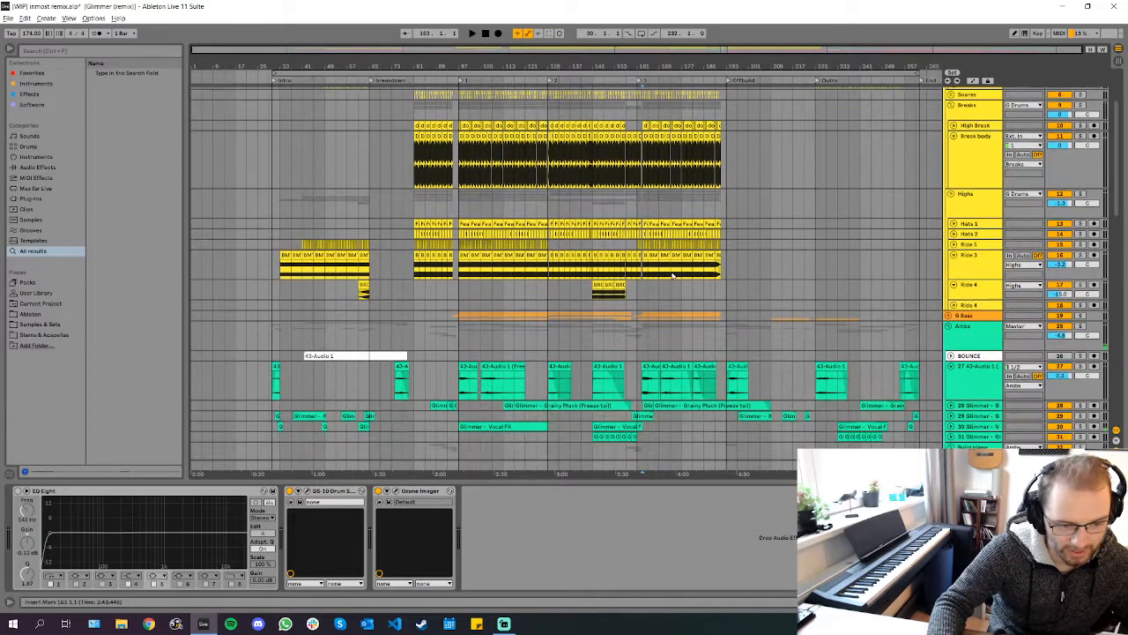
scroll(679, 411, "down", 3)
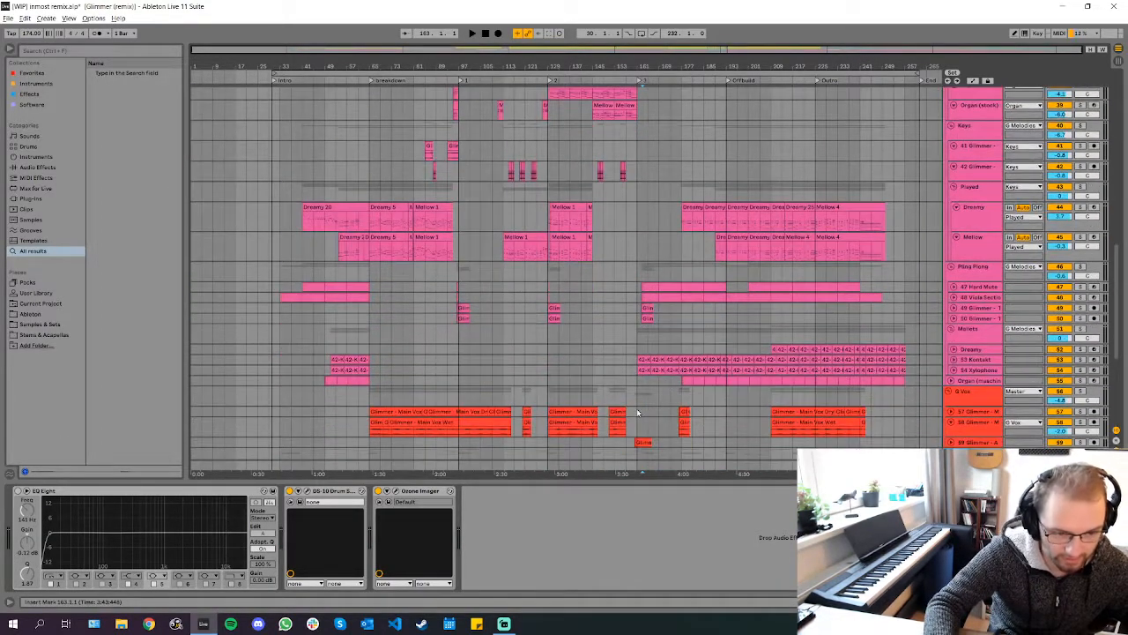
scroll(635, 367, "up", 8)
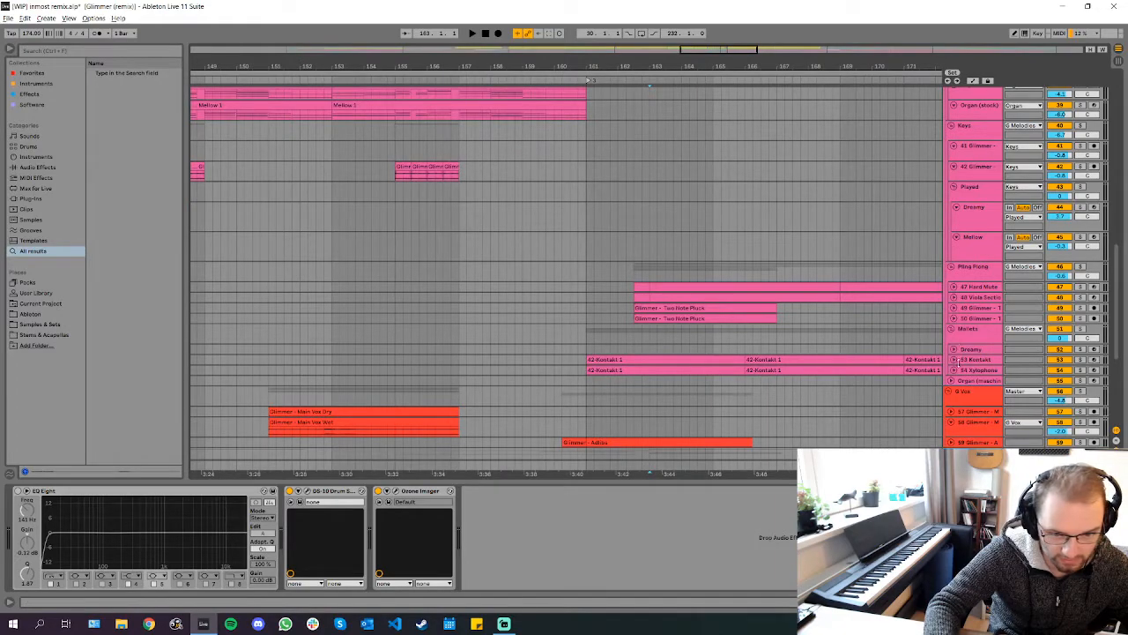
left_click(587, 319)
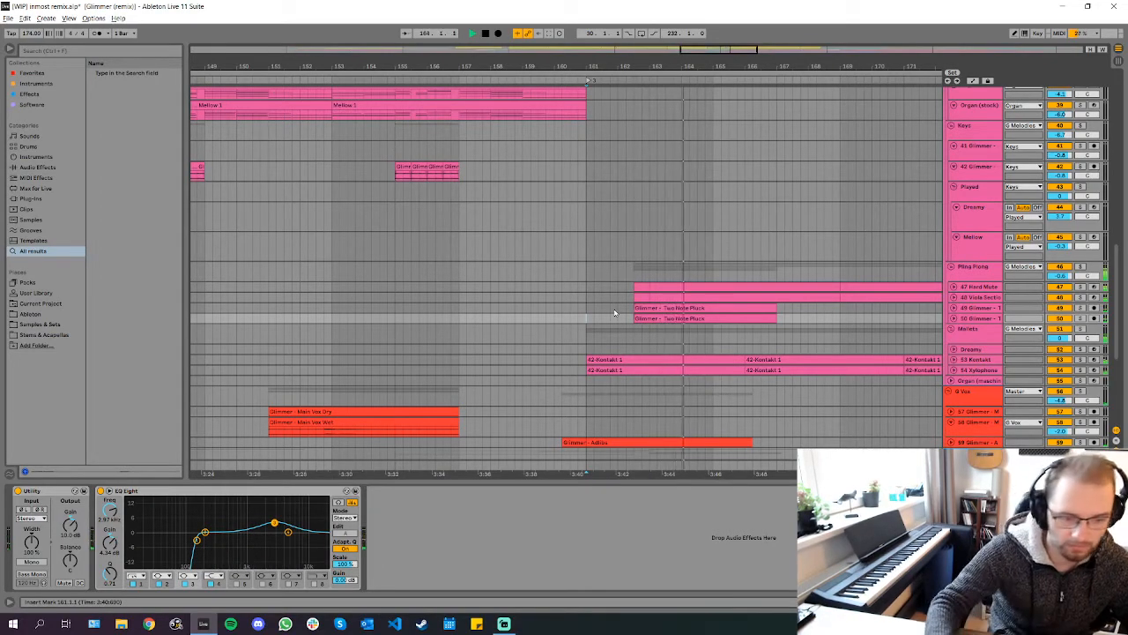
scroll(679, 349, "down", 2)
scroll(892, 335, "down", 4)
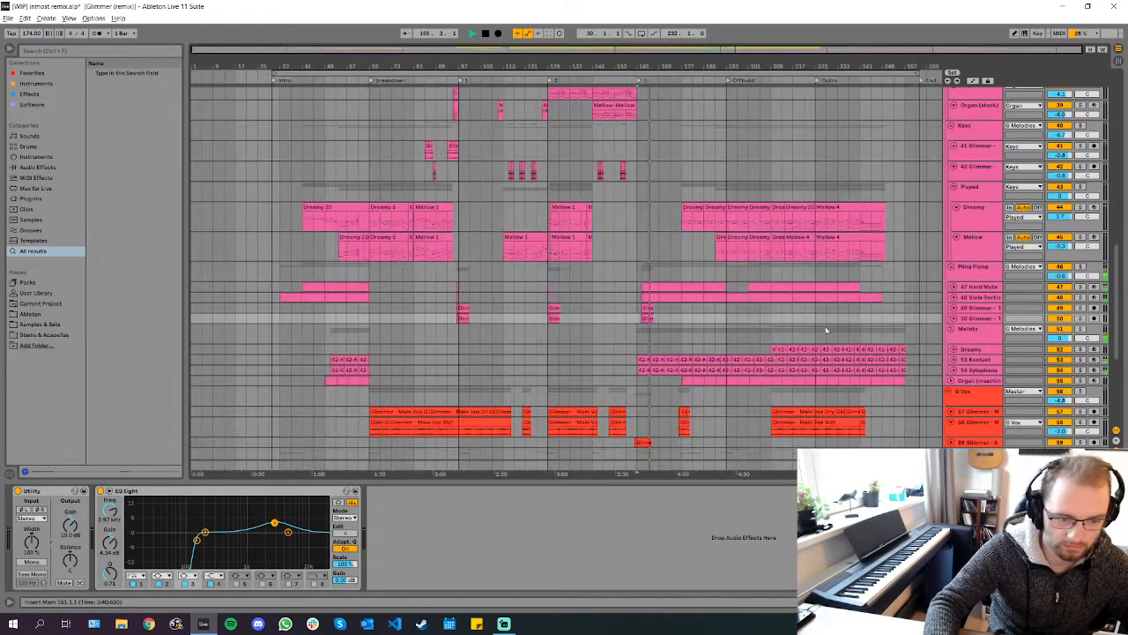
scroll(680, 343, "up", 4)
scroll(701, 338, "right", 1)
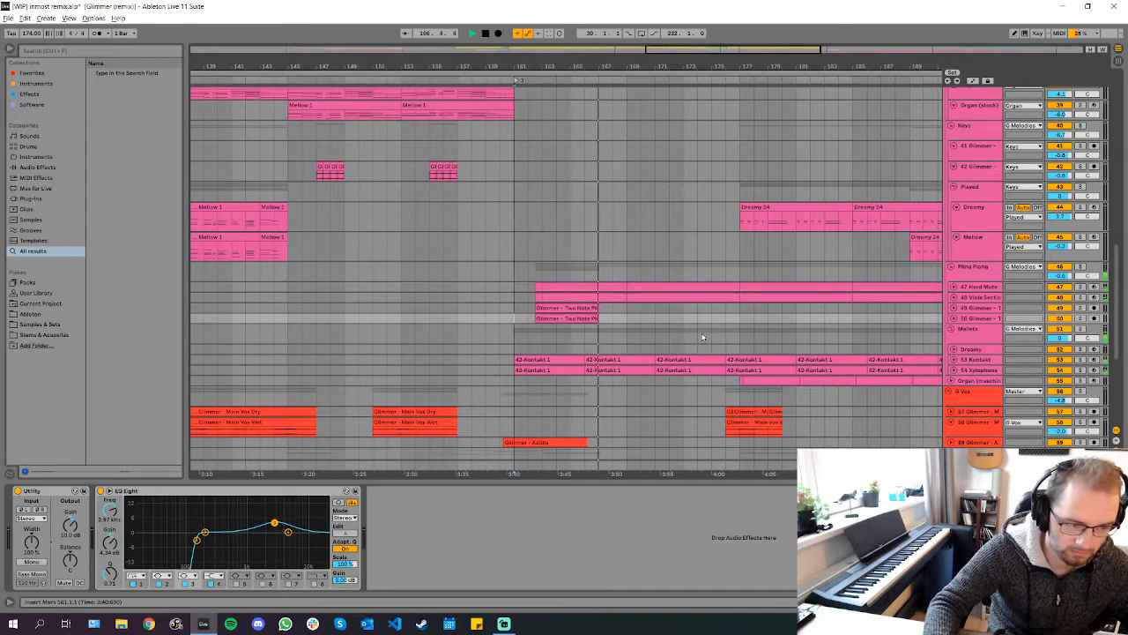
Solo the Mallets group briefly during playback, then unsolo it and stop playback
left_click(1081, 328)
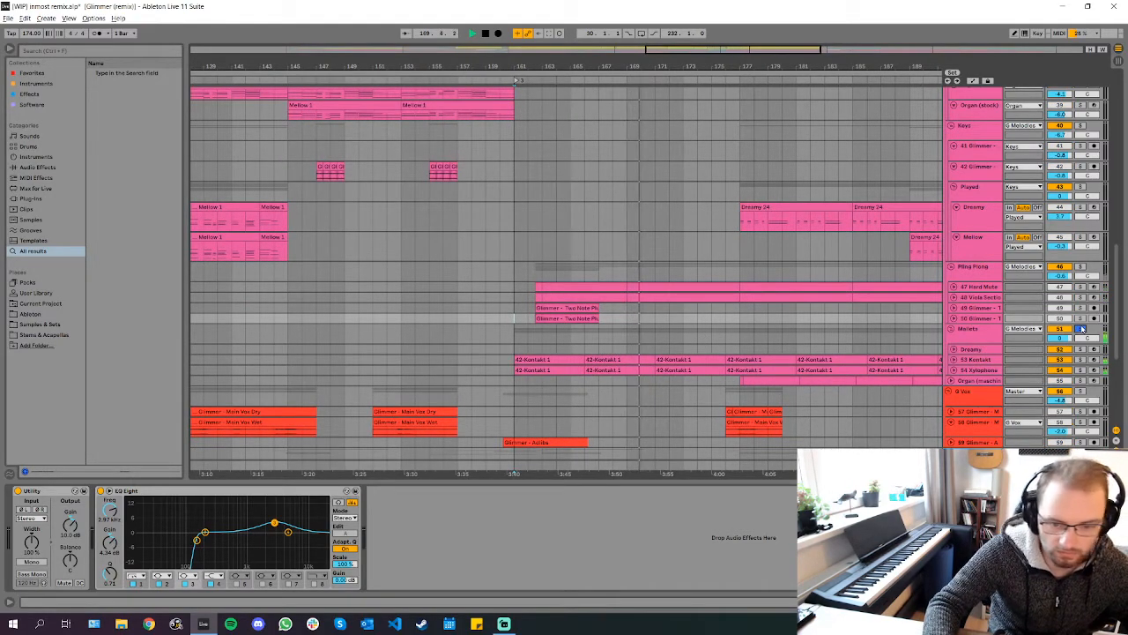
left_click(1081, 329)
scroll(620, 194, "down", 5)
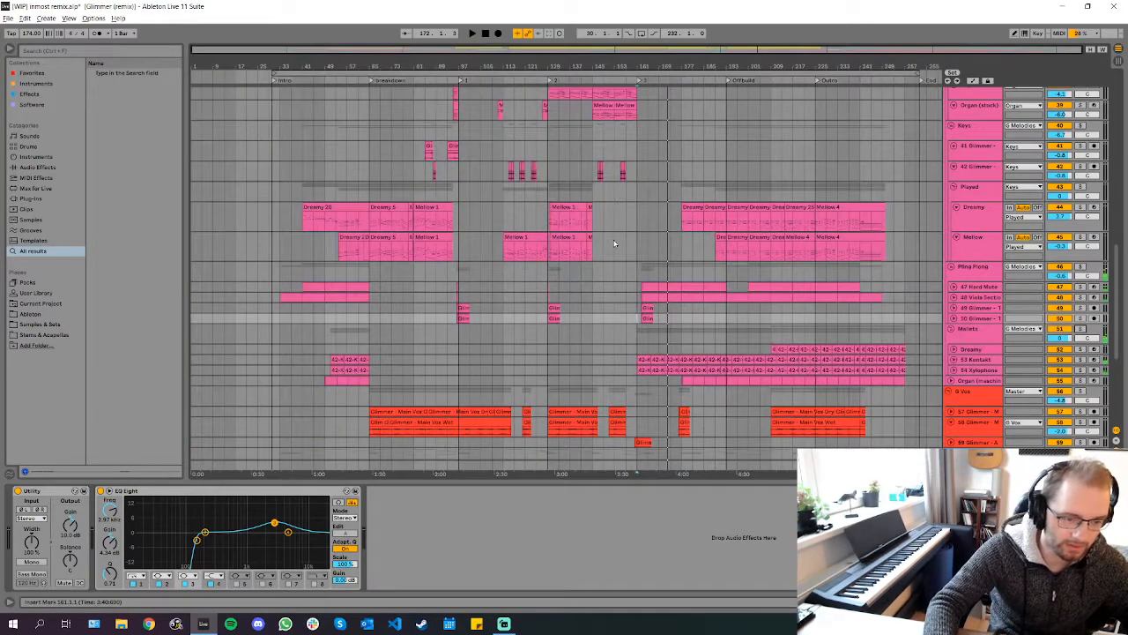
Examine the melody and ambience tracks across the whole arrangement
scroll(611, 244, "up", 10)
scroll(652, 264, "up", 3)
scroll(639, 300, "down", 8)
scroll(533, 325, "down", 2)
scroll(772, 340, "down", 3)
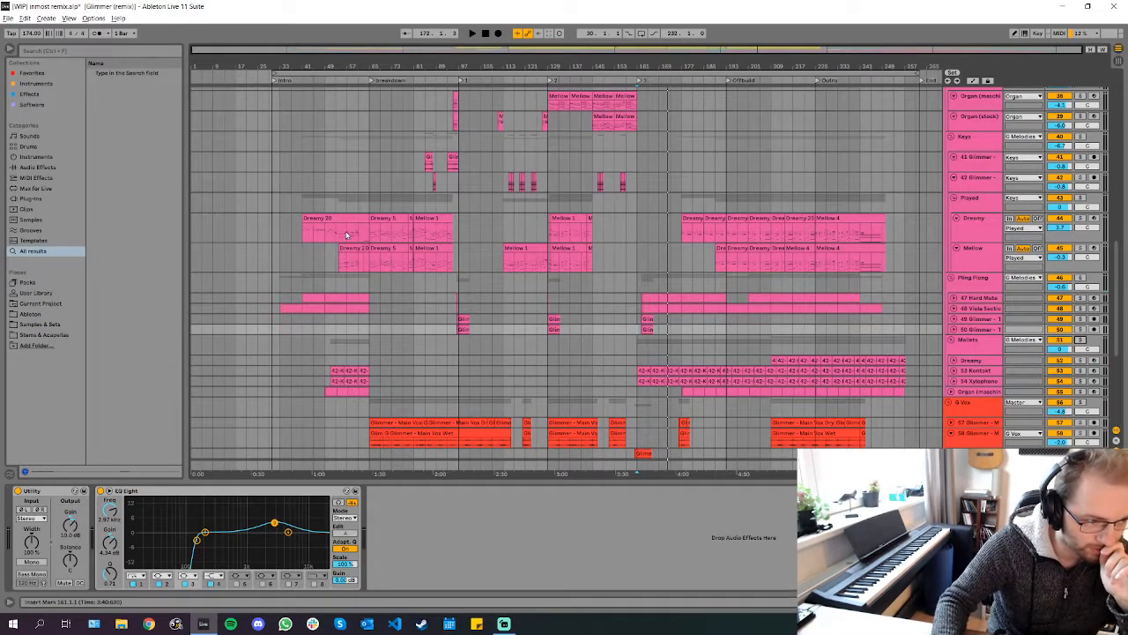
scroll(614, 301, "up", 3)
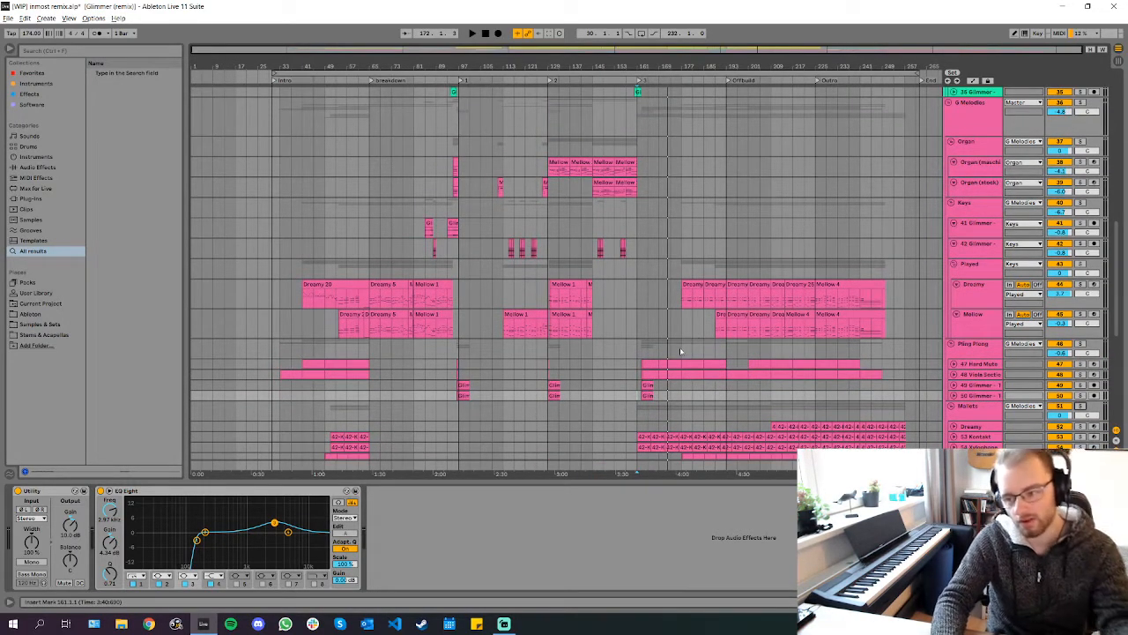
scroll(609, 374, "up", 10)
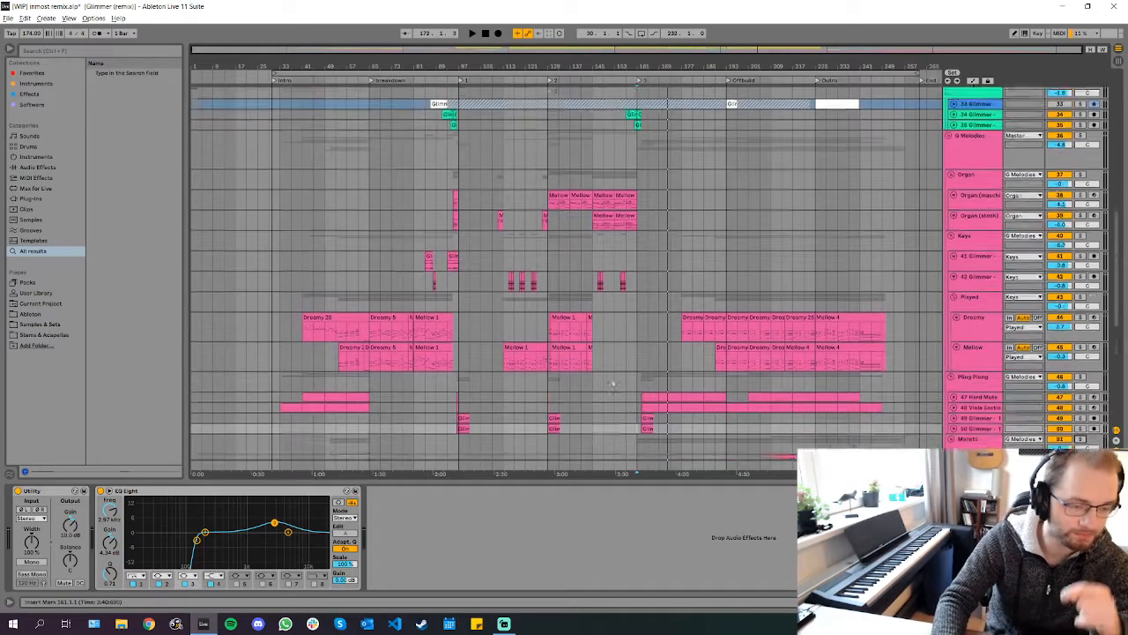
scroll(645, 362, "up", 10)
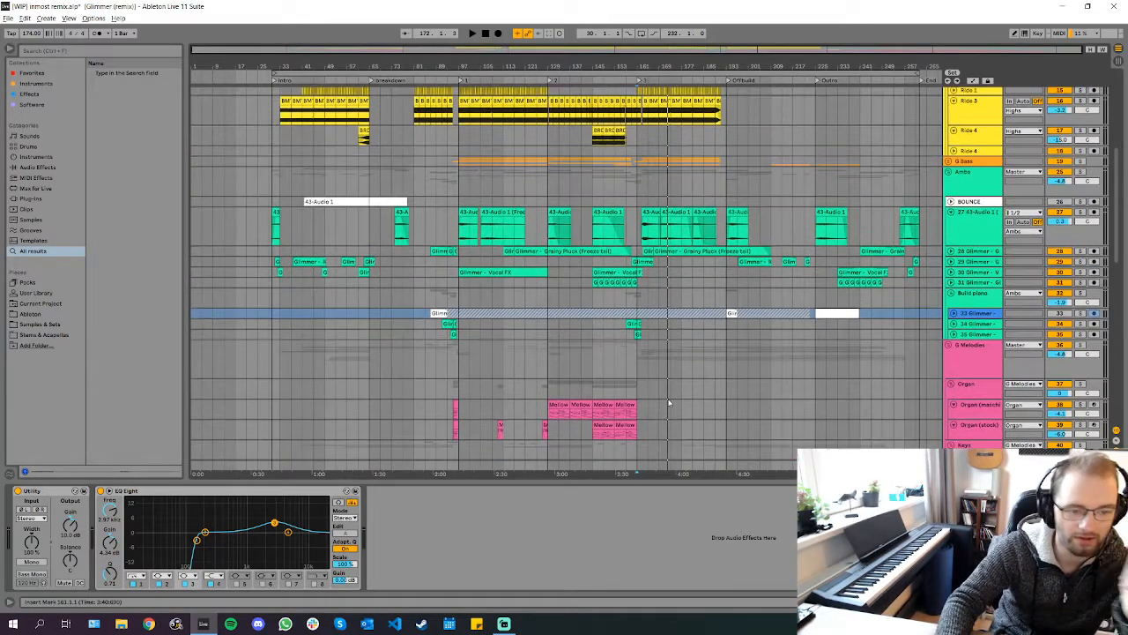
Place the insert marker at 163.4.1 in the Highs group and examine the drum and melody tracks around bar 161
scroll(644, 252, "up", 5)
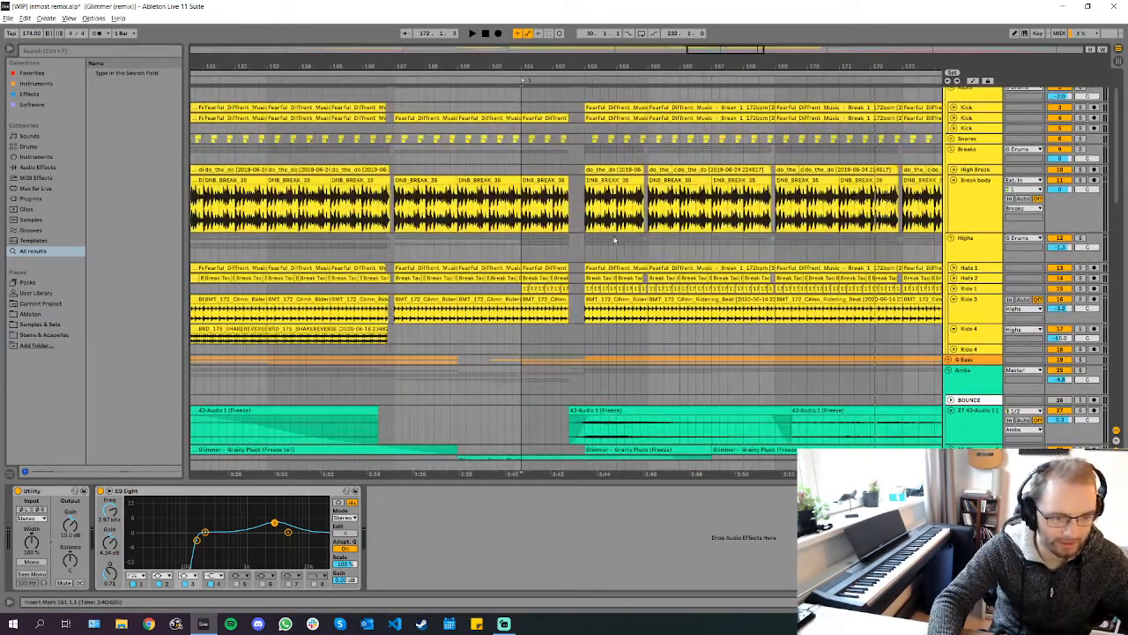
left_click(608, 240)
scroll(625, 257, "down", 10)
scroll(628, 256, "down", 2)
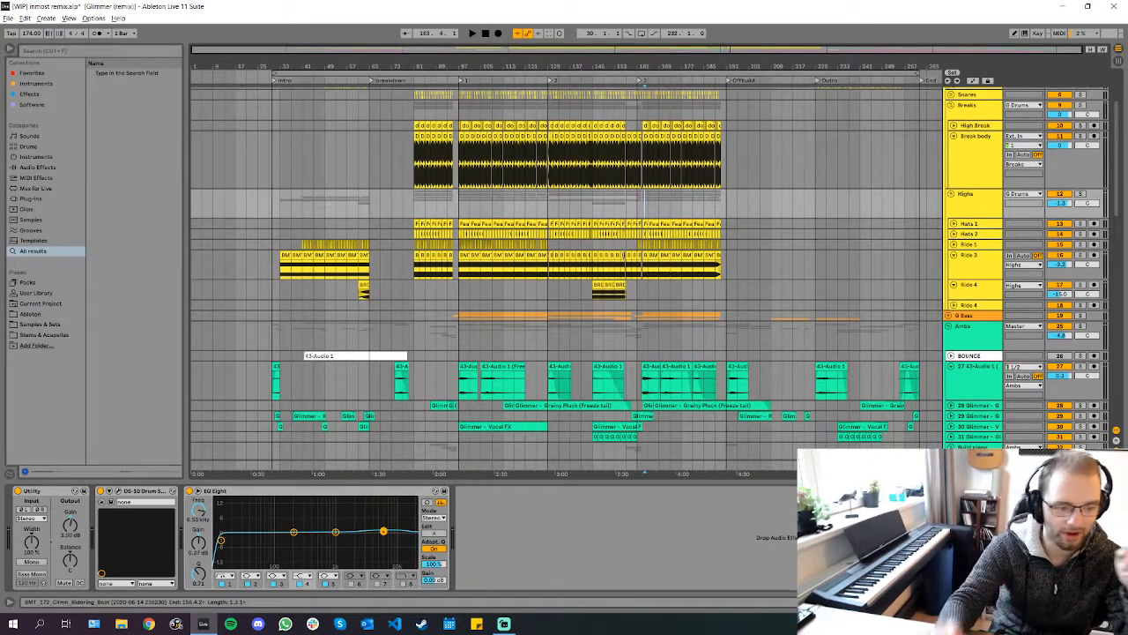
scroll(582, 319, "up", 3)
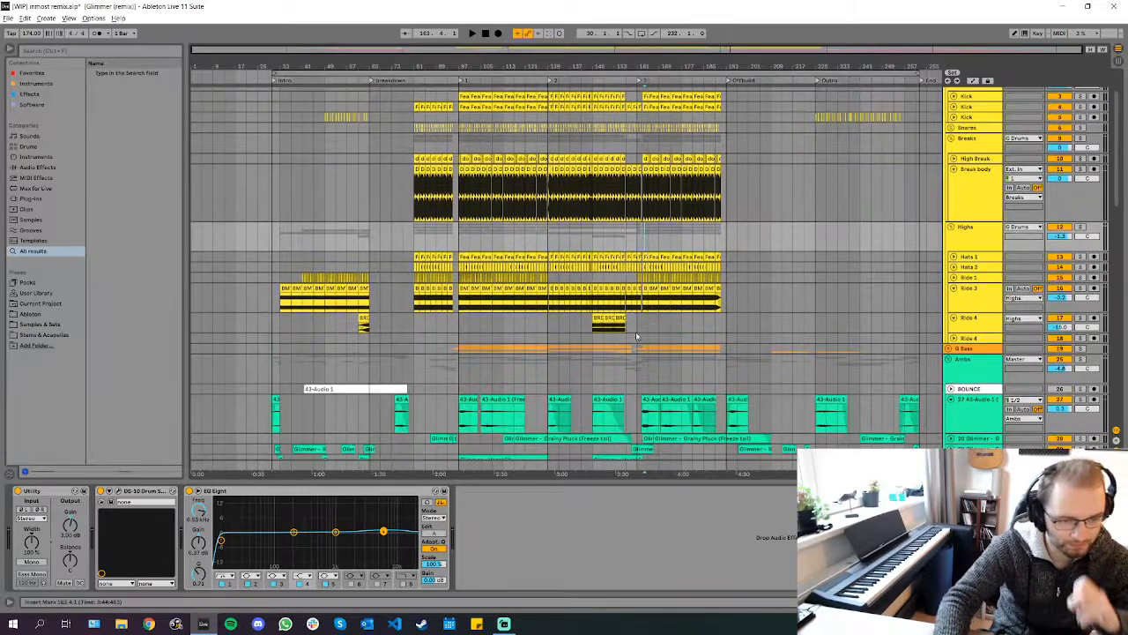
scroll(655, 377, "down", 9)
scroll(655, 377, "down", 8)
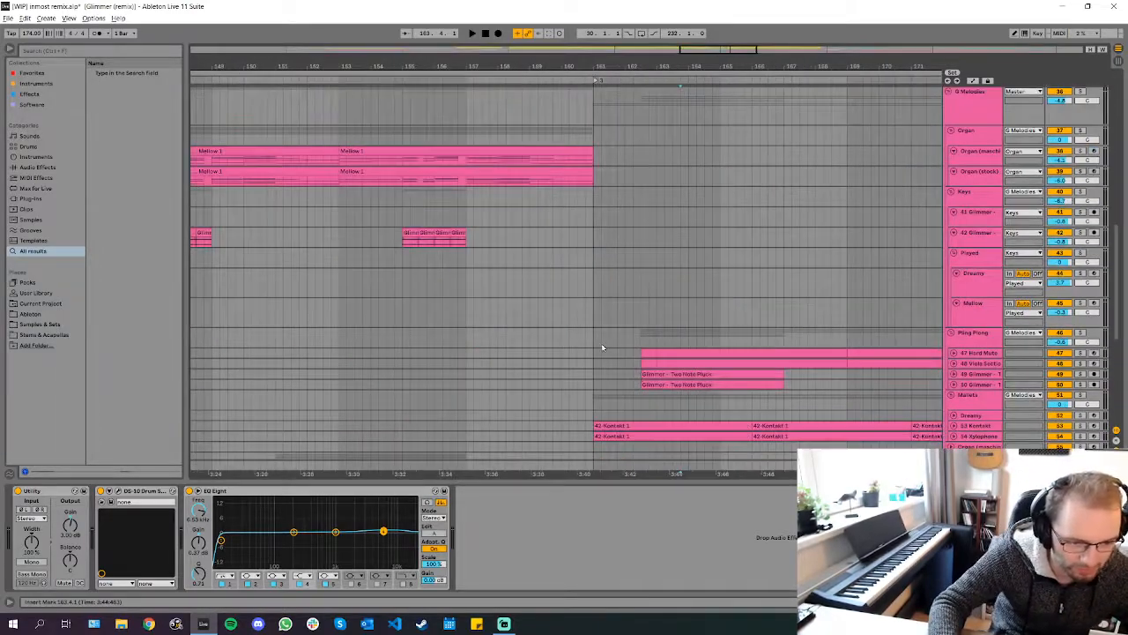
Fold the 43-Audio track, the Build piano group and the whole Ambs group
scroll(597, 340, "up", 9)
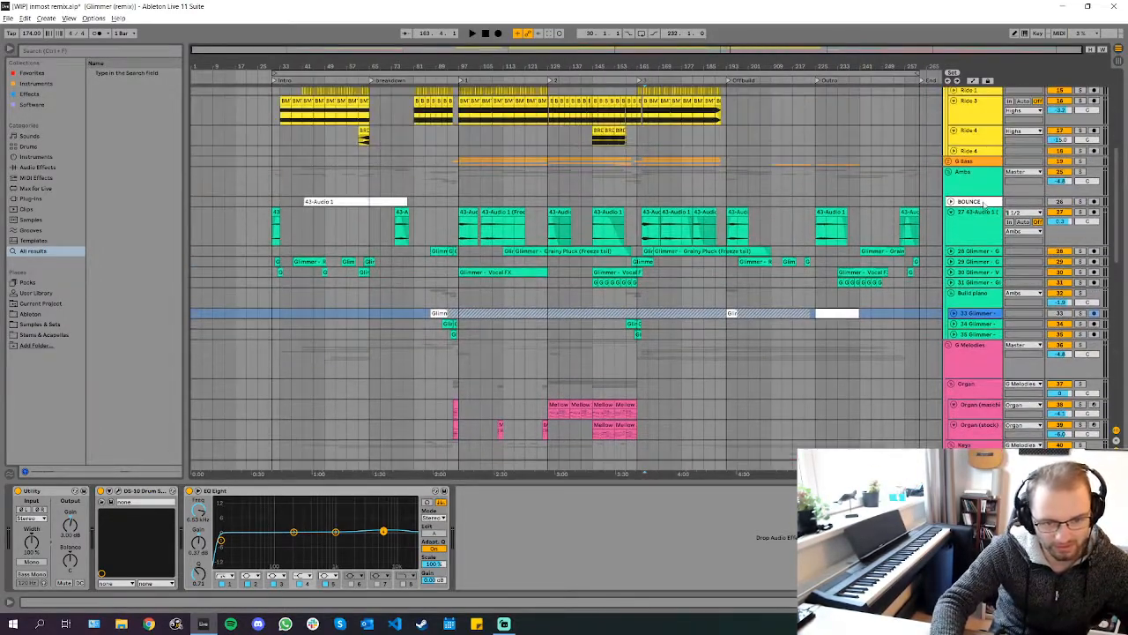
left_click(952, 213)
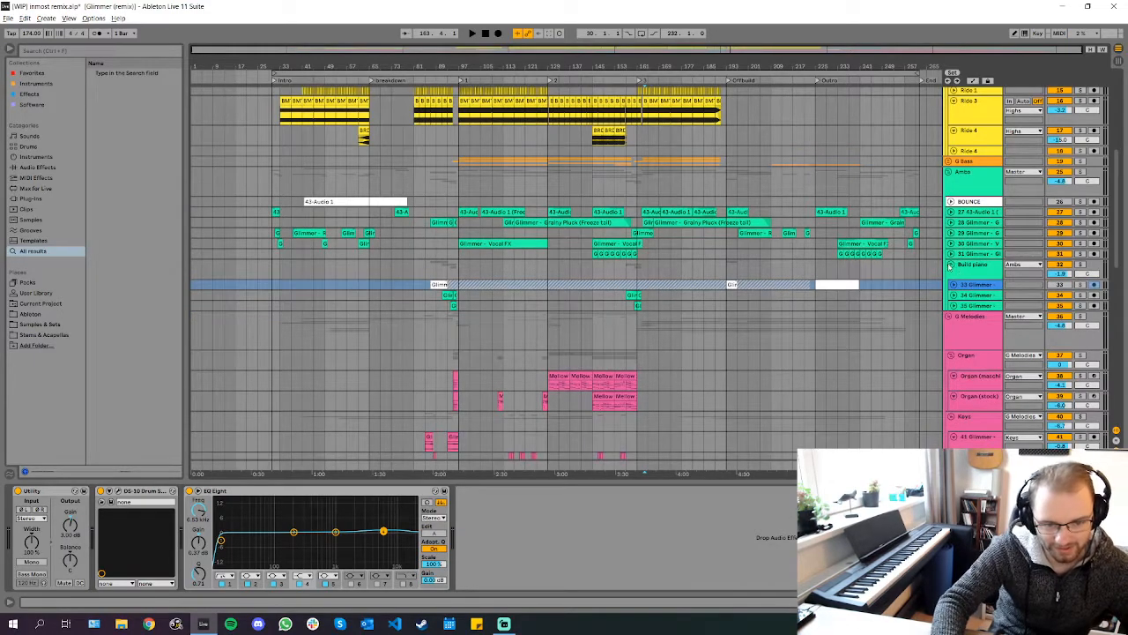
left_click(951, 264)
left_click(951, 173)
scroll(683, 231, "up", 8)
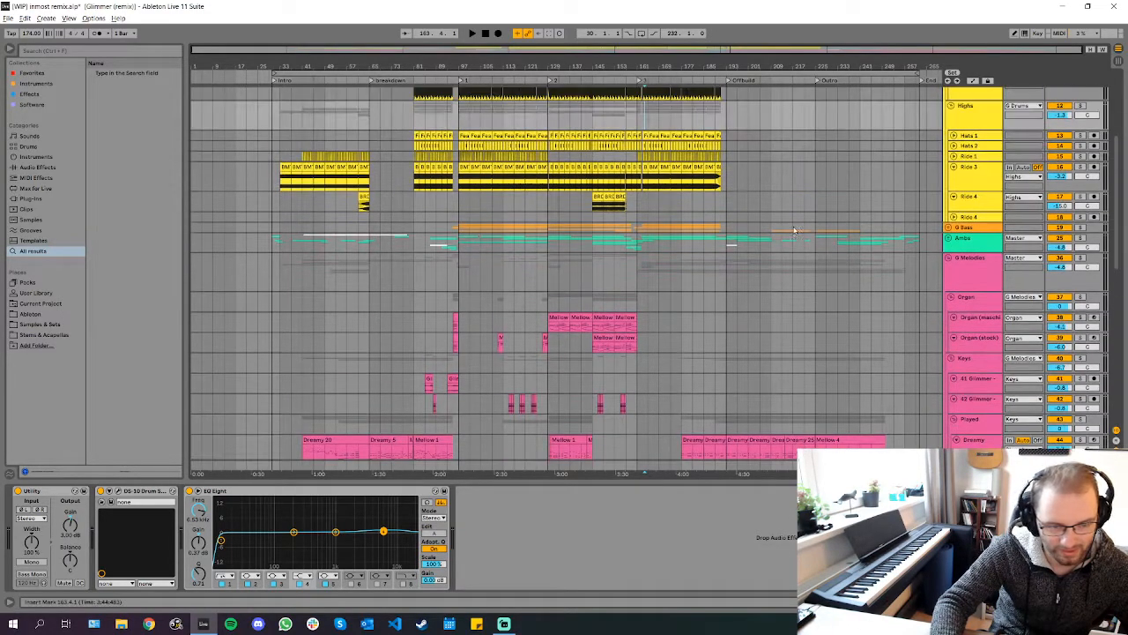
Play the full mix briefly from 163.4.1, stop playback and examine the melody, vocal and SFX tracks of the third drop
scroll(684, 231, "up", 10, "ctrl")
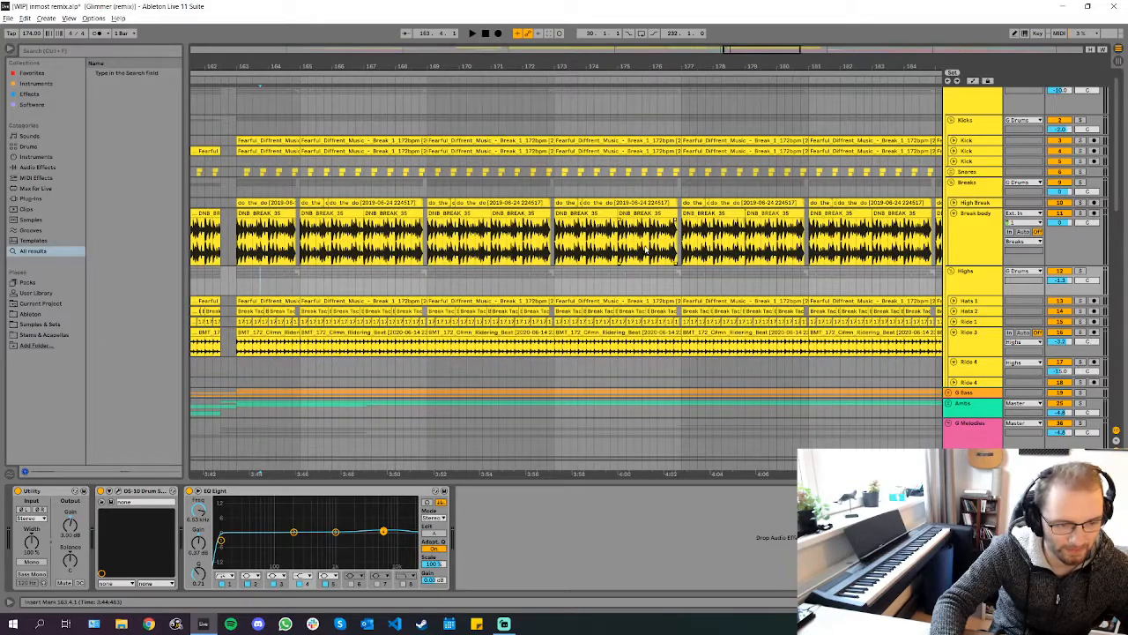
scroll(646, 251, "down", 8, "ctrl")
scroll(561, 273, "up", 4, "ctrl")
key("space")
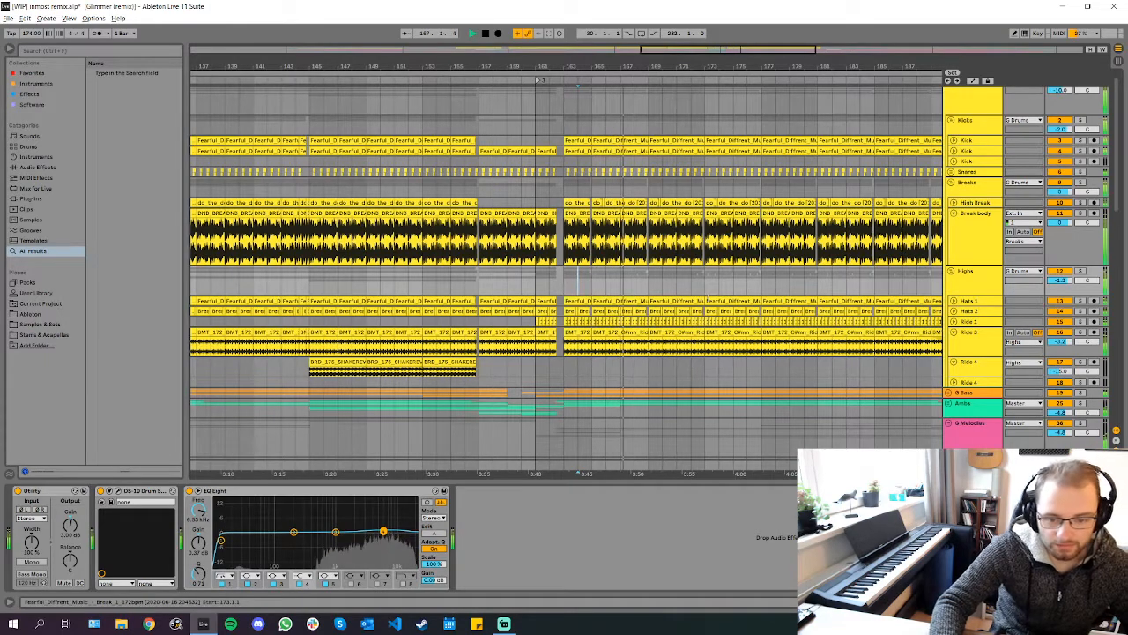
scroll(670, 290, "down", 3)
scroll(708, 302, "down", 15)
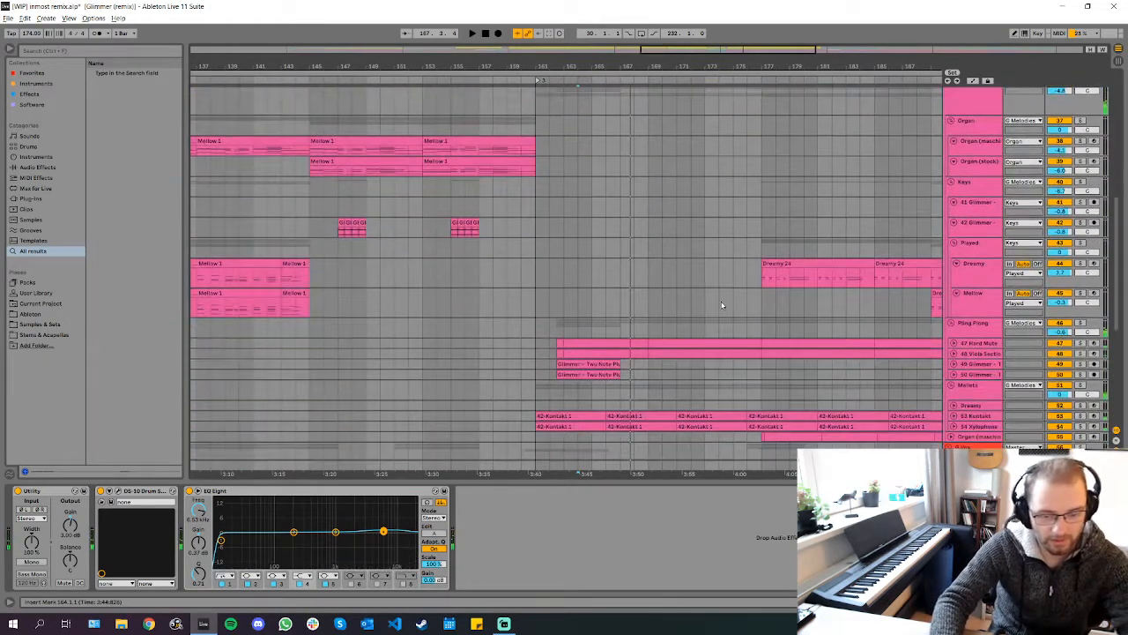
scroll(750, 338, "down", 2)
scroll(747, 340, "up", 5)
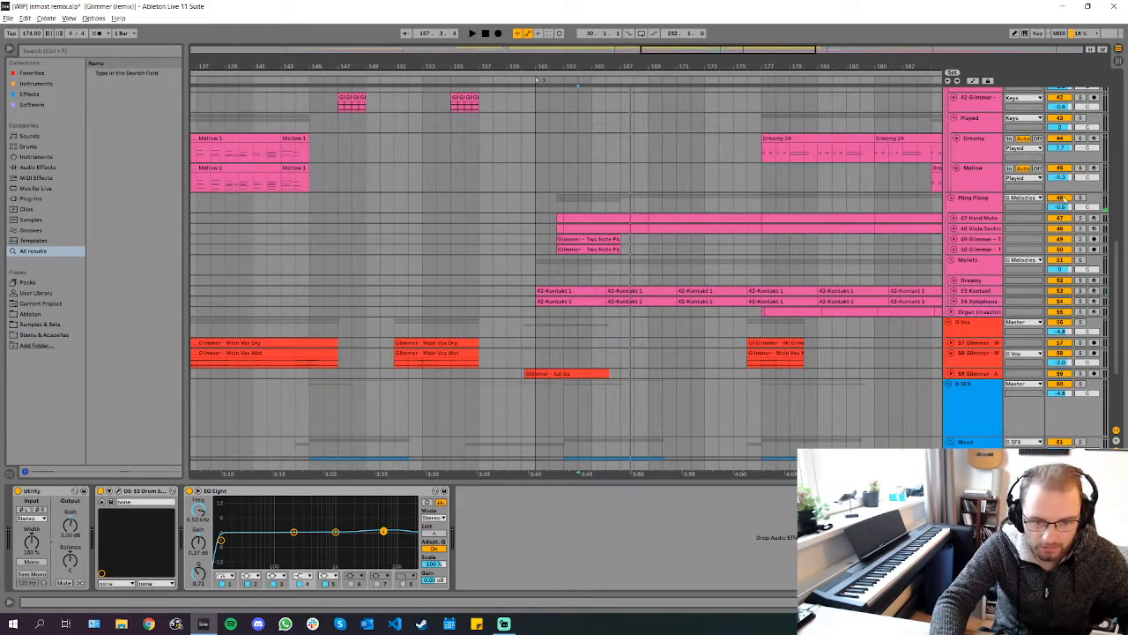
Solo the Pling Plong group and play it from 169.1.1
left_click(969, 186)
left_click(1082, 199)
left_click(989, 197)
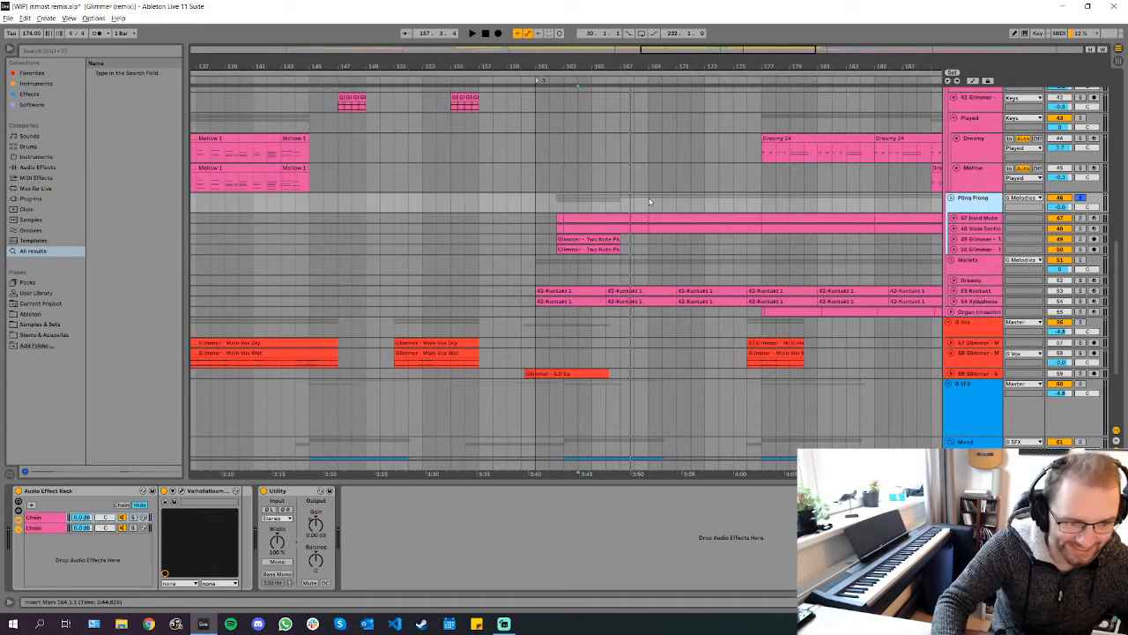
left_click(649, 201)
key("space")
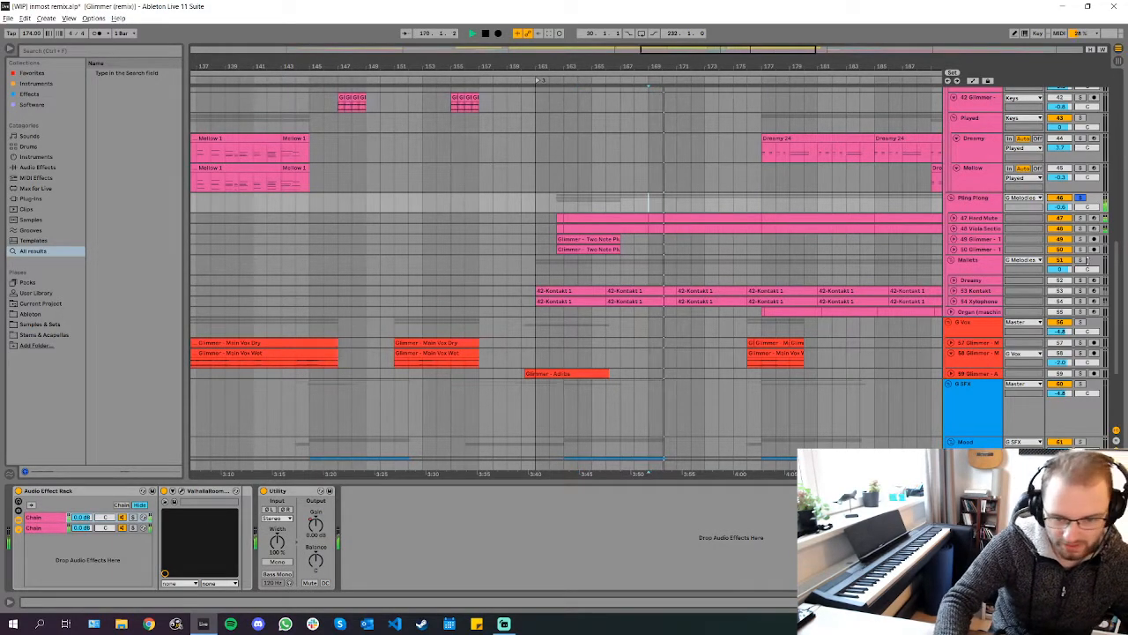
Add the Mallets, Ambs, G Bass and G Vox groups to the solo during playback
scroll(800, 307, "up", 10)
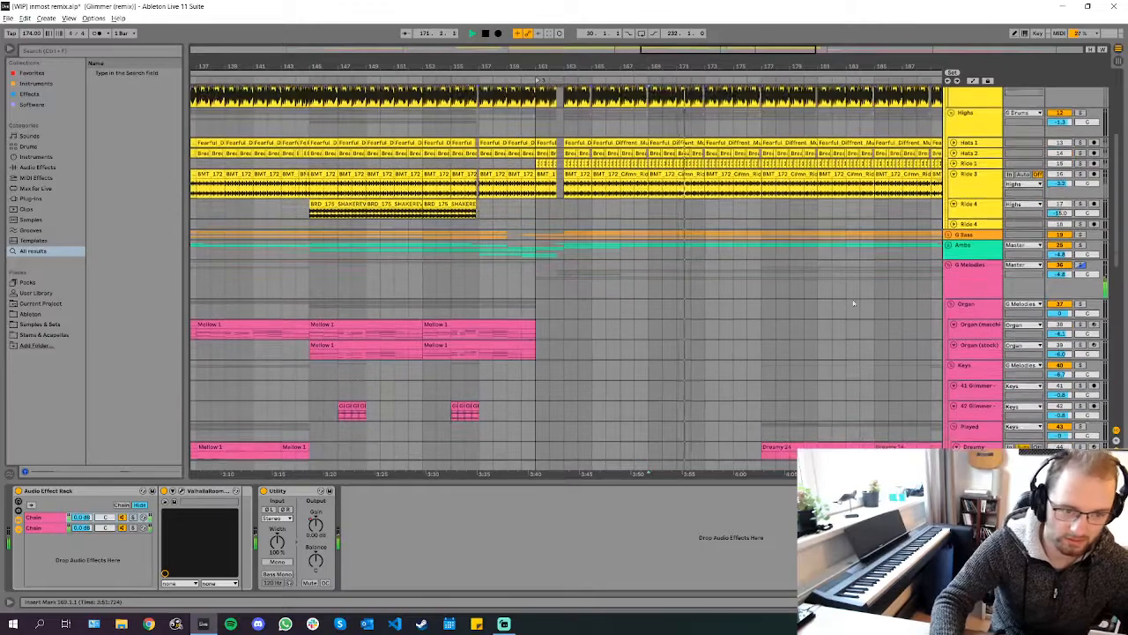
scroll(847, 308, "up", 2)
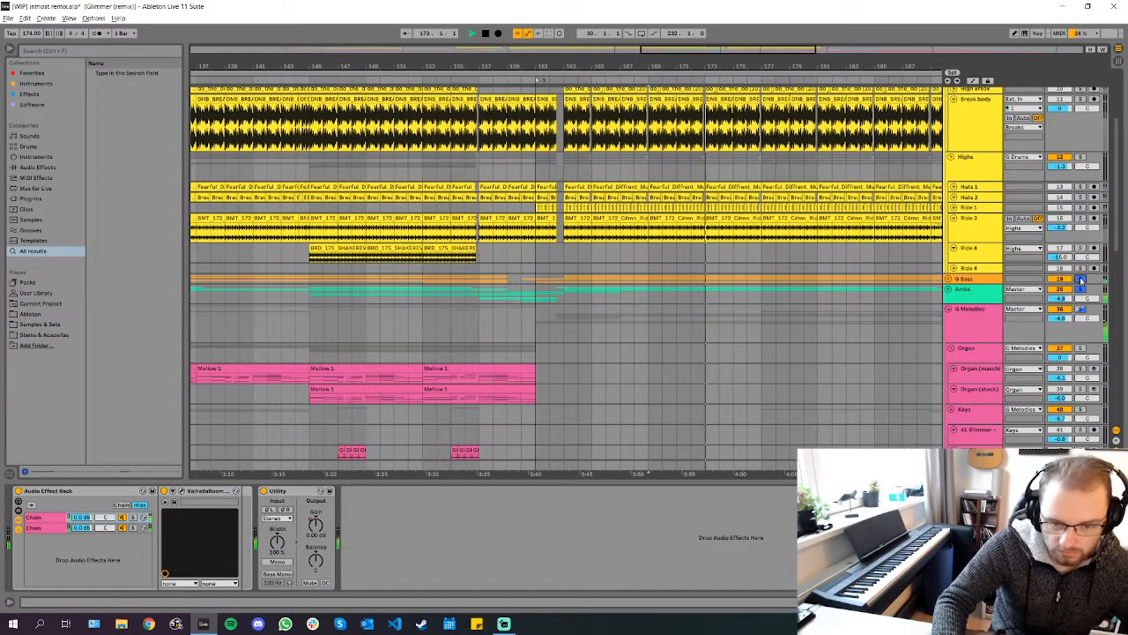
scroll(741, 279, "down", 7)
scroll(741, 279, "down", 3)
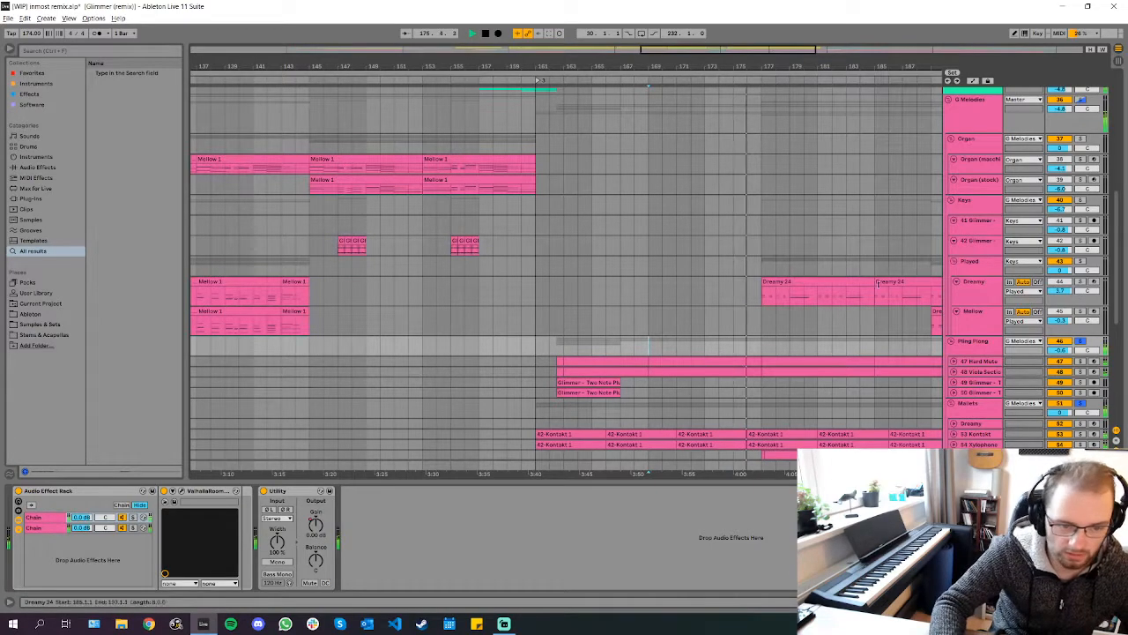
scroll(1058, 362, "down", 6)
left_click(1081, 323)
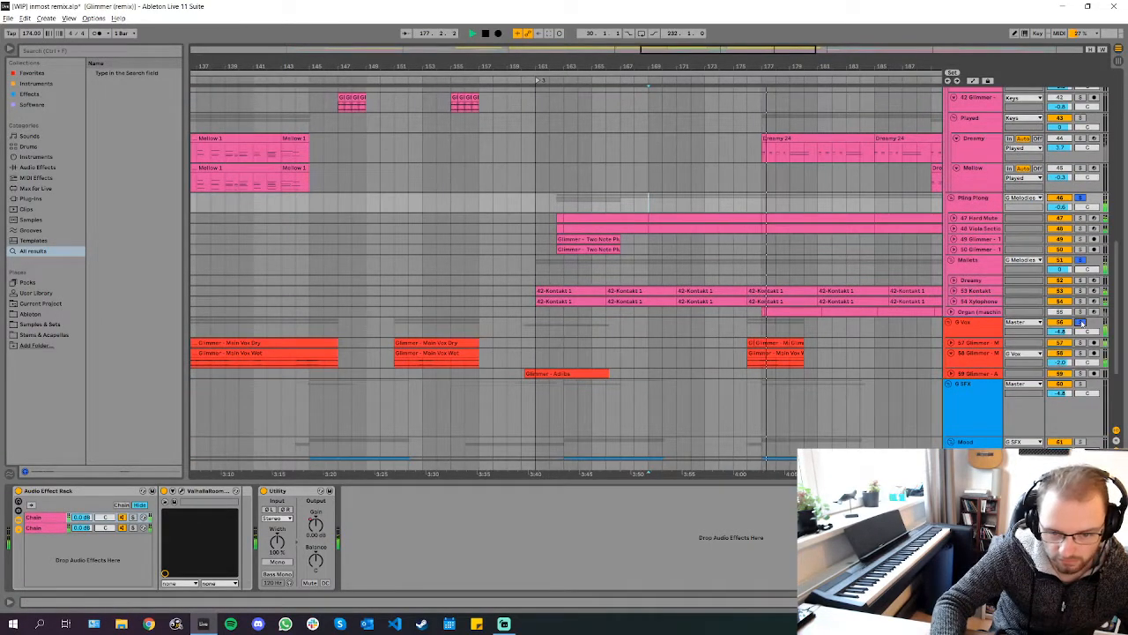
Stop playback after checking the vocal and SFX tracks, and clear the solo on all groups
scroll(983, 302, "down", 5)
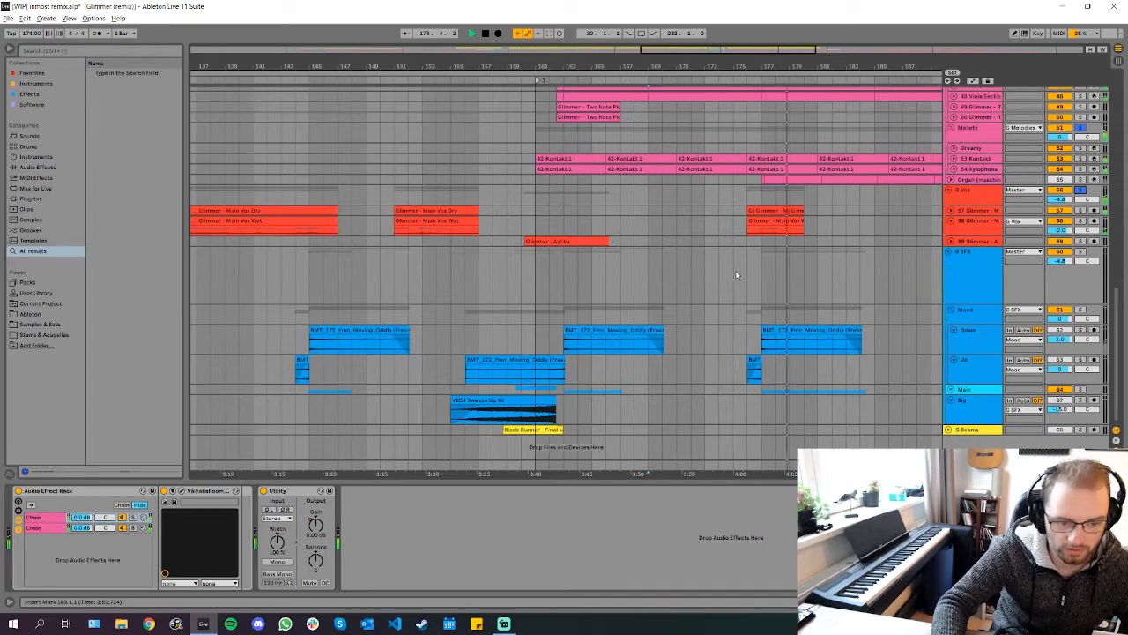
scroll(793, 275, "up", 4)
key("space")
scroll(803, 276, "up", 2)
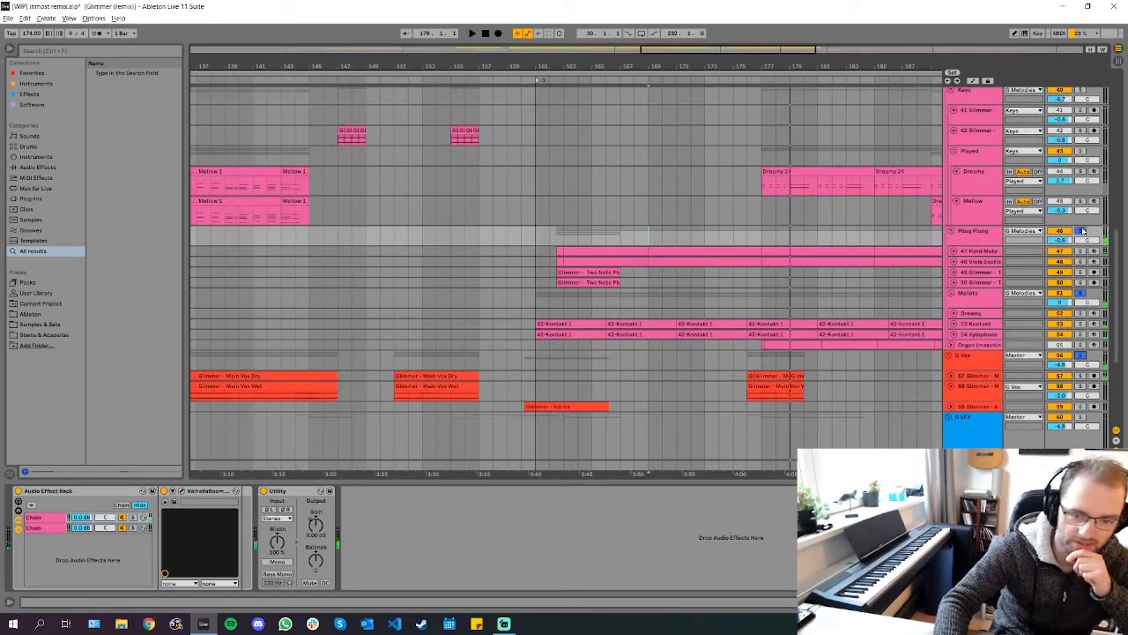
scroll(916, 284, "up", 5)
scroll(774, 304, "down", 5)
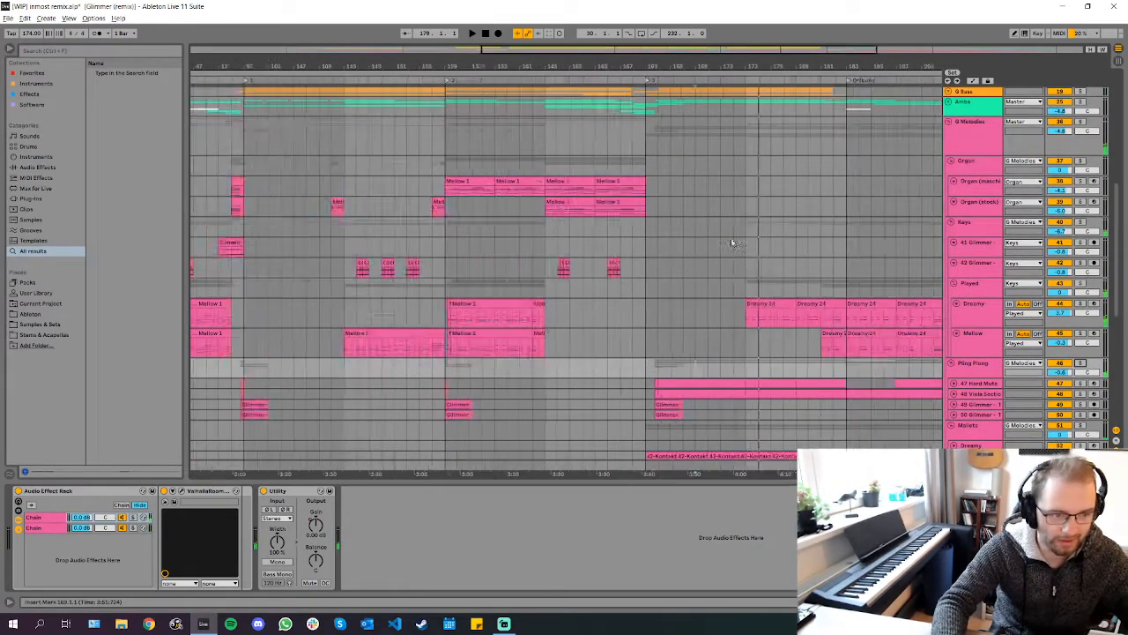
Play the full mix at the end of the third drop from around bar 186, then from 190.2.3, and stop playback
scroll(727, 245, "up", 10)
scroll(734, 228, "up", 5)
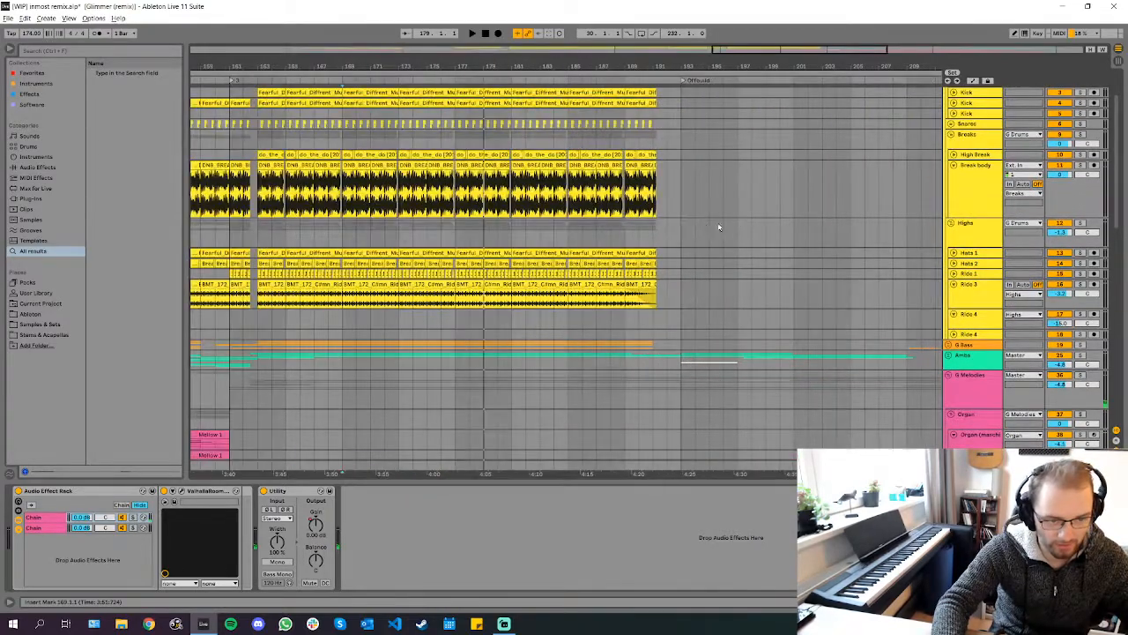
left_click(591, 137)
key("space")
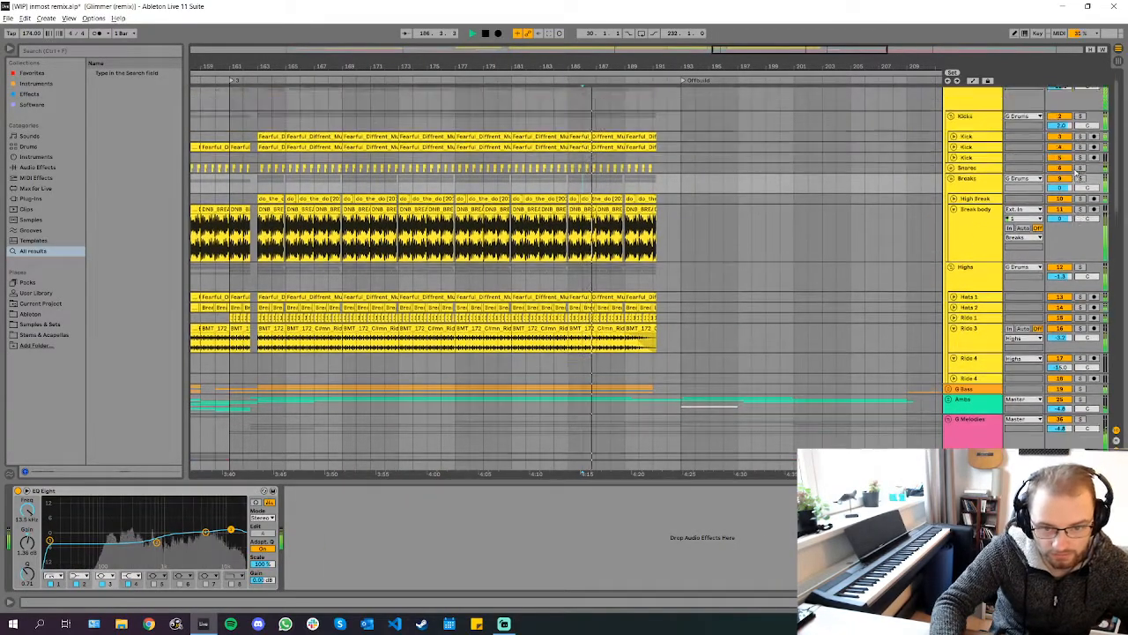
scroll(694, 176, "up", 2)
scroll(693, 176, "up", 5)
left_click(693, 176)
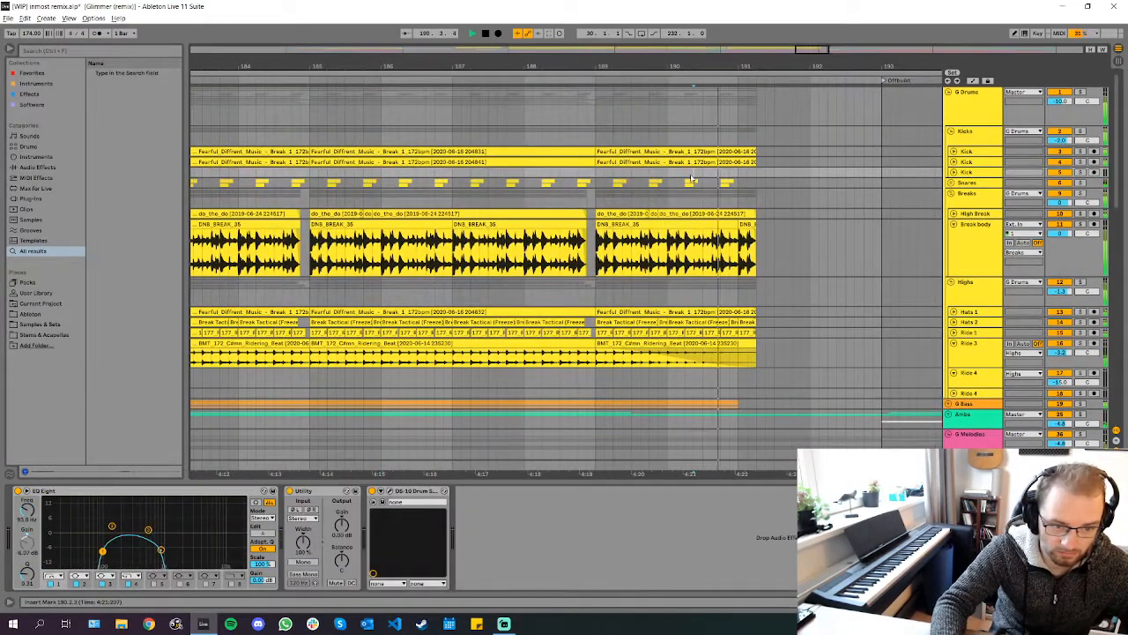
scroll(754, 186, "down", 10)
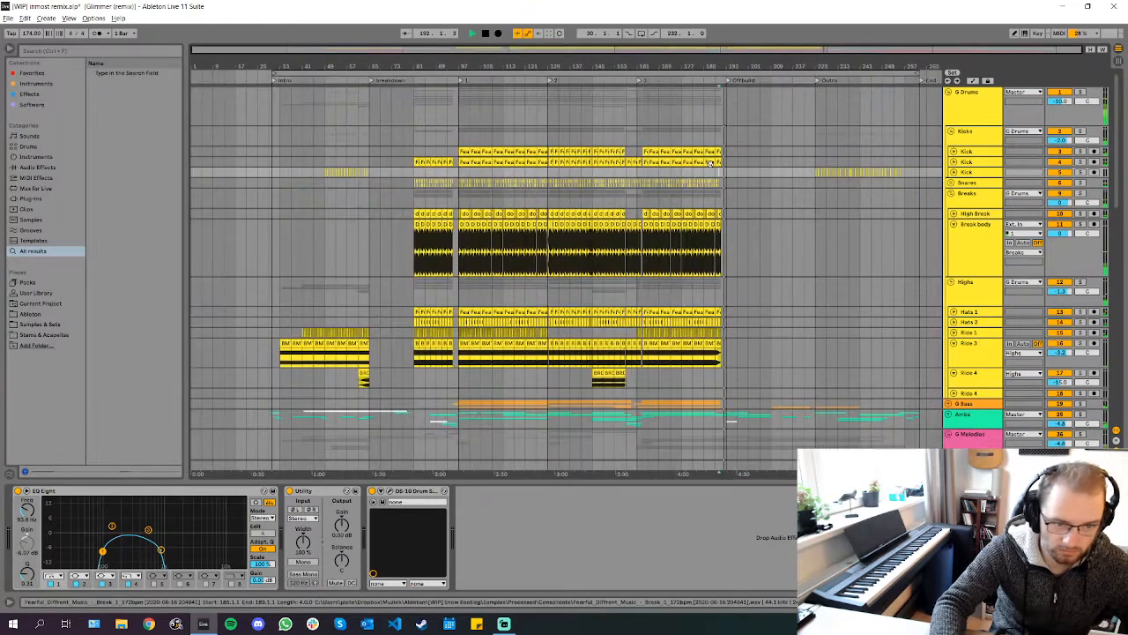
key("space")
Place the insert marker at 49.1.1 in the first Kick track, play the intro kicks briefly and stop
left_click(327, 162)
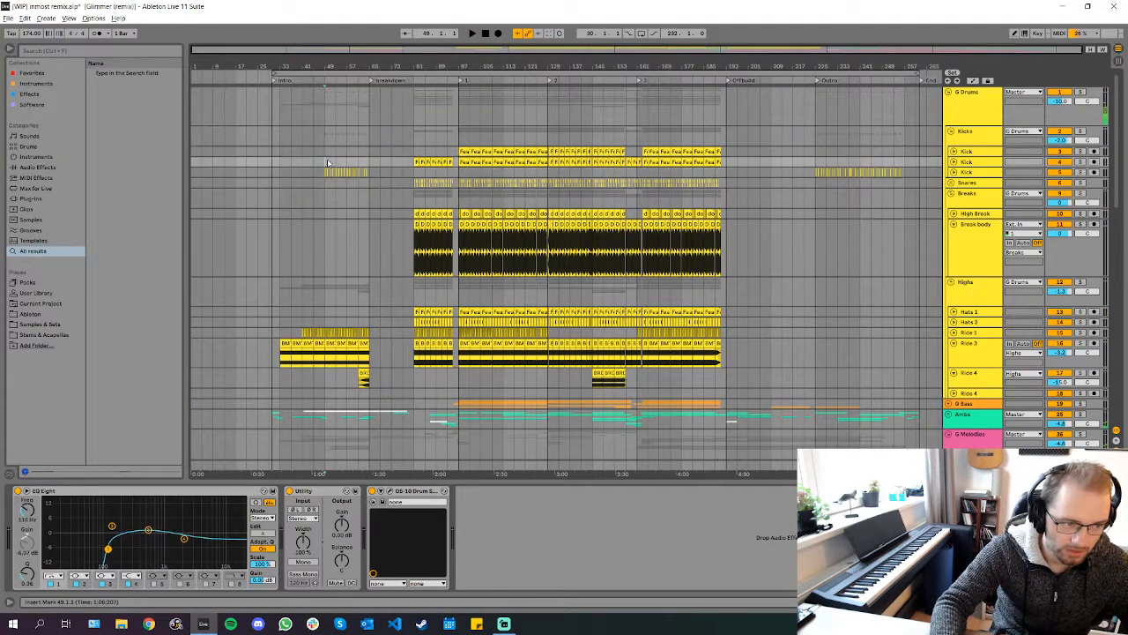
scroll(766, 173, "up", 5)
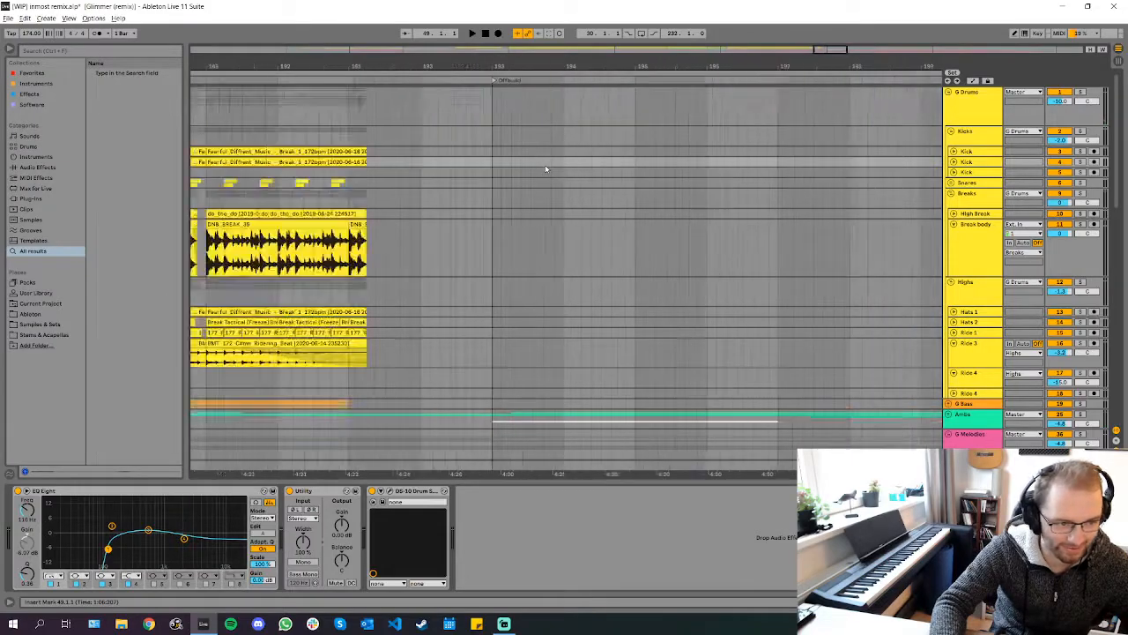
scroll(541, 171, "down", 5)
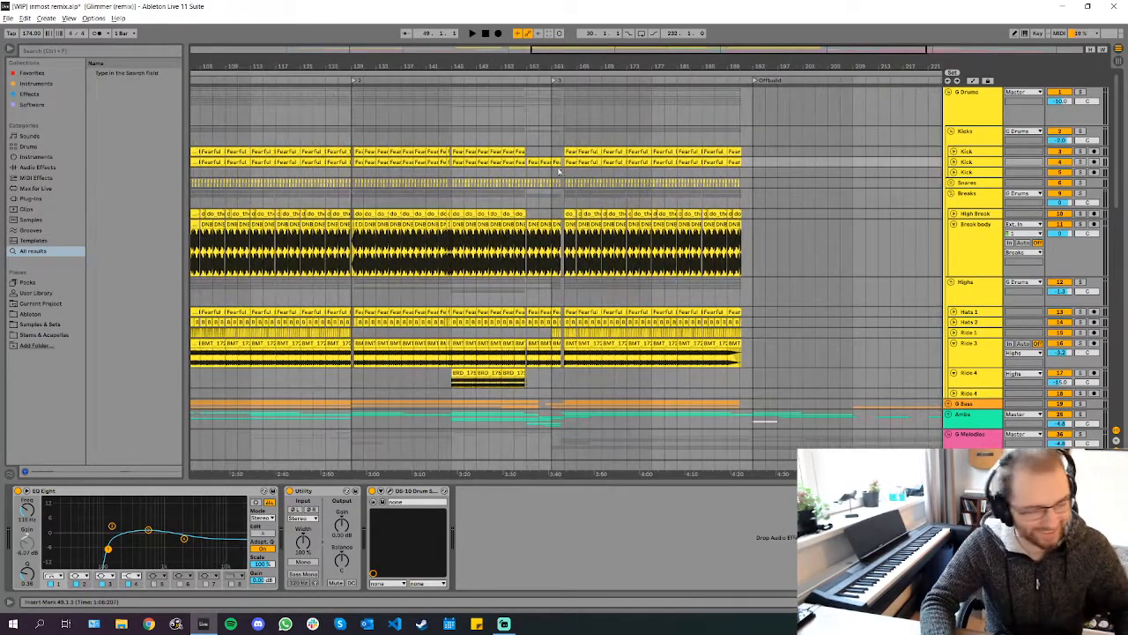
scroll(359, 151, "up", 10)
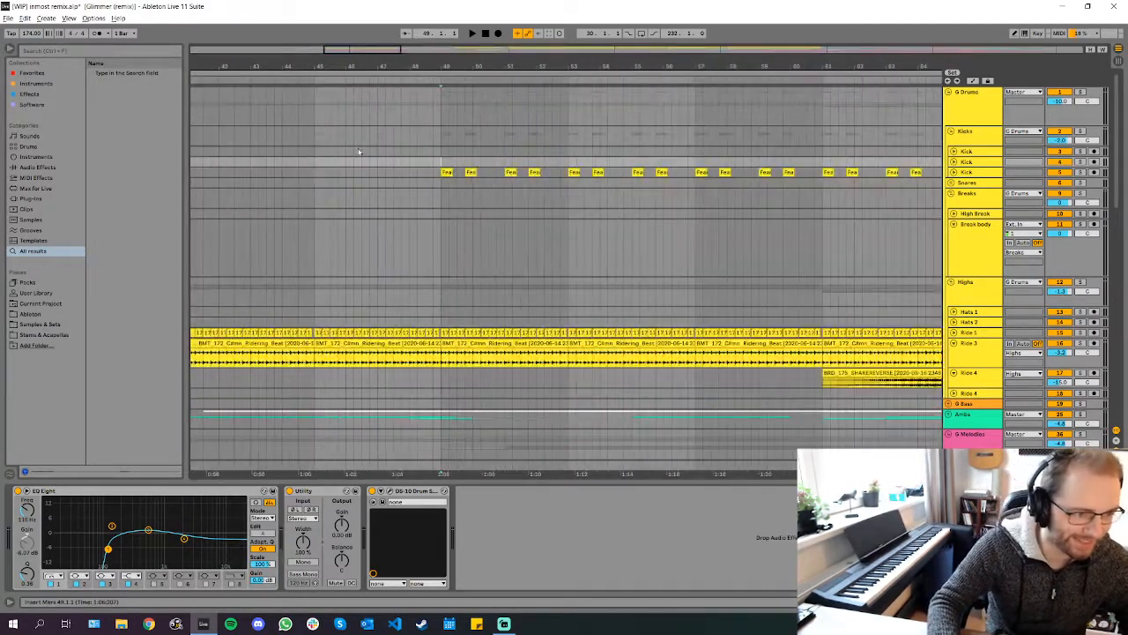
left_click(444, 152)
key("space")
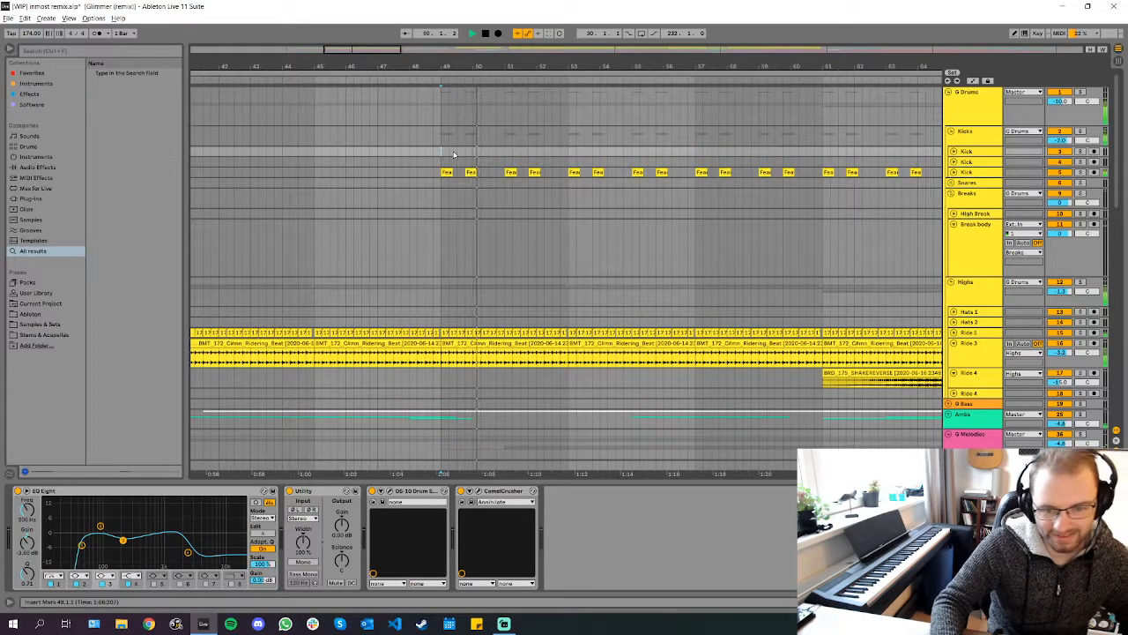
scroll(452, 157, "down", 10)
key("space")
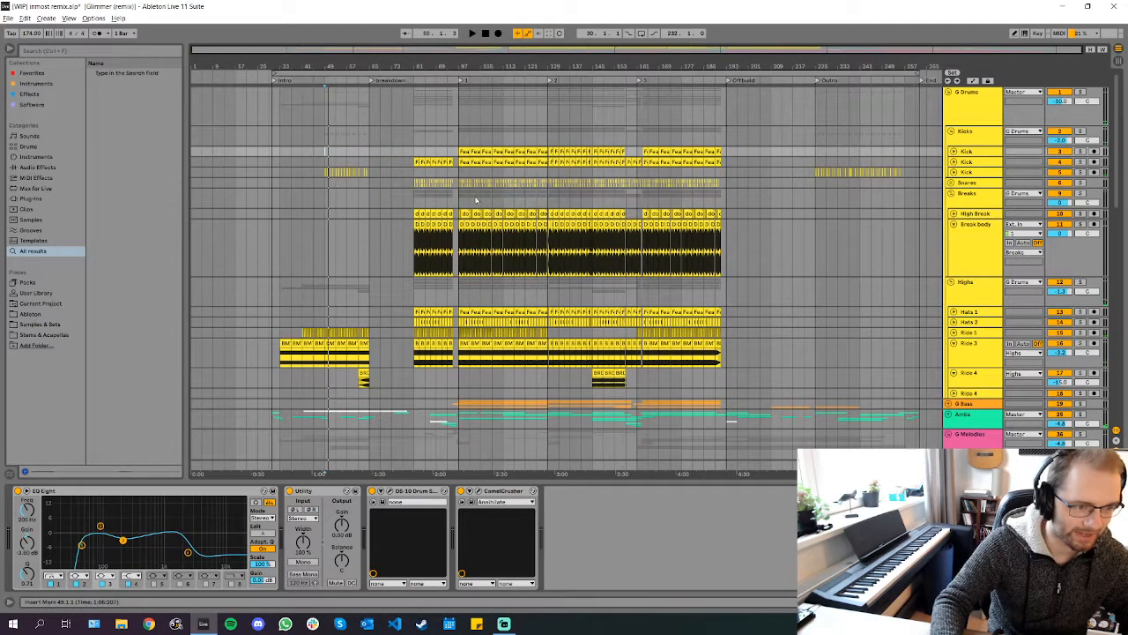
Place the insert marker at 190.1.1 in the Kicks group and examine the drum clips that end the third drop
scroll(779, 196, "up", 5)
left_click(304, 143)
scroll(454, 177, "up", 6)
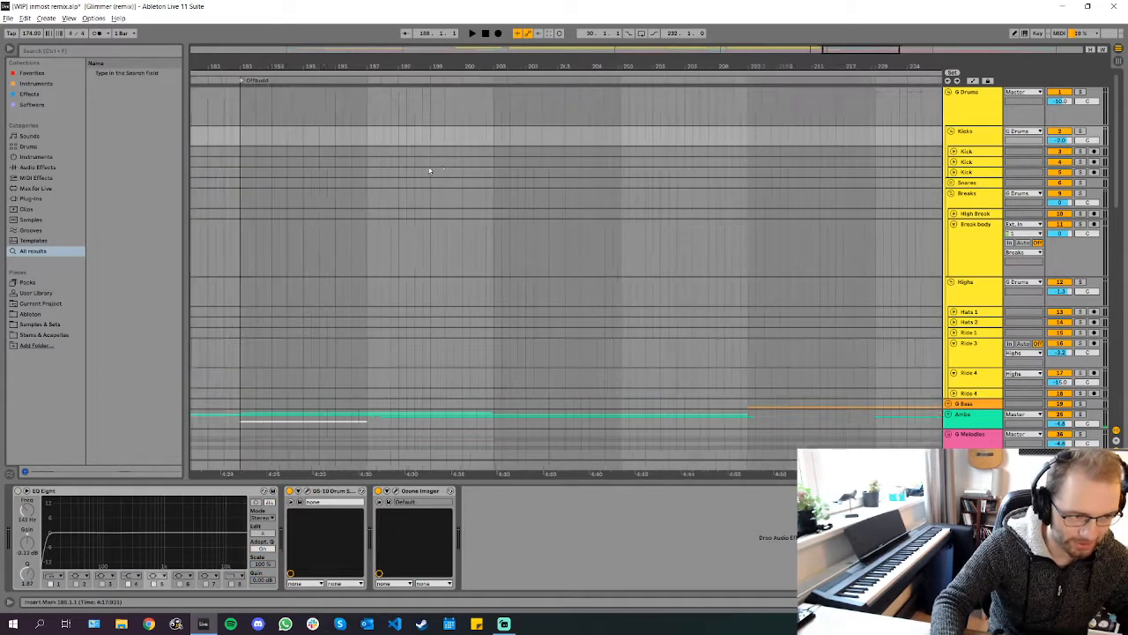
scroll(463, 184, "down", 8)
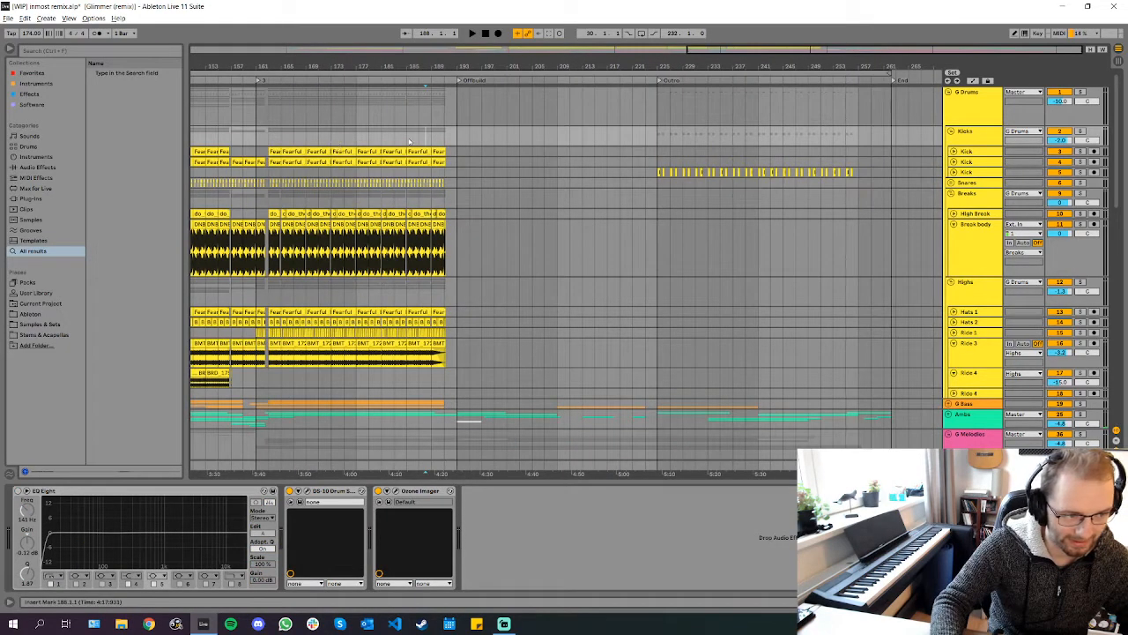
scroll(437, 136, "up", 10)
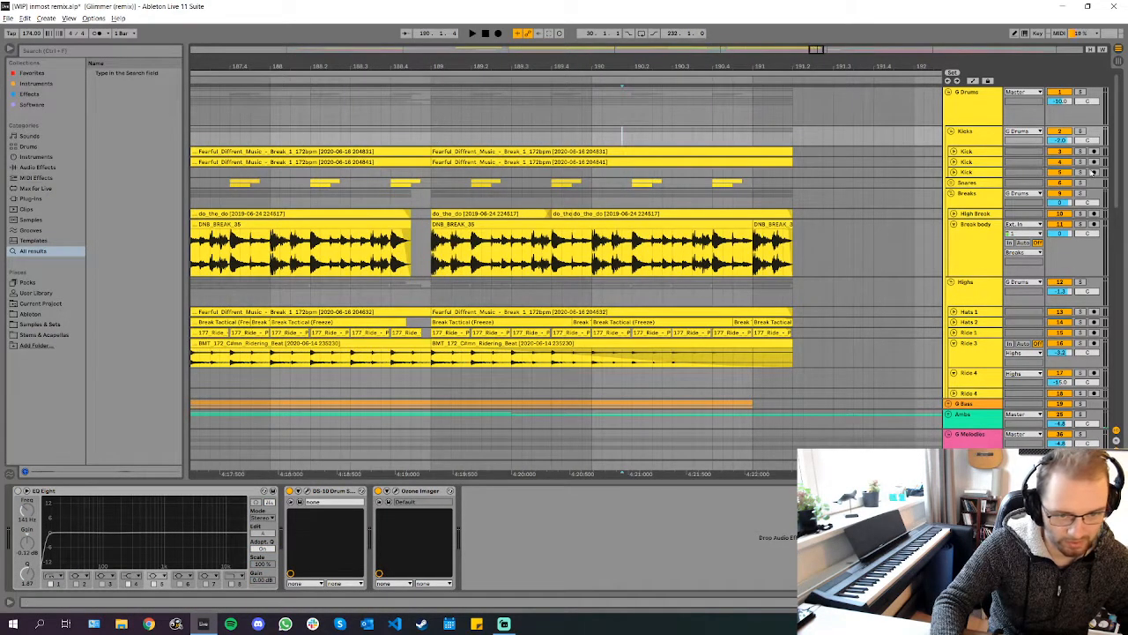
Play the end of the drums from 191.1.1 with the G Drums group soloed
left_click(753, 134)
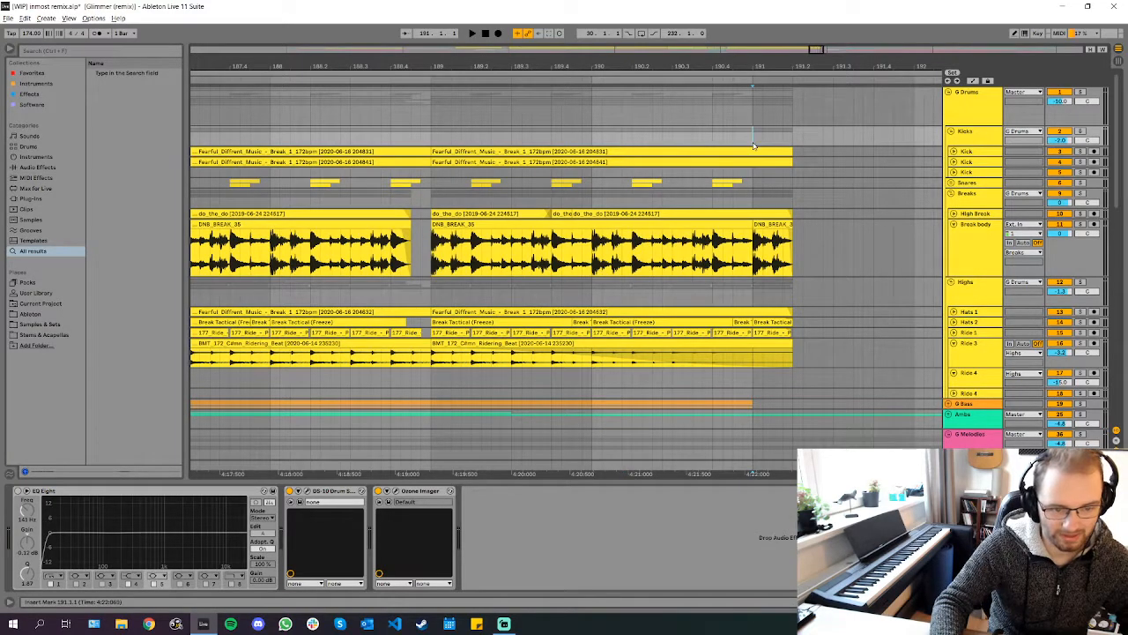
scroll(659, 238, "right", 3)
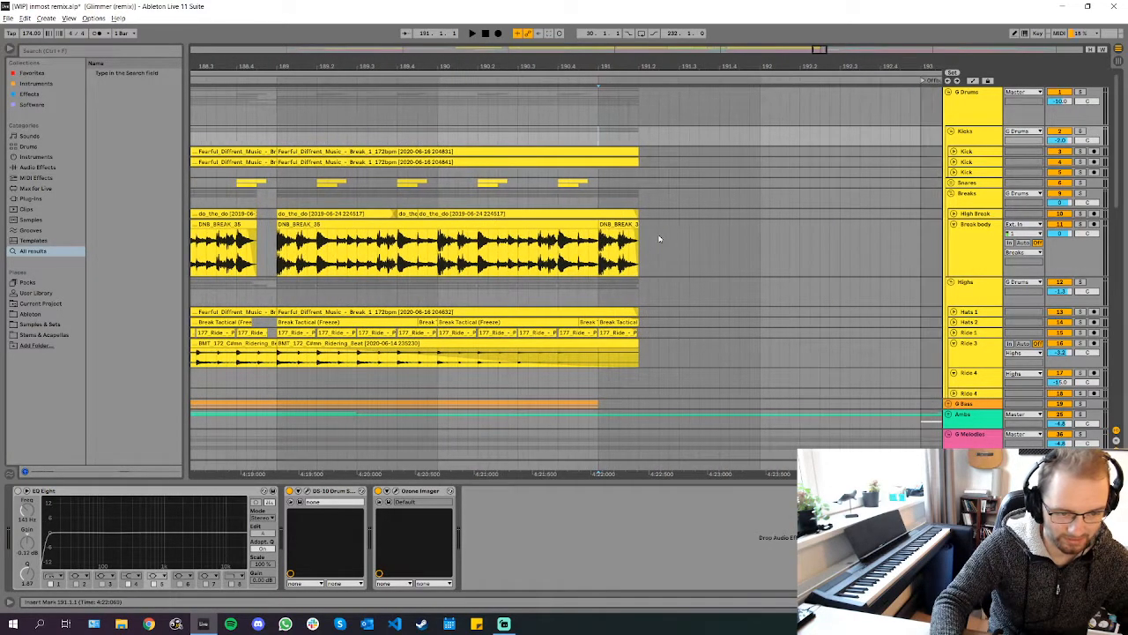
key("space")
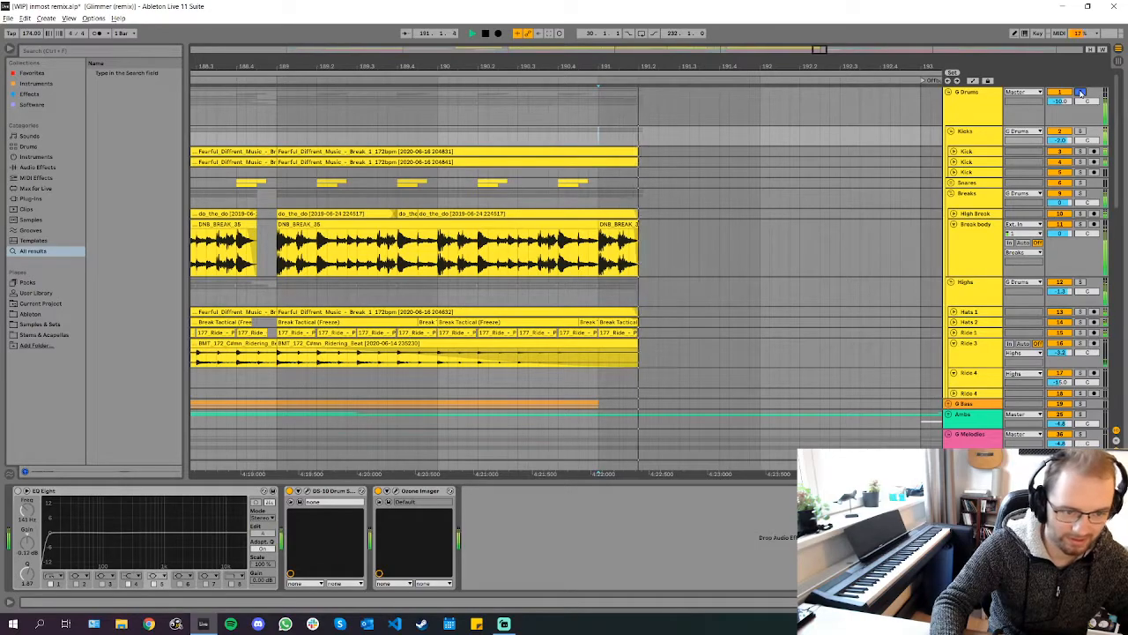
left_click(1081, 92)
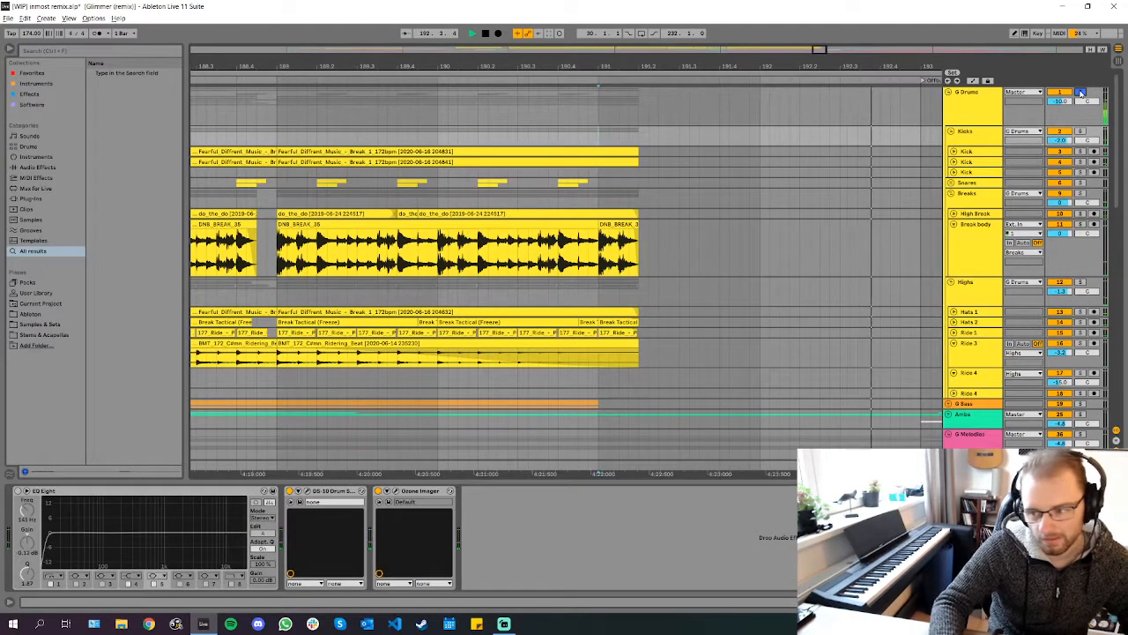
Place the insert marker at 225.1.1 in the first Kick track, play the start of the outro briefly and stop
key("x")
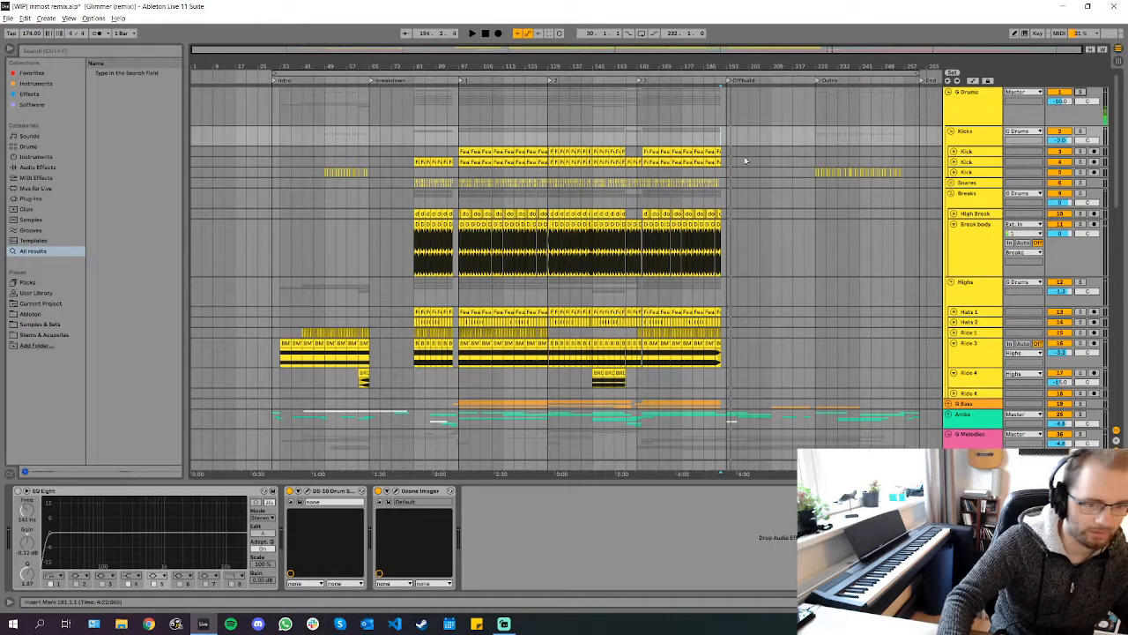
left_click(818, 157)
key("z")
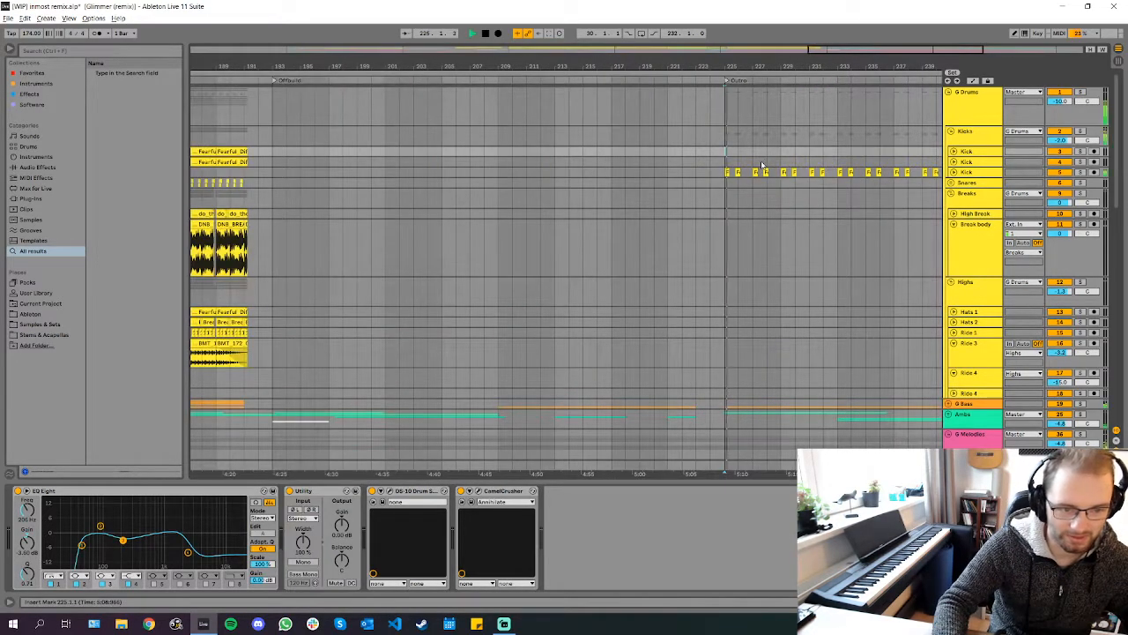
key("space")
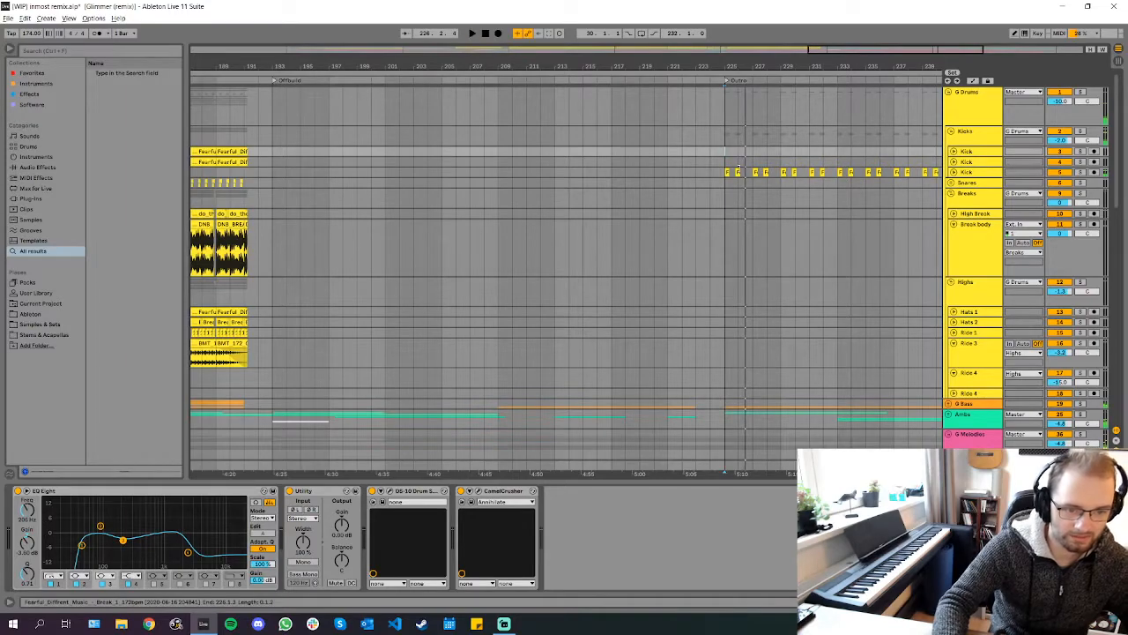
key("x")
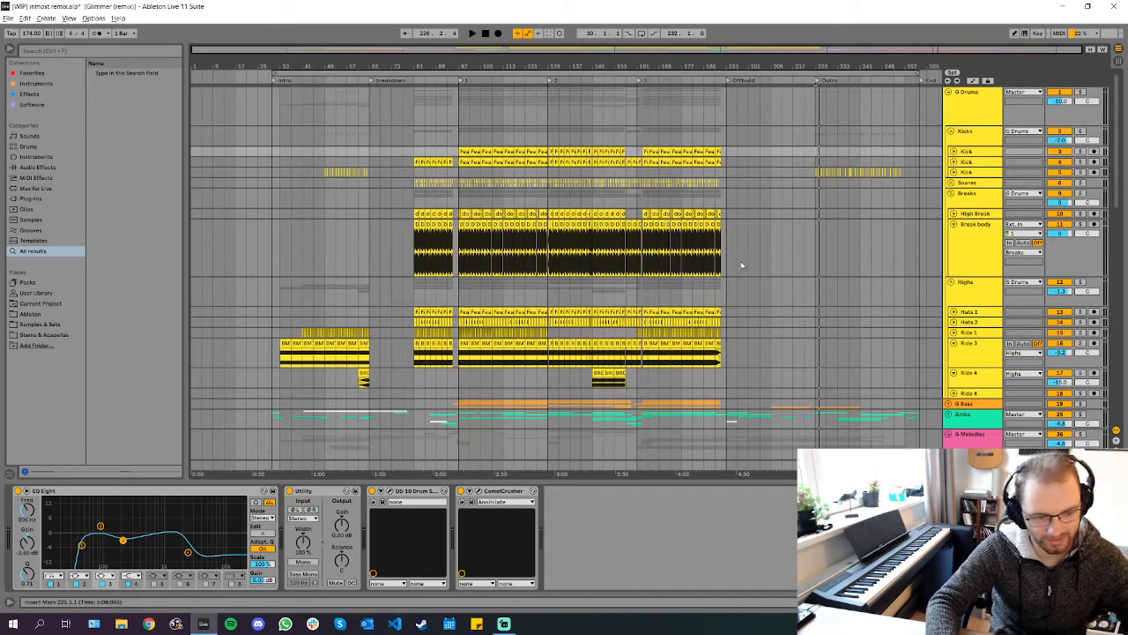
Go to the Played keys in the third drop and select the Dreamy 24 clip starting at 185.1.1 in the Dreamy track
scroll(766, 333, "down", 3)
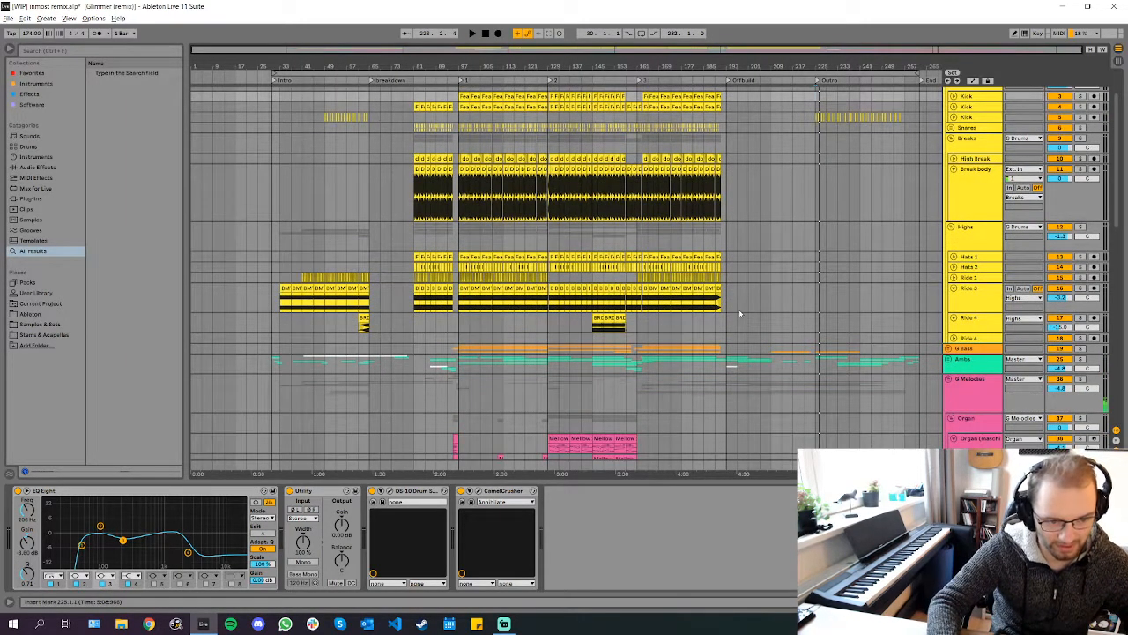
scroll(740, 312, "down", 10)
left_click(697, 316)
key("plus")
key("plus")
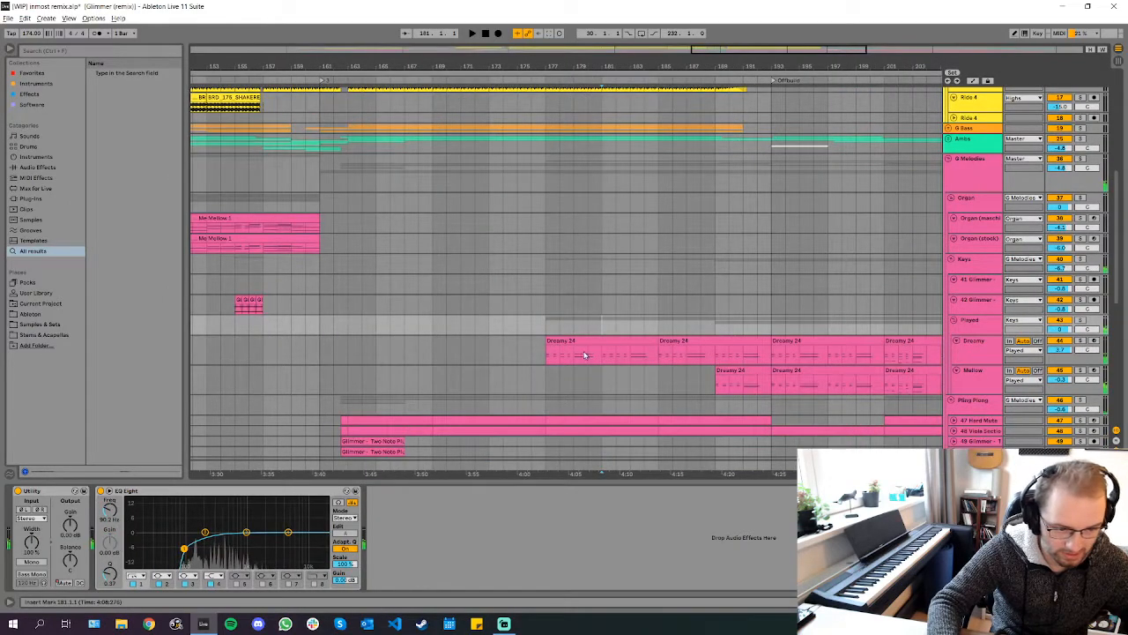
left_click(584, 355)
left_click(705, 355)
scroll(758, 340, "right", 3)
left_click(757, 340)
key("ctrl+z")
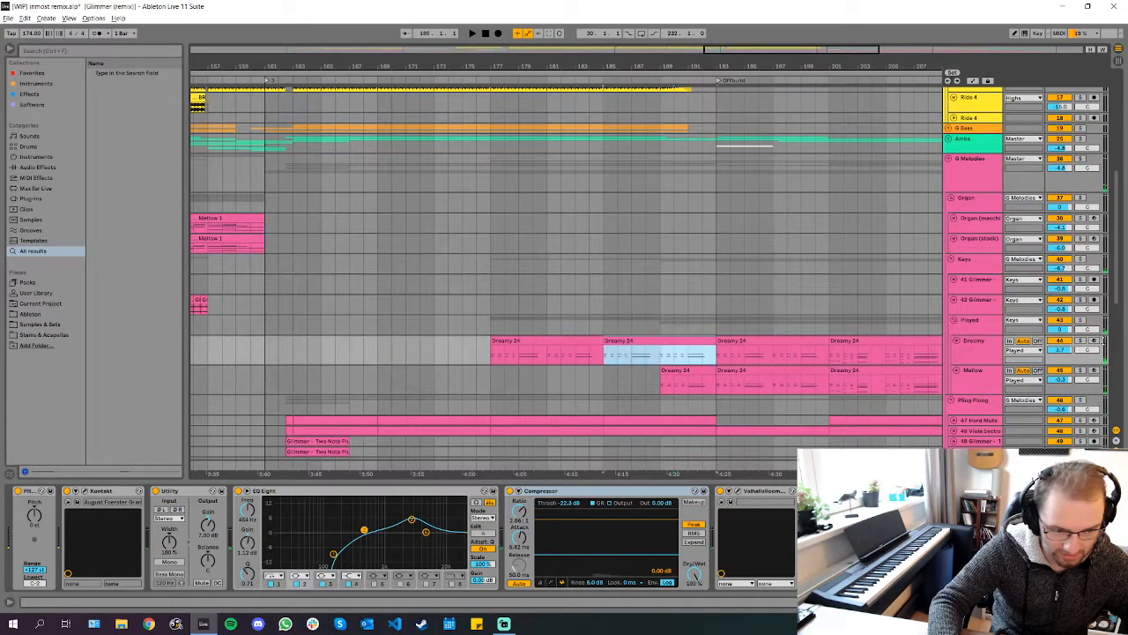
Solo the Dreamy track, play it from 185.1.1 and stop
left_click(1080, 342)
key("space")
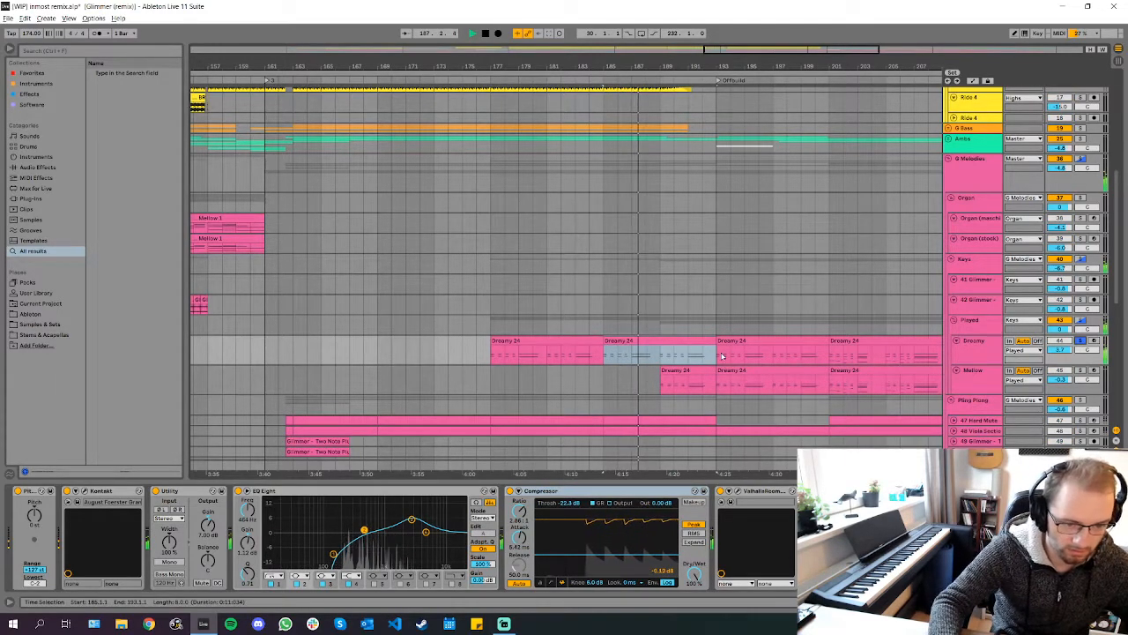
key("space")
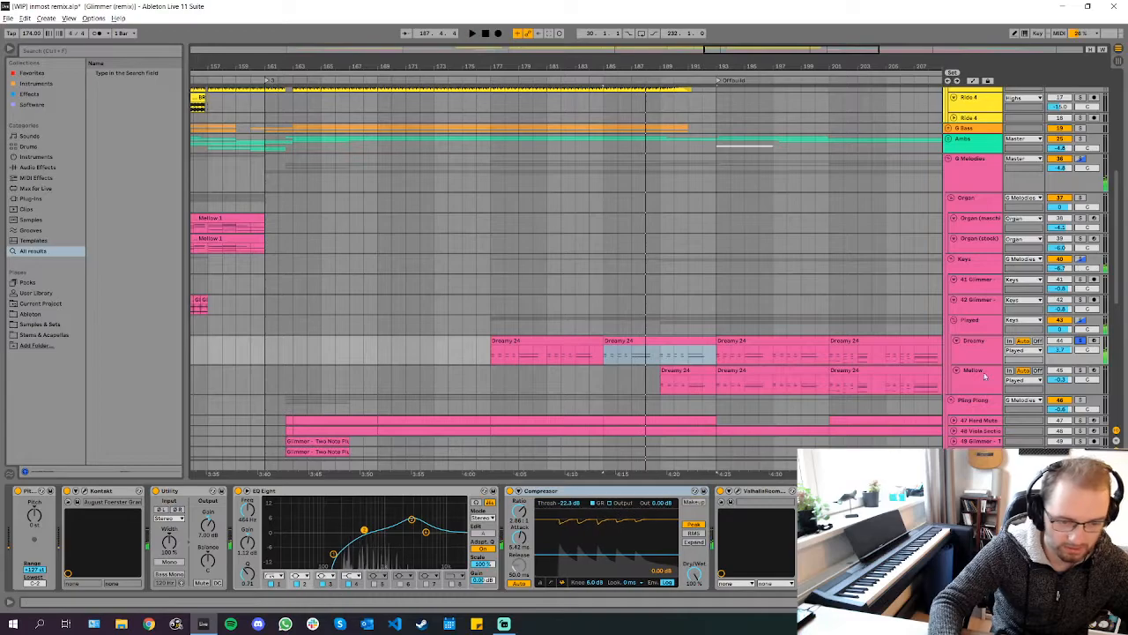
Solo the Mellow track along with Dreamy, play both from 185.1.1 and examine the other melody tracks during playback
left_click(1081, 371)
key("space")
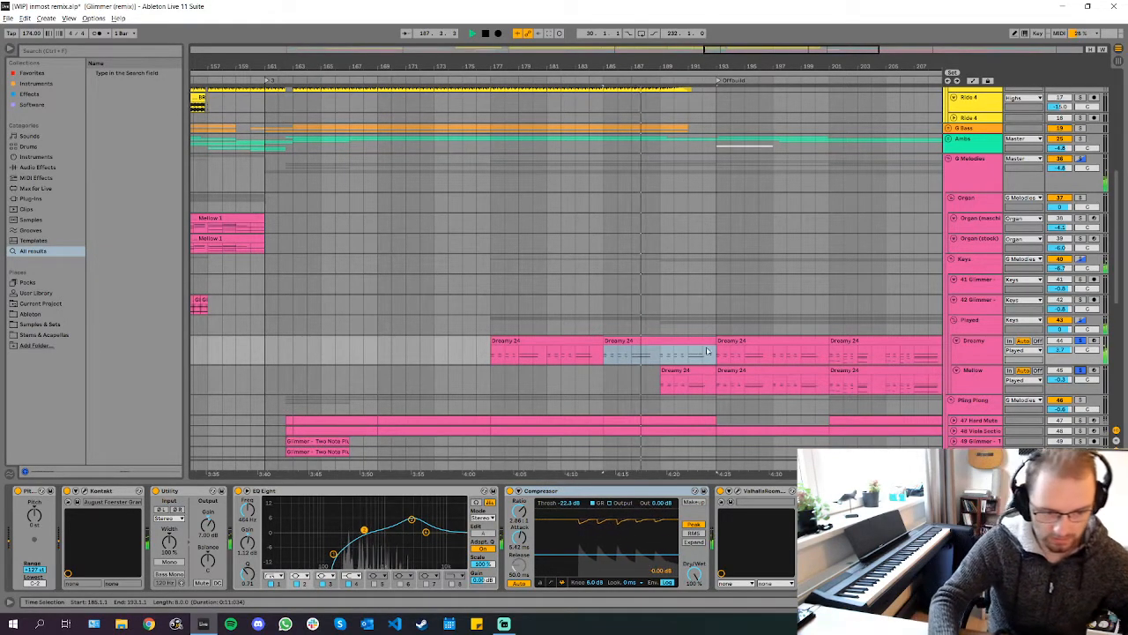
scroll(705, 351, "down", 10)
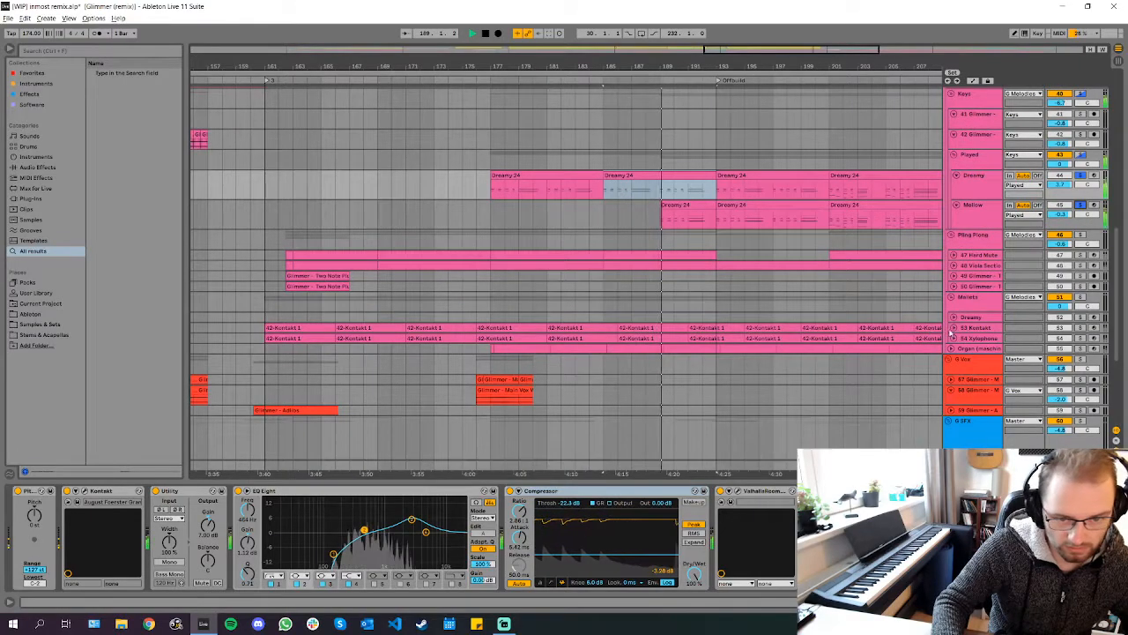
scroll(948, 334, "up", 3)
scroll(1080, 219, "up", 7)
scroll(1080, 220, "up", 2)
scroll(928, 343, "down", 8)
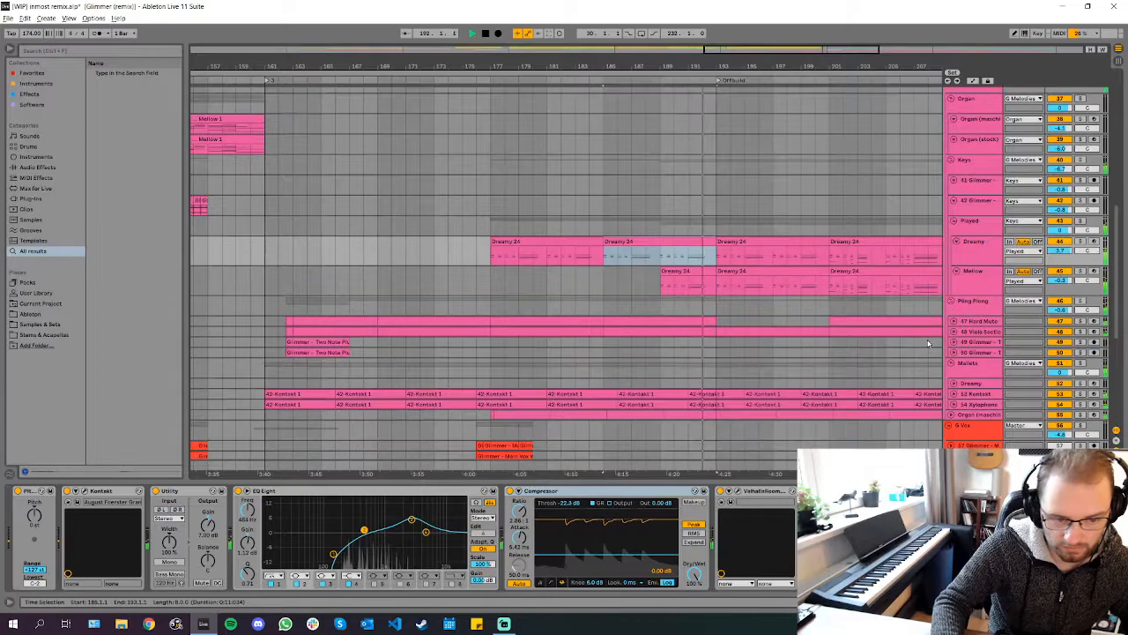
scroll(928, 342, "down", 4)
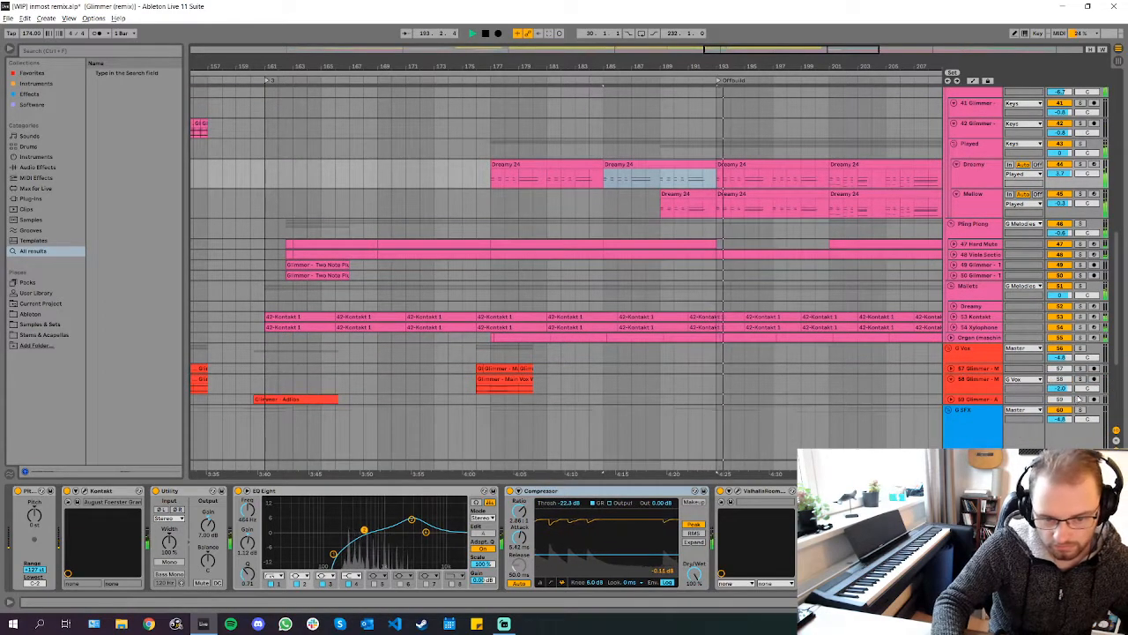
Place the insert marker at 201.1.1 in the Pling Plong group and audition the melodies there with G Melodies soloed
left_click(827, 228)
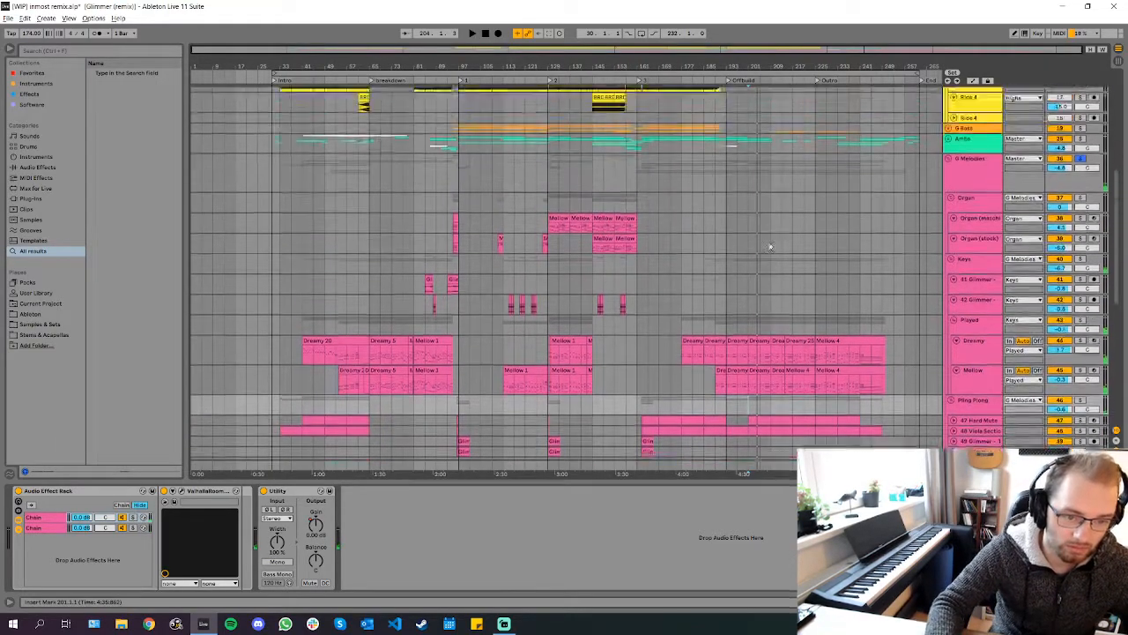
scroll(770, 247, "up", 5)
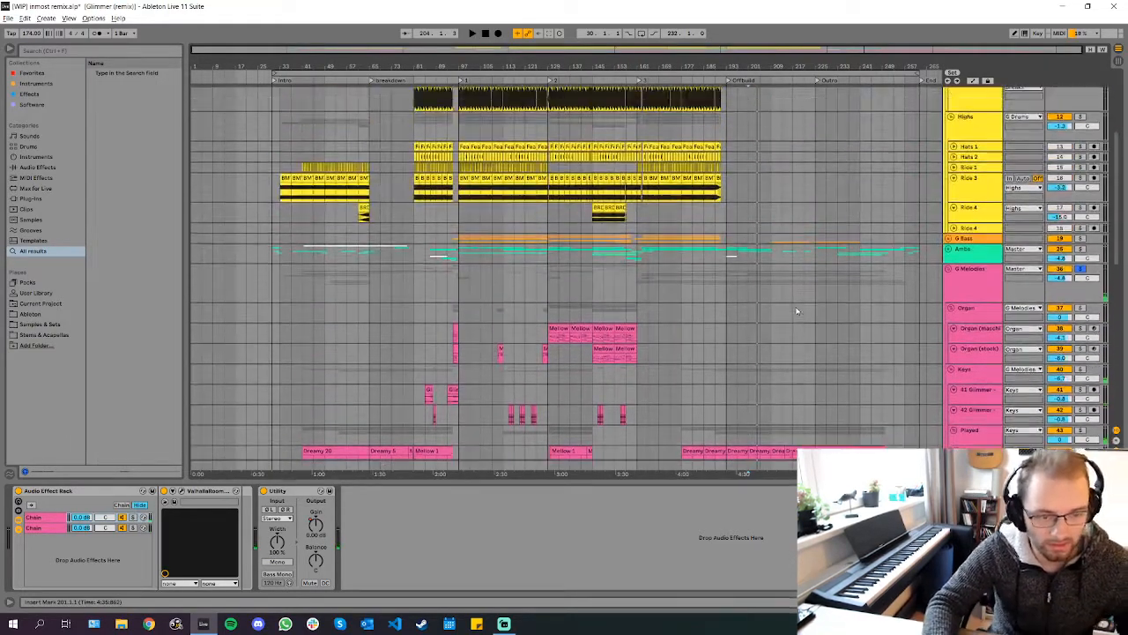
scroll(756, 353, "down", 15)
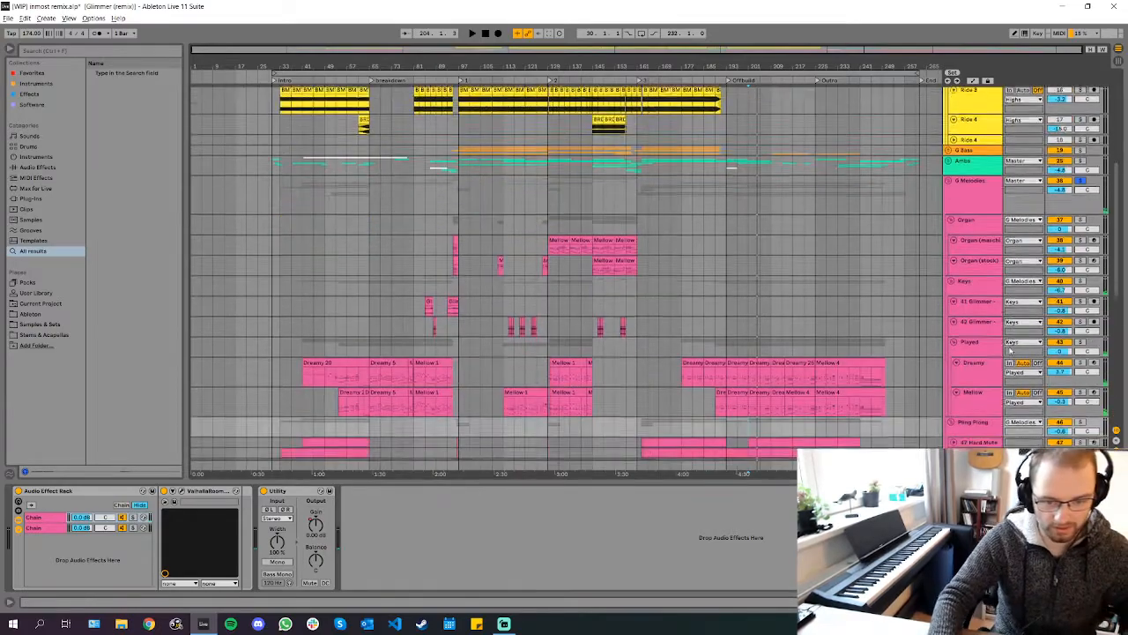
Place the insert marker at 209.1.1 in the G Vox group, play its vocals soloed and stop
left_click(980, 263)
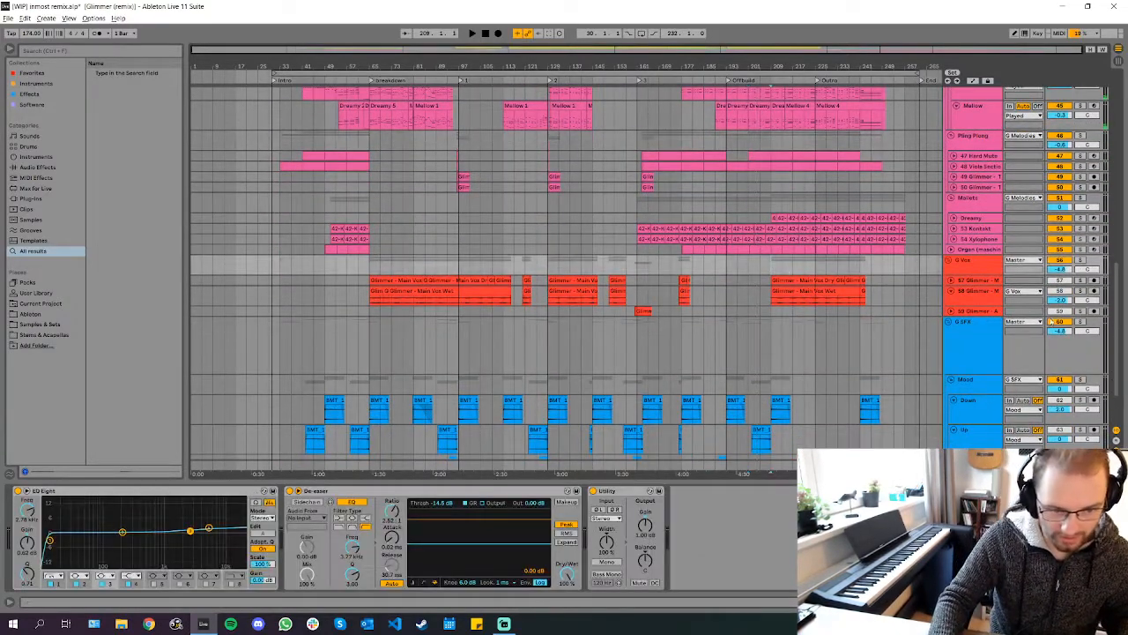
left_click(1082, 261)
scroll(798, 291, "up", 5)
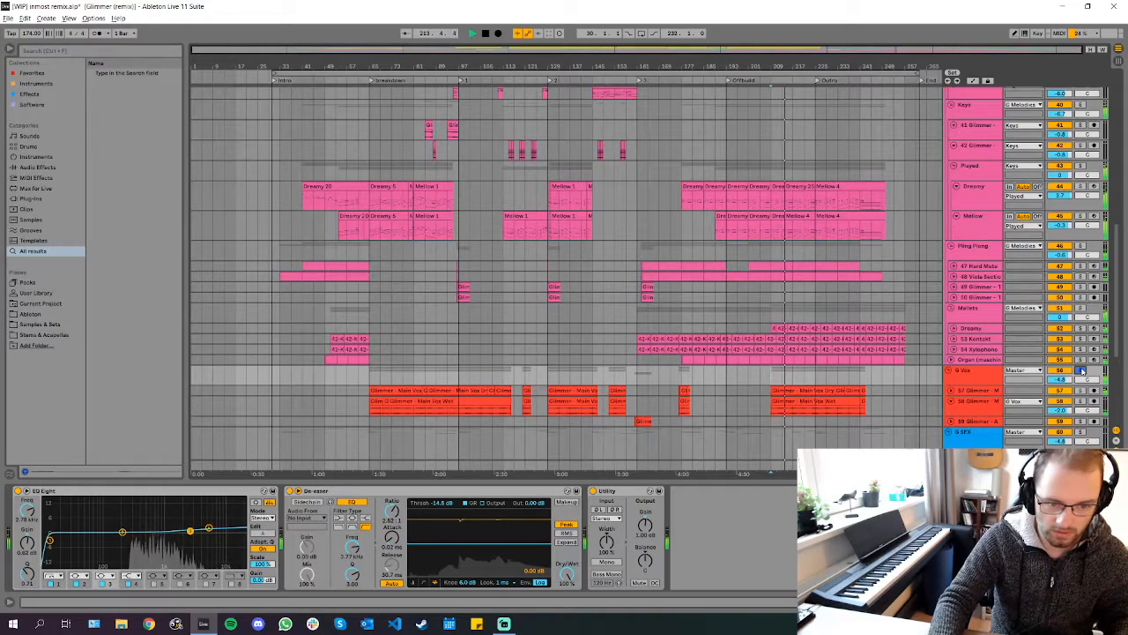
key("space")
Place the insert marker at 225.1.1 in the Pling Plong group and examine the melody tracks around the outro
left_click(821, 300)
scroll(820, 303, "up", 5)
left_click(810, 312)
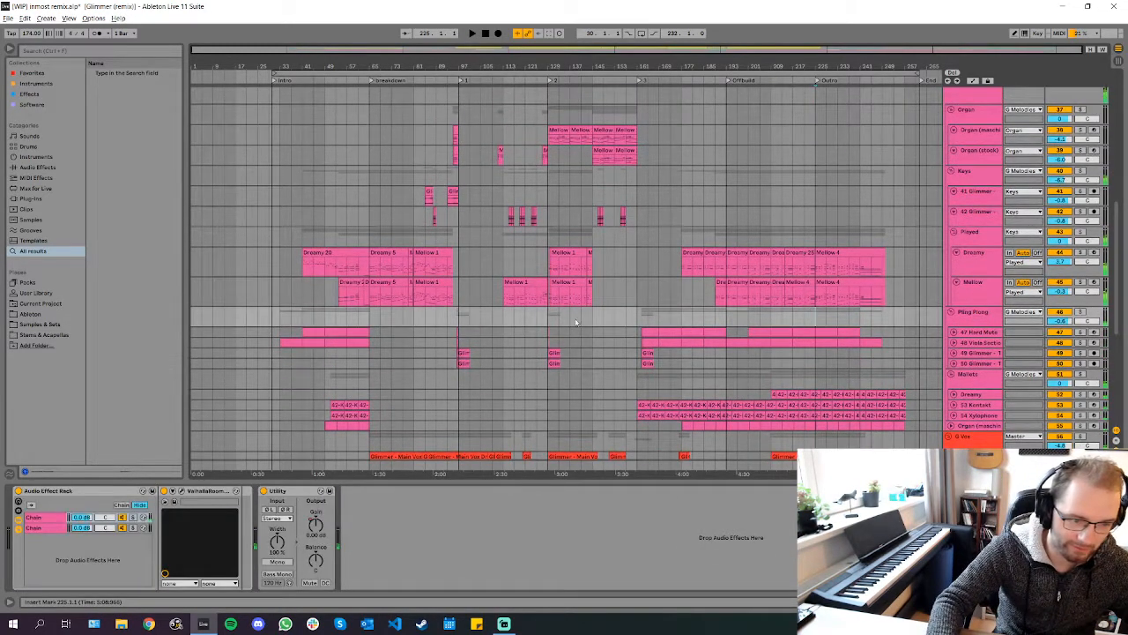
scroll(625, 323, "up", 5)
scroll(455, 317, "down", 3)
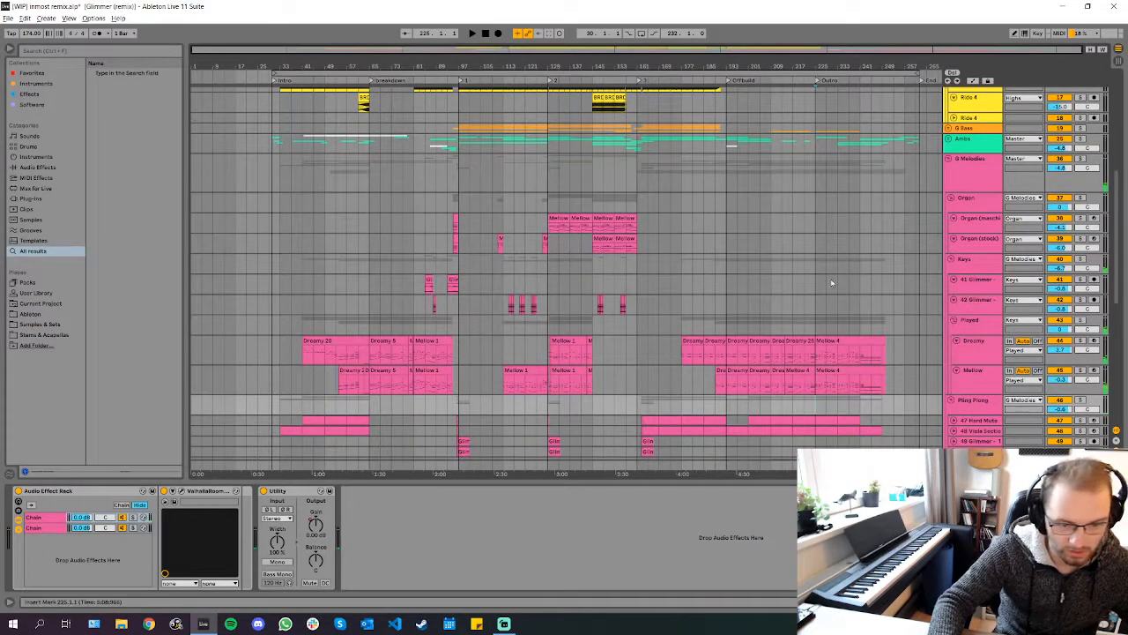
Place the insert marker at 225.1.1 in the Ride 3 track and start playing the full mix of the outro
scroll(827, 284, "up", 5)
left_click(816, 180)
scroll(815, 180, "up", 2)
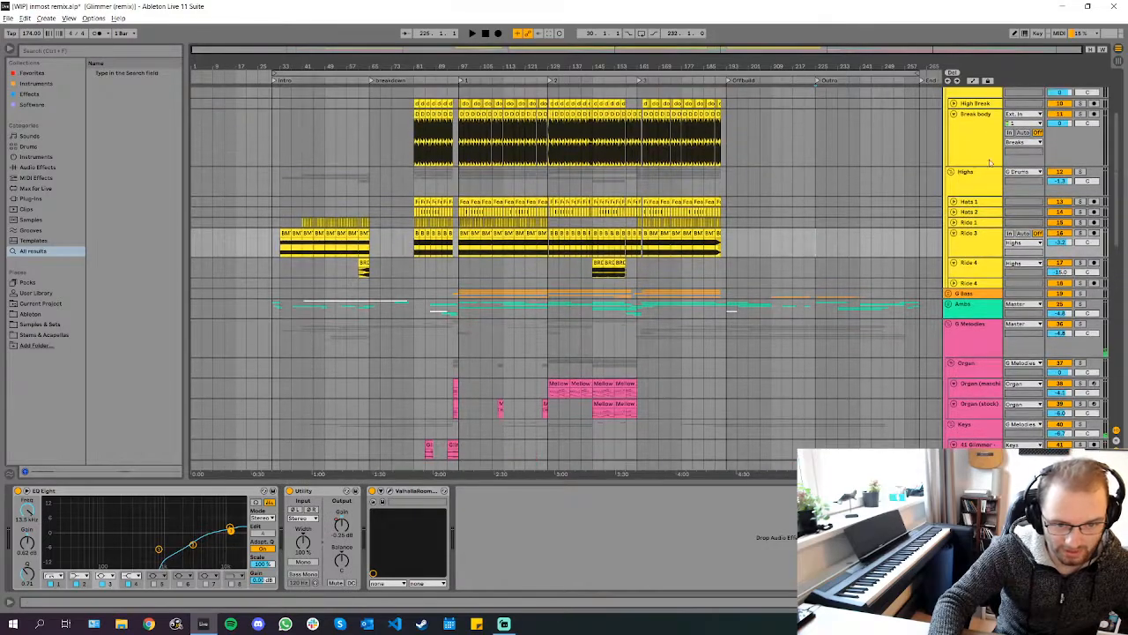
scroll(976, 172, "up", 3)
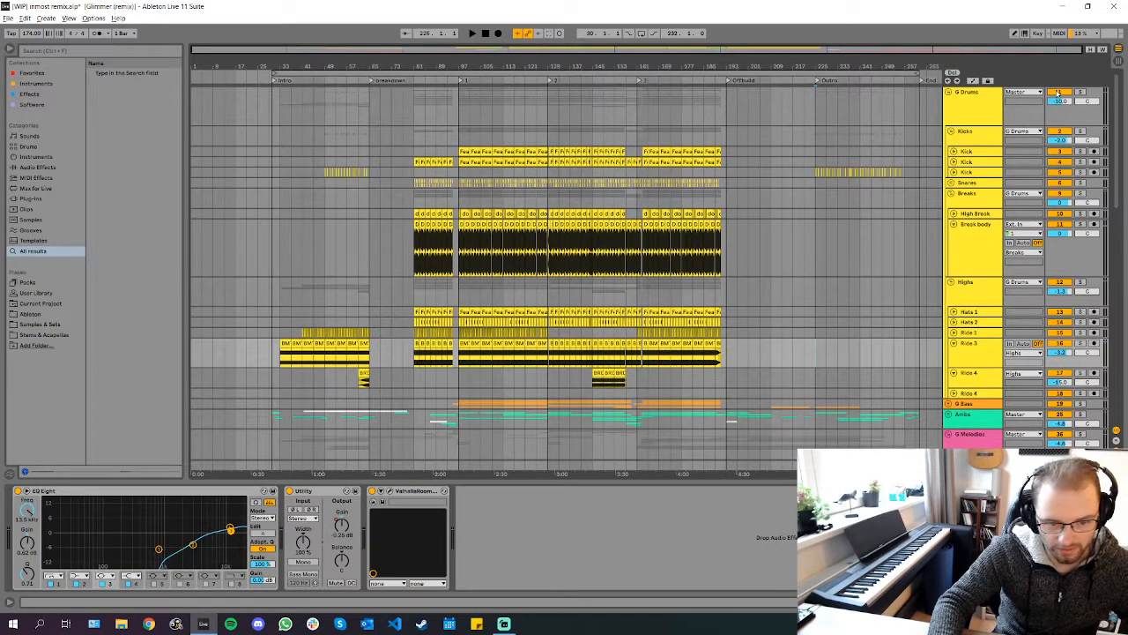
scroll(818, 295, "down", 2)
key("space")
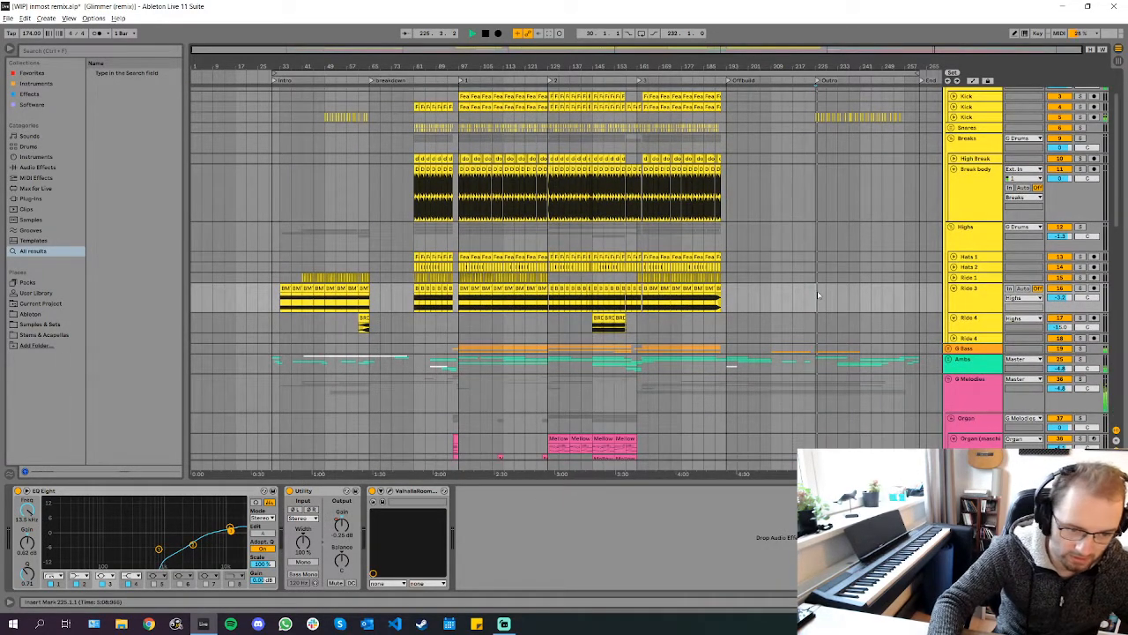
Examine the melody, mallet and vocal clips of the outro while the full mix plays, and stop playback
scroll(818, 296, "down", 10)
scroll(815, 301, "down", 4)
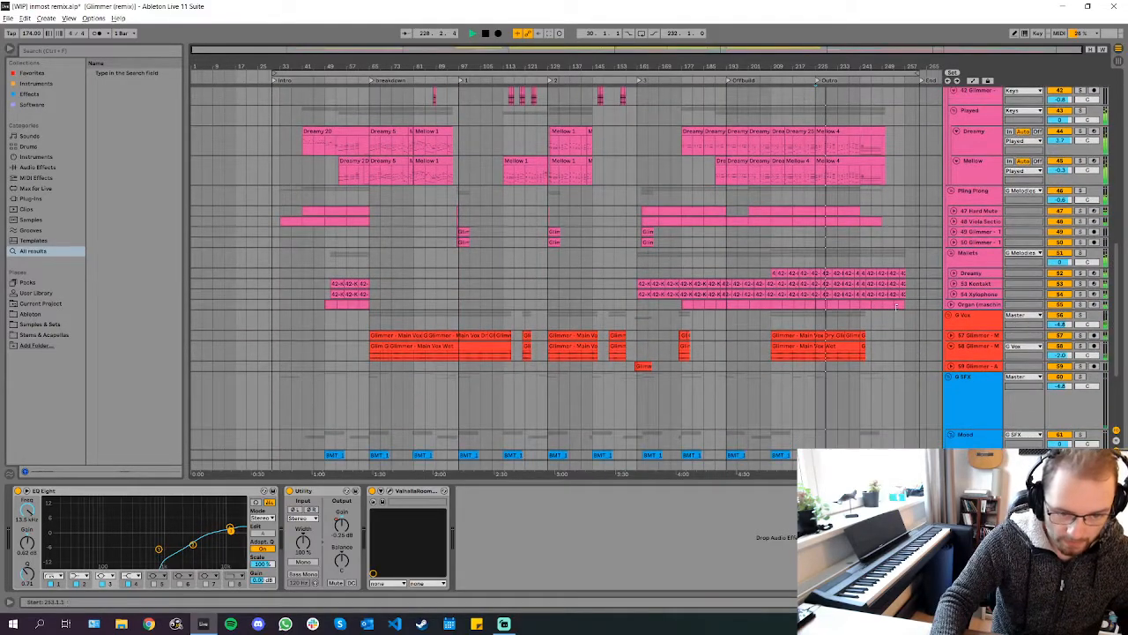
scroll(897, 306, "up", 6)
scroll(832, 284, "right", 2)
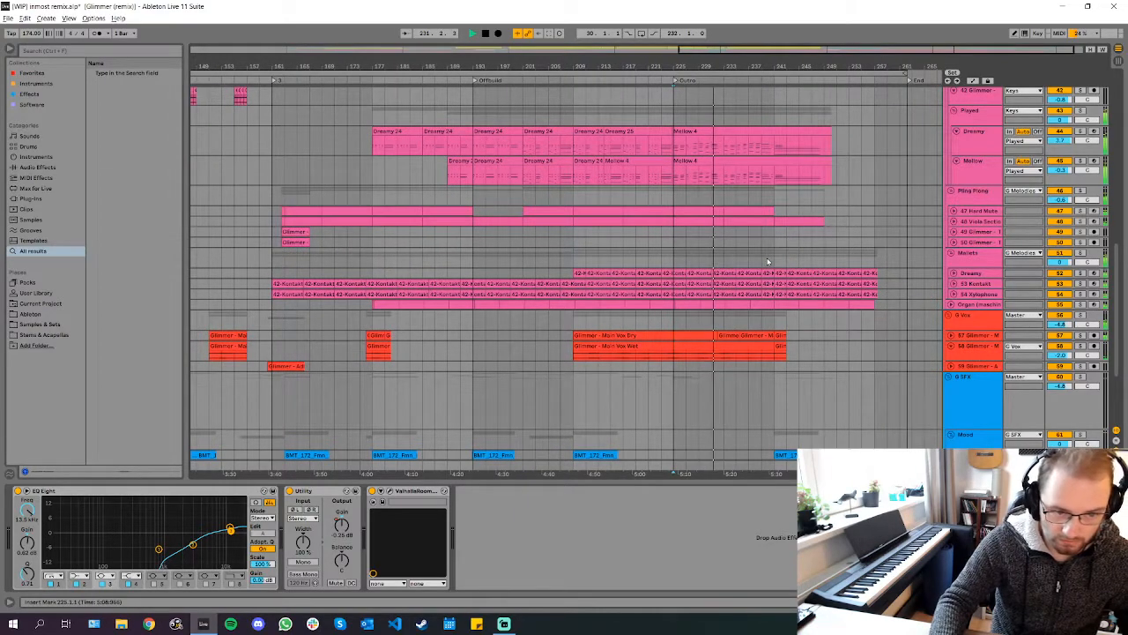
scroll(768, 262, "up", 3)
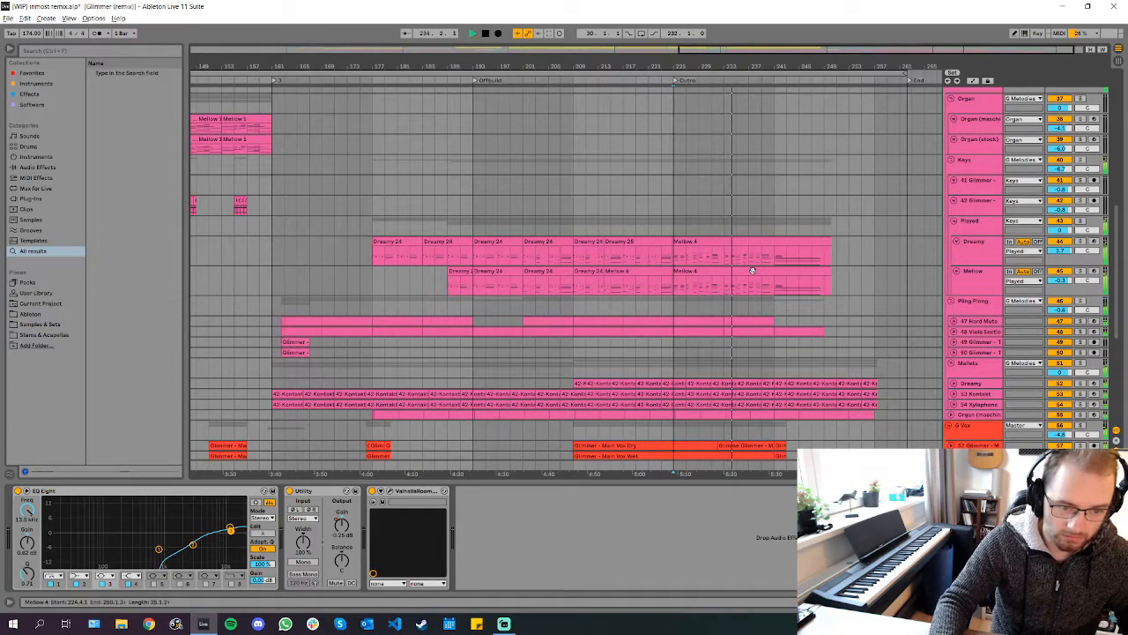
key("space")
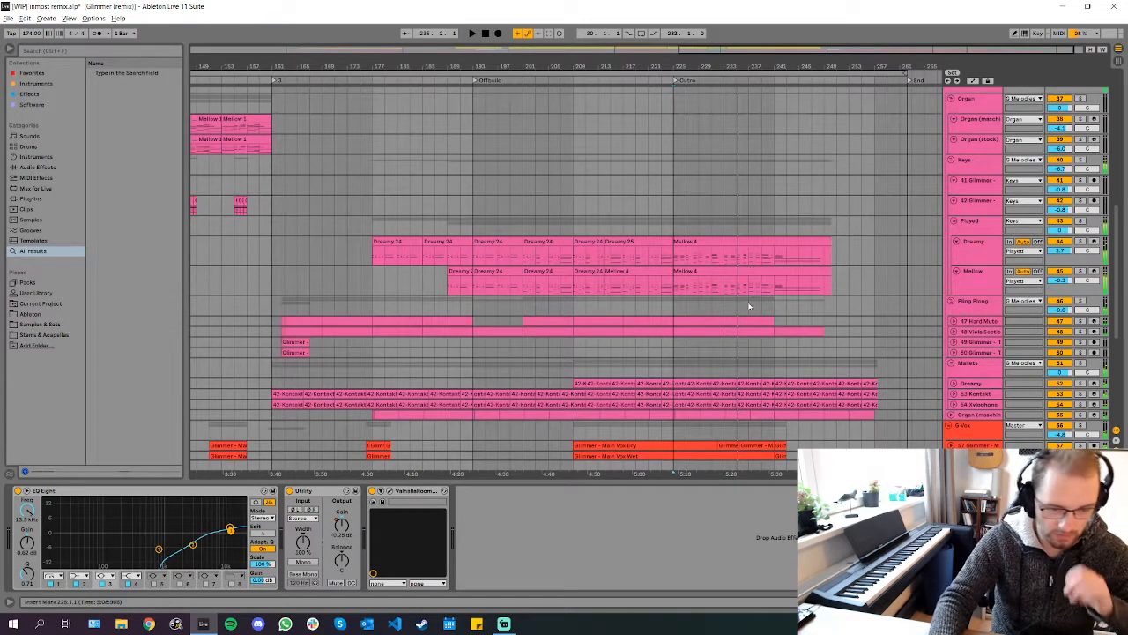
Examine the arrangement of the outro and place the insert marker at 240.1.1 in the 41 Glimmer track
scroll(749, 299, "up", 5)
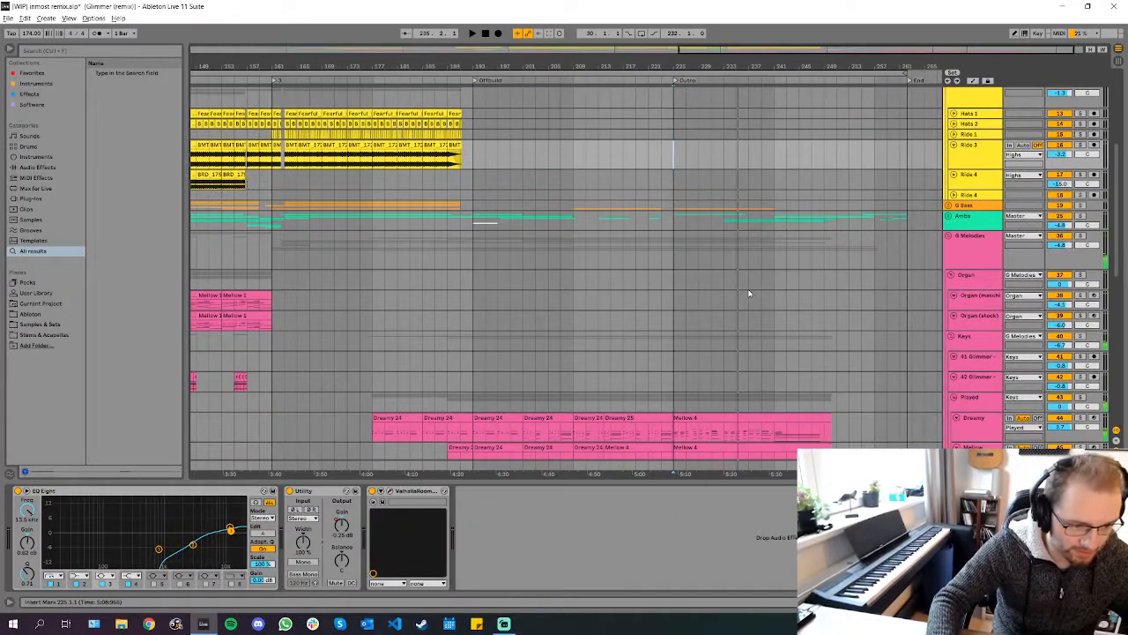
key("w")
scroll(697, 323, "down", 3)
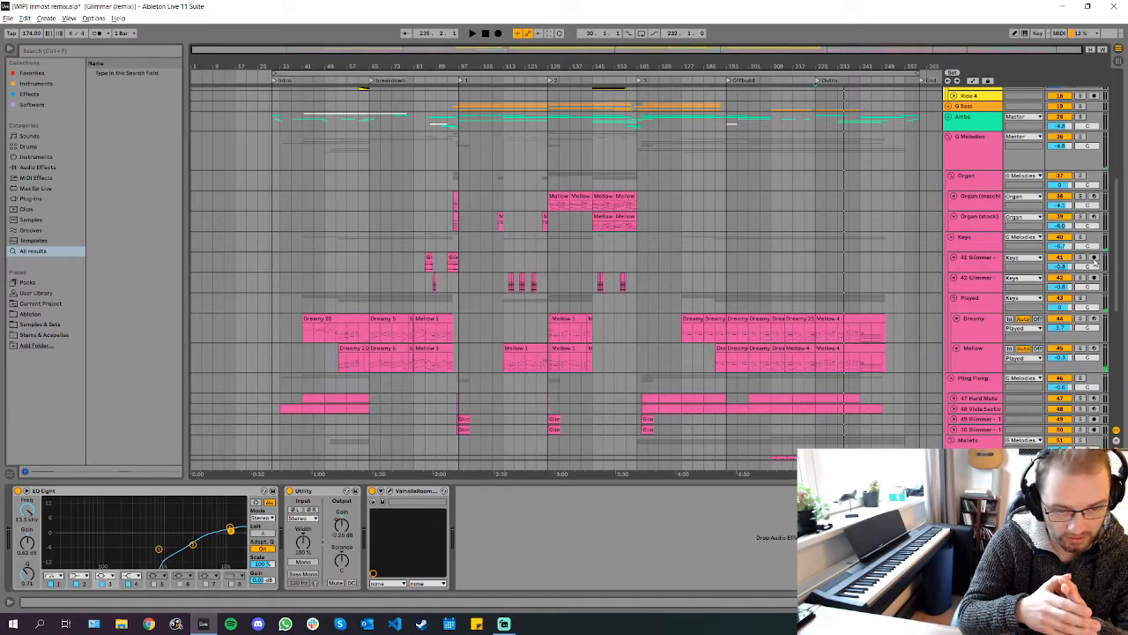
scroll(873, 256, "up", 6)
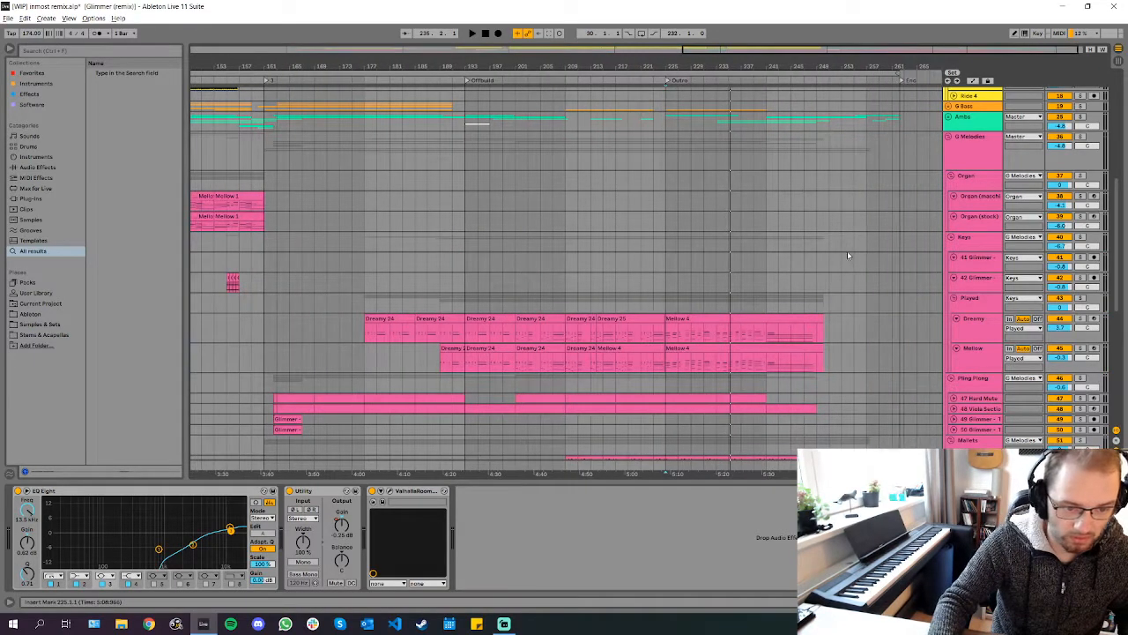
left_click(645, 260)
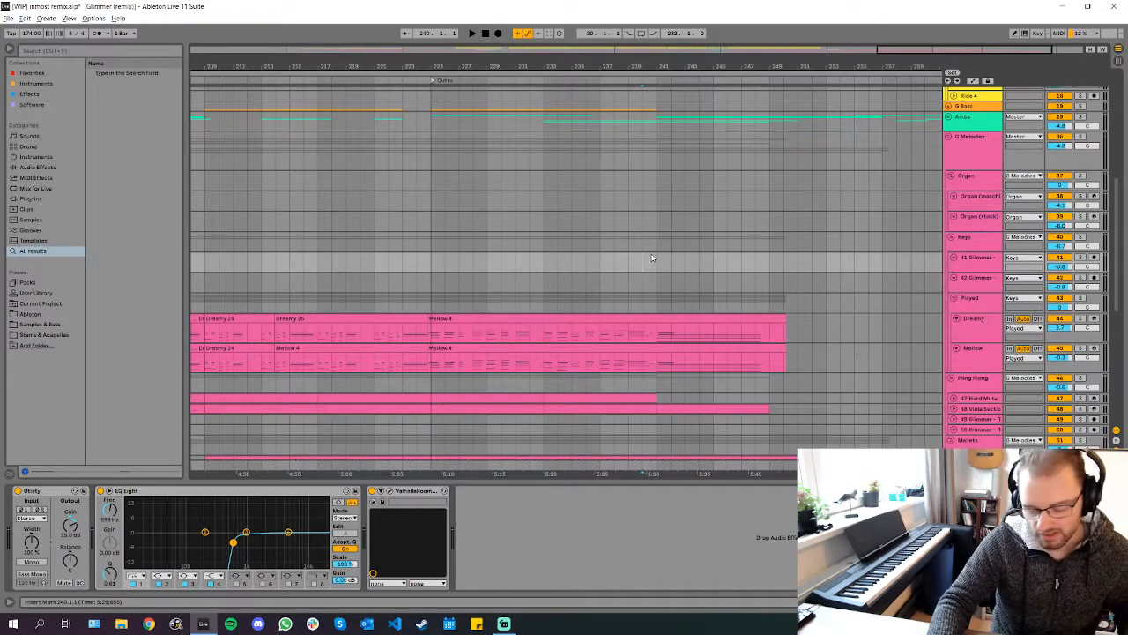
Place the insert marker at 237.1.1 in the Keys group and play the full mix of the outro from there
left_click(617, 242)
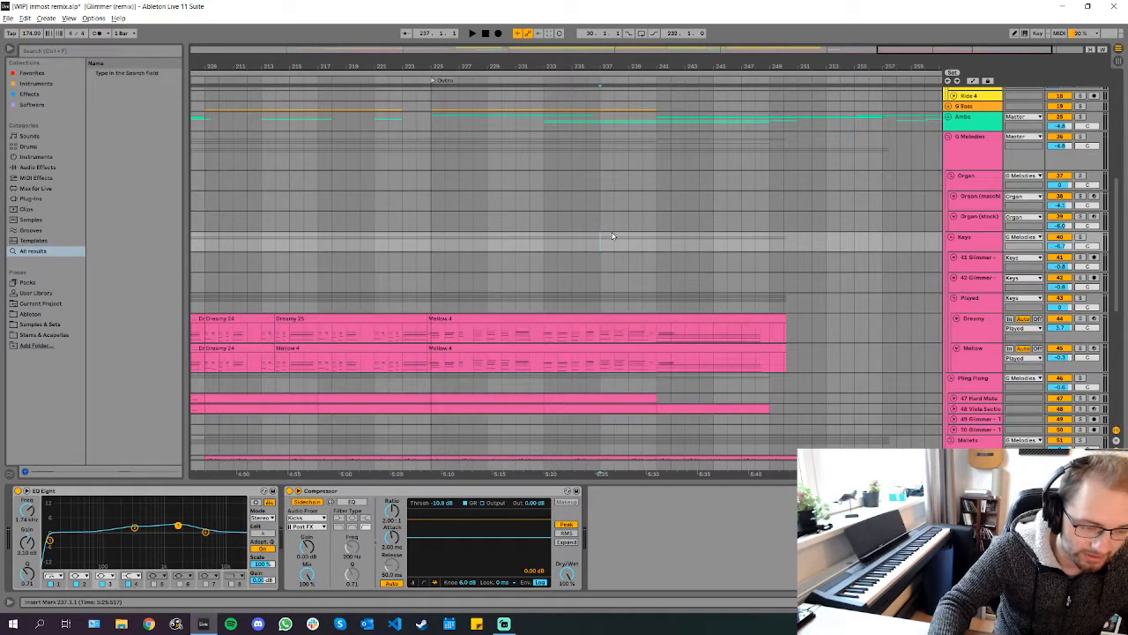
scroll(612, 237, "down", 4)
scroll(613, 236, "up", 2)
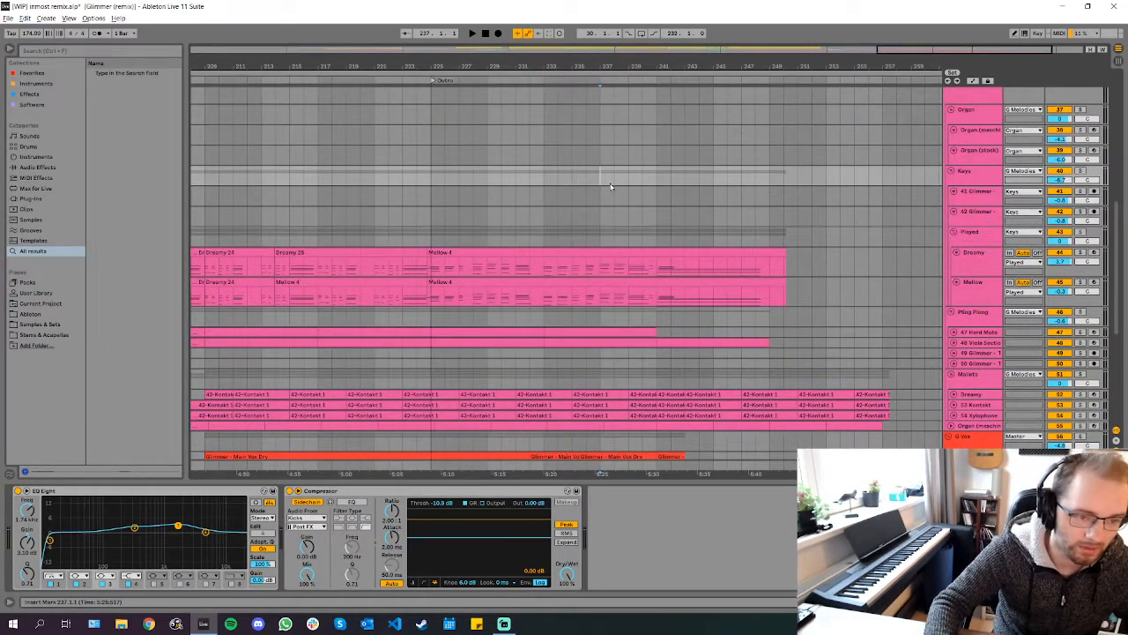
key("space")
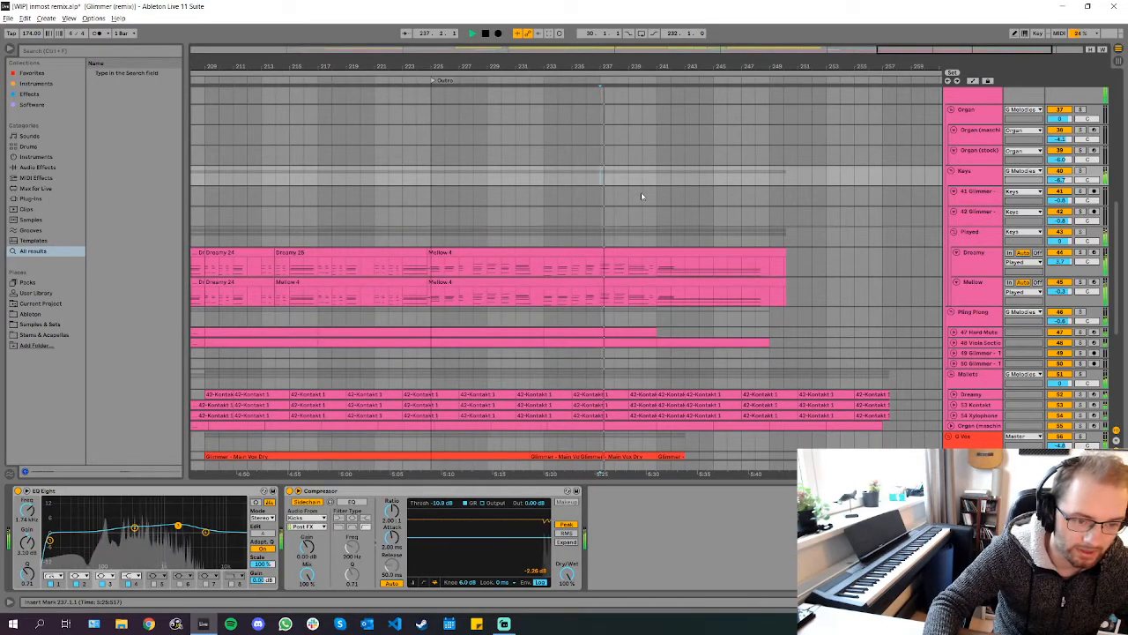
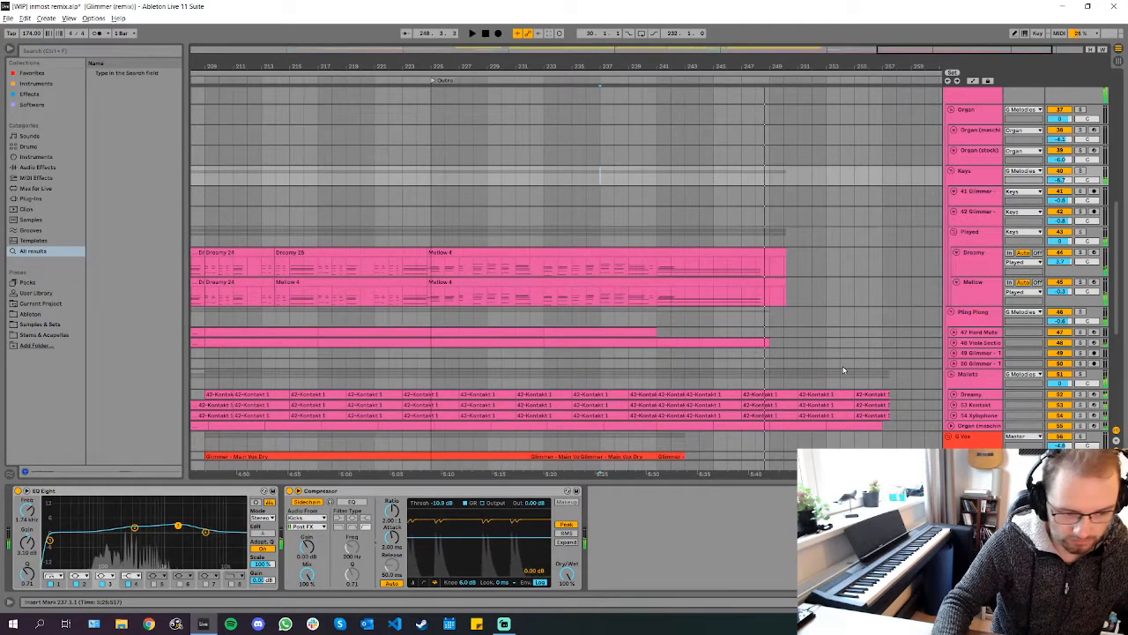
Place the insert marker at 241.1.1 in the played Dreamy track and select the Mallets group
left_click(663, 276)
left_click(658, 276)
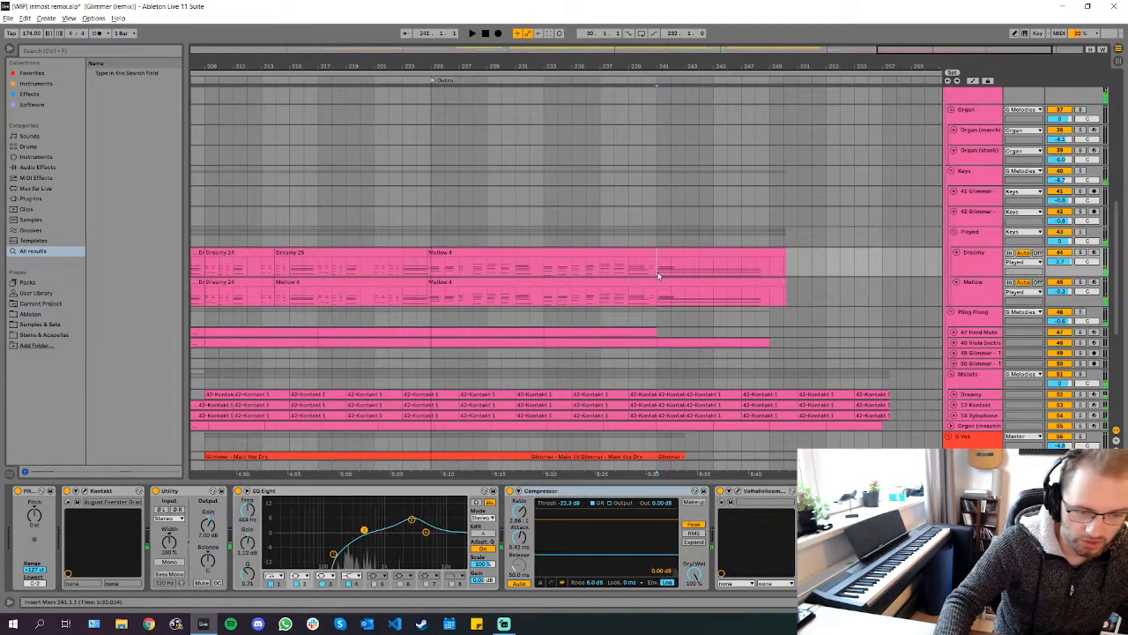
scroll(979, 324, "down", 2)
left_click(978, 324)
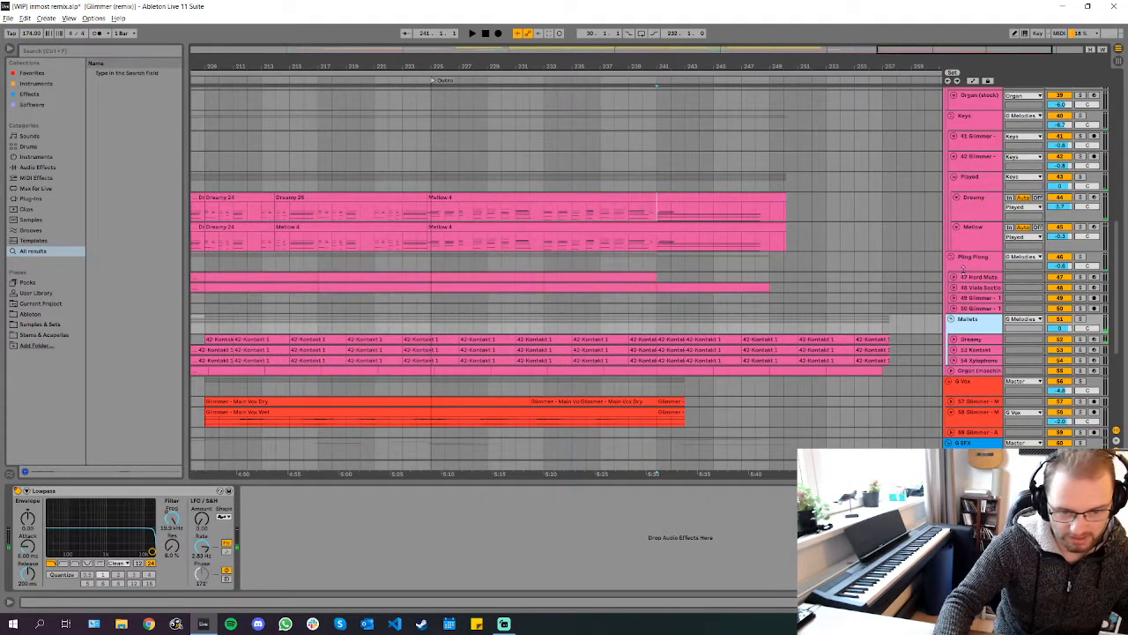
Examine the melody and drum tracks of the outro and how the section follows the third drop and offbuild
scroll(910, 326, "up", 6)
scroll(910, 326, "down", 3)
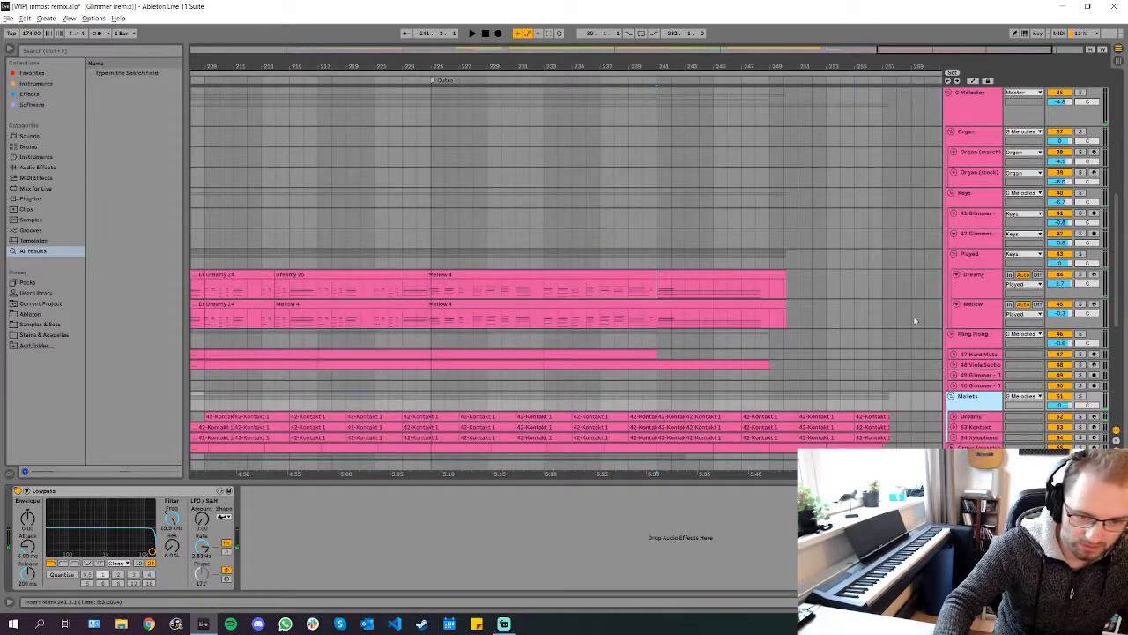
scroll(696, 340, "up", 10)
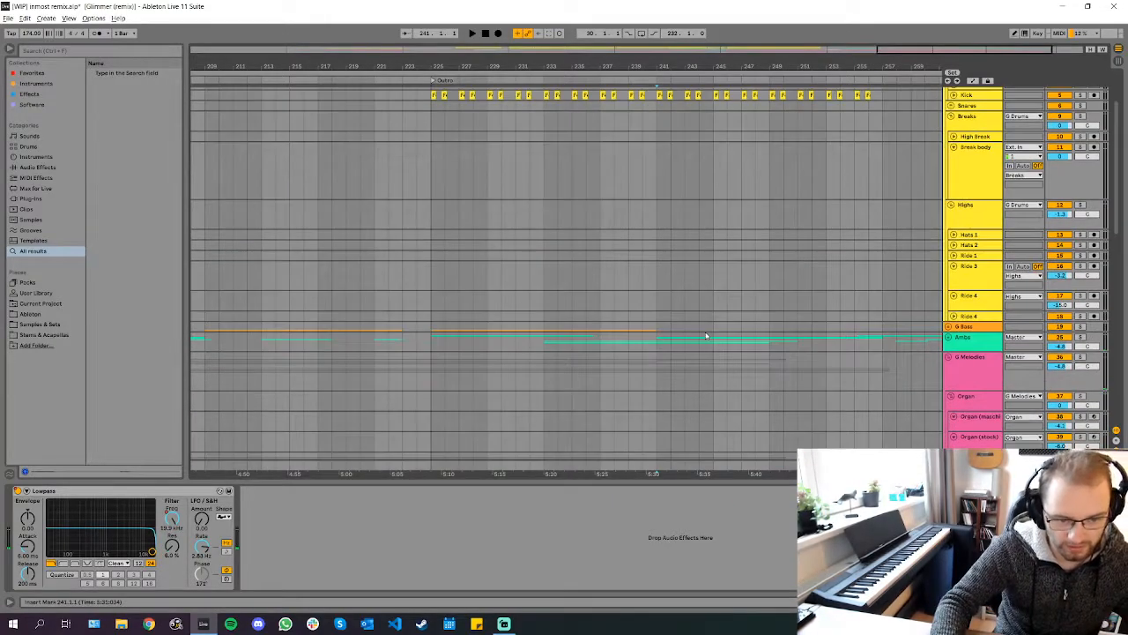
scroll(683, 335, "up", 3)
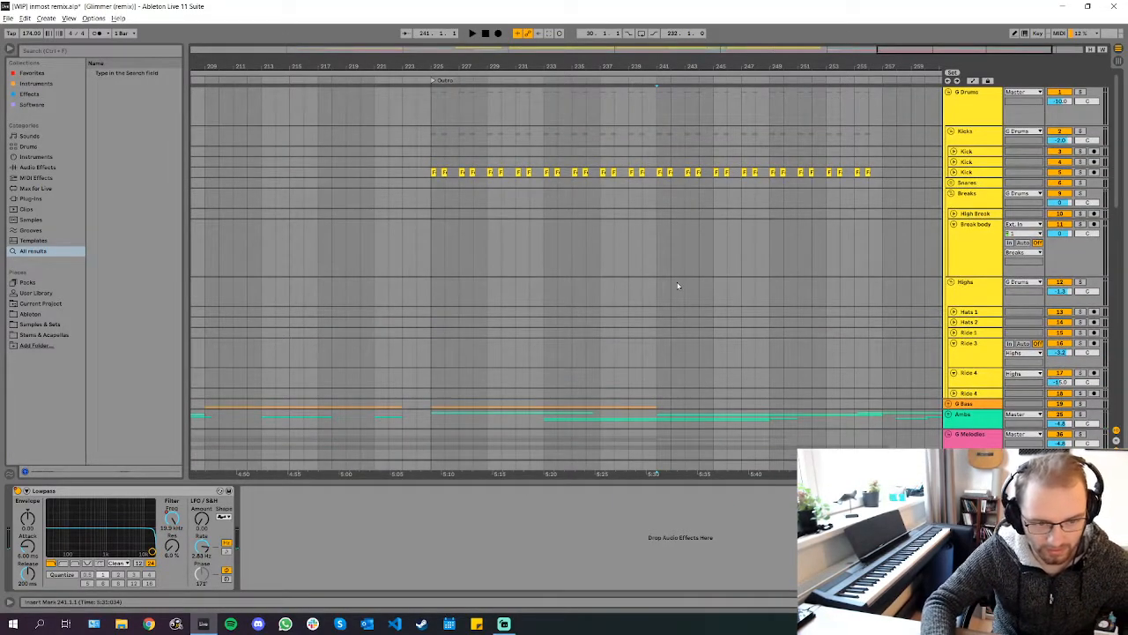
scroll(688, 291, "down", 5)
scroll(892, 341, "up", 2)
scroll(891, 342, "right", 1)
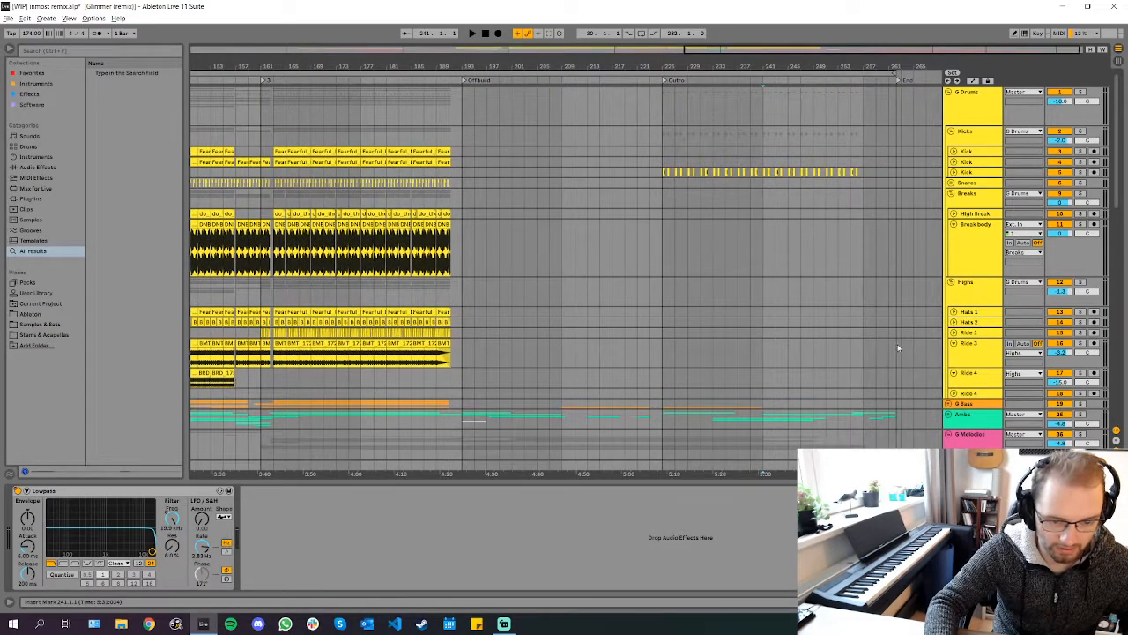
scroll(900, 348, "up", 2)
Place the insert marker at 256.1.1 in the upper Ride 4 track and unfold the Ambs group to inspect its outro clips
left_click(827, 388)
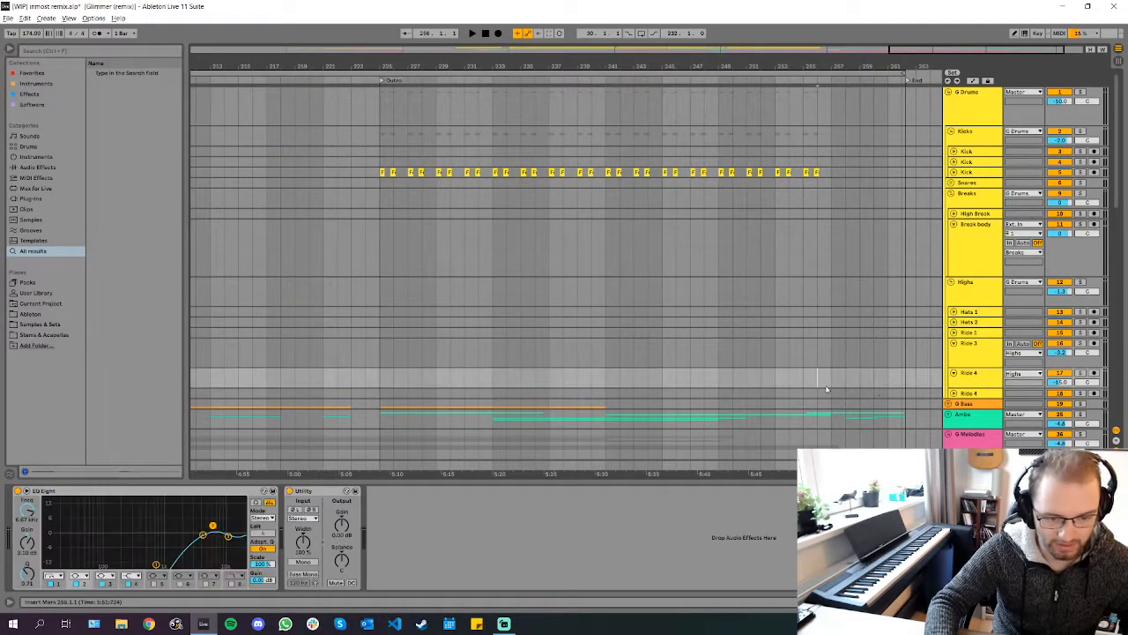
left_click(961, 414)
left_click(949, 414)
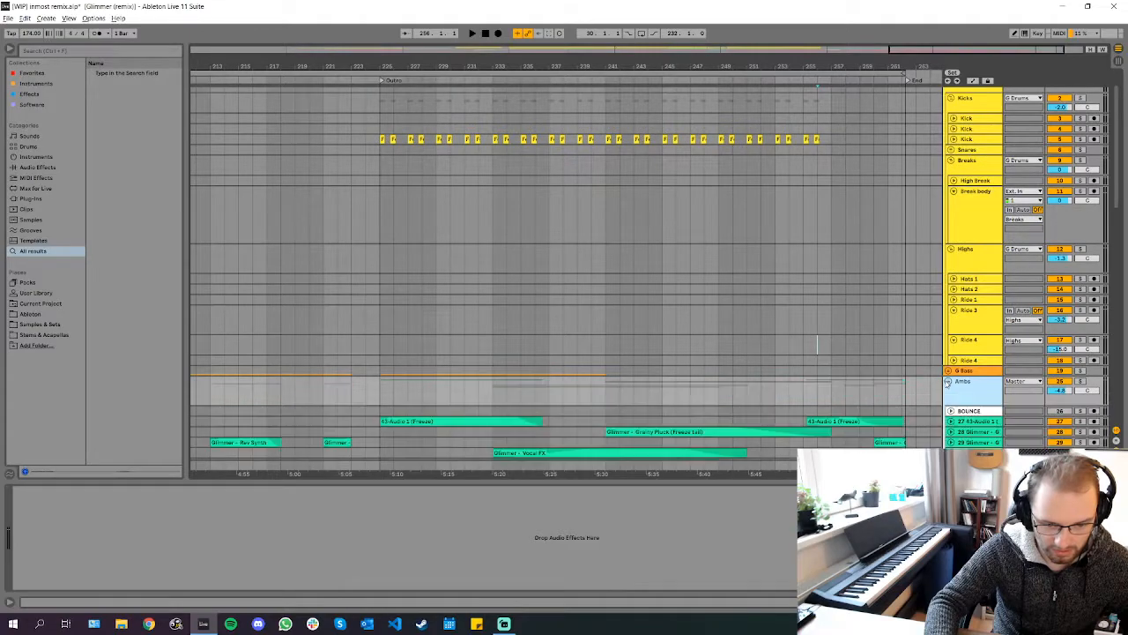
scroll(830, 376, "down", 2)
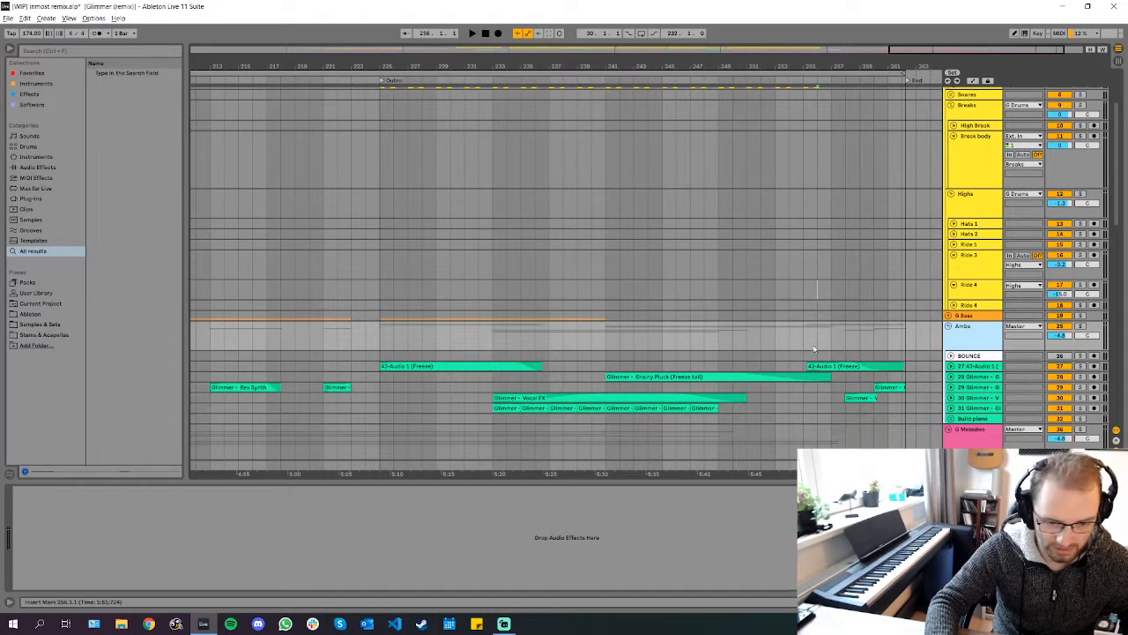
Show the whole arrangement and fold the Highs, Breaks and Kicks groups together with the G Drums group
key("minus")
scroll(683, 335, "down", 5)
scroll(683, 336, "up", 7)
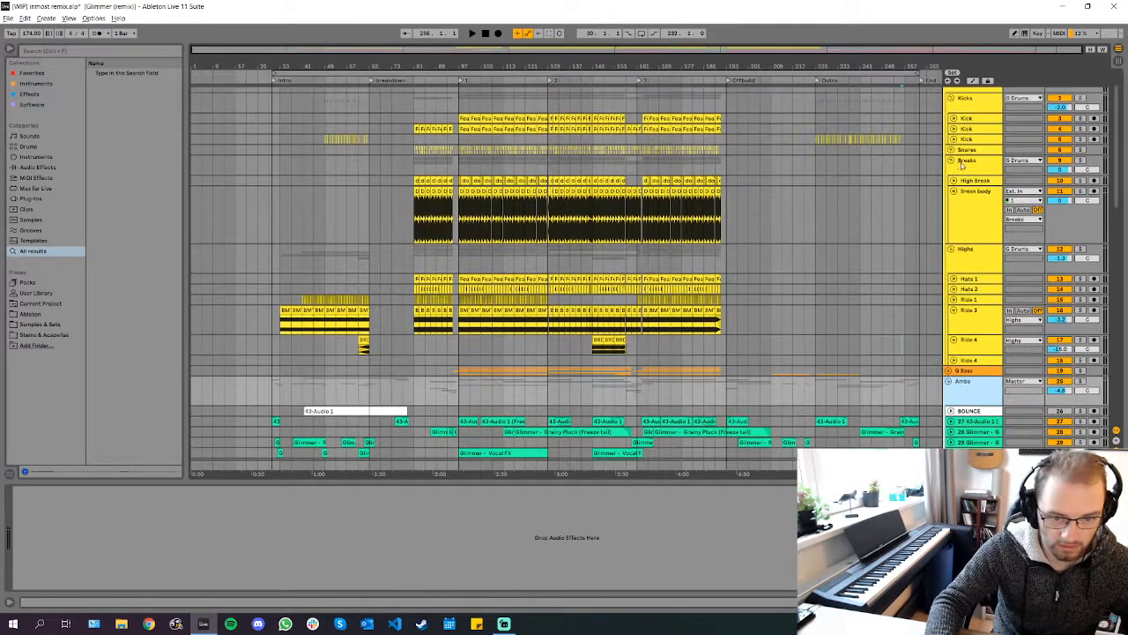
left_click(952, 249)
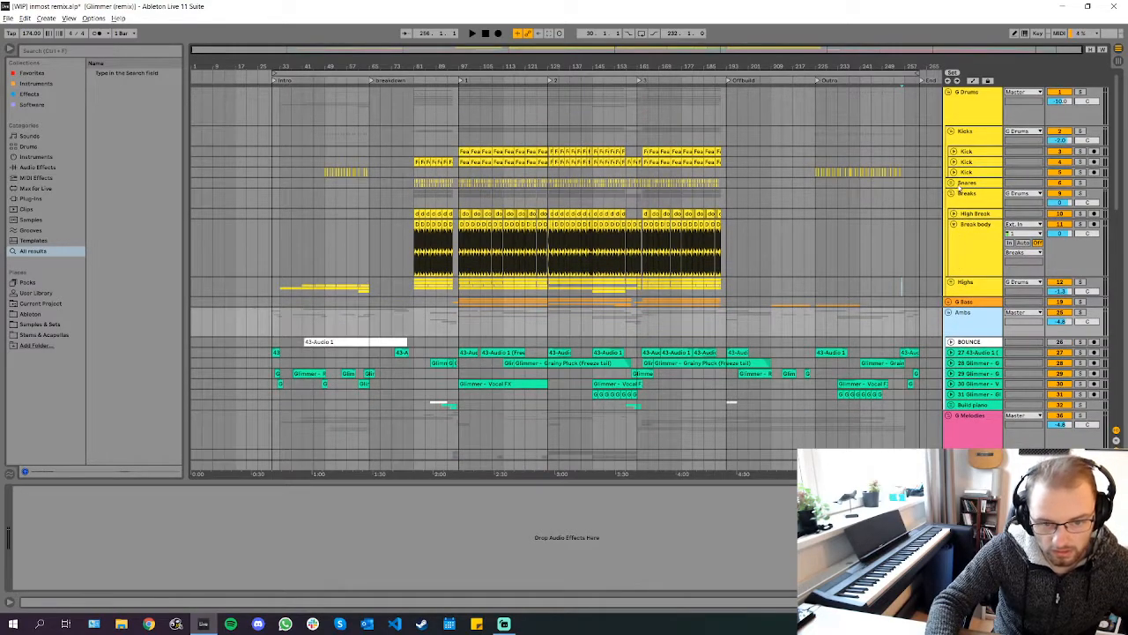
left_click(951, 193)
left_click(951, 132)
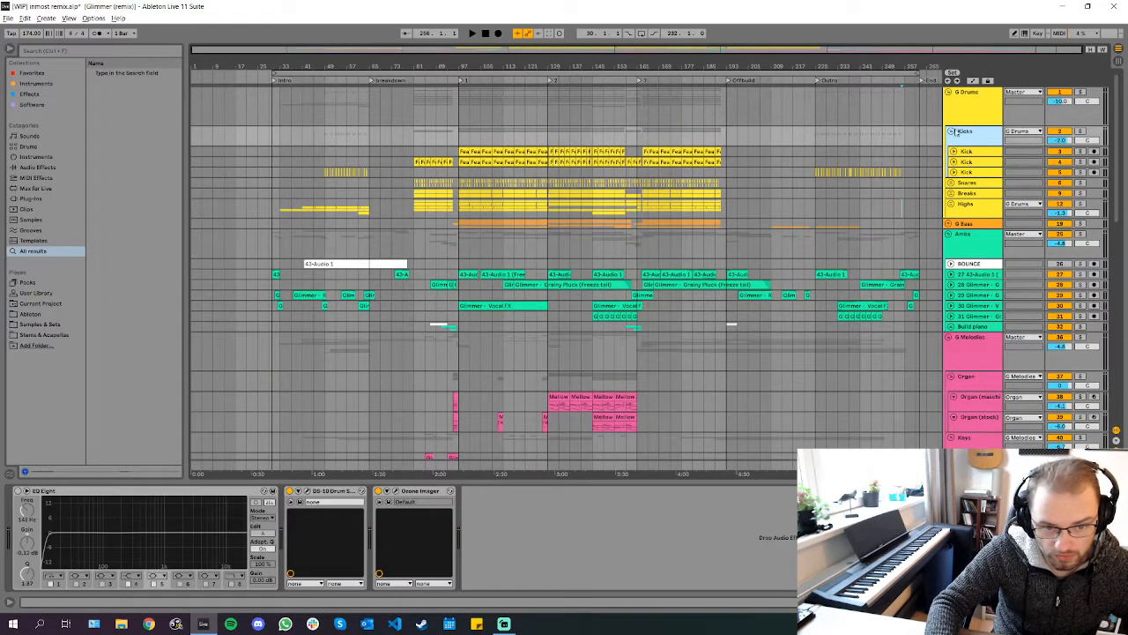
left_click(951, 132)
left_click(950, 93)
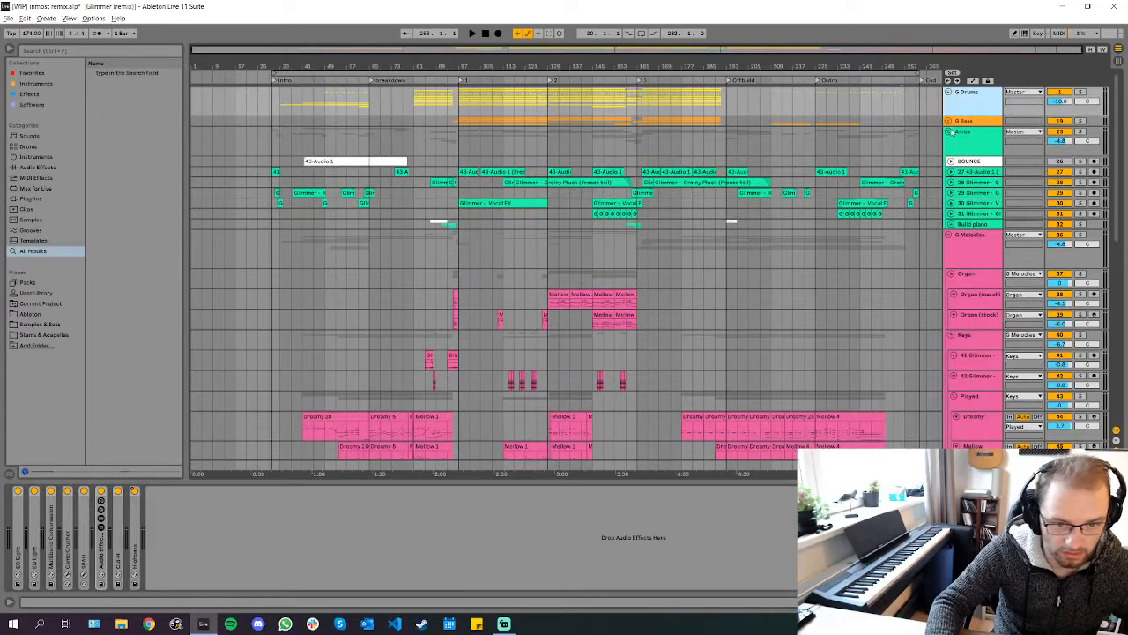
Fold the Ambs, G Melodies, G Vox and G SFX groups
left_click(952, 132)
left_click(949, 133)
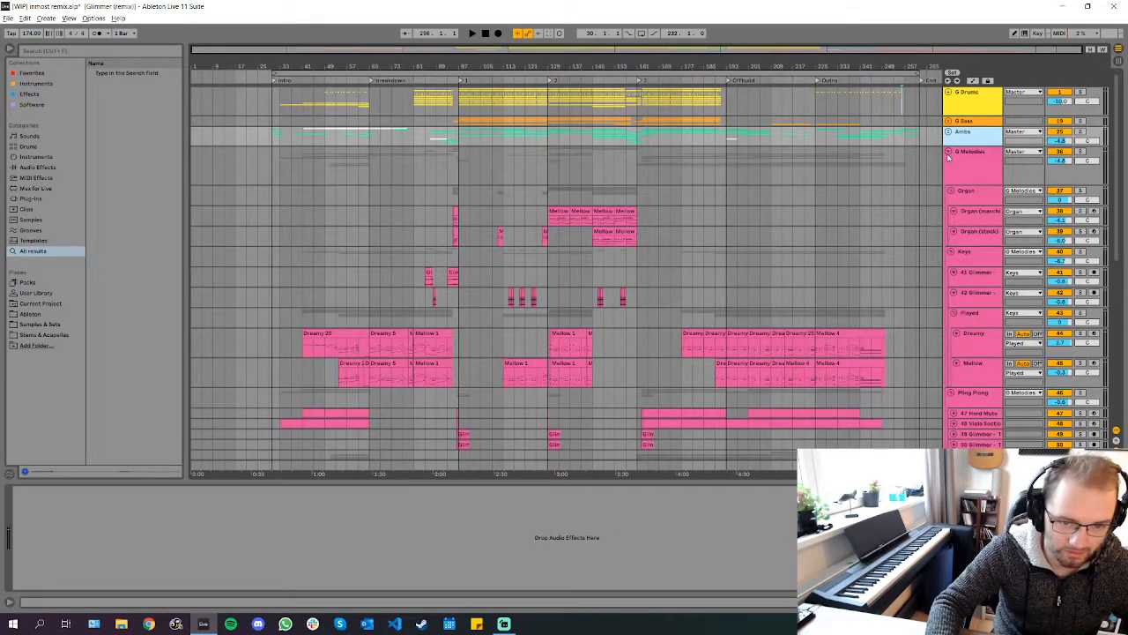
left_click(948, 151)
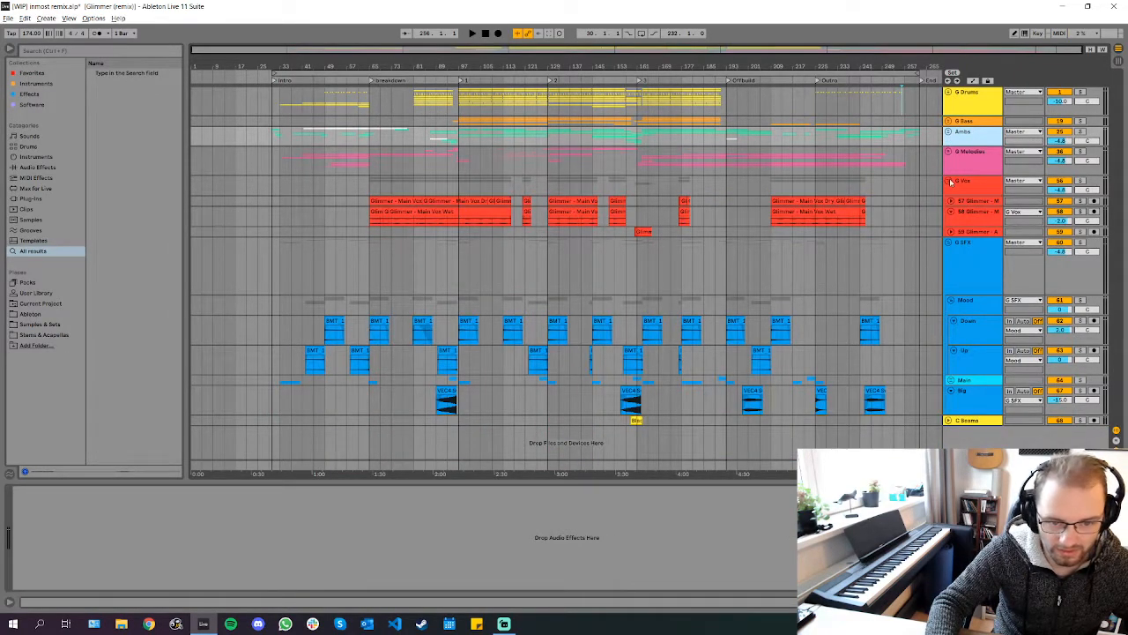
left_click(950, 180)
left_click(948, 191)
Unfold the G Bass, Ambs and G Melodies groups, then fold all three again
left_click(491, 161)
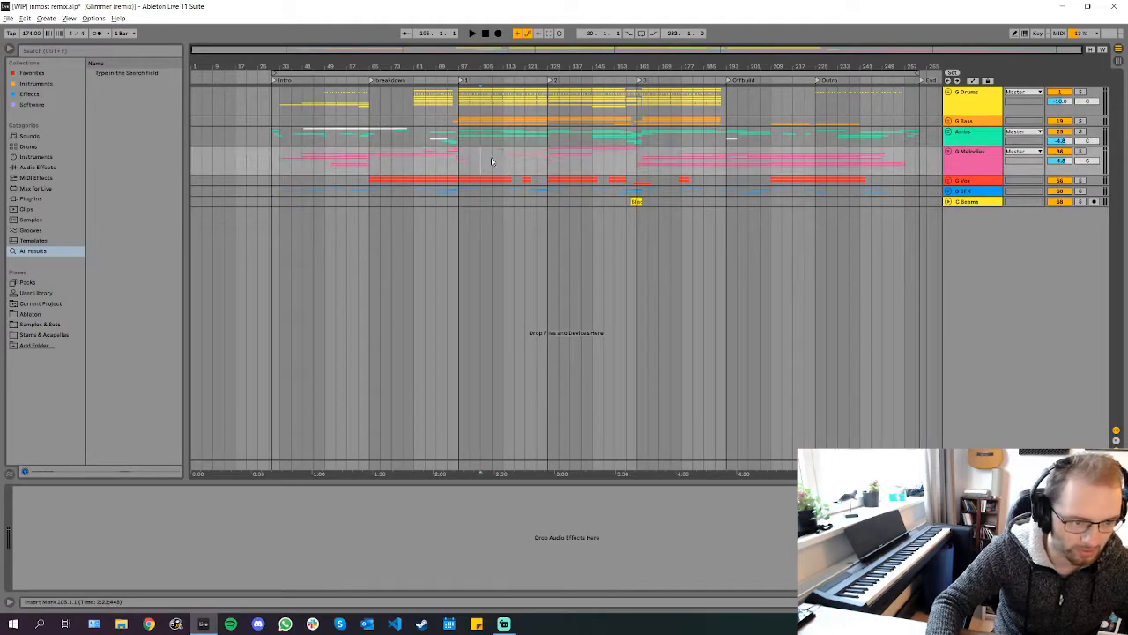
left_click(444, 120)
left_click(435, 137)
key("alt+u")
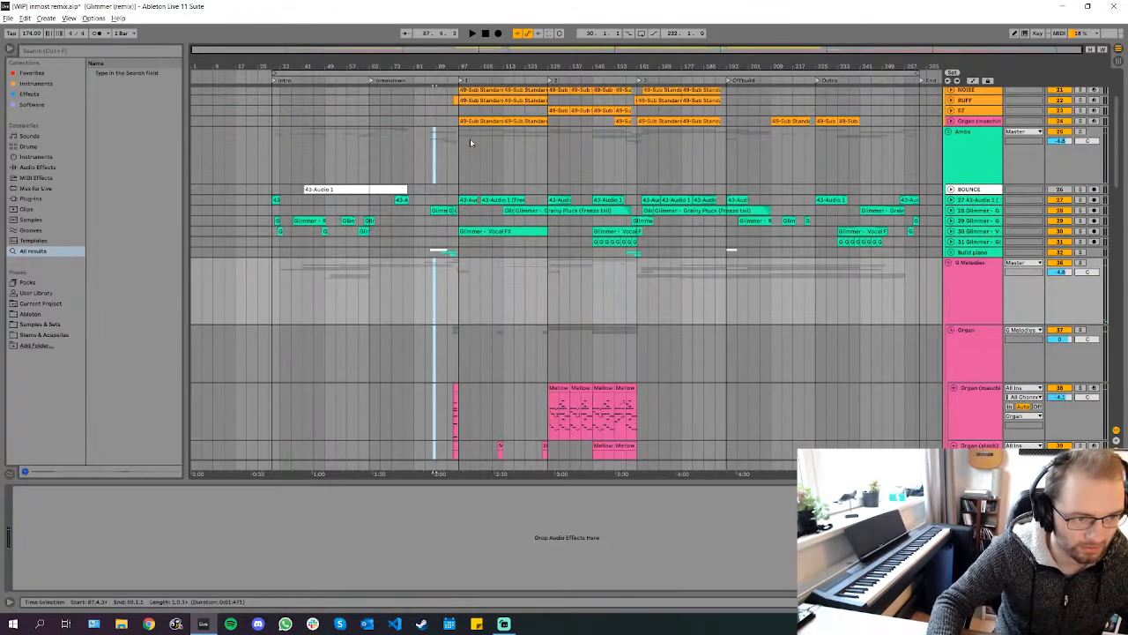
left_click(477, 248)
key("alt+u")
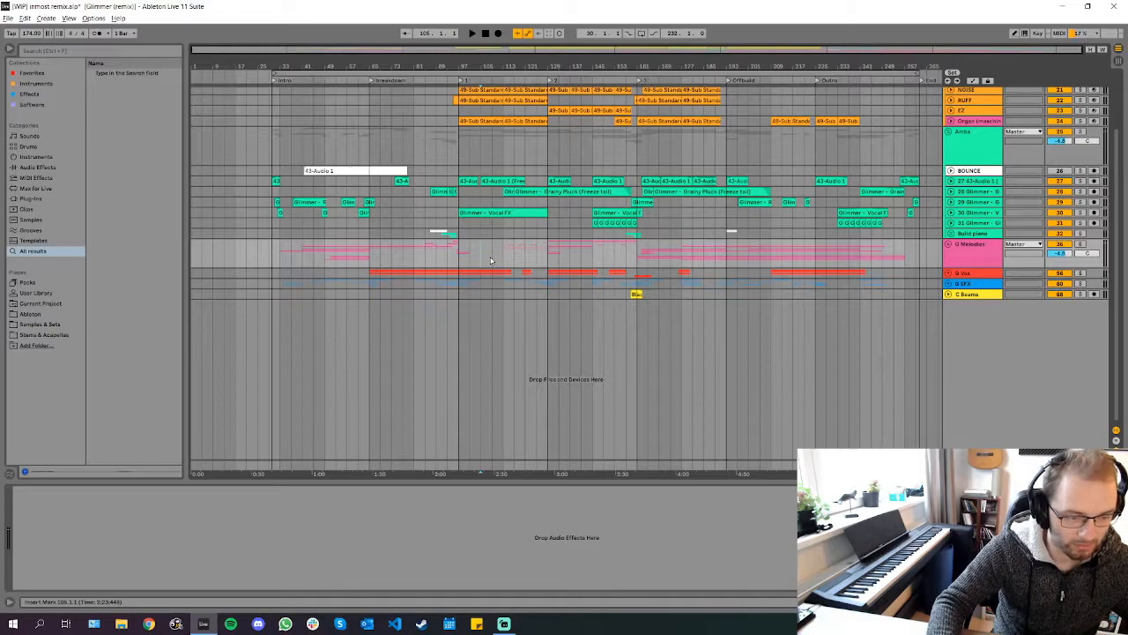
left_click(440, 131)
key("alt+u")
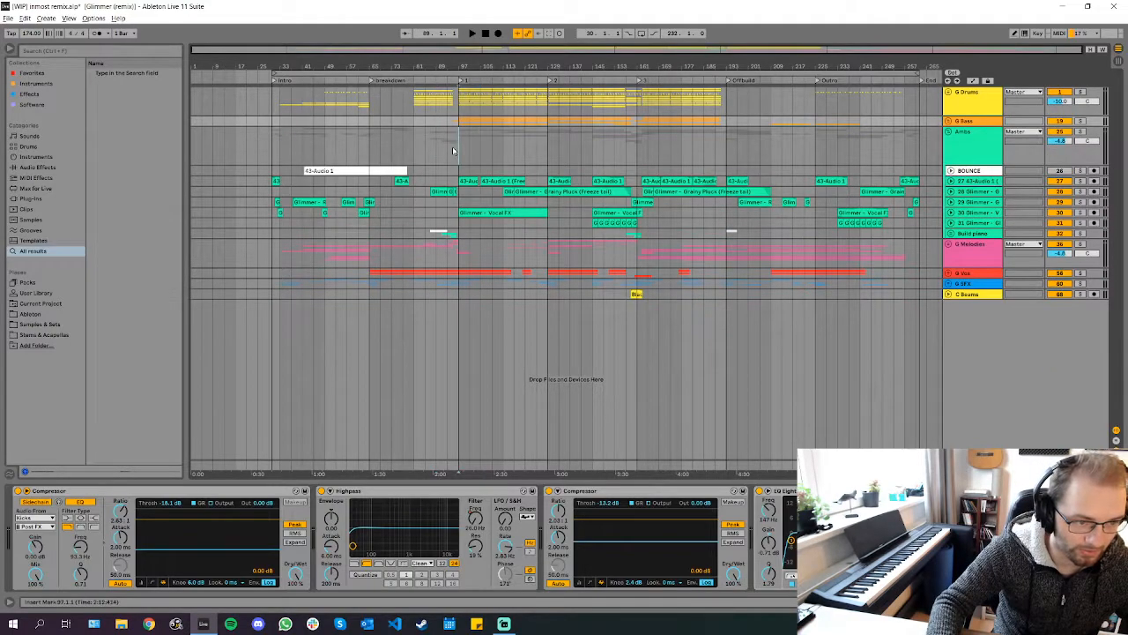
left_click(454, 152)
Place the insert marker at 201.1.1 in the G Drums group and unfold the G Bass and Ambs groups
left_click(748, 91)
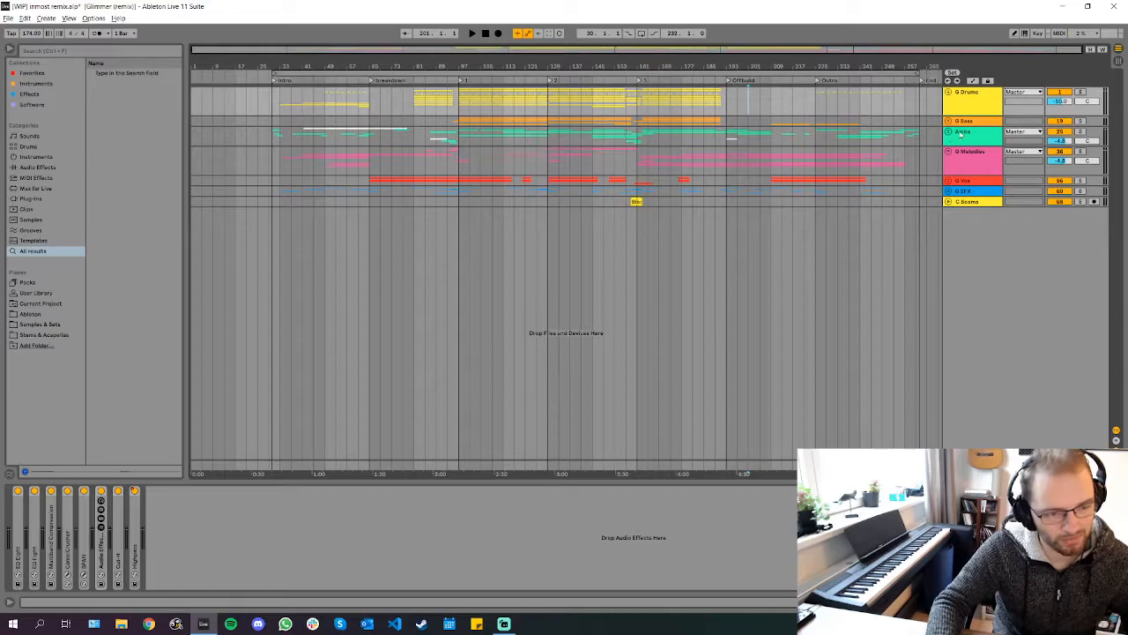
left_click(949, 122)
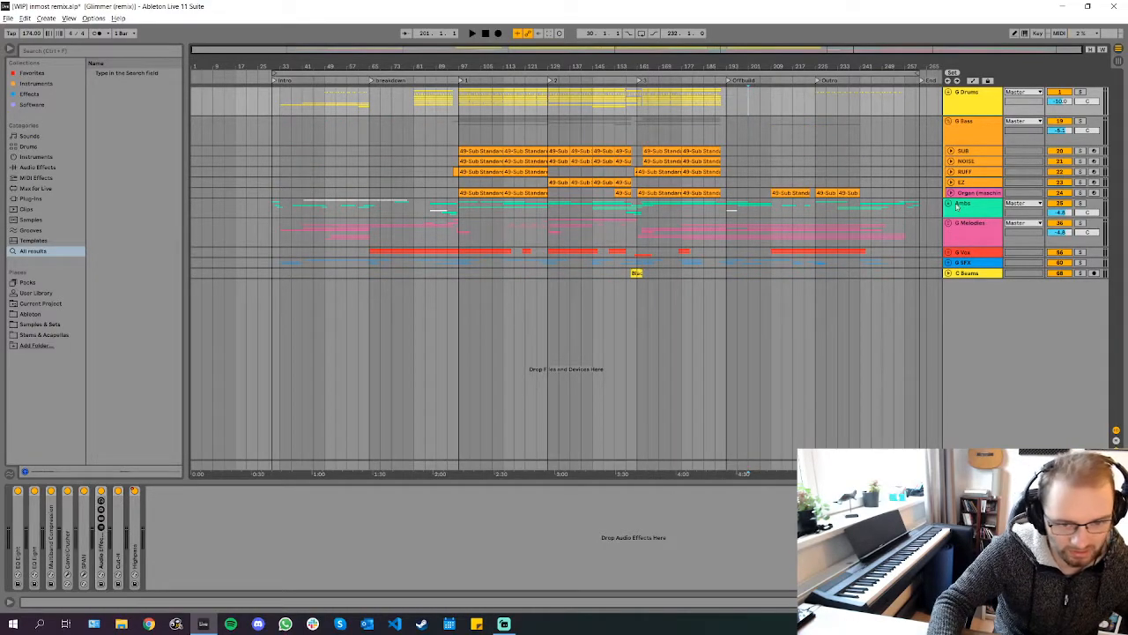
left_click(948, 204)
Examine the frozen 43-Audio 1 clips in the first drop, with the insert marker at 104.3.1 between them
scroll(432, 263, "up", 3)
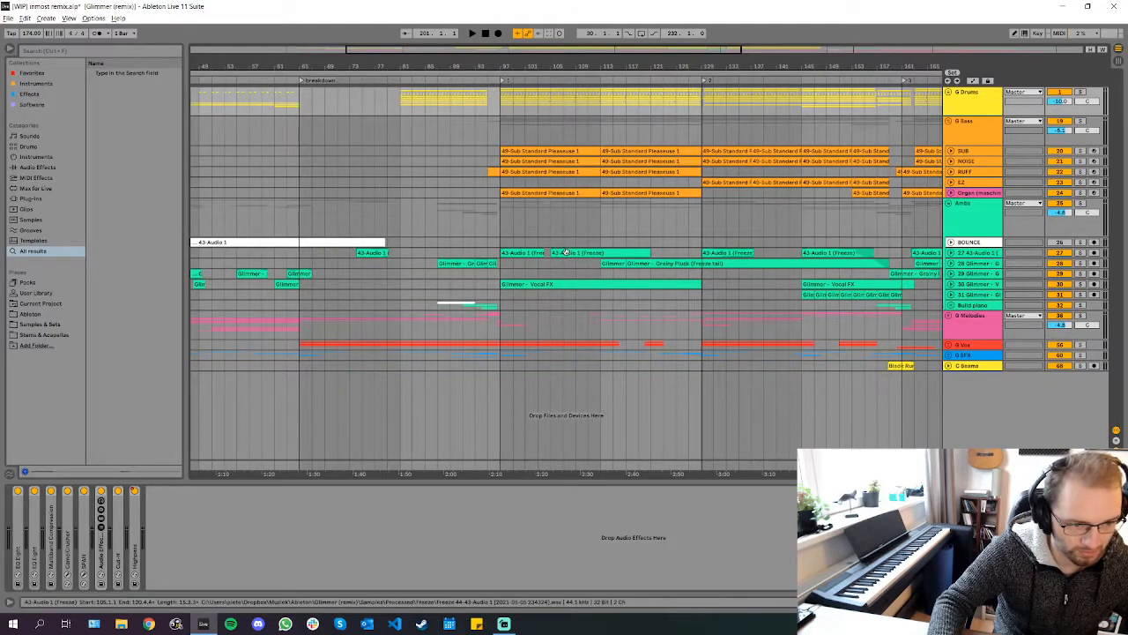
scroll(564, 253, "down", 2)
scroll(469, 251, "up", 5)
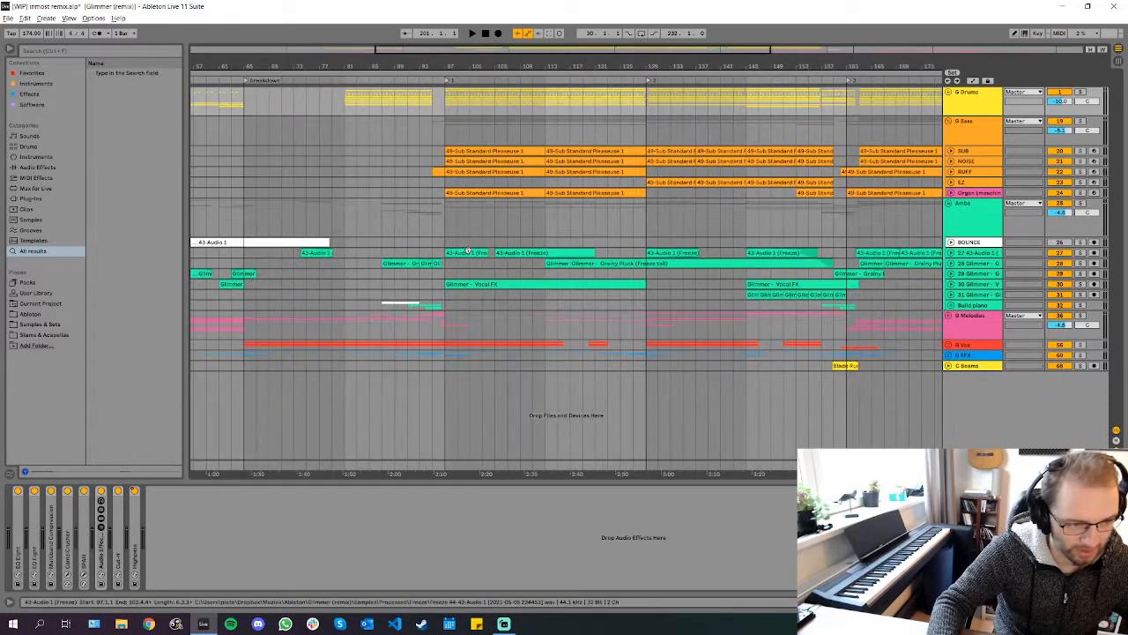
left_click(582, 254)
scroll(583, 253, "up", 3)
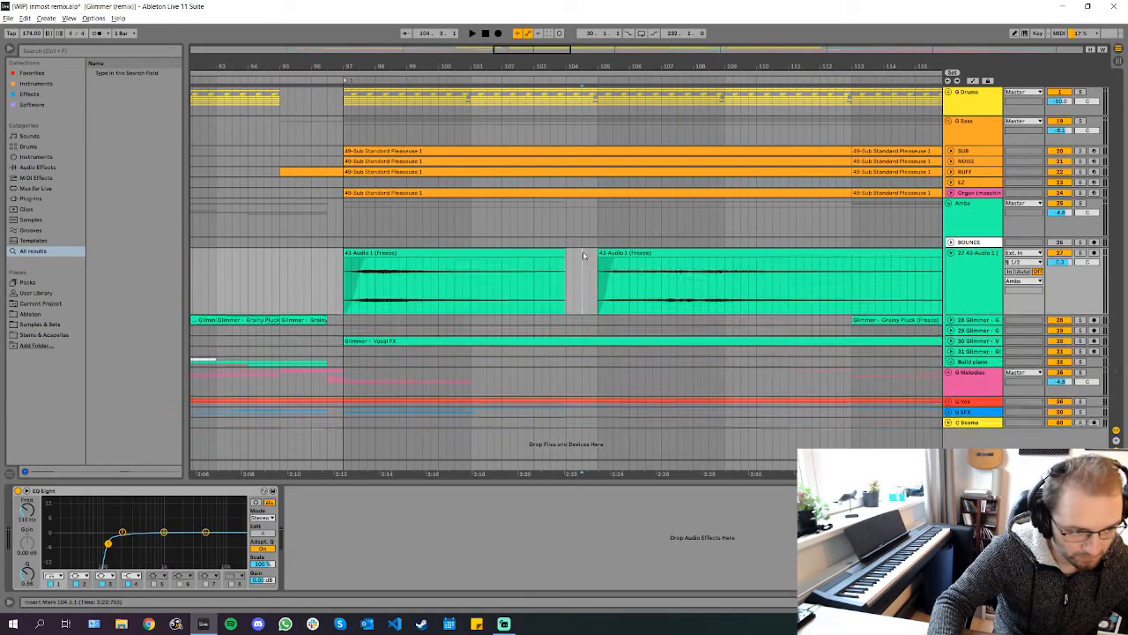
scroll(582, 254, "down", 4)
scroll(582, 255, "up", 2)
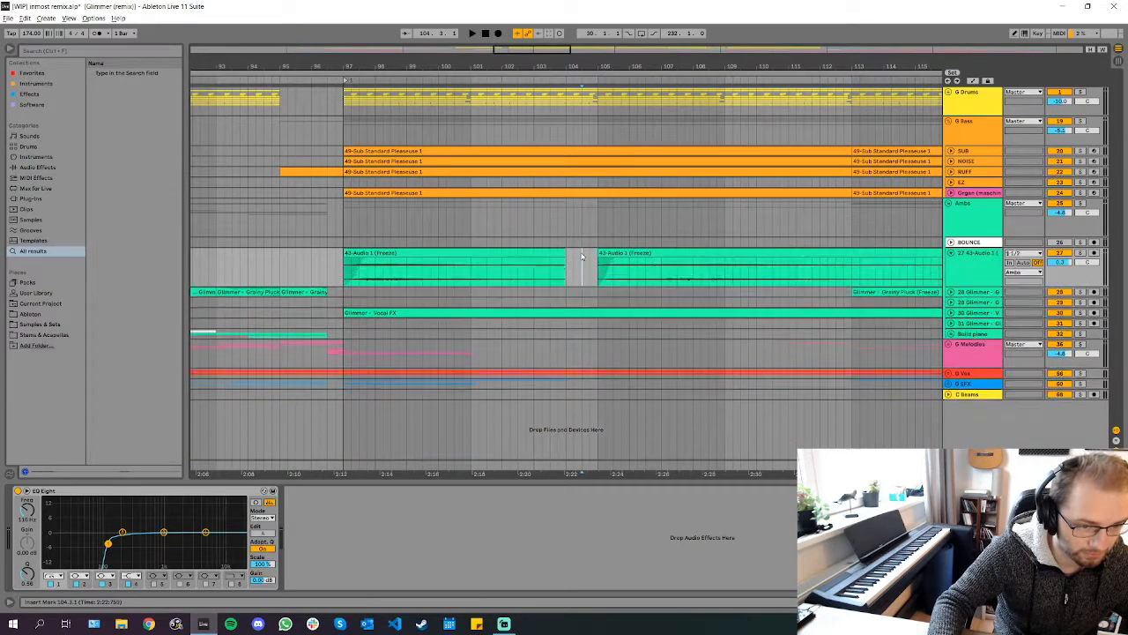
scroll(582, 256, "down", 2)
scroll(508, 269, "down", 3)
Unfold the G Melodies group and place the insert marker at 107.1.1 in the Organ group
left_click(424, 267)
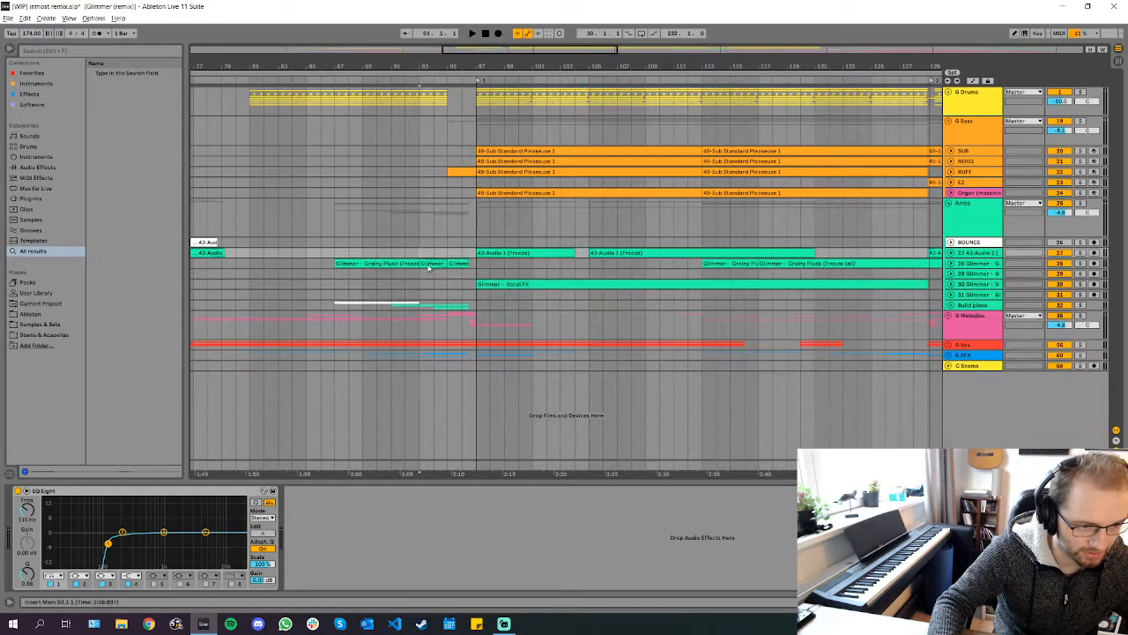
left_click(425, 213)
left_click(432, 210)
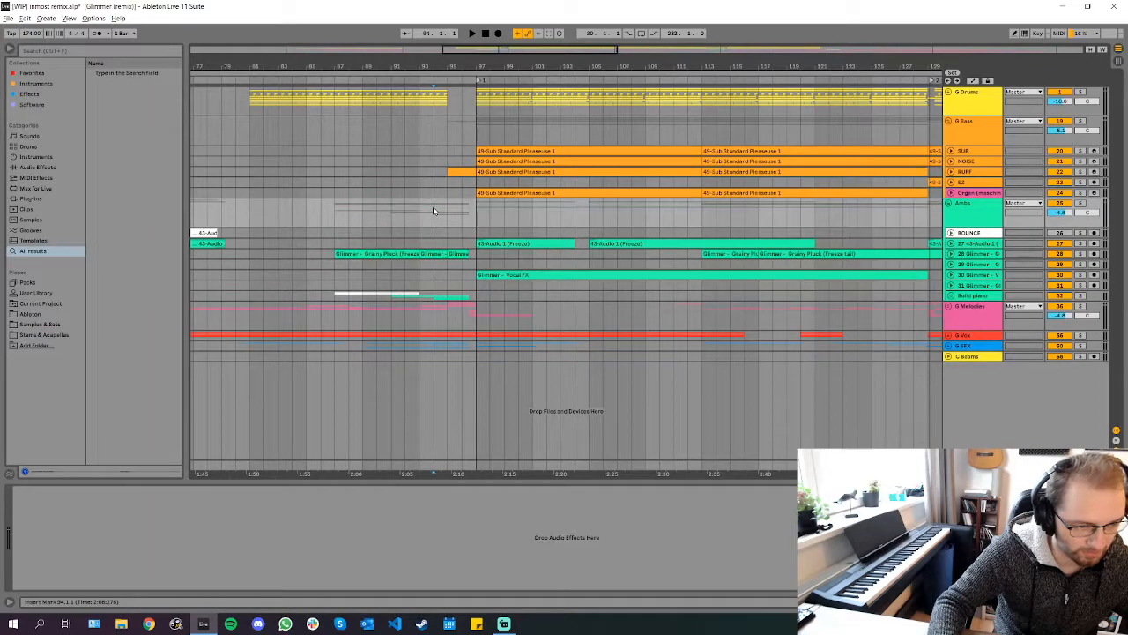
left_click(626, 311)
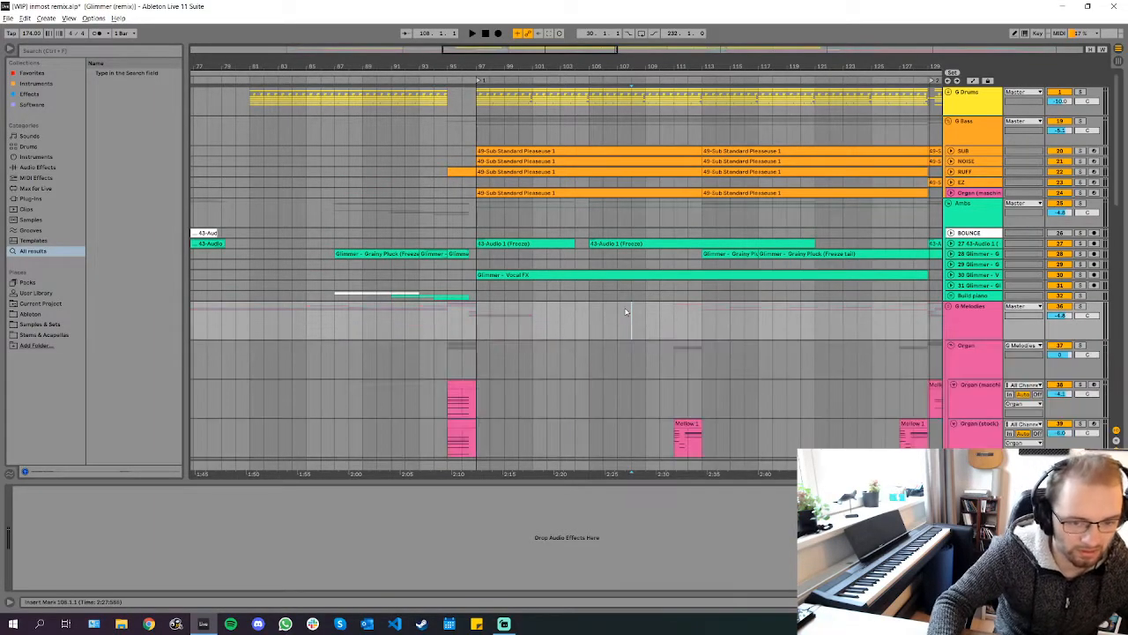
scroll(628, 311, "down", 5)
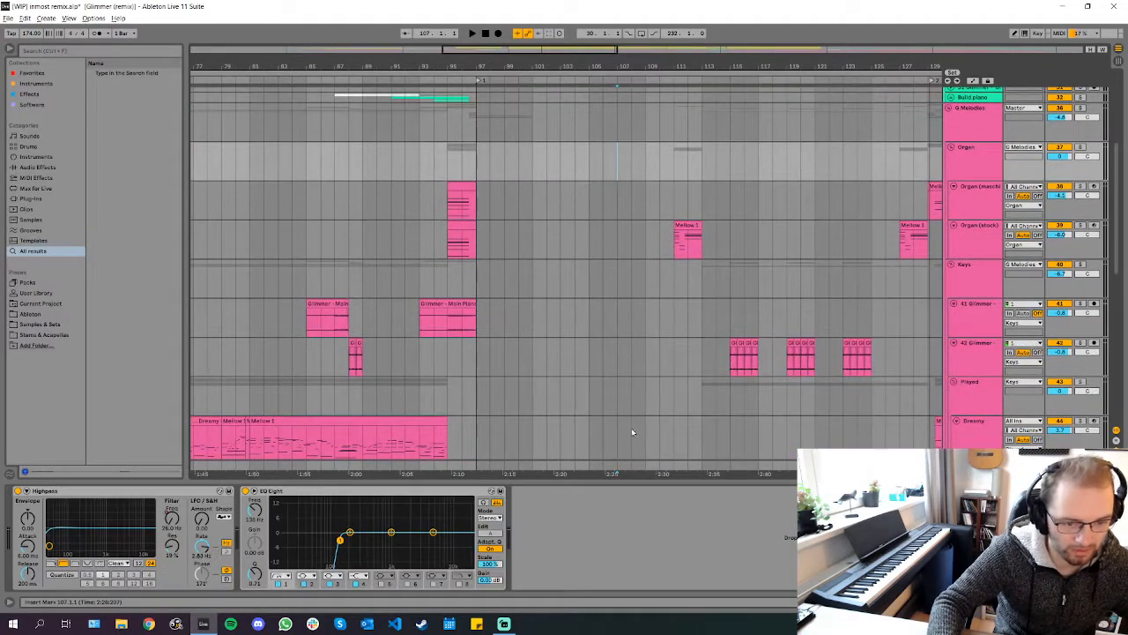
Select the range from 107.1.1 to 108.1.1 across the Organ and Keys tracks and collapse their clip lanes
left_click(634, 438, "shift")
key("h")
key("ctrl+alt+u")
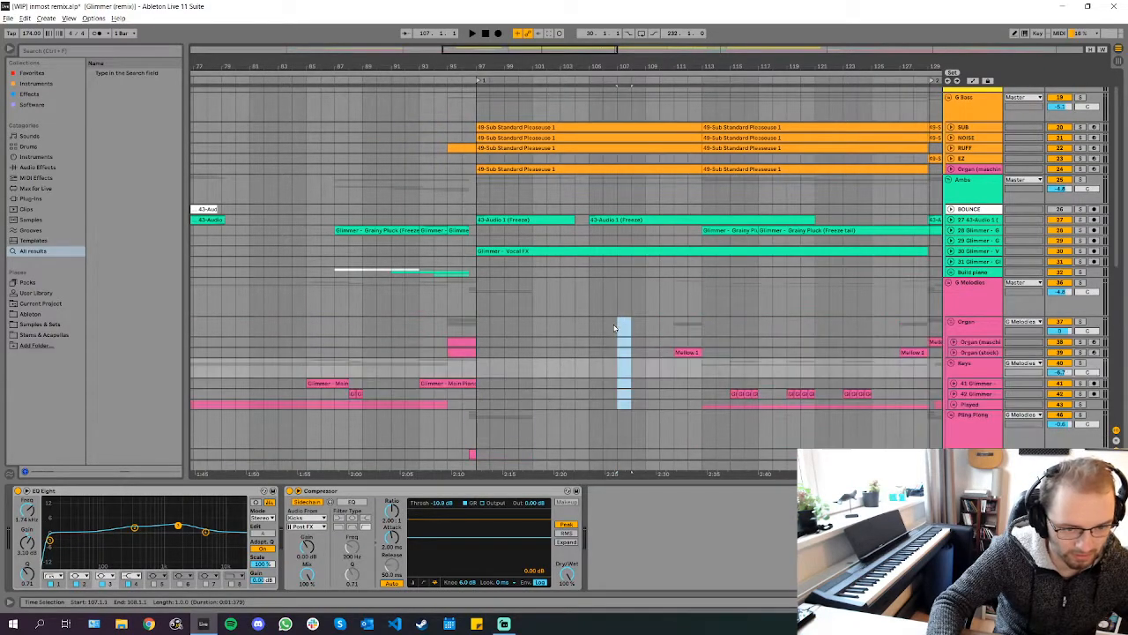
Place the insert marker at 108.1.1 in the Pling Plong group and examine the melody clips across the whole arrangement
scroll(625, 326, "down", 4)
left_click(631, 339)
scroll(631, 343, "down", 3)
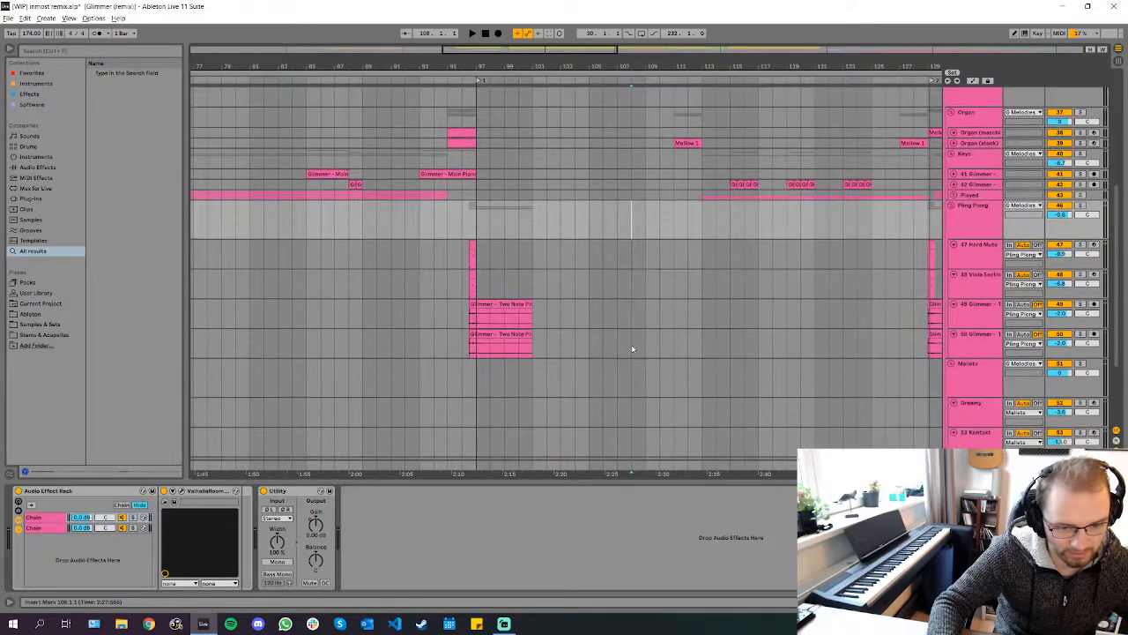
scroll(643, 358, "down", 5)
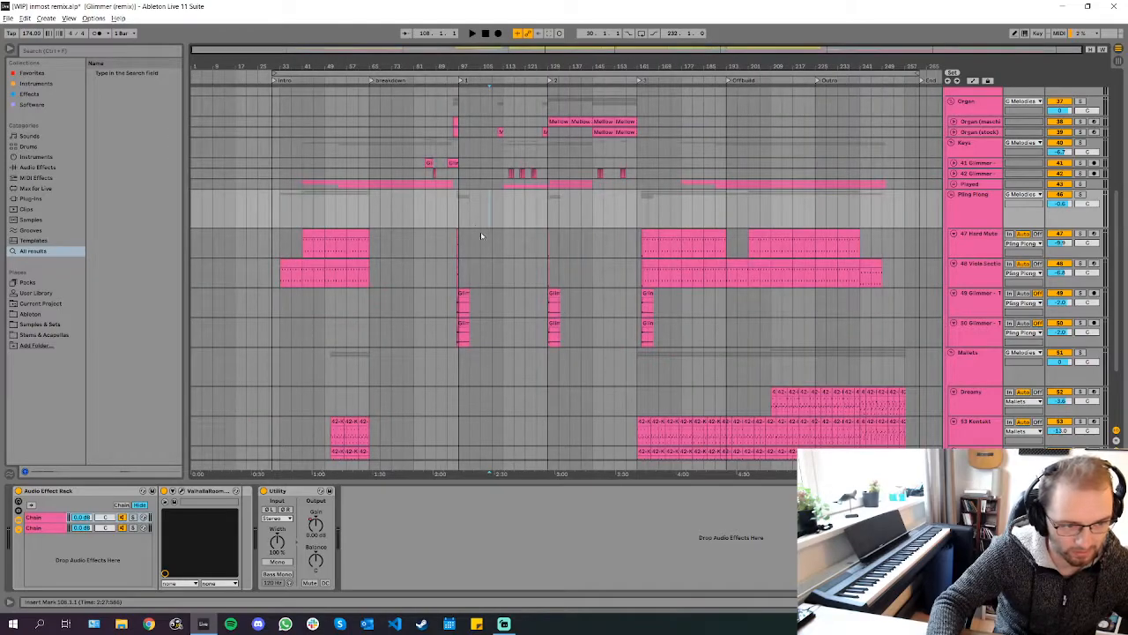
scroll(436, 216, "up", 5)
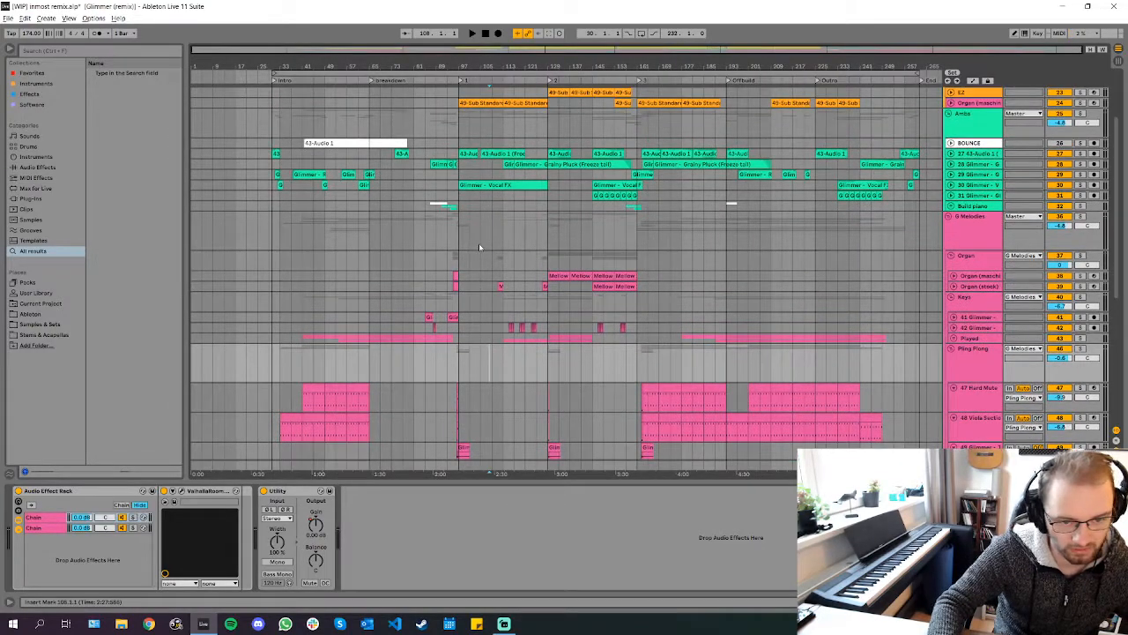
Fold the Ambs and G Bass groups, with the insert marker placed at 249.1.1 in G Bass
left_click(916, 261)
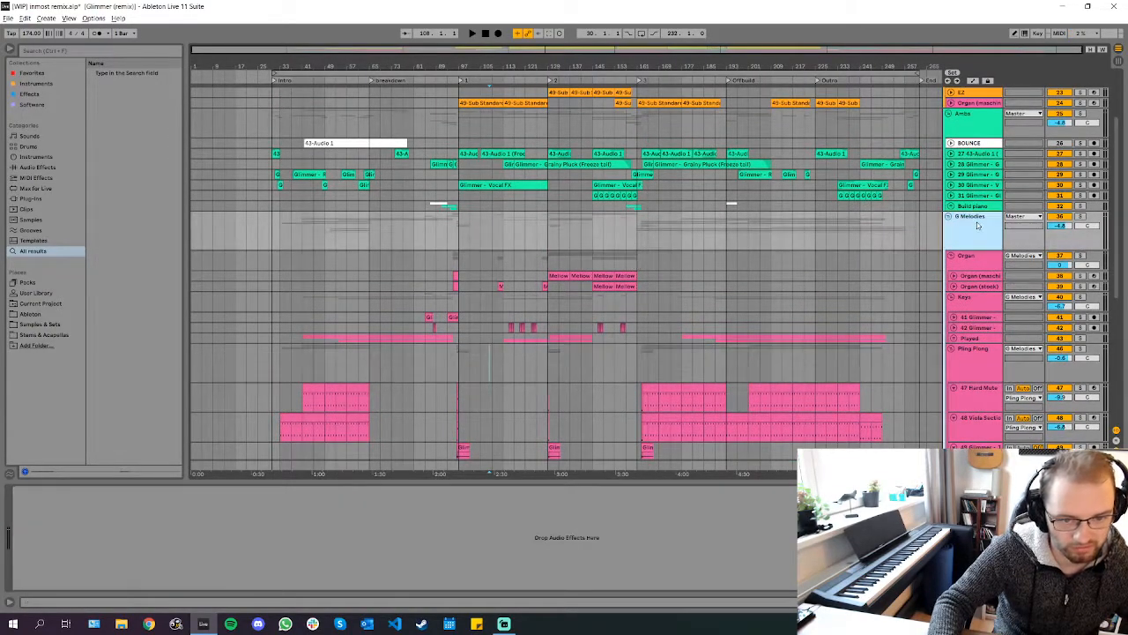
left_click(951, 115)
scroll(950, 118, "up", 3)
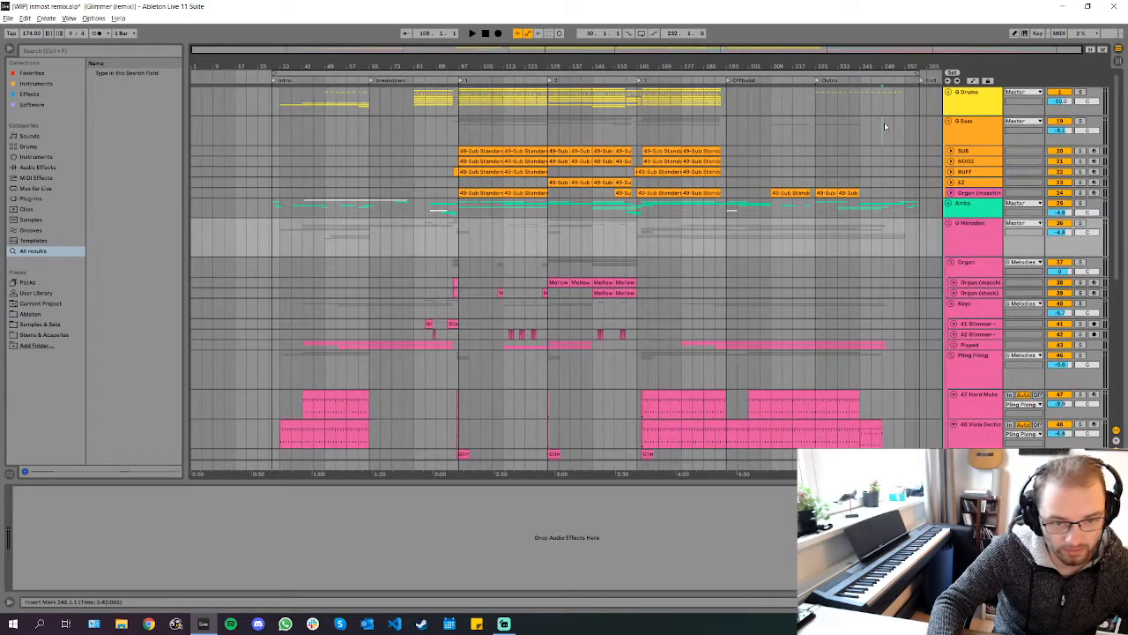
left_click(952, 122)
left_click(952, 122)
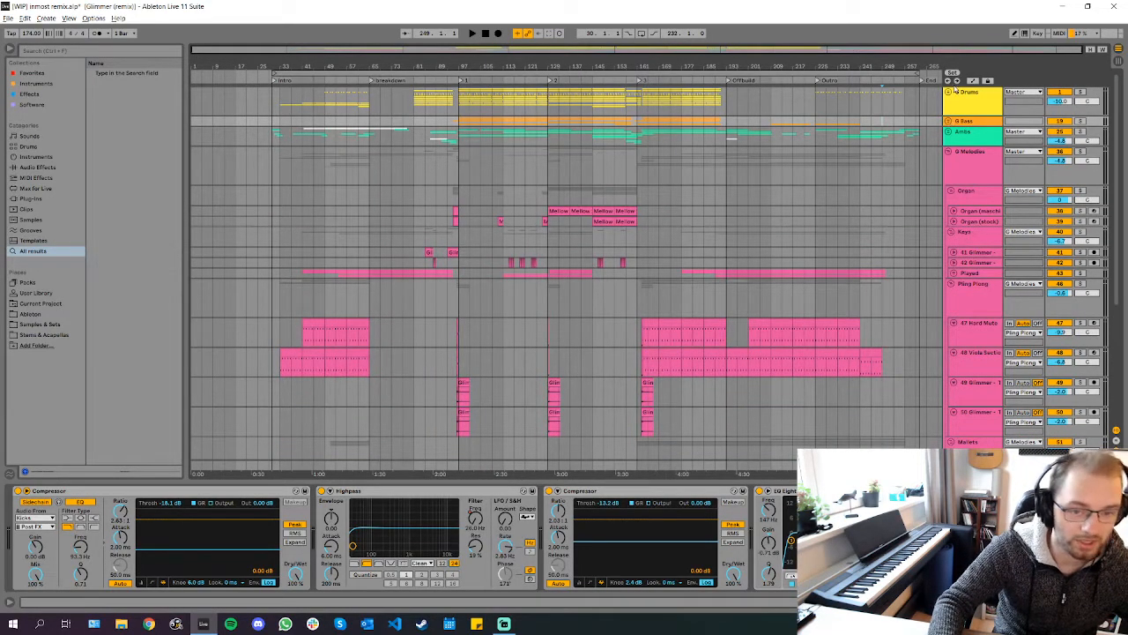
Fold the Pling Plong and Mallets groups and the Organ (maschine) track below them, with the insert marker at 133.1.1
left_click(957, 287)
left_click(952, 284)
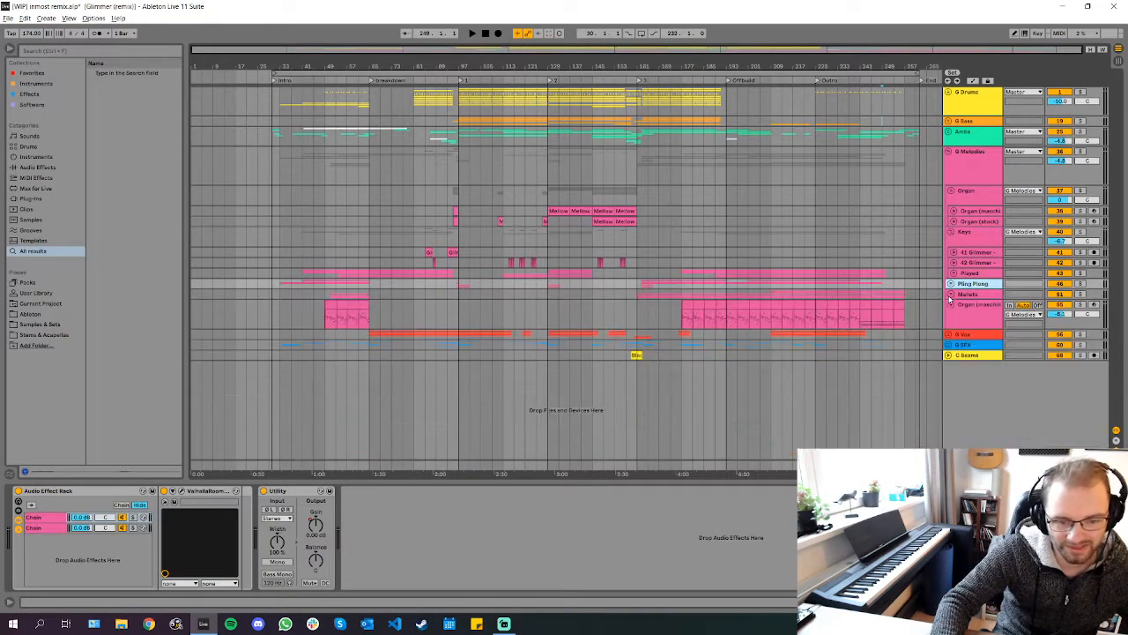
left_click(563, 317)
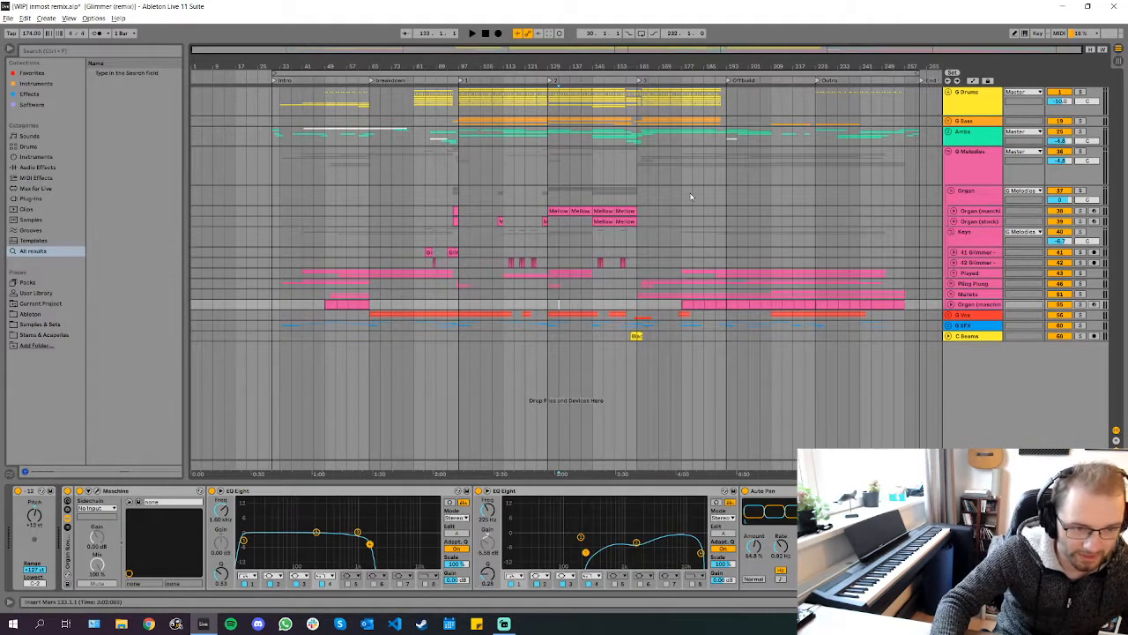